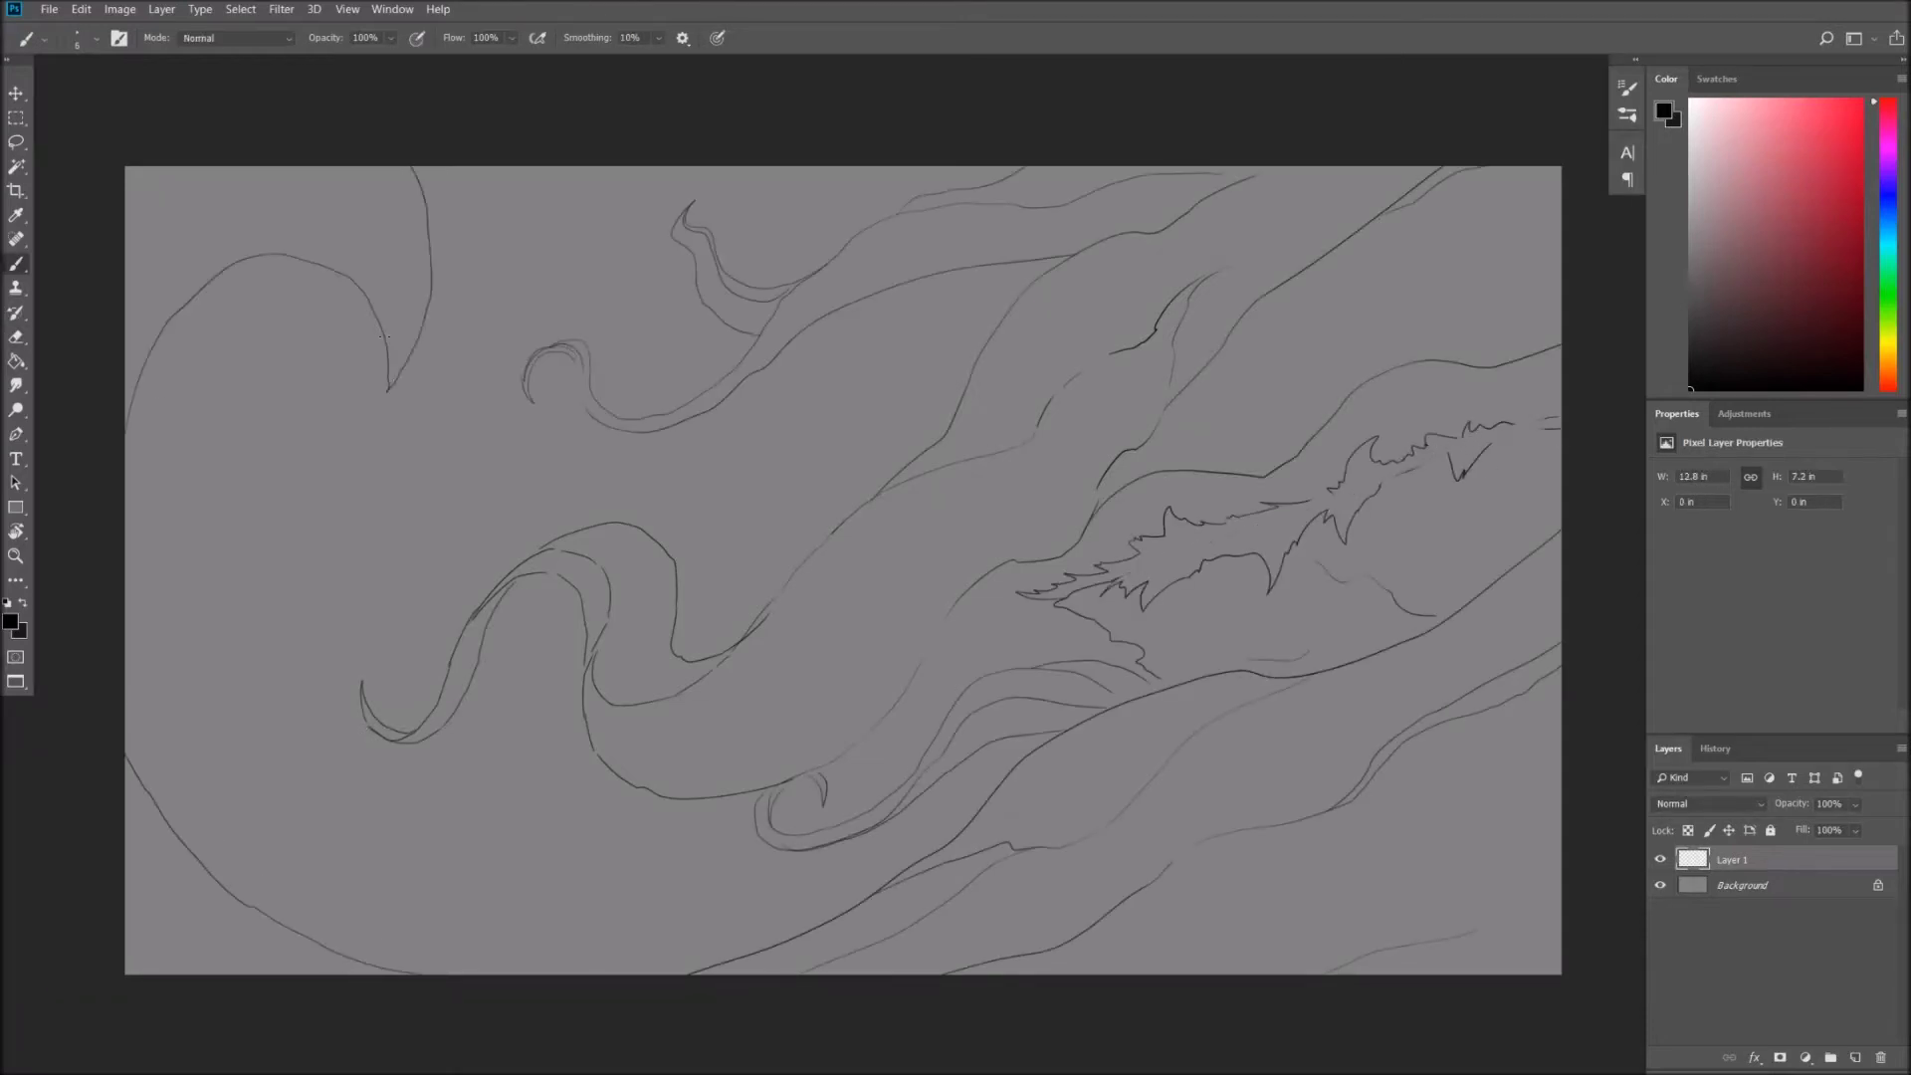
# Lower Layer 1's opacity to 33% so the flowing sketch lines fade to guides.
pyautogui.click(1855, 803)
pyautogui.moveTo(1827, 825); pyautogui.dragTo(1780, 843)
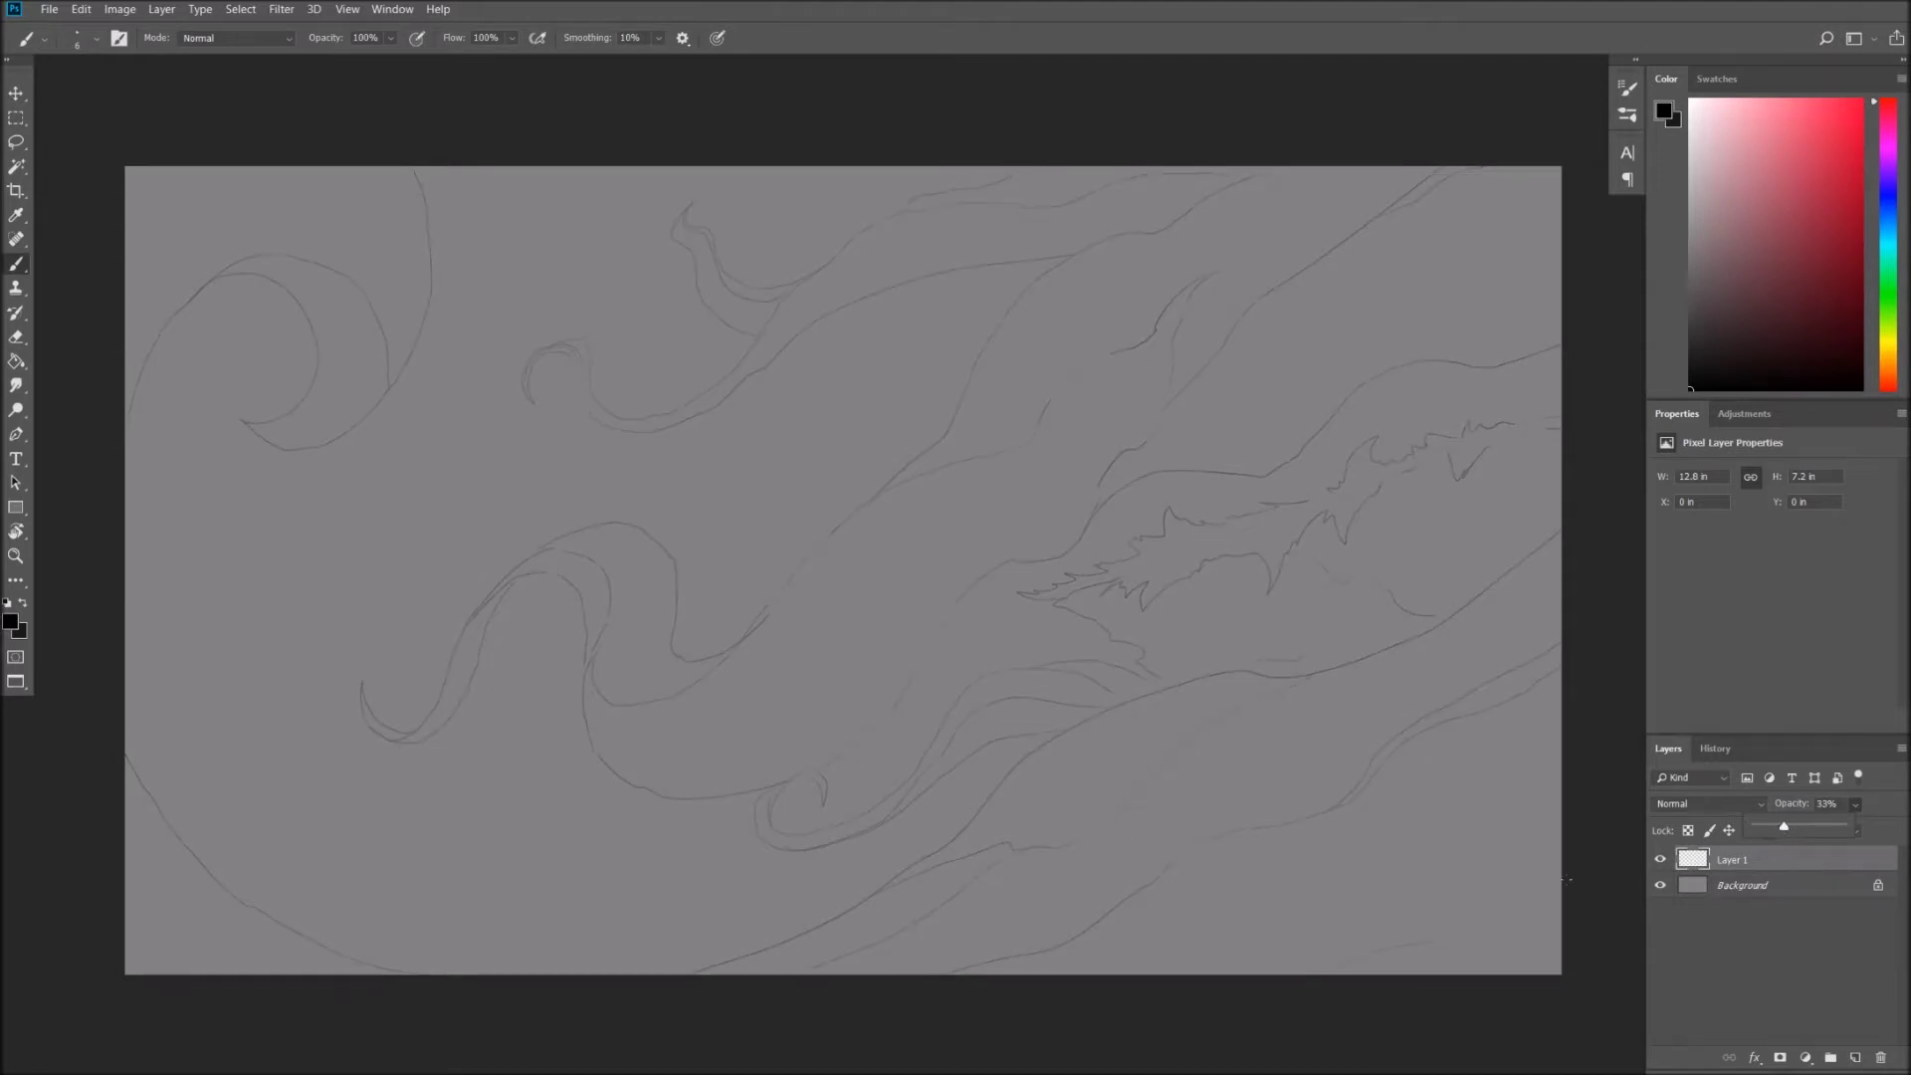
pyautogui.scroll(-1, 1239, 861)
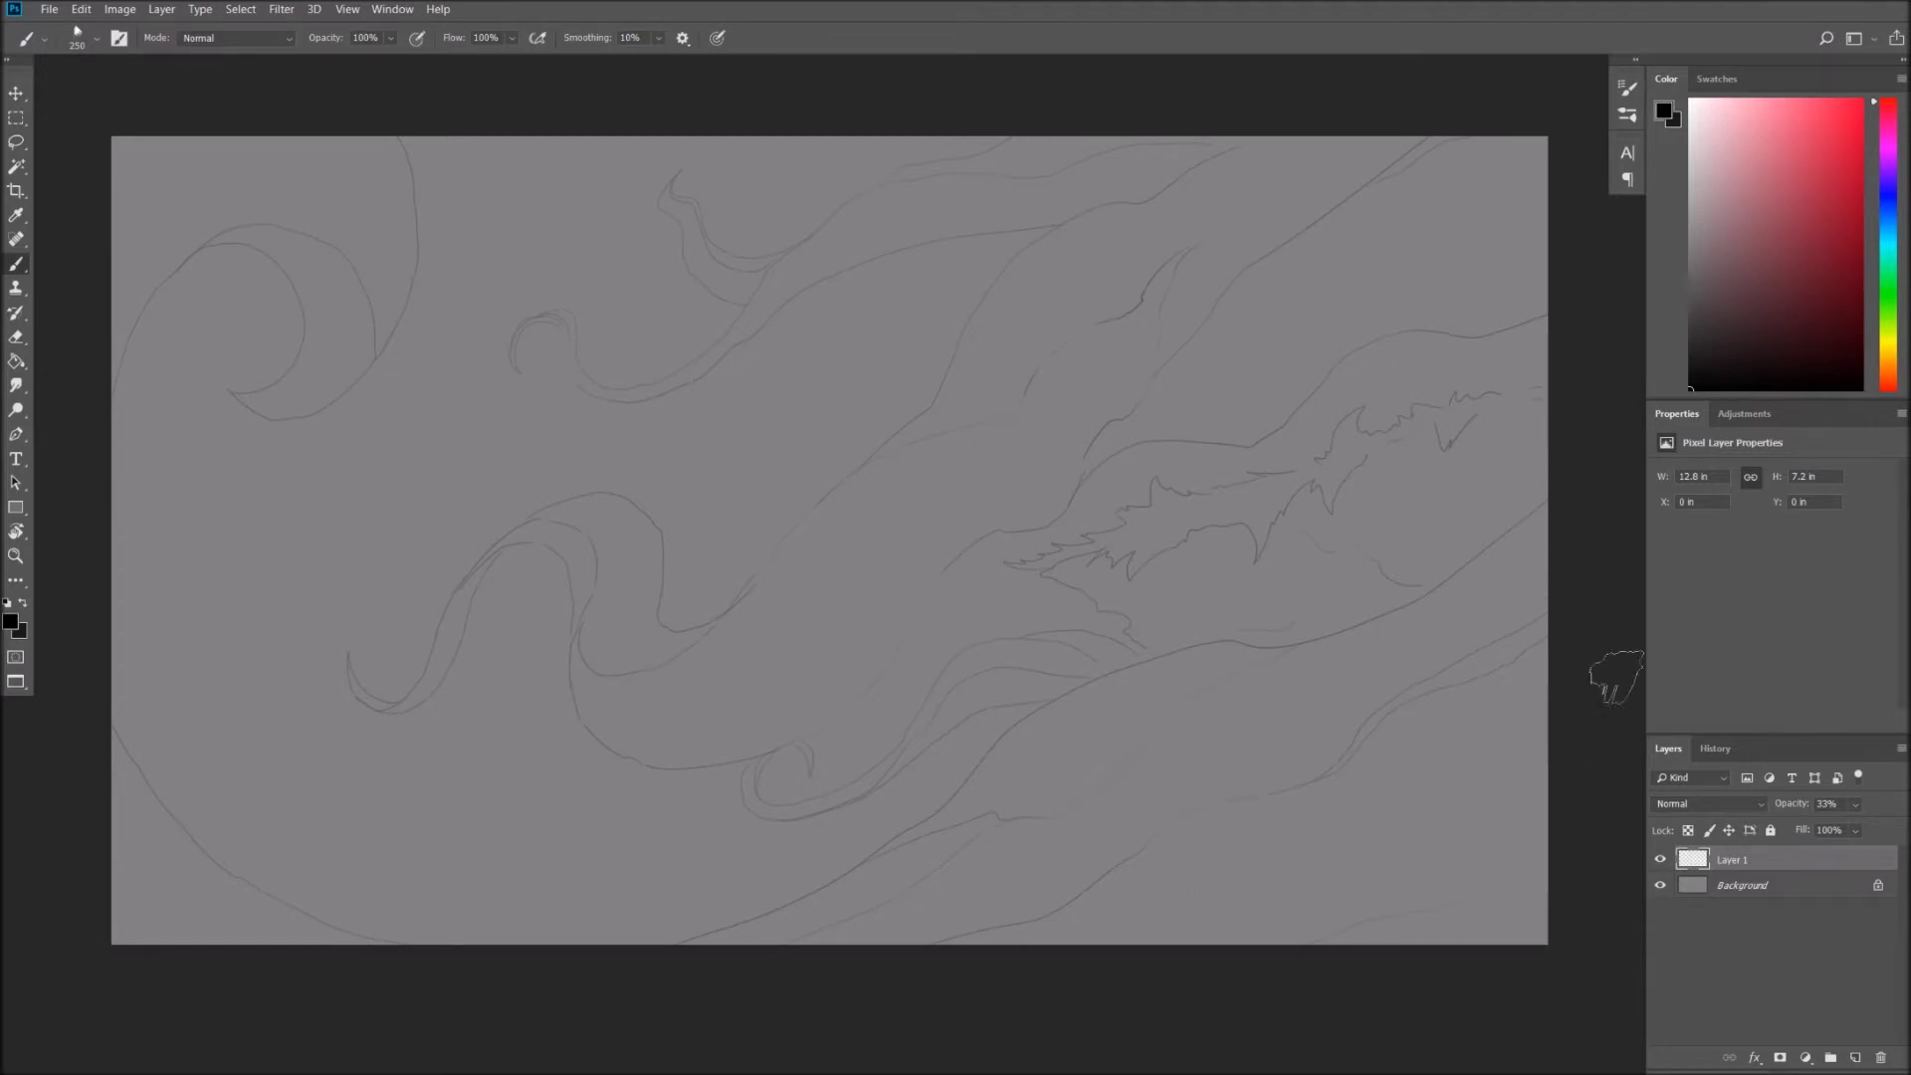
# On a new layer, paint a crisp black circle near the lower right.
pyautogui.keyDown('ctrl'); pyautogui.click(1855, 1057); pyautogui.keyUp('ctrl')
pyautogui.moveTo(1436, 799)
pyautogui.mouseDown()
pyautogui.moveTo(1386, 845)
pyautogui.moveTo(1433, 845)
pyautogui.mouseUp()
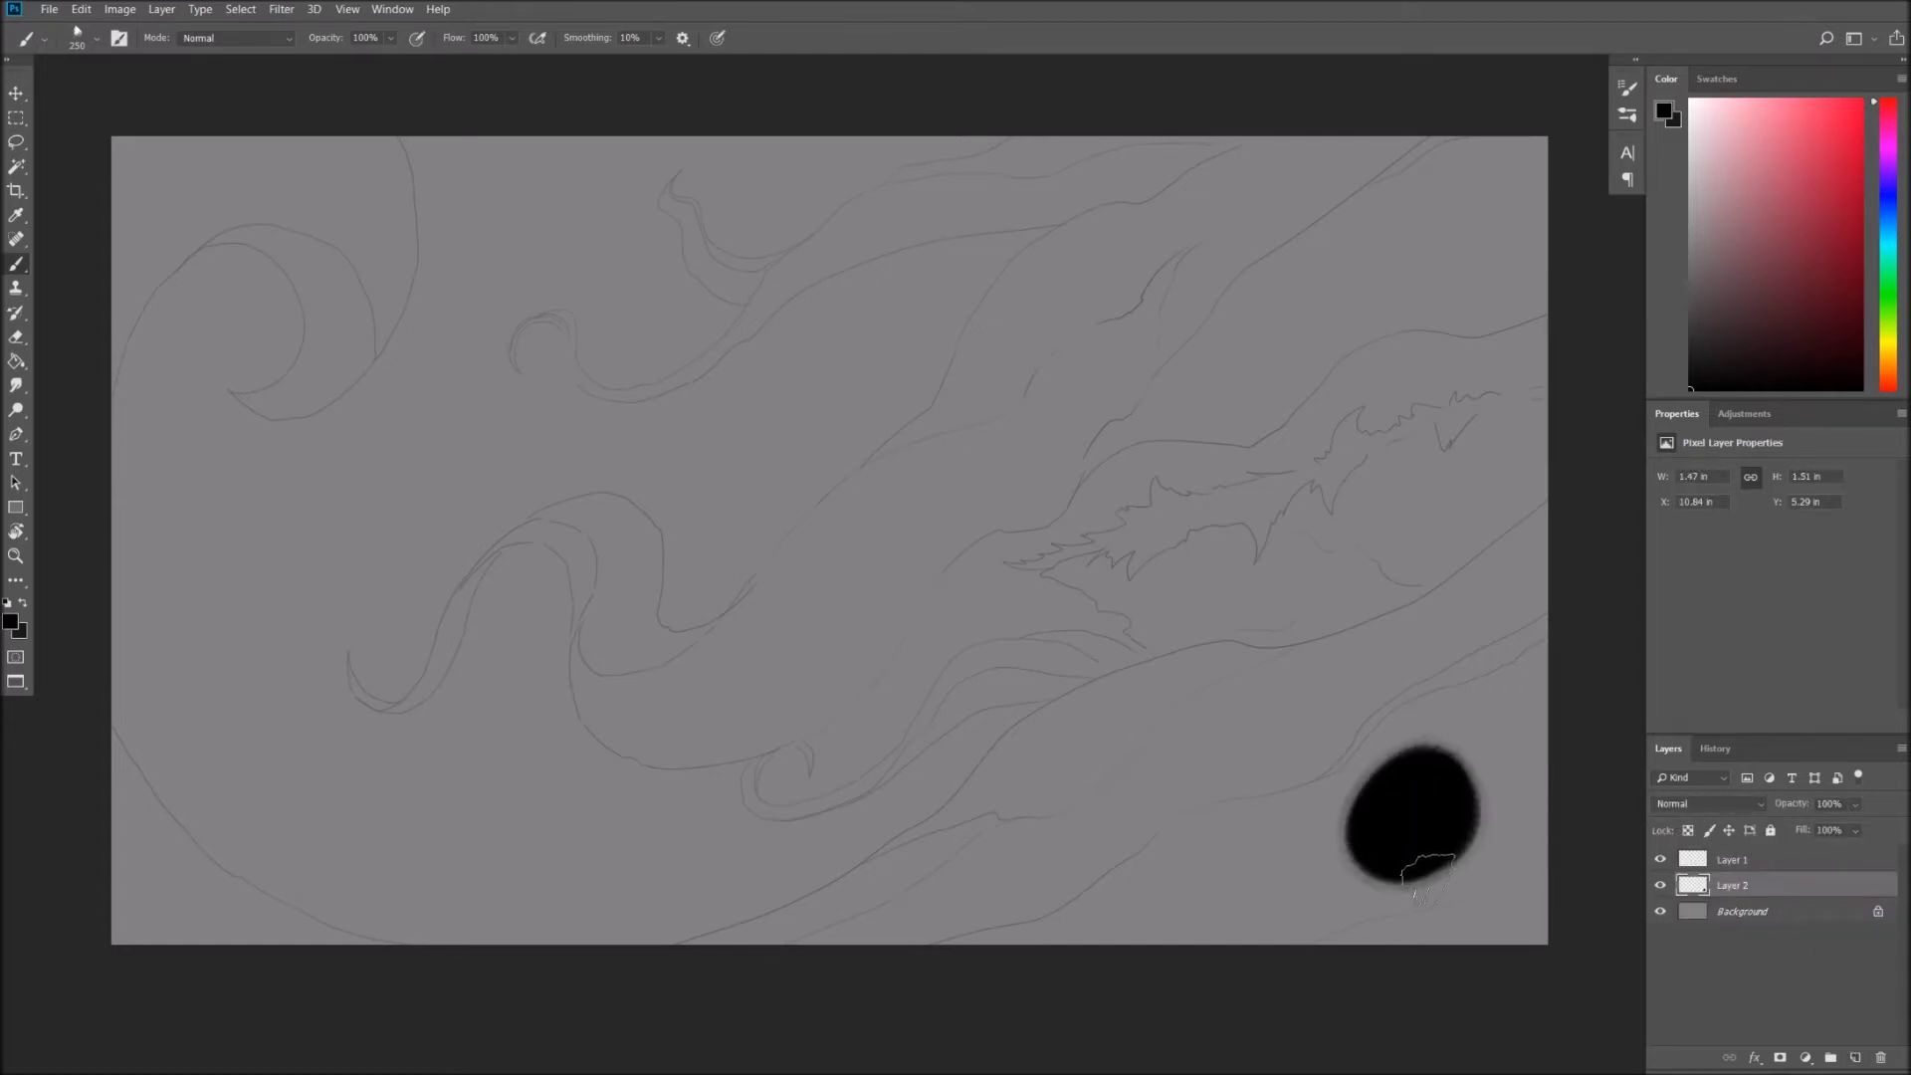
pyautogui.press('[')
pyautogui.press('[')
pyautogui.press('[')
pyautogui.moveTo(1349, 862)
pyautogui.mouseDown()
pyautogui.moveTo(1398, 744)
pyautogui.moveTo(1471, 791)
pyautogui.moveTo(1428, 869)
pyautogui.moveTo(1387, 762)
pyautogui.moveTo(1339, 866)
pyautogui.moveTo(1481, 826)
pyautogui.moveTo(1338, 781)
pyautogui.moveTo(1334, 841)
pyautogui.mouseUp()
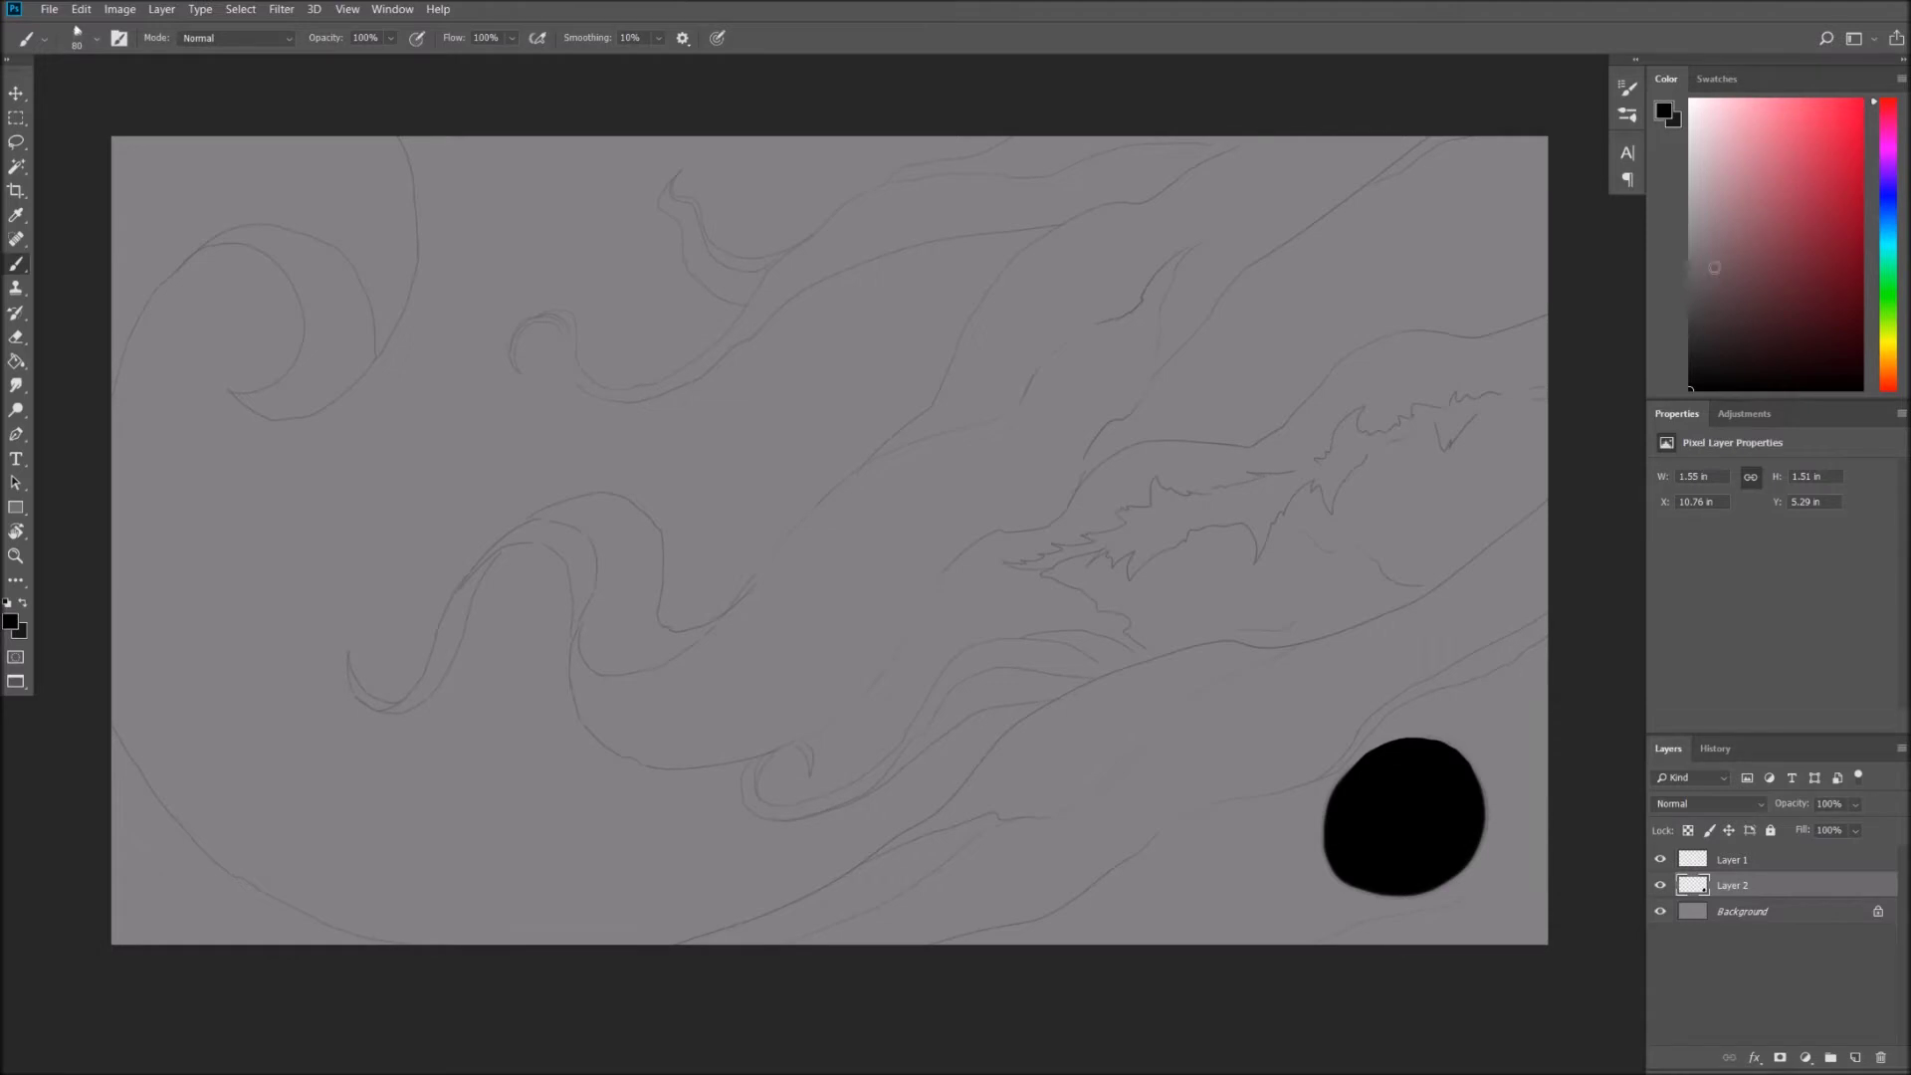
# Set the paint colour to a mid grey with brightness B 50, undoing a trial stroke.
pyautogui.click(1689, 255)
pyautogui.click(1663, 111)
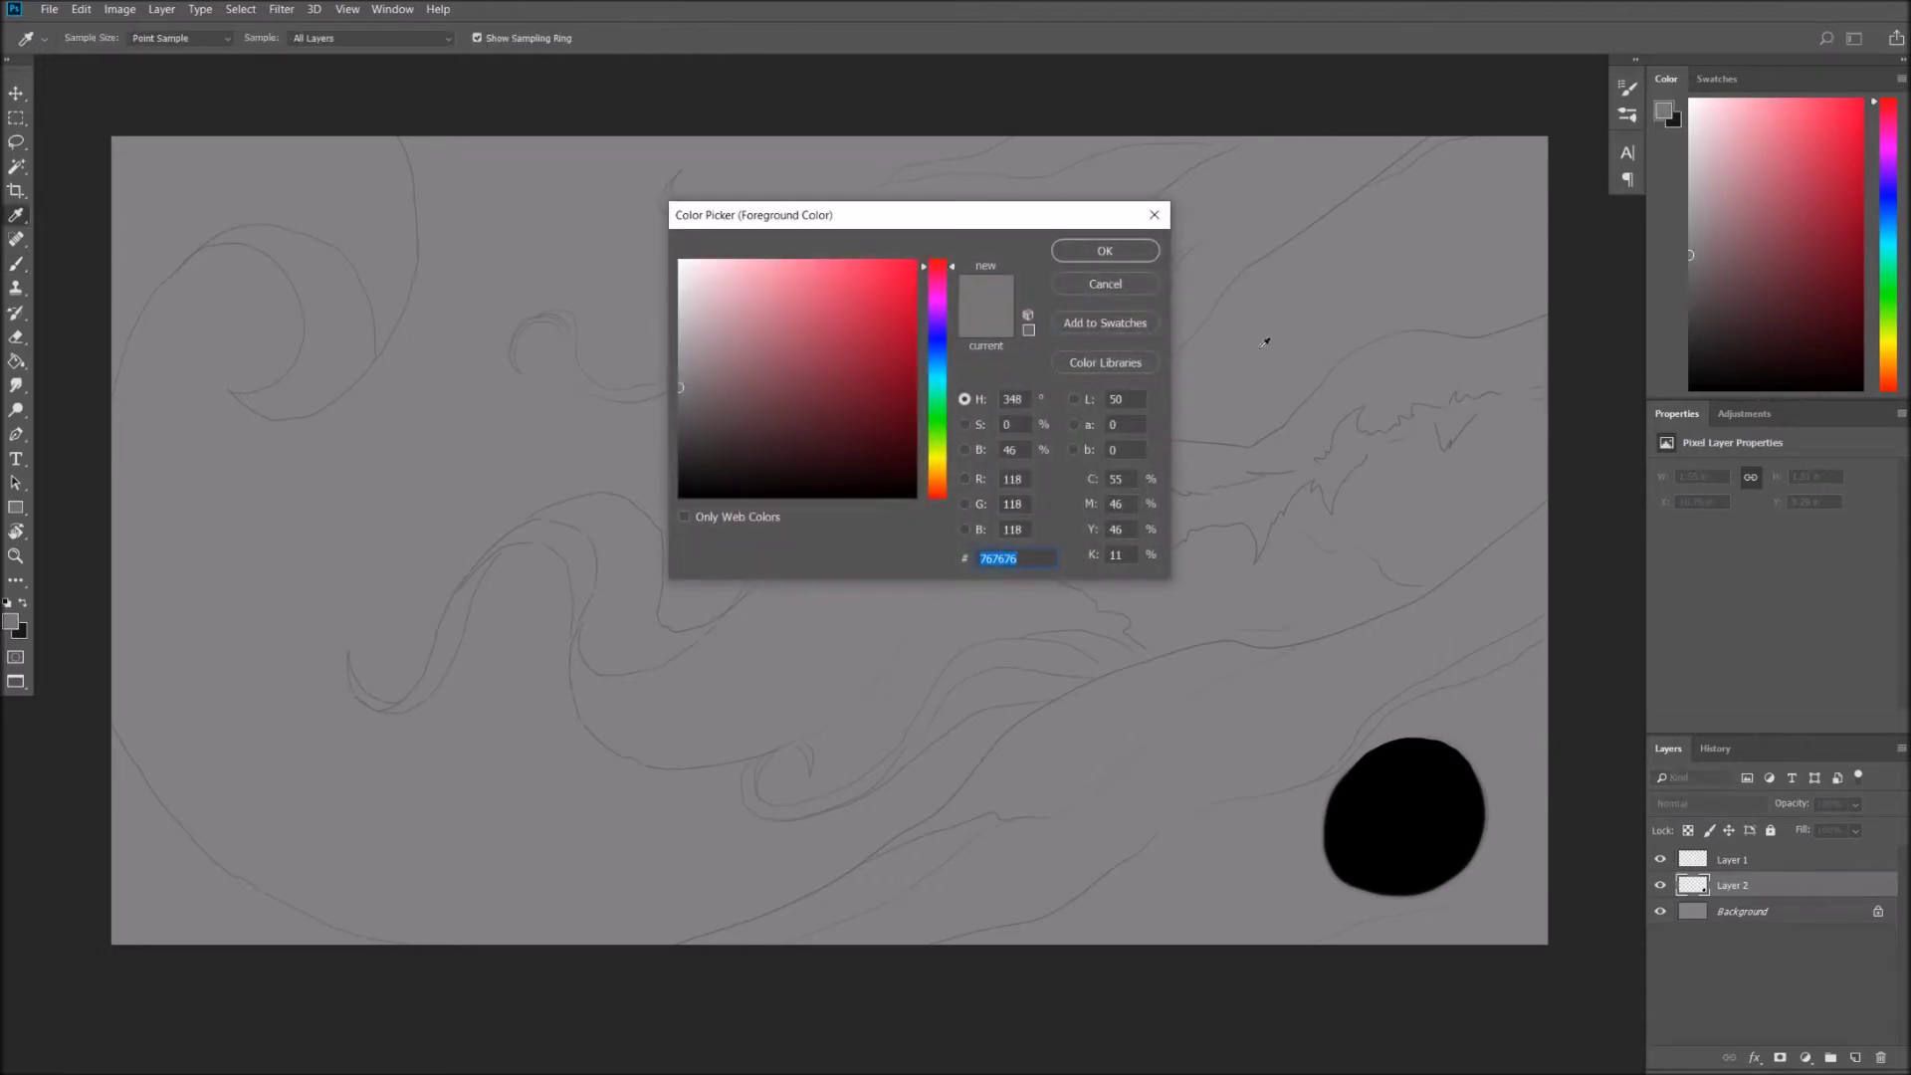
pyautogui.click(1011, 447)
pyautogui.write('50')
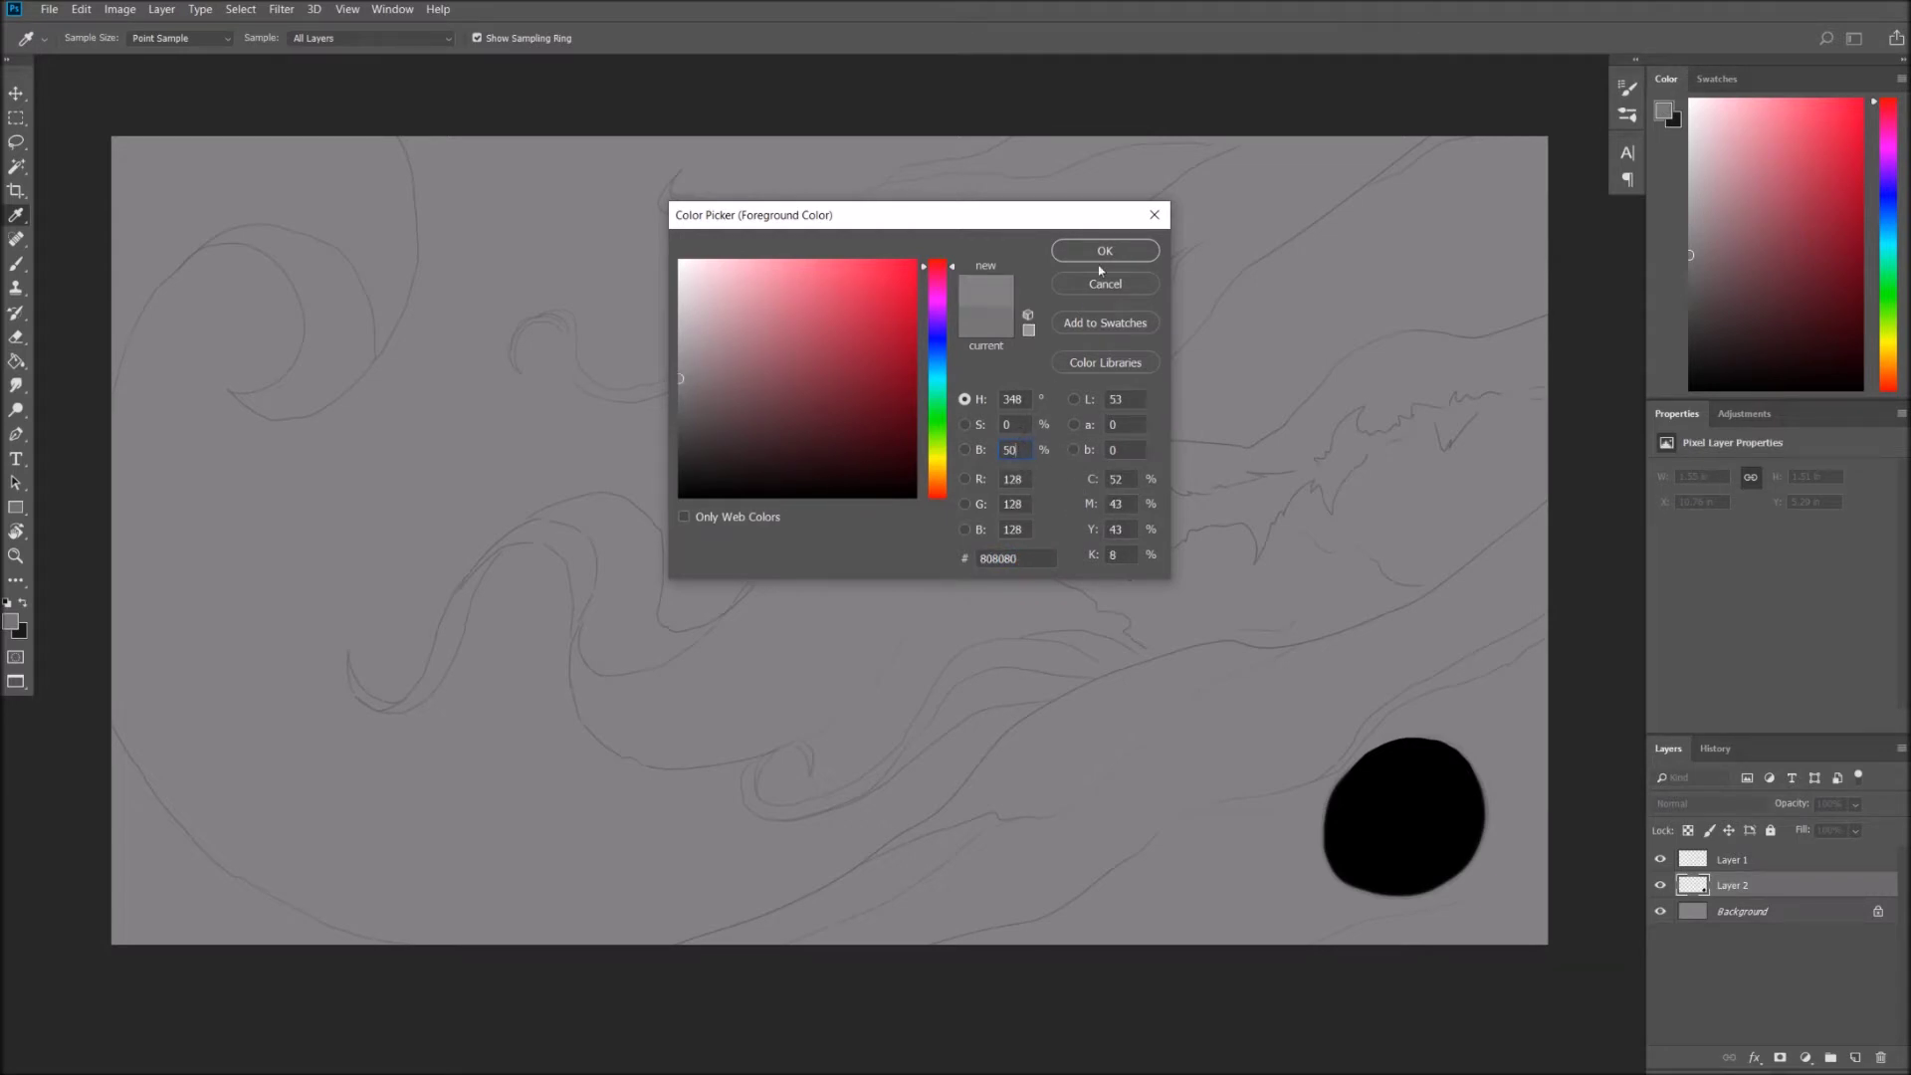
pyautogui.press('Return')
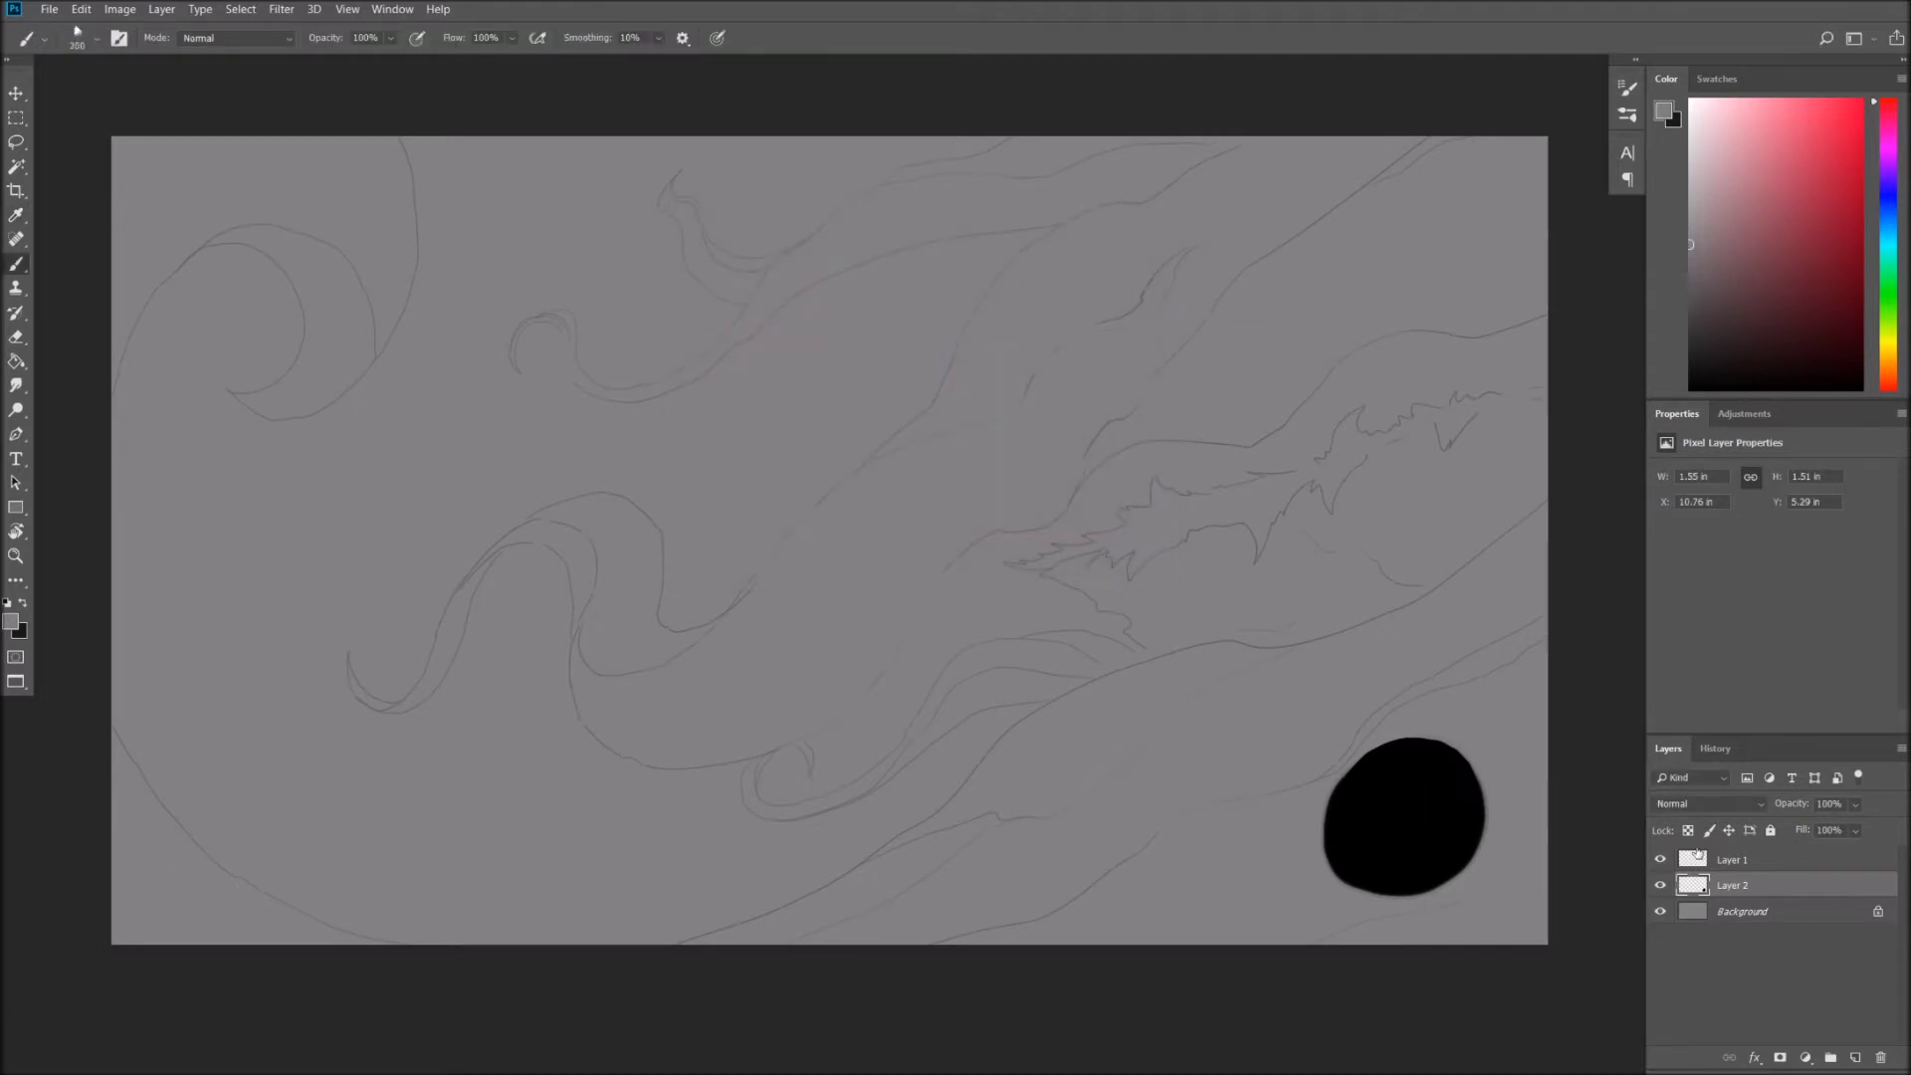
pyautogui.moveTo(1448, 872); pyautogui.dragTo(1475, 845)
pyautogui.hotkey('ctrl', 'z')
# On a new layer below, fill a rectangular selection around the circle with red.
pyautogui.press('m')
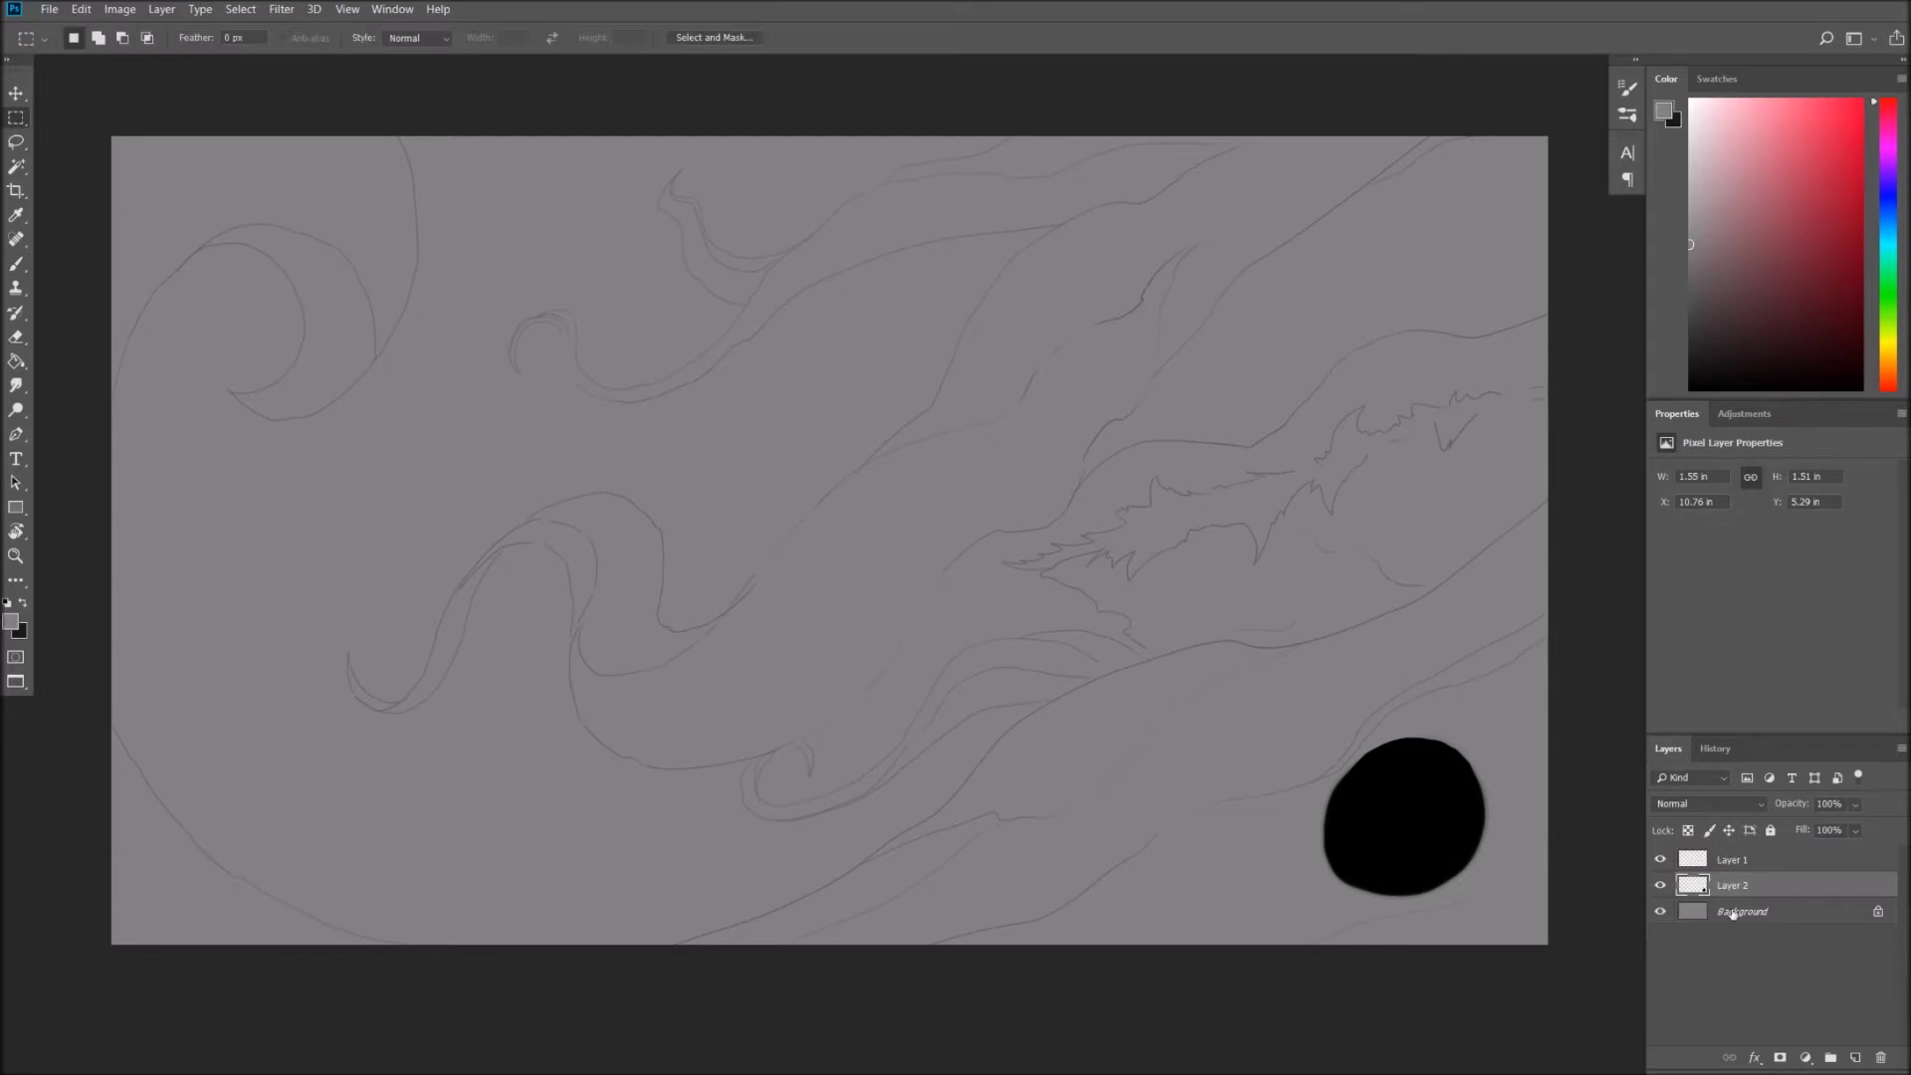
pyautogui.keyDown('ctrl'); pyautogui.click(1855, 1057); pyautogui.keyUp('ctrl')
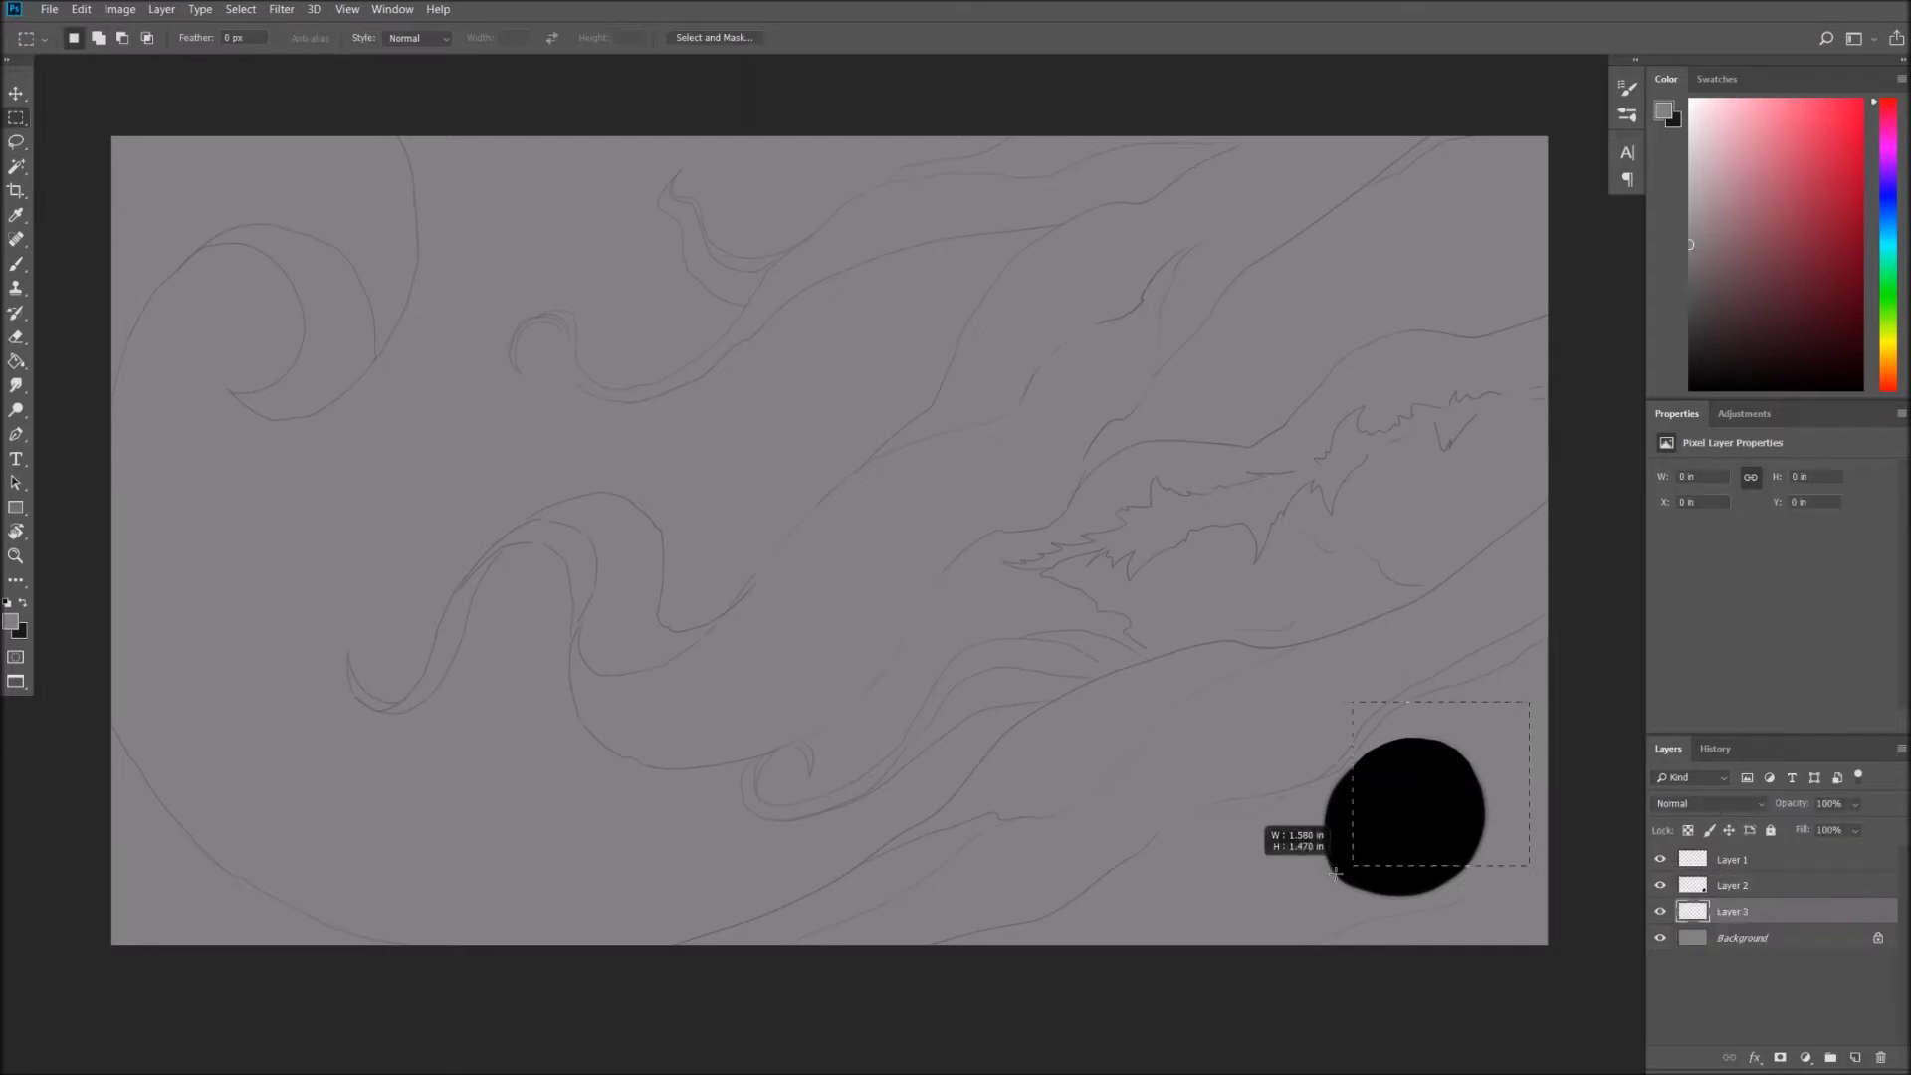
pyautogui.moveTo(1528, 702); pyautogui.dragTo(917, 912)
pyautogui.press('b')
pyautogui.click(1860, 172)
pyautogui.moveTo(1289, 906)
pyautogui.mouseDown()
pyautogui.moveTo(1532, 702)
pyautogui.moveTo(1428, 853)
pyautogui.moveTo(1294, 796)
pyautogui.moveTo(1094, 806)
pyautogui.moveTo(951, 717)
pyautogui.moveTo(926, 777)
pyautogui.mouseUp()
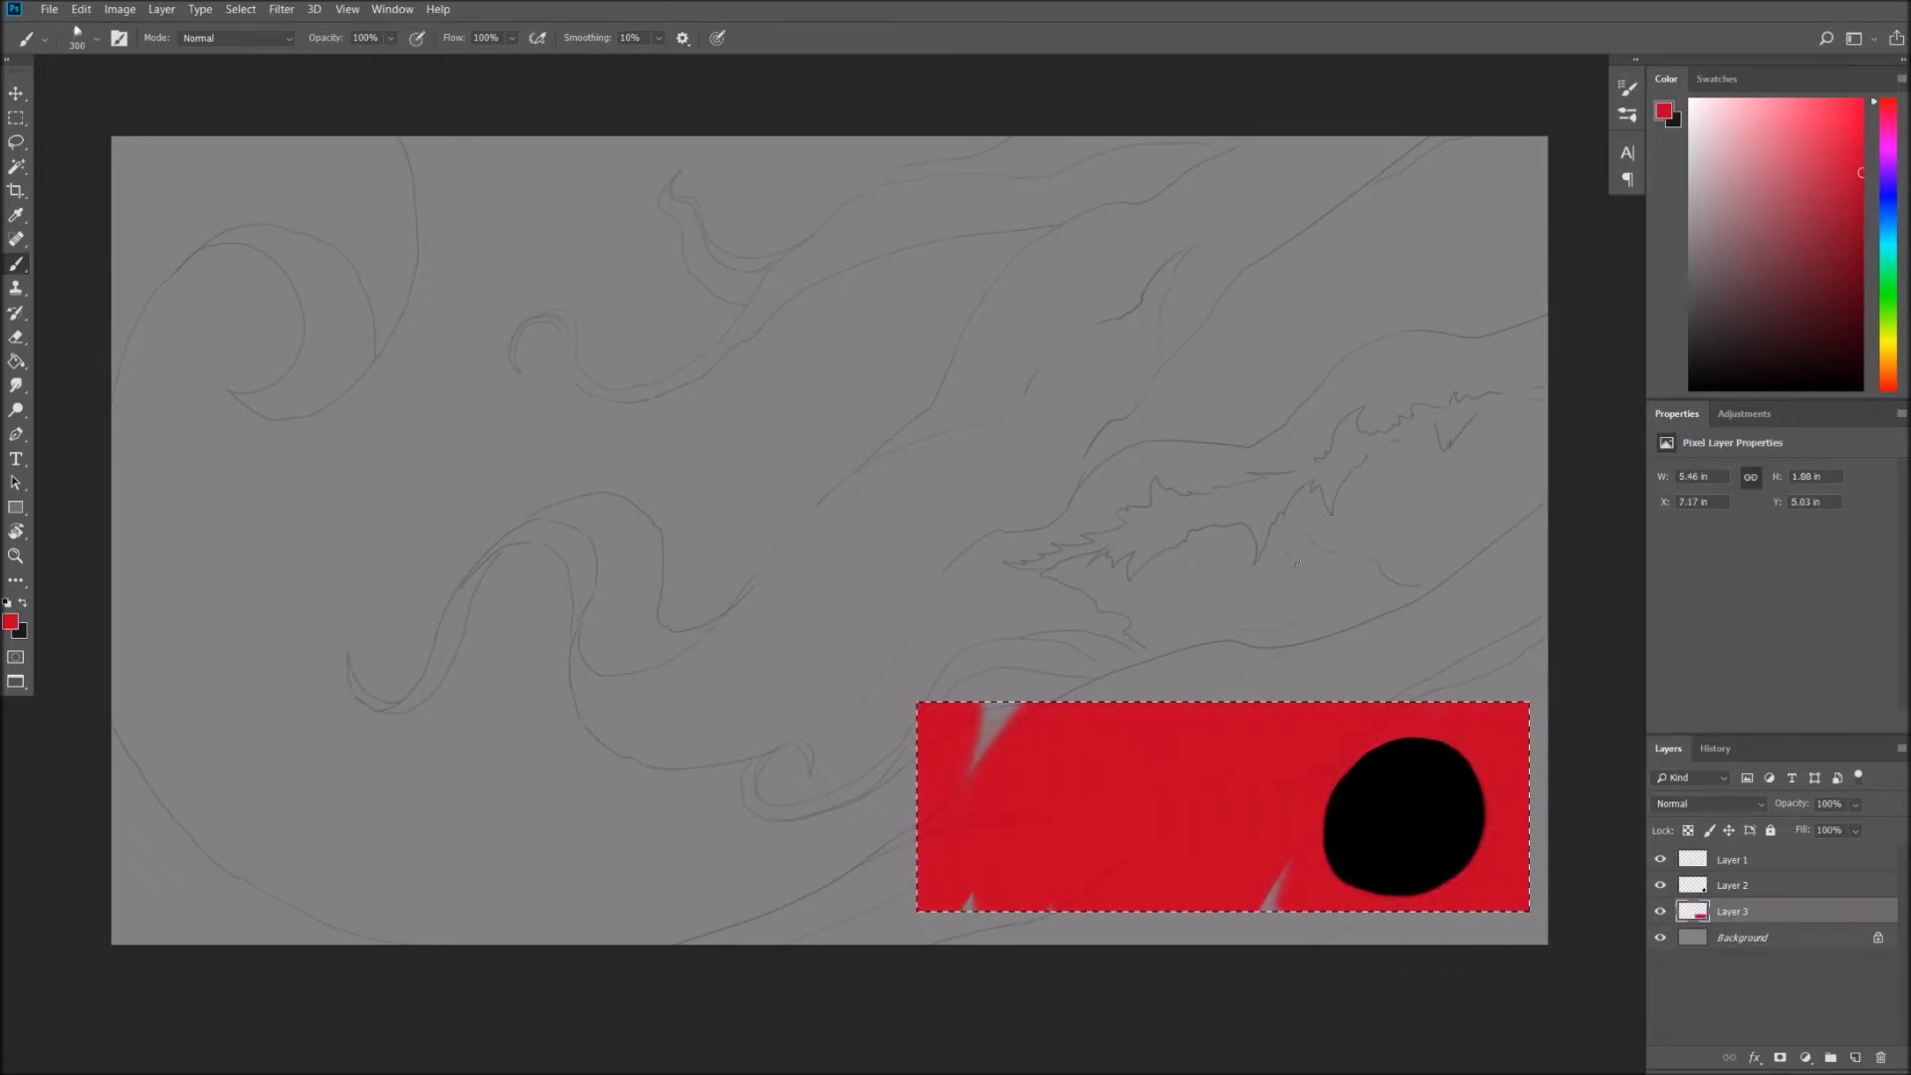
pyautogui.hotkey('ctrl', 'd')
# Back on the circle layer, set the foreground to mid grey with B 50.
pyautogui.click(1732, 884)
pyautogui.press('i')
pyautogui.click(1533, 249)
pyautogui.click(1663, 110)
pyautogui.click(1008, 448)
pyautogui.write('5')
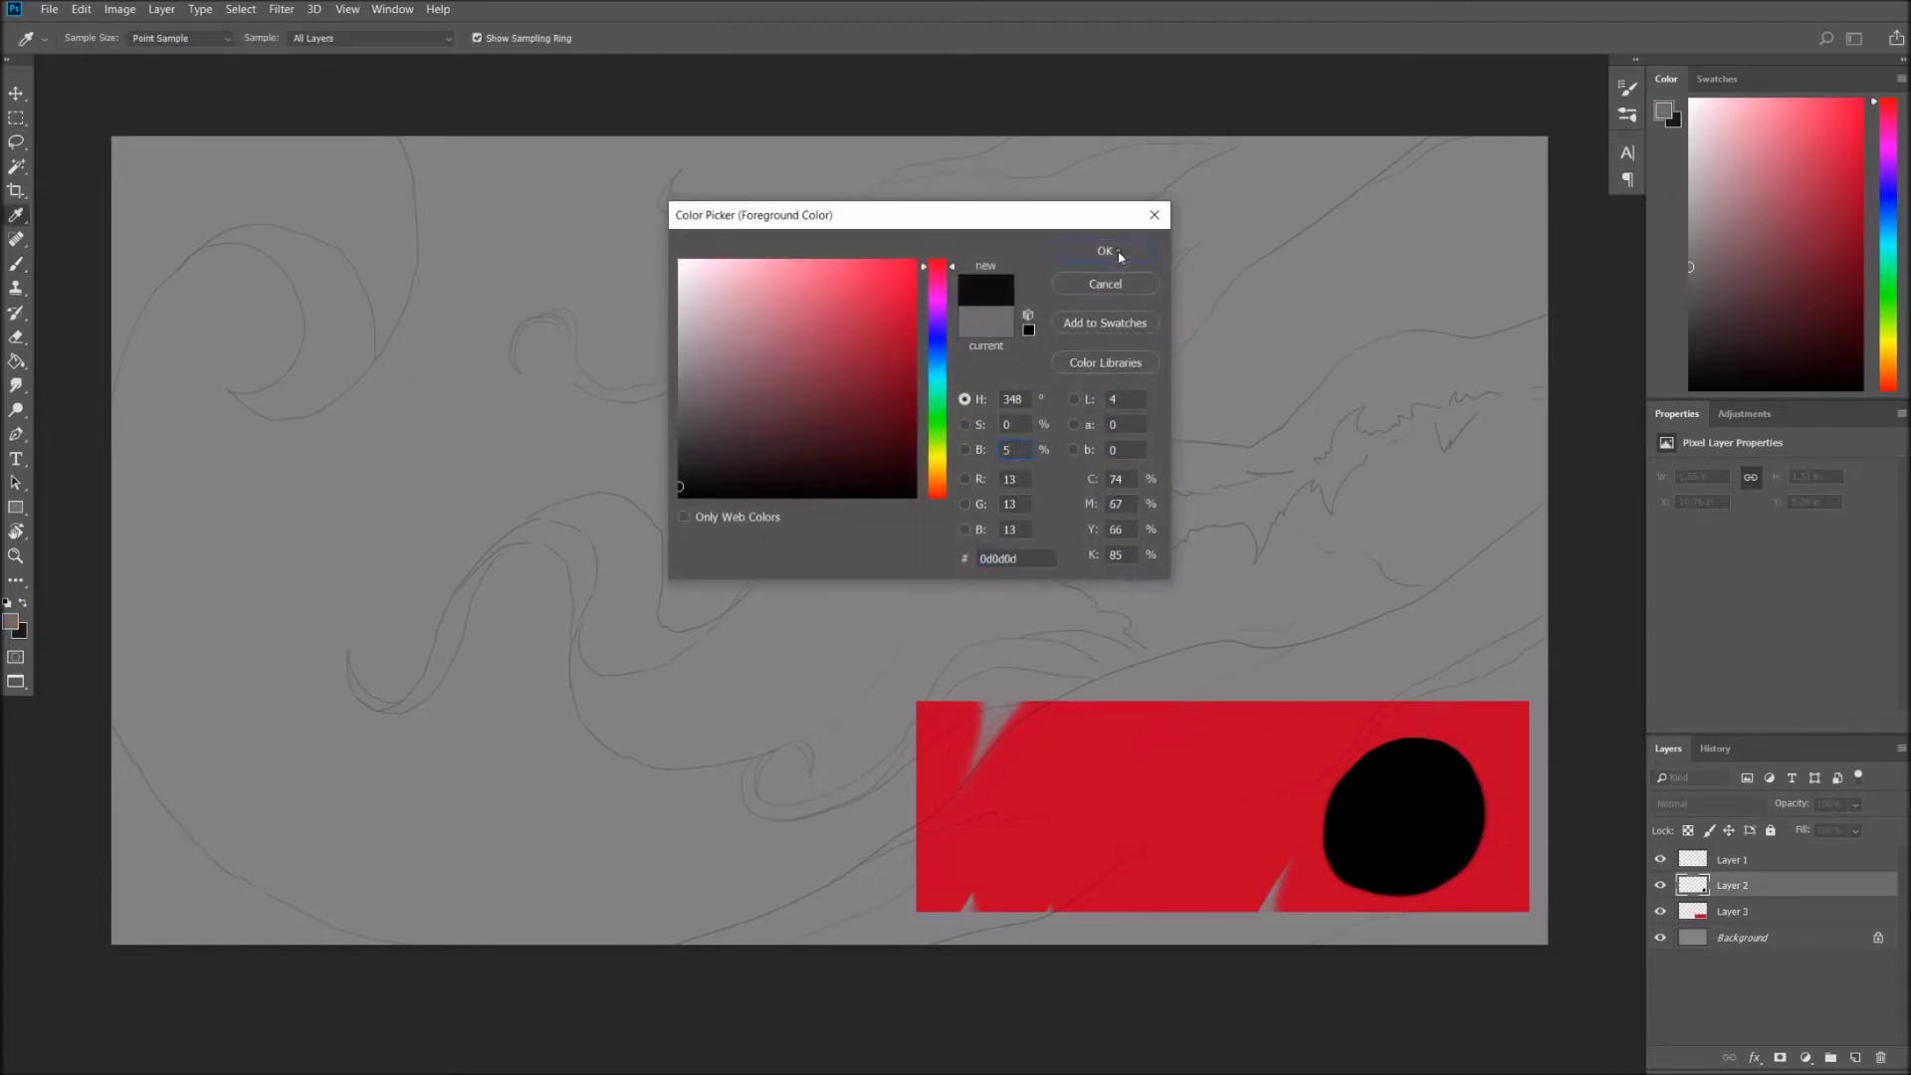
pyautogui.press('Return')
pyautogui.write('0')
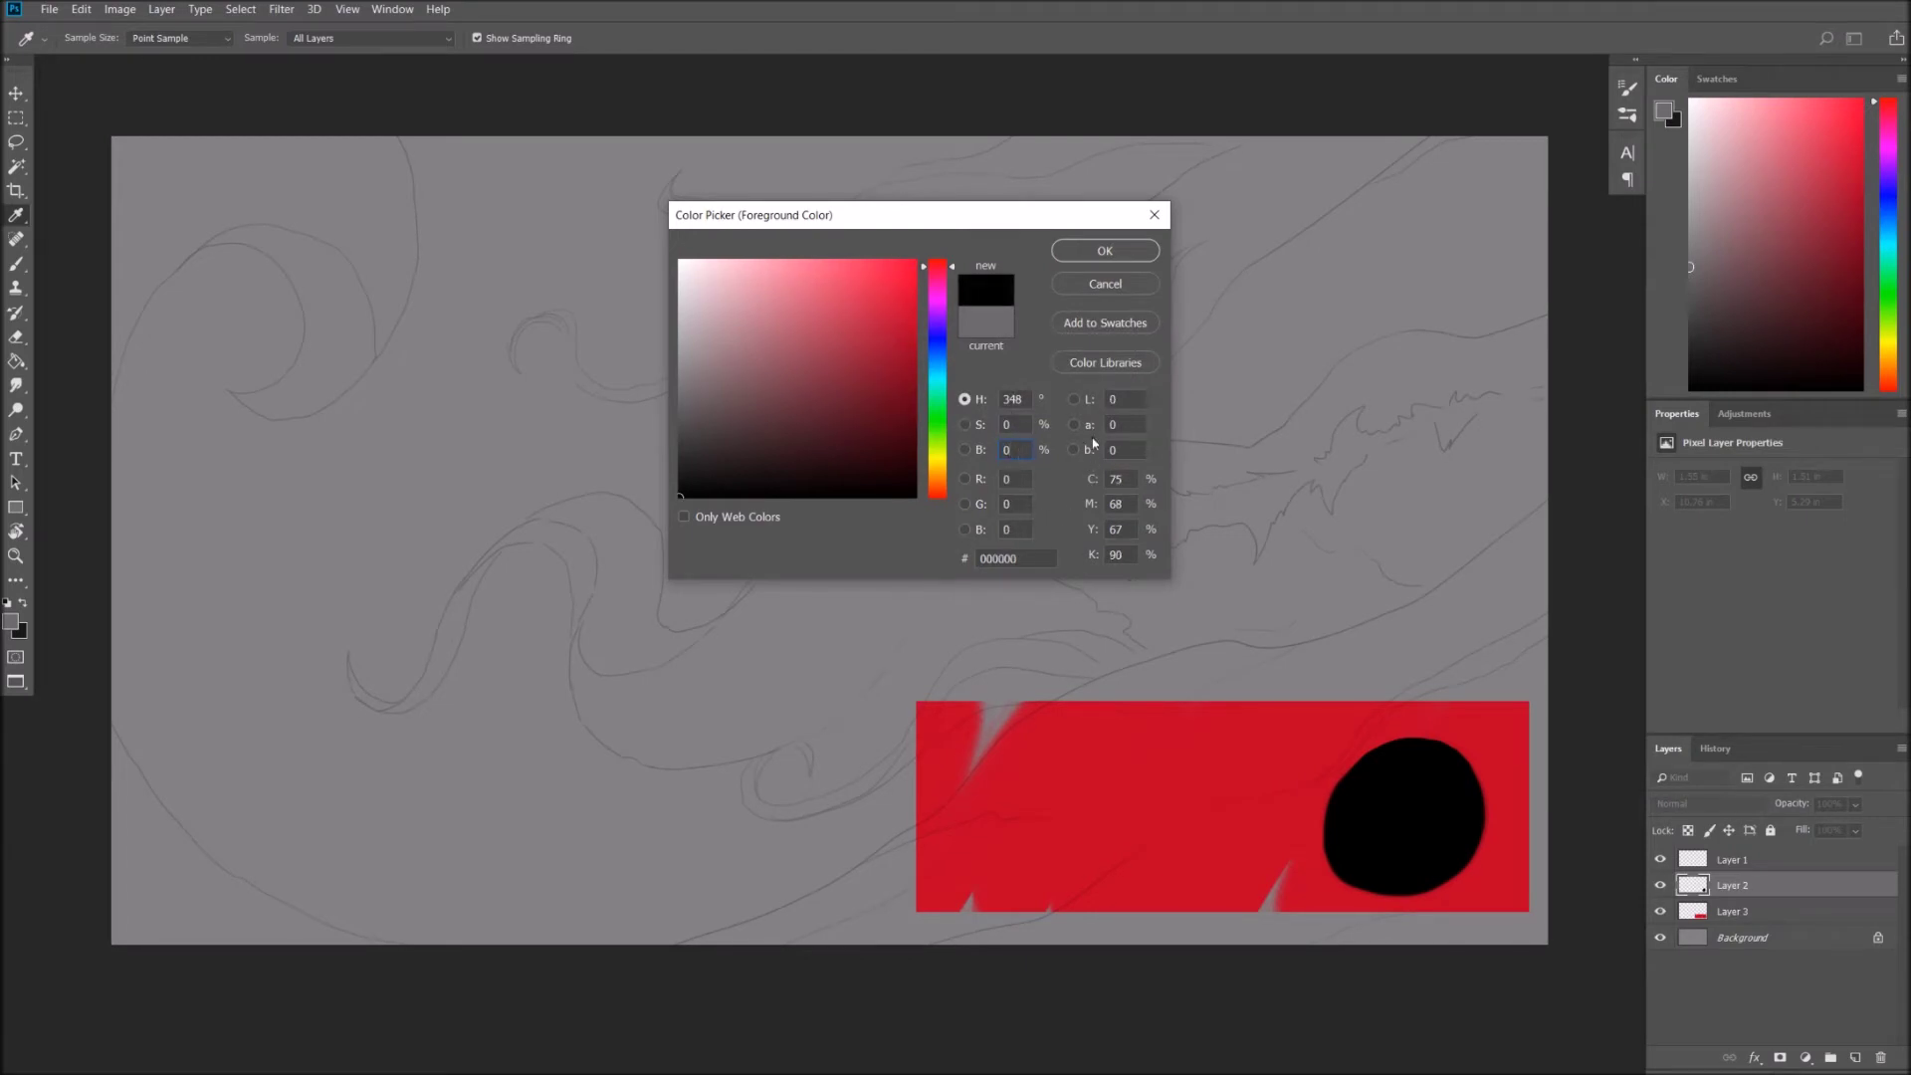
pyautogui.write('50')
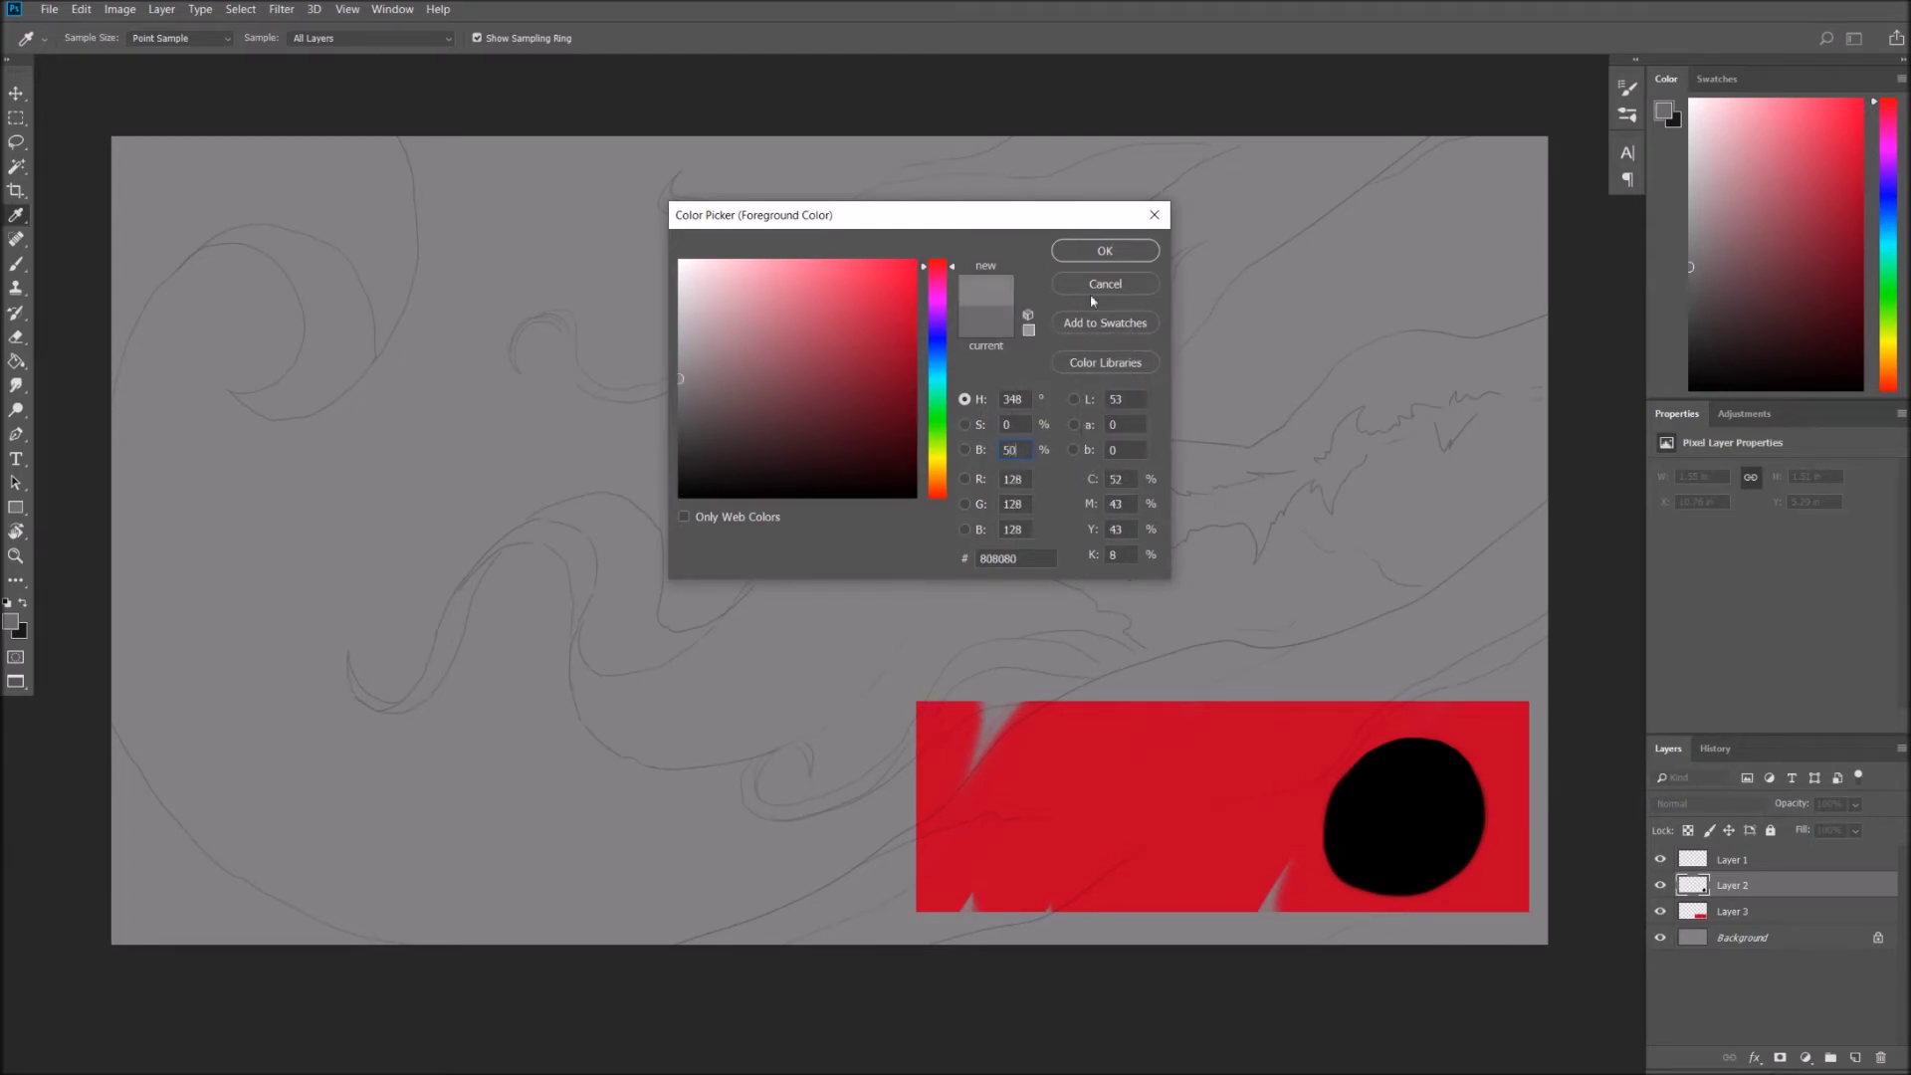
pyautogui.press('Return')
# Paint a grey circle and a white circle beside the black one on the red strip.
pyautogui.press('b')
pyautogui.moveTo(1205, 781); pyautogui.dragTo(1222, 786)
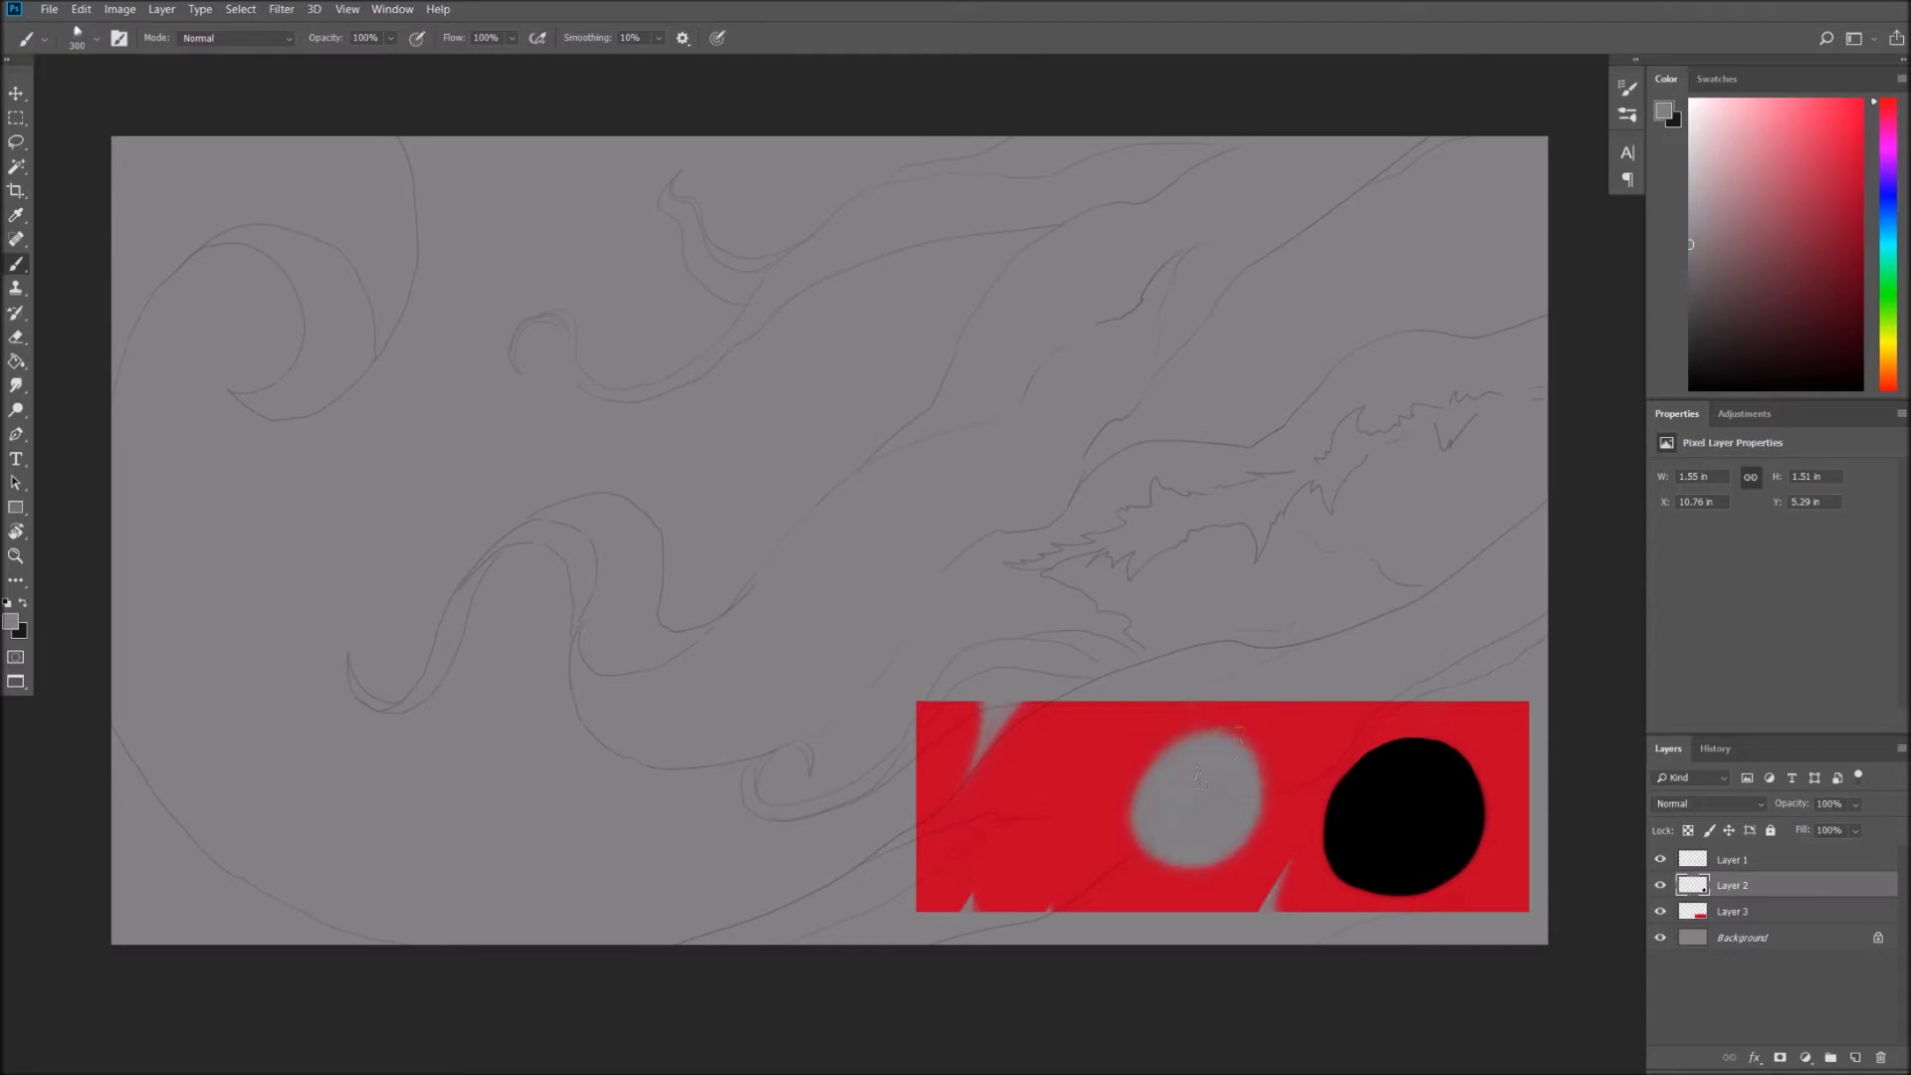
pyautogui.press('[')
pyautogui.press('[')
pyautogui.press('[')
pyautogui.moveTo(1152, 865)
pyautogui.mouseDown()
pyautogui.moveTo(1147, 769)
pyautogui.moveTo(1160, 876)
pyautogui.mouseUp()
pyautogui.press('d')
pyautogui.press('x')
pyautogui.press('[')
pyautogui.press('[')
pyautogui.moveTo(1021, 736)
pyautogui.mouseDown()
pyautogui.moveTo(1040, 858)
pyautogui.moveTo(1025, 737)
pyautogui.moveTo(1050, 789)
pyautogui.moveTo(1003, 781)
pyautogui.moveTo(998, 798)
pyautogui.moveTo(1030, 801)
pyautogui.mouseUp()
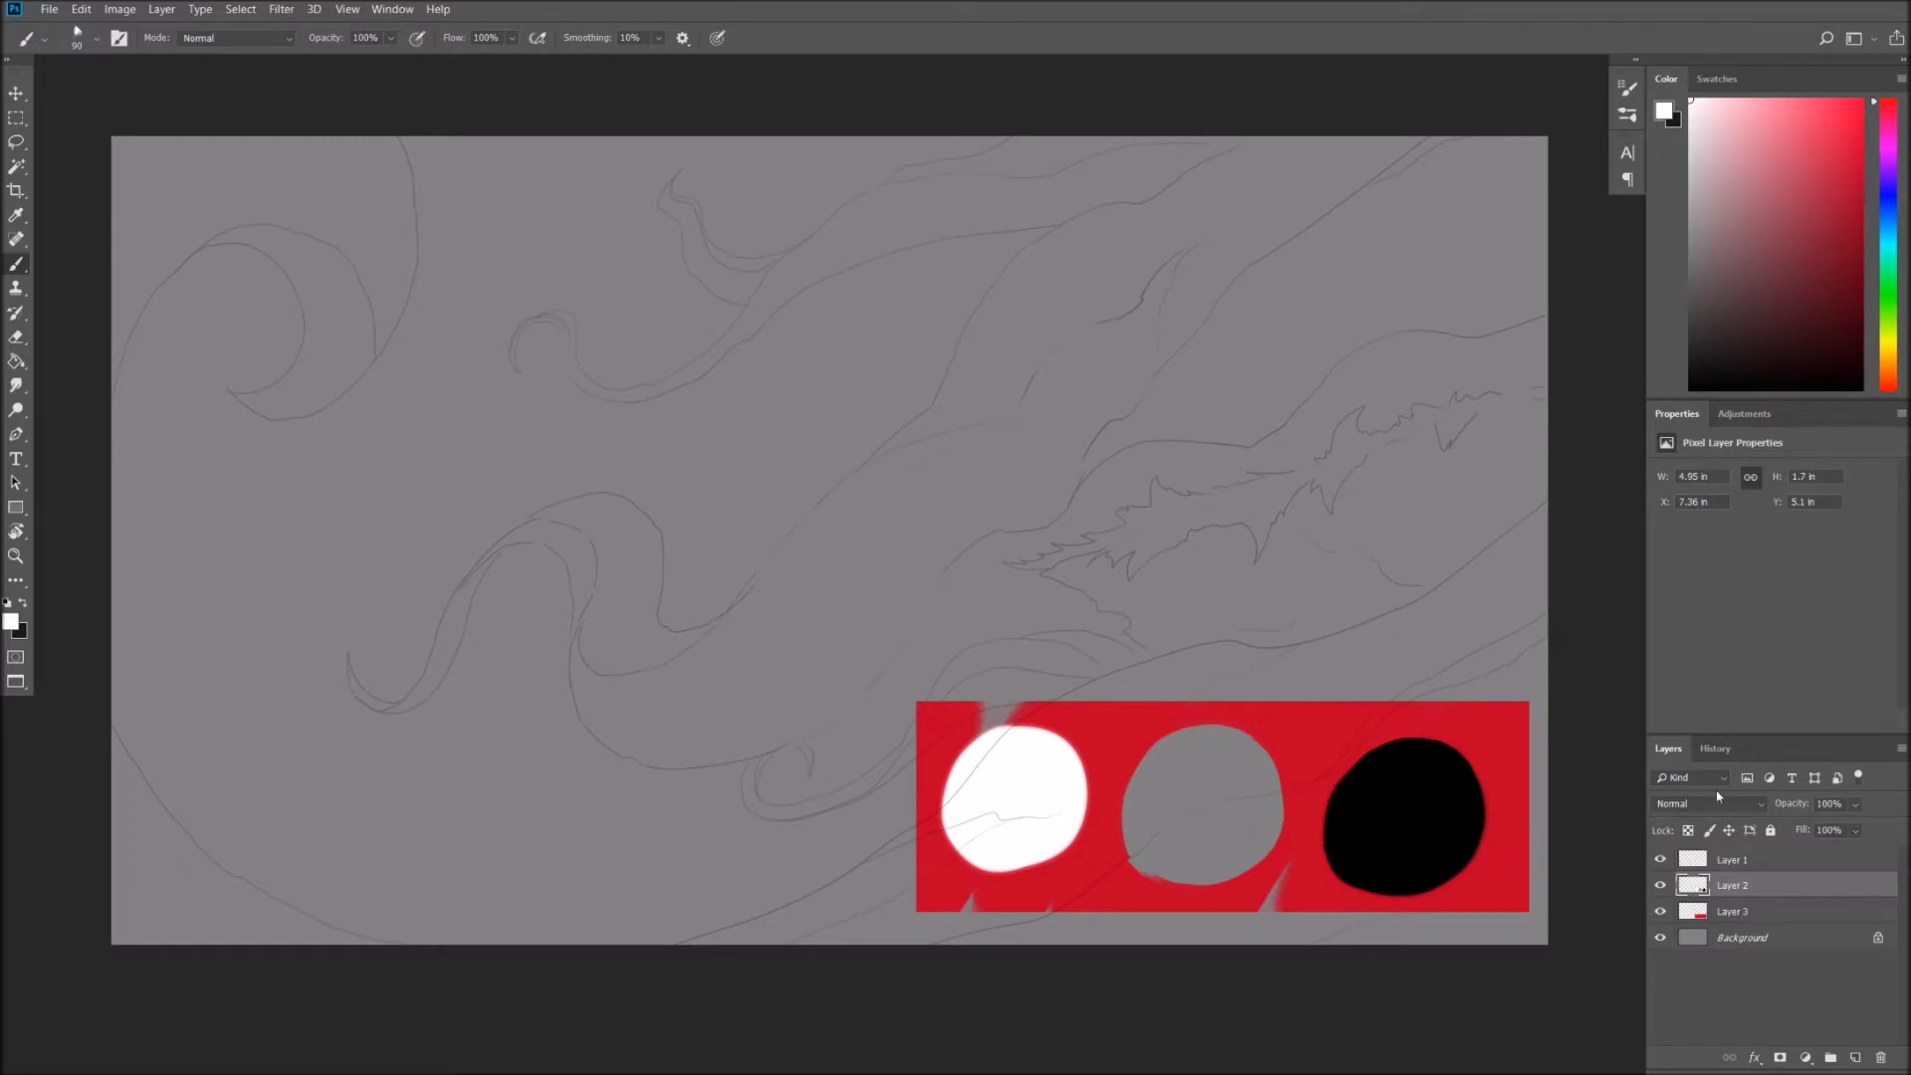
pyautogui.rightClick(1731, 886)
# Merge the circles into the red layer and scale the chart into the lower-right corner.
pyautogui.click(1680, 638)
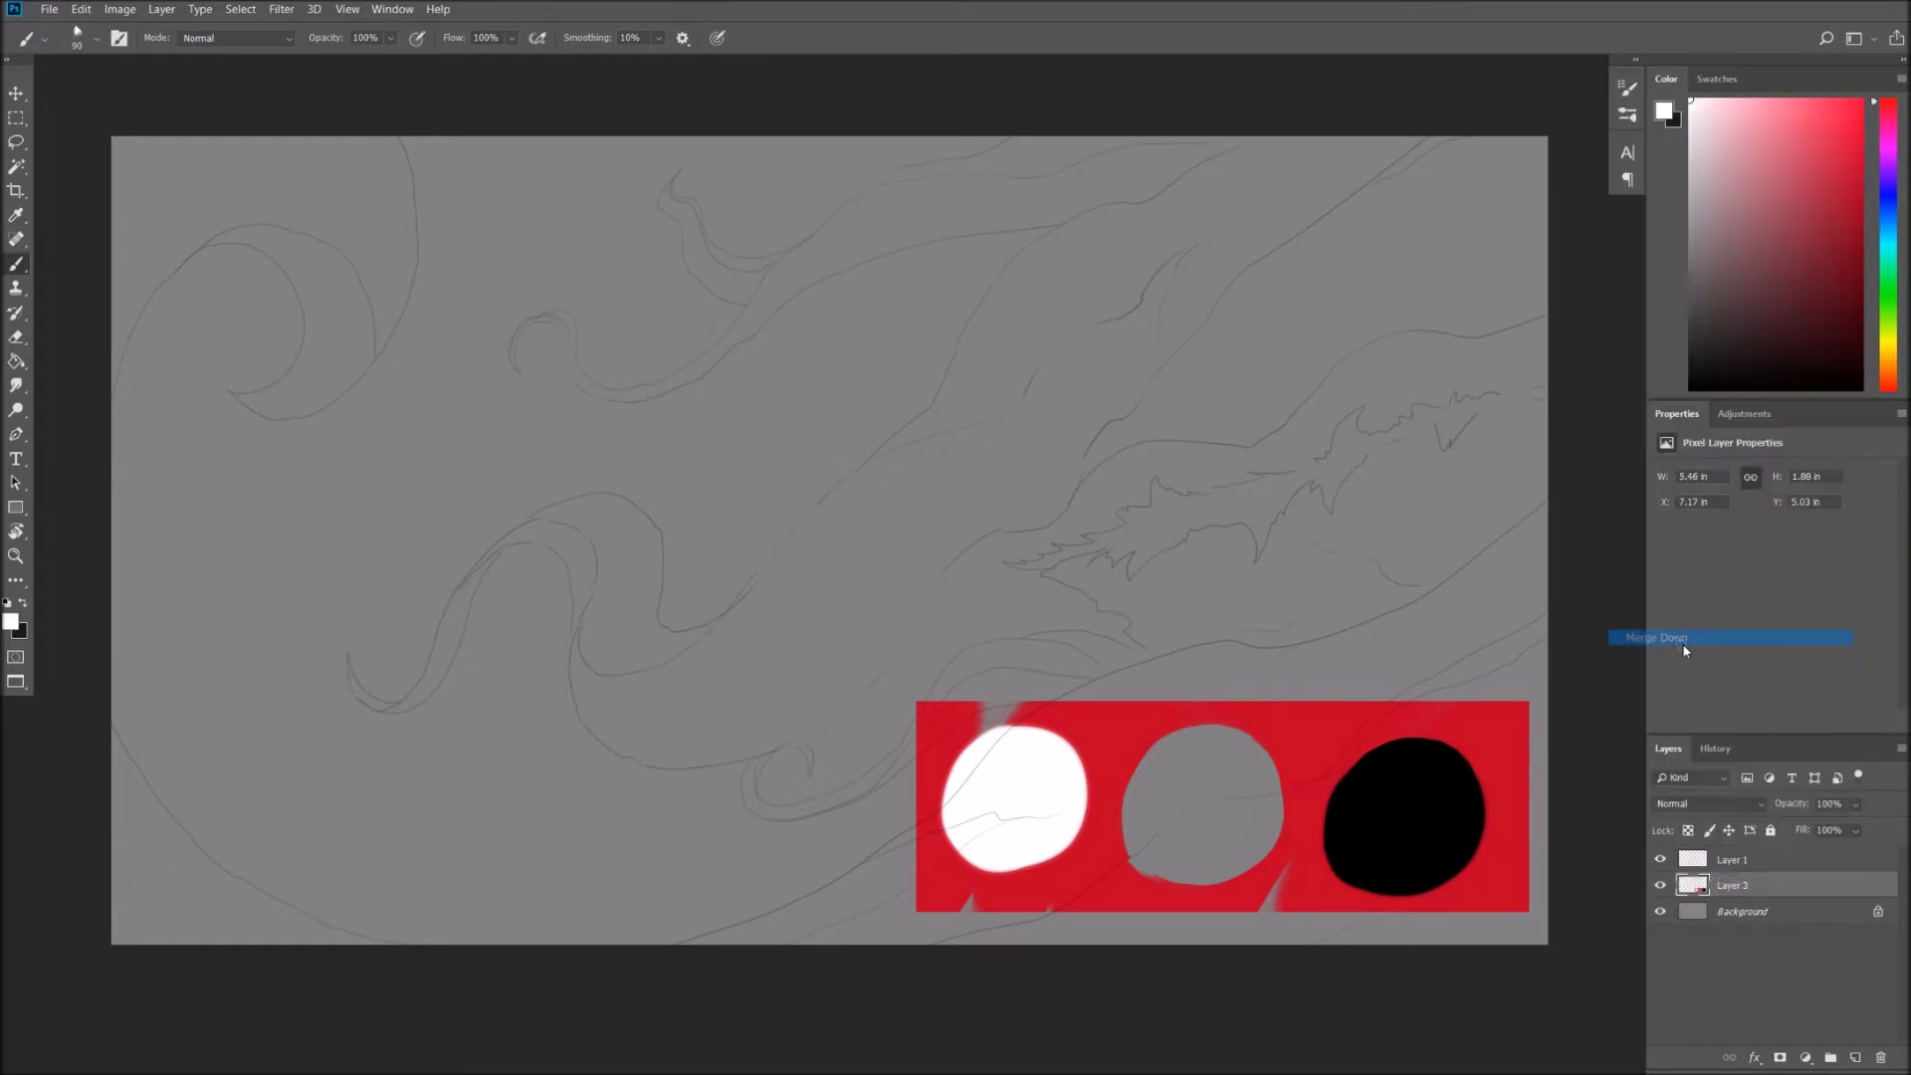
pyautogui.hotkey('ctrl', 't')
pyautogui.moveTo(1527, 701); pyautogui.dragTo(1331, 750)
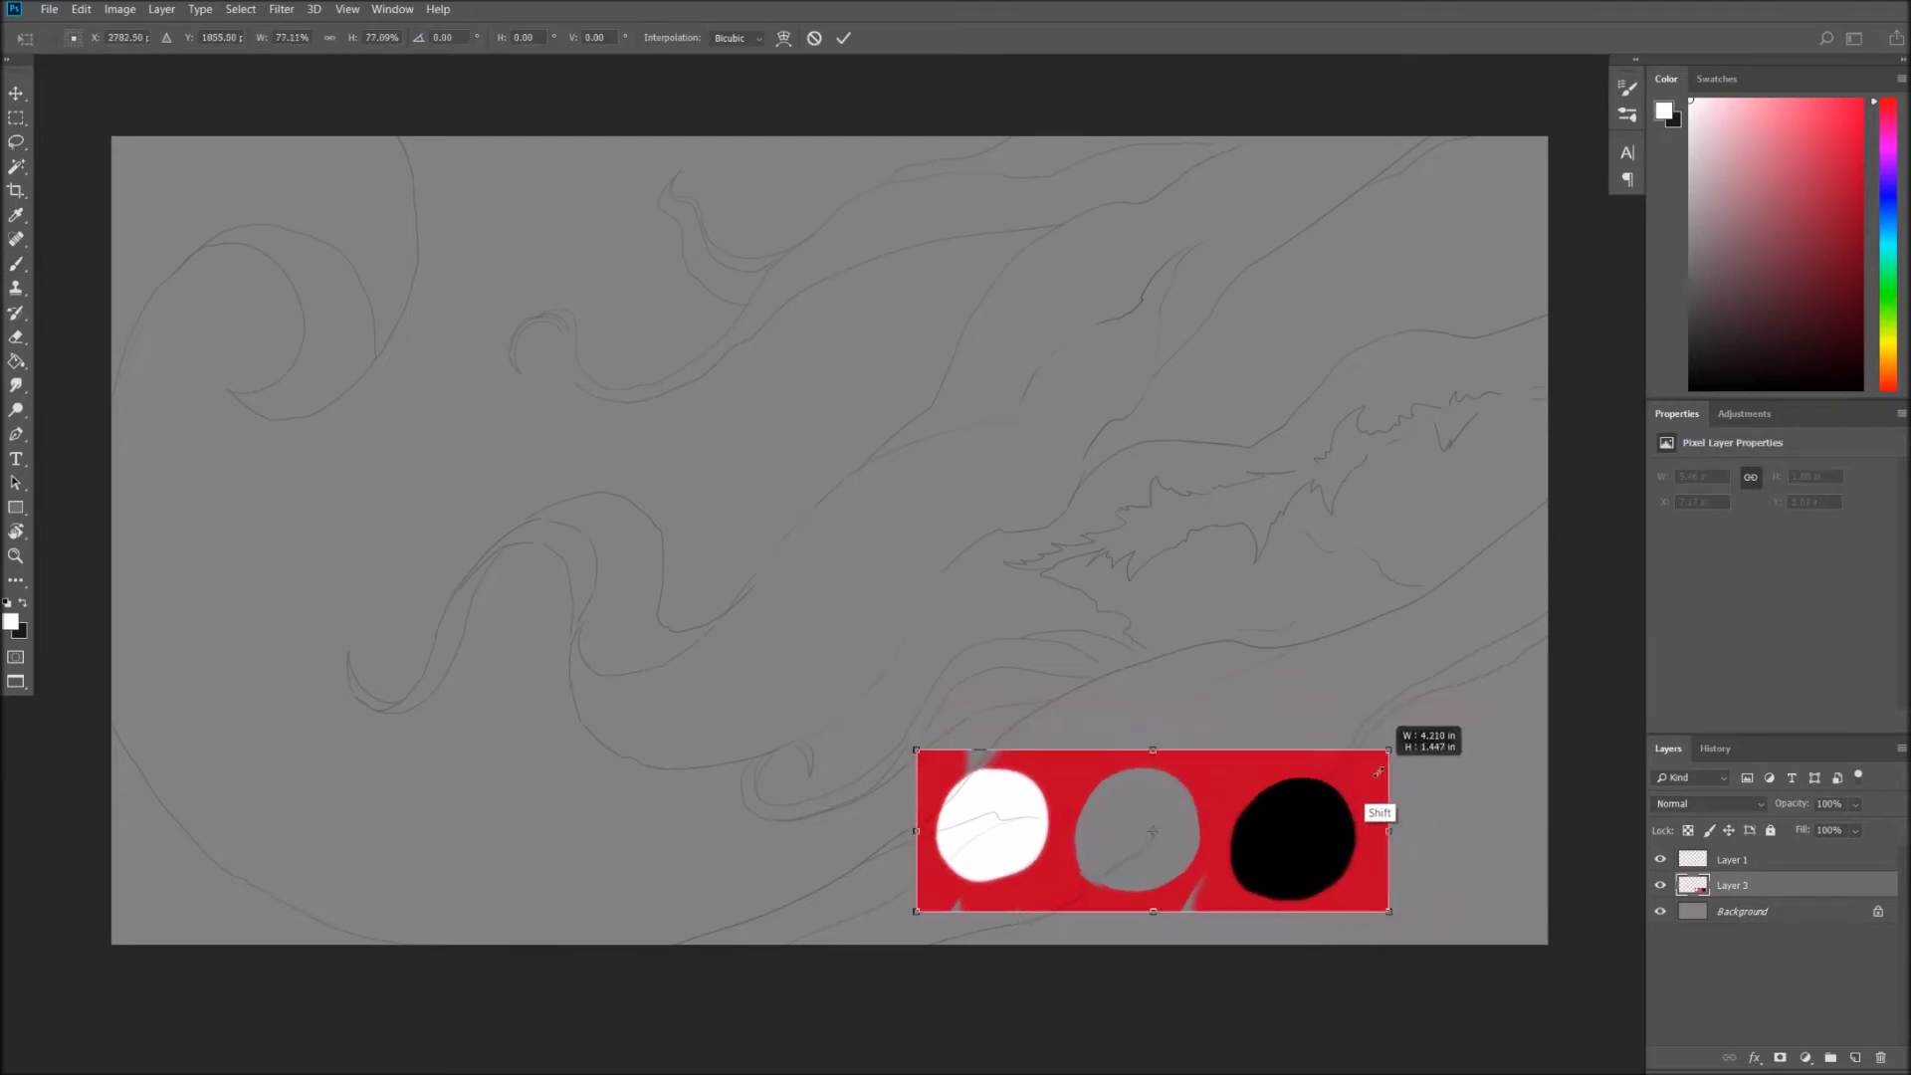
pyautogui.moveTo(1279, 825); pyautogui.dragTo(1477, 855)
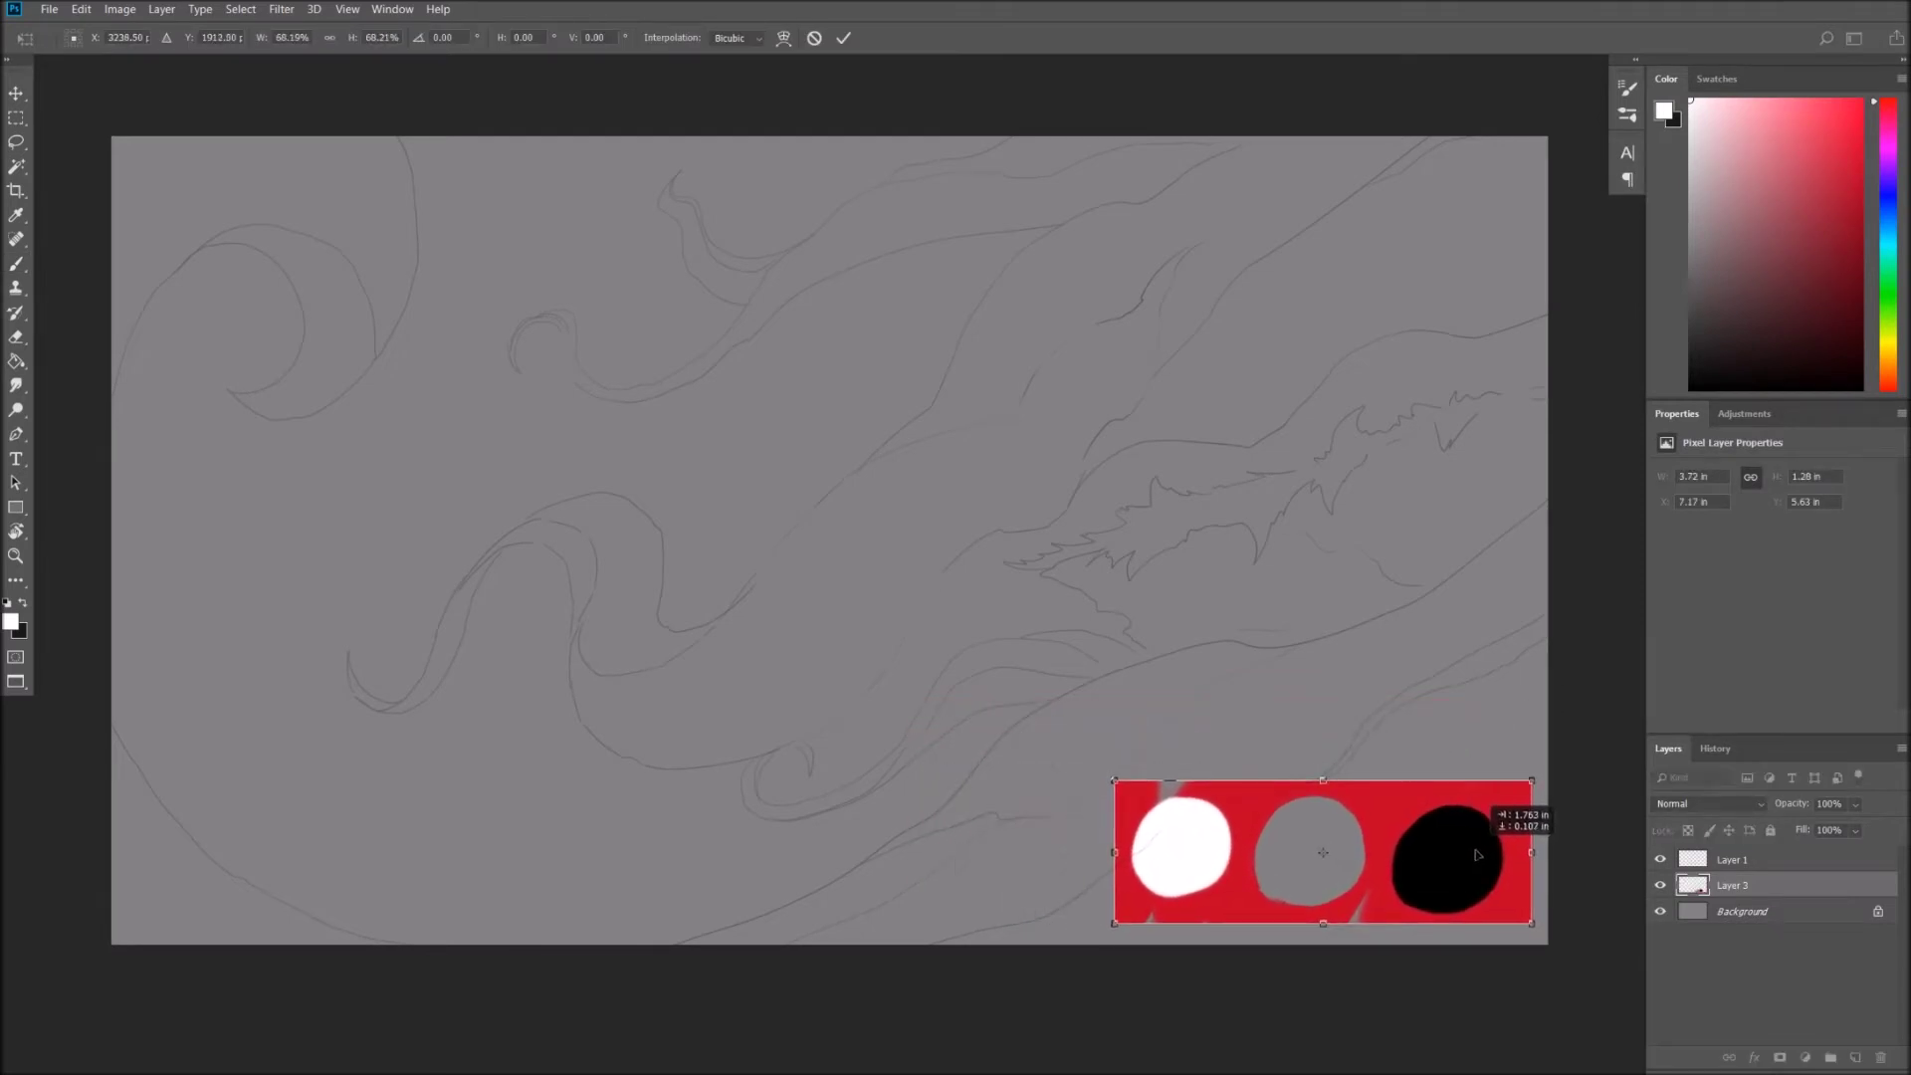
pyautogui.press('Return')
pyautogui.press('b')
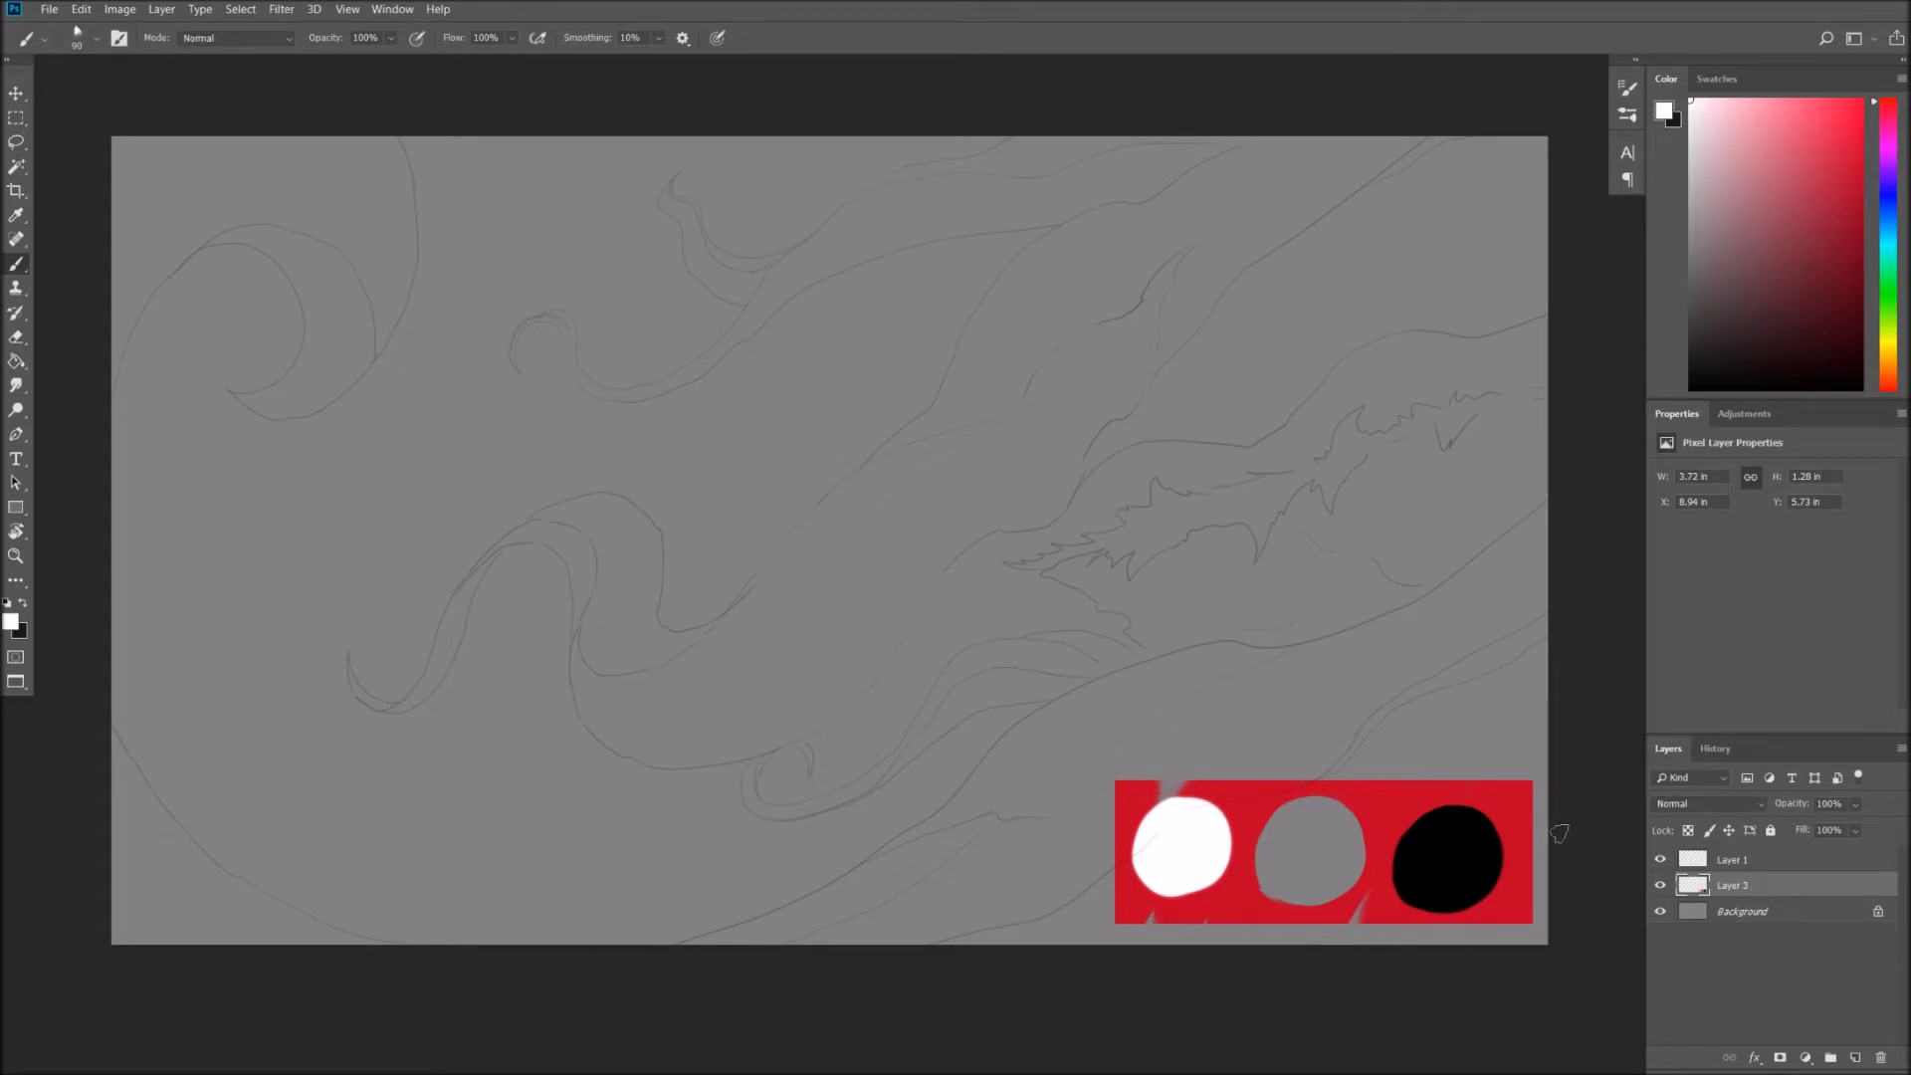
# Alt-sample and blend in-between greys between the circles, adding red-tinted edges.
pyautogui.press('alt')
pyautogui.keyDown('alt'); pyautogui.click(1356, 854); pyautogui.keyUp('alt')
pyautogui.moveTo(1372, 824)
pyautogui.mouseDown()
pyautogui.moveTo(1383, 891)
pyautogui.moveTo(1391, 824)
pyautogui.moveTo(1356, 891)
pyautogui.mouseUp()
pyautogui.keyDown('alt'); pyautogui.click(1378, 883); pyautogui.keyUp('alt')
pyautogui.keyDown('alt'); pyautogui.click(1391, 896); pyautogui.keyUp('alt')
pyautogui.keyDown('alt'); pyautogui.click(1381, 899); pyautogui.keyUp('alt')
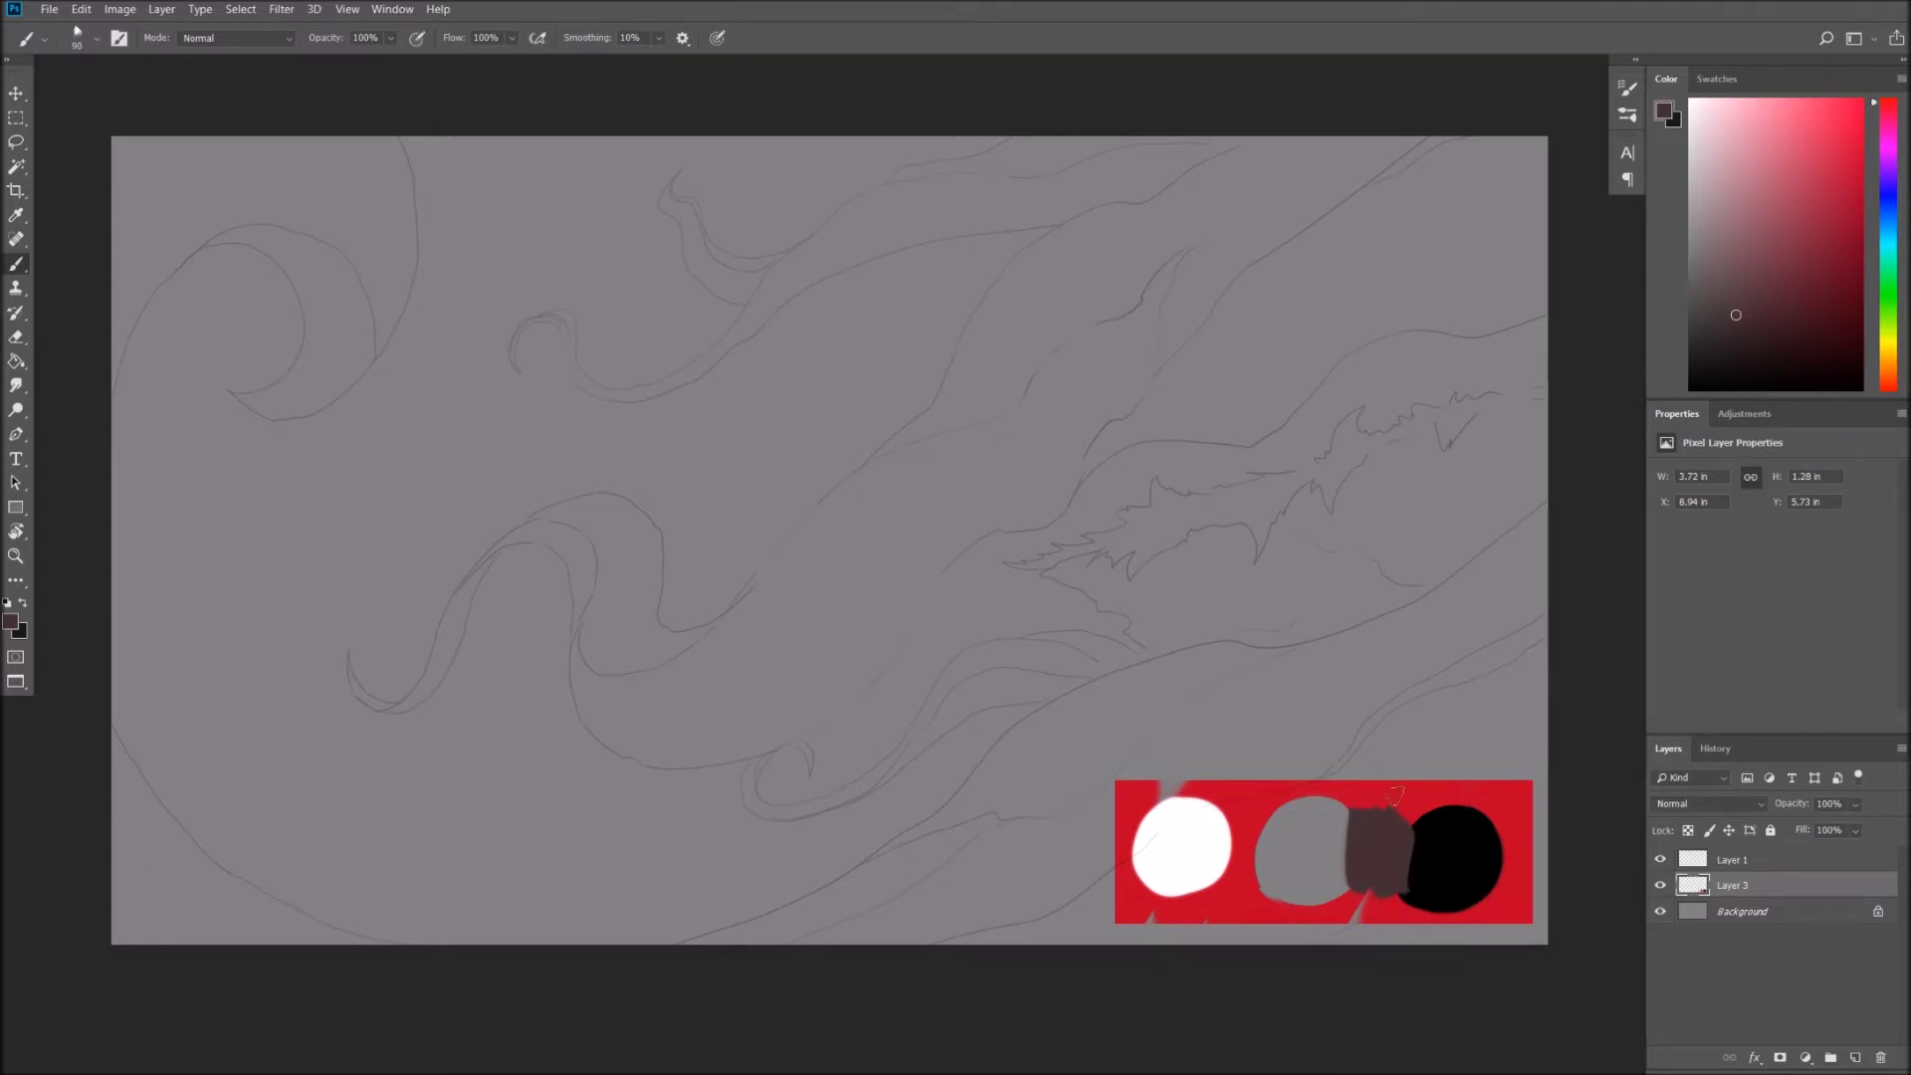
pyautogui.keyDown('alt'); pyautogui.click(1242, 895); pyautogui.keyUp('alt')
pyautogui.moveTo(1230, 822)
pyautogui.mouseDown()
pyautogui.moveTo(1260, 891)
pyautogui.moveTo(1268, 829)
pyautogui.moveTo(1256, 880)
pyautogui.mouseUp()
pyautogui.keyDown('alt'); pyautogui.click(1266, 866); pyautogui.keyUp('alt')
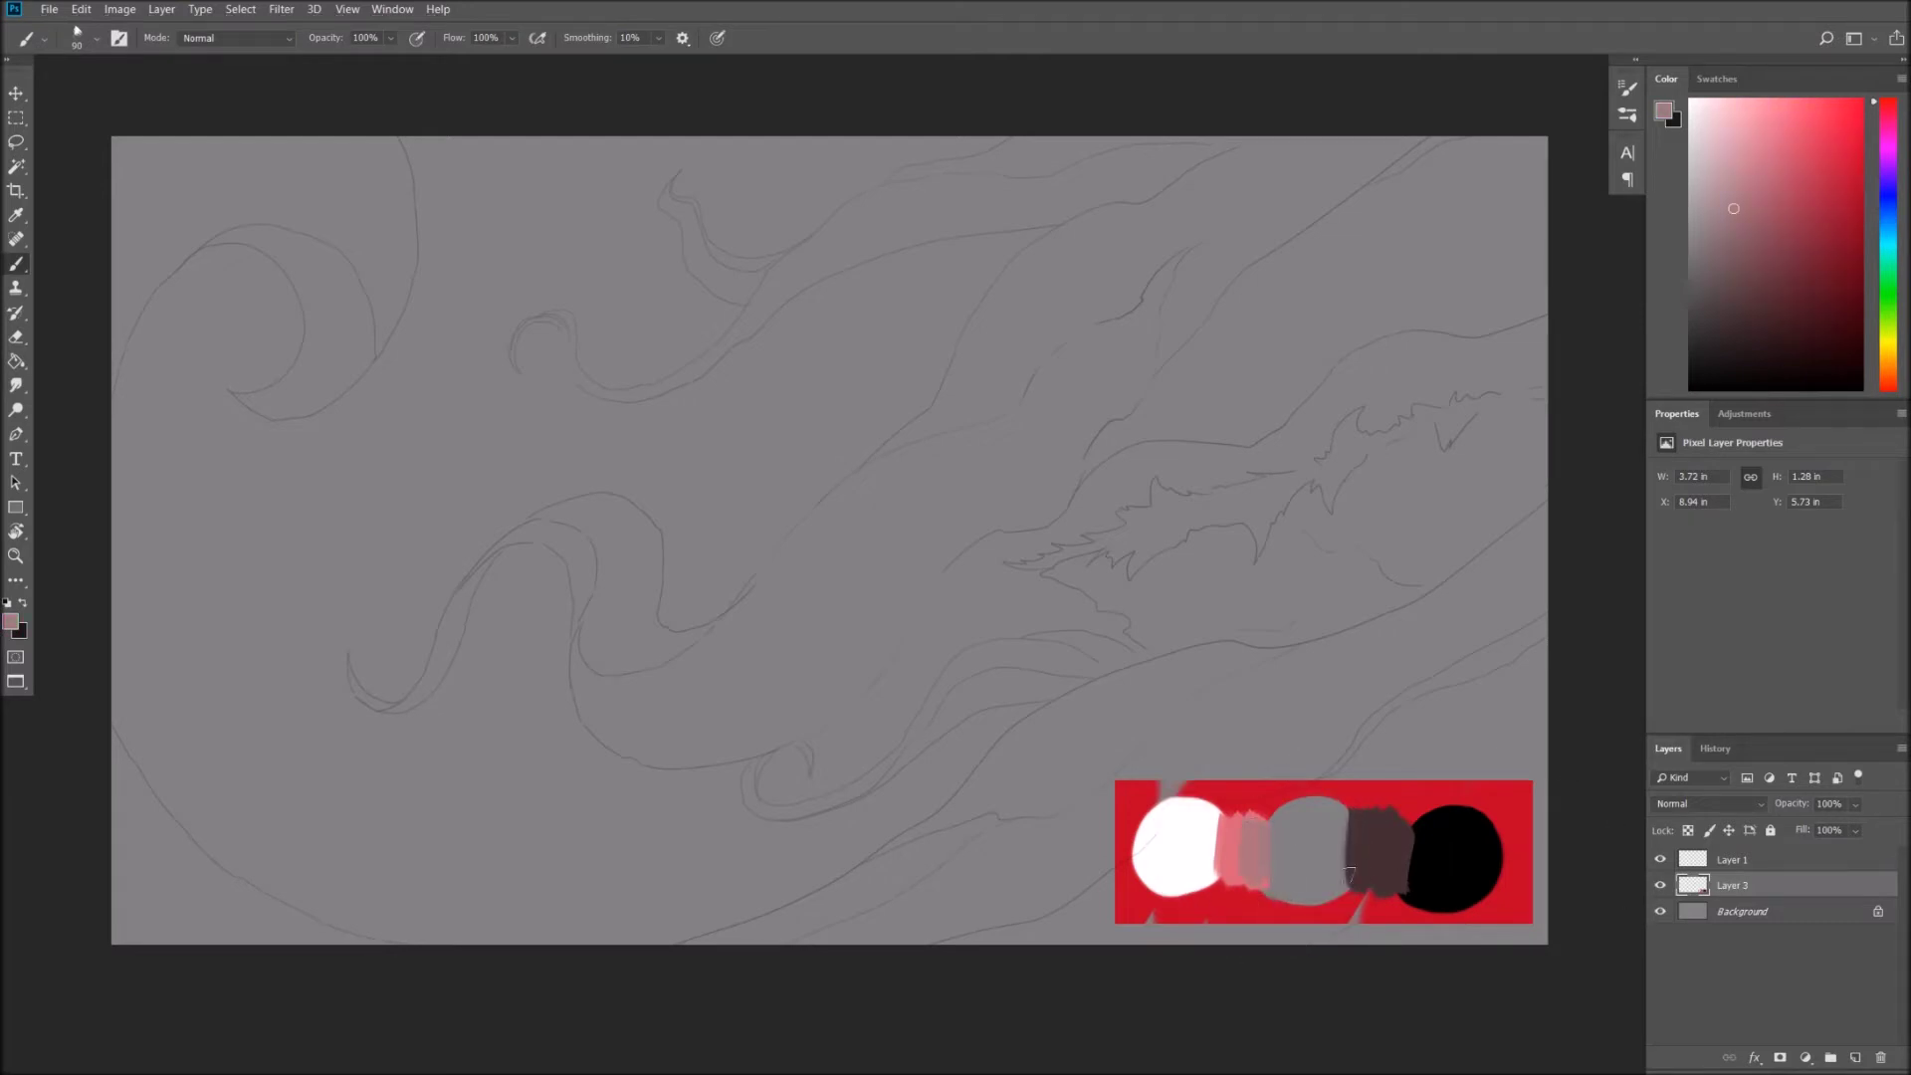
# Shrink the value chart further to about 62%.
pyautogui.keyDown('ctrl'); pyautogui.click(1693, 885); pyautogui.keyUp('ctrl')
pyautogui.hotkey('ctrl', 't')
pyautogui.moveTo(1533, 780)
pyautogui.mouseDown()
pyautogui.moveTo(1430, 792)
pyautogui.moveTo(1375, 834)
pyautogui.moveTo(1503, 902)
pyautogui.mouseUp()
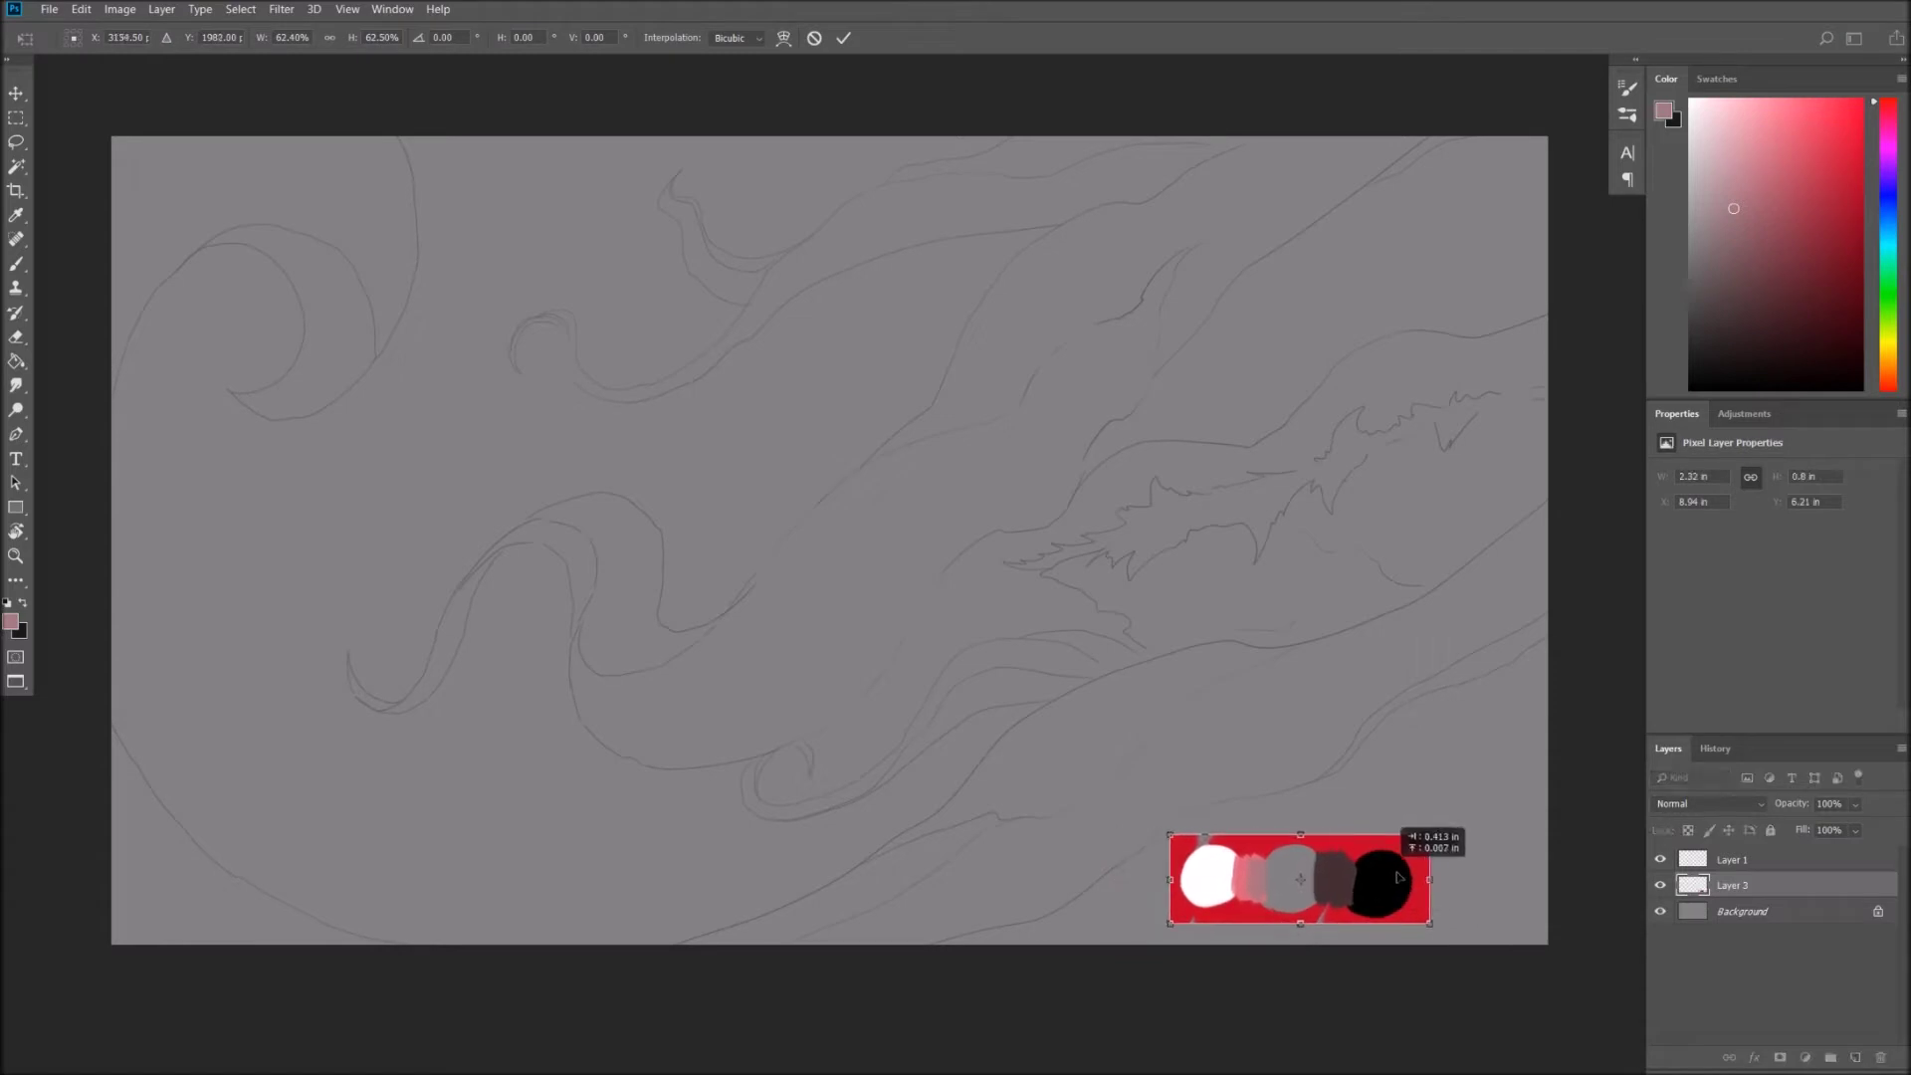
pyautogui.press('Return')
# Sample black and hand-letter the BASICS label above the chart.
pyautogui.press('b')
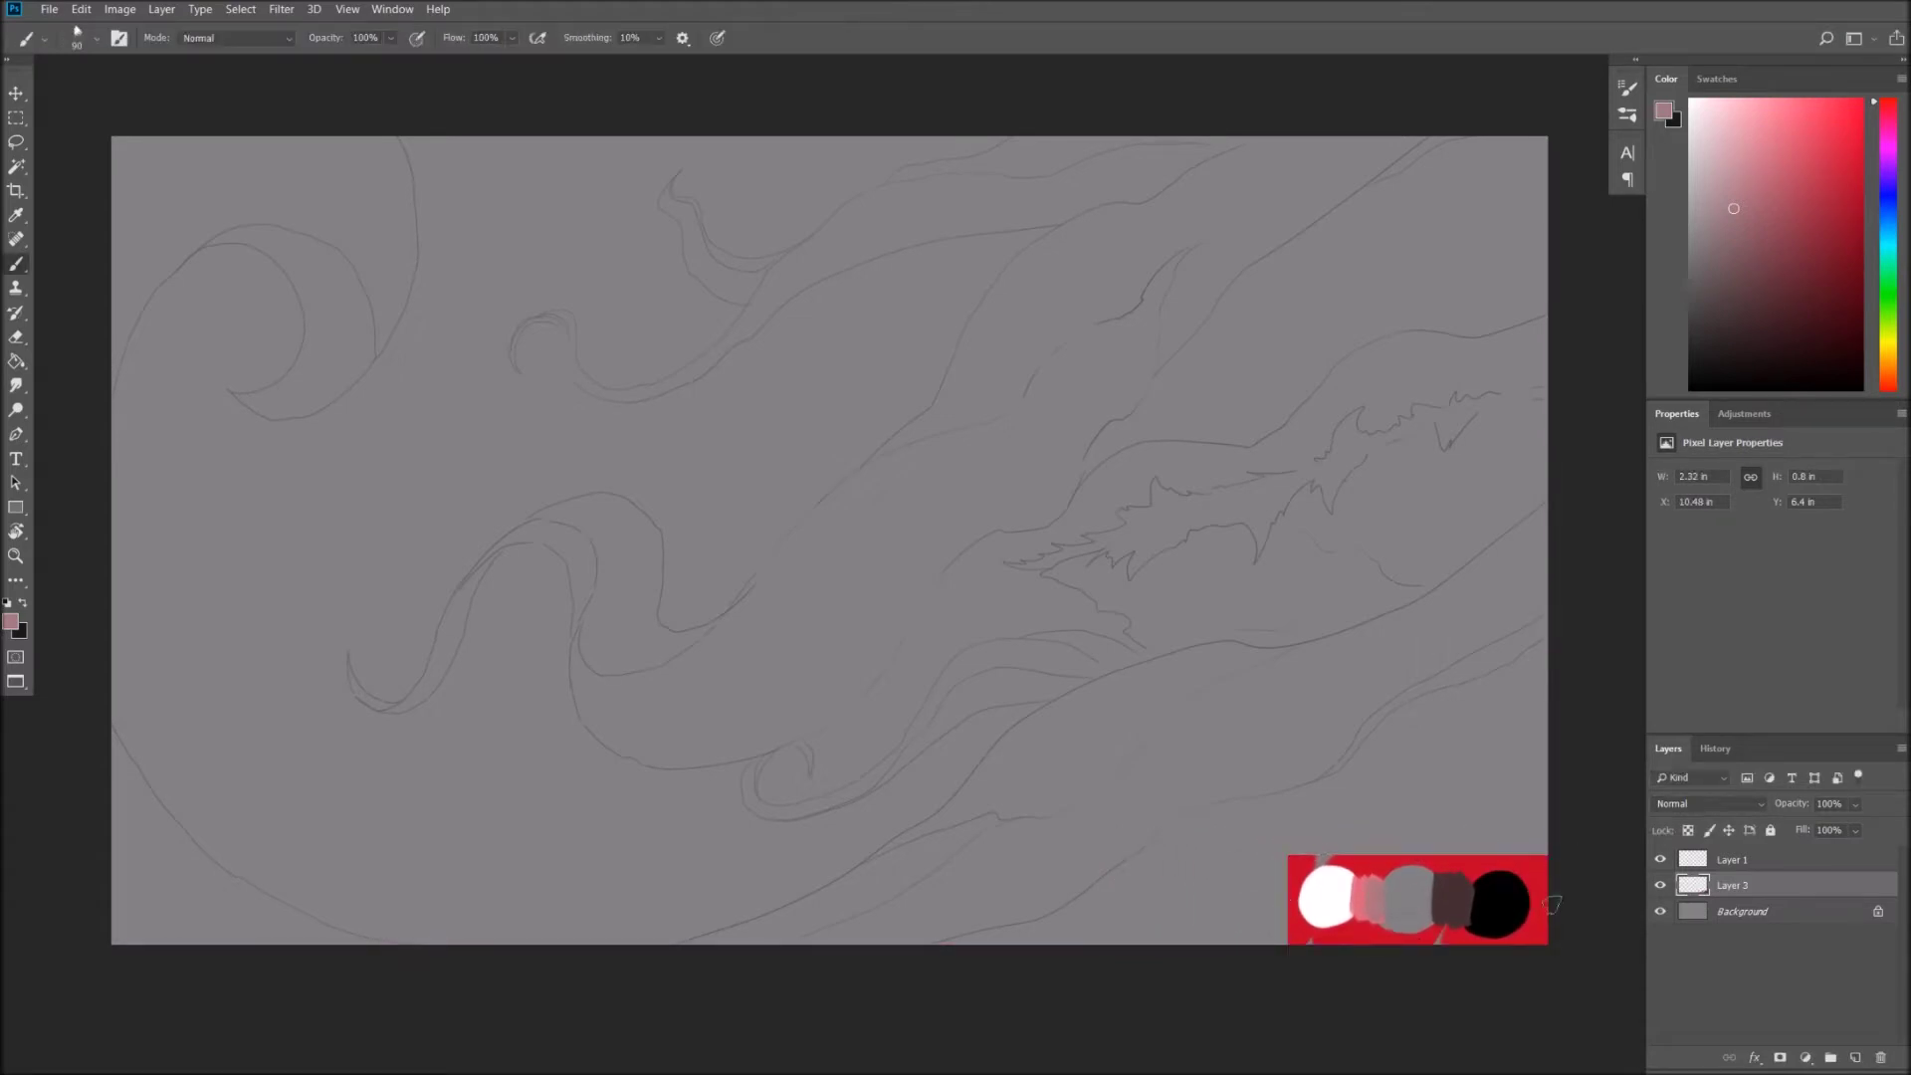
pyautogui.keyDown('alt'); pyautogui.click(1506, 903); pyautogui.keyUp('alt')
pyautogui.moveTo(1324, 820)
pyautogui.mouseDown()
pyautogui.moveTo(1322, 852)
pyautogui.moveTo(1415, 846)
pyautogui.mouseUp()
pyautogui.moveTo(1398, 822)
pyautogui.mouseDown()
pyautogui.moveTo(1467, 848)
pyautogui.moveTo(1477, 828)
pyautogui.mouseUp()
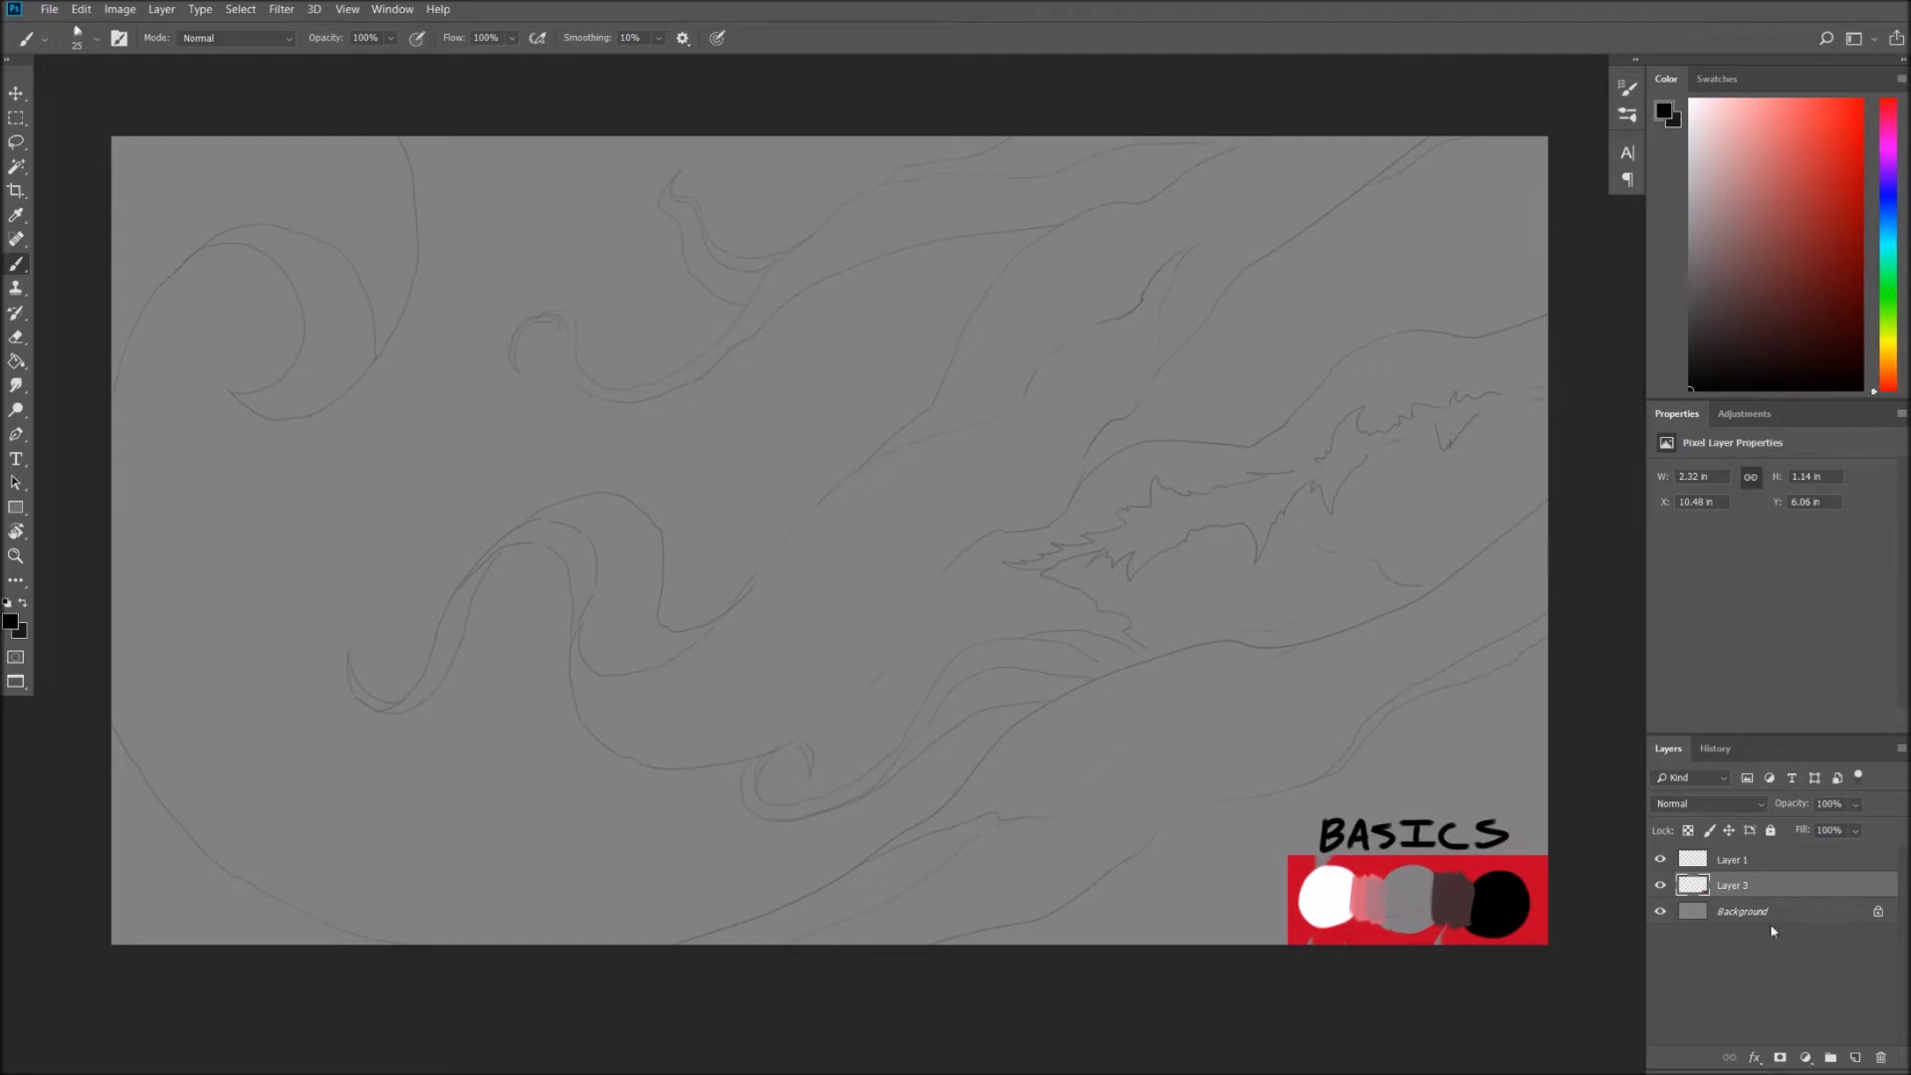
# Add empty Layer 4 above the value chart layer.
pyautogui.click(1846, 1053)
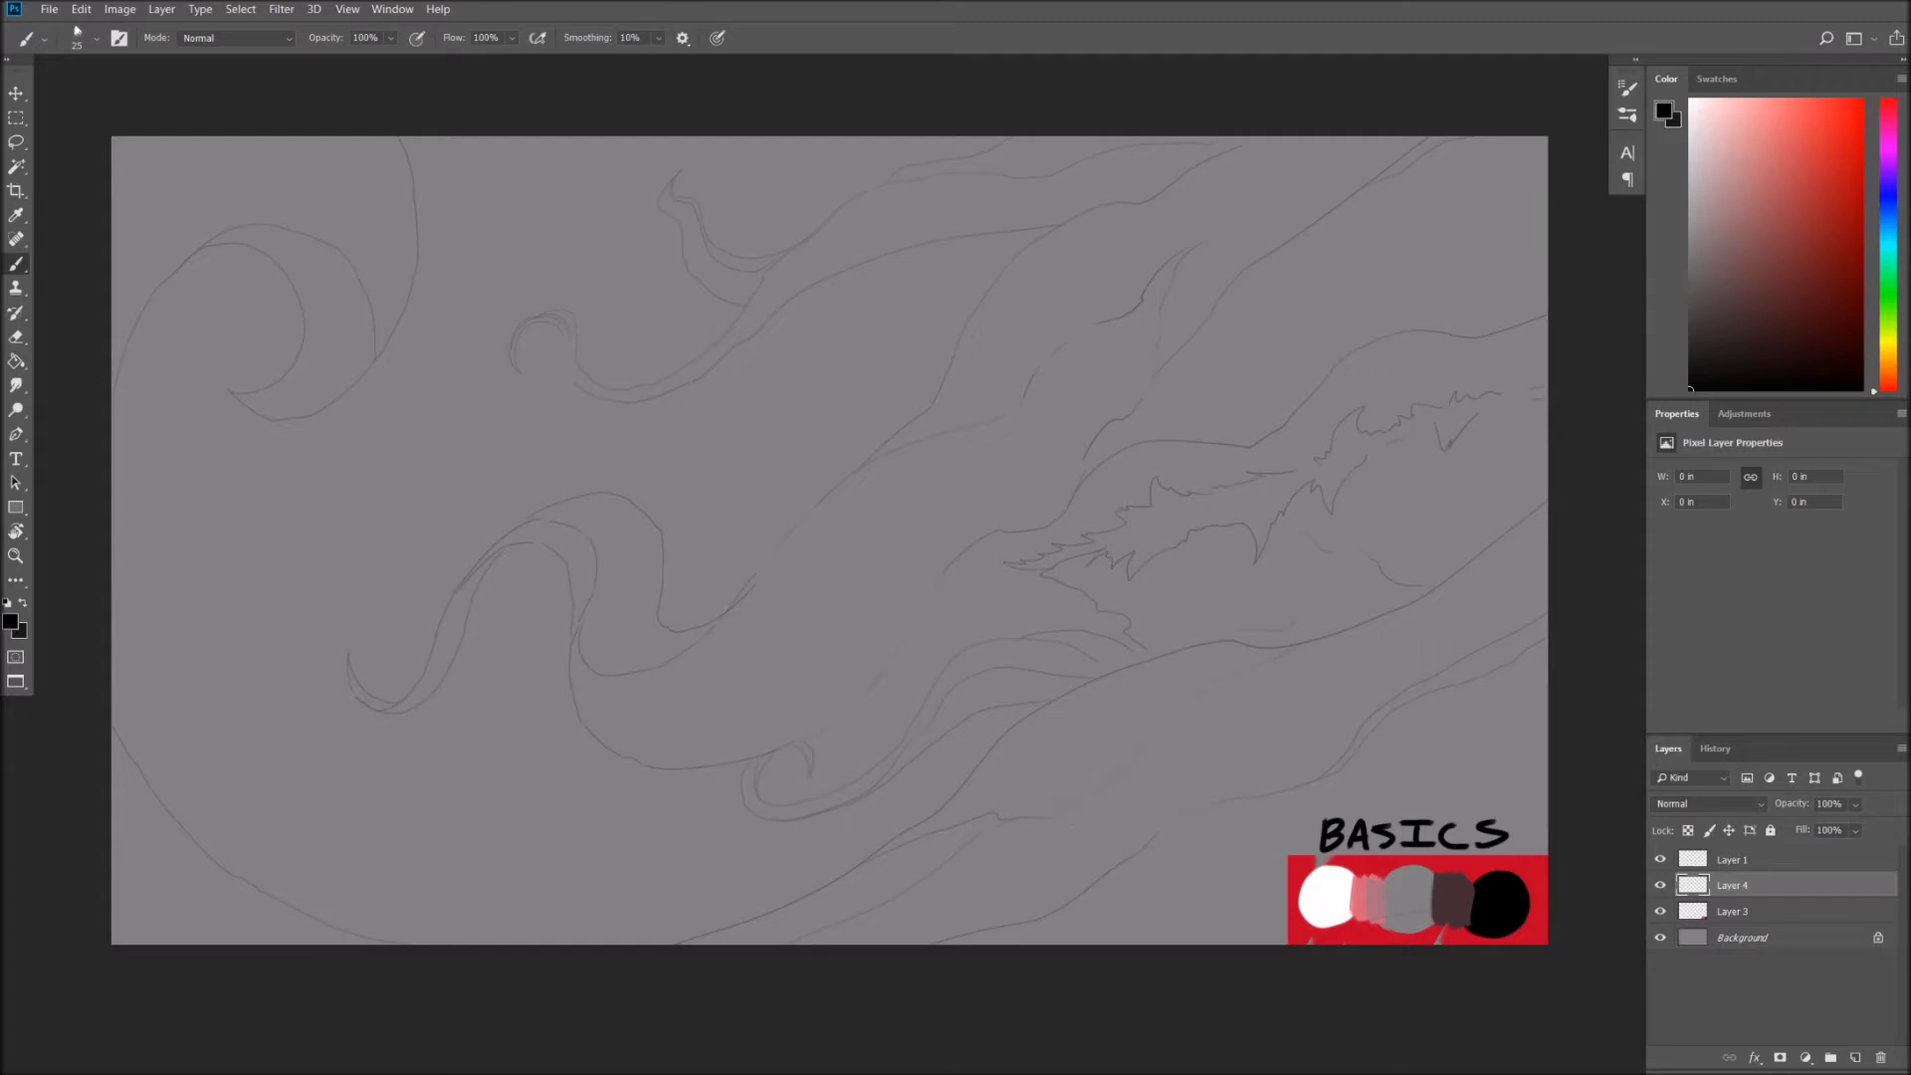
# Hand-letter the words 'Tree Trunk' near the value chart.
pyautogui.moveTo(1072, 788); pyautogui.dragTo(1083, 883)
pyautogui.moveTo(1038, 816); pyautogui.dragTo(1100, 757)
pyautogui.moveTo(1095, 864)
pyautogui.mouseDown()
pyautogui.moveTo(1130, 808)
pyautogui.moveTo(1219, 793)
pyautogui.mouseUp()
pyautogui.moveTo(1246, 707); pyautogui.dragTo(1258, 783)
pyautogui.moveTo(1216, 729)
pyautogui.mouseDown()
pyautogui.moveTo(1264, 685)
pyautogui.moveTo(1312, 727)
pyautogui.moveTo(1333, 715)
pyautogui.mouseUp()
pyautogui.moveTo(1334, 744); pyautogui.dragTo(1416, 698)
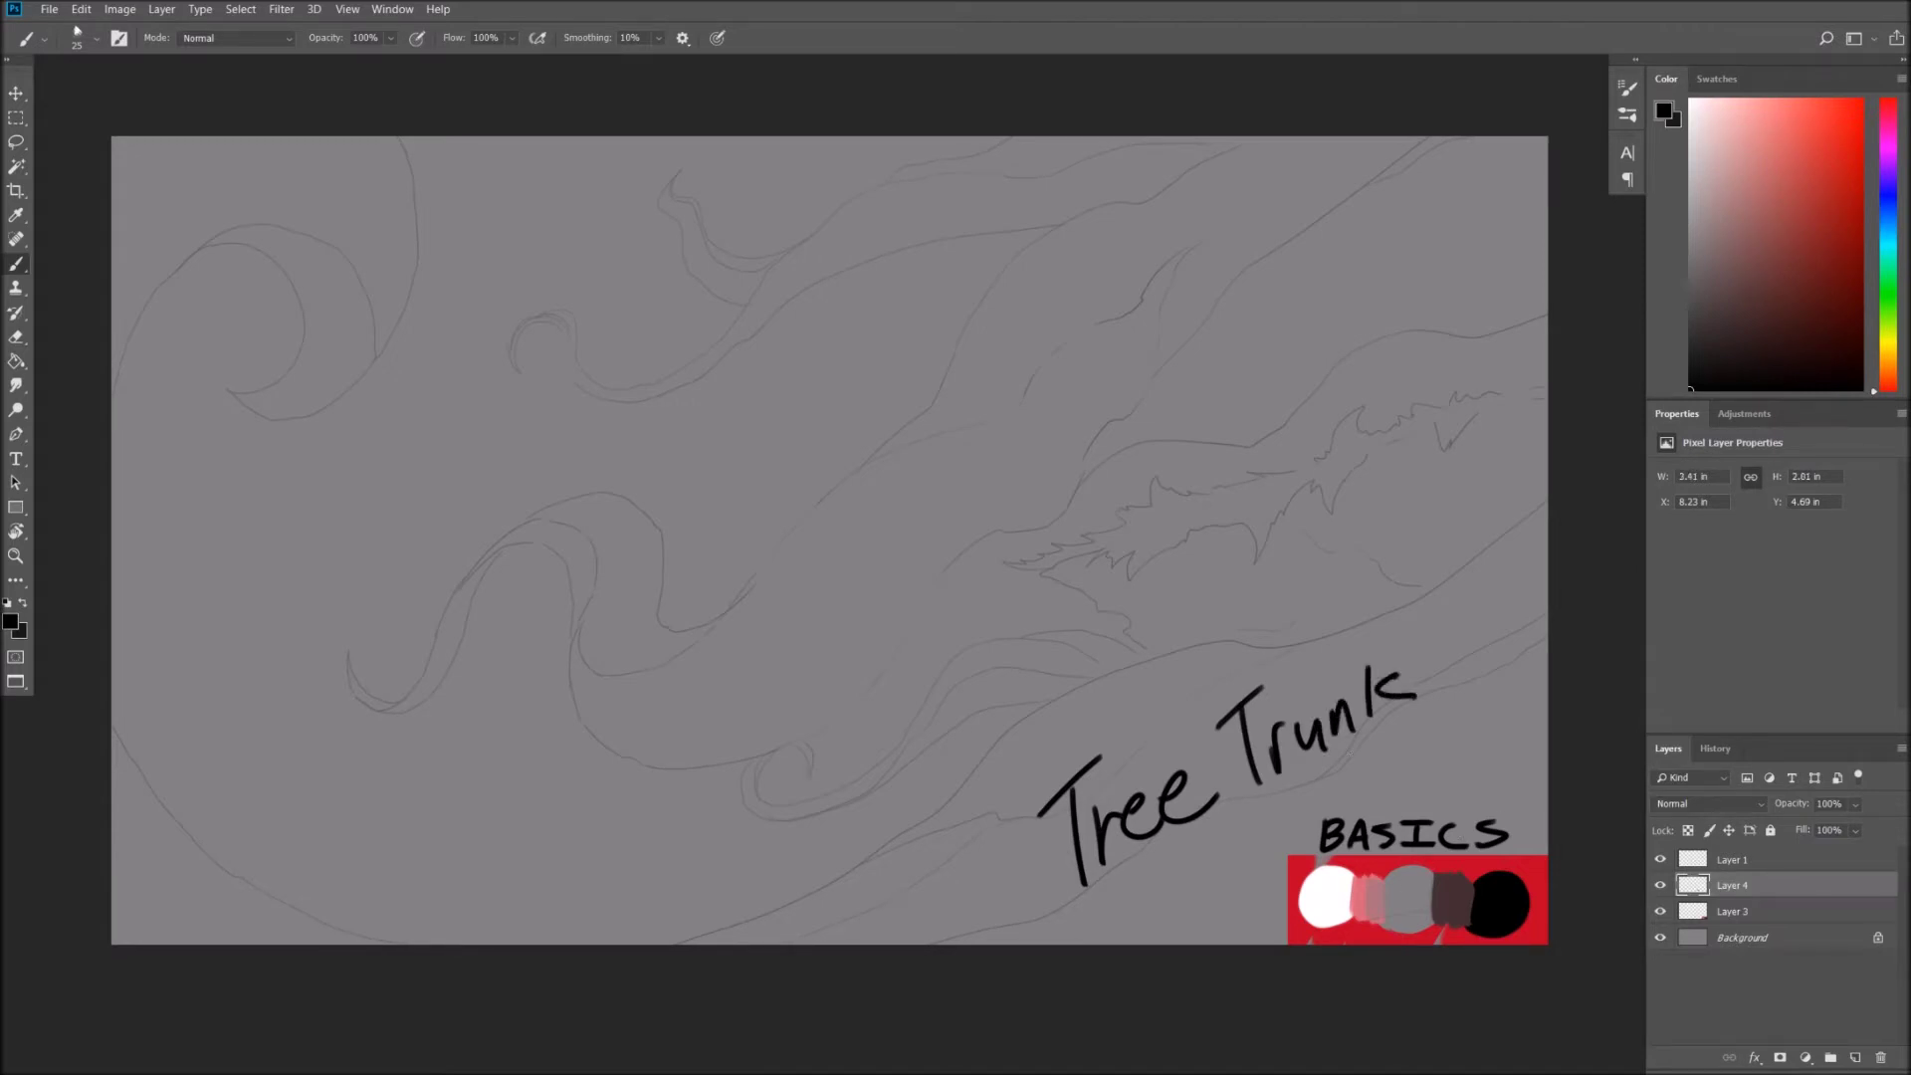
# Add white and grey 'Tree' test labels and a red stroke, then clear the layer.
pyautogui.keyDown('alt'); pyautogui.click(1334, 888); pyautogui.keyUp('alt')
pyautogui.moveTo(834, 237)
pyautogui.mouseDown()
pyautogui.moveTo(841, 256)
pyautogui.moveTo(847, 225)
pyautogui.moveTo(919, 203)
pyautogui.mouseUp()
pyautogui.moveTo(917, 230); pyautogui.dragTo(991, 207)
pyautogui.click(1861, 101)
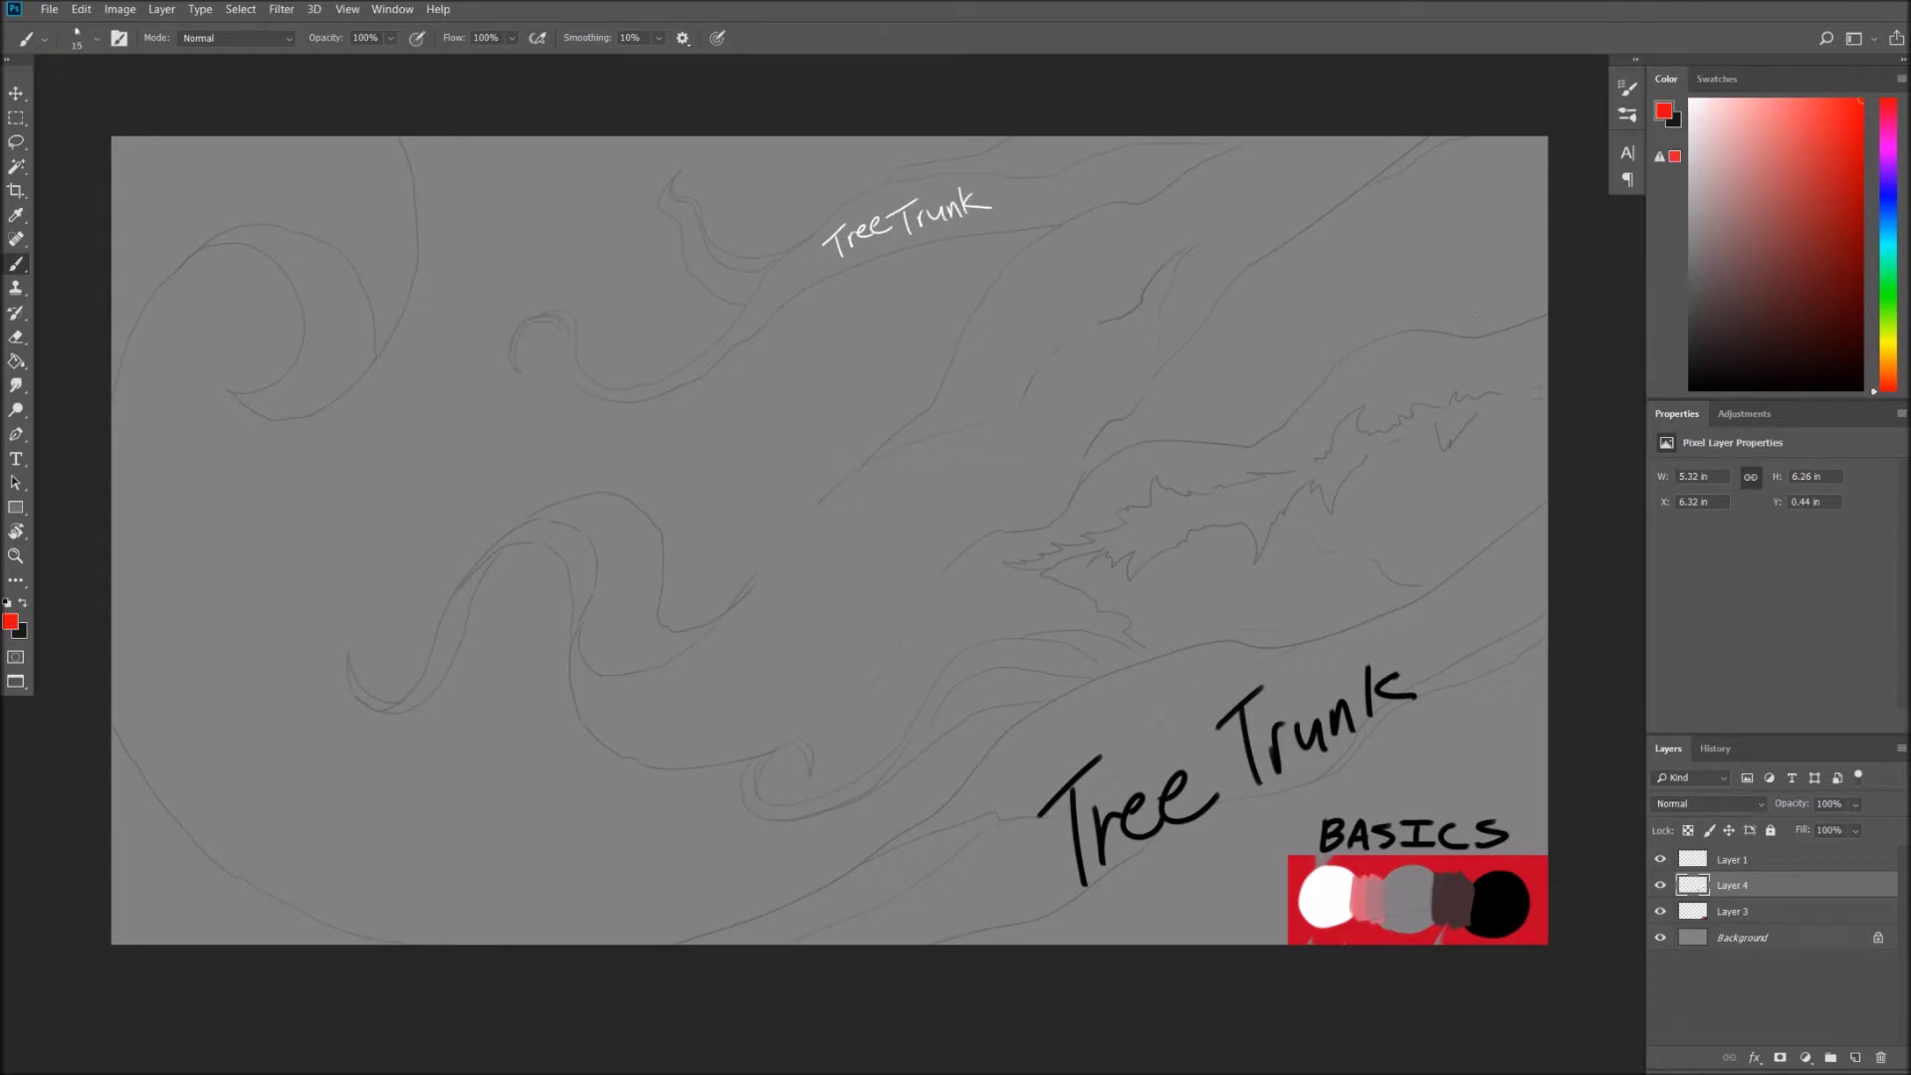
pyautogui.moveTo(836, 612); pyautogui.dragTo(914, 527)
pyautogui.keyDown('alt'); pyautogui.click(1403, 925); pyautogui.keyUp('alt')
pyautogui.press('[')
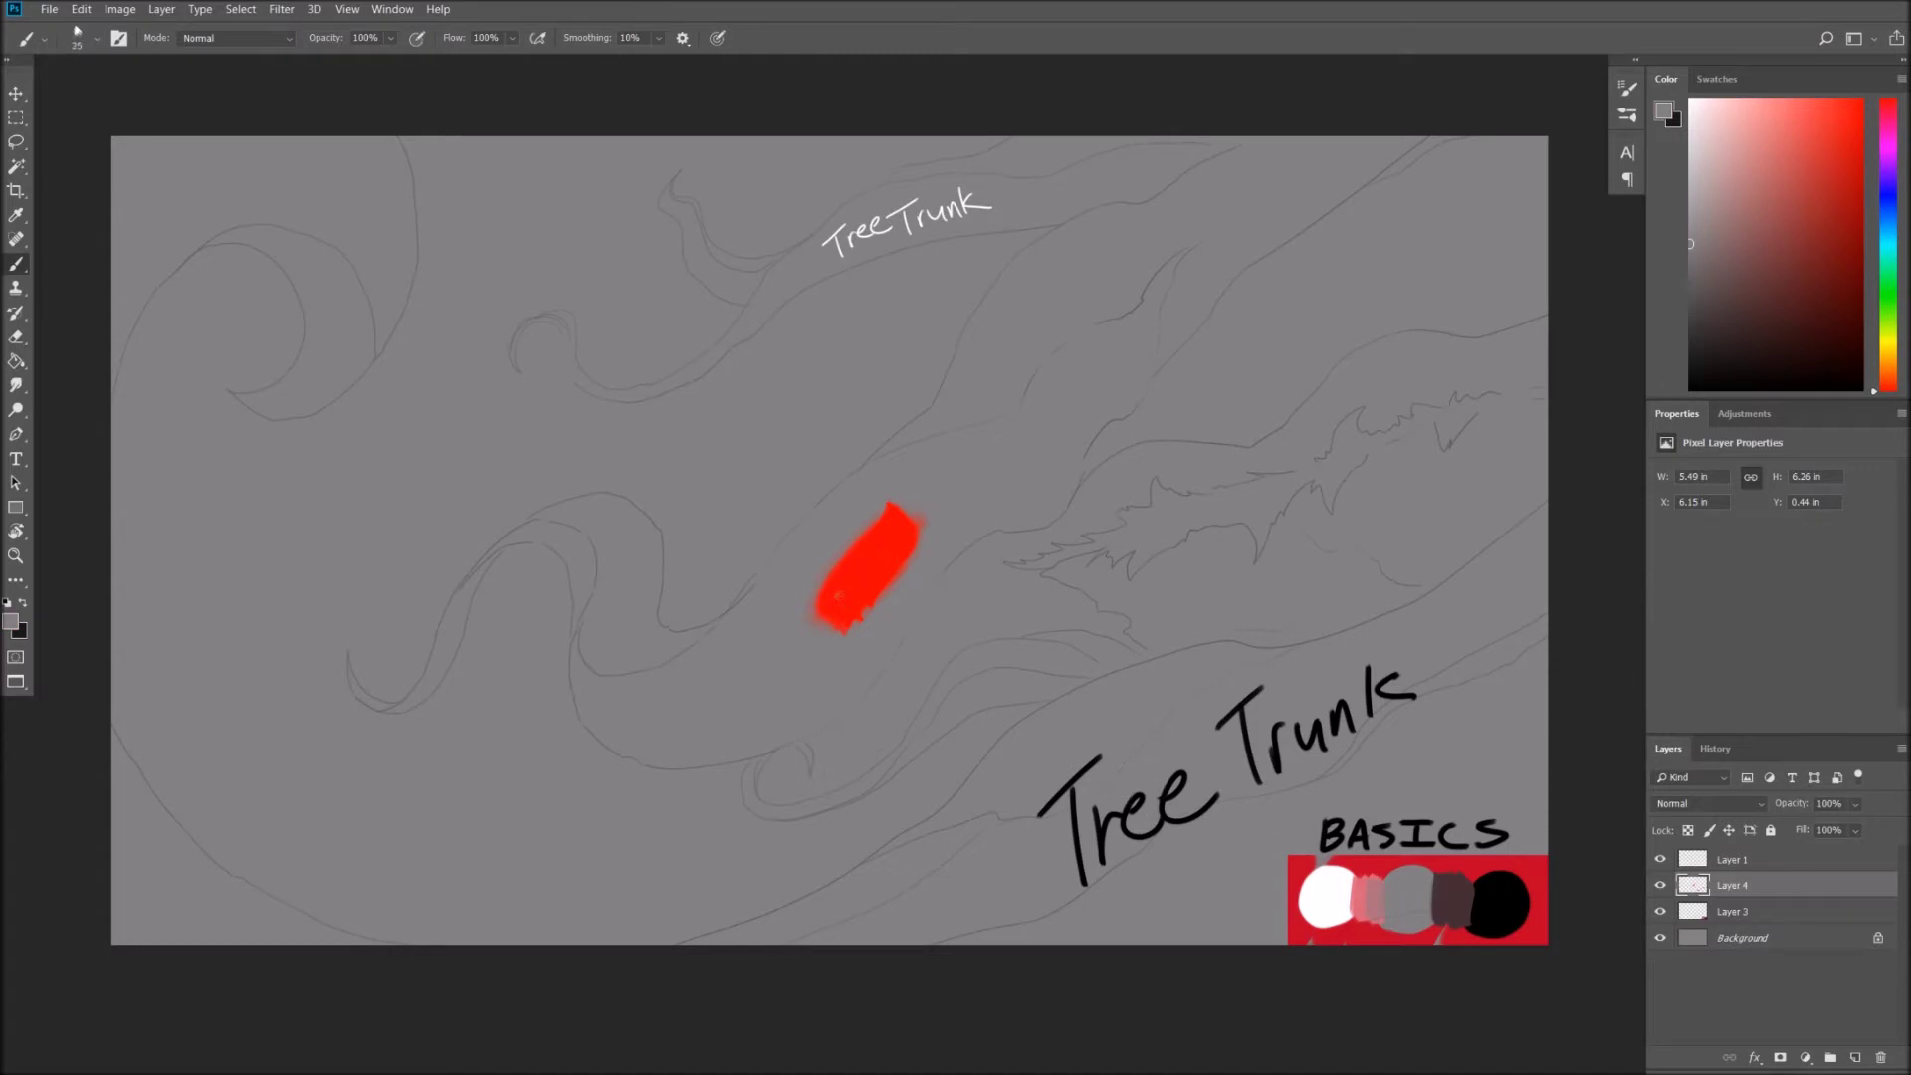
pyautogui.moveTo(841, 595); pyautogui.dragTo(832, 619)
pyautogui.moveTo(824, 601); pyautogui.dragTo(905, 543)
pyautogui.press('Delete')
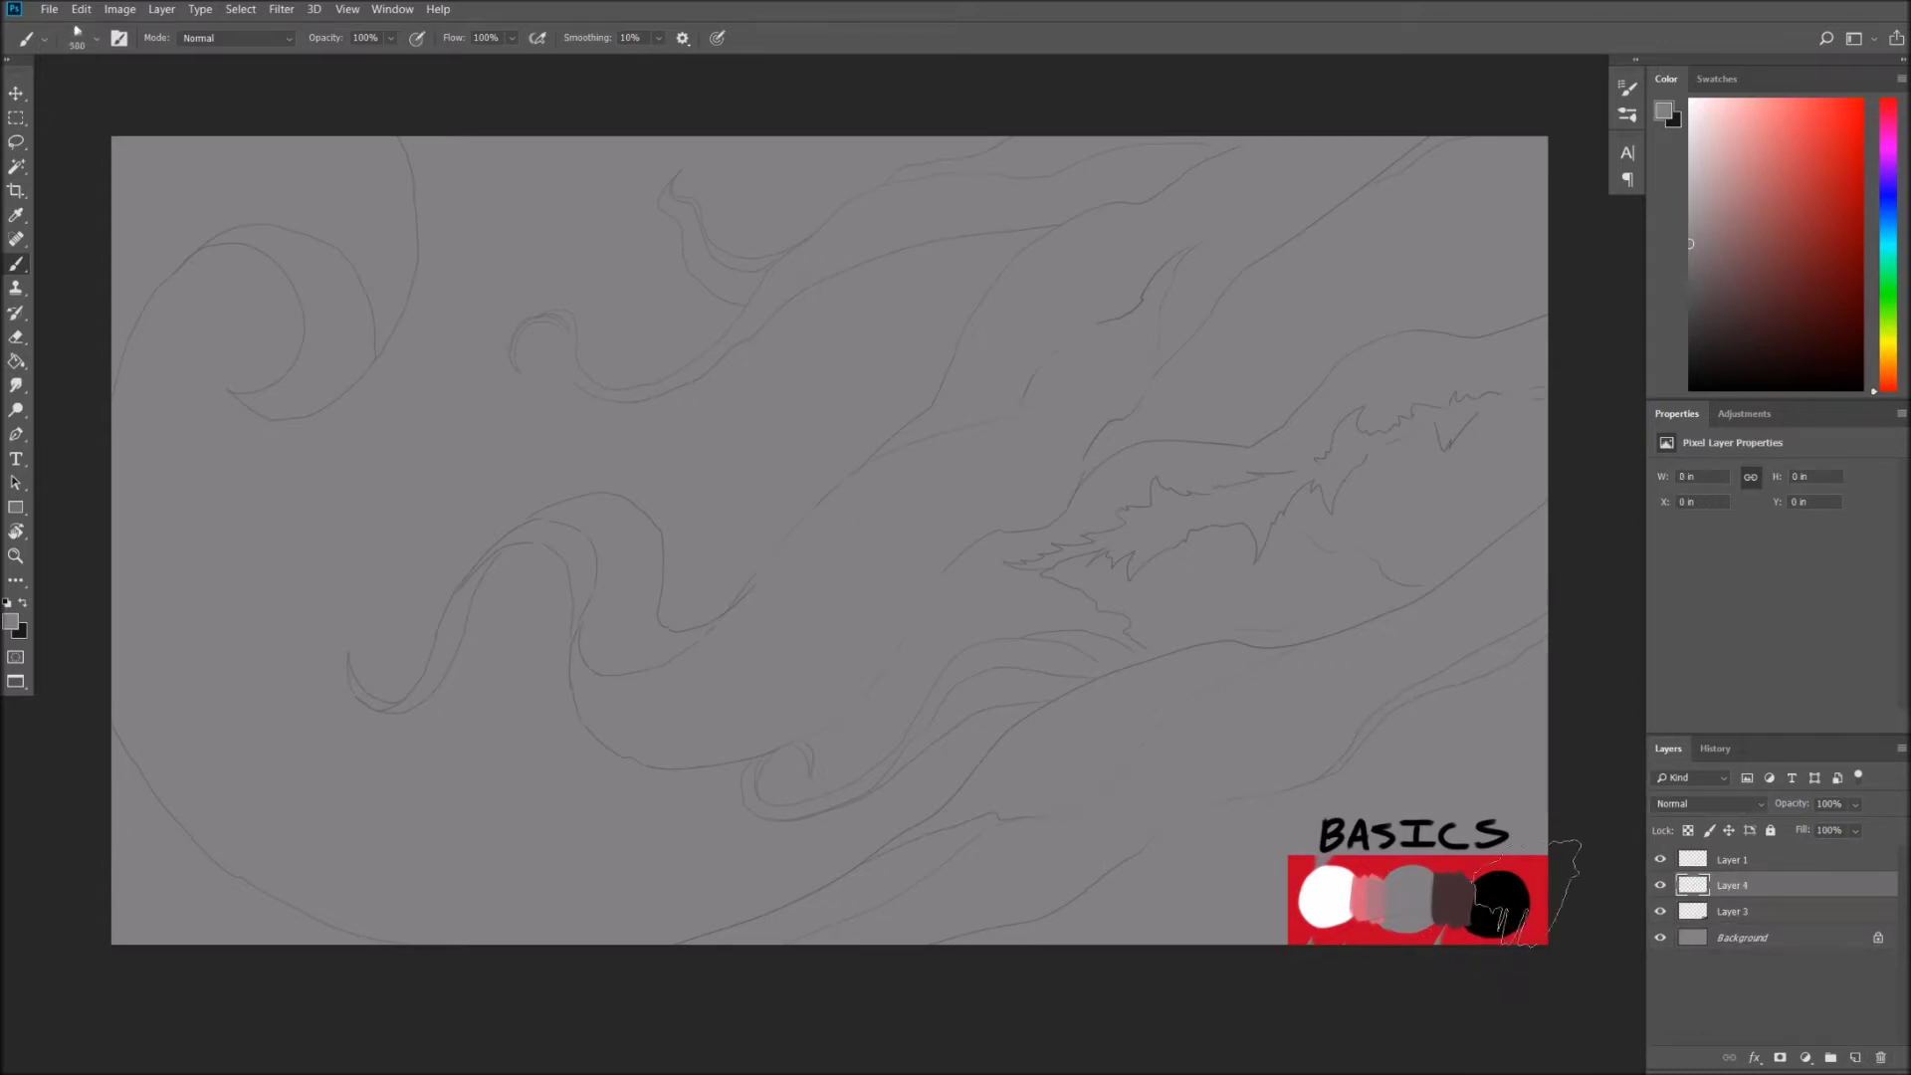
pyautogui.keyDown('alt'); pyautogui.click(1493, 903); pyautogui.keyUp('alt')
# Set the foreground colour to near-black with a larger brush.
pyautogui.press(']')
pyautogui.press(']')
pyautogui.press(']')
pyautogui.moveTo(1723, 376); pyautogui.dragTo(1693, 386)
pyautogui.click(1668, 111)
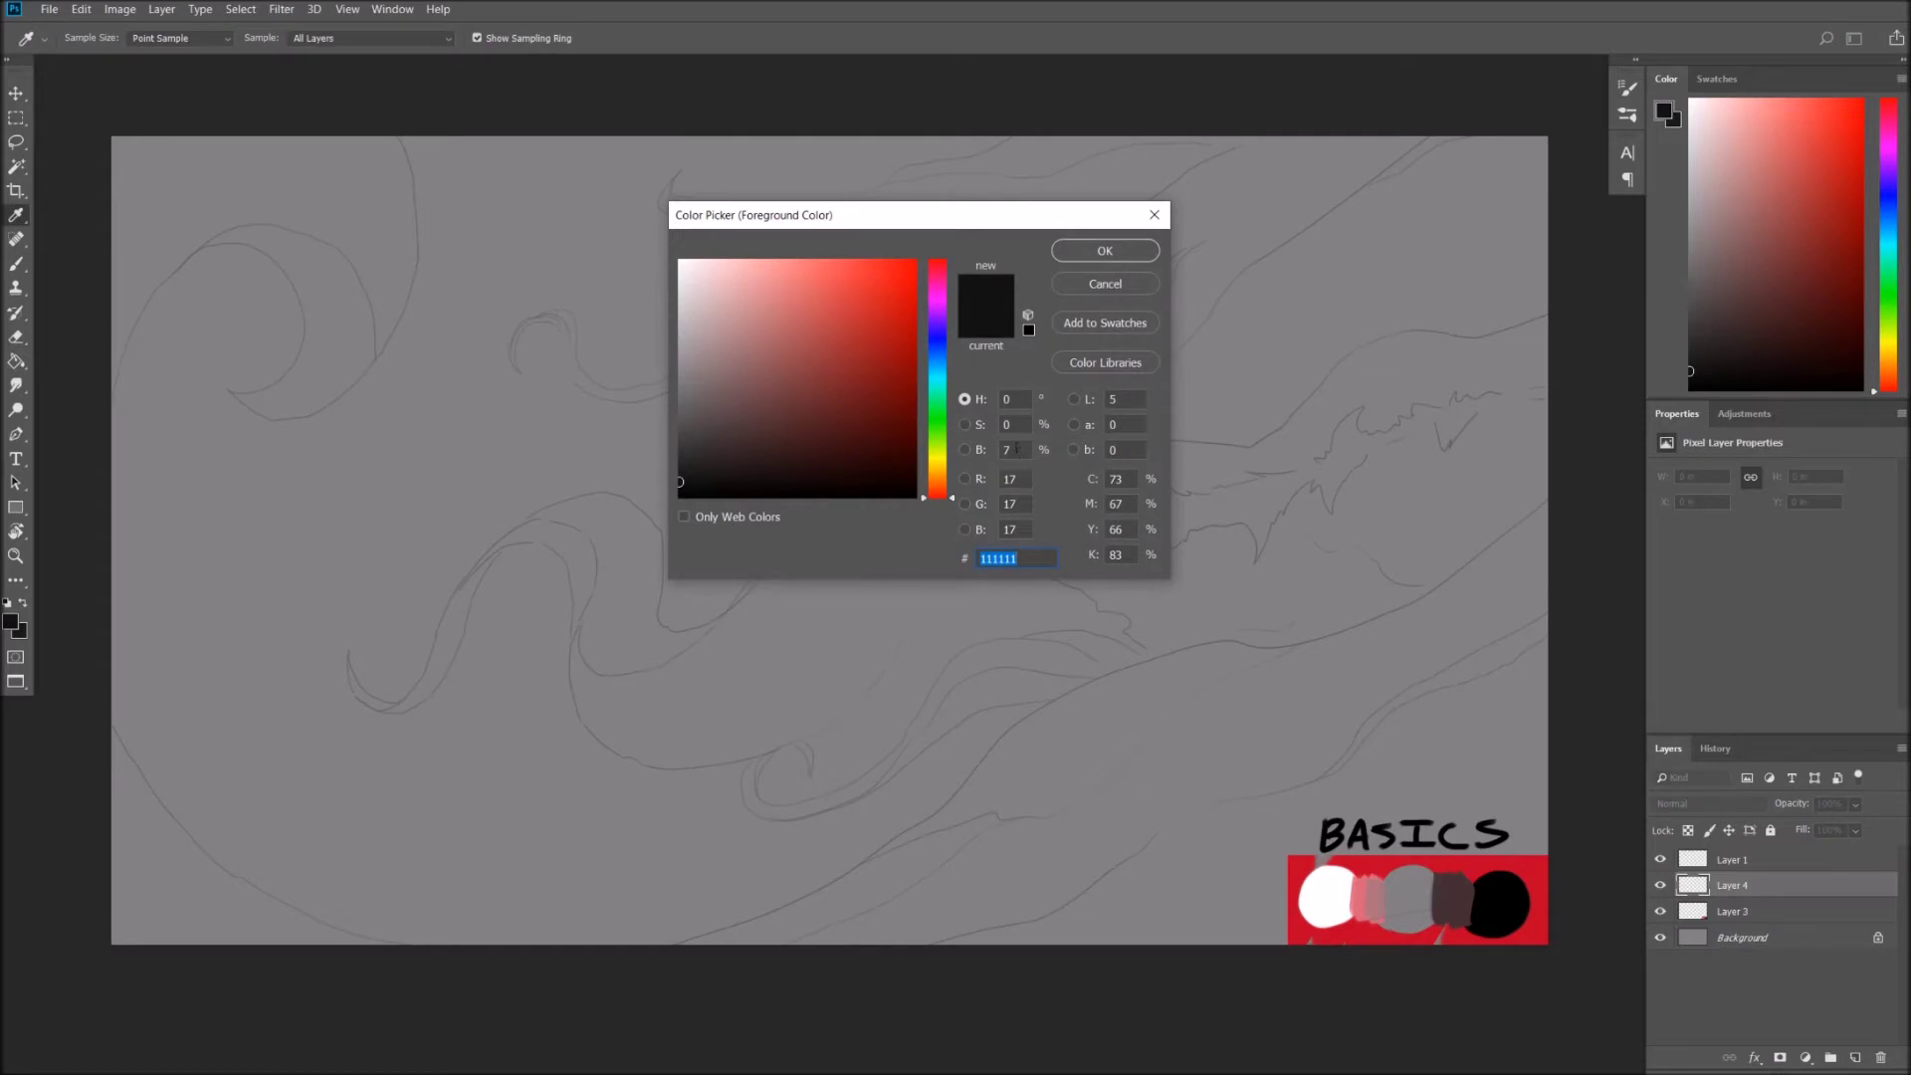
pyautogui.click(1137, 249)
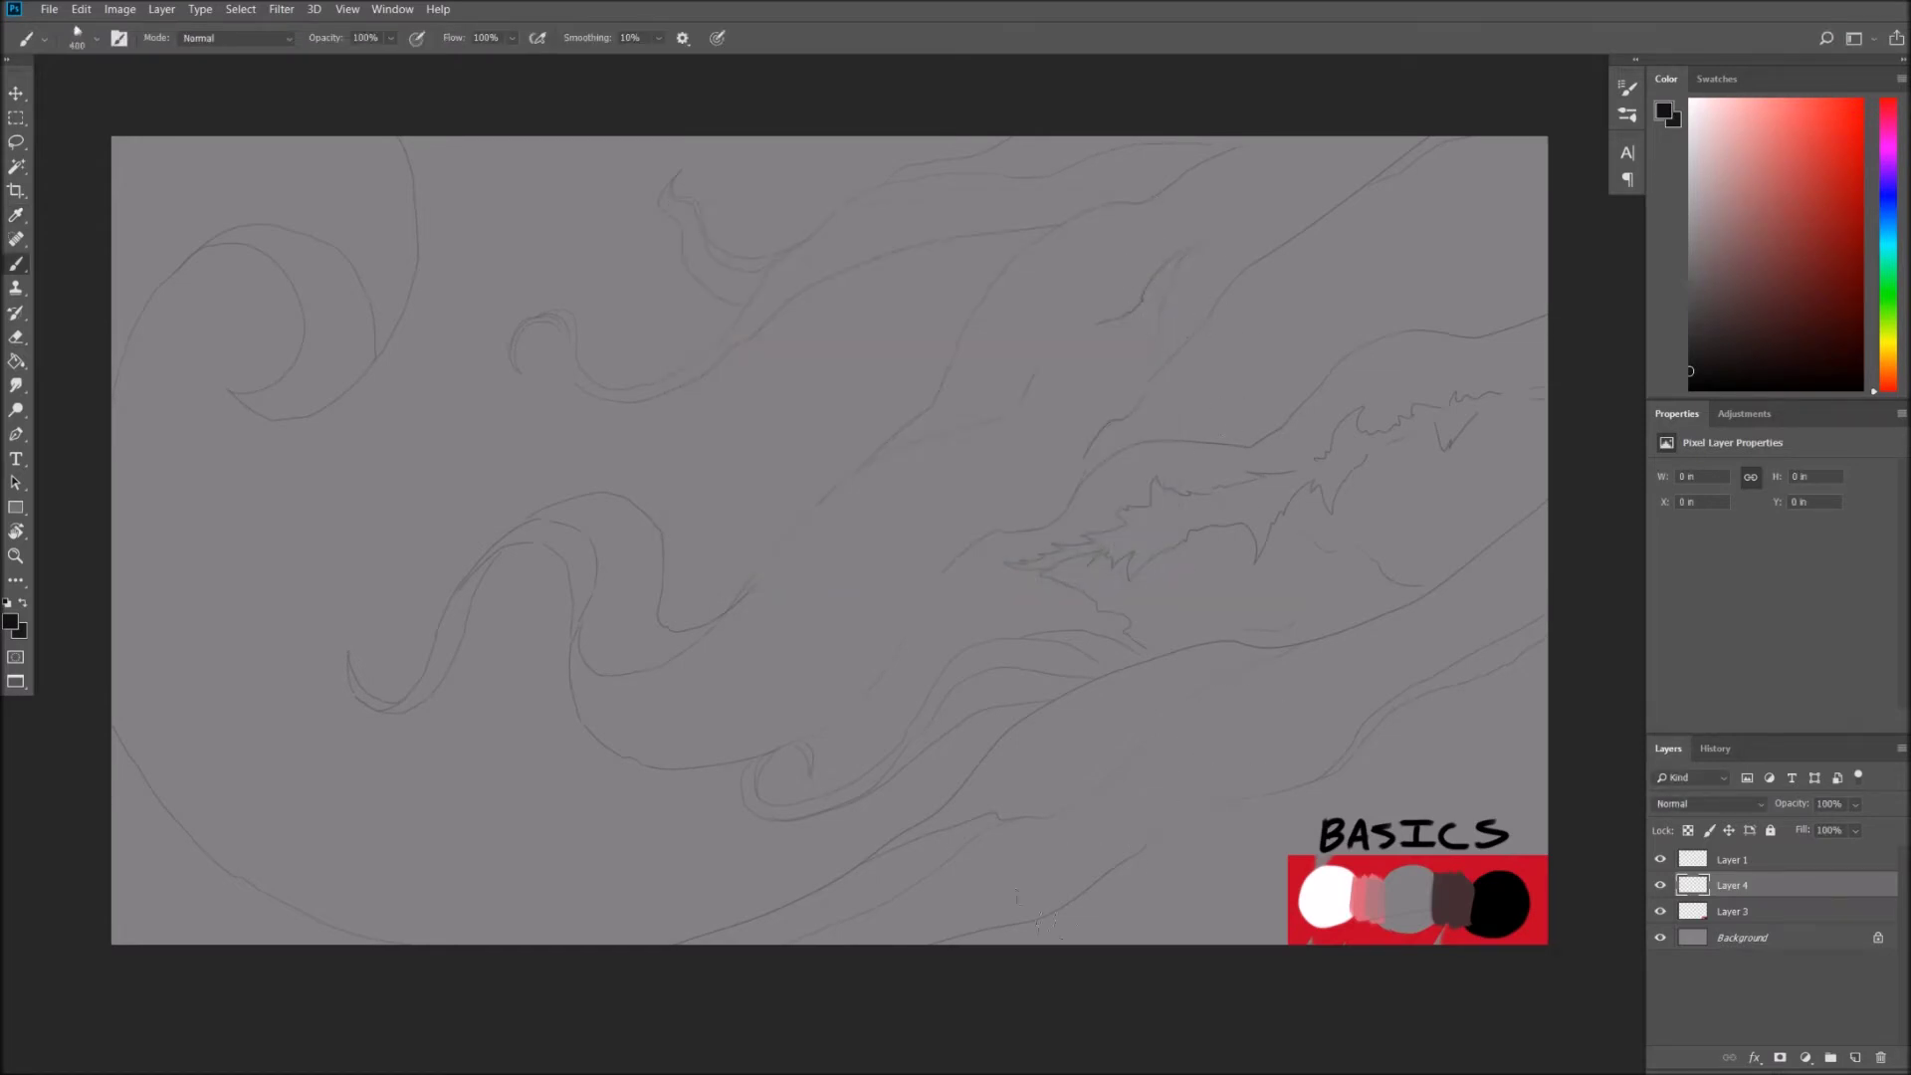
# Lasso the lower-right area below the curve, fill it near-black, and raise the swatch layer to top.
pyautogui.press('l')
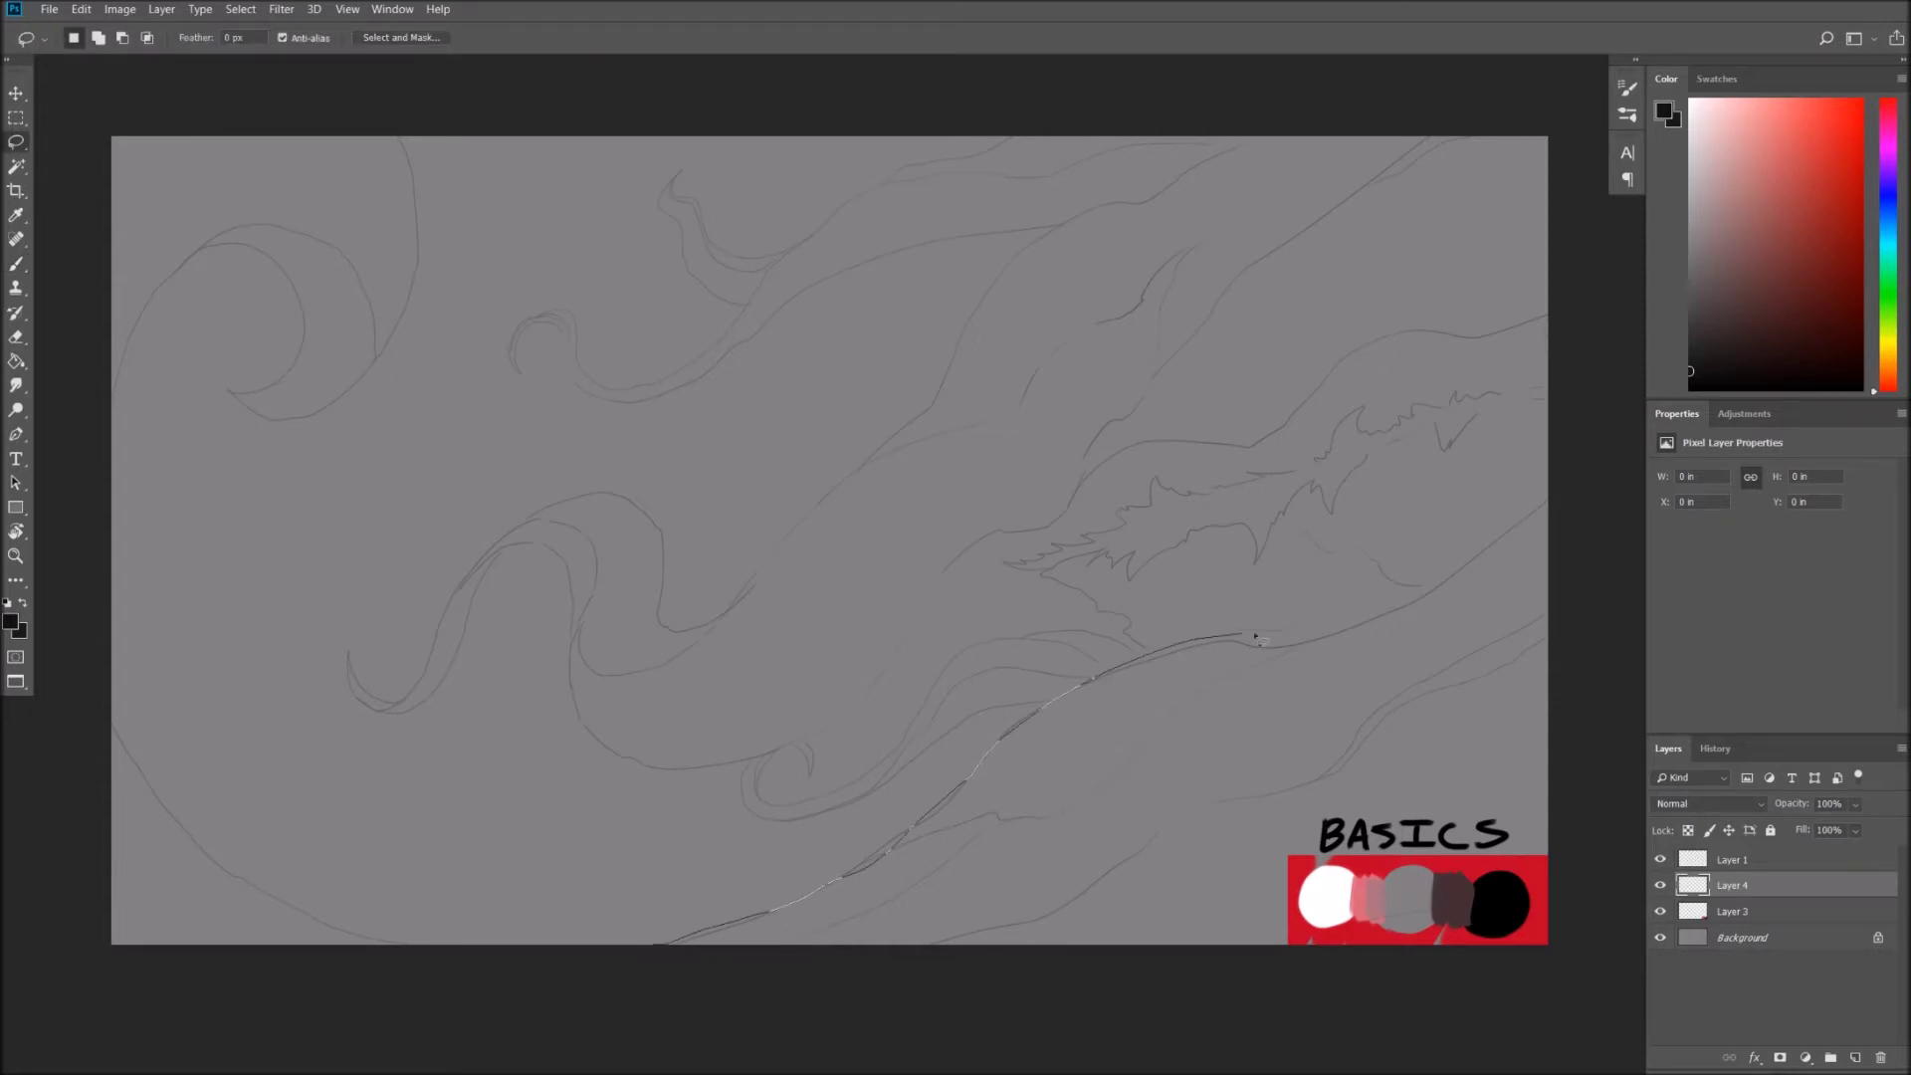
pyautogui.moveTo(1256, 637); pyautogui.dragTo(1107, 941)
pyautogui.press('b')
pyautogui.moveTo(985, 797)
pyautogui.mouseDown()
pyautogui.moveTo(876, 926)
pyautogui.moveTo(915, 955)
pyautogui.mouseUp()
pyautogui.moveTo(796, 951)
pyautogui.mouseDown()
pyautogui.moveTo(1184, 727)
pyautogui.moveTo(1110, 936)
pyautogui.moveTo(1279, 1005)
pyautogui.moveTo(1538, 973)
pyautogui.mouseUp()
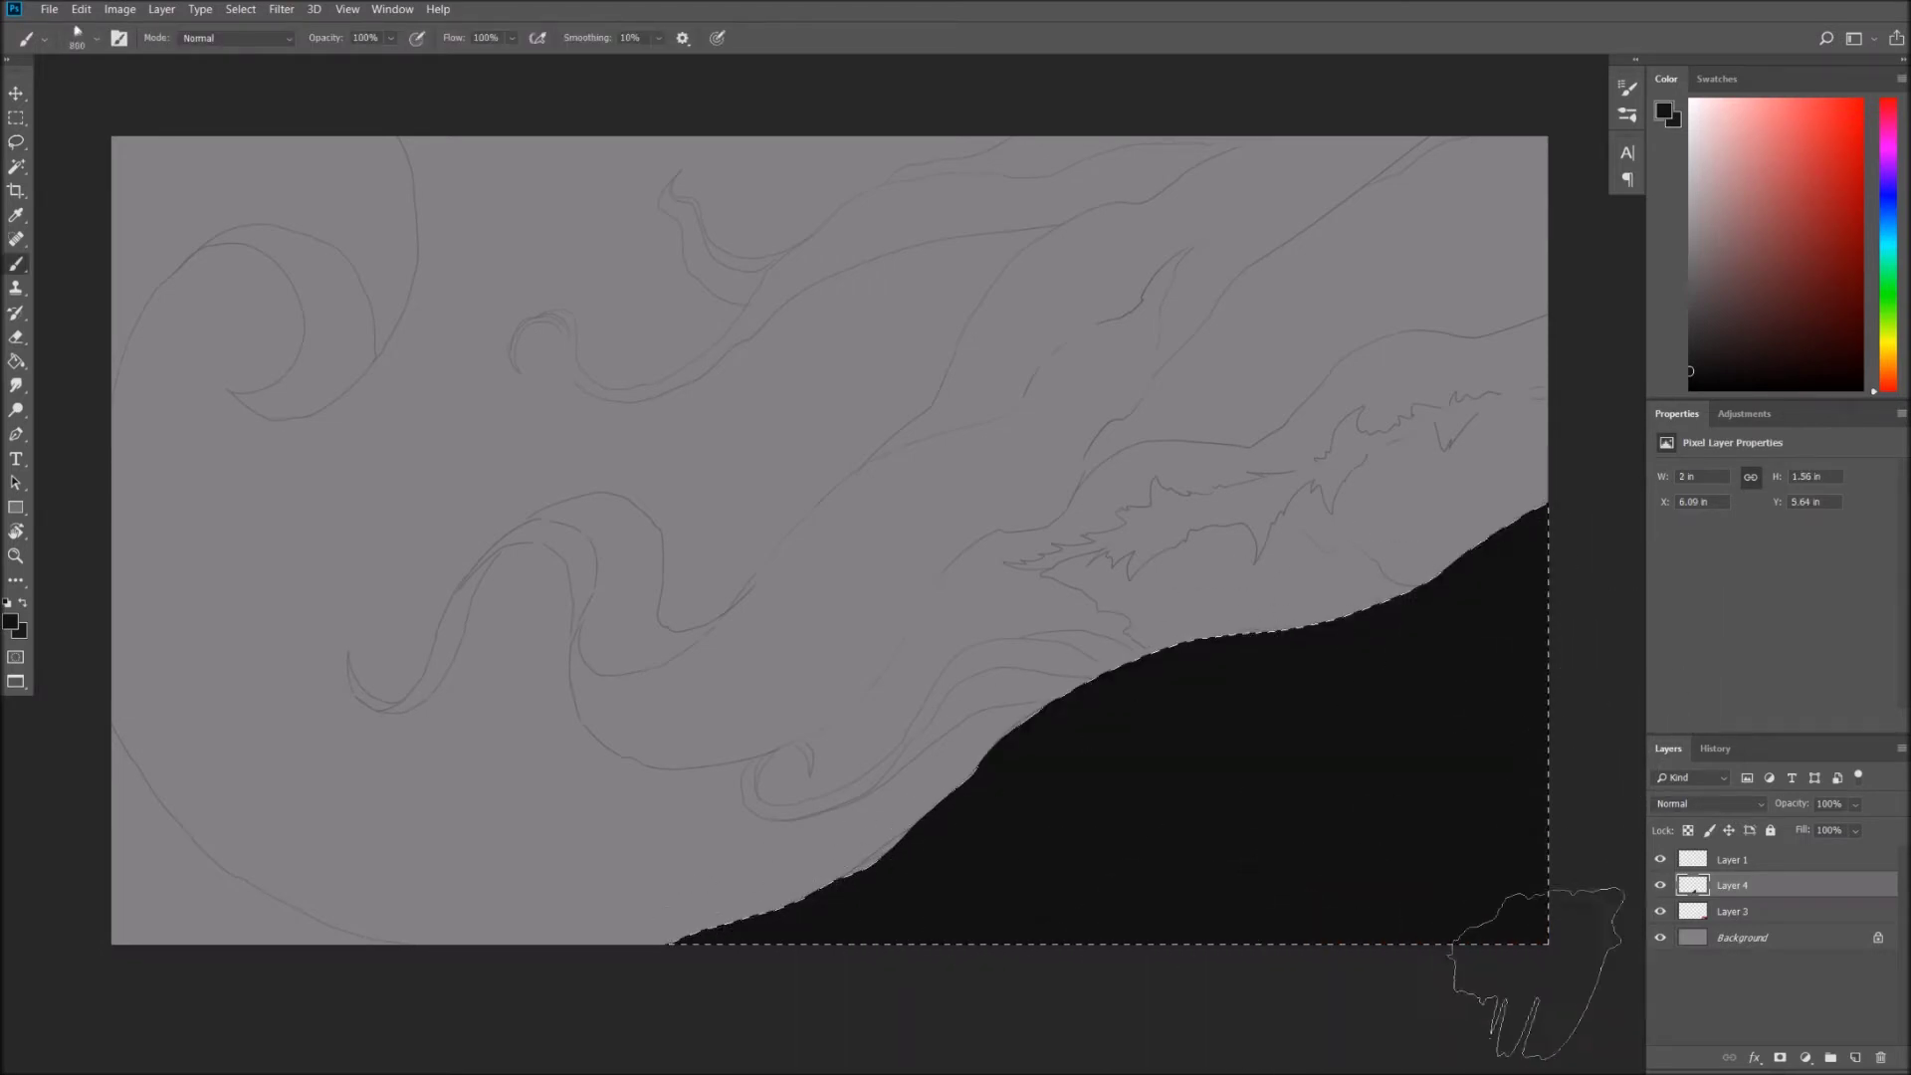
pyautogui.hotkey('ctrl', 'd')
pyautogui.moveTo(1743, 922); pyautogui.dragTo(1754, 863)
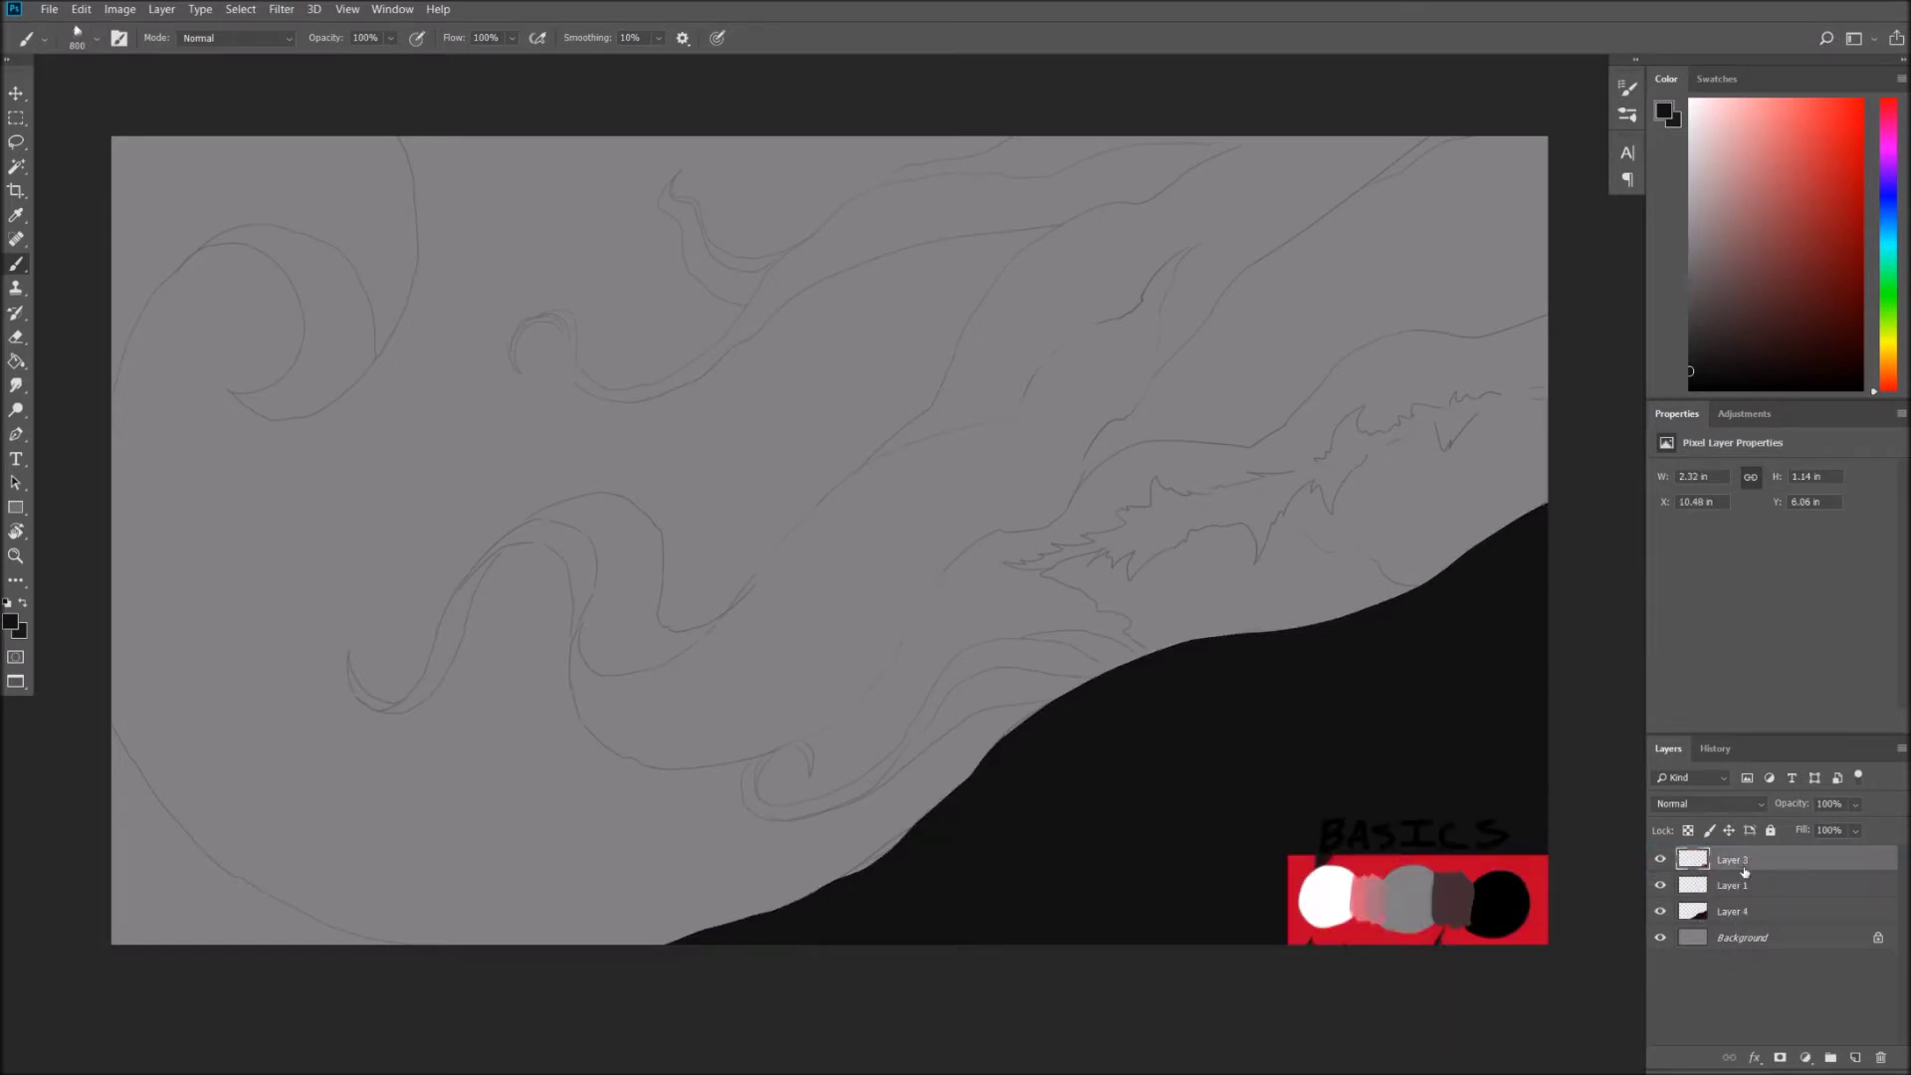
# Lasso a strip along the dark shape's edge and paint it black on Layer 4.
pyautogui.click(1733, 892)
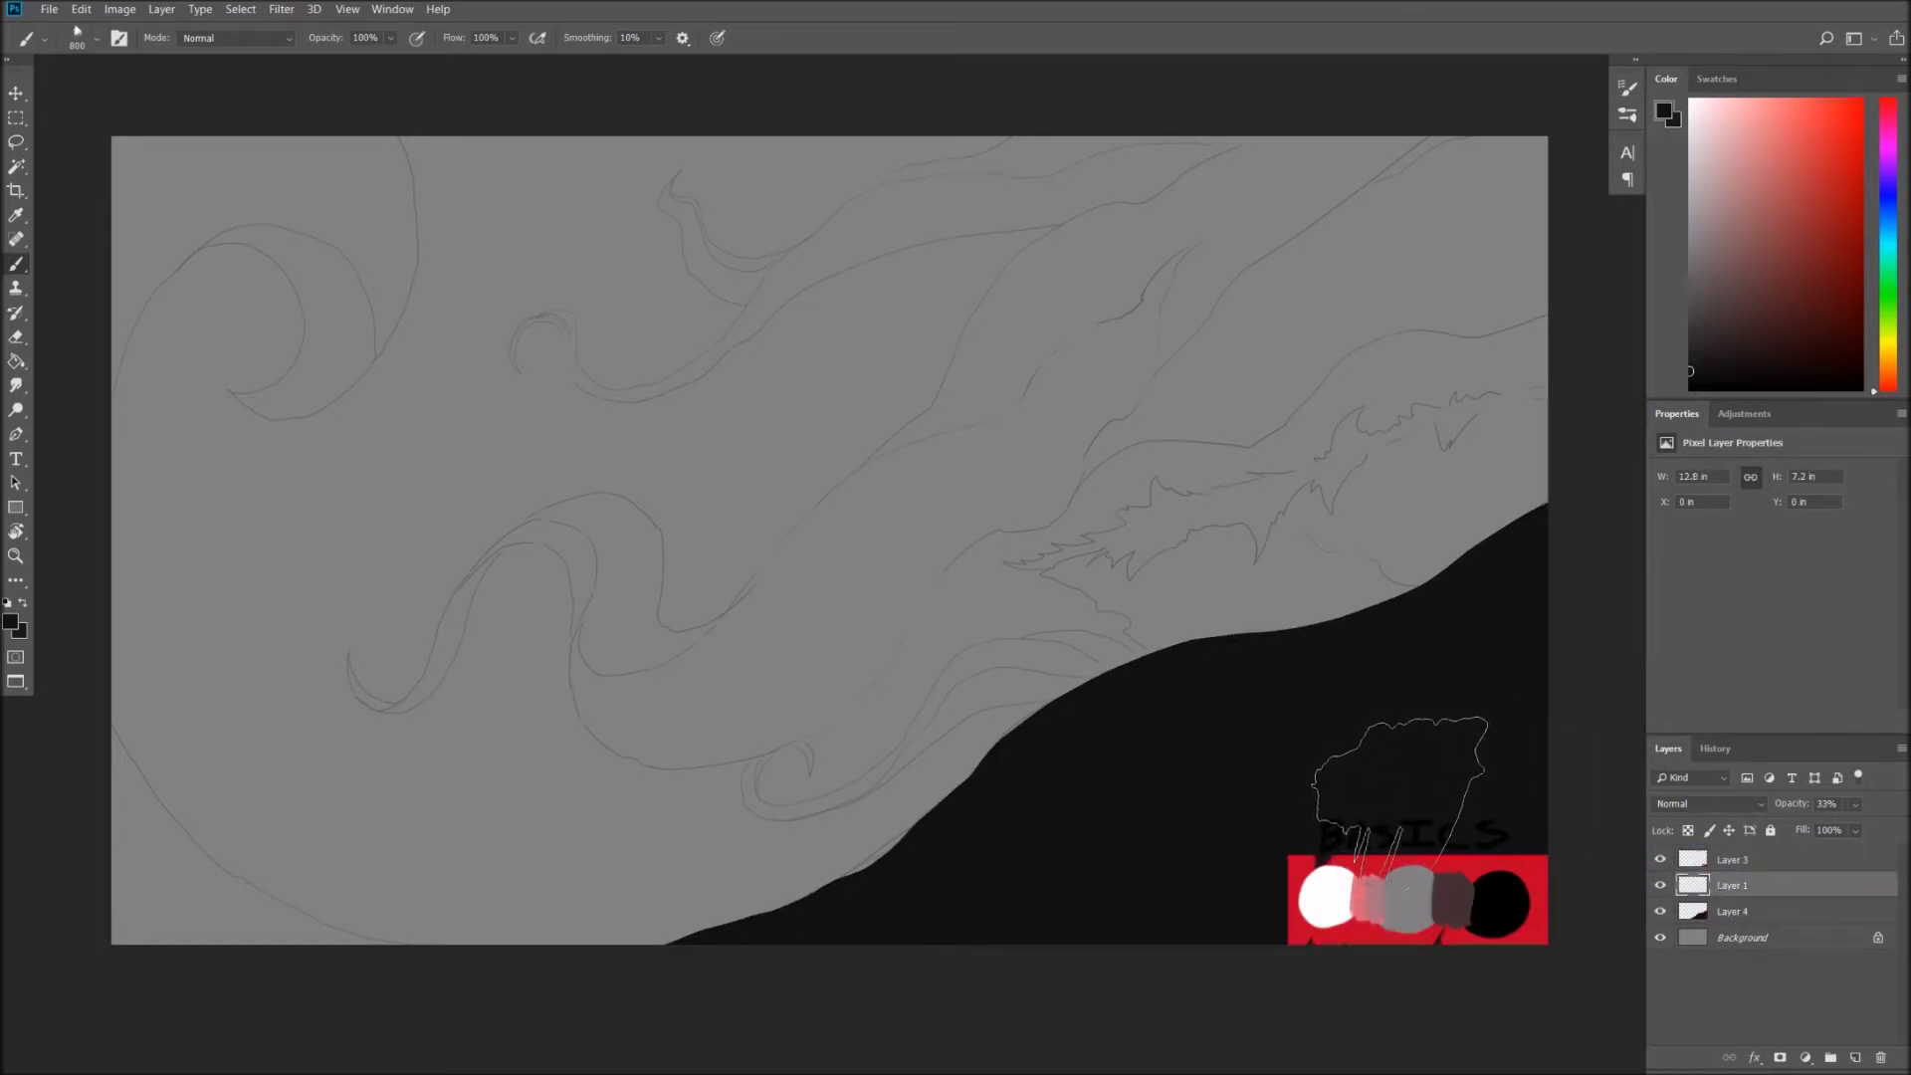
pyautogui.press('l')
pyautogui.moveTo(998, 762); pyautogui.dragTo(996, 748)
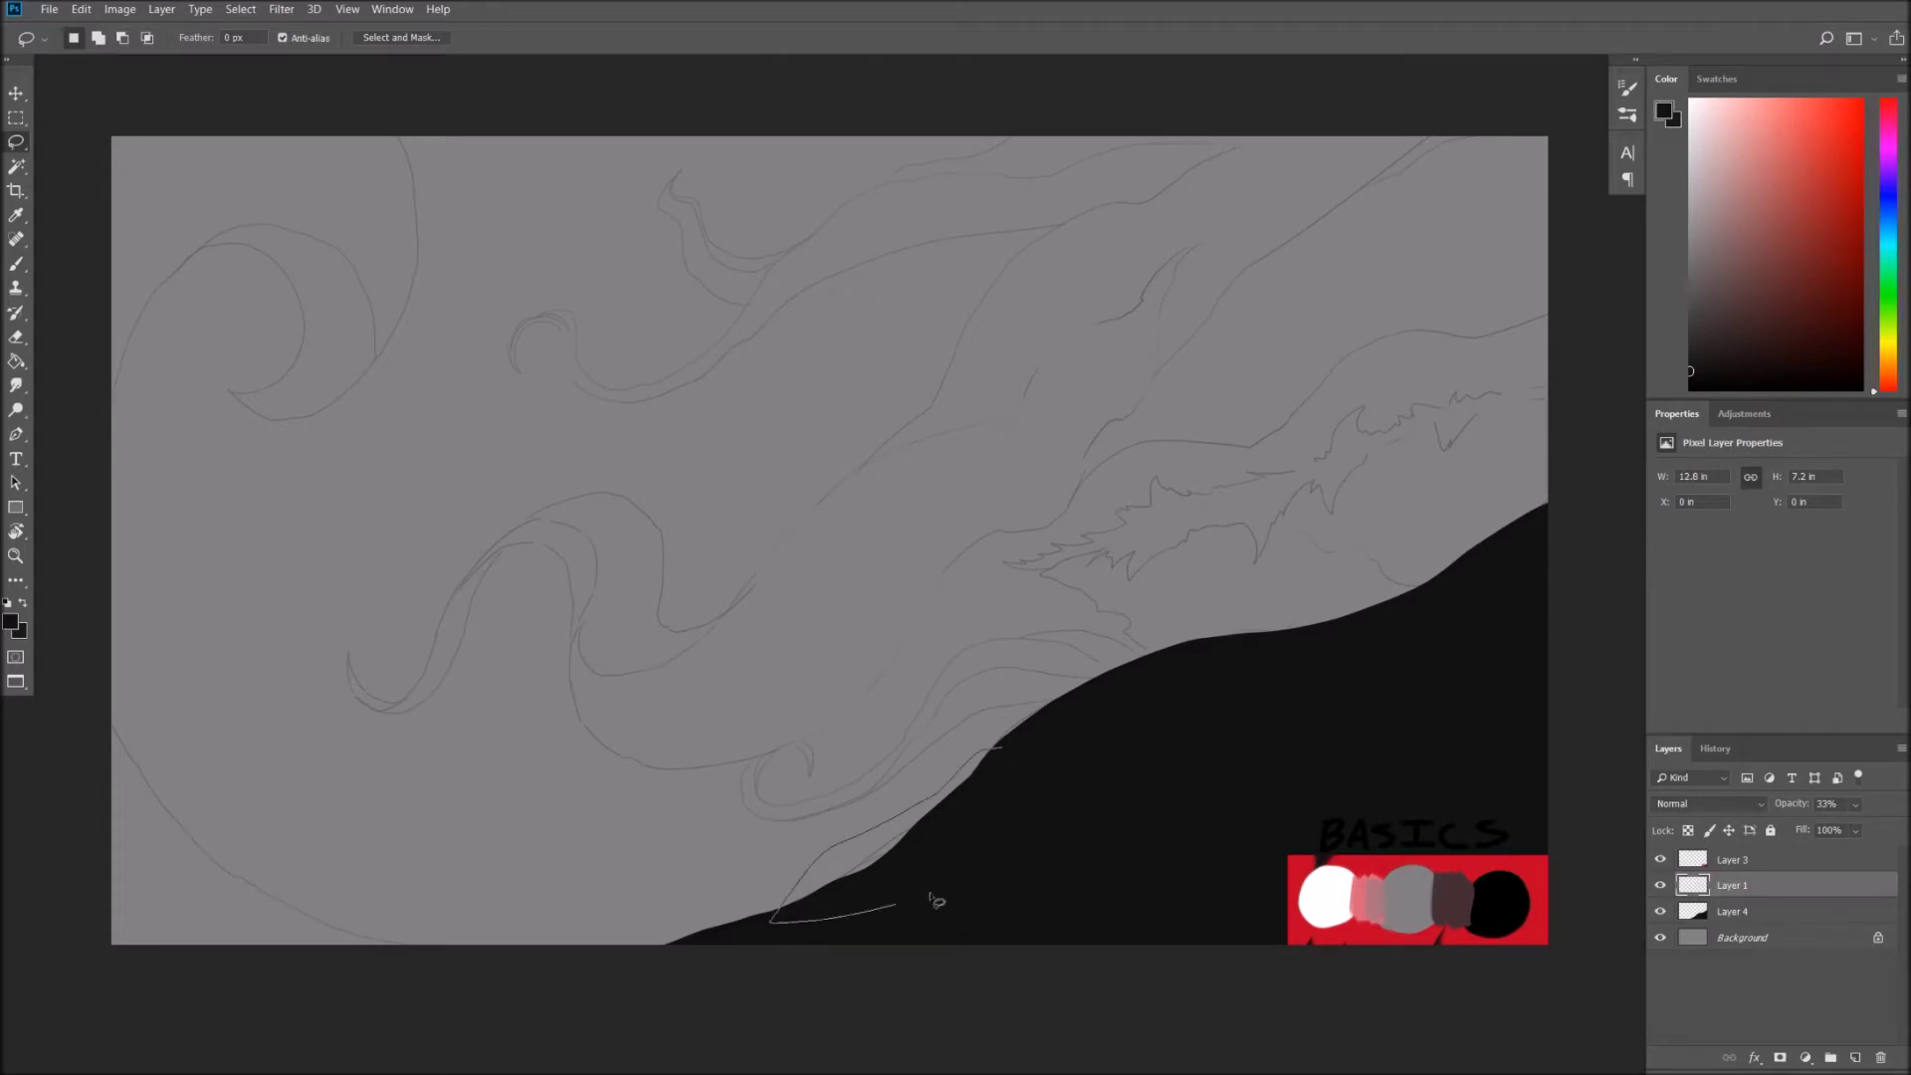
pyautogui.press('b')
pyautogui.moveTo(926, 806); pyautogui.dragTo(826, 911)
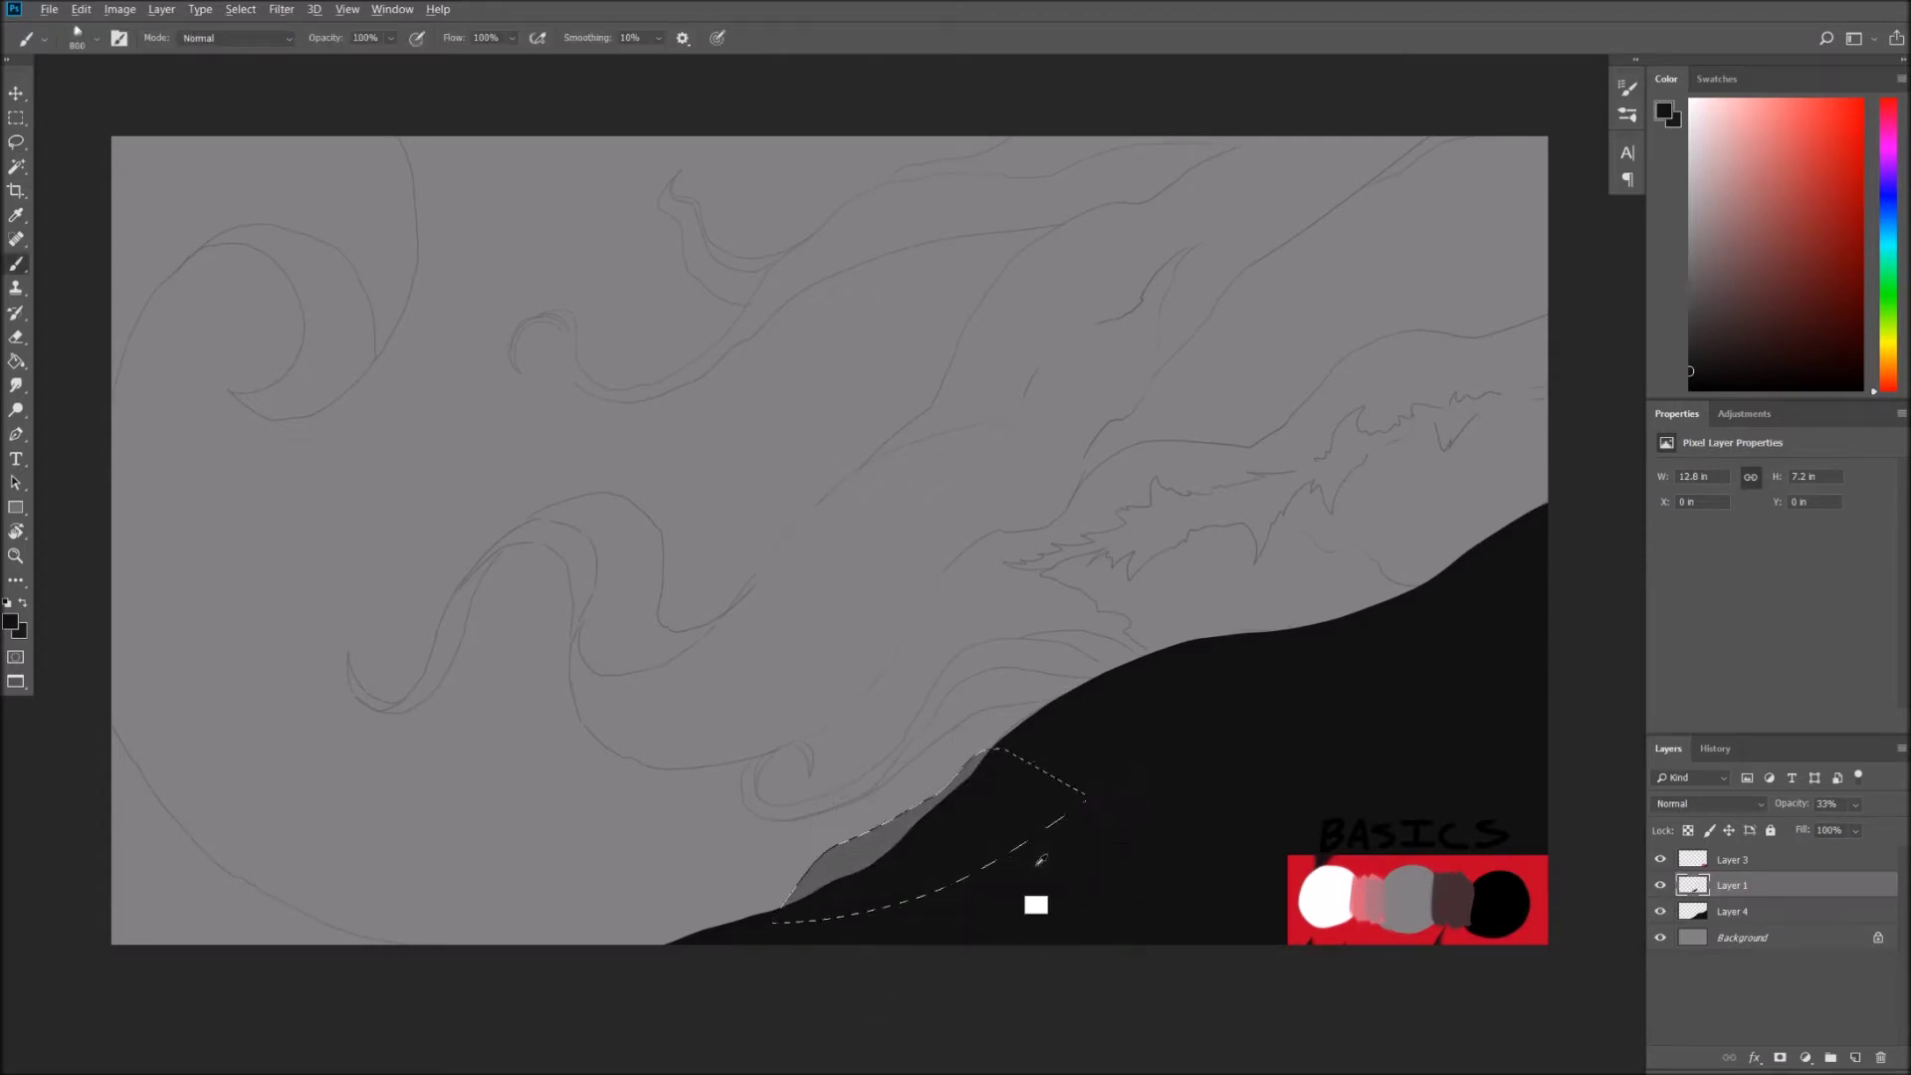
pyautogui.click(1700, 908)
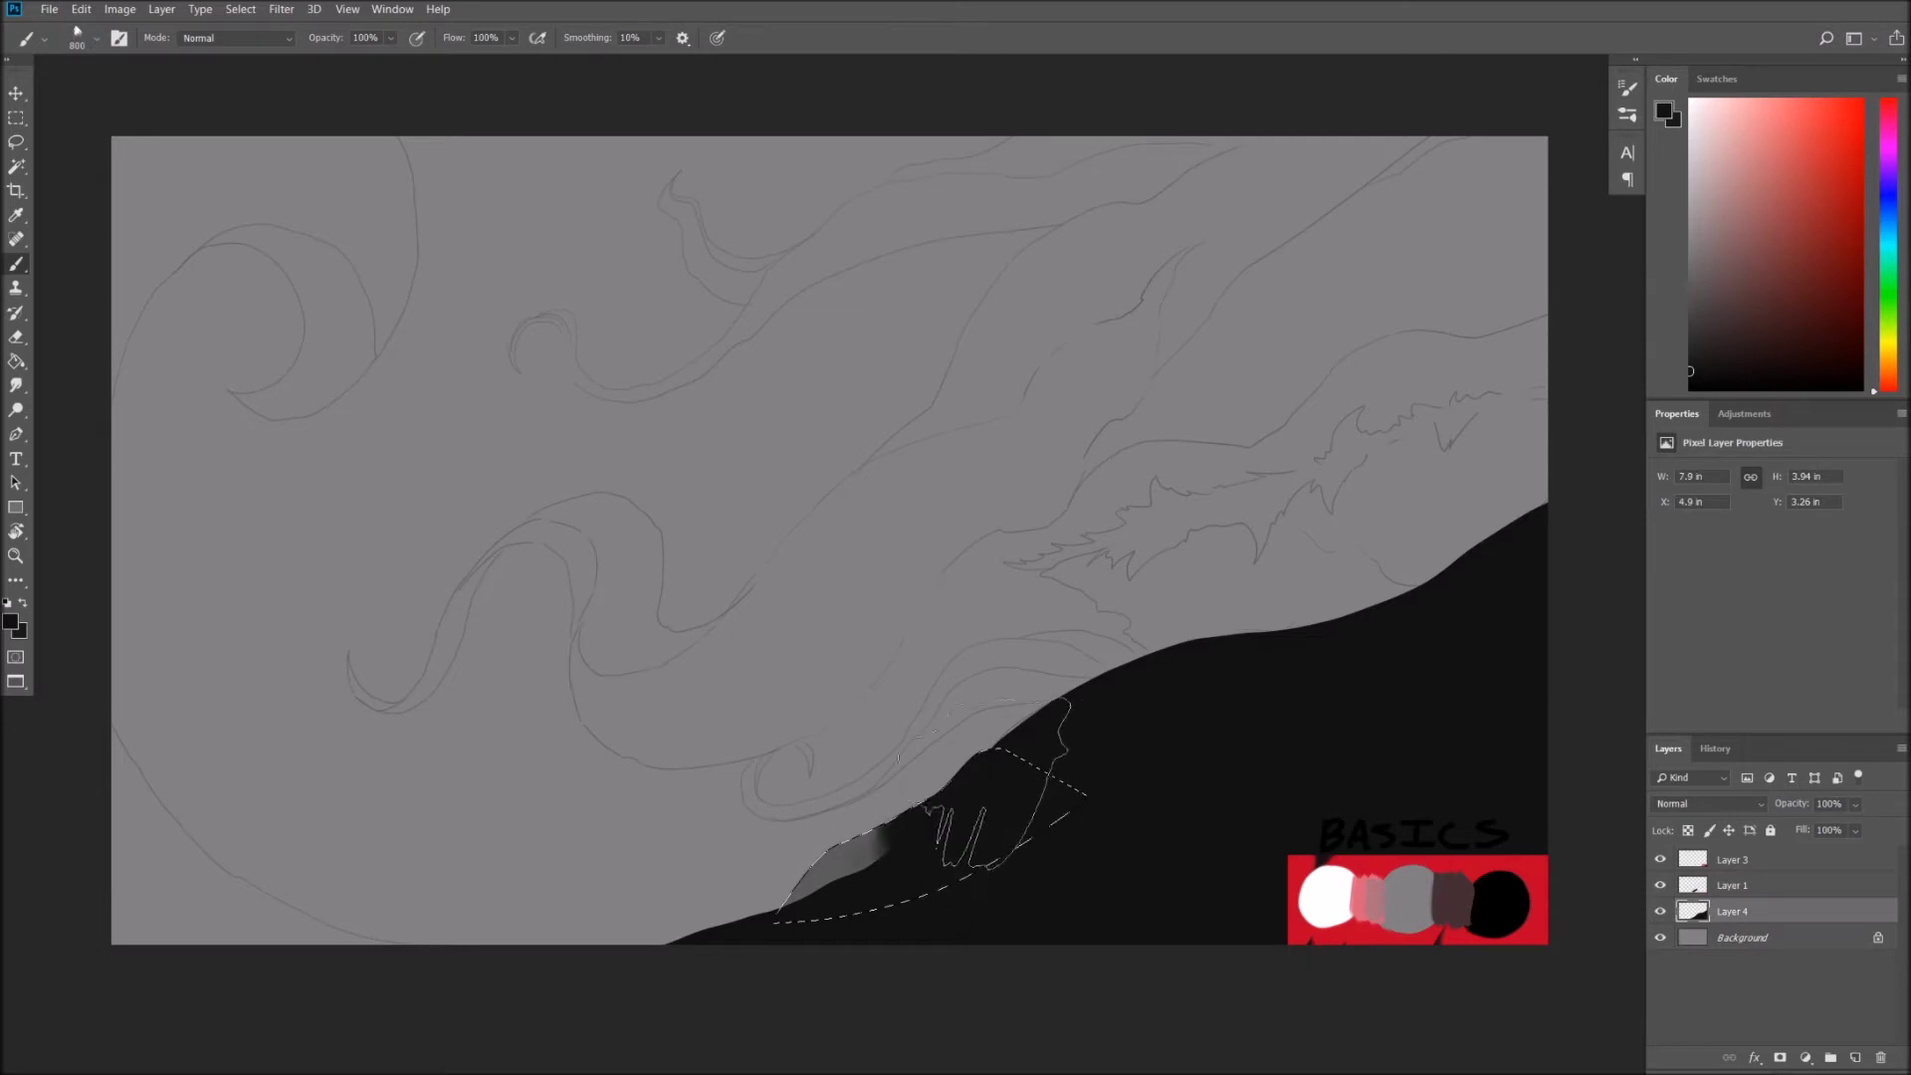
pyautogui.moveTo(995, 776); pyautogui.dragTo(836, 895)
pyautogui.hotkey('ctrl', 'd')
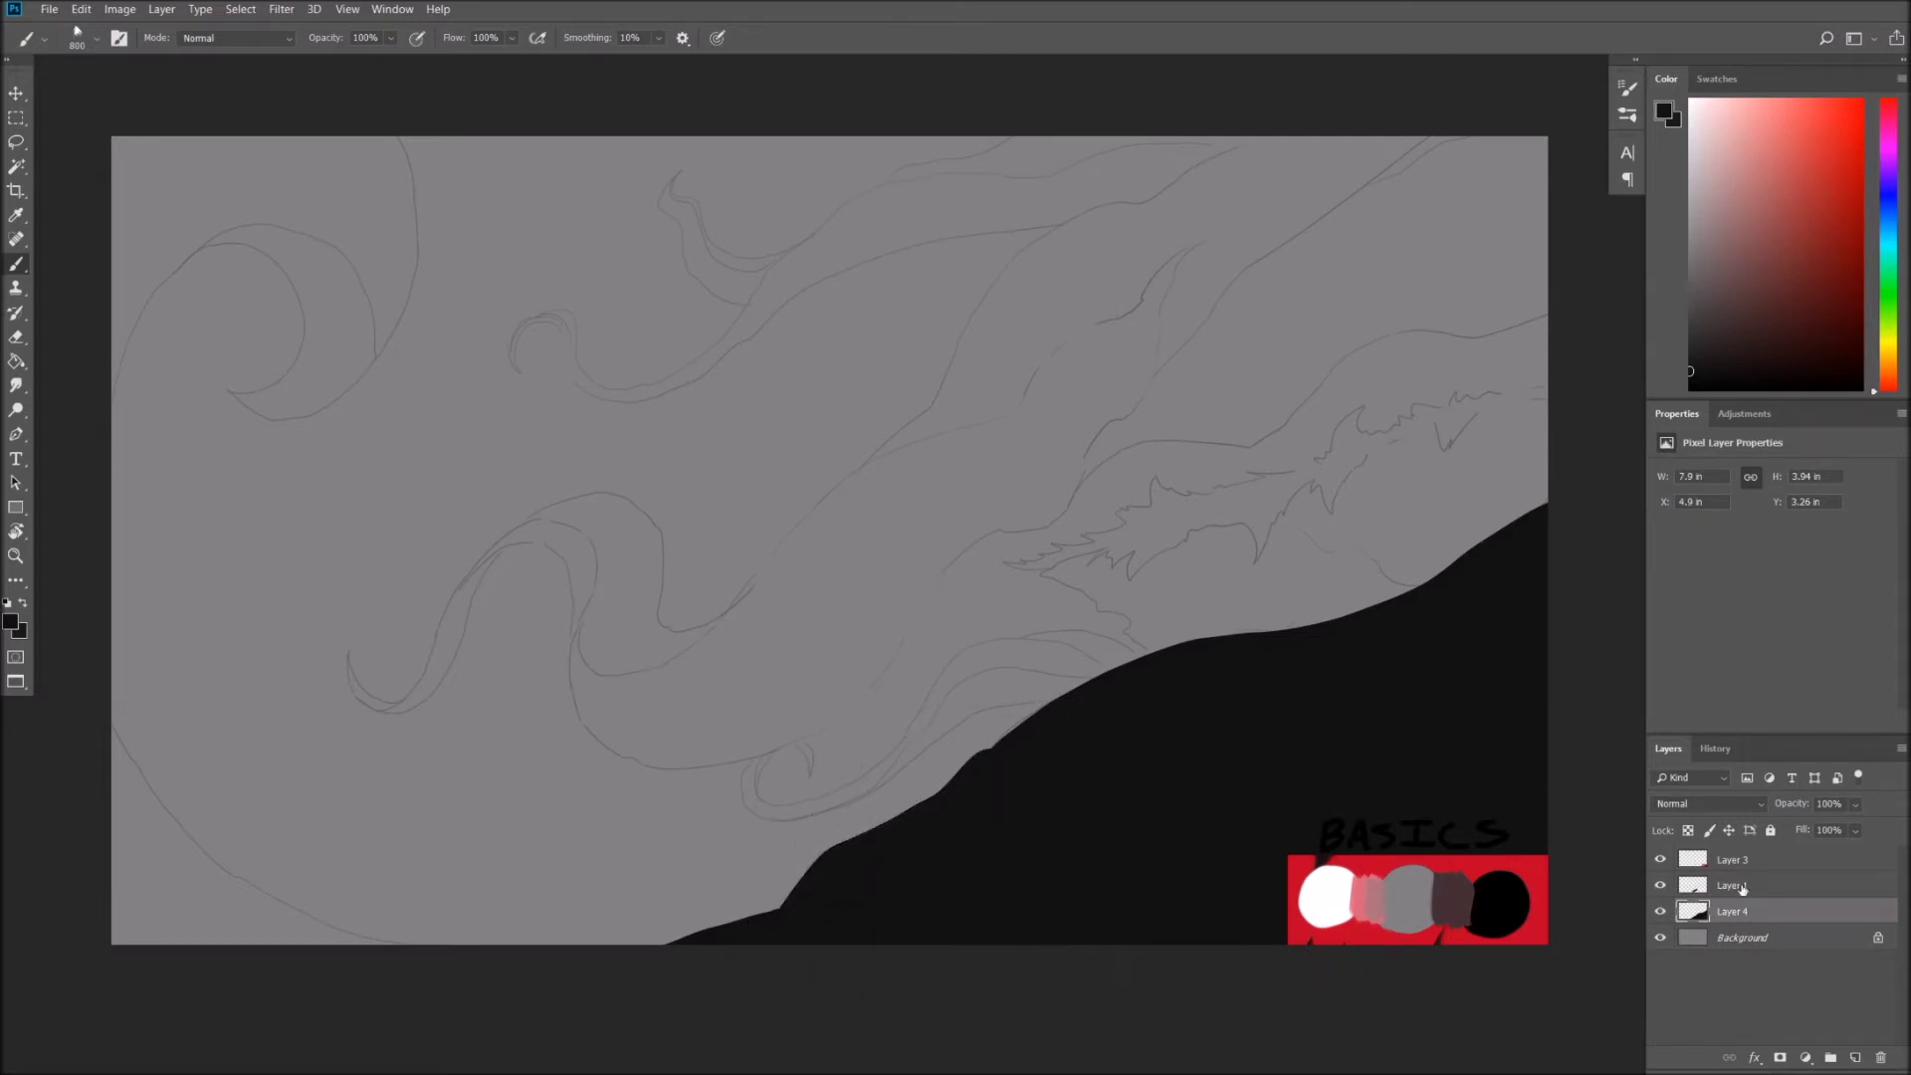
# Try a soft dark stroke across the dark shape with a smaller brush, then undo it.
pyautogui.moveTo(1453, 868); pyautogui.dragTo(1413, 824)
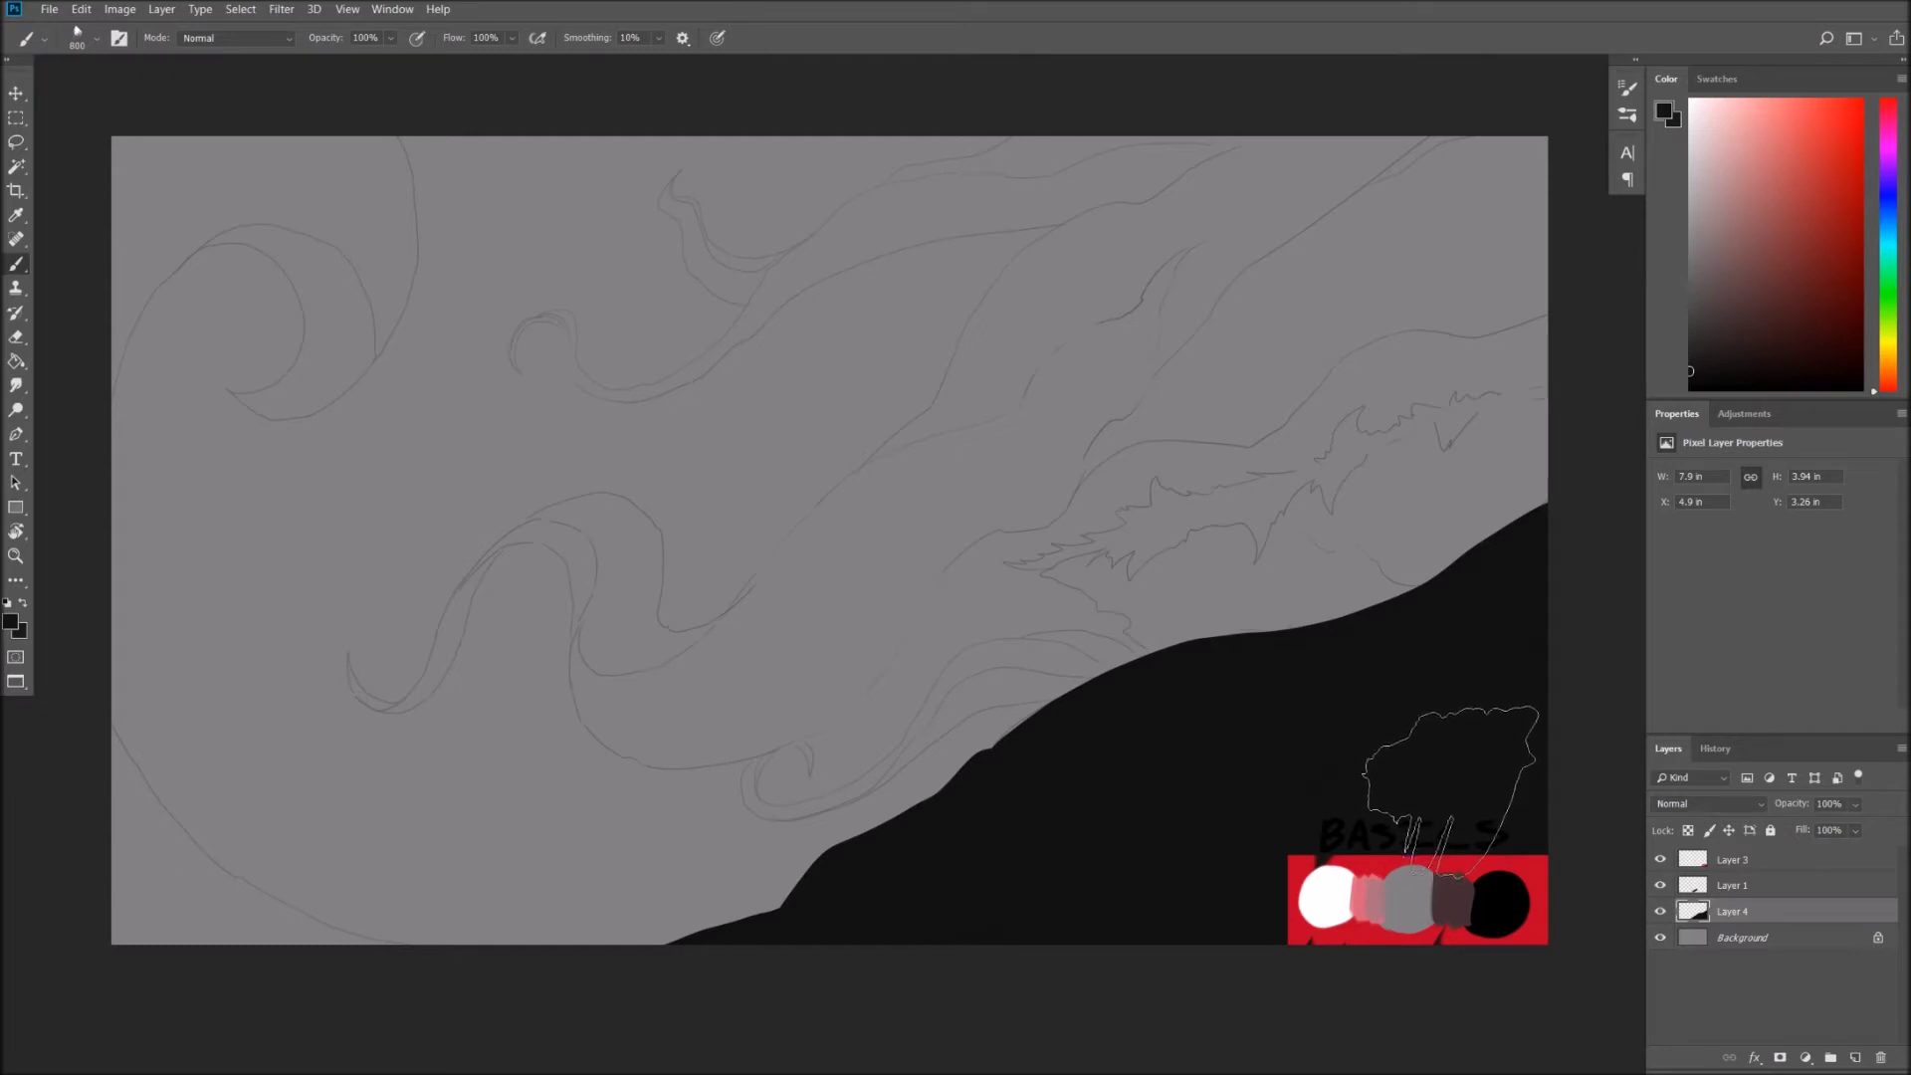
pyautogui.keyDown('alt'); pyautogui.click(1501, 906); pyautogui.keyUp('alt')
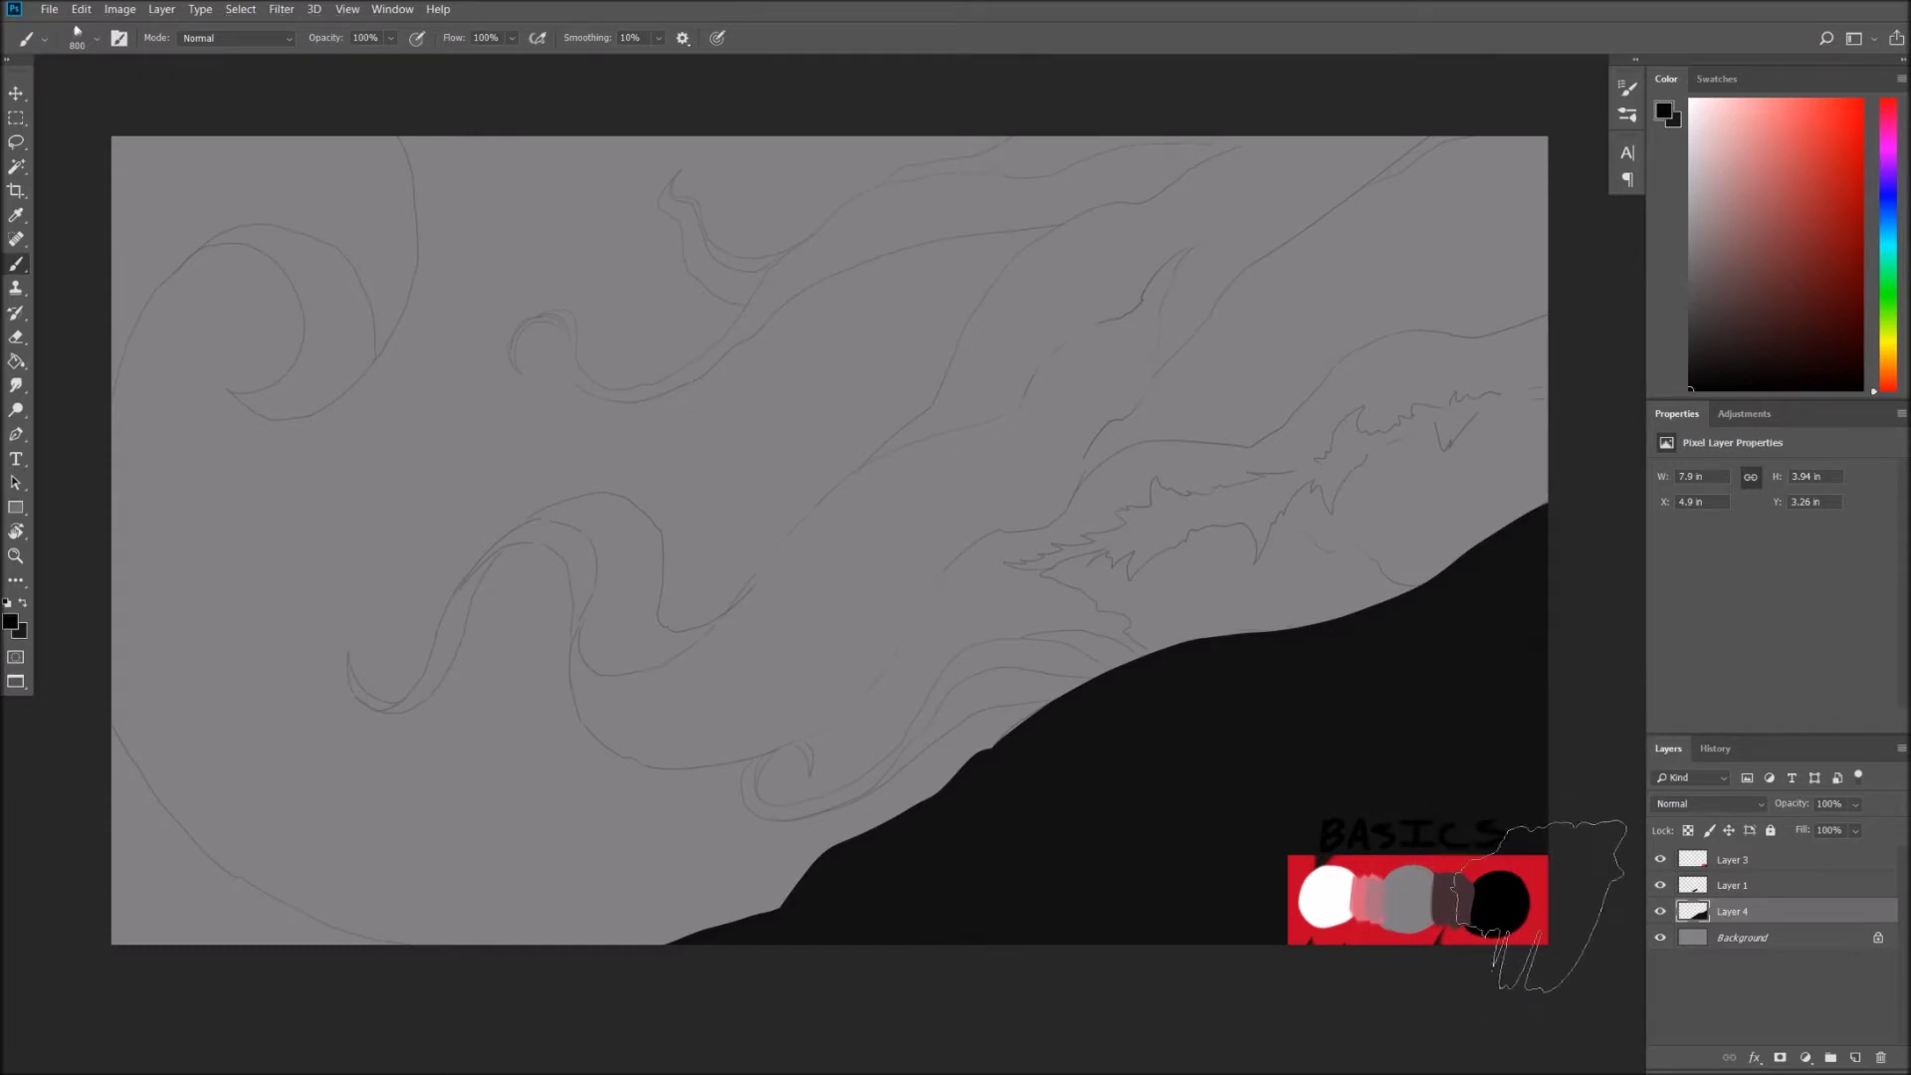
pyautogui.press('[')
pyautogui.press('[')
pyautogui.press('[')
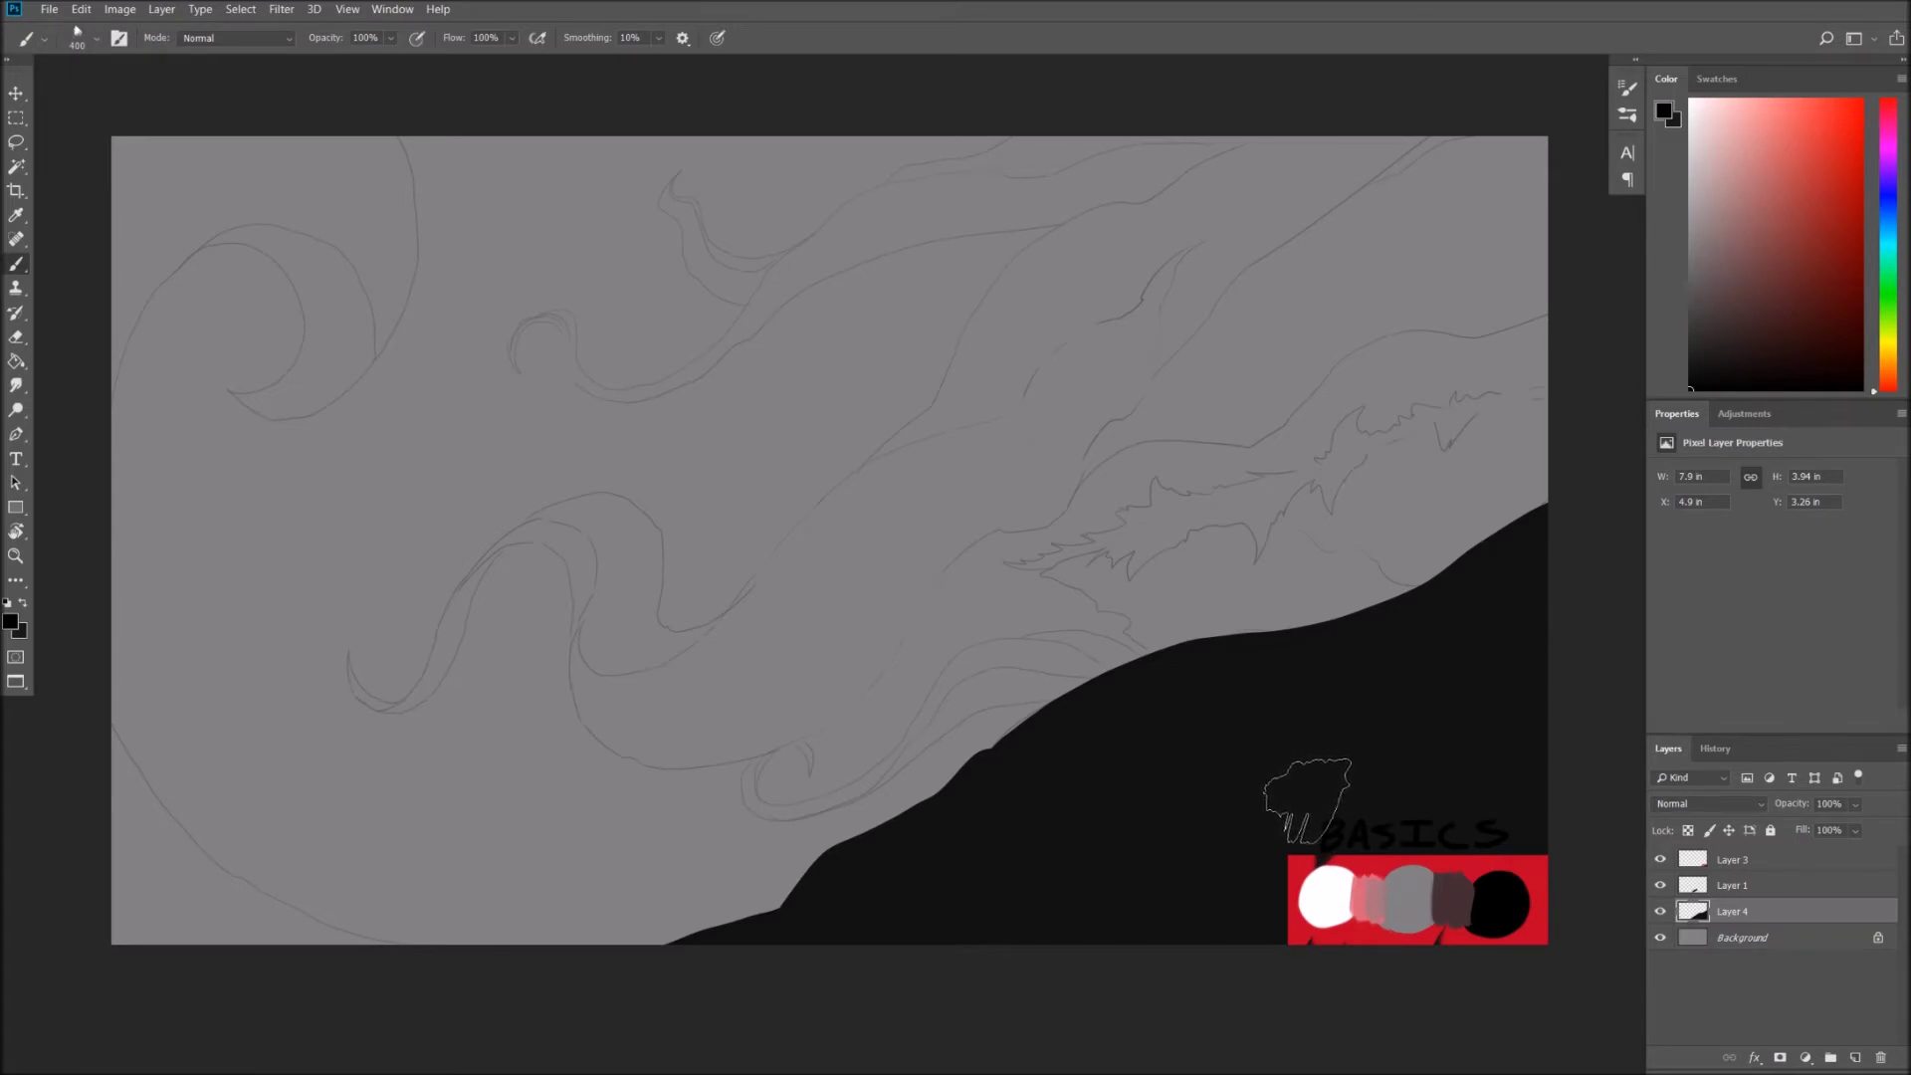
pyautogui.press('[')
pyautogui.moveTo(1030, 876)
pyautogui.mouseDown()
pyautogui.moveTo(1235, 758)
pyautogui.moveTo(1274, 796)
pyautogui.mouseUp()
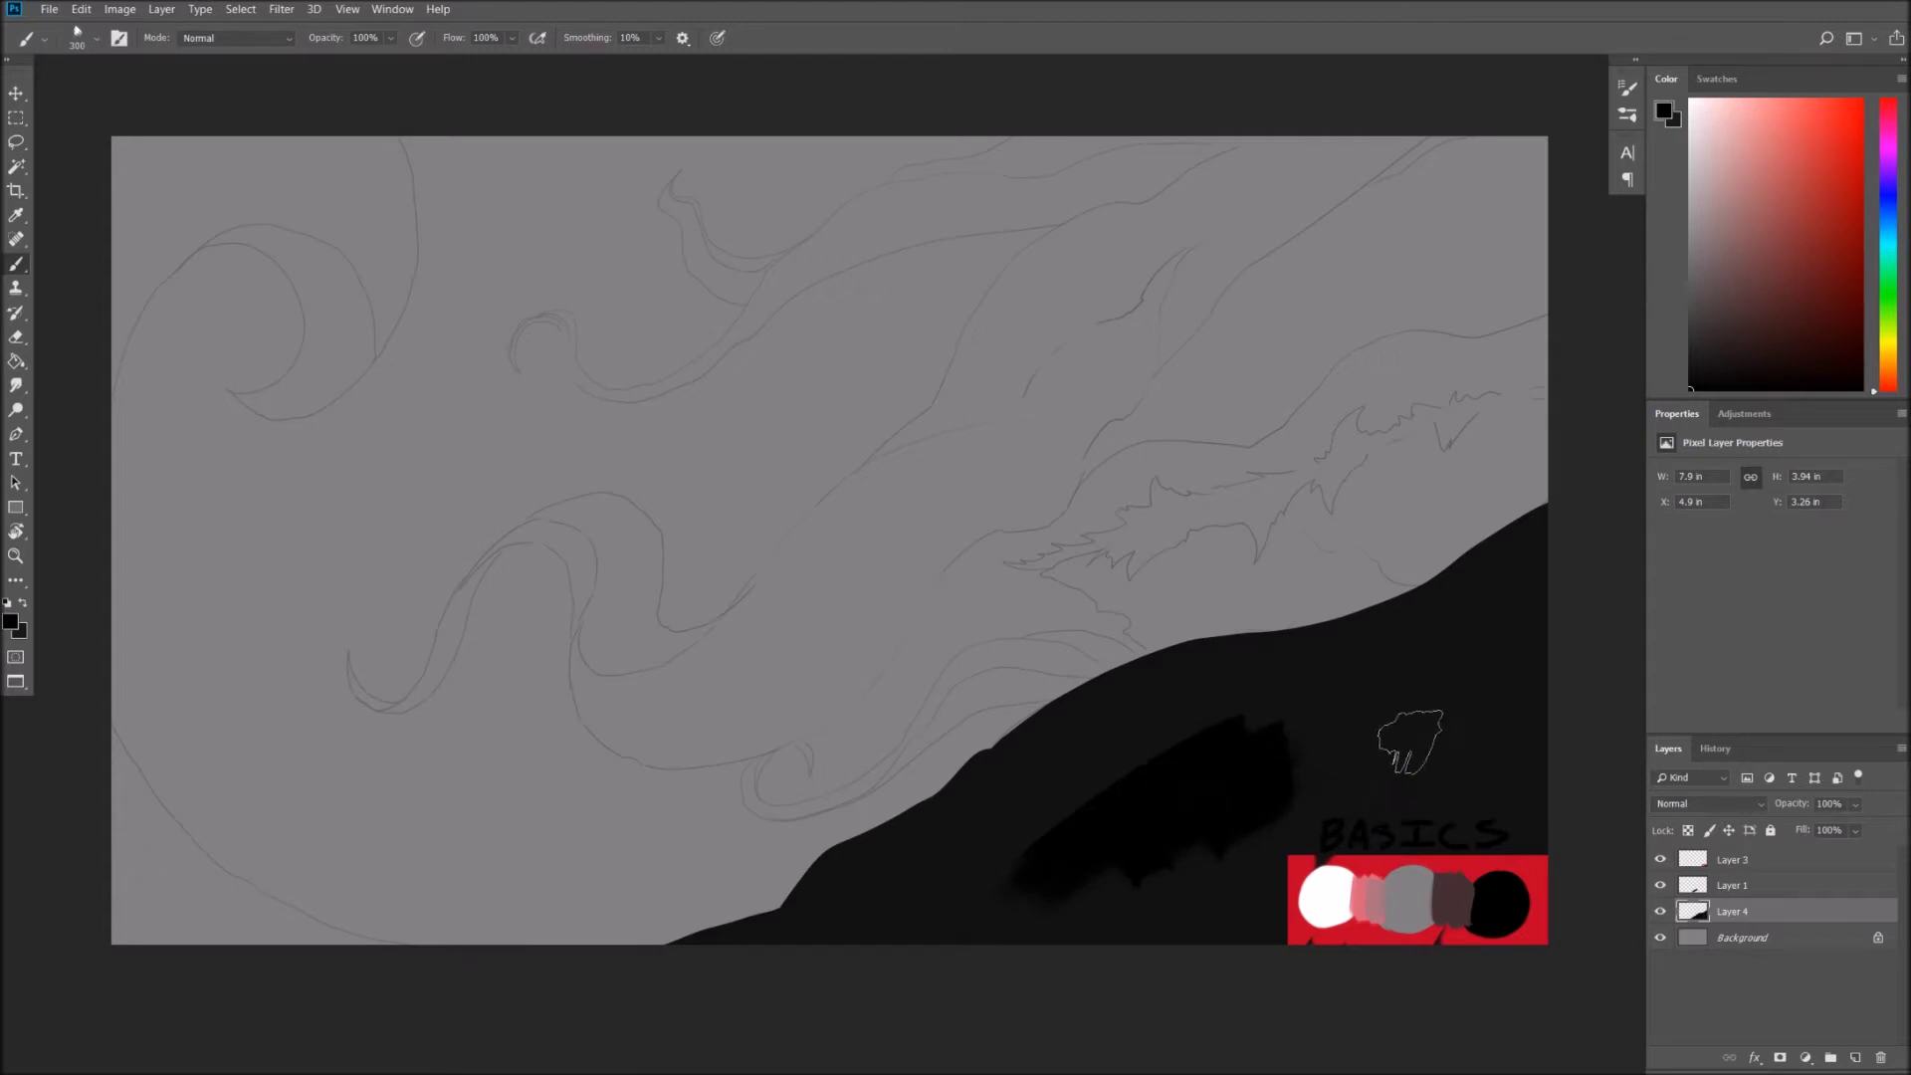
pyautogui.hotkey('ctrl', 'z')
# Sample the dark shape's near-black and paint along the lower-left canvas edge.
pyautogui.keyDown('alt'); pyautogui.click(1322, 764); pyautogui.keyUp('alt')
pyautogui.press('[')
pyautogui.press('[')
pyautogui.press('[')
pyautogui.press('[')
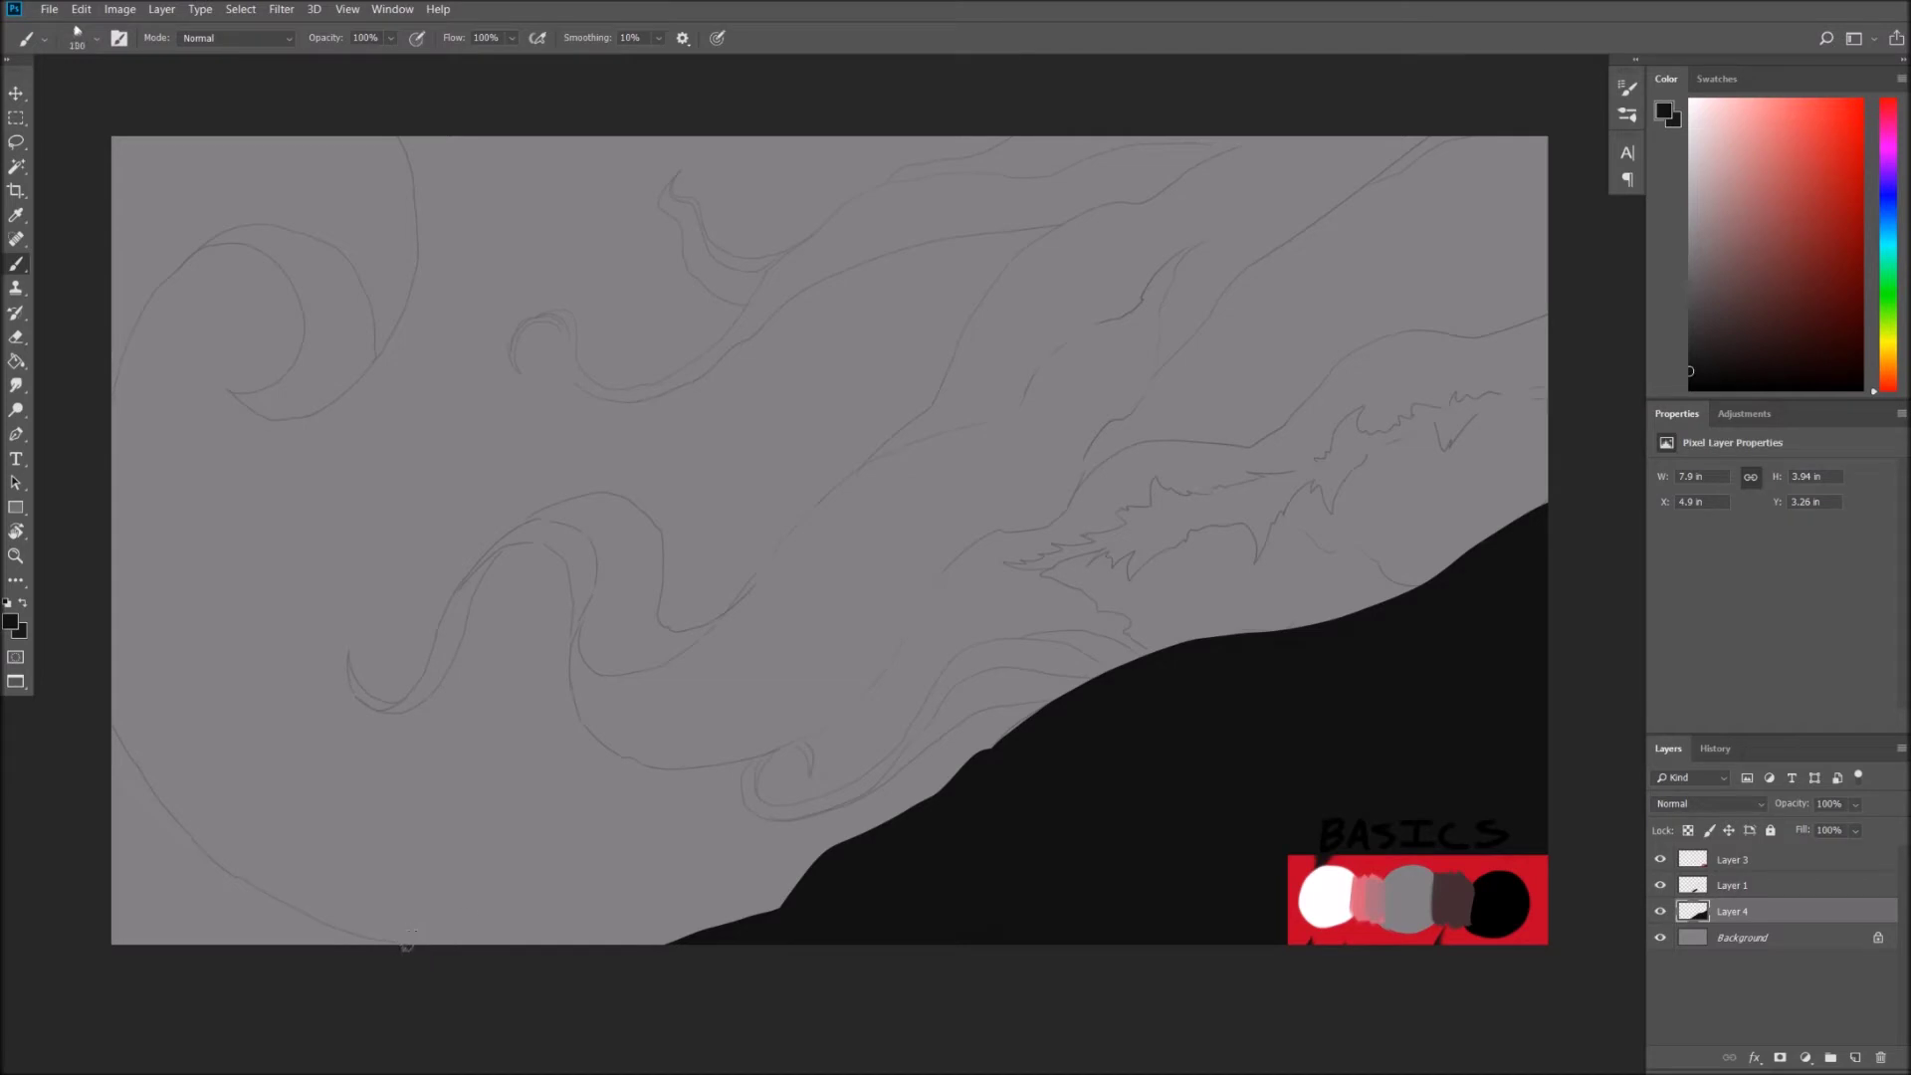
pyautogui.moveTo(440, 954)
pyautogui.mouseDown()
pyautogui.moveTo(134, 761)
pyautogui.moveTo(112, 706)
pyautogui.moveTo(269, 926)
pyautogui.moveTo(179, 895)
pyautogui.moveTo(115, 929)
pyautogui.mouseUp()
pyautogui.press(']')
pyautogui.press(']')
pyautogui.press(']')
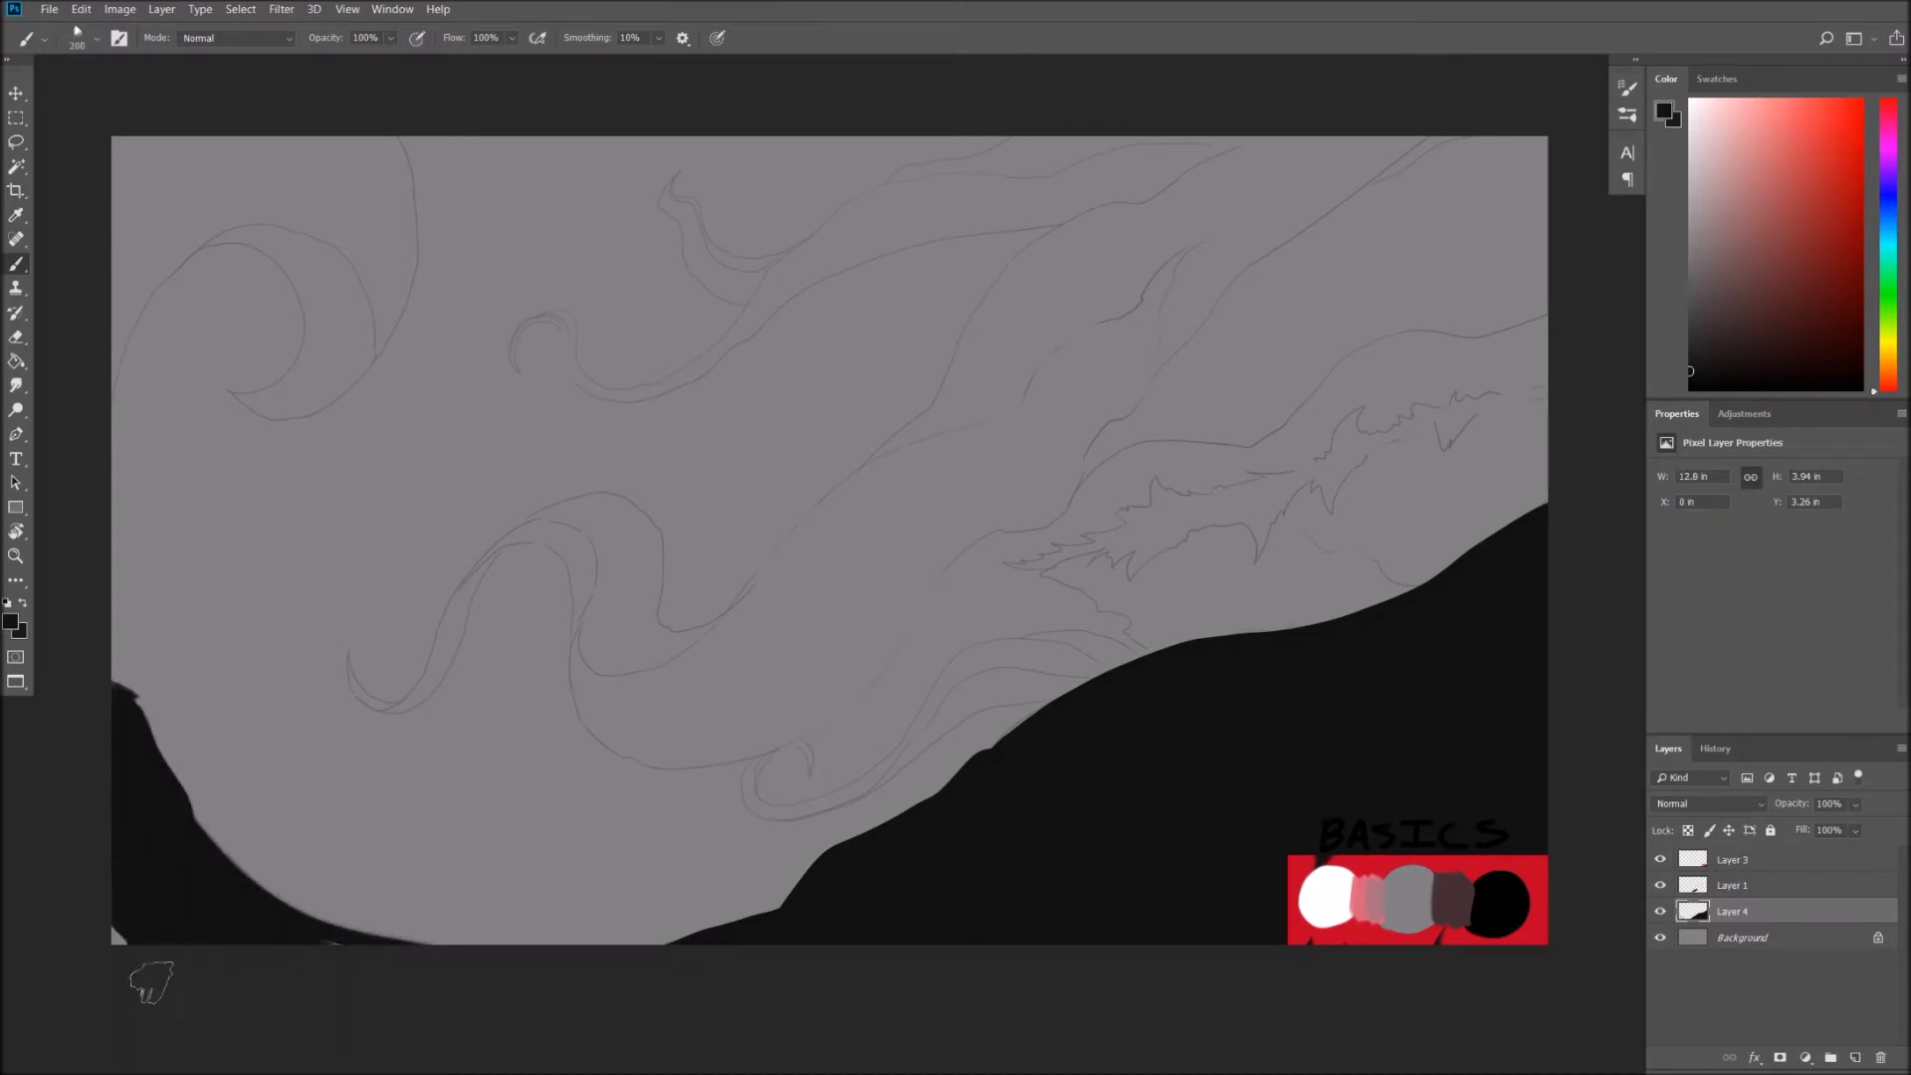
# Touch up black along the left edge, then lasso and fill the top-left swirl area black.
pyautogui.press('[')
pyautogui.press('[')
pyautogui.press('[')
pyautogui.moveTo(111, 687); pyautogui.dragTo(111, 632)
pyautogui.press('l')
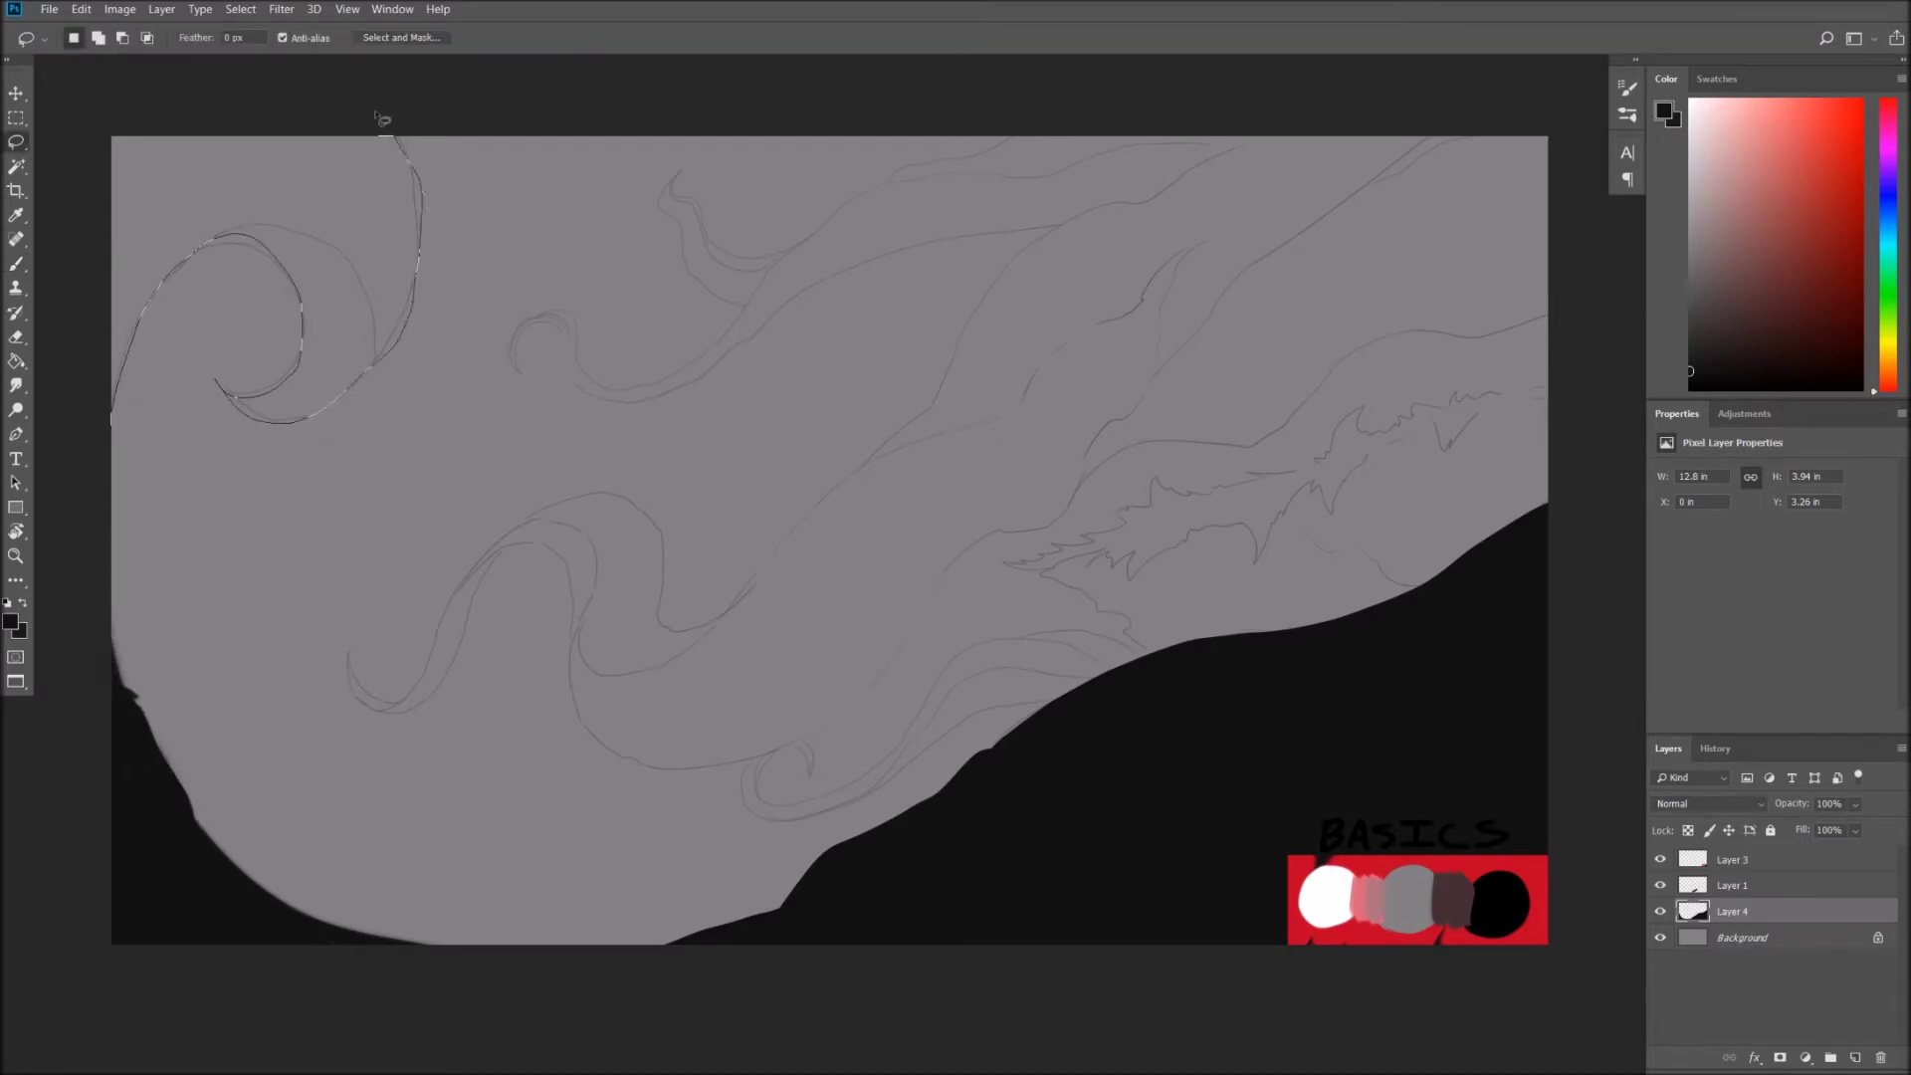
pyautogui.moveTo(388, 124); pyautogui.dragTo(84, 110)
pyautogui.press('b')
pyautogui.press(']')
pyautogui.press(']')
pyautogui.press(']')
pyautogui.moveTo(378, 388)
pyautogui.mouseDown()
pyautogui.moveTo(379, 249)
pyautogui.moveTo(298, 169)
pyautogui.moveTo(187, 244)
pyautogui.moveTo(214, 179)
pyautogui.mouseUp()
pyautogui.hotkey('ctrl', 'd')
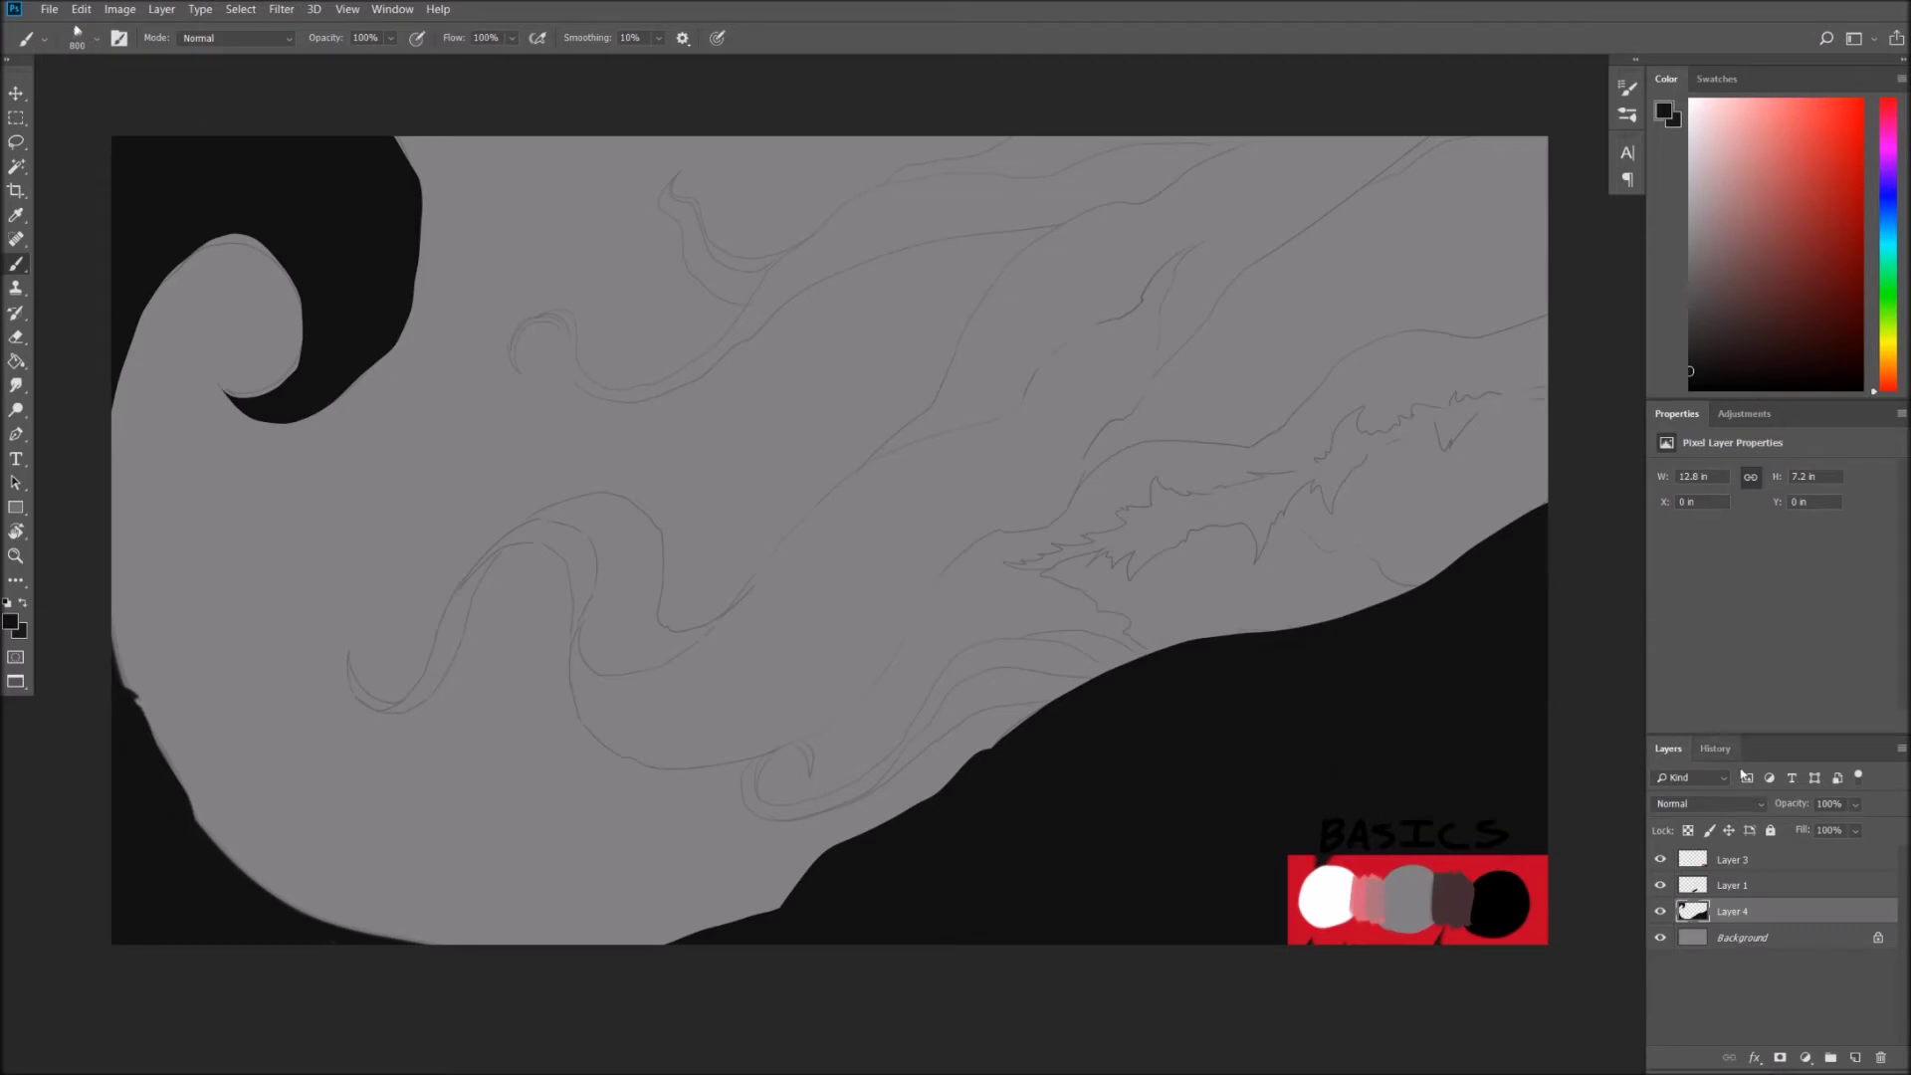
# Add a new empty layer and start lassoing a band along the top.
pyautogui.keyDown('ctrl'); pyautogui.click(1855, 1057); pyautogui.keyUp('ctrl')
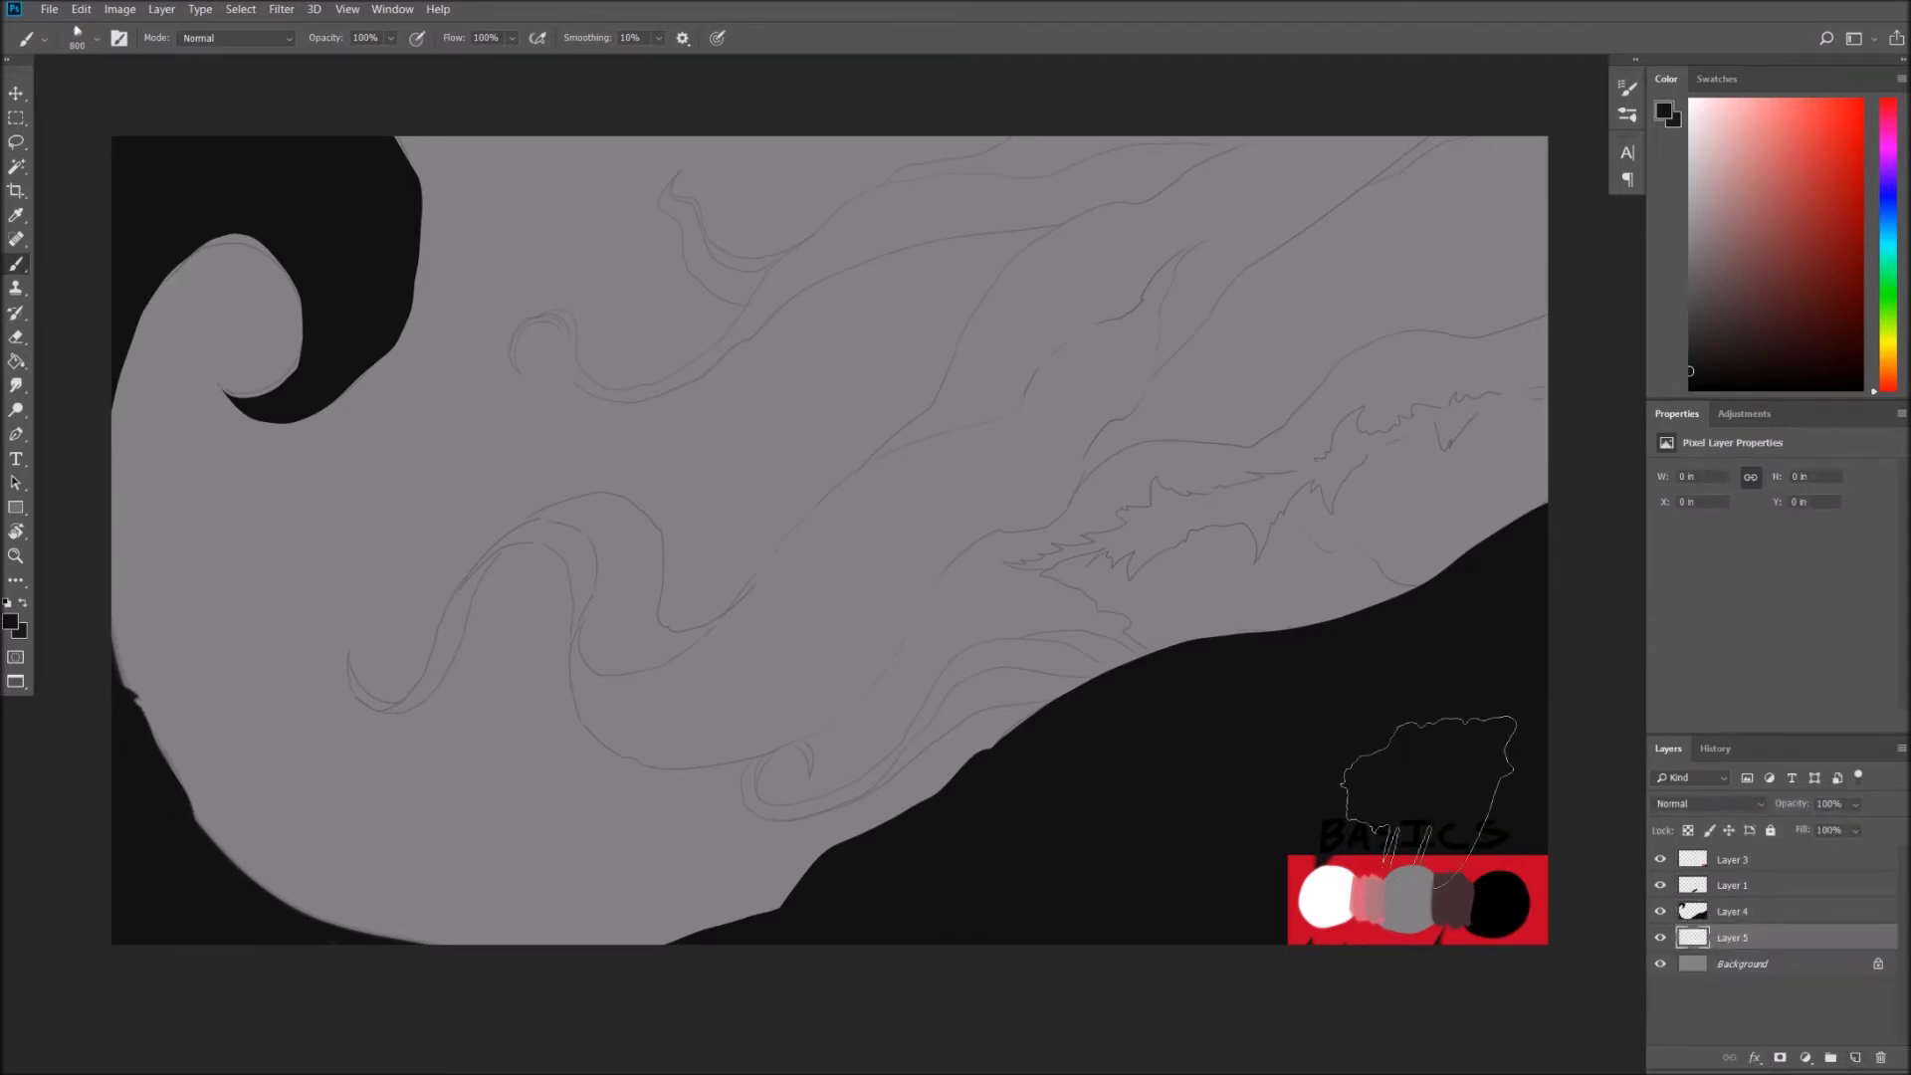
pyautogui.press('l')
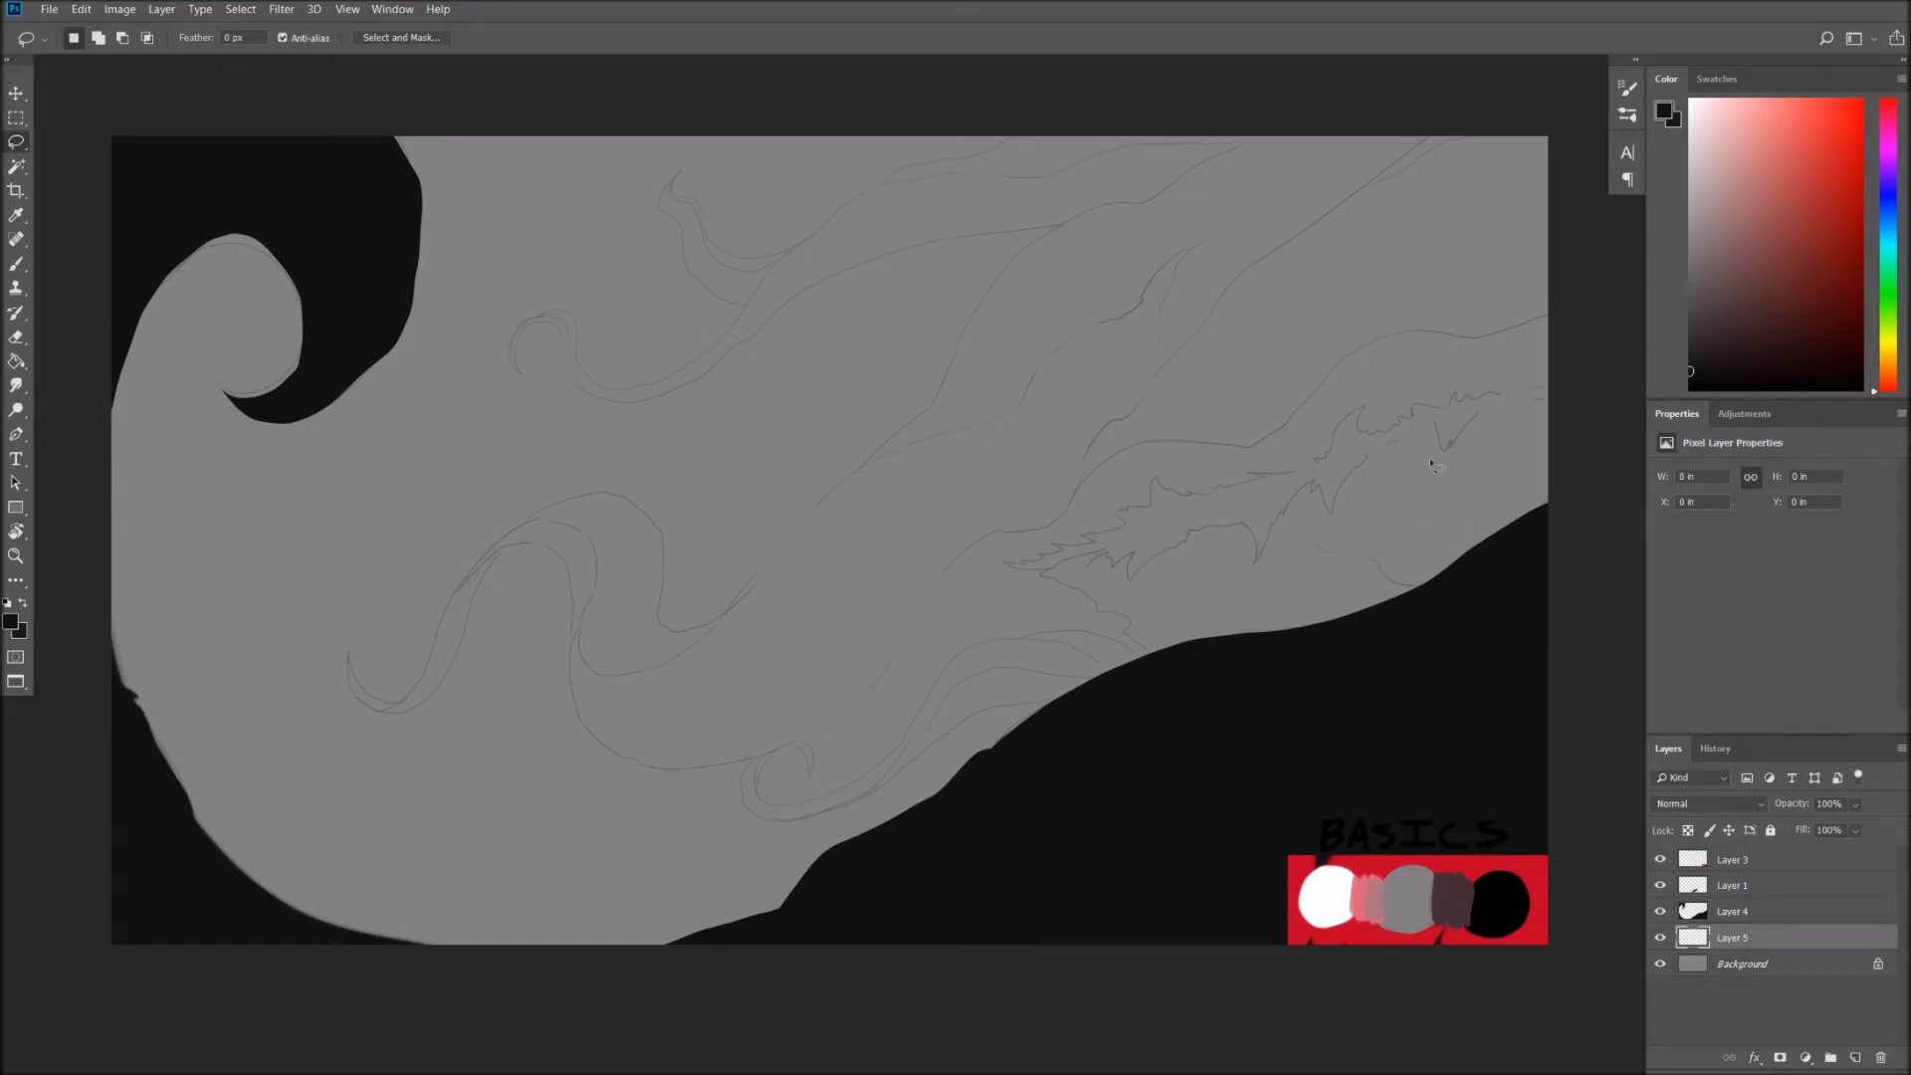
pyautogui.moveTo(1518, 121); pyautogui.dragTo(1314, 122)
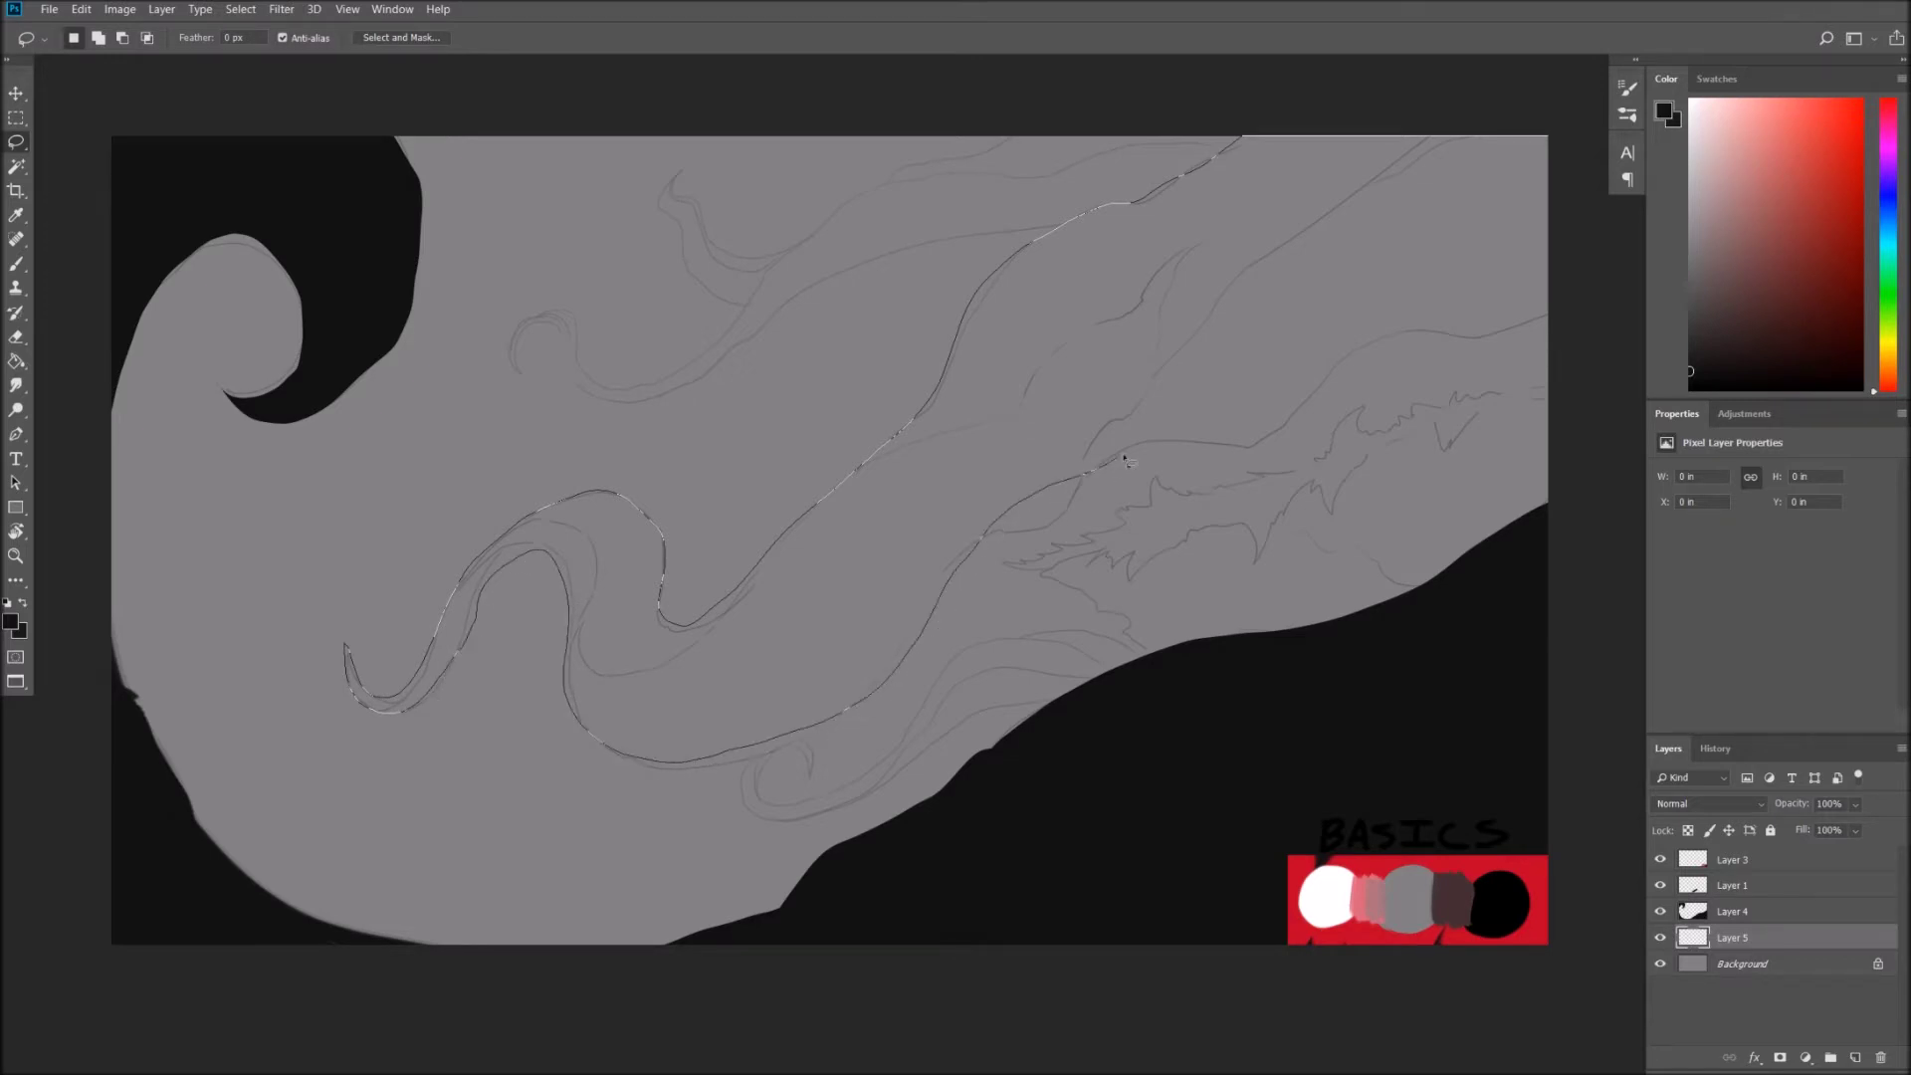
# Lasso the band's upper-right region and long curving strand, then sample the background grey.
pyautogui.moveTo(1445, 326)
pyautogui.mouseDown()
pyautogui.moveTo(1555, 298)
pyautogui.moveTo(1070, 513)
pyautogui.mouseUp()
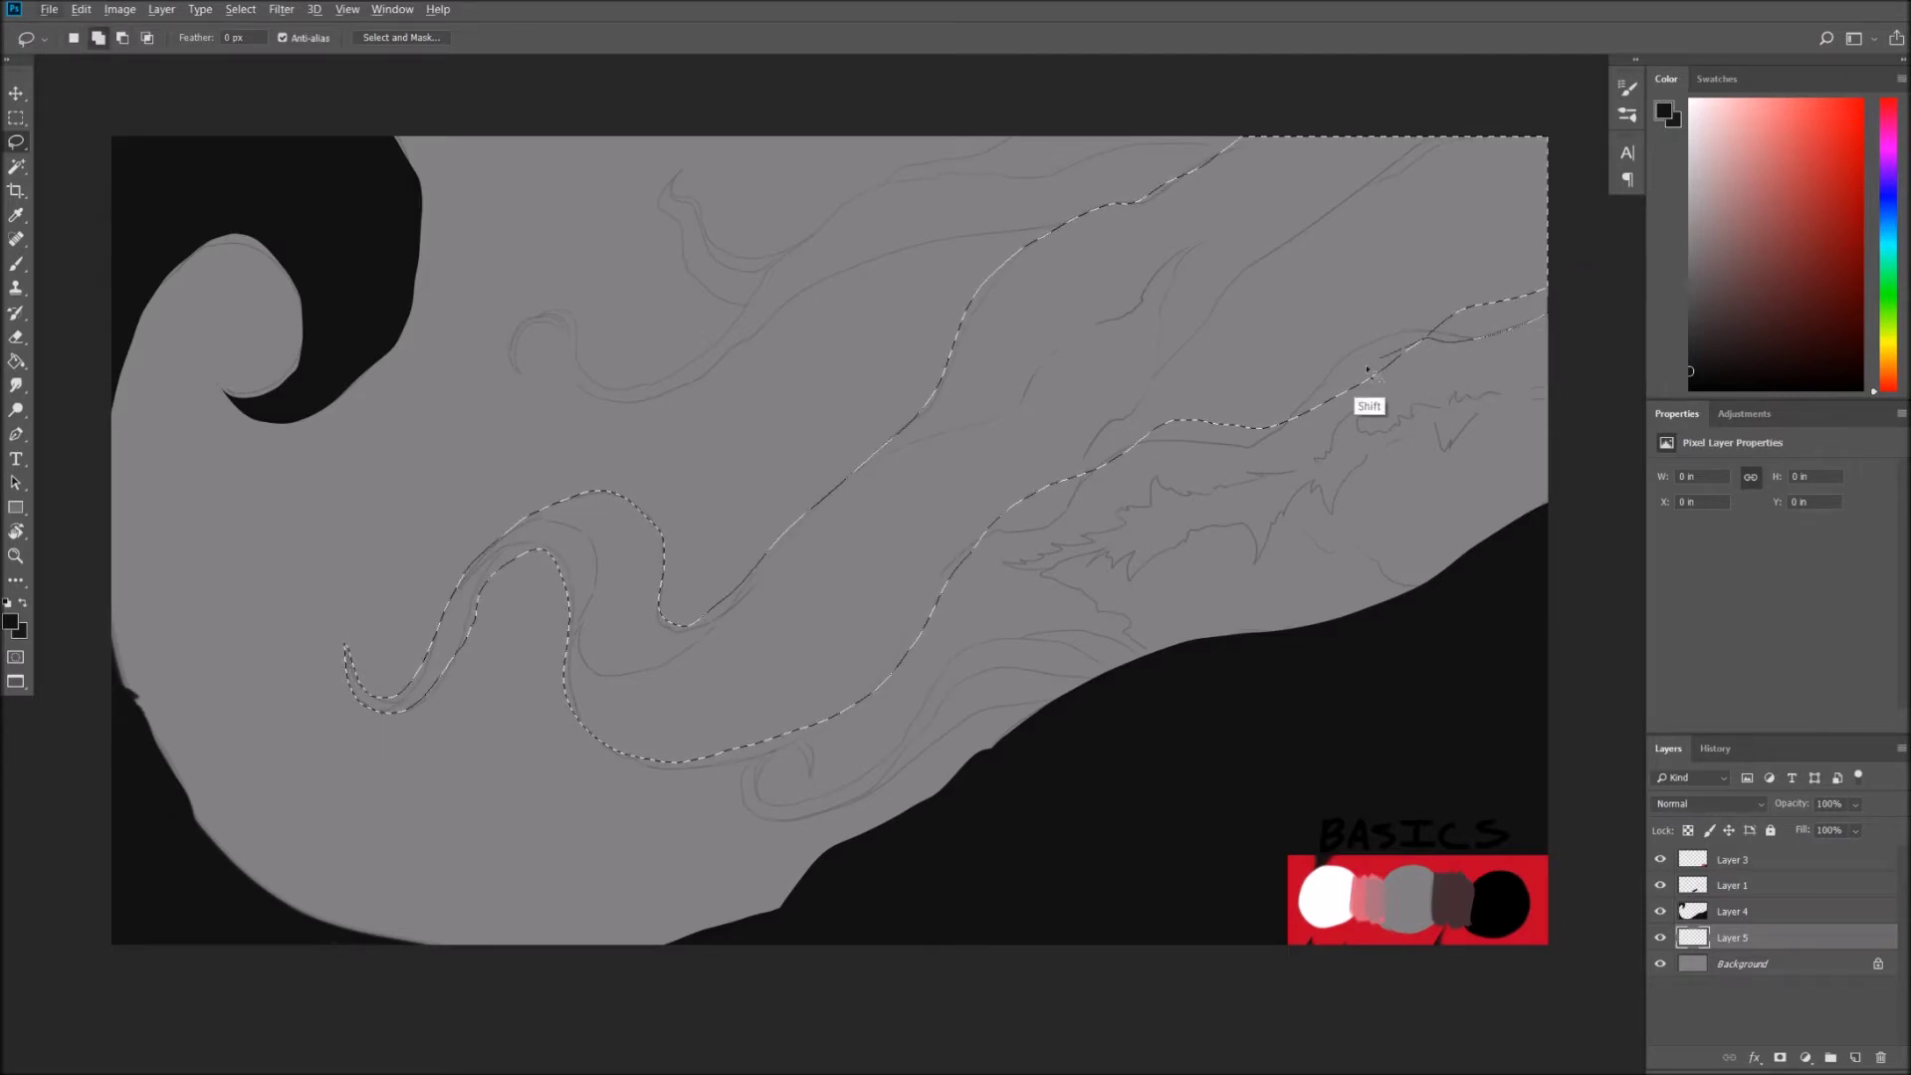
pyautogui.moveTo(1070, 512); pyautogui.dragTo(931, 615)
pyautogui.press('b')
pyautogui.click(1741, 963)
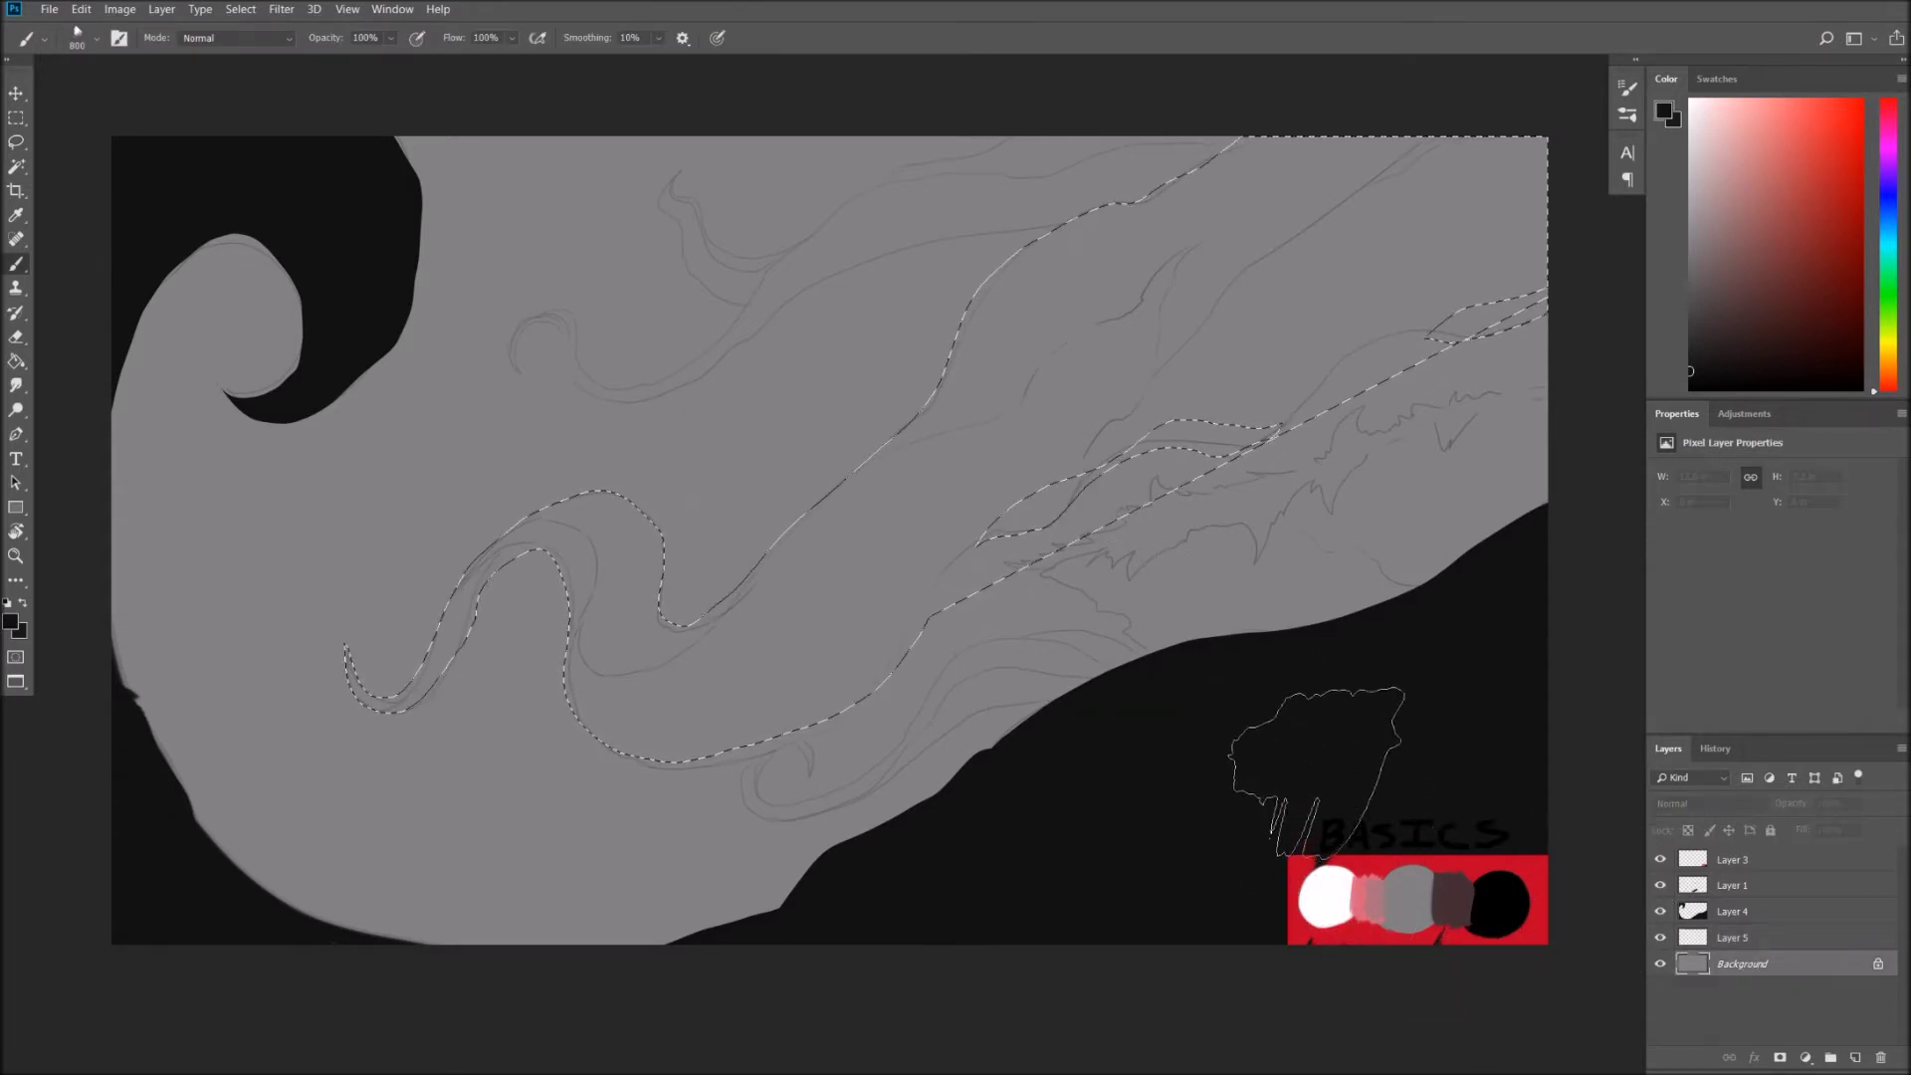
pyautogui.keyDown('alt'); pyautogui.click(1407, 926); pyautogui.keyUp('alt')
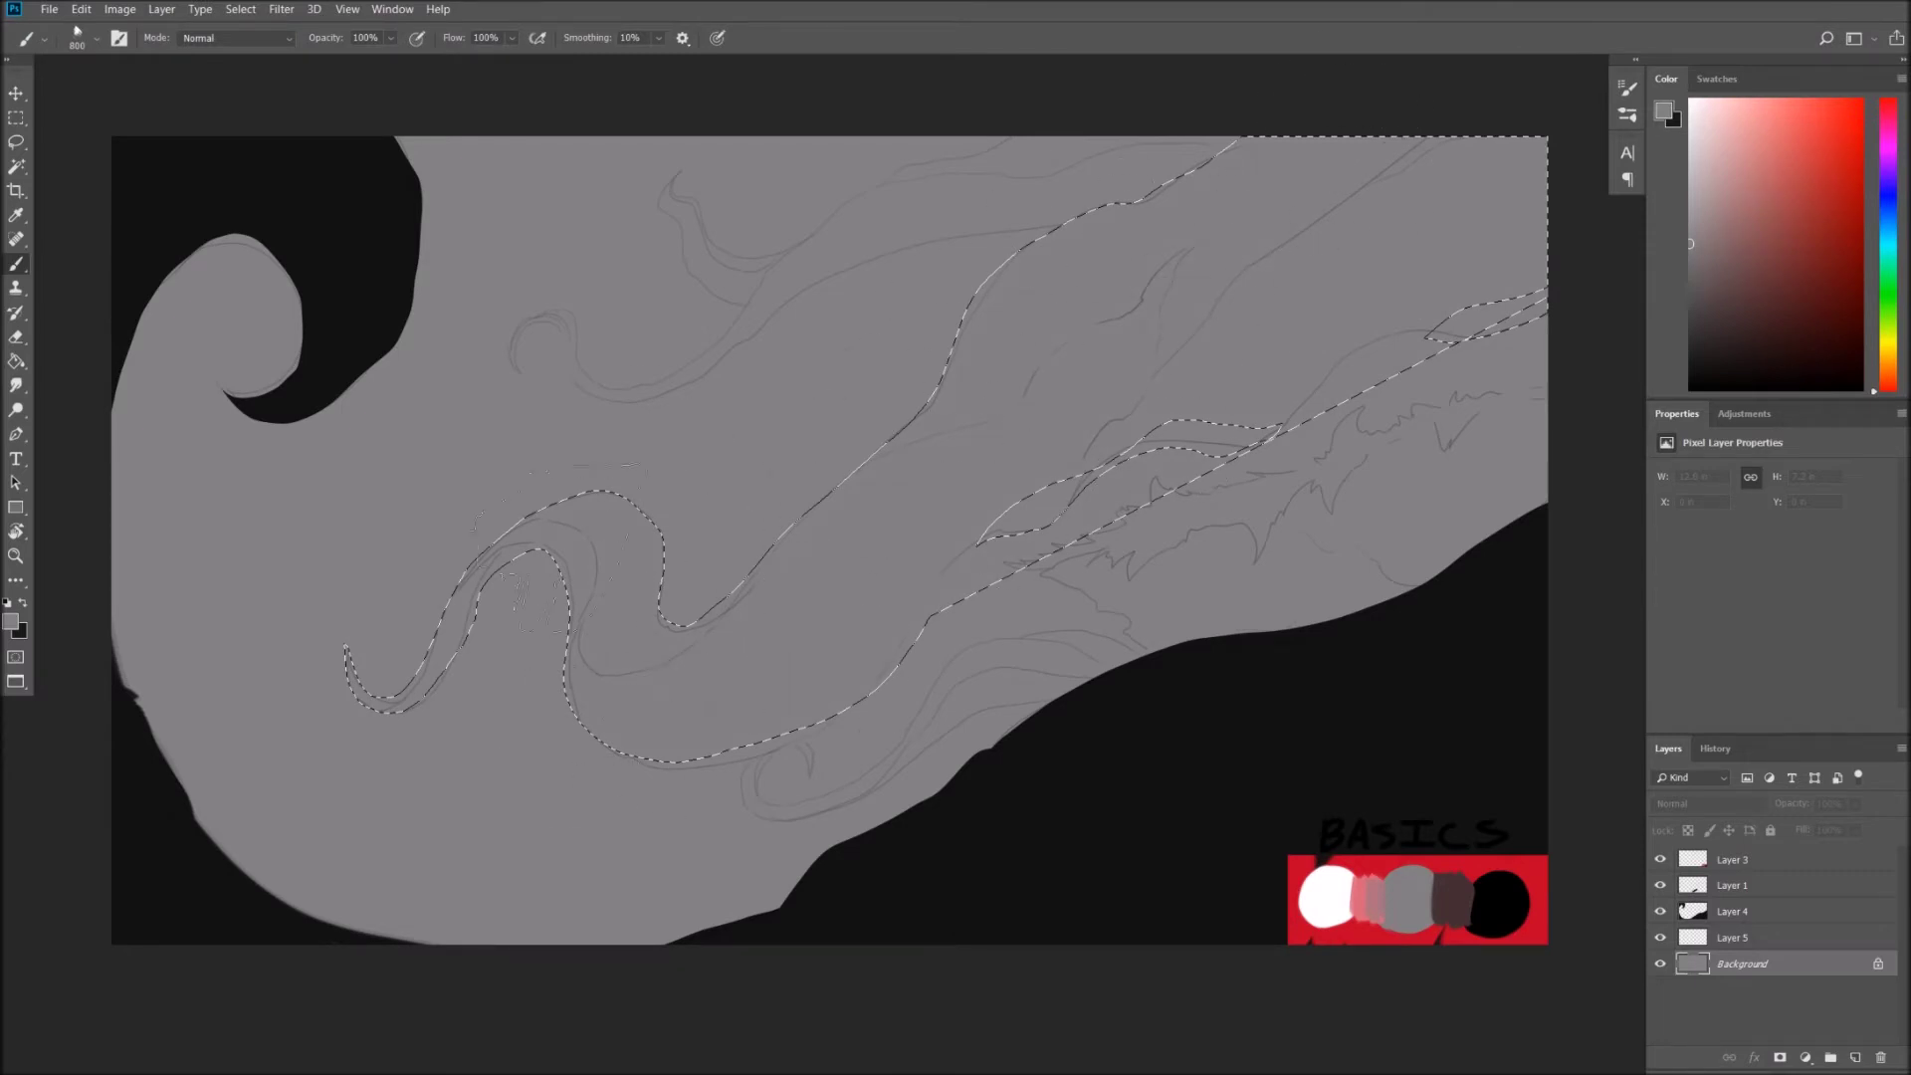
# Restore the selection on Layer 5 and delete the last brush and selection history steps.
pyautogui.hotkey('ctrl', 'd')
pyautogui.hotkey('ctrl', 'shift', 'd')
pyautogui.click(1731, 910)
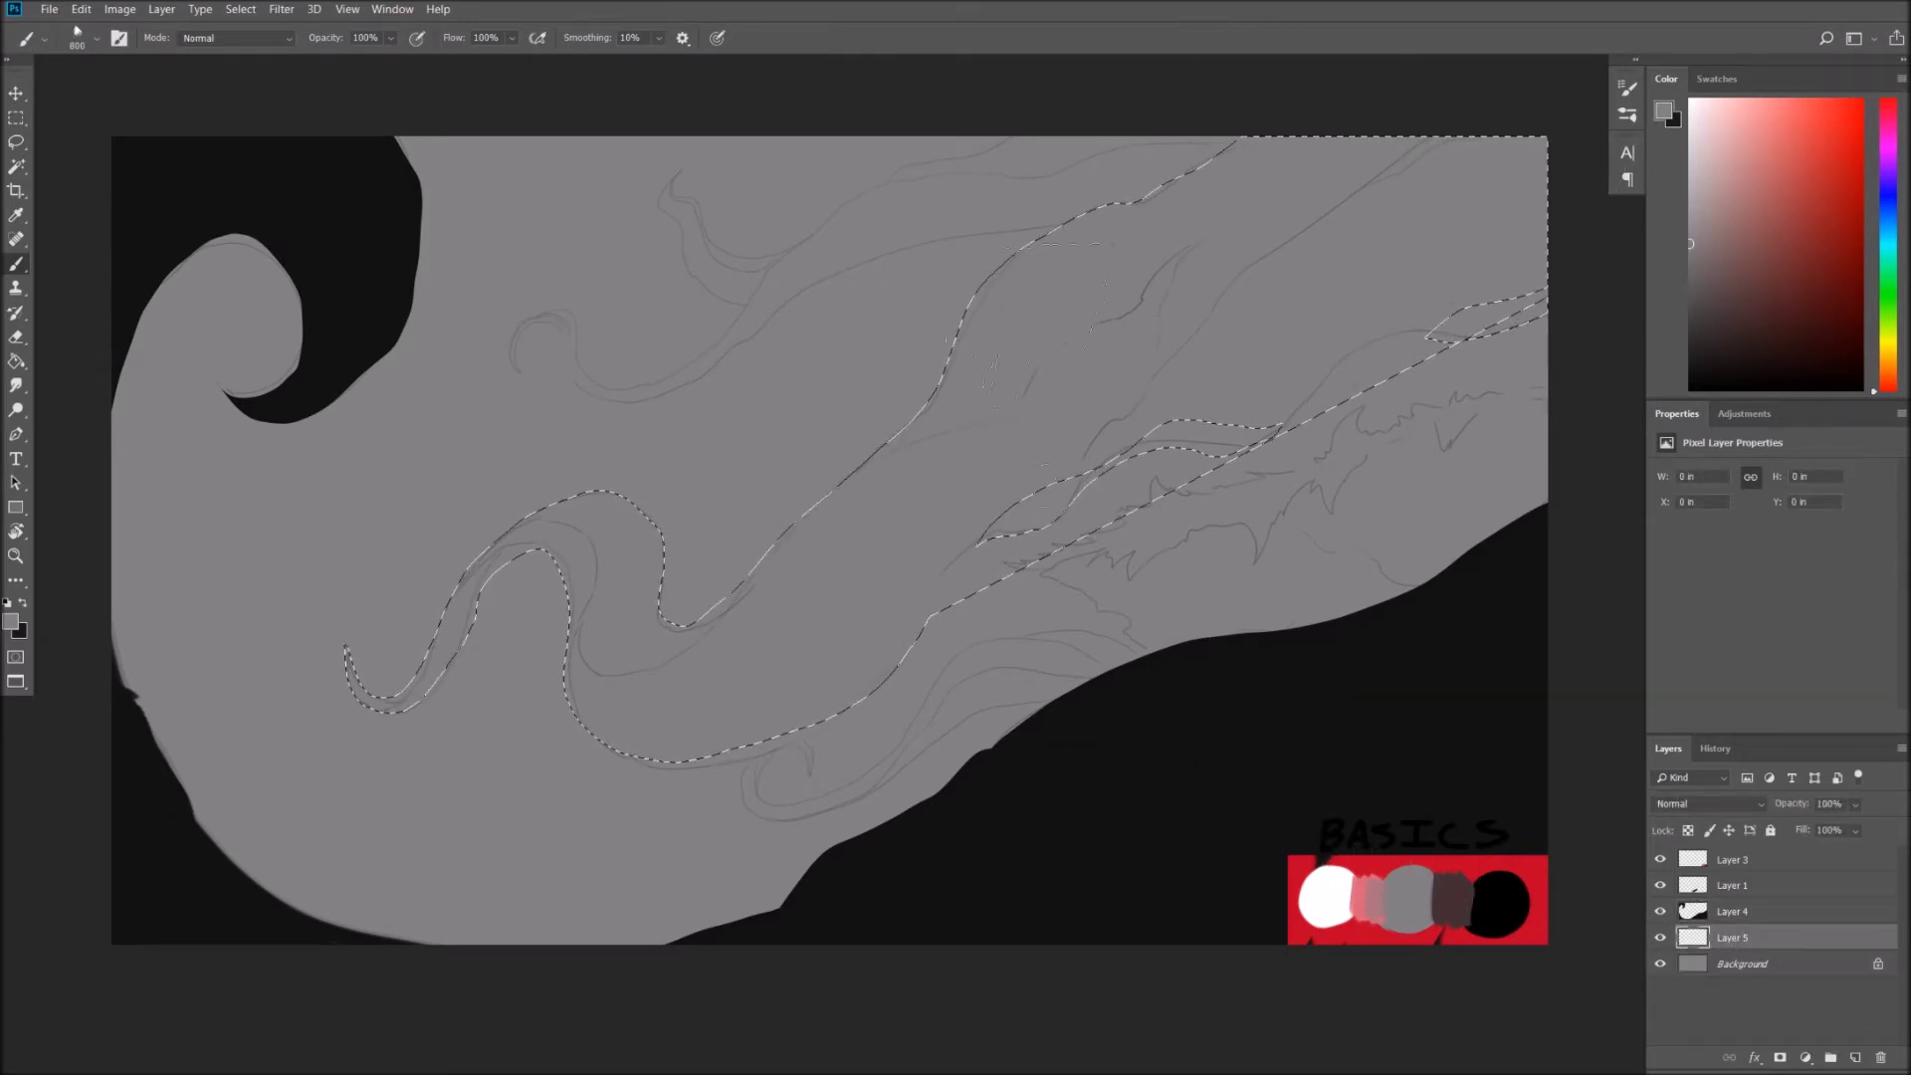
pyautogui.click(1705, 754)
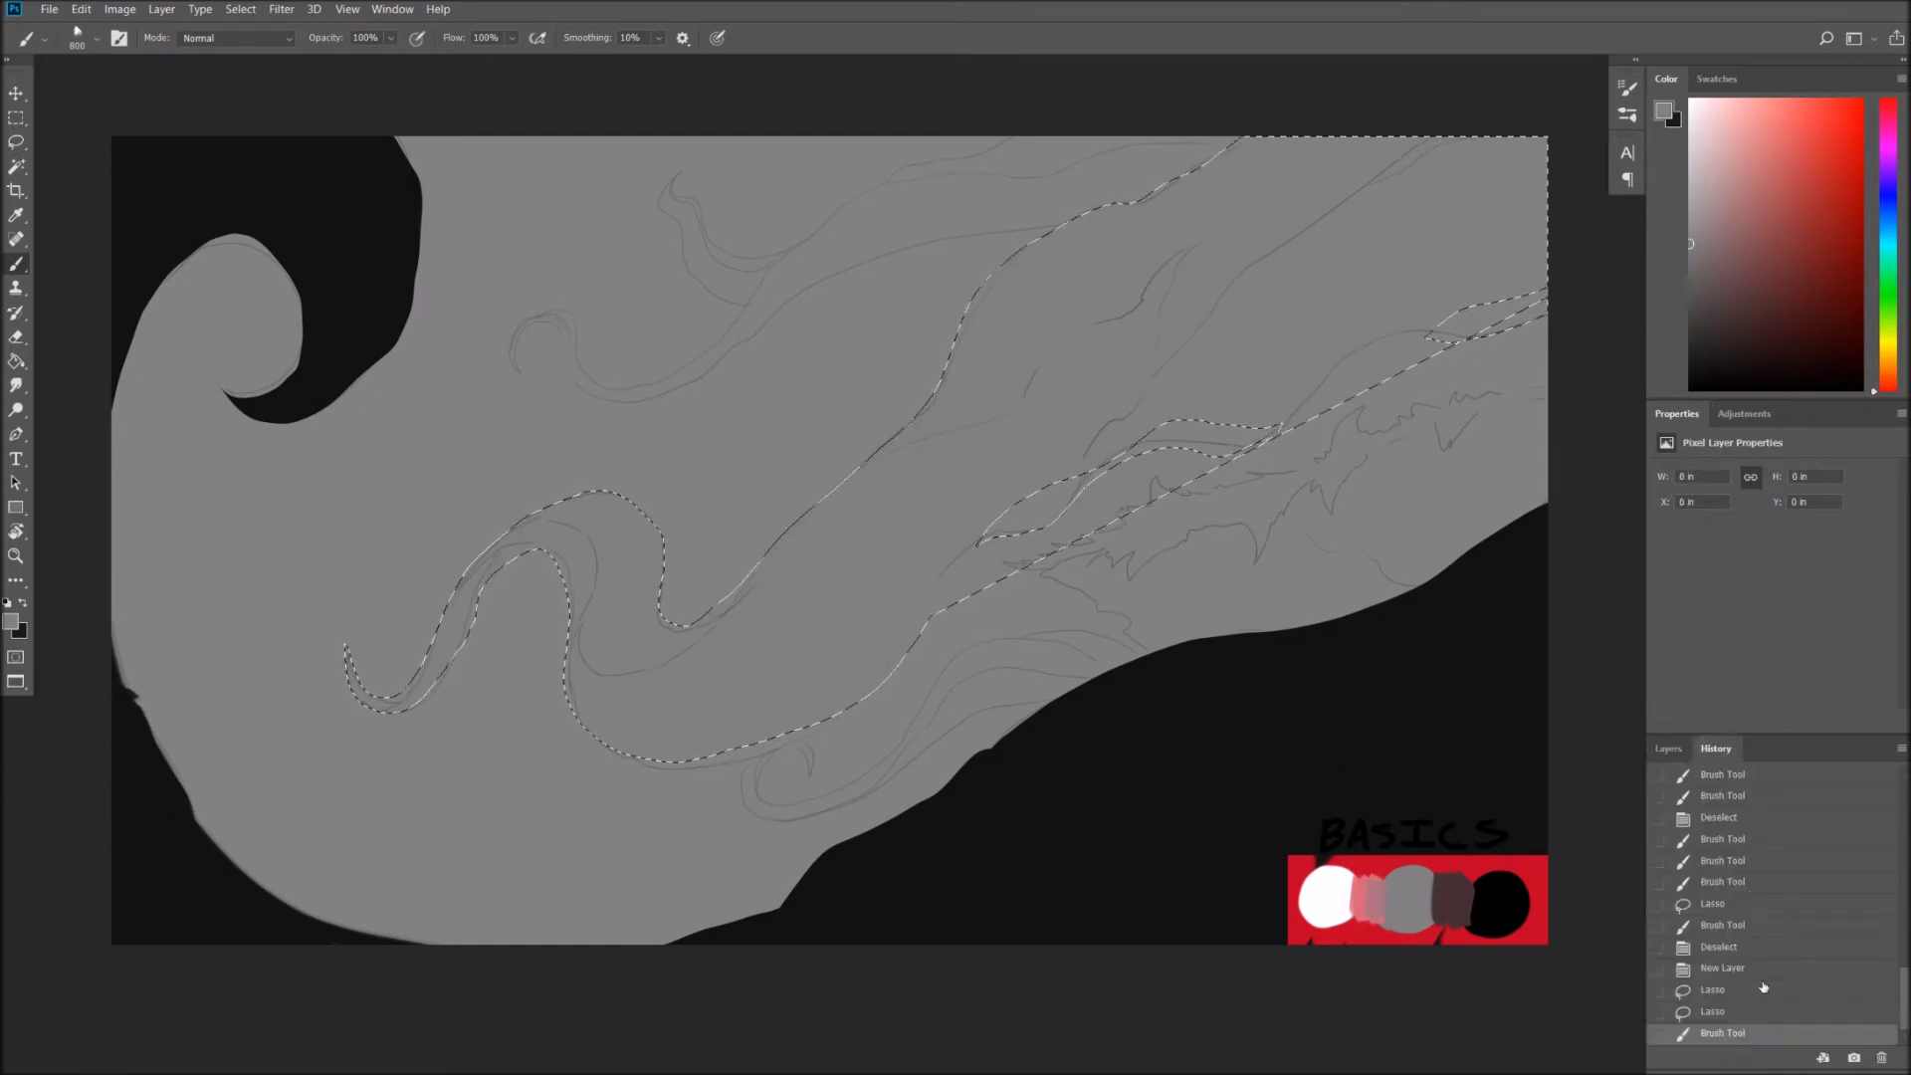
pyautogui.click(1879, 1057)
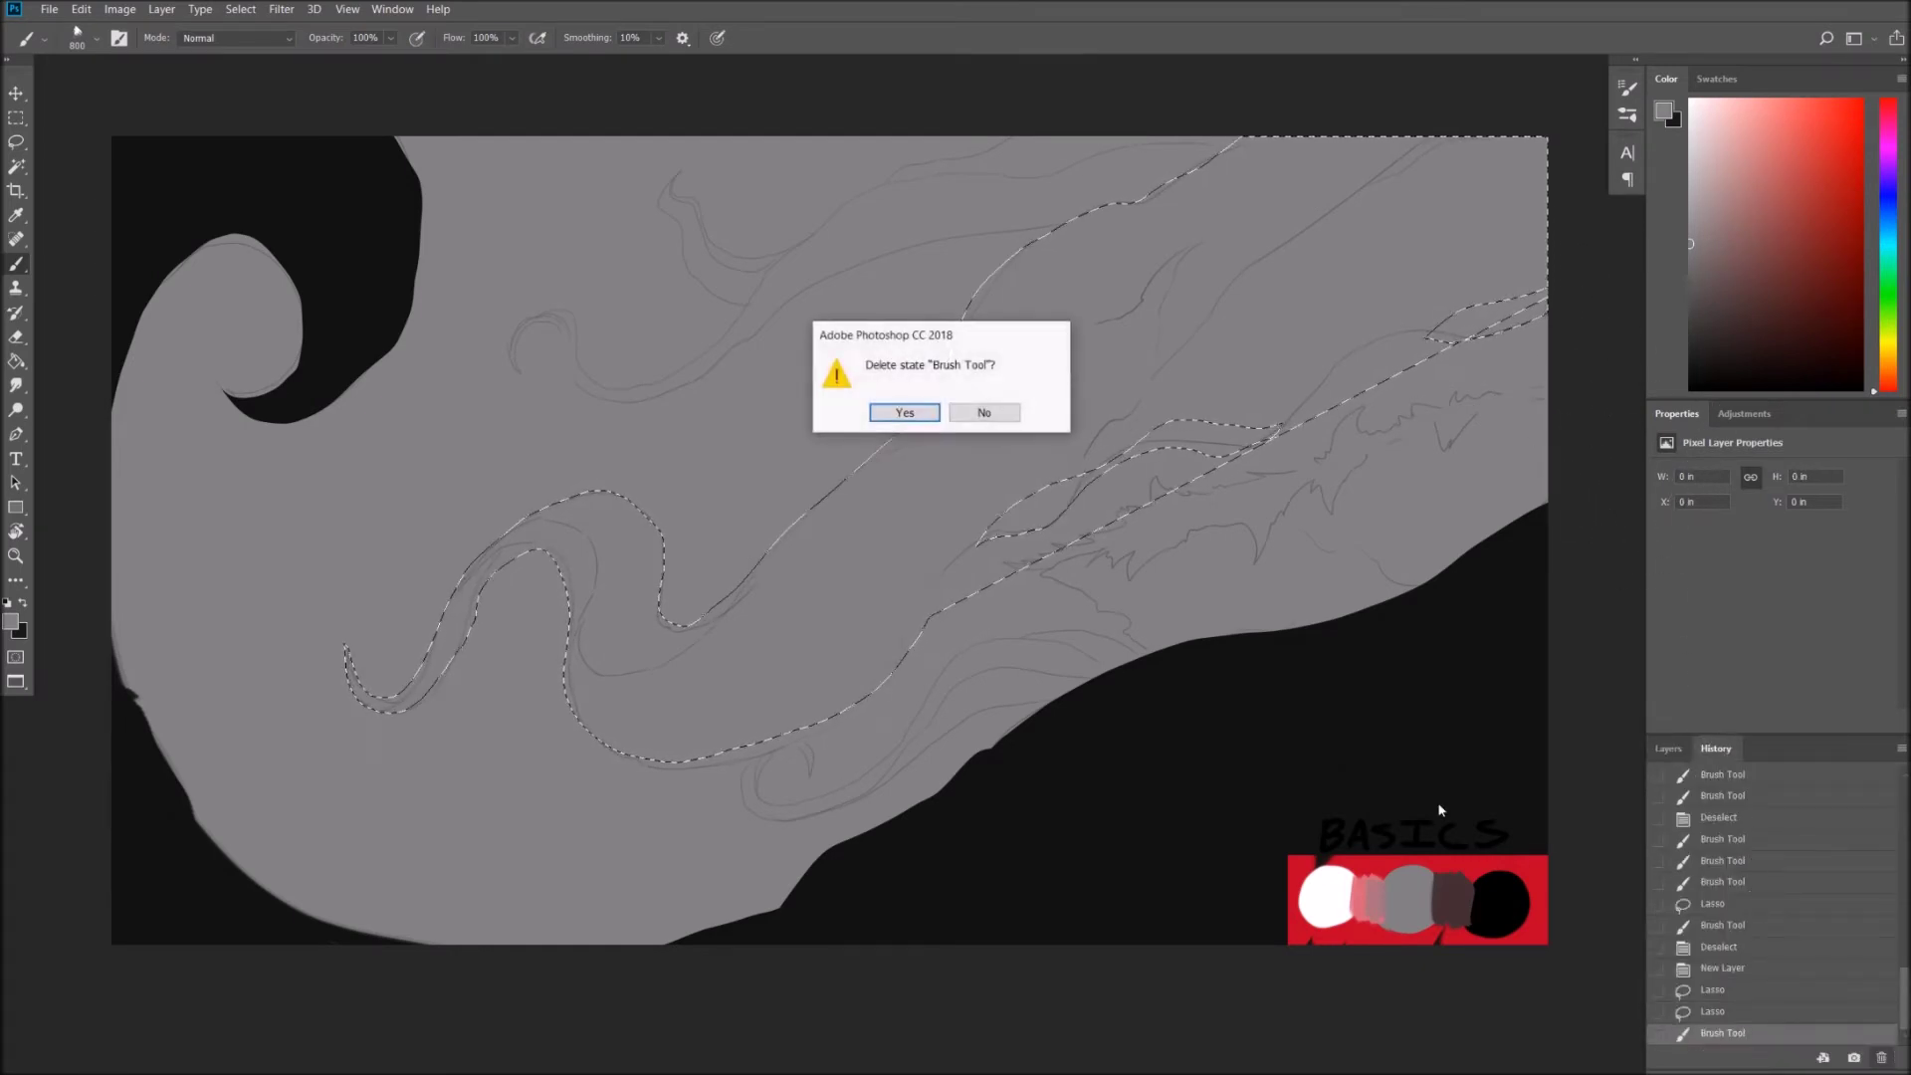
pyautogui.click(909, 413)
pyautogui.click(1879, 1057)
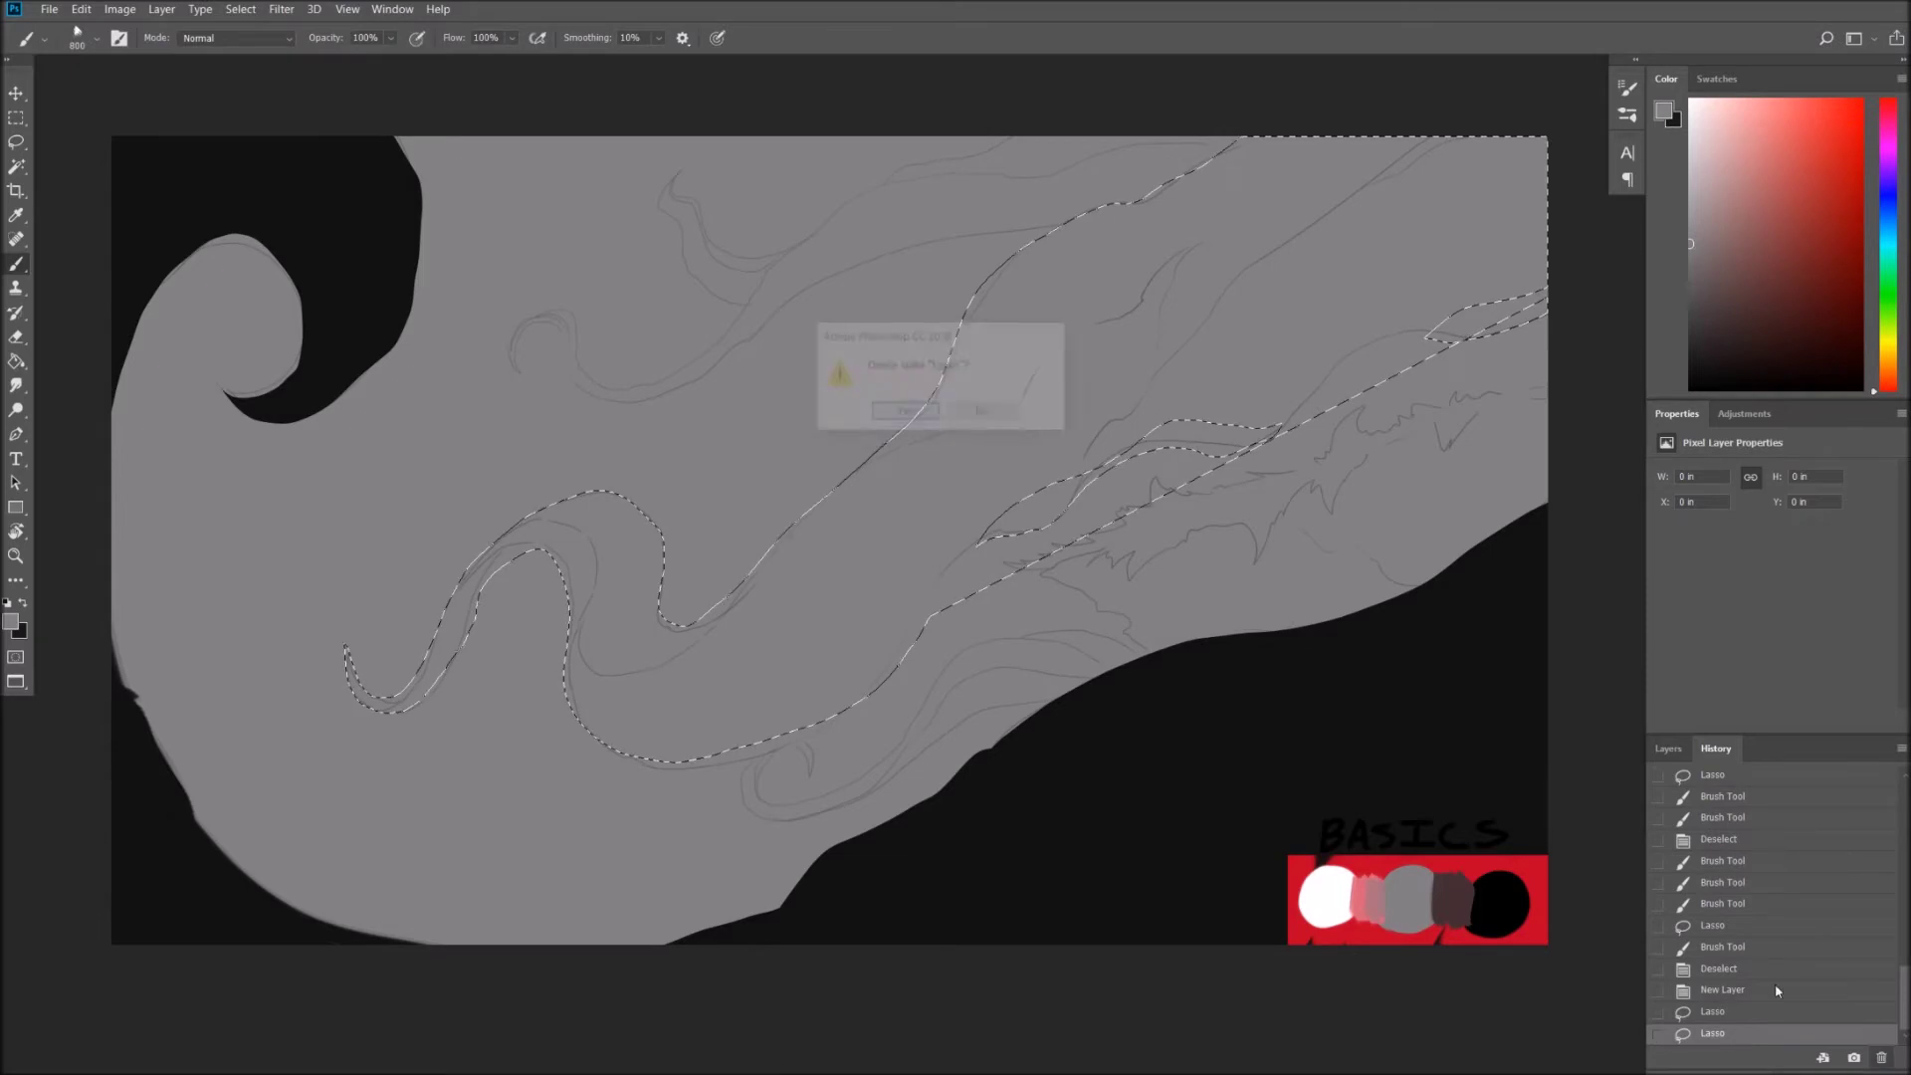
pyautogui.press('Return')
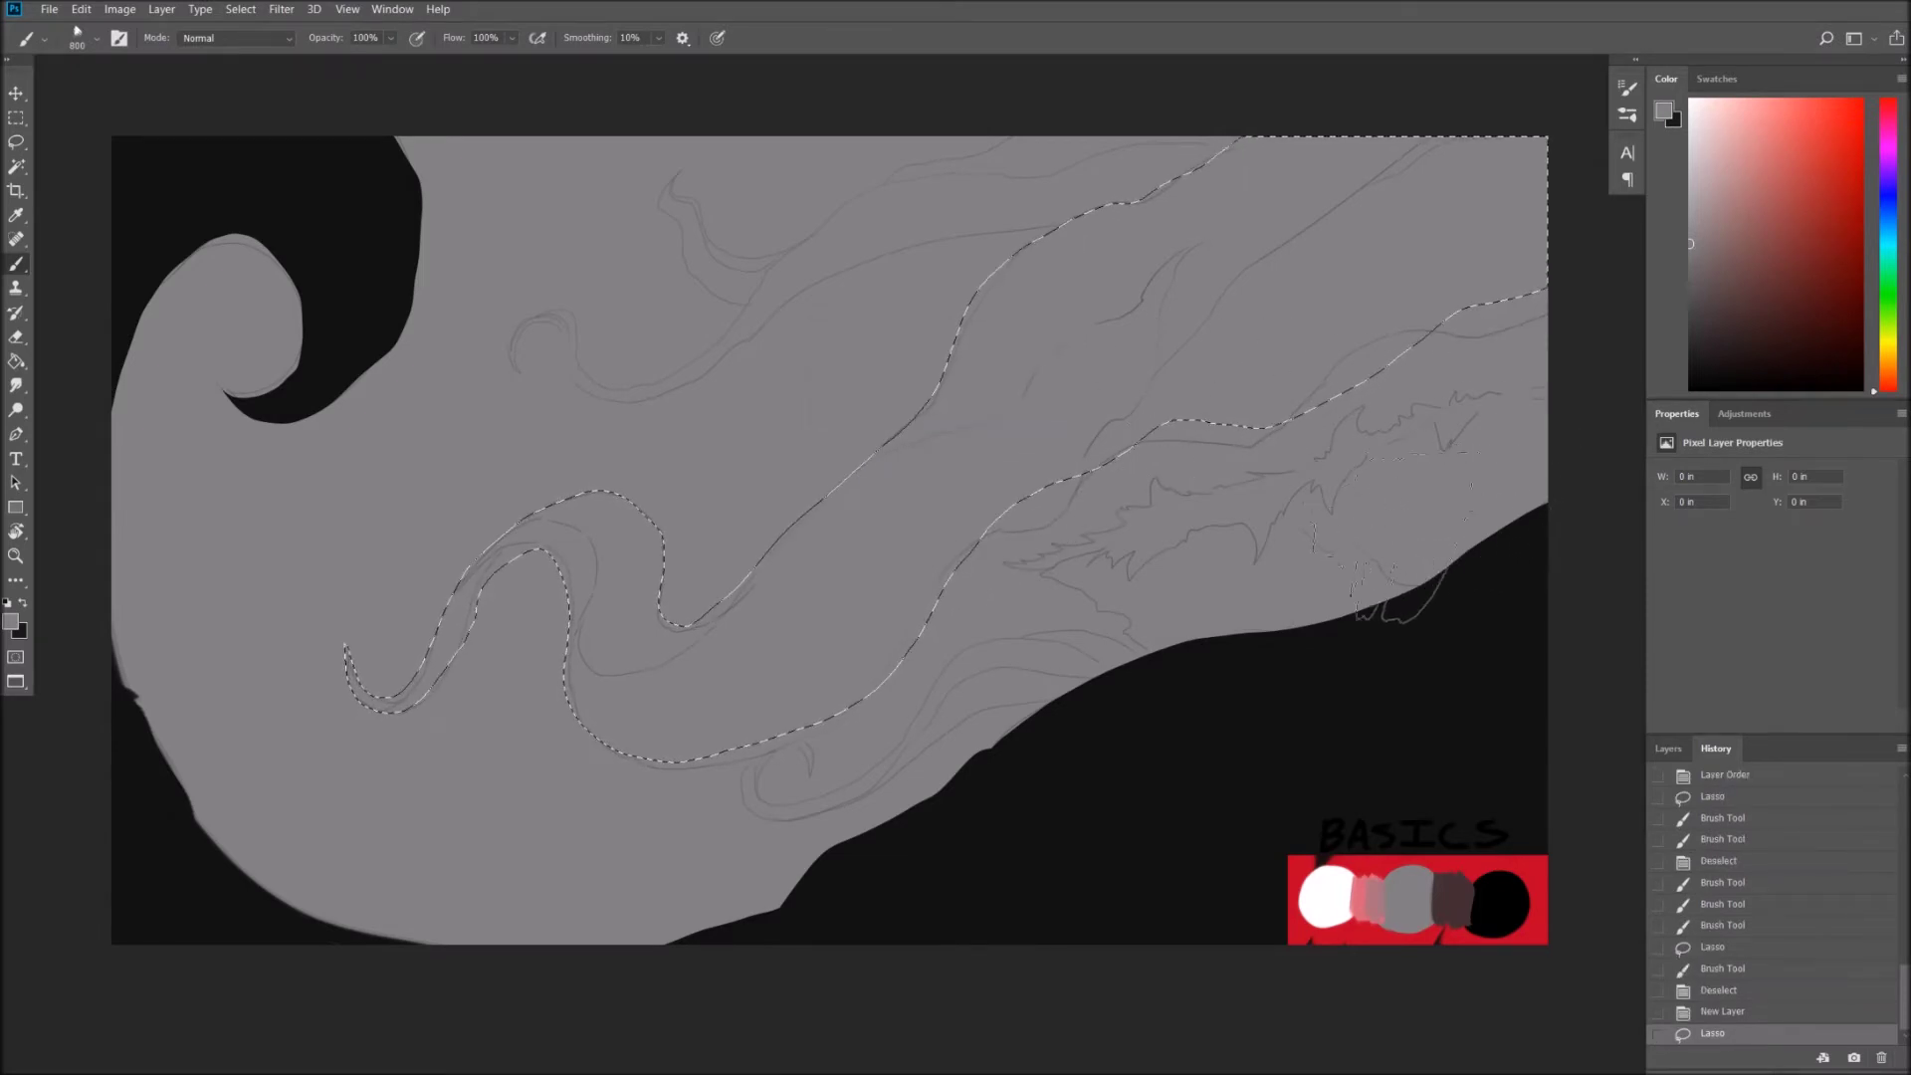
# Add the fur-line region to the selection and fill it with mid-grey on Layer 5.
pyautogui.press('l')
pyautogui.moveTo(935, 637); pyautogui.dragTo(1264, 413)
pyautogui.click(1668, 748)
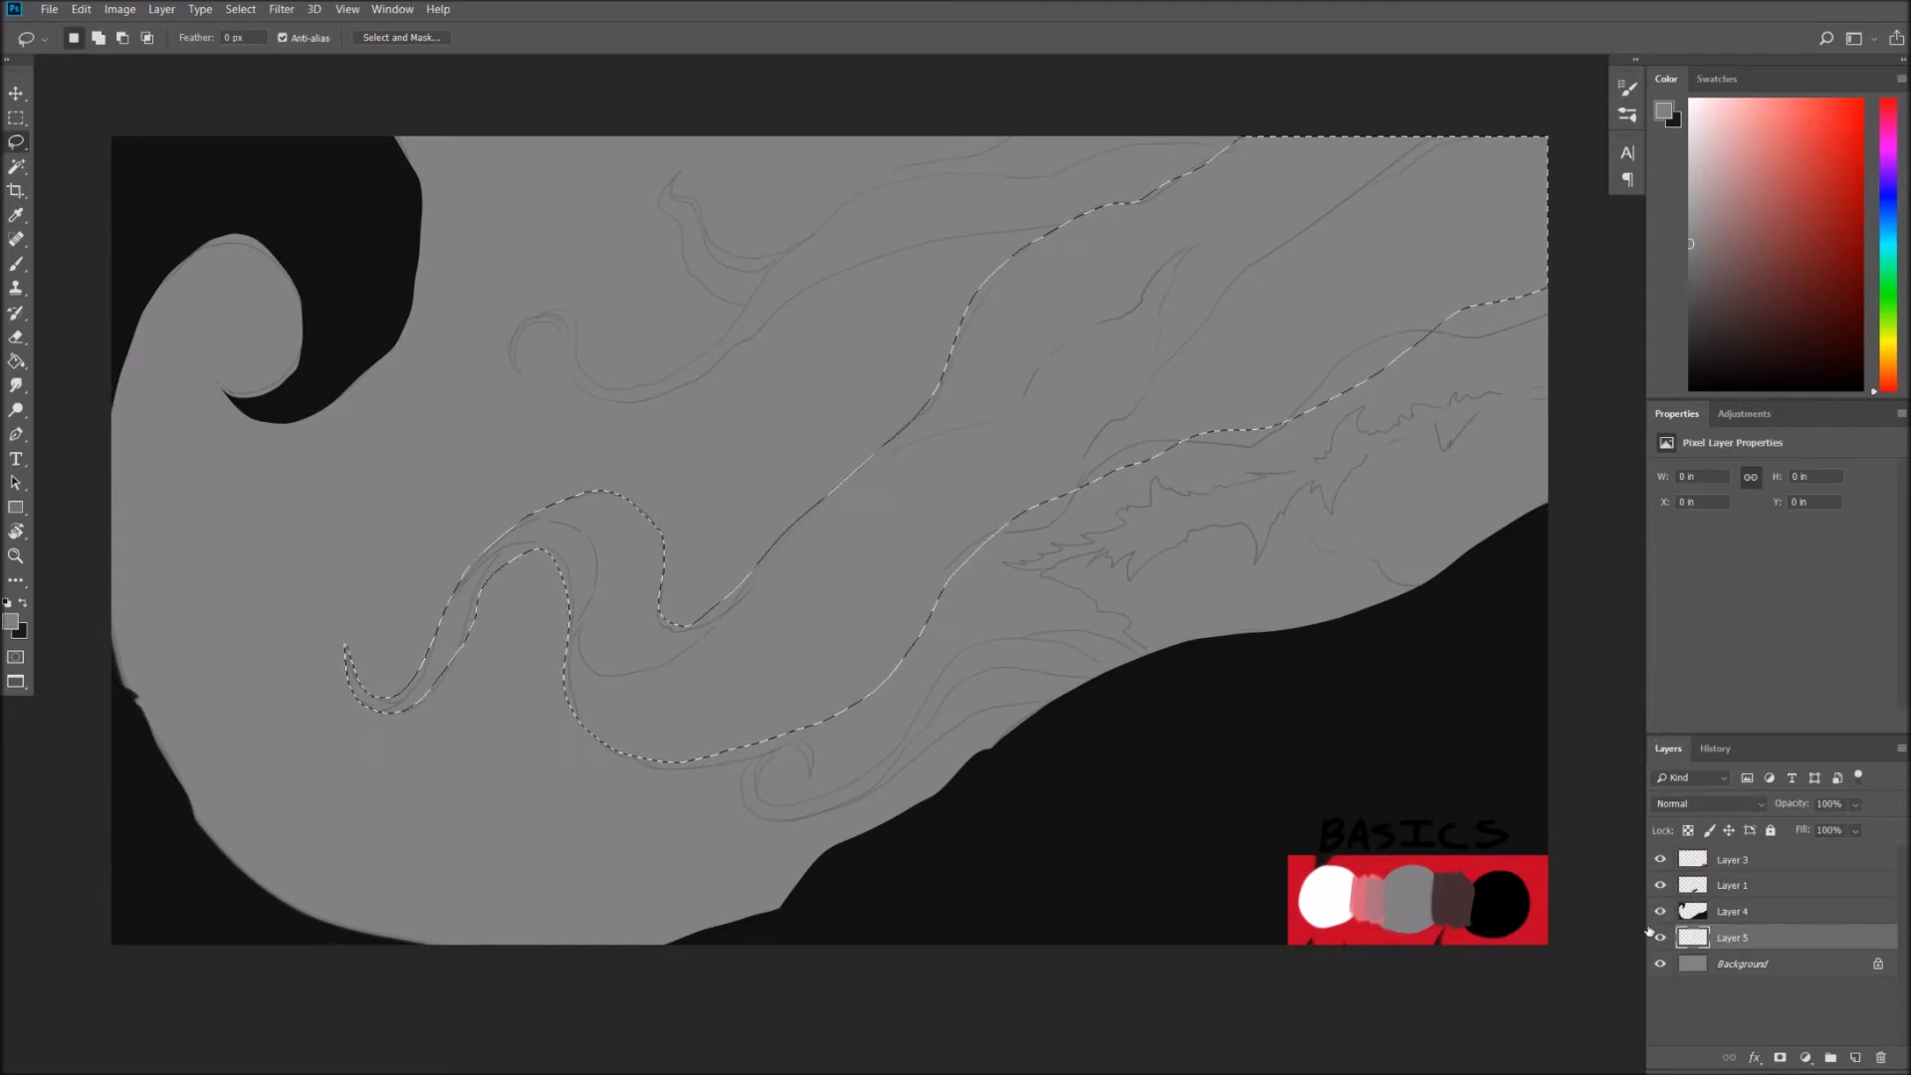
pyautogui.press('b')
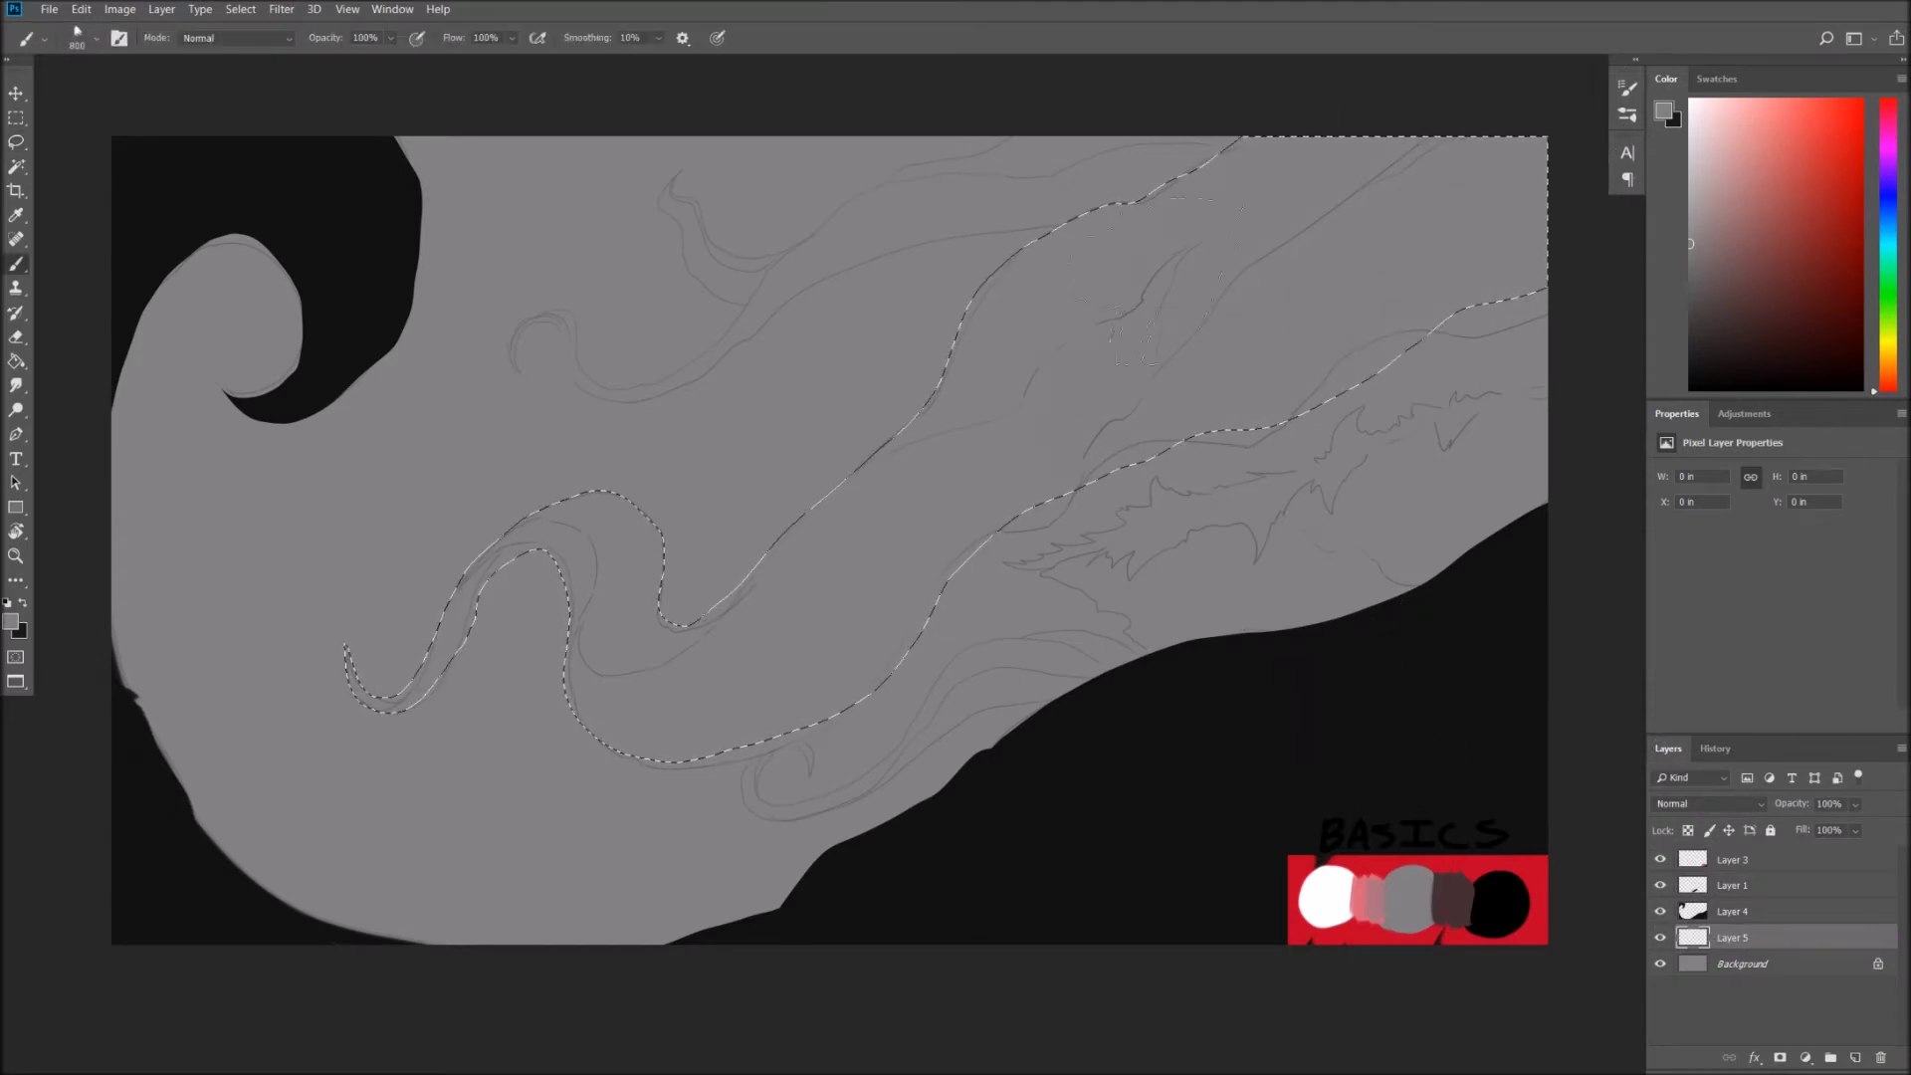
pyautogui.hotkey('alt', 'BackSpace')
pyautogui.hotkey('ctrl', 'd')
# Bucket-fill the Background with a paler grey and add Layer 6 above it.
pyautogui.hotkey('alt', '[')
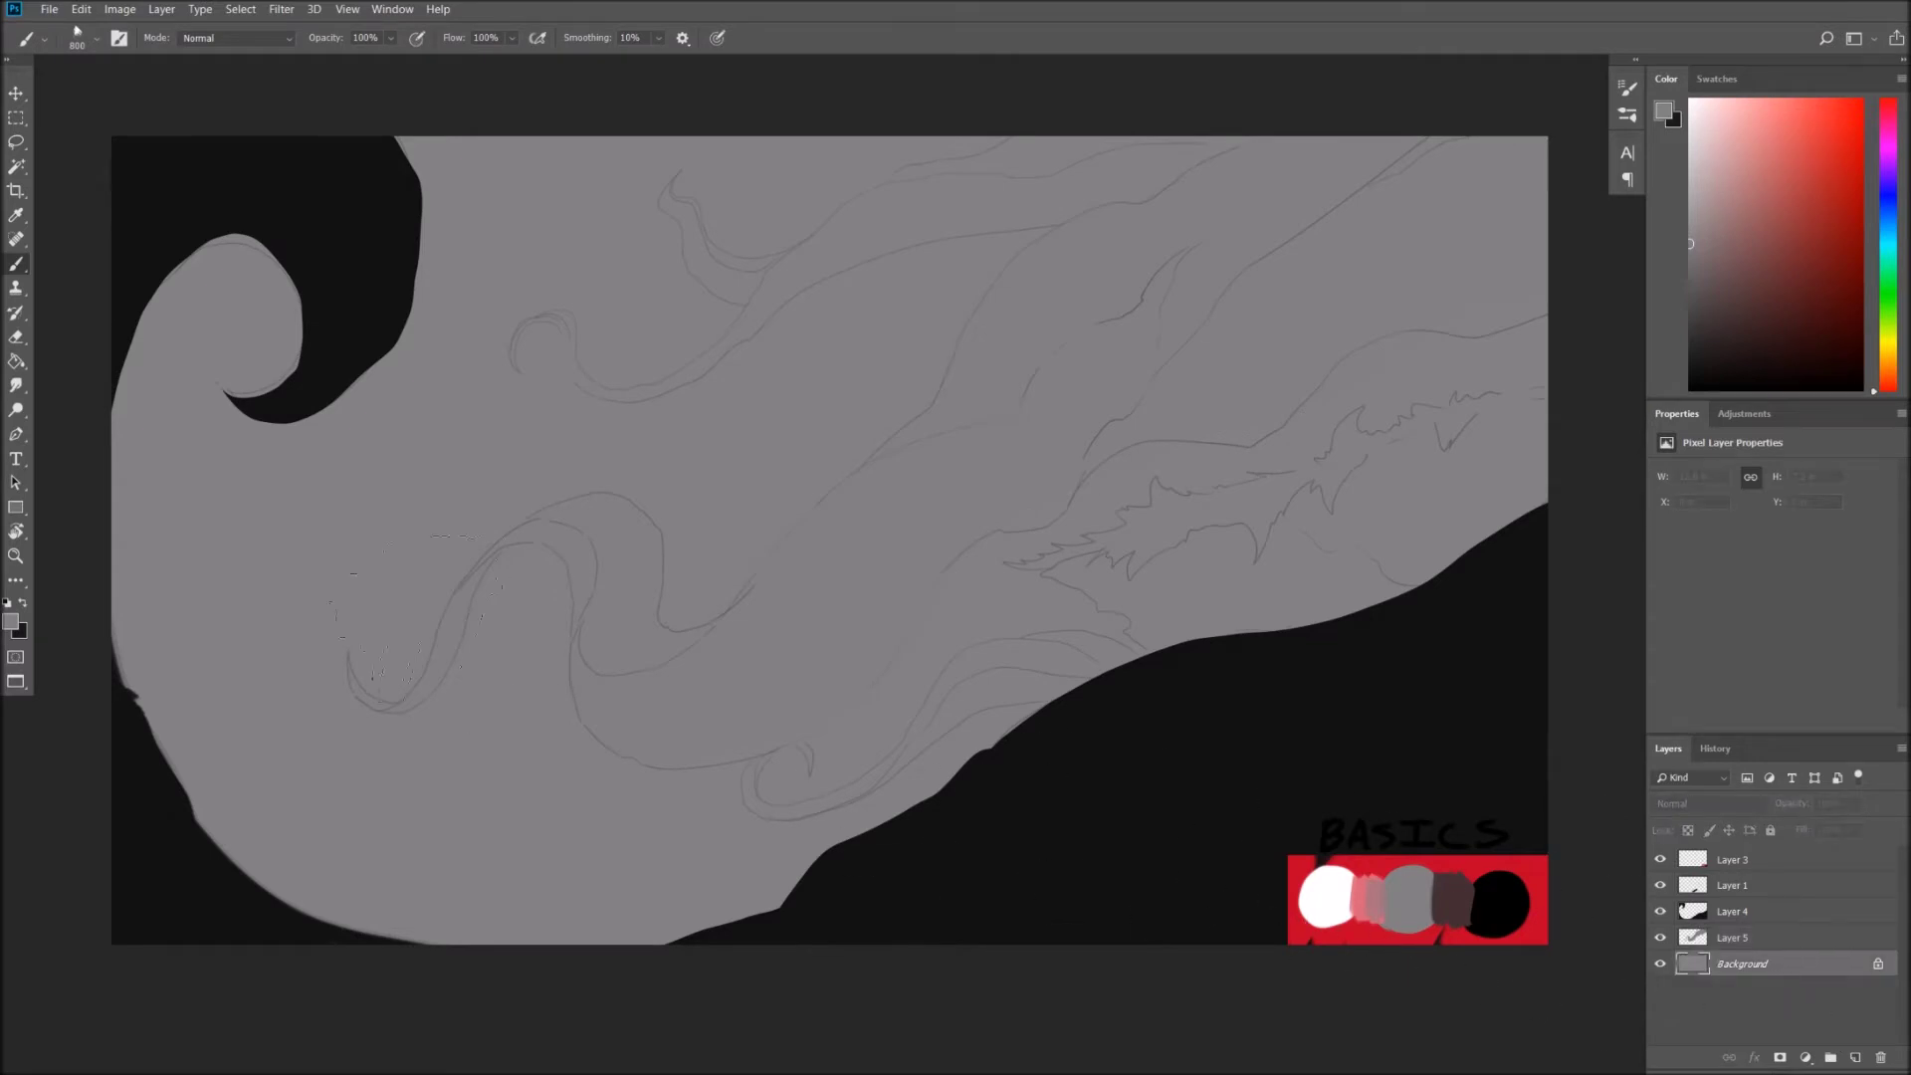
pyautogui.click(16, 362)
pyautogui.click(1689, 172)
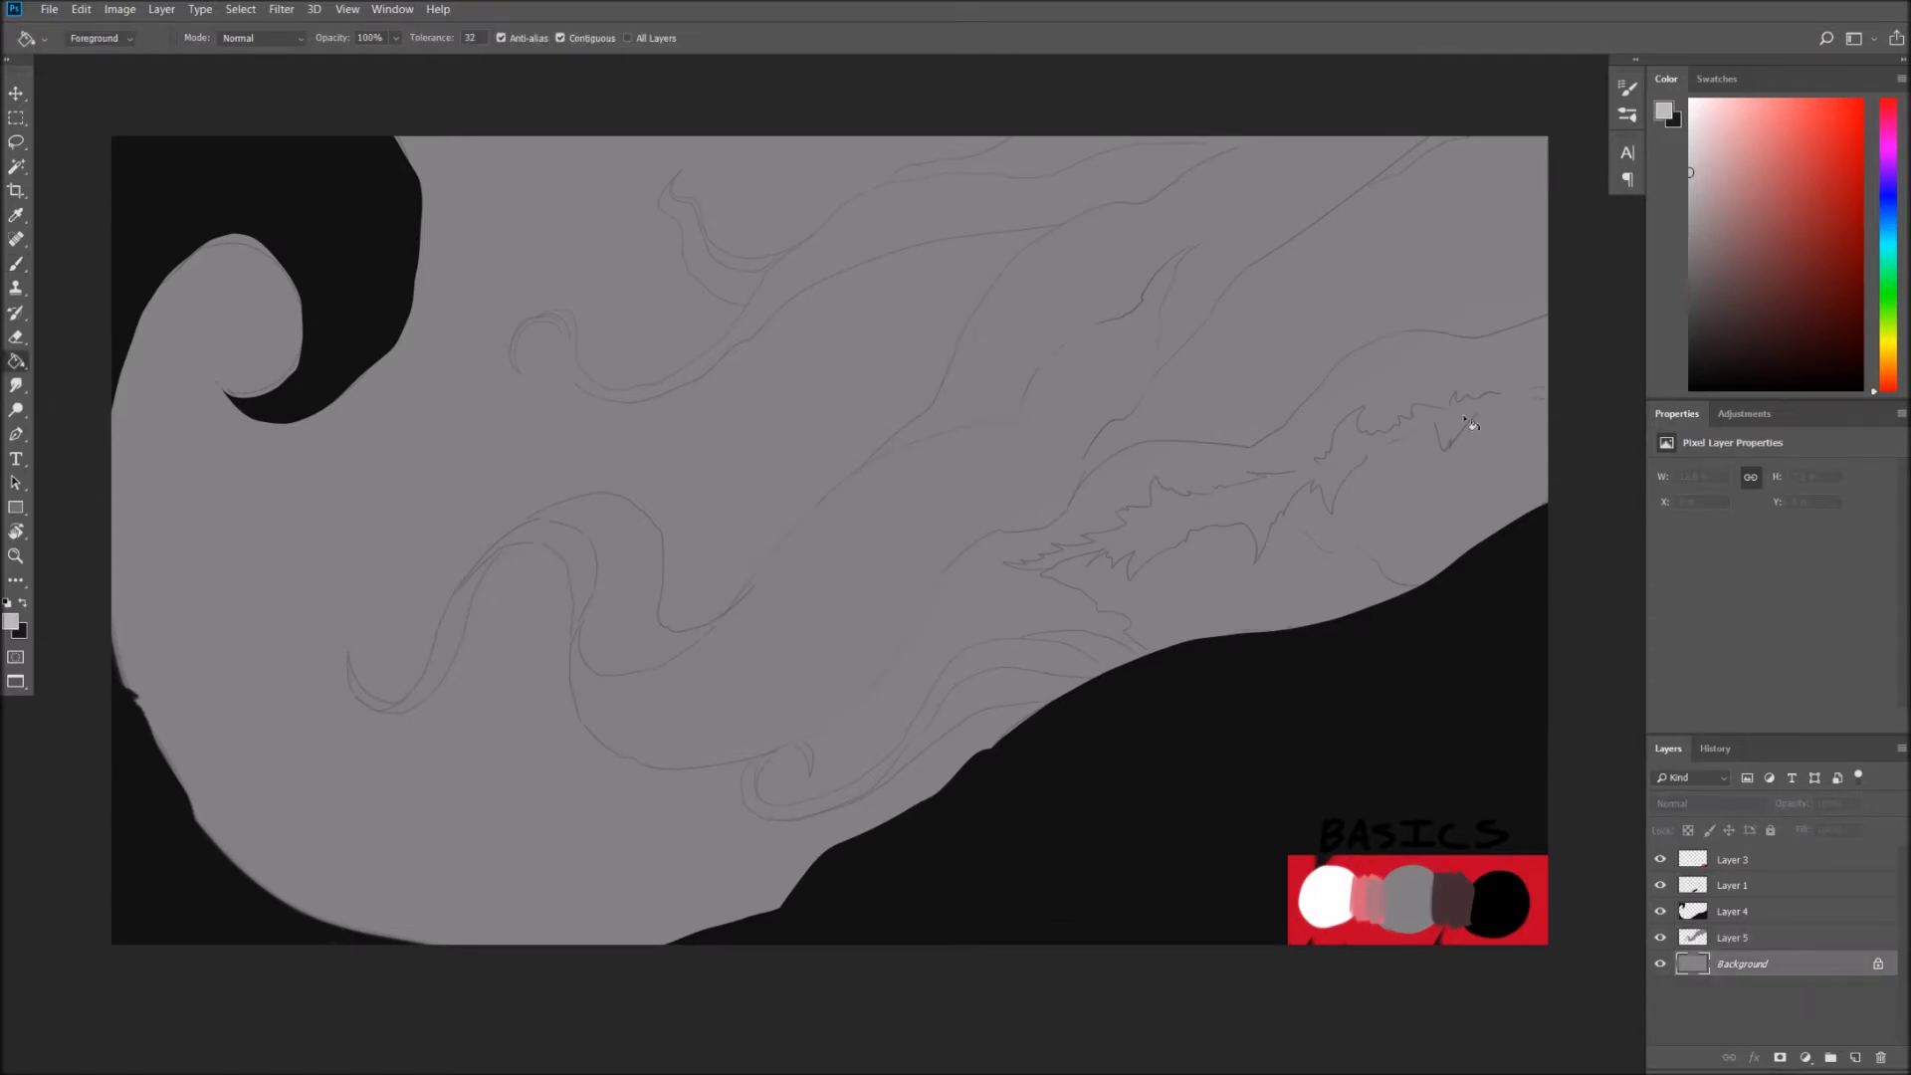
pyautogui.click(1427, 503)
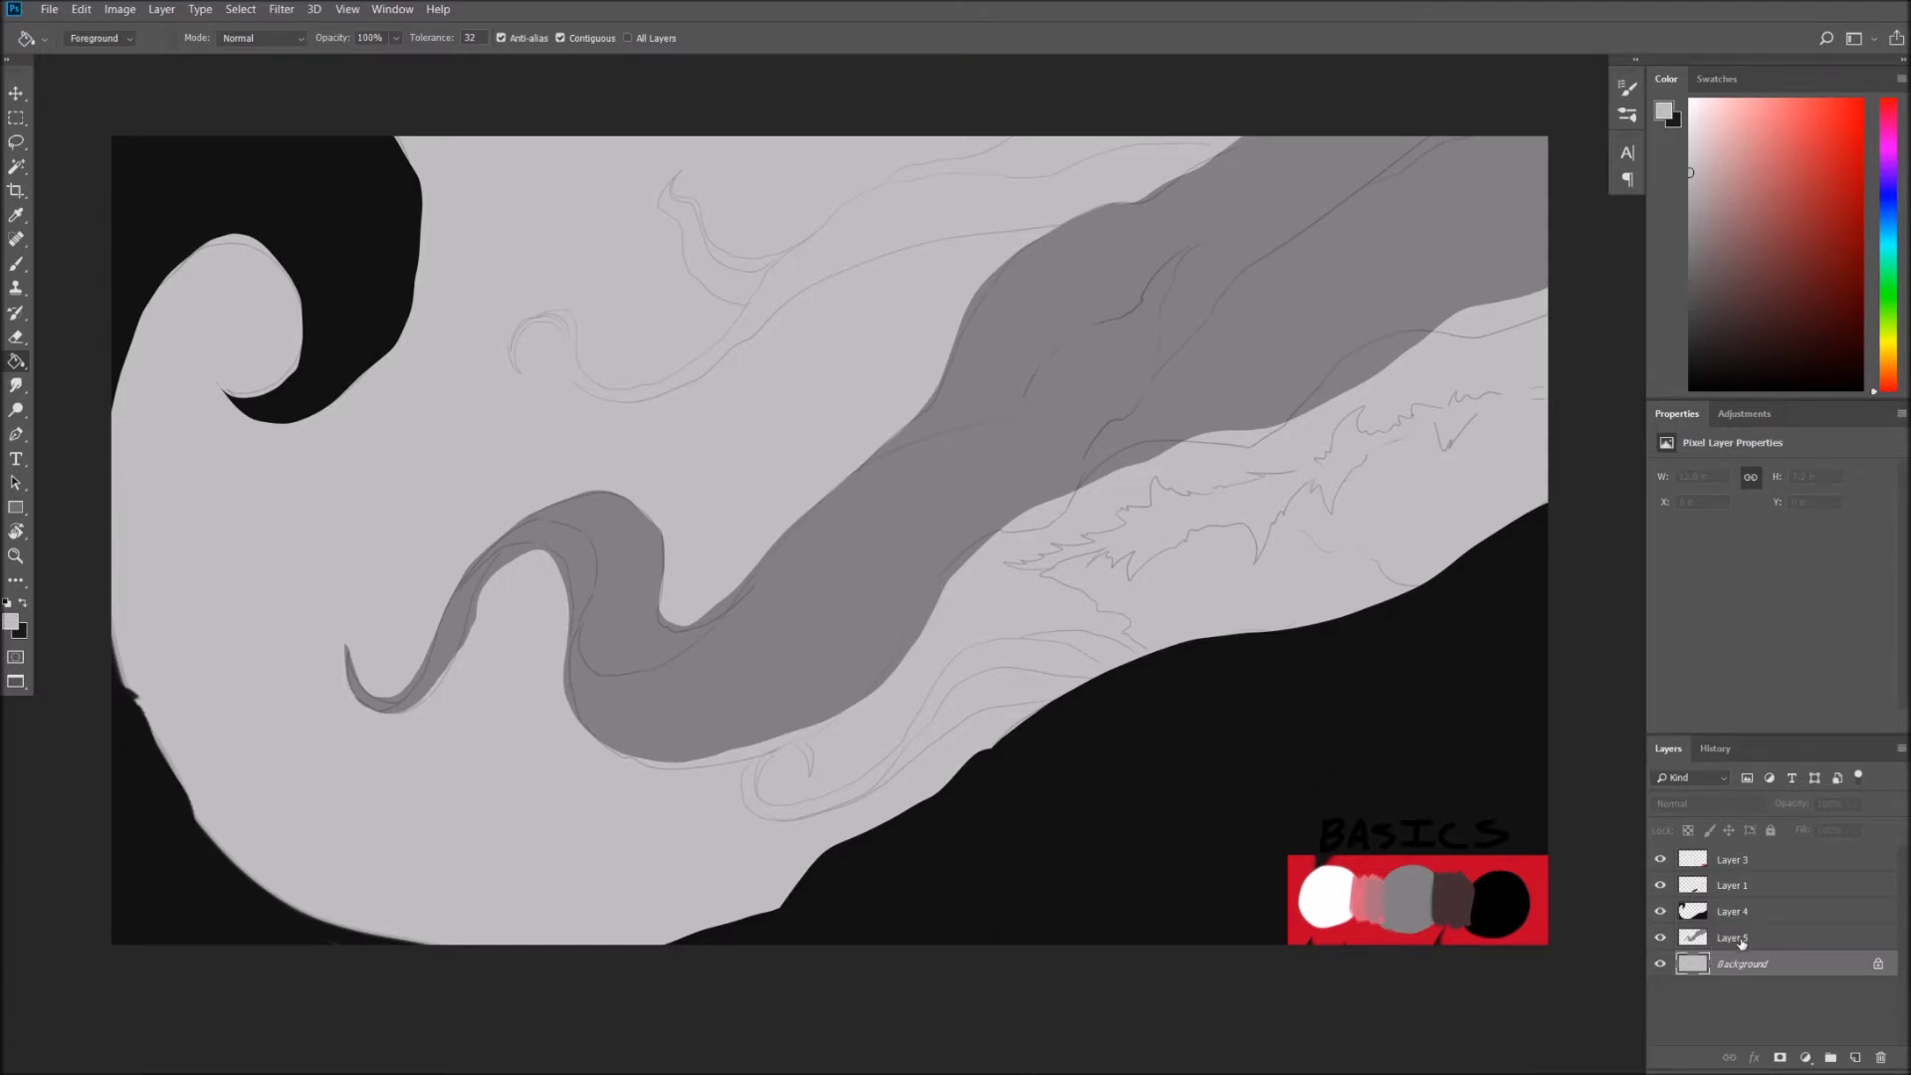
pyautogui.click(1857, 1059)
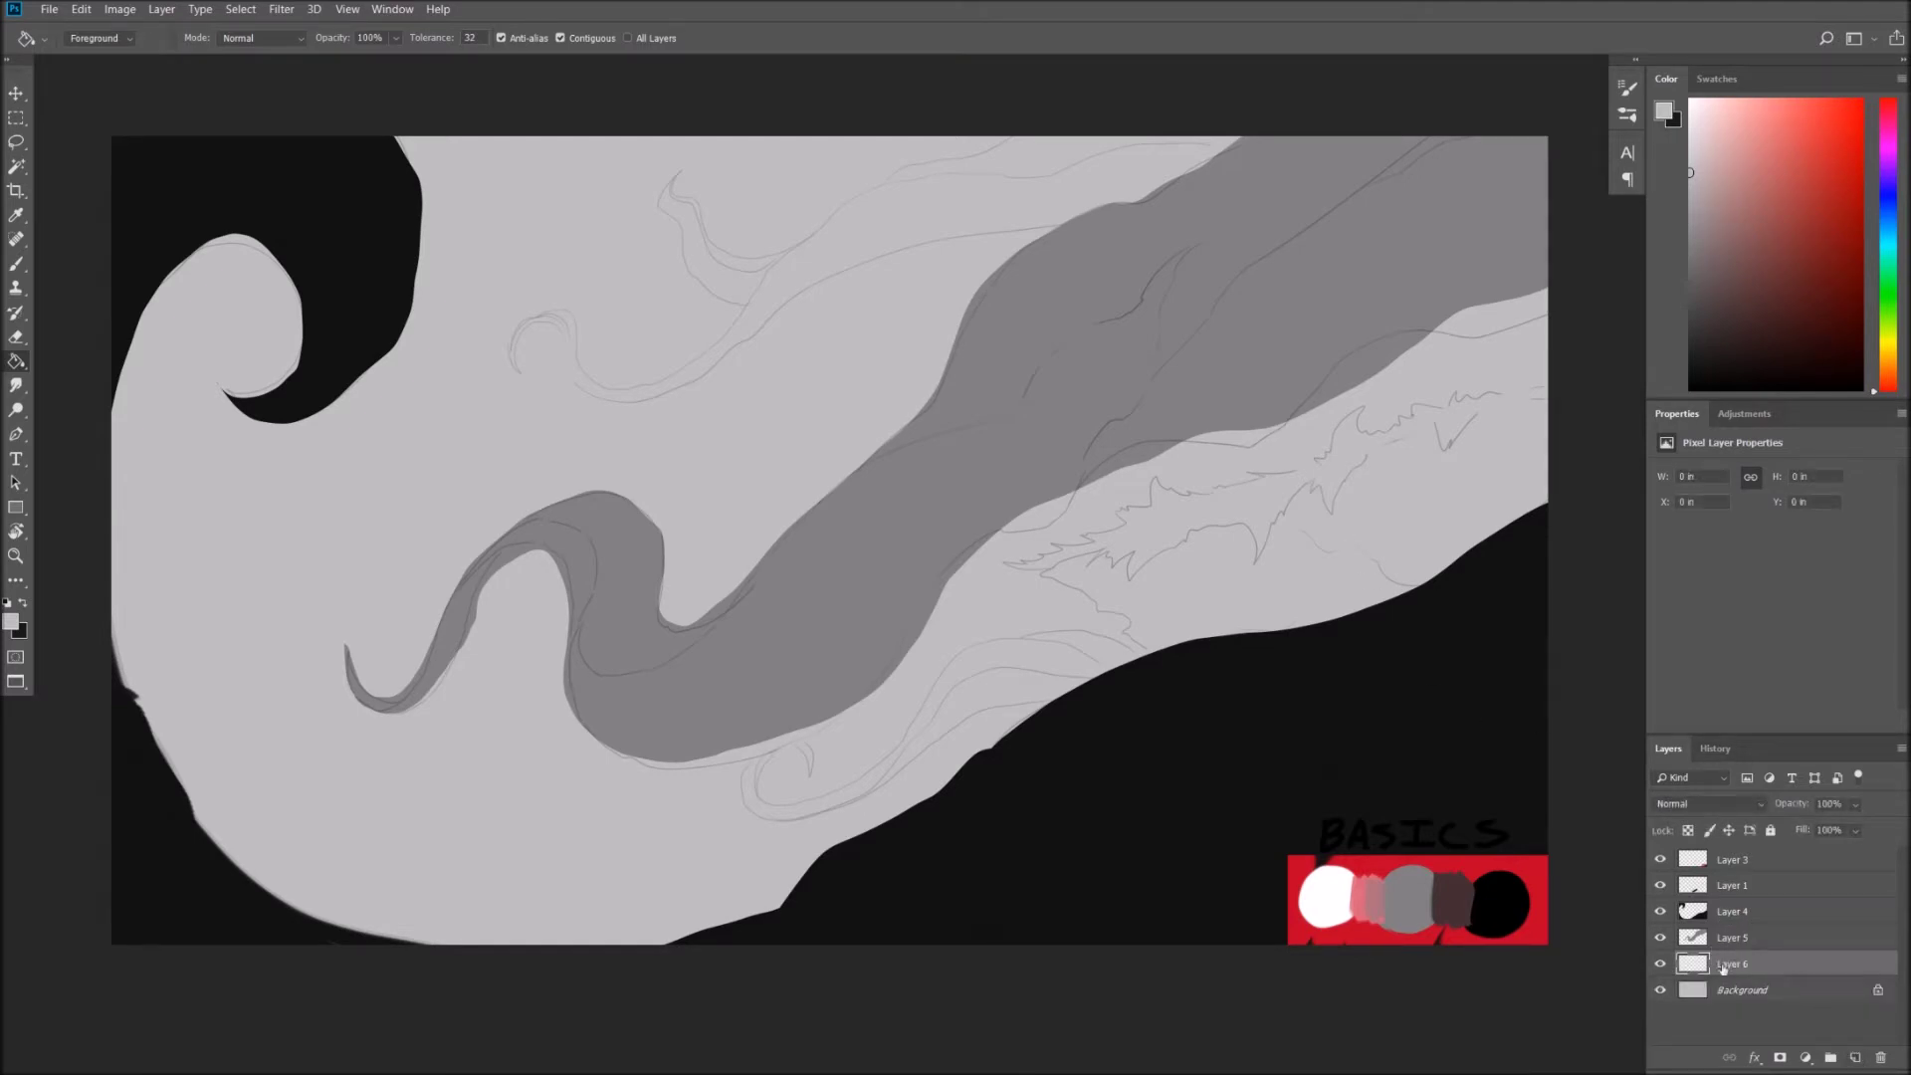
# Lasso the outline of the upper wispy branch near the top edge.
pyautogui.press('l')
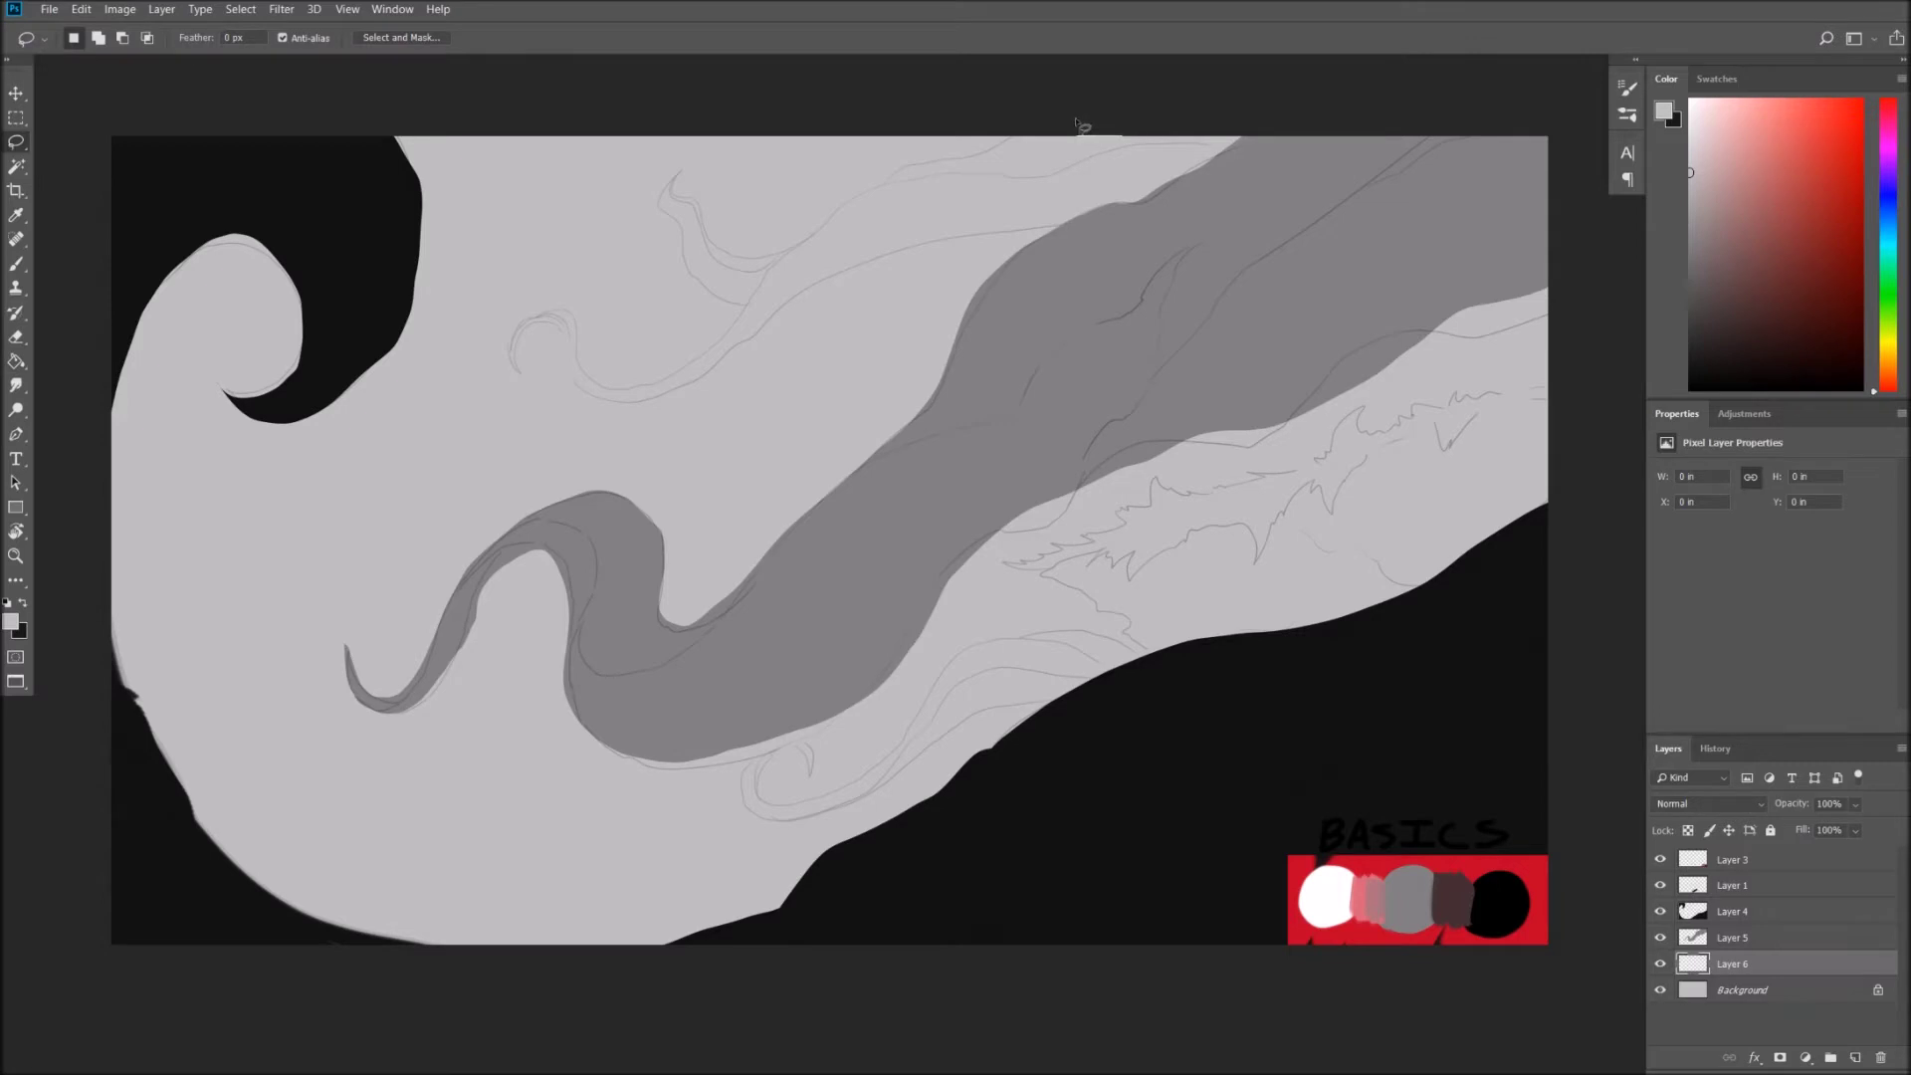
pyautogui.moveTo(1078, 123); pyautogui.dragTo(1340, 710)
pyautogui.press('Return')
pyautogui.moveTo(1003, 139); pyautogui.dragTo(872, 191)
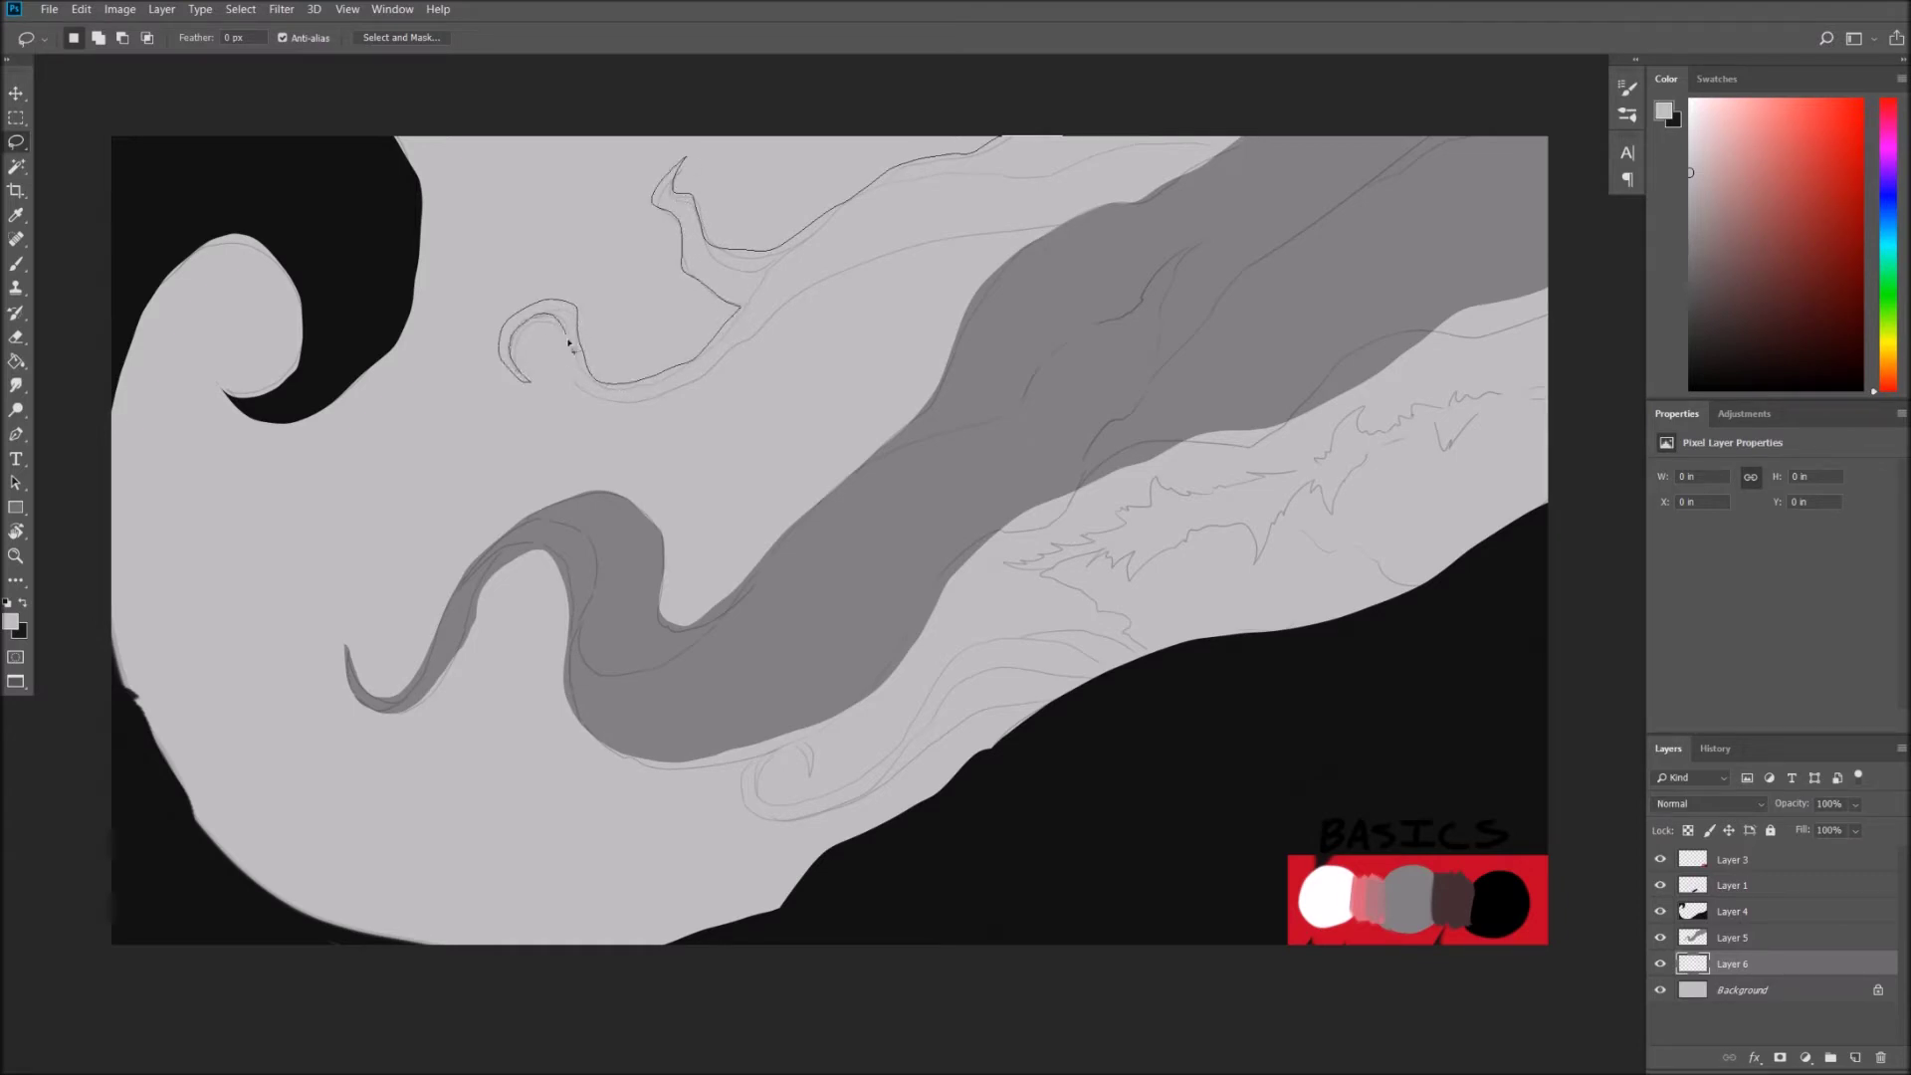
pyautogui.moveTo(639, 410)
pyautogui.mouseDown()
pyautogui.moveTo(781, 357)
pyautogui.moveTo(873, 277)
pyautogui.mouseUp()
pyautogui.press('shift')
pyautogui.moveTo(1097, 216)
pyautogui.mouseDown()
pyautogui.moveTo(1224, 136)
pyautogui.moveTo(1246, 214)
pyautogui.moveTo(1315, 137)
pyautogui.mouseUp()
# Paint the selected wisp white, then go over it in light grey.
pyautogui.press('b')
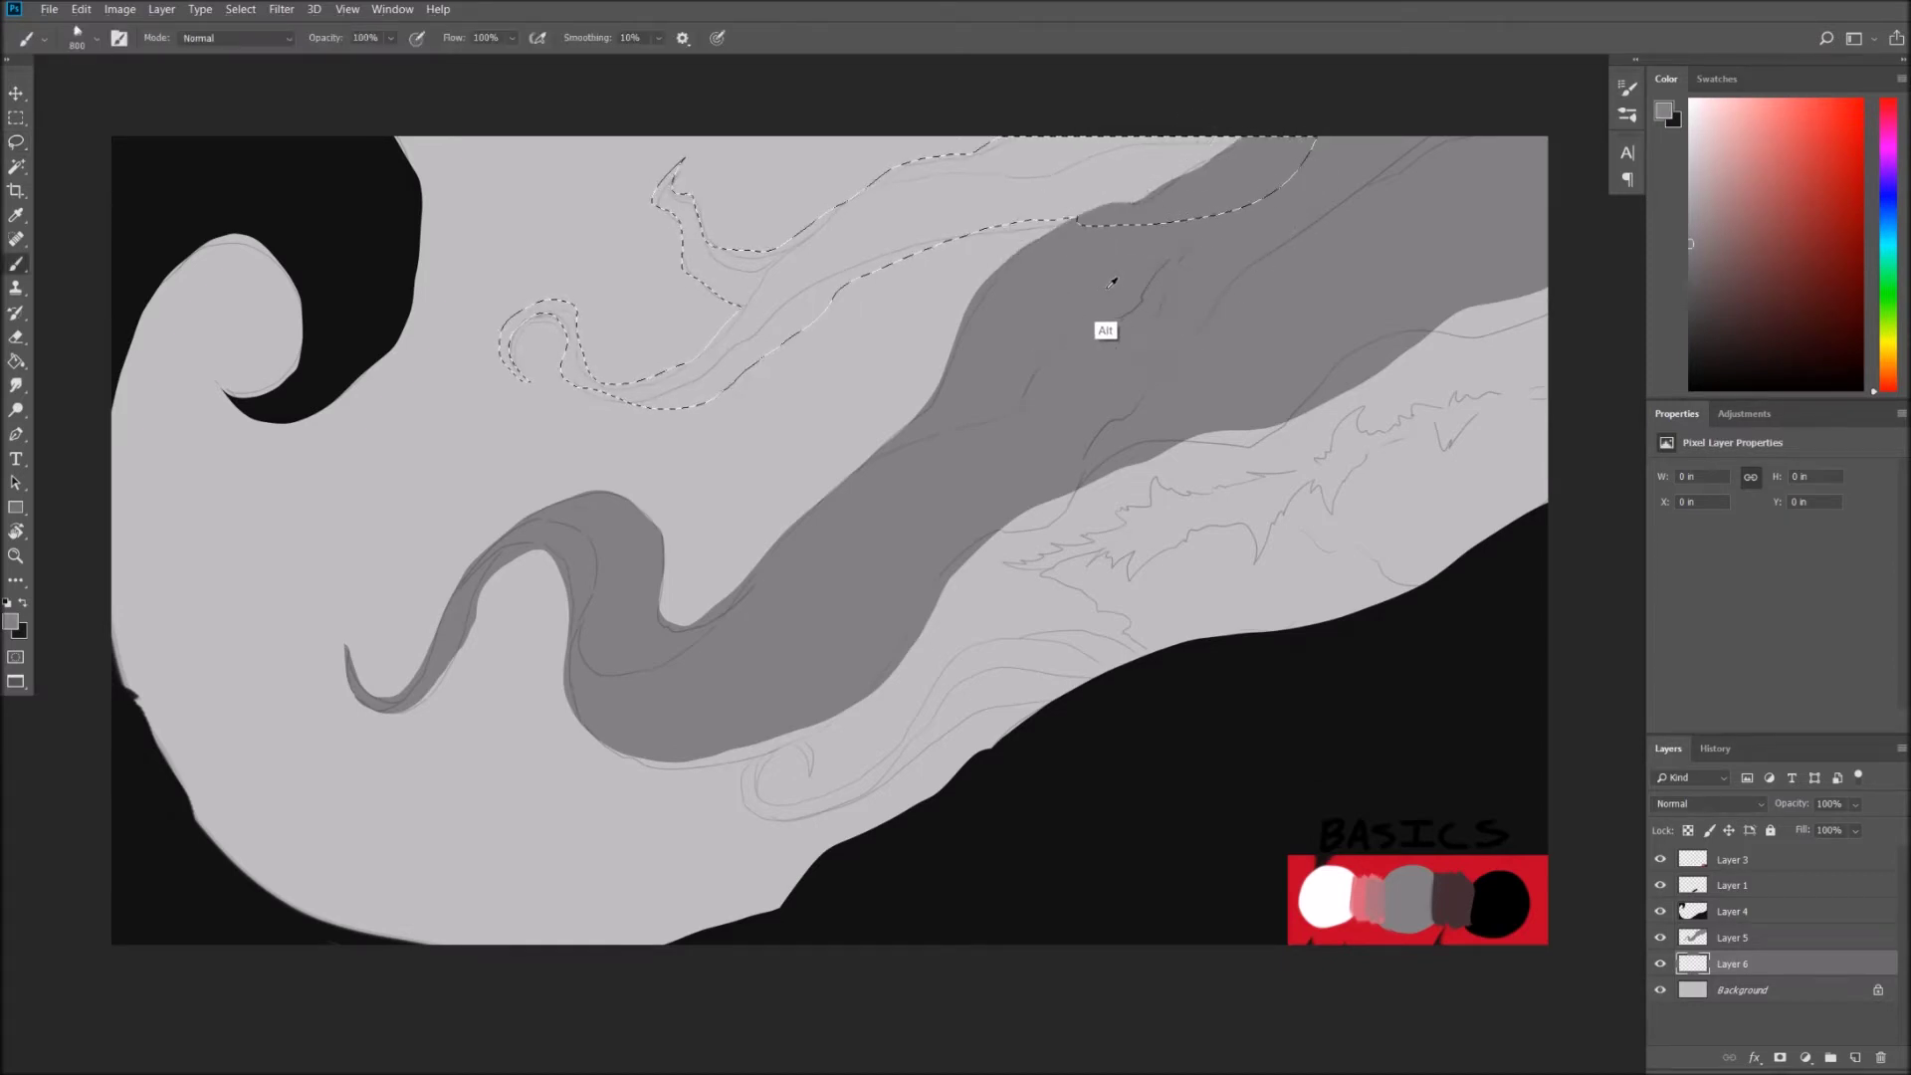
pyautogui.click(1681, 177)
pyautogui.click(1701, 152)
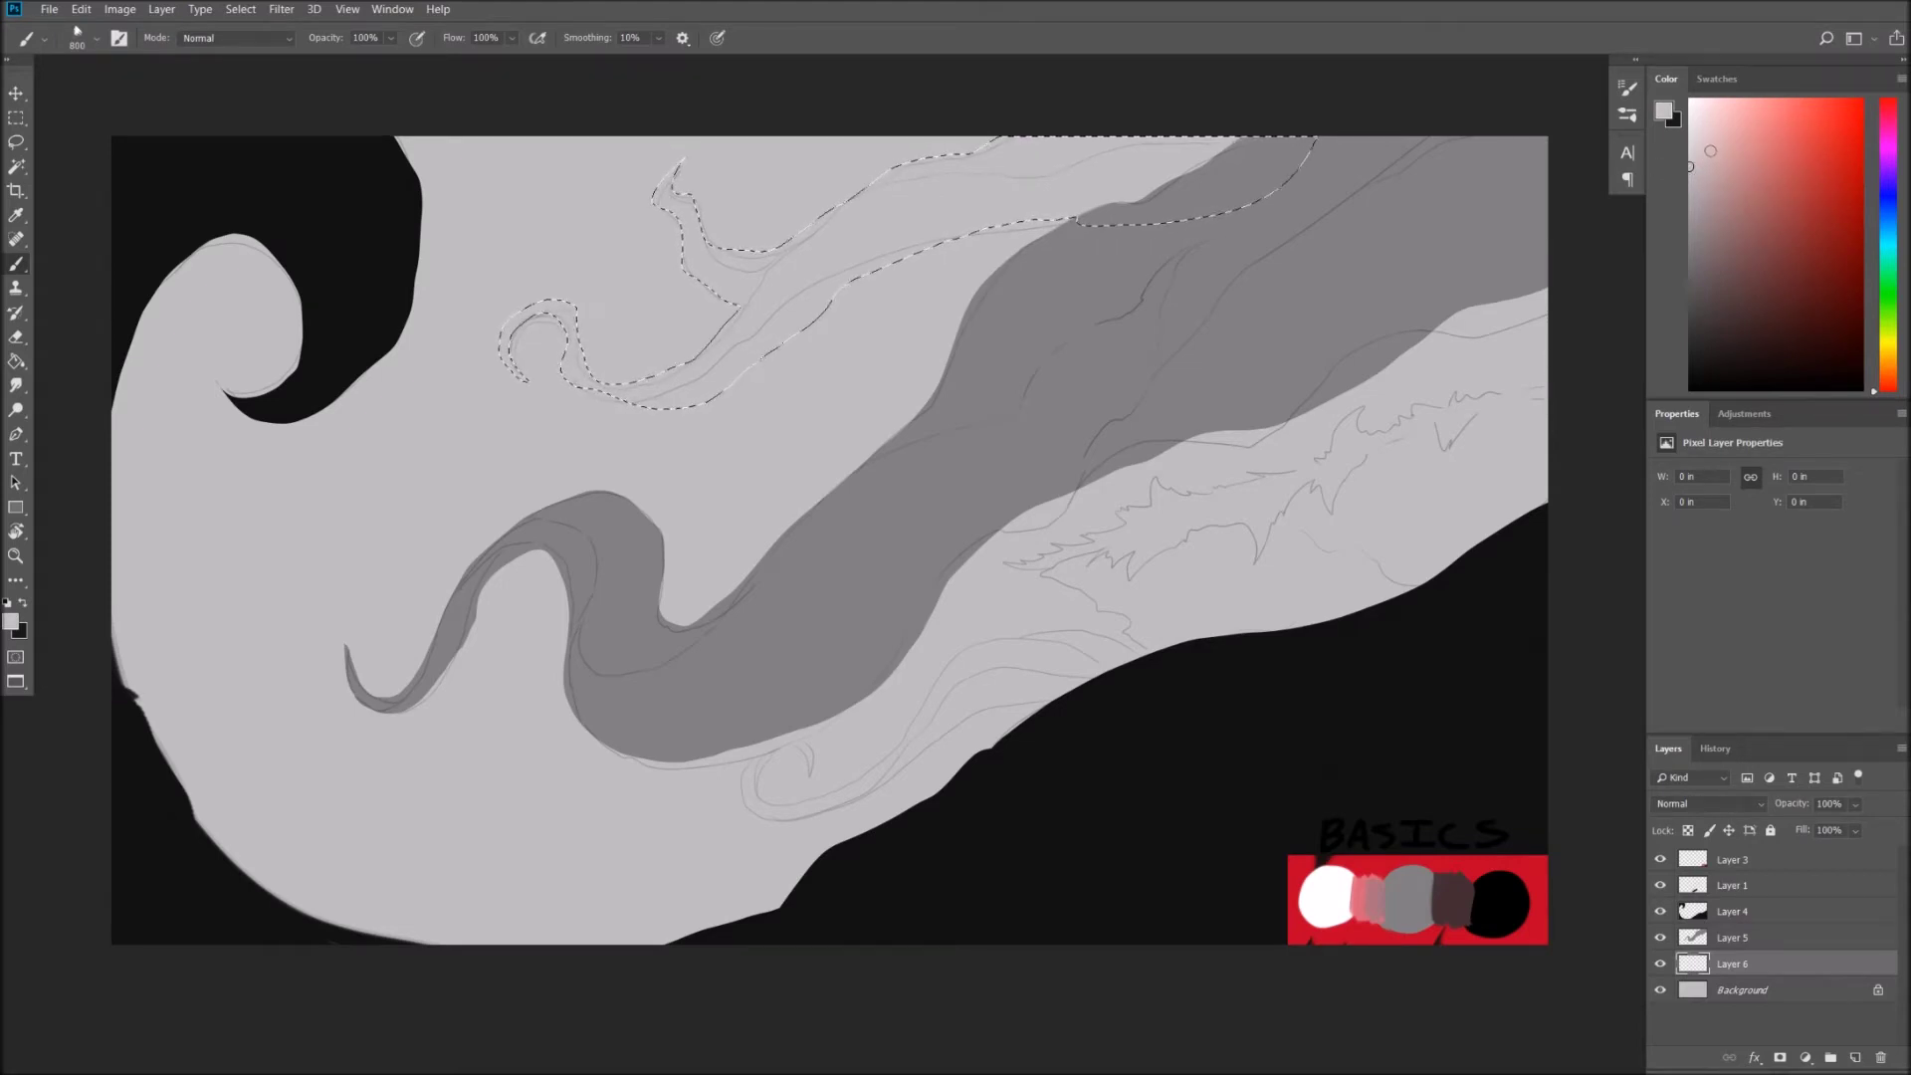
pyautogui.click(1689, 99)
pyautogui.moveTo(1423, 199); pyautogui.dragTo(866, 261)
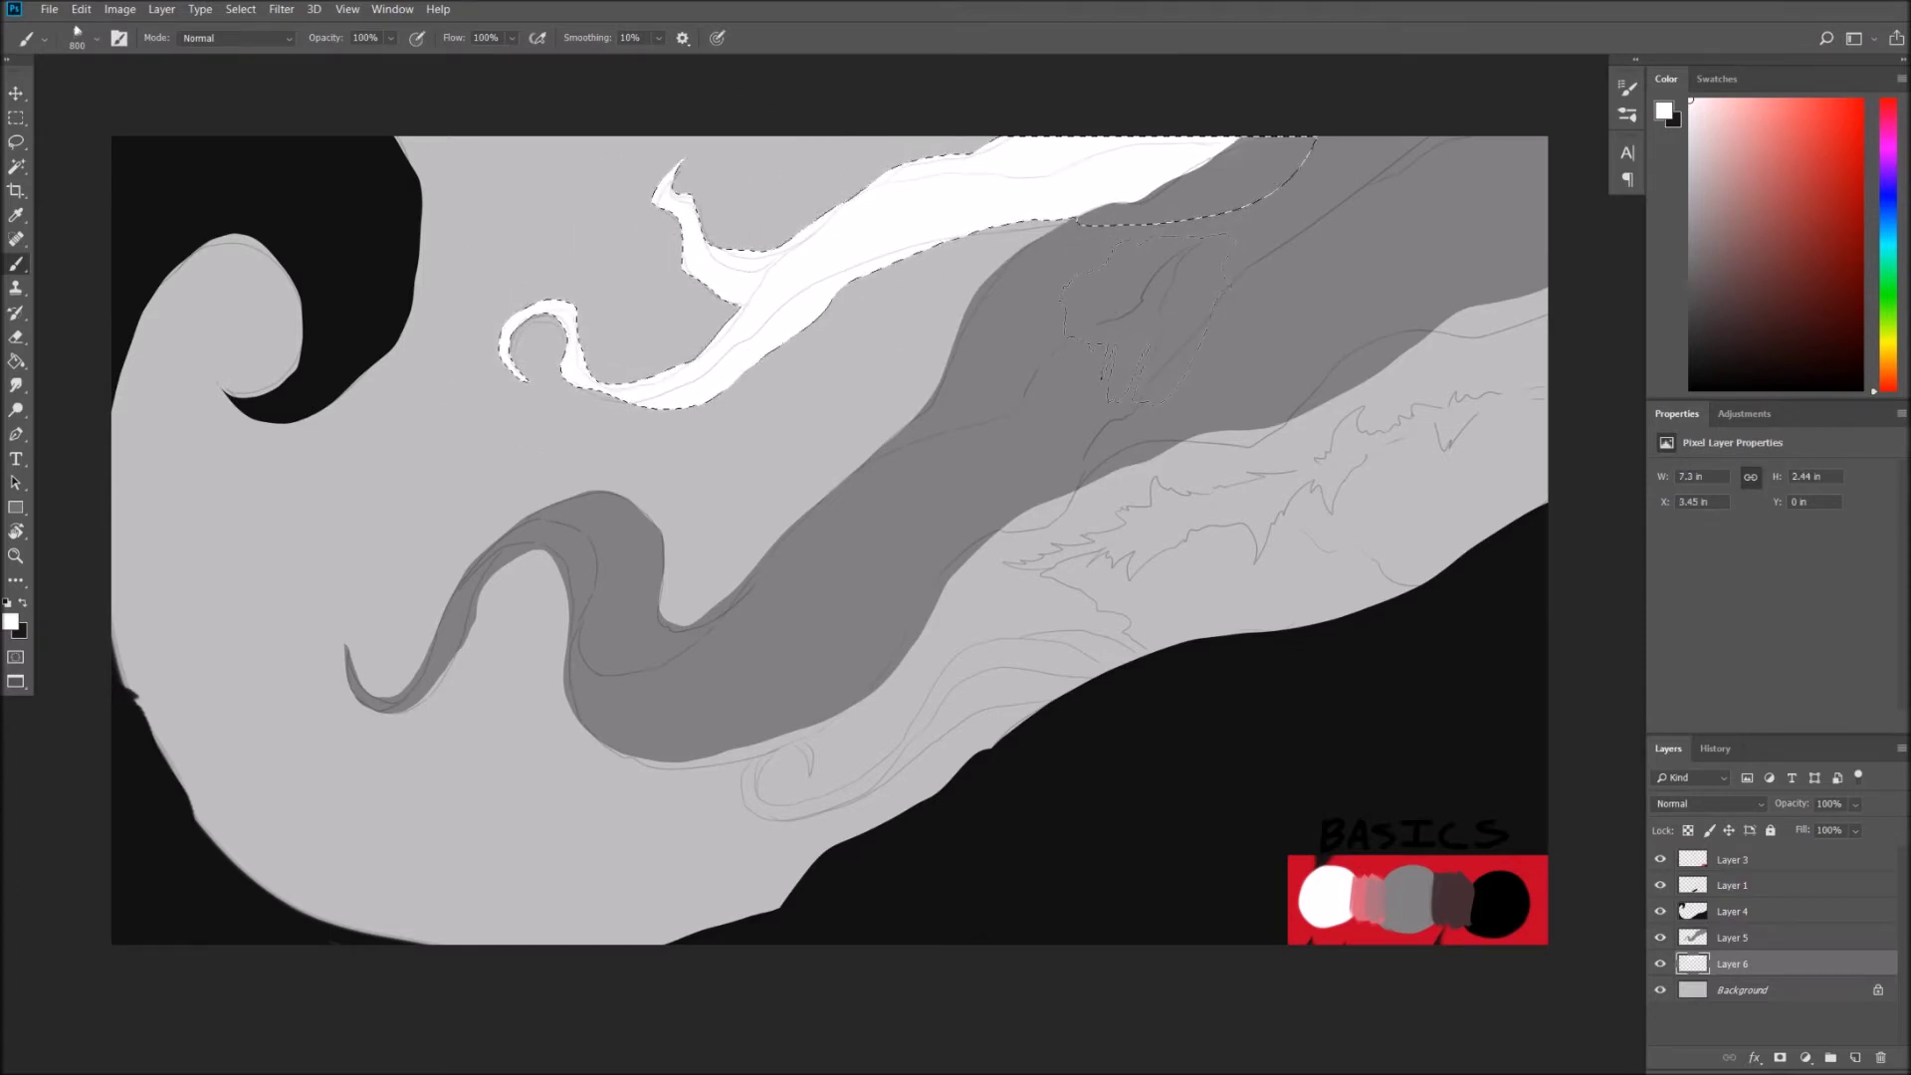
pyautogui.click(1702, 130)
pyautogui.moveTo(1703, 130); pyautogui.dragTo(1670, 162)
pyautogui.moveTo(1045, 269); pyautogui.dragTo(1104, 388)
pyautogui.moveTo(1194, 159); pyautogui.dragTo(557, 359)
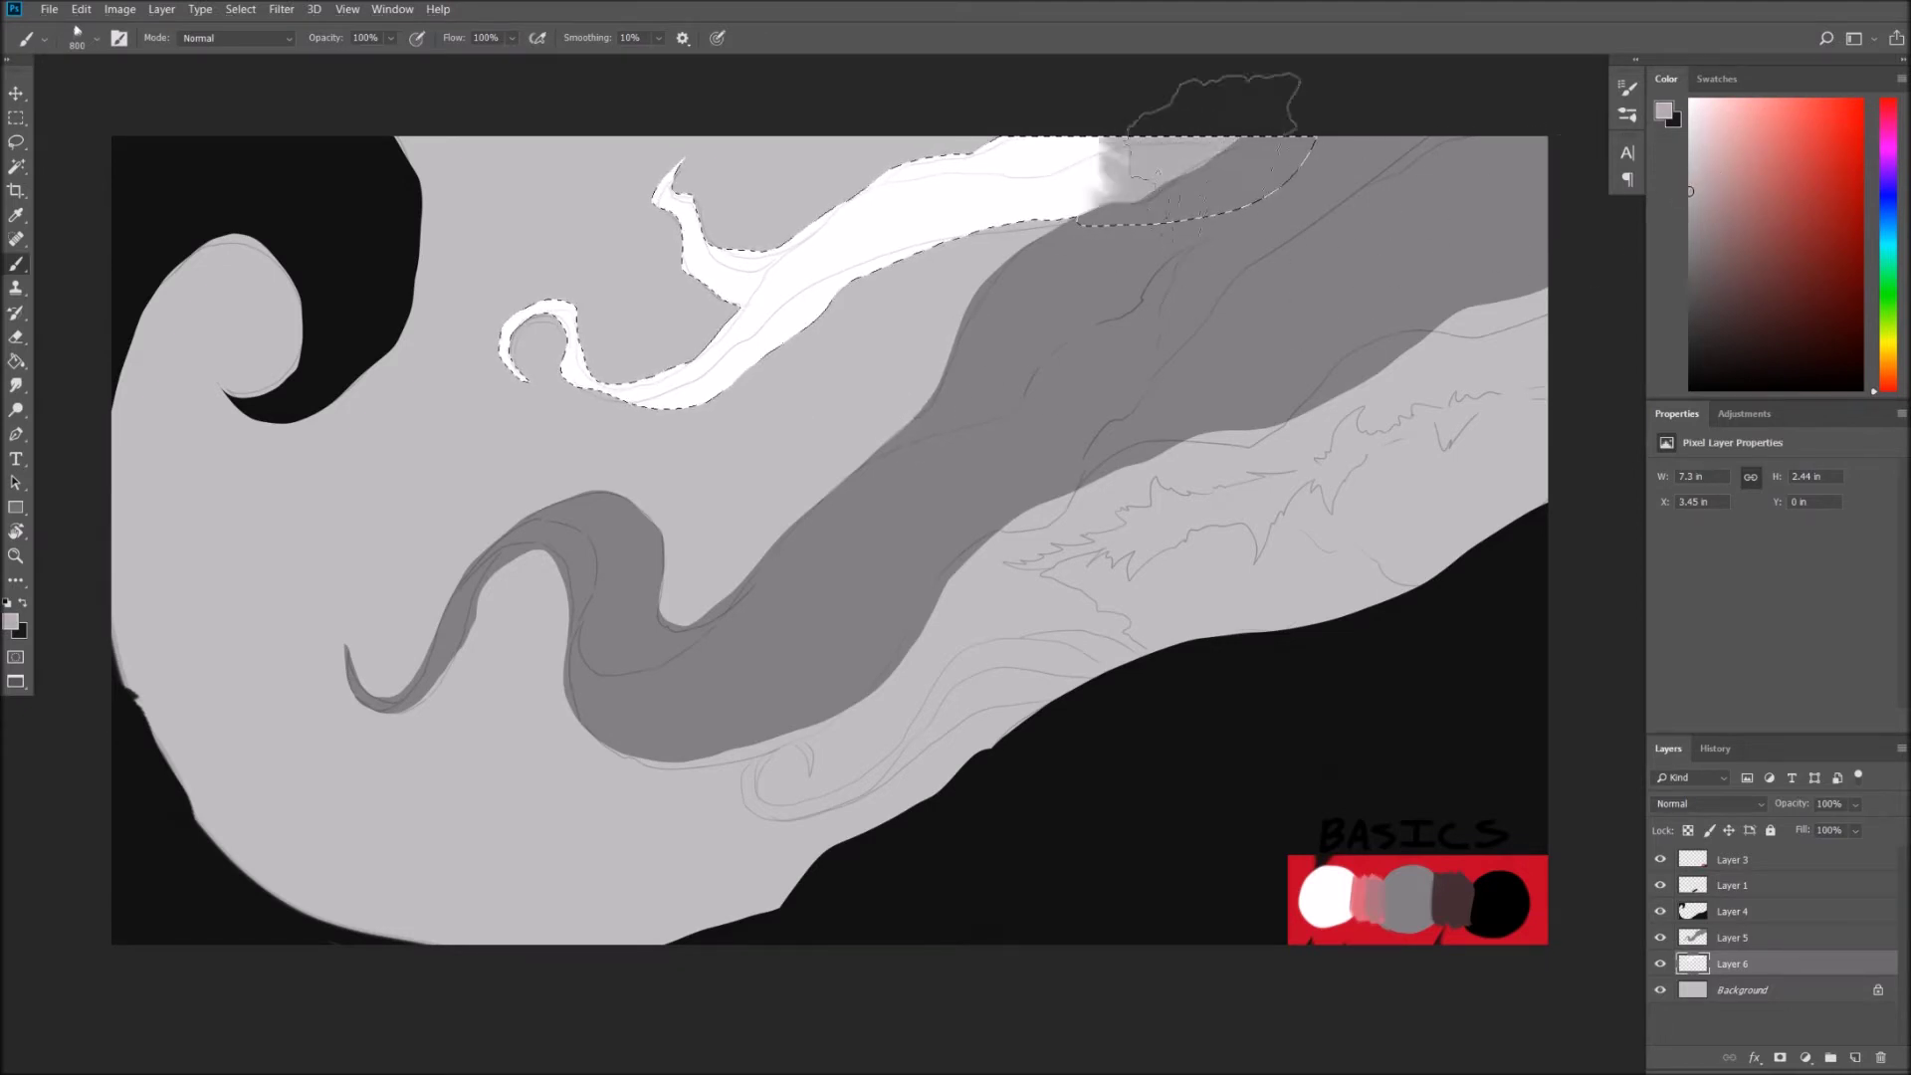
# Deselect and add Layer 7 clipped to the band's Layer 5.
pyautogui.hotkey('ctrl', 'd')
pyautogui.click(1758, 941)
pyautogui.hotkey('ctrl', 'shift', 'alt', 'n')
pyautogui.hotkey('ctrl', 'alt', 'g')
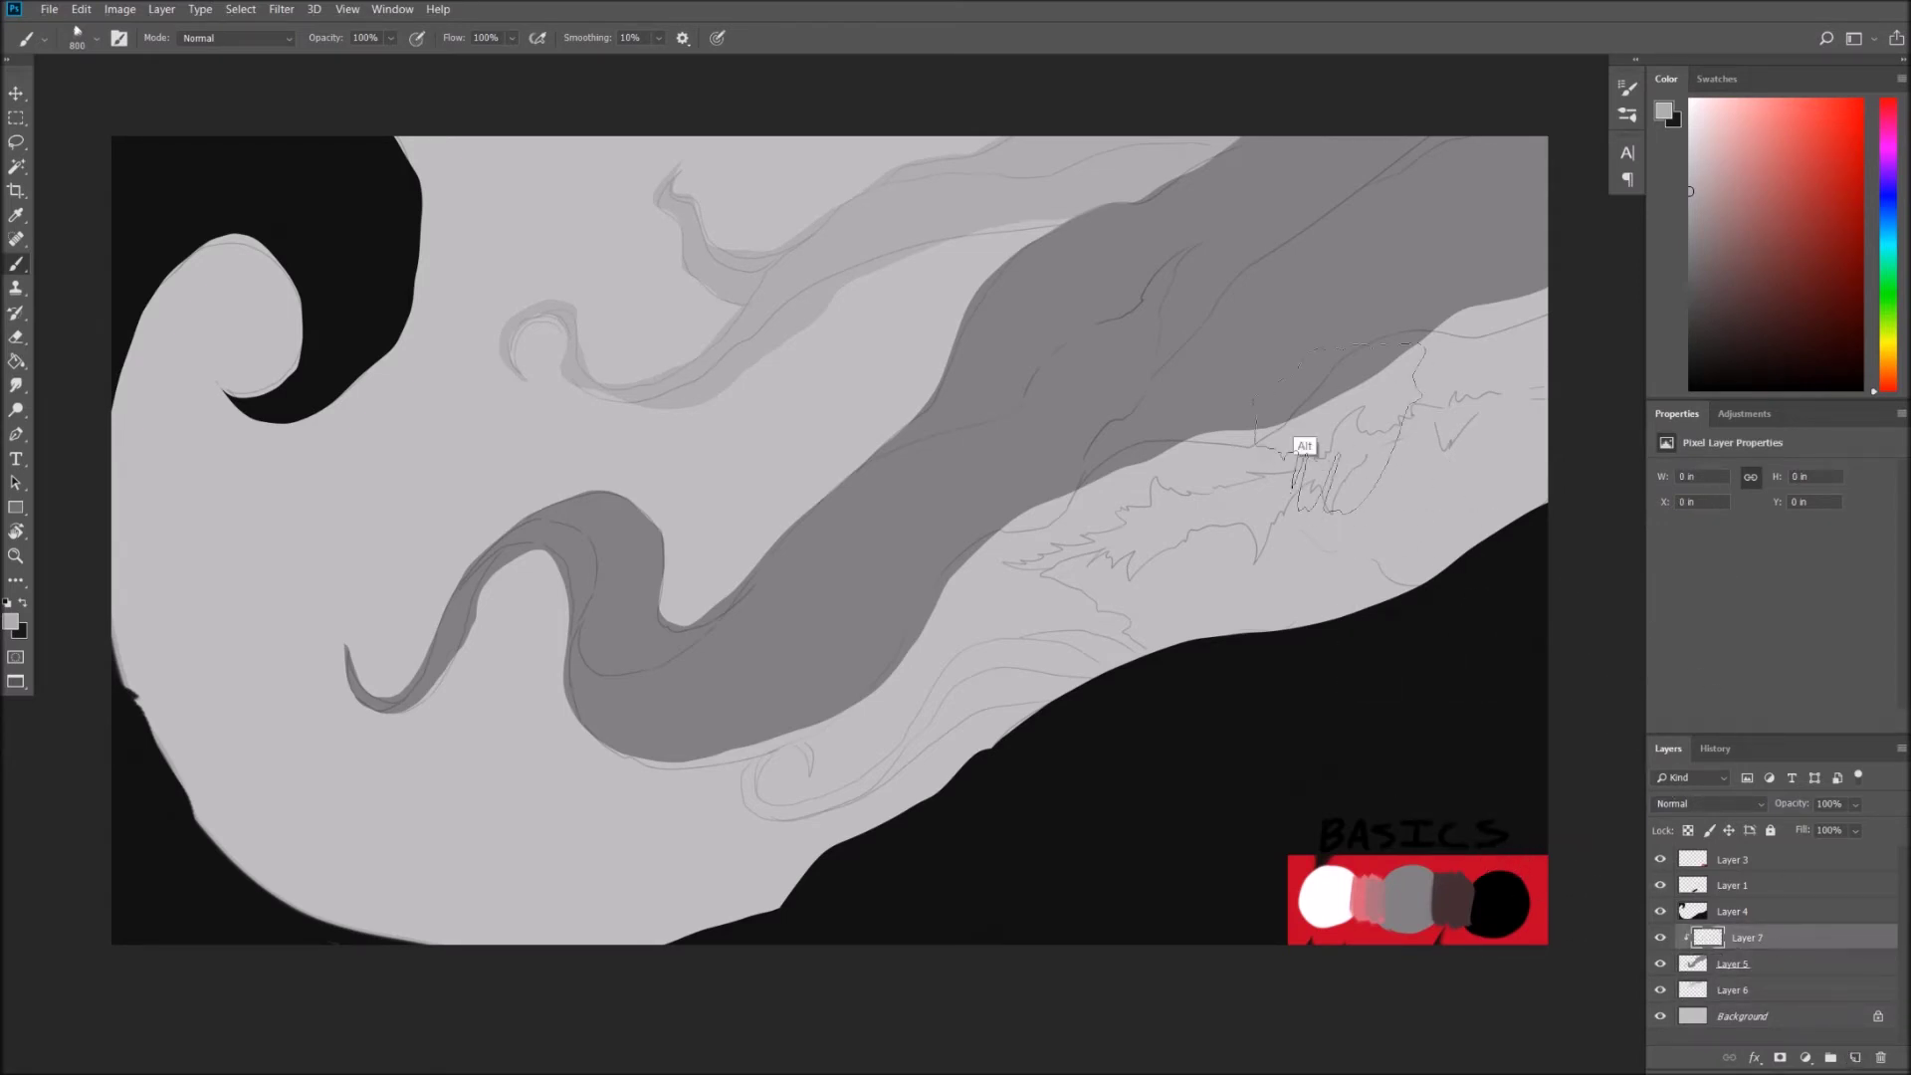
# Shade the band's upper right in darker grey and merge that layer down into the band.
pyautogui.keyDown('alt'); pyautogui.click(1273, 405); pyautogui.keyUp('alt')
pyautogui.moveTo(1493, 199)
pyautogui.mouseDown()
pyautogui.moveTo(896, 597)
pyautogui.moveTo(358, 696)
pyautogui.mouseUp()
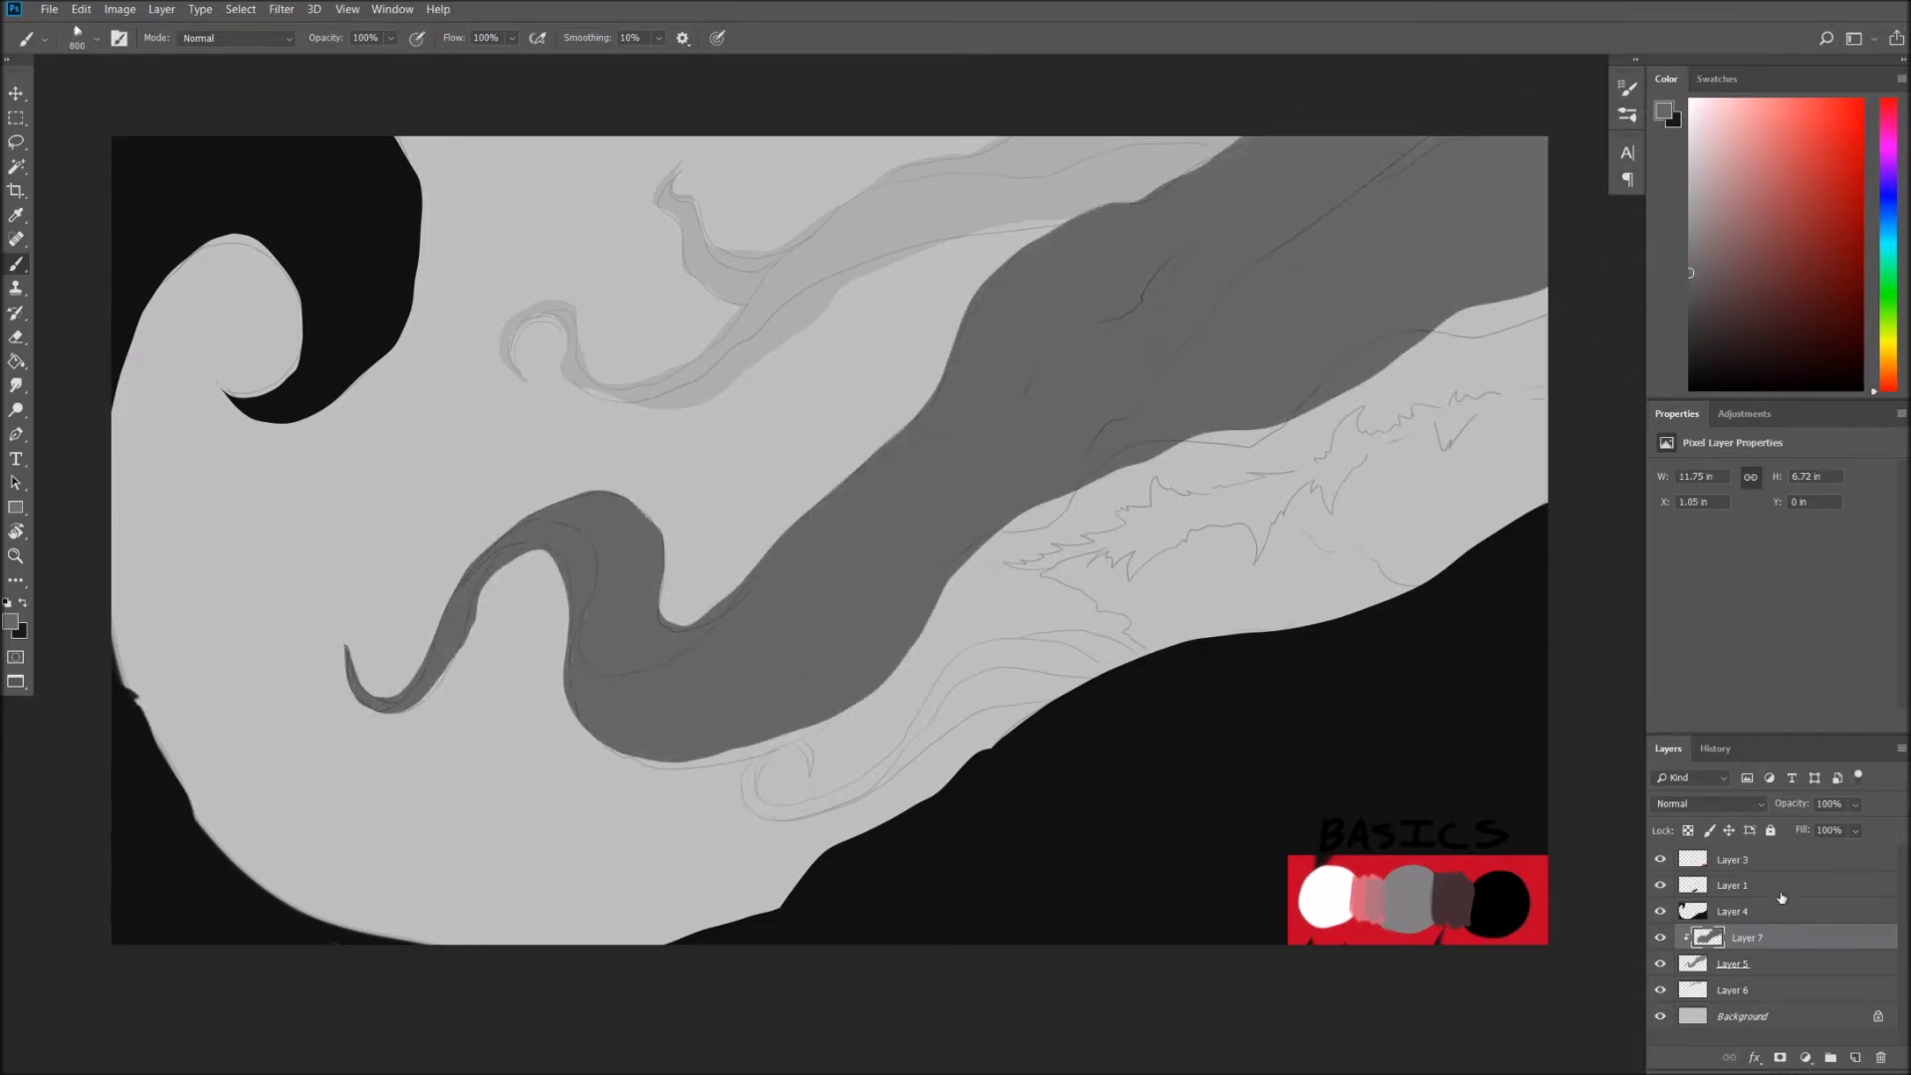
pyautogui.rightClick(1744, 952)
pyautogui.click(1682, 697)
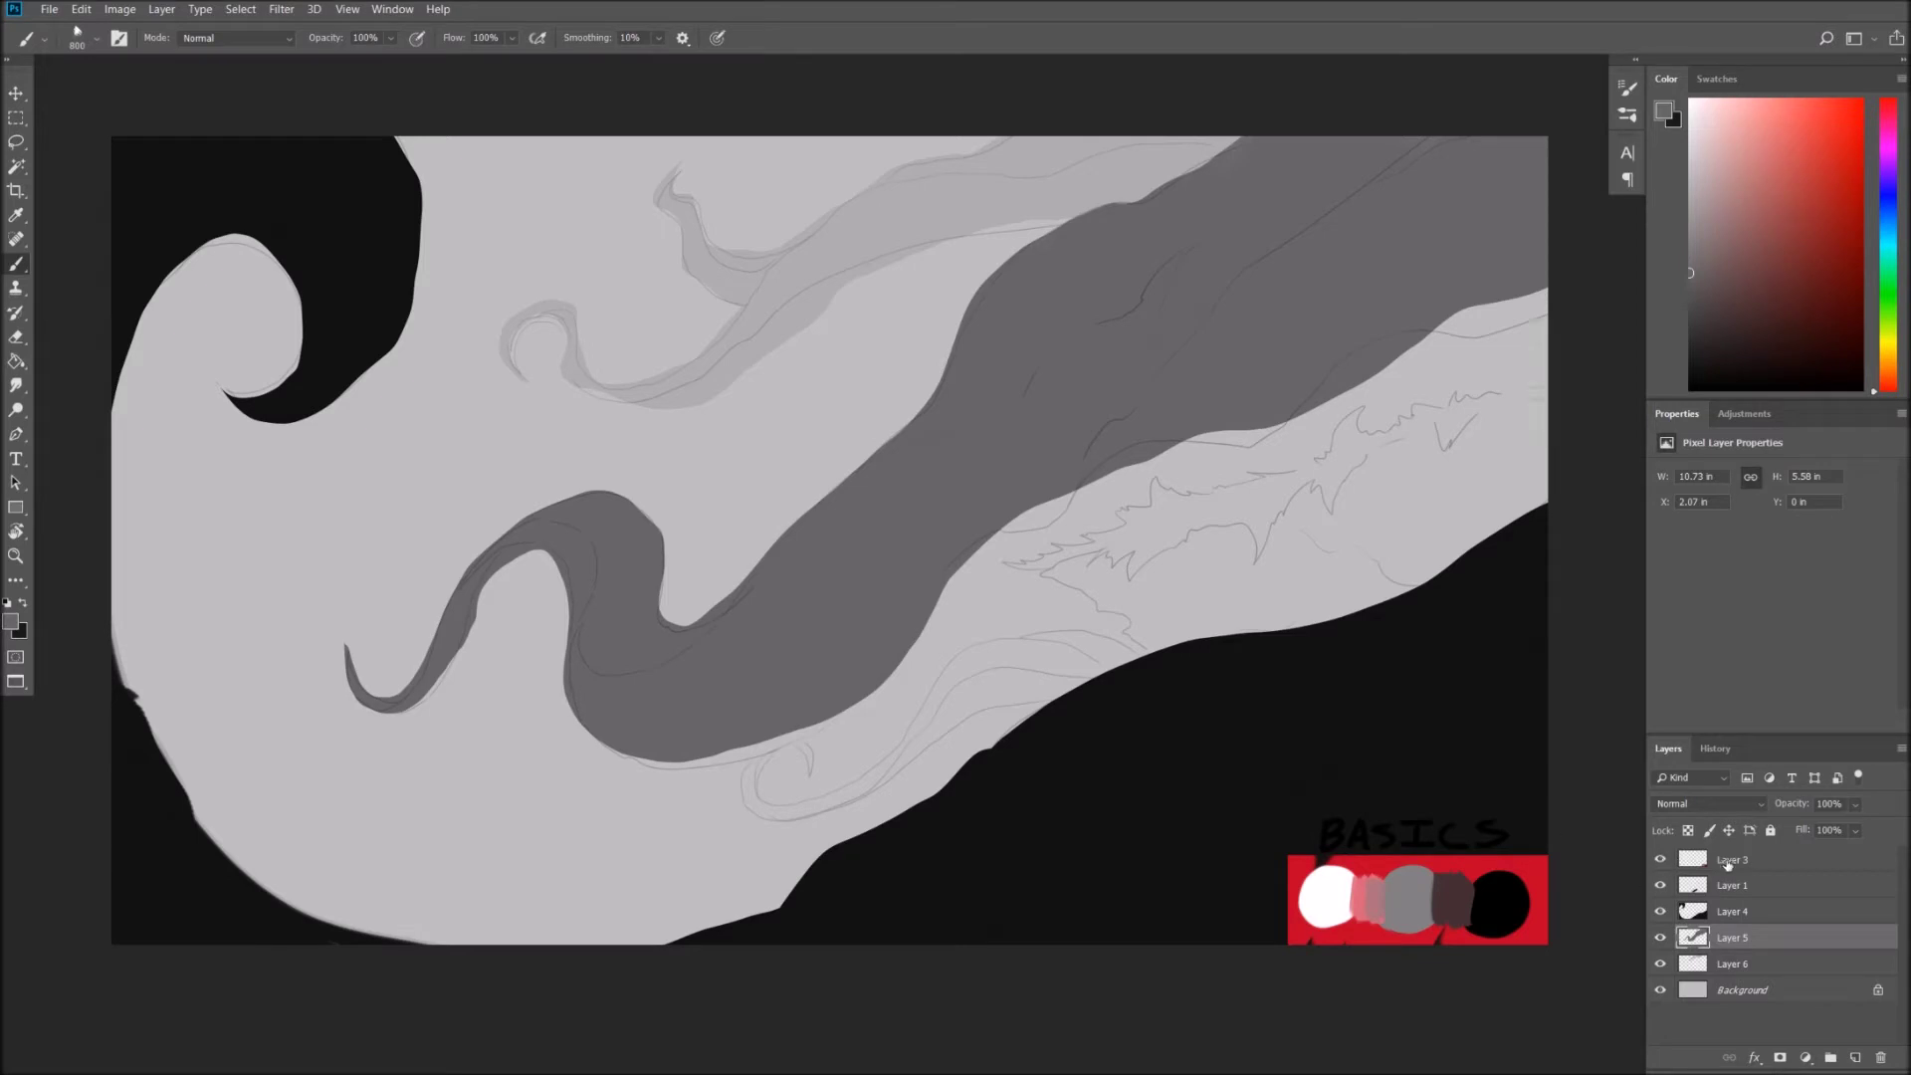
# Move the BASICS chart on Layer 3 to the canvas's top-right corner.
pyautogui.click(1728, 863)
pyautogui.hotkey('ctrl', 't')
pyautogui.moveTo(1477, 905)
pyautogui.mouseDown()
pyautogui.moveTo(1497, 189)
pyautogui.moveTo(1486, 227)
pyautogui.mouseUp()
pyautogui.press('Return')
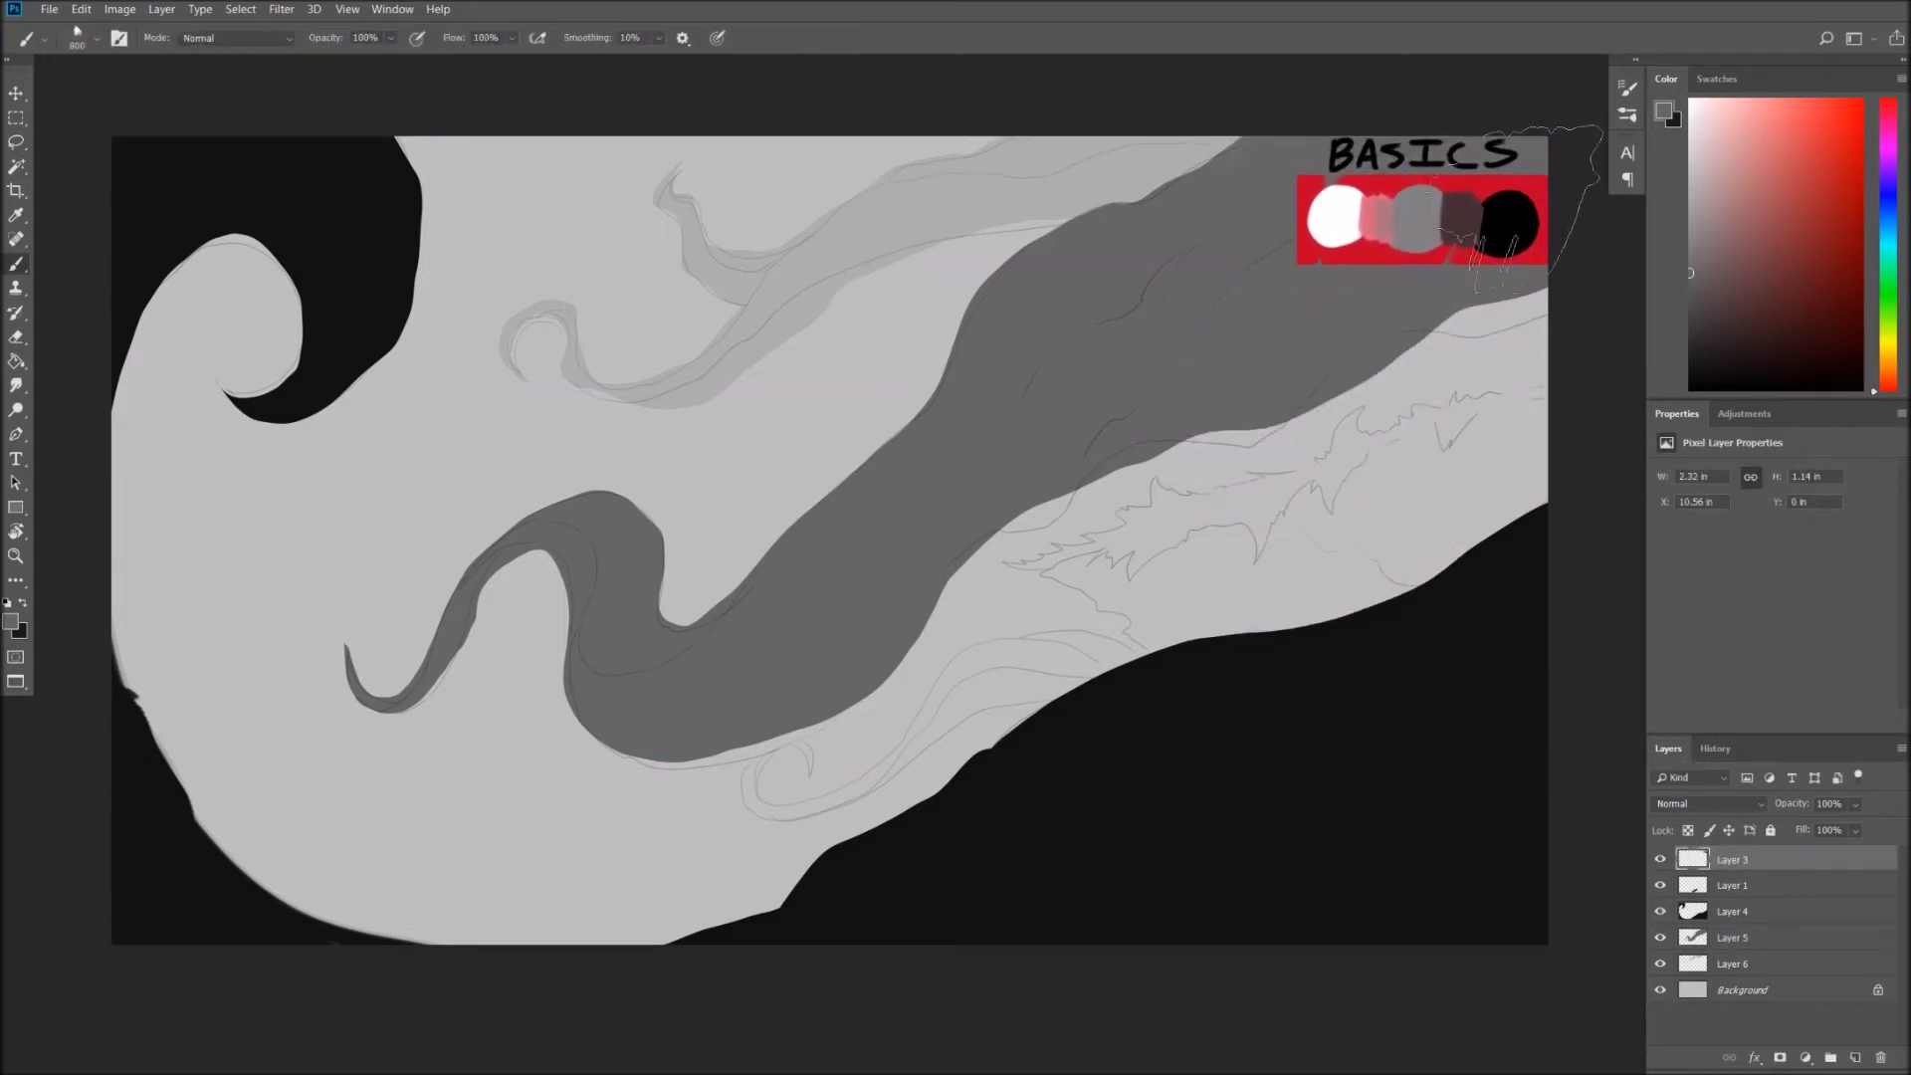
# Add a new layer clipped to the dark shape's Layer 4 and sample black from the chart.
pyautogui.click(1752, 916)
pyautogui.click(1855, 1057)
pyautogui.keyDown('alt'); pyautogui.click(1757, 925); pyautogui.keyUp('alt')
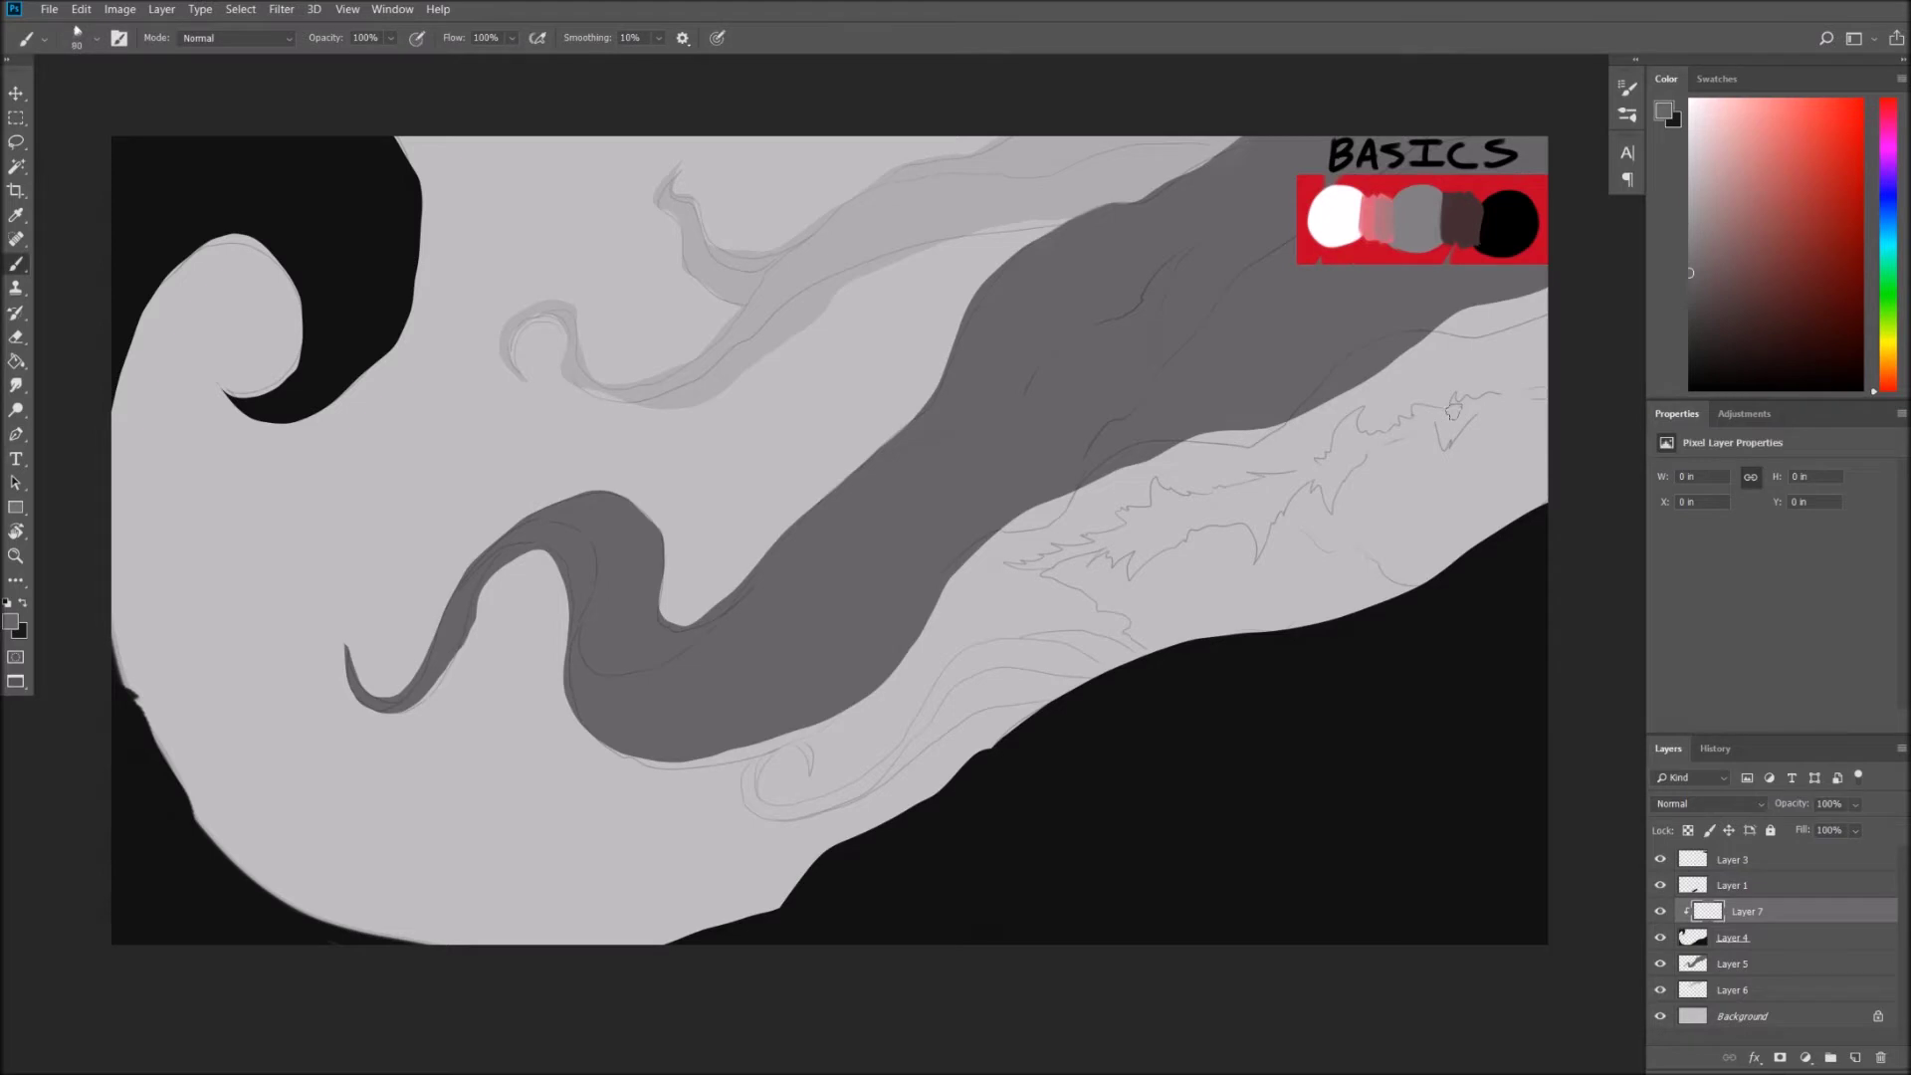
pyautogui.keyDown('alt'); pyautogui.click(1509, 227); pyautogui.keyUp('alt')
# Paint soft black strokes at brush sizes 250–400 over the lower-right, lower-left and top-left dark areas.
pyautogui.press(']')
pyautogui.press(']')
pyautogui.press(']')
pyautogui.moveTo(1538, 757); pyautogui.dragTo(1154, 913)
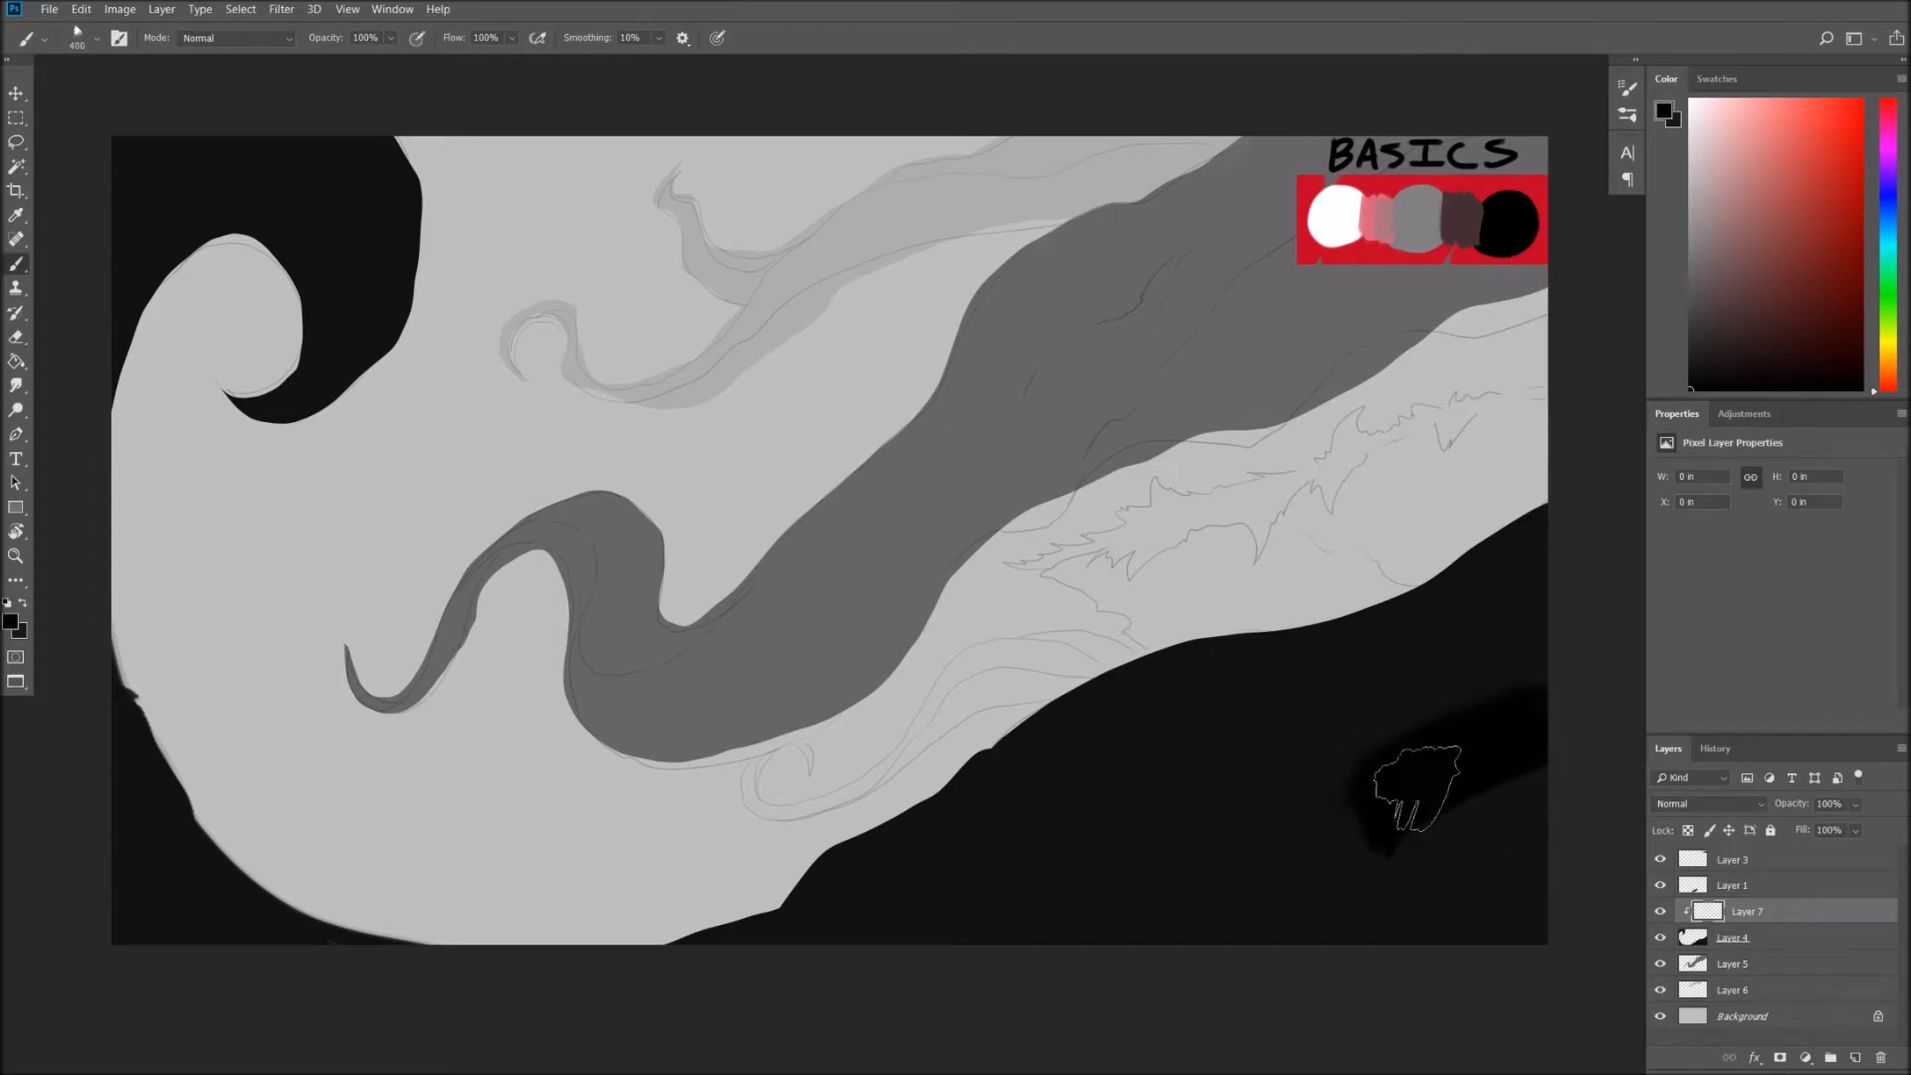
pyautogui.press('[')
pyautogui.press('[')
pyautogui.moveTo(1160, 981)
pyautogui.mouseDown()
pyautogui.moveTo(1364, 908)
pyautogui.moveTo(1586, 865)
pyautogui.moveTo(1520, 905)
pyautogui.mouseUp()
pyautogui.press(']')
pyautogui.press(']')
pyautogui.press(']')
pyautogui.moveTo(1555, 689)
pyautogui.mouseDown()
pyautogui.moveTo(1142, 832)
pyautogui.moveTo(1010, 916)
pyautogui.moveTo(1267, 886)
pyautogui.moveTo(1448, 916)
pyautogui.mouseUp()
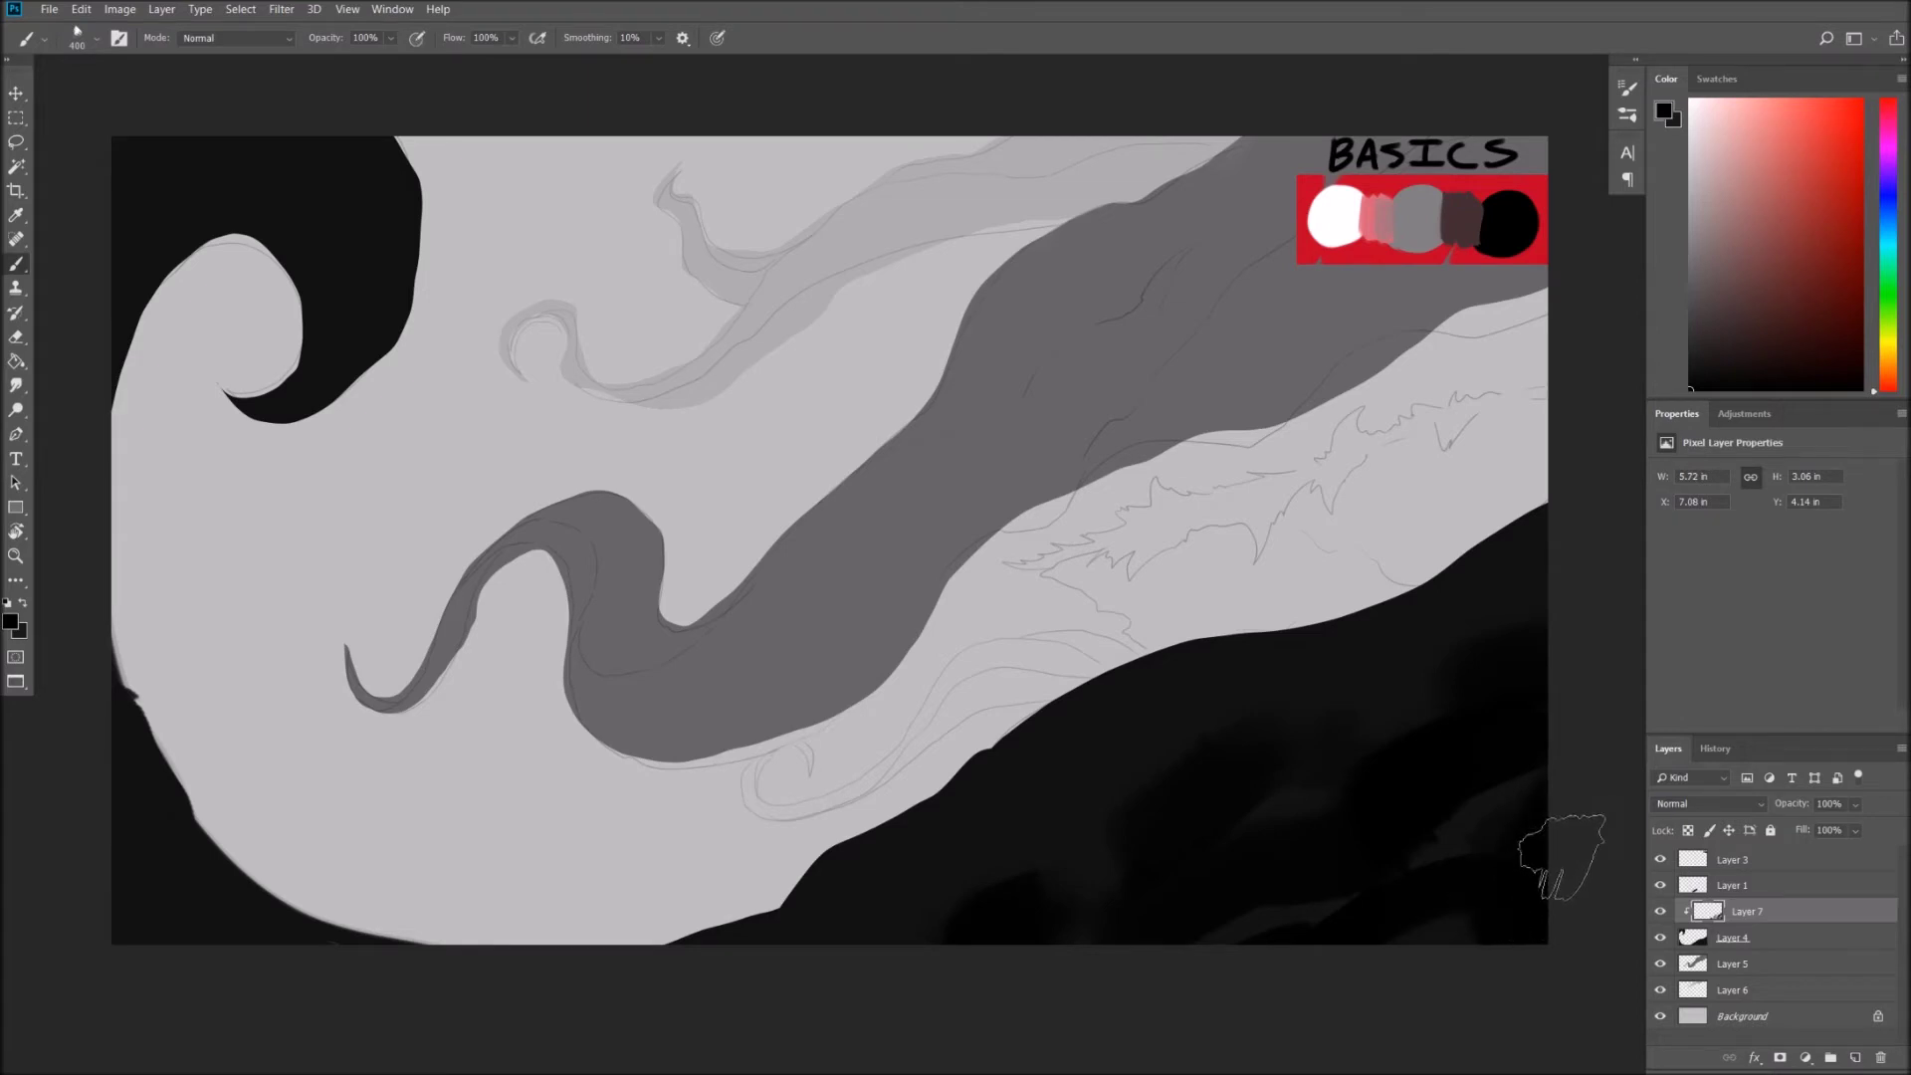
pyautogui.moveTo(1514, 853)
pyautogui.mouseDown()
pyautogui.moveTo(1301, 916)
pyautogui.moveTo(1471, 896)
pyautogui.mouseUp()
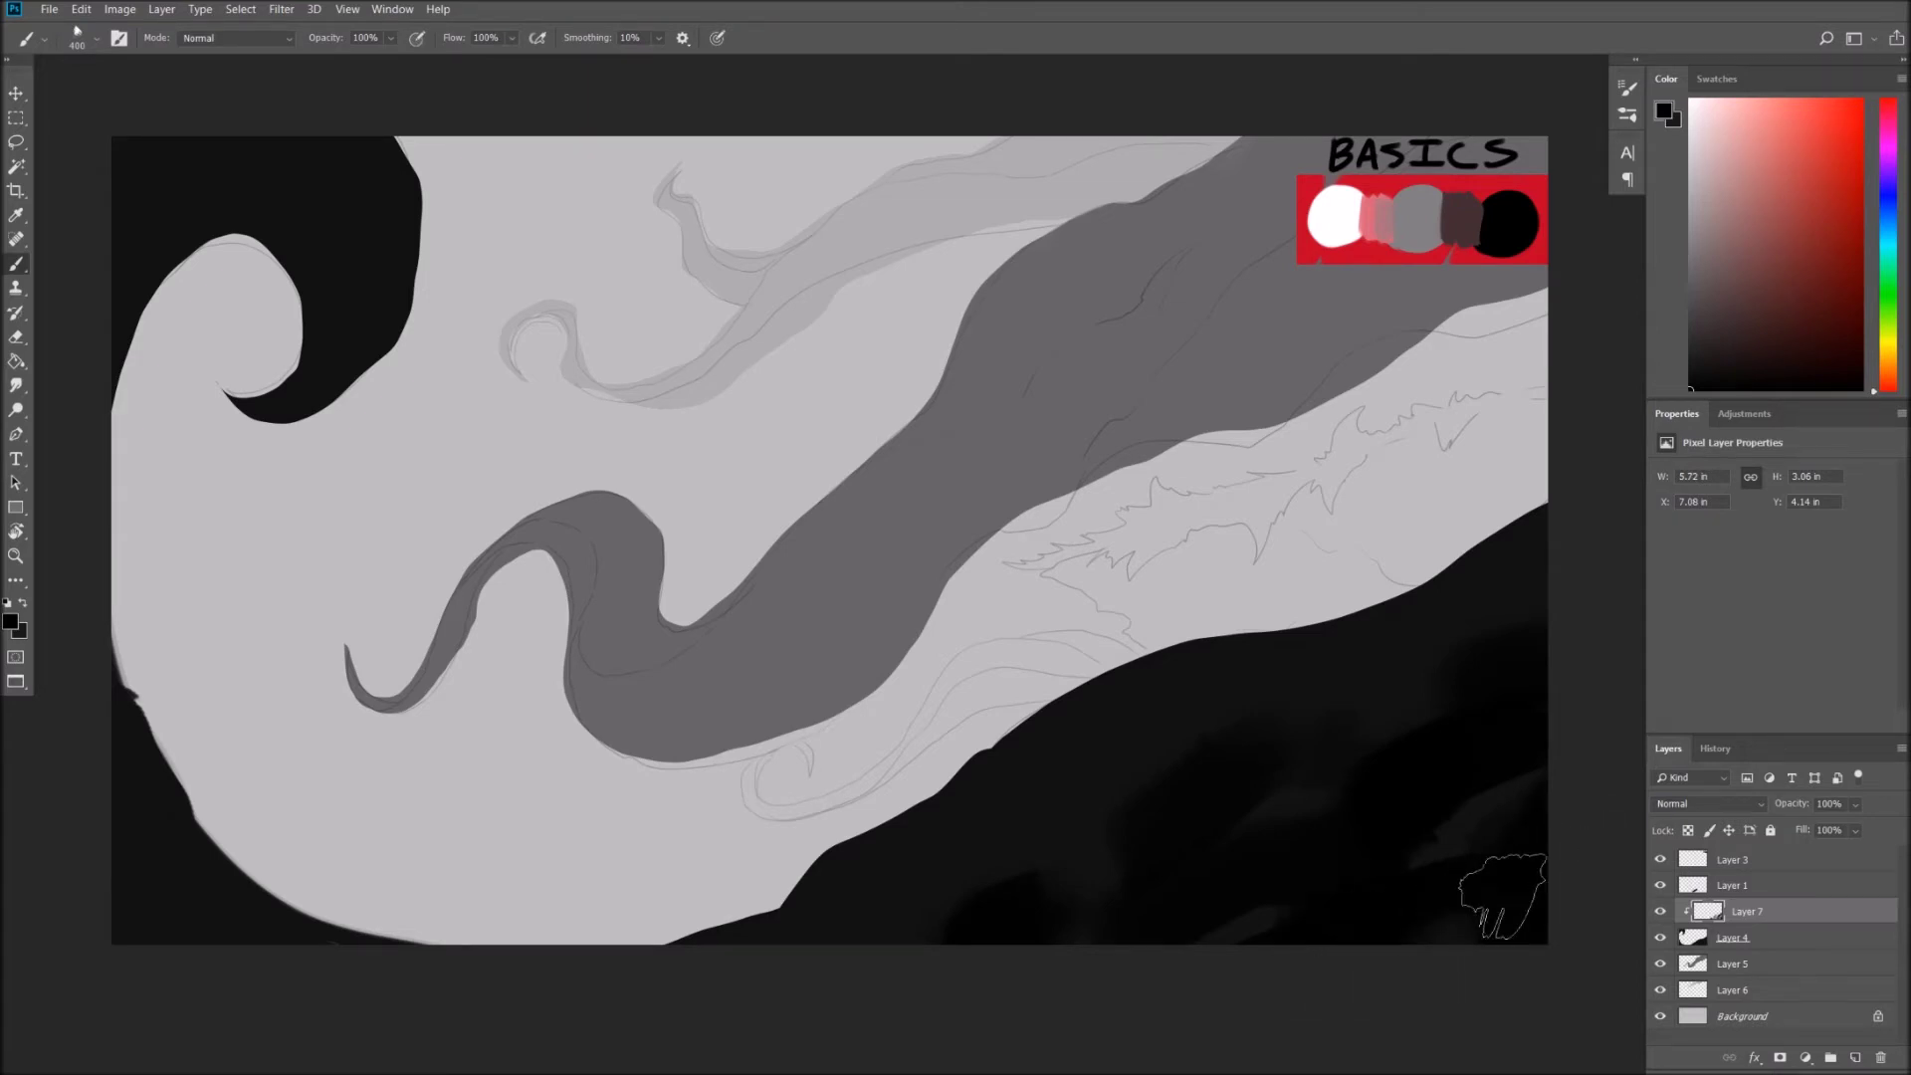
pyautogui.press('[')
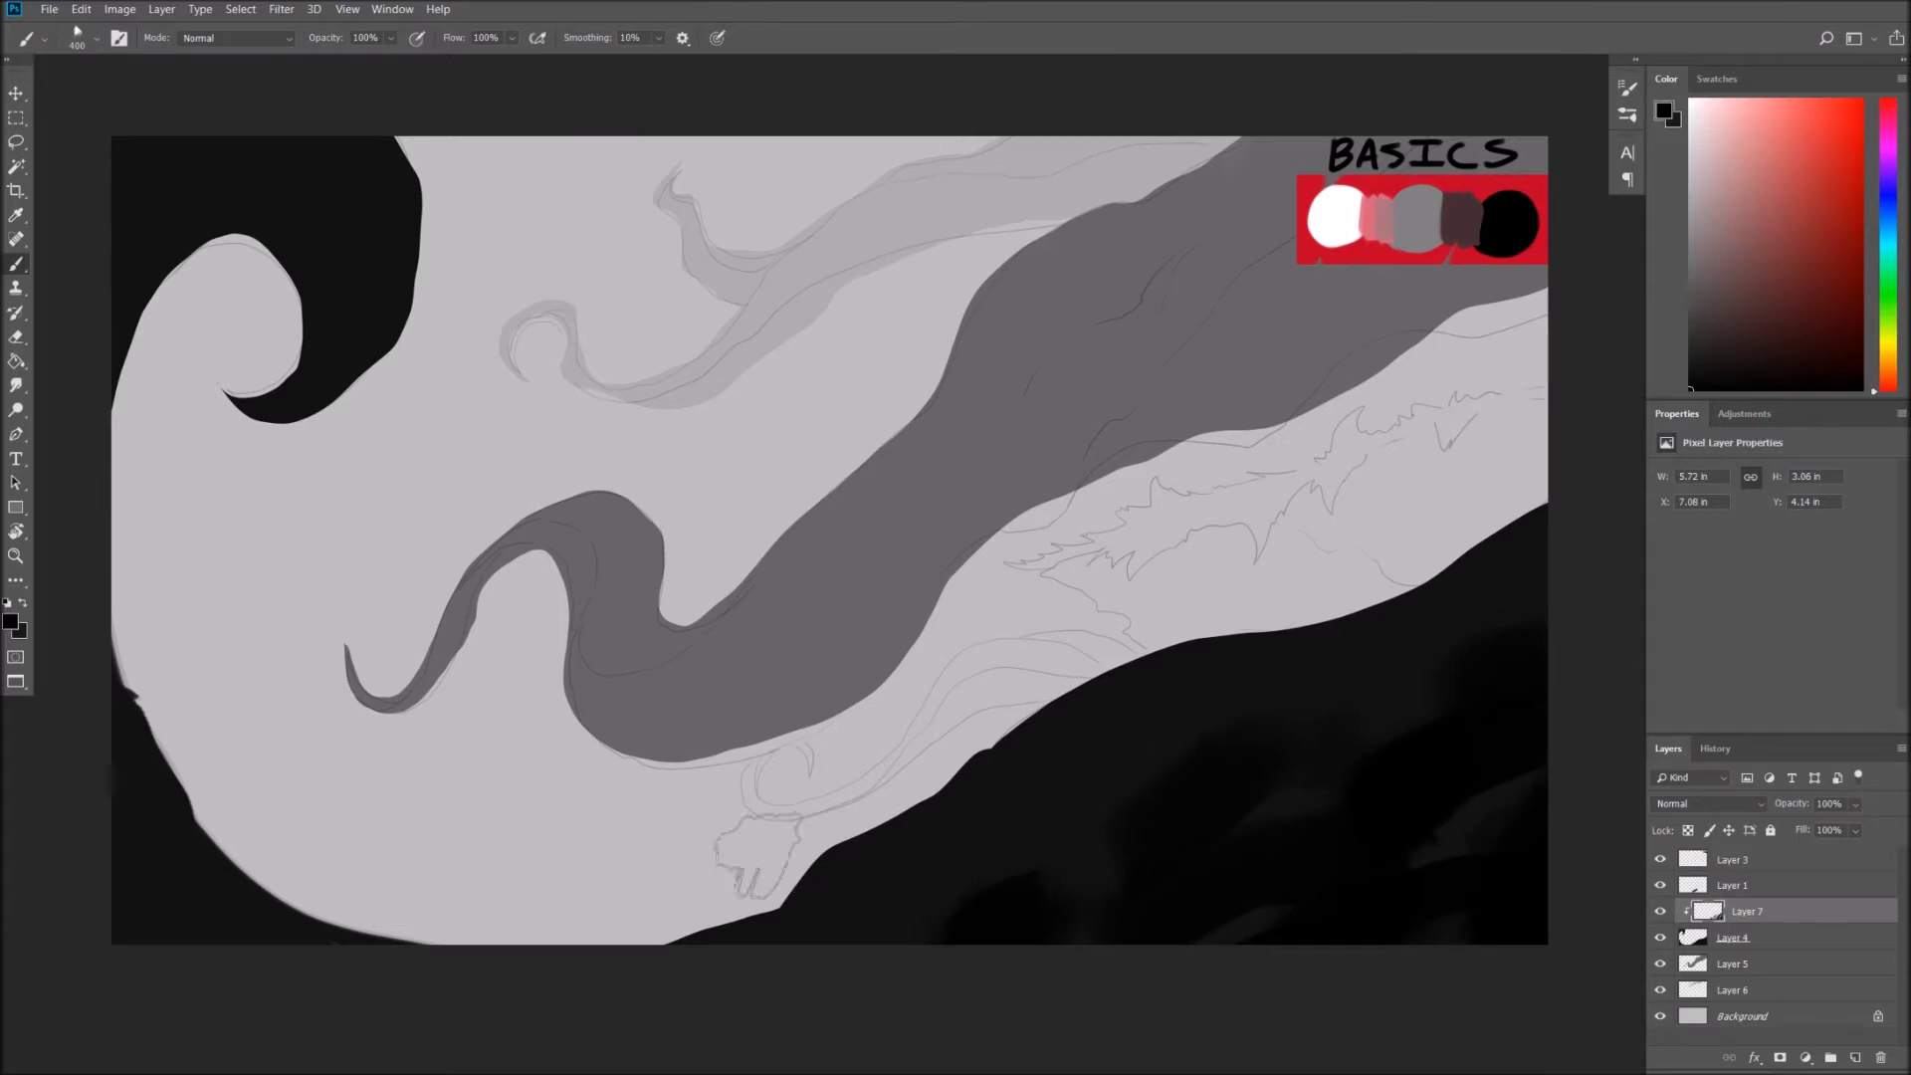
pyautogui.moveTo(150, 940); pyautogui.dragTo(162, 917)
pyautogui.press('[')
pyautogui.moveTo(128, 170)
pyautogui.mouseDown()
pyautogui.moveTo(171, 191)
pyautogui.moveTo(247, 136)
pyautogui.moveTo(176, 130)
pyautogui.mouseUp()
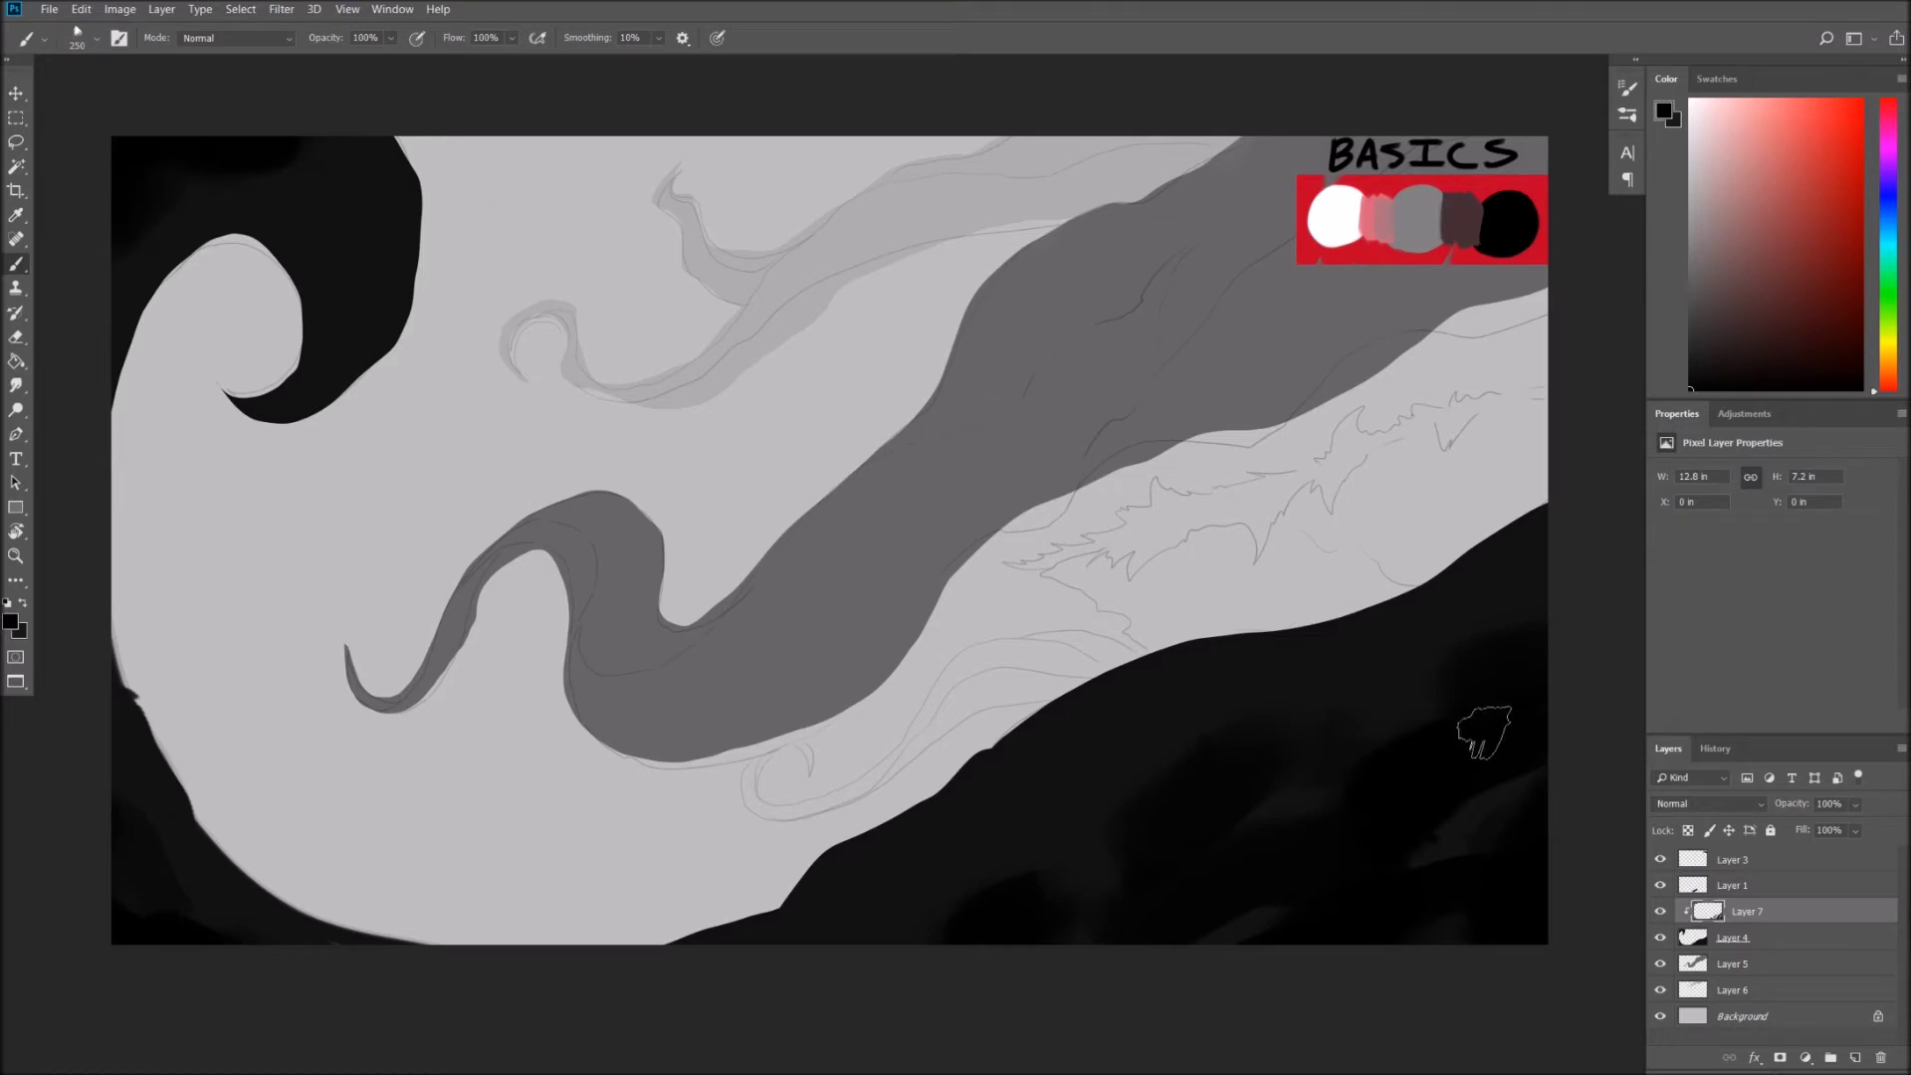
pyautogui.keyDown('alt'); pyautogui.click(1164, 753); pyautogui.keyUp('alt')
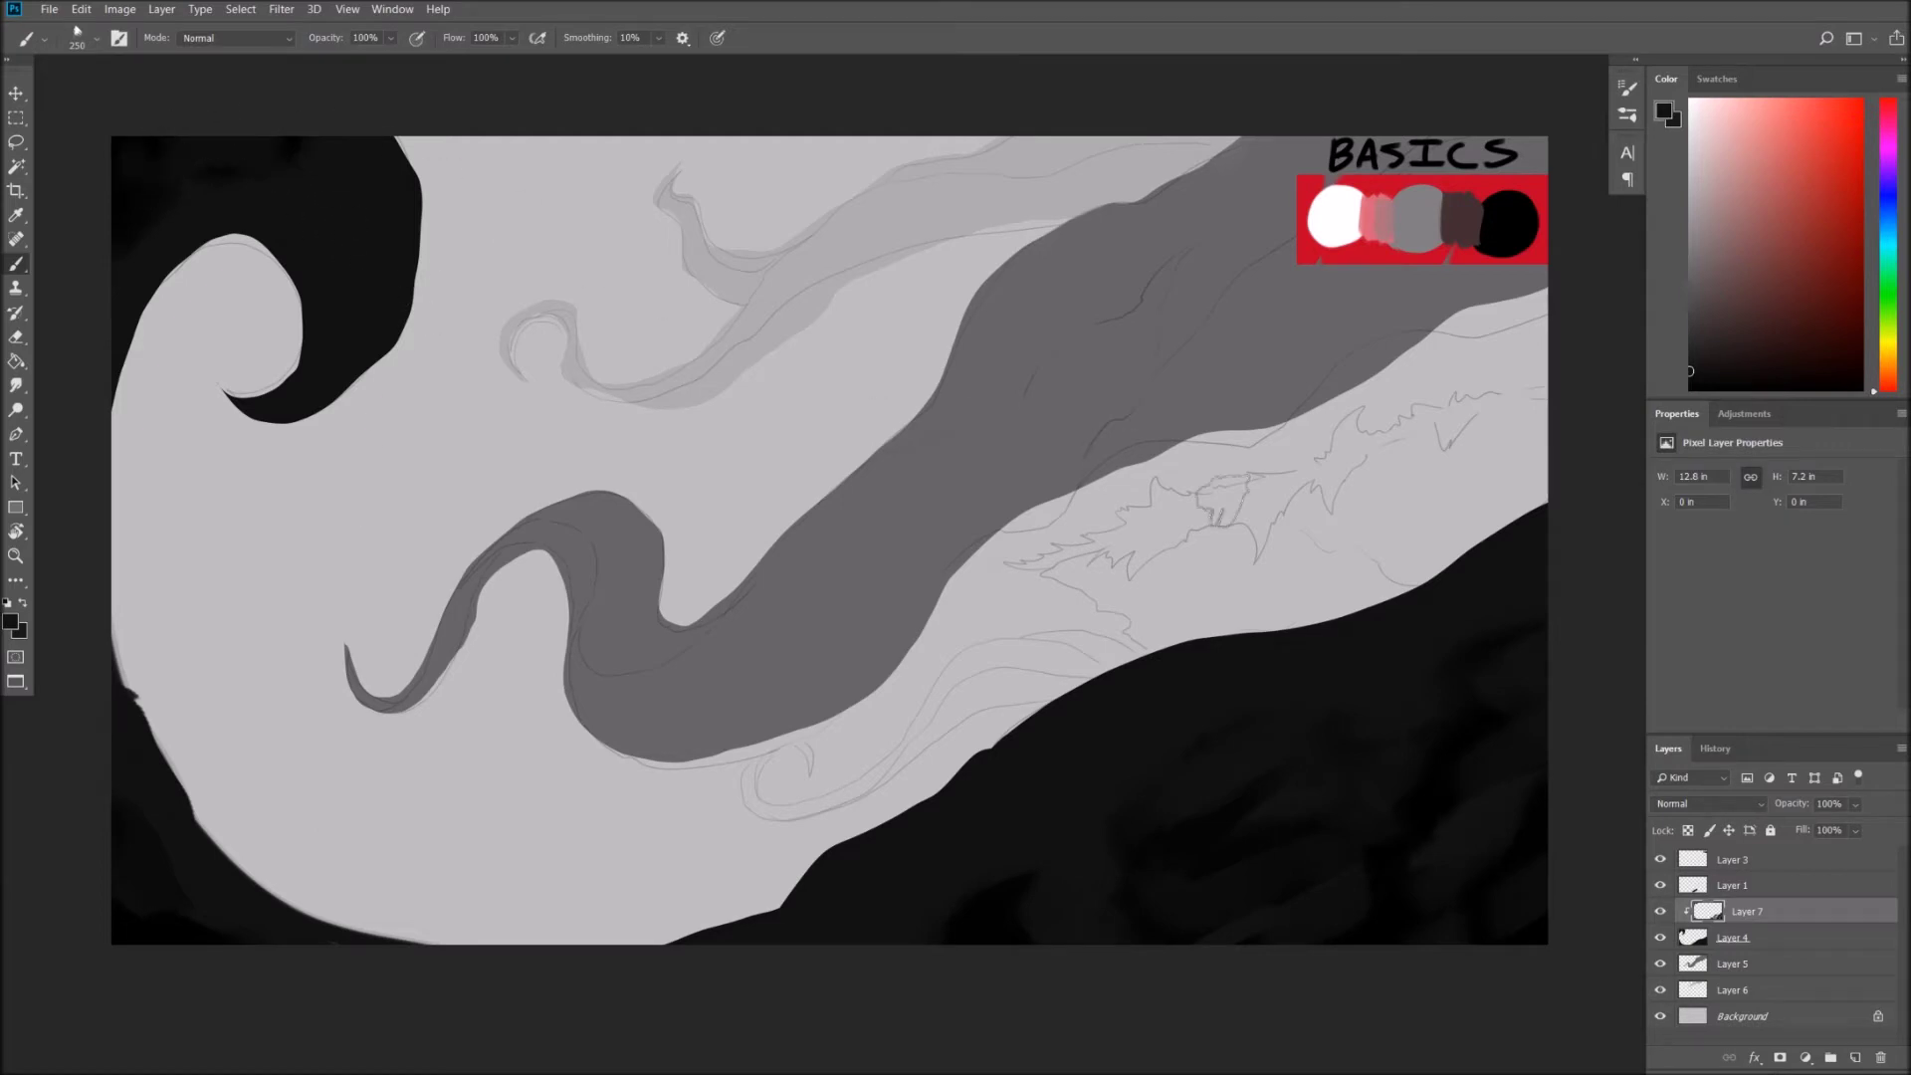
# Merge the clipped shading down and add a new layer clipped to the band layer.
pyautogui.rightClick(1769, 918)
pyautogui.click(1692, 673)
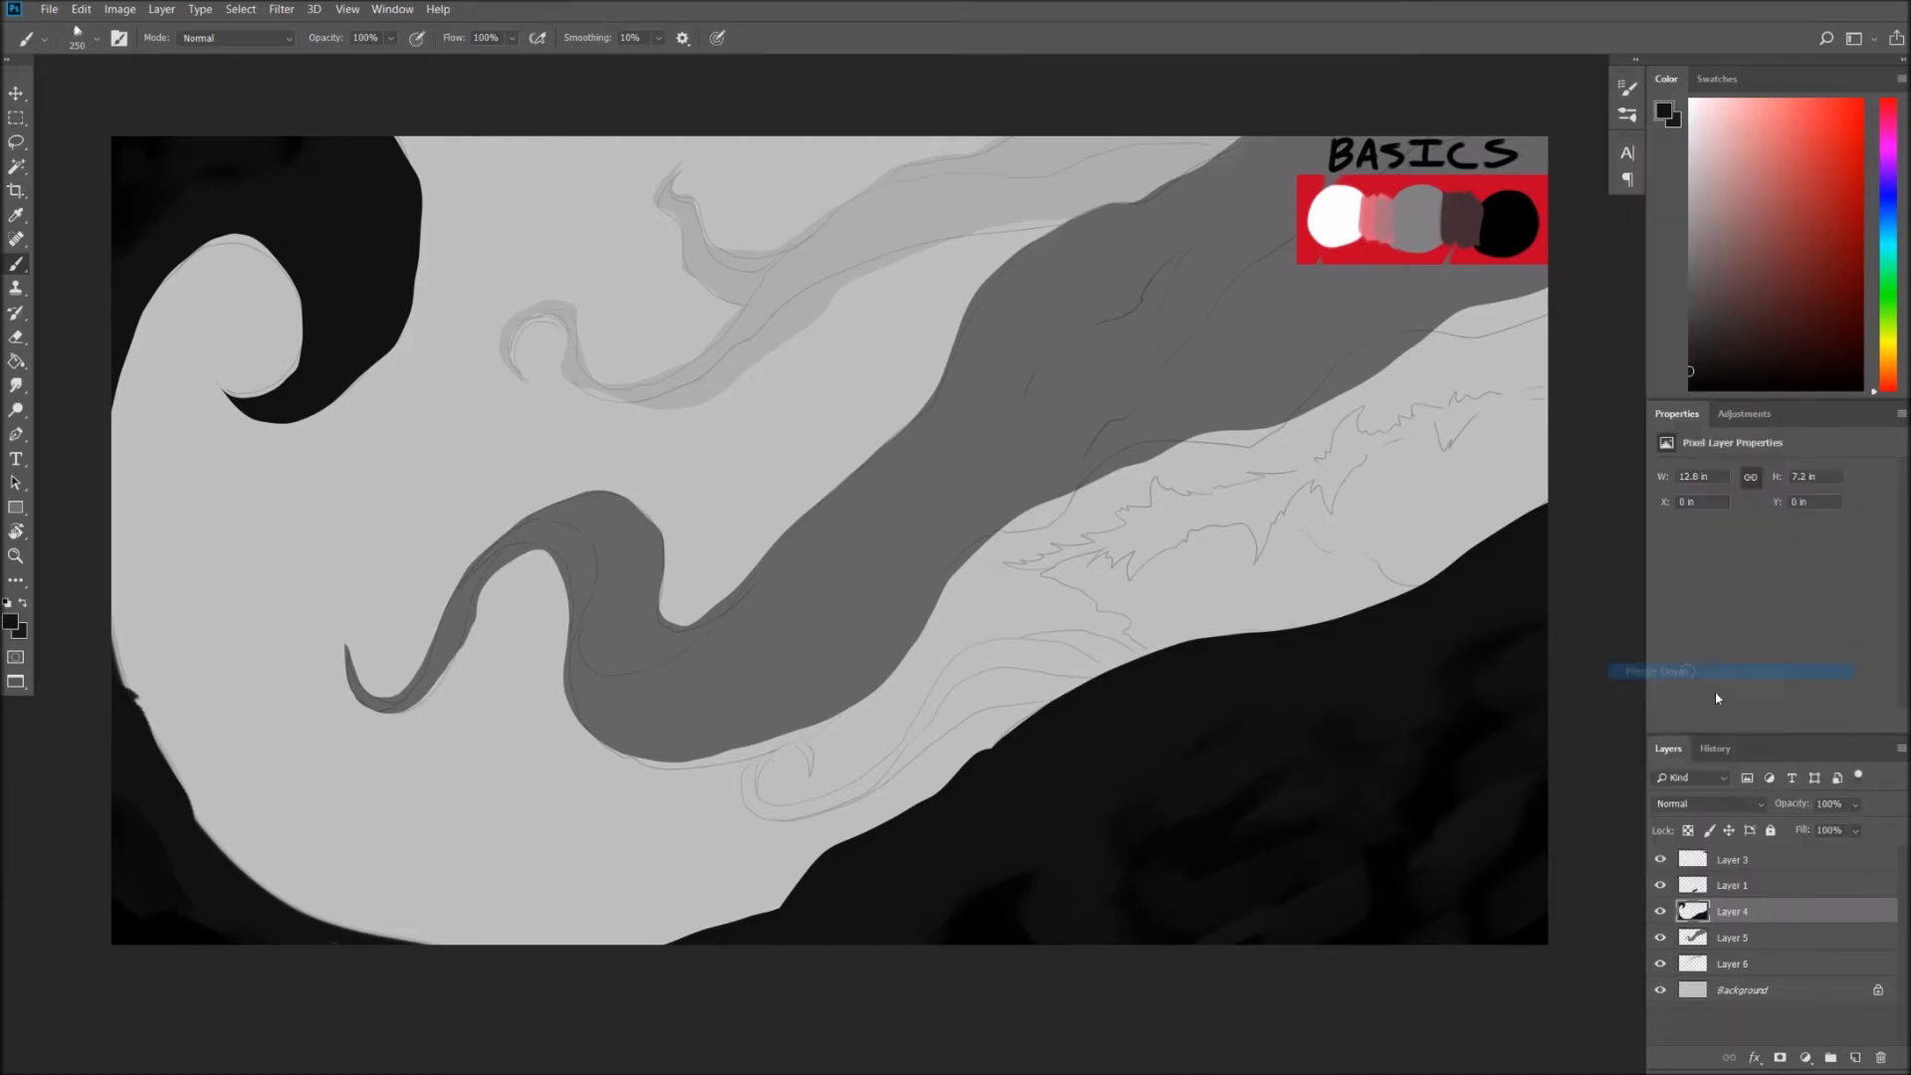
pyautogui.click(1763, 940)
pyautogui.click(1856, 1057)
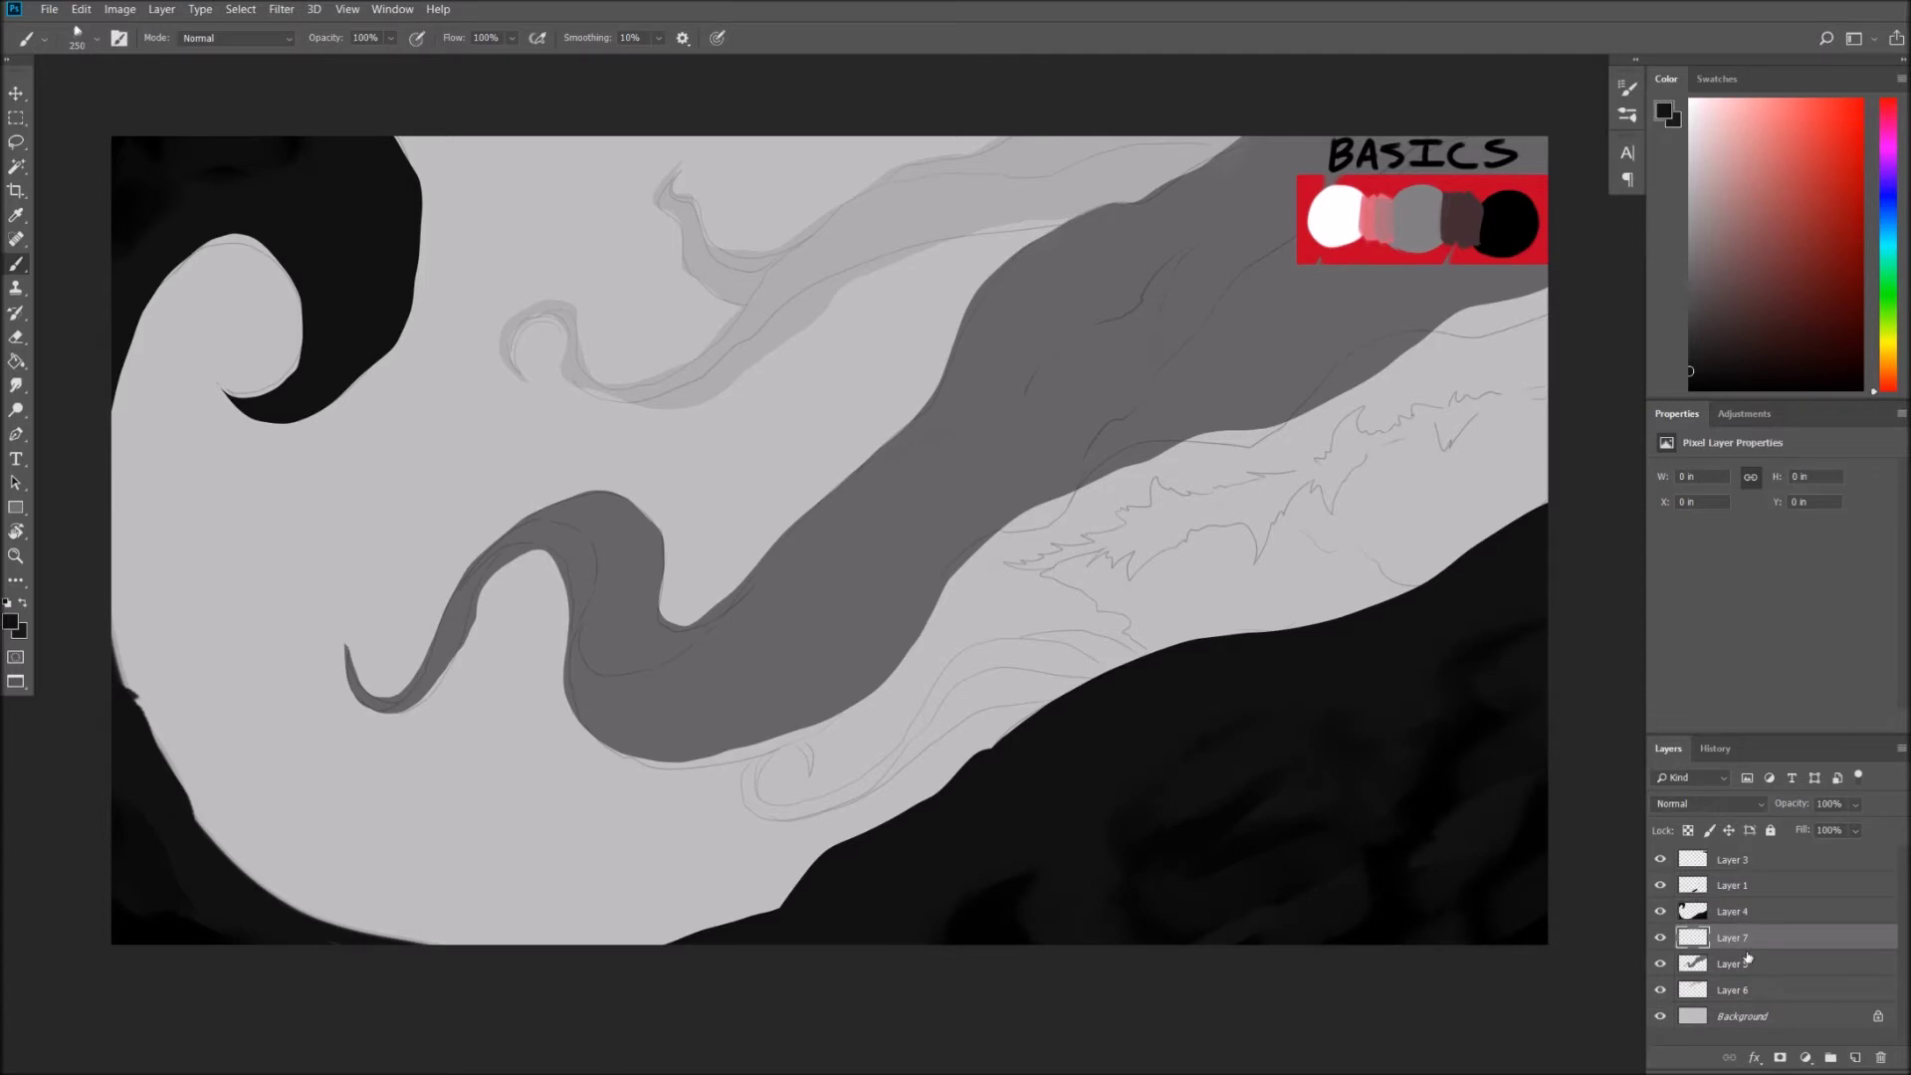
pyautogui.keyDown('alt'); pyautogui.click(1749, 949); pyautogui.keyUp('alt')
# Undo a stray dark dab on the upper branch and delete that history state.
pyautogui.click(1750, 865)
pyautogui.click(931, 201)
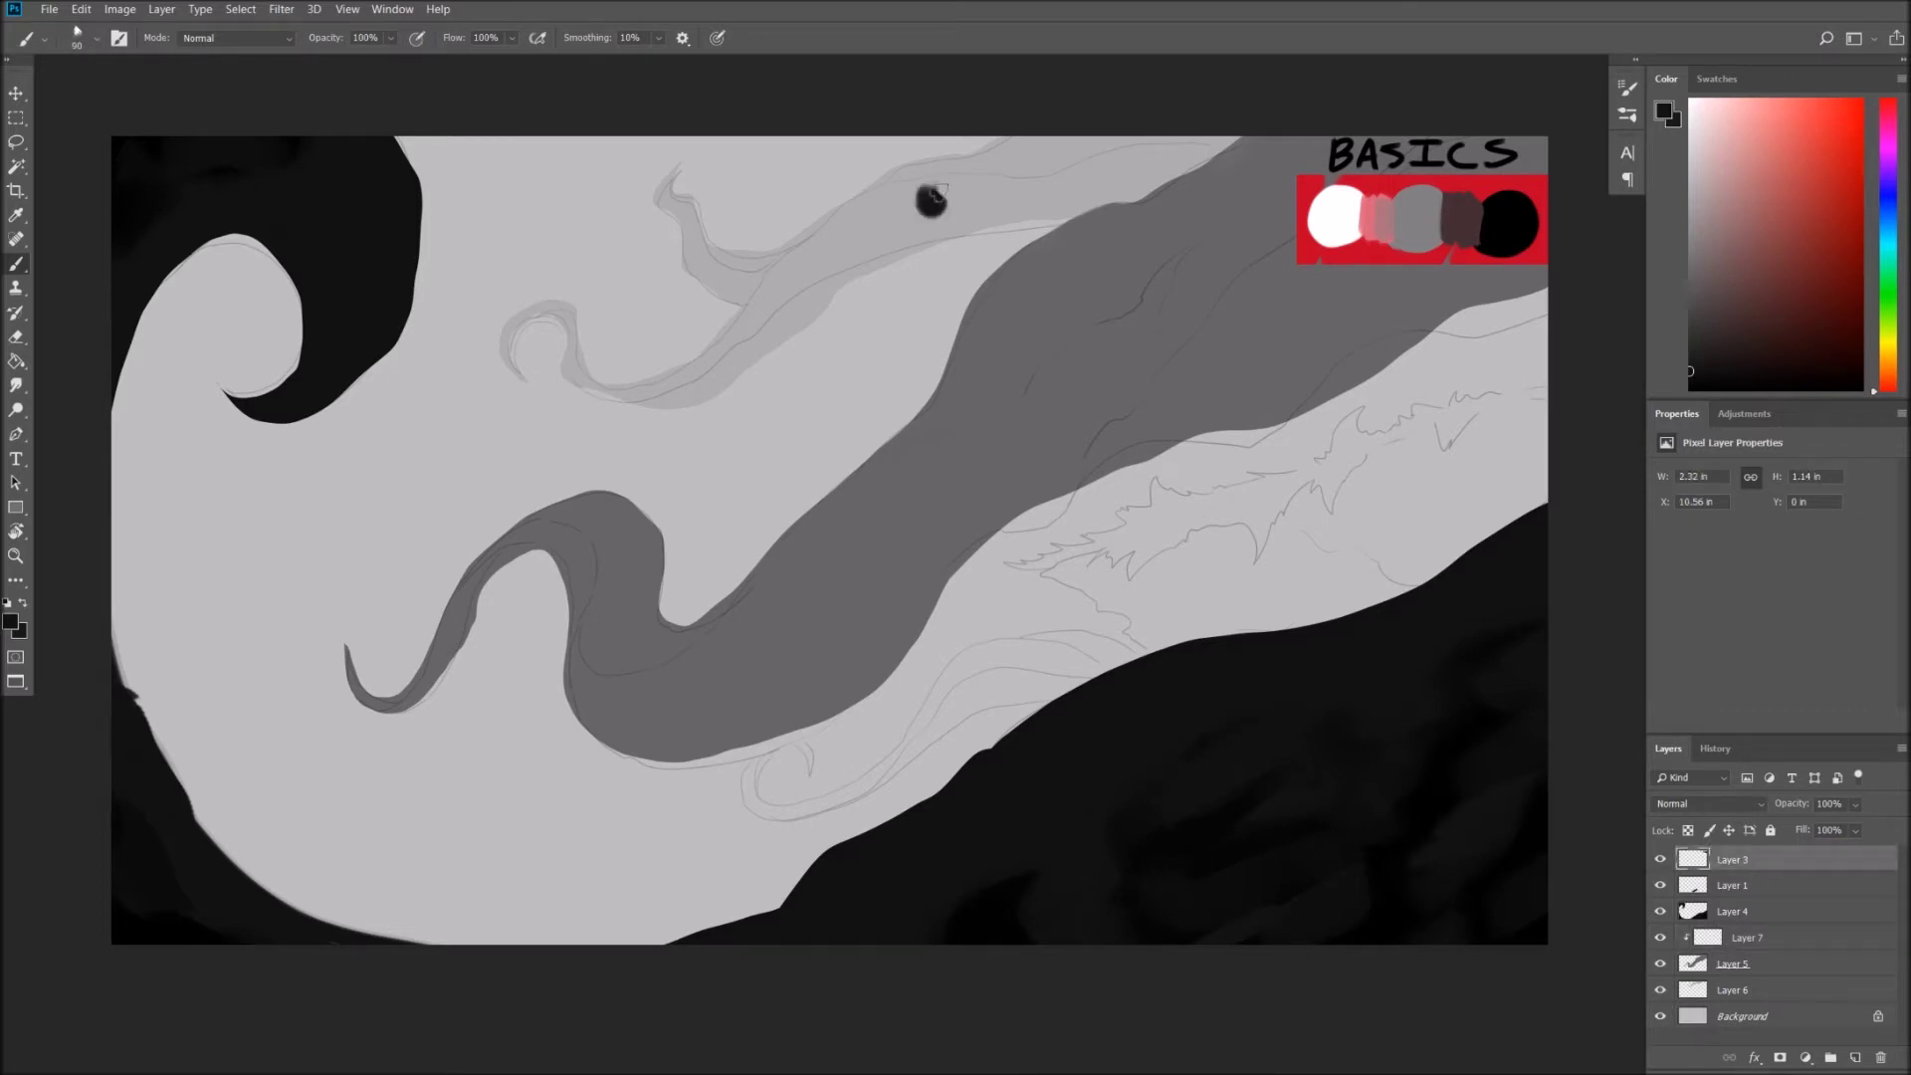
pyautogui.click(1006, 348)
pyautogui.click(1715, 747)
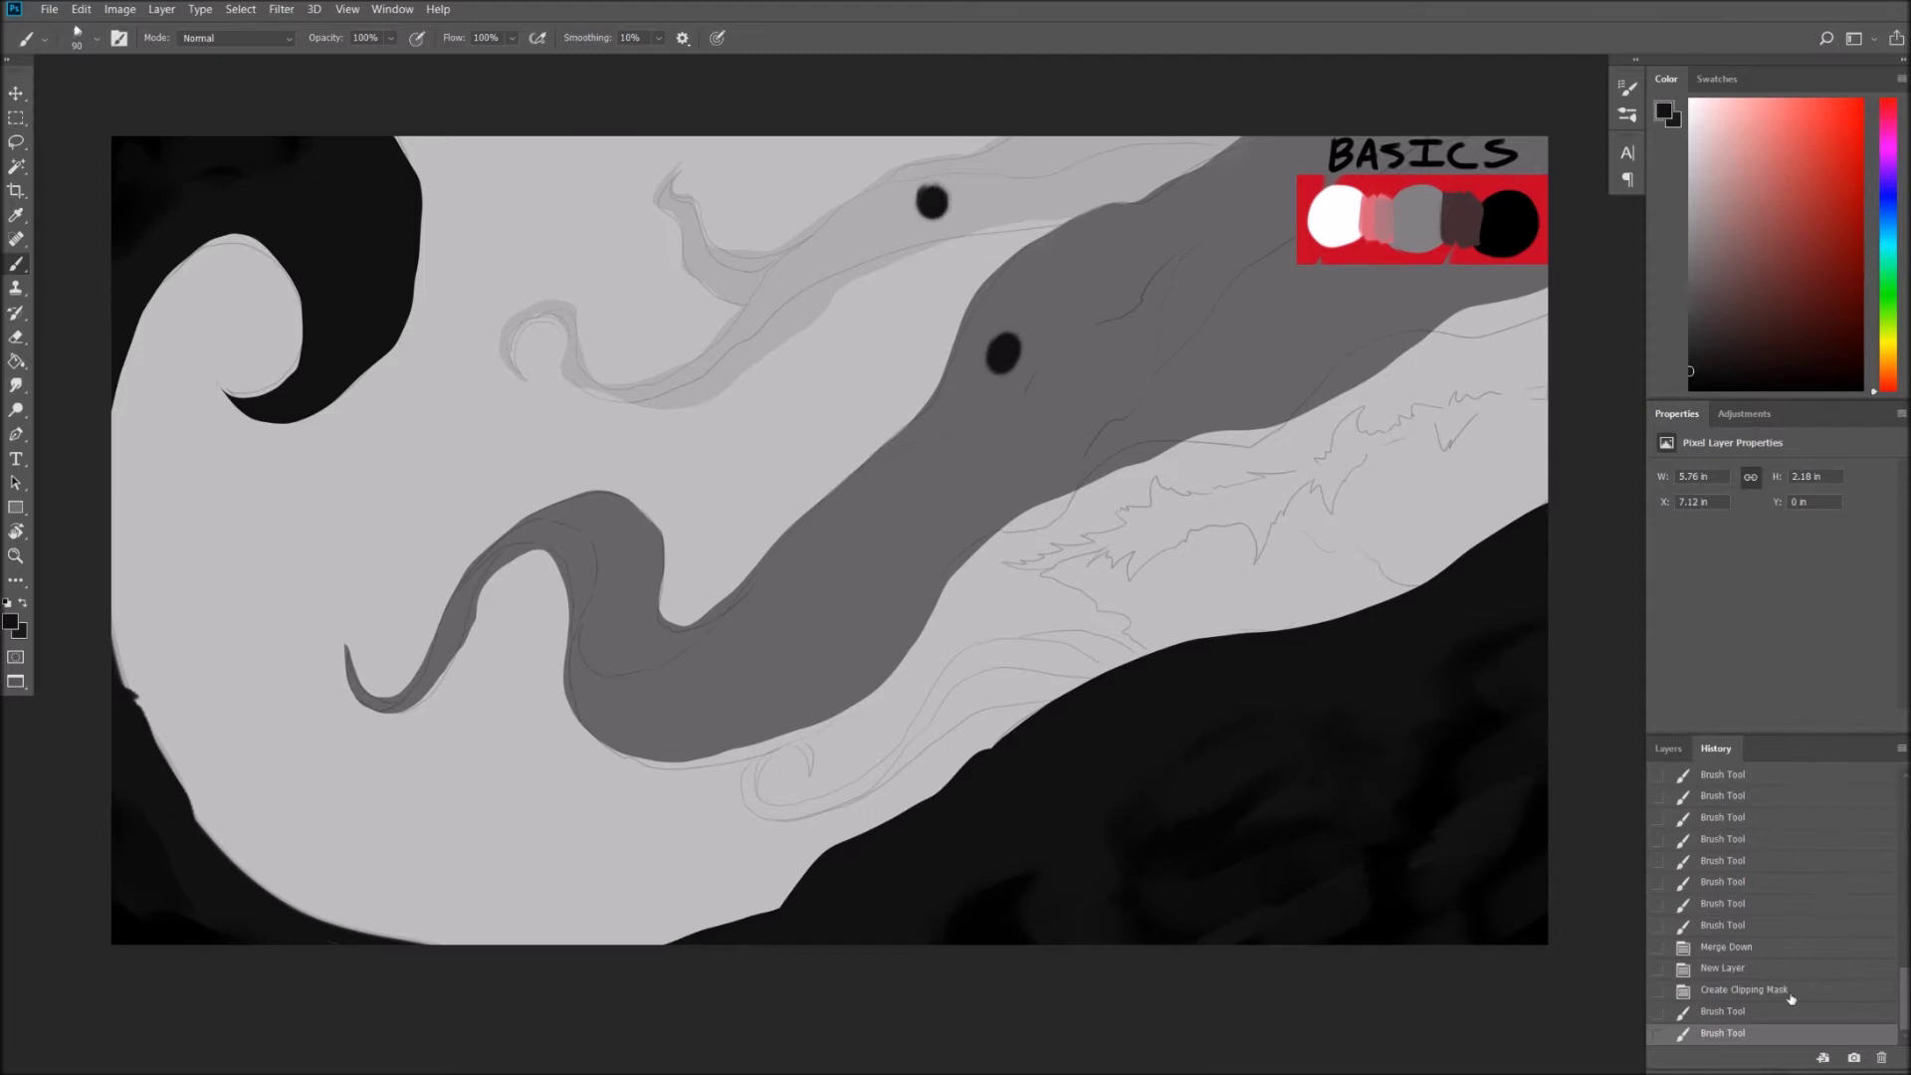
pyautogui.hotkey('ctrl', 'z')
pyautogui.click(1878, 1057)
pyautogui.click(902, 415)
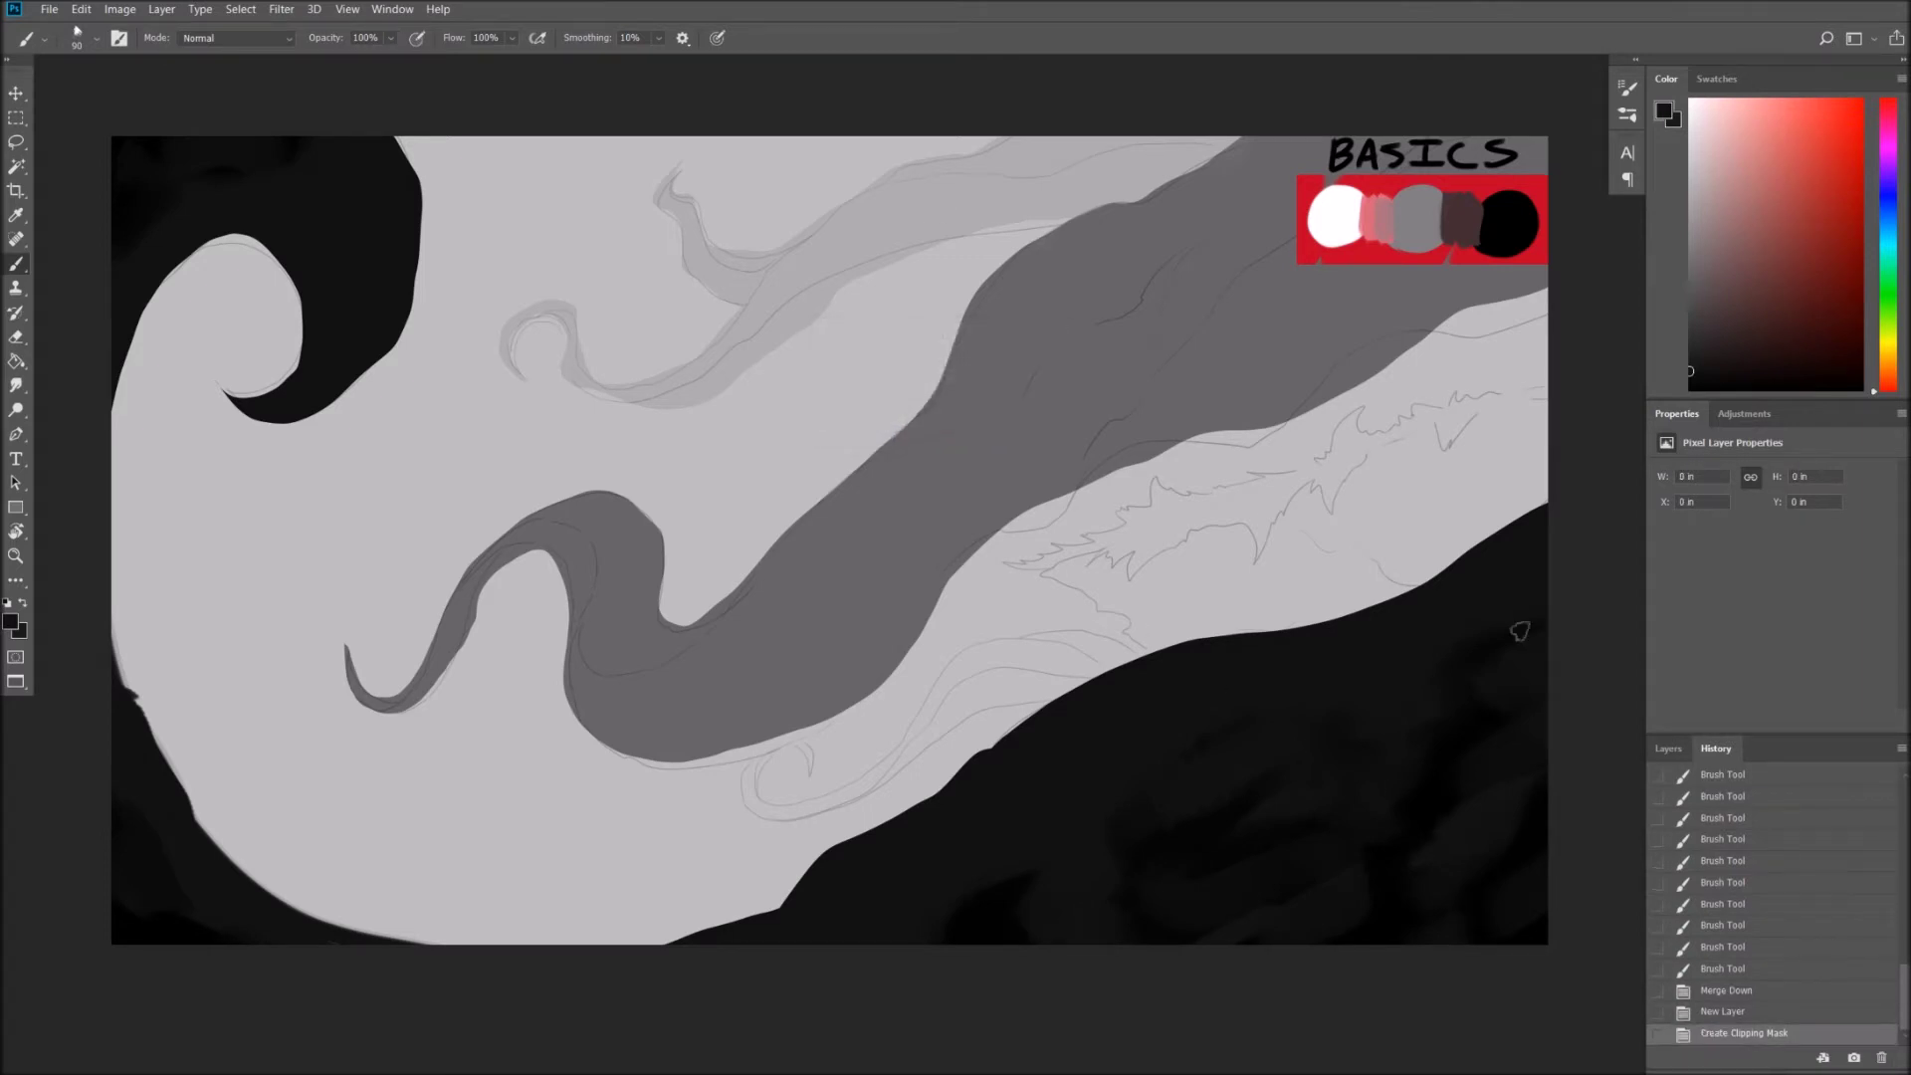
pyautogui.click(1668, 747)
# Merge the clipped layer down, add an annotation layer, and brush a red arrow from the top edge.
pyautogui.rightClick(1761, 940)
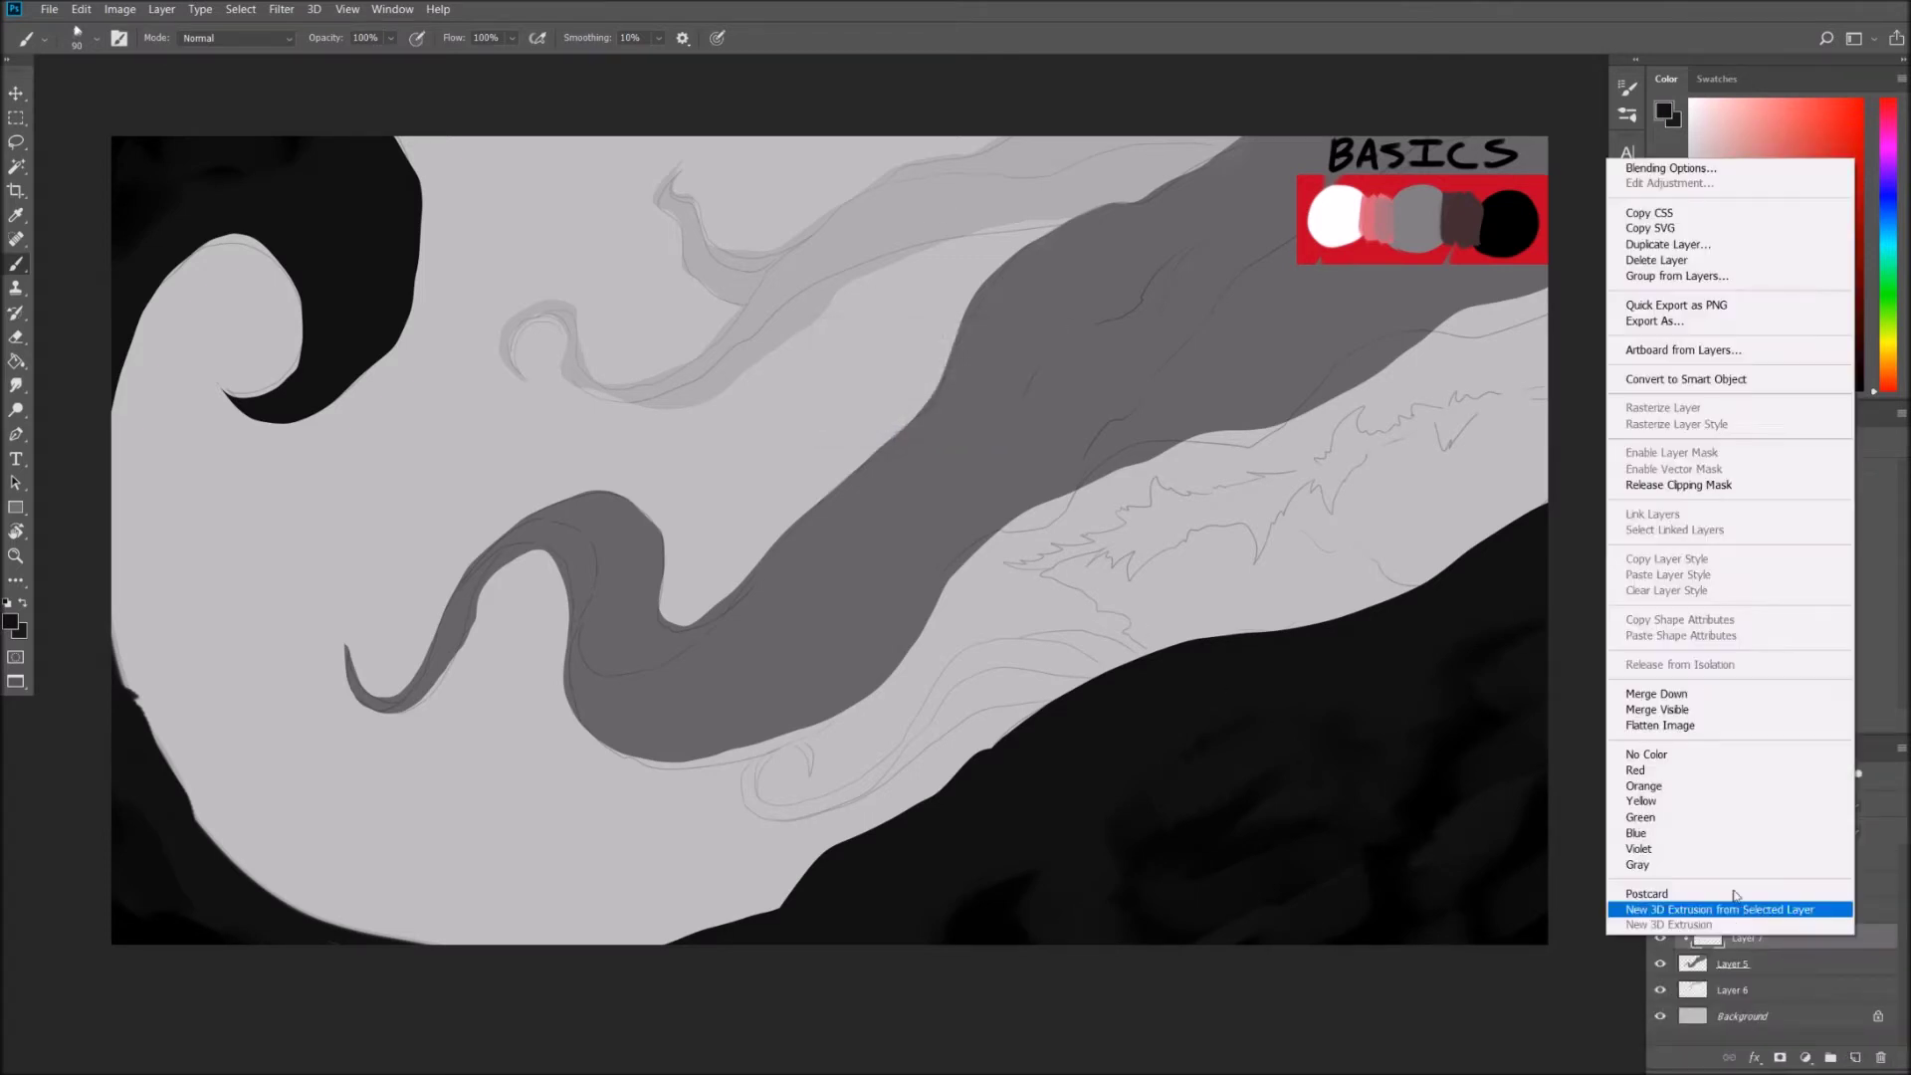
pyautogui.click(1692, 696)
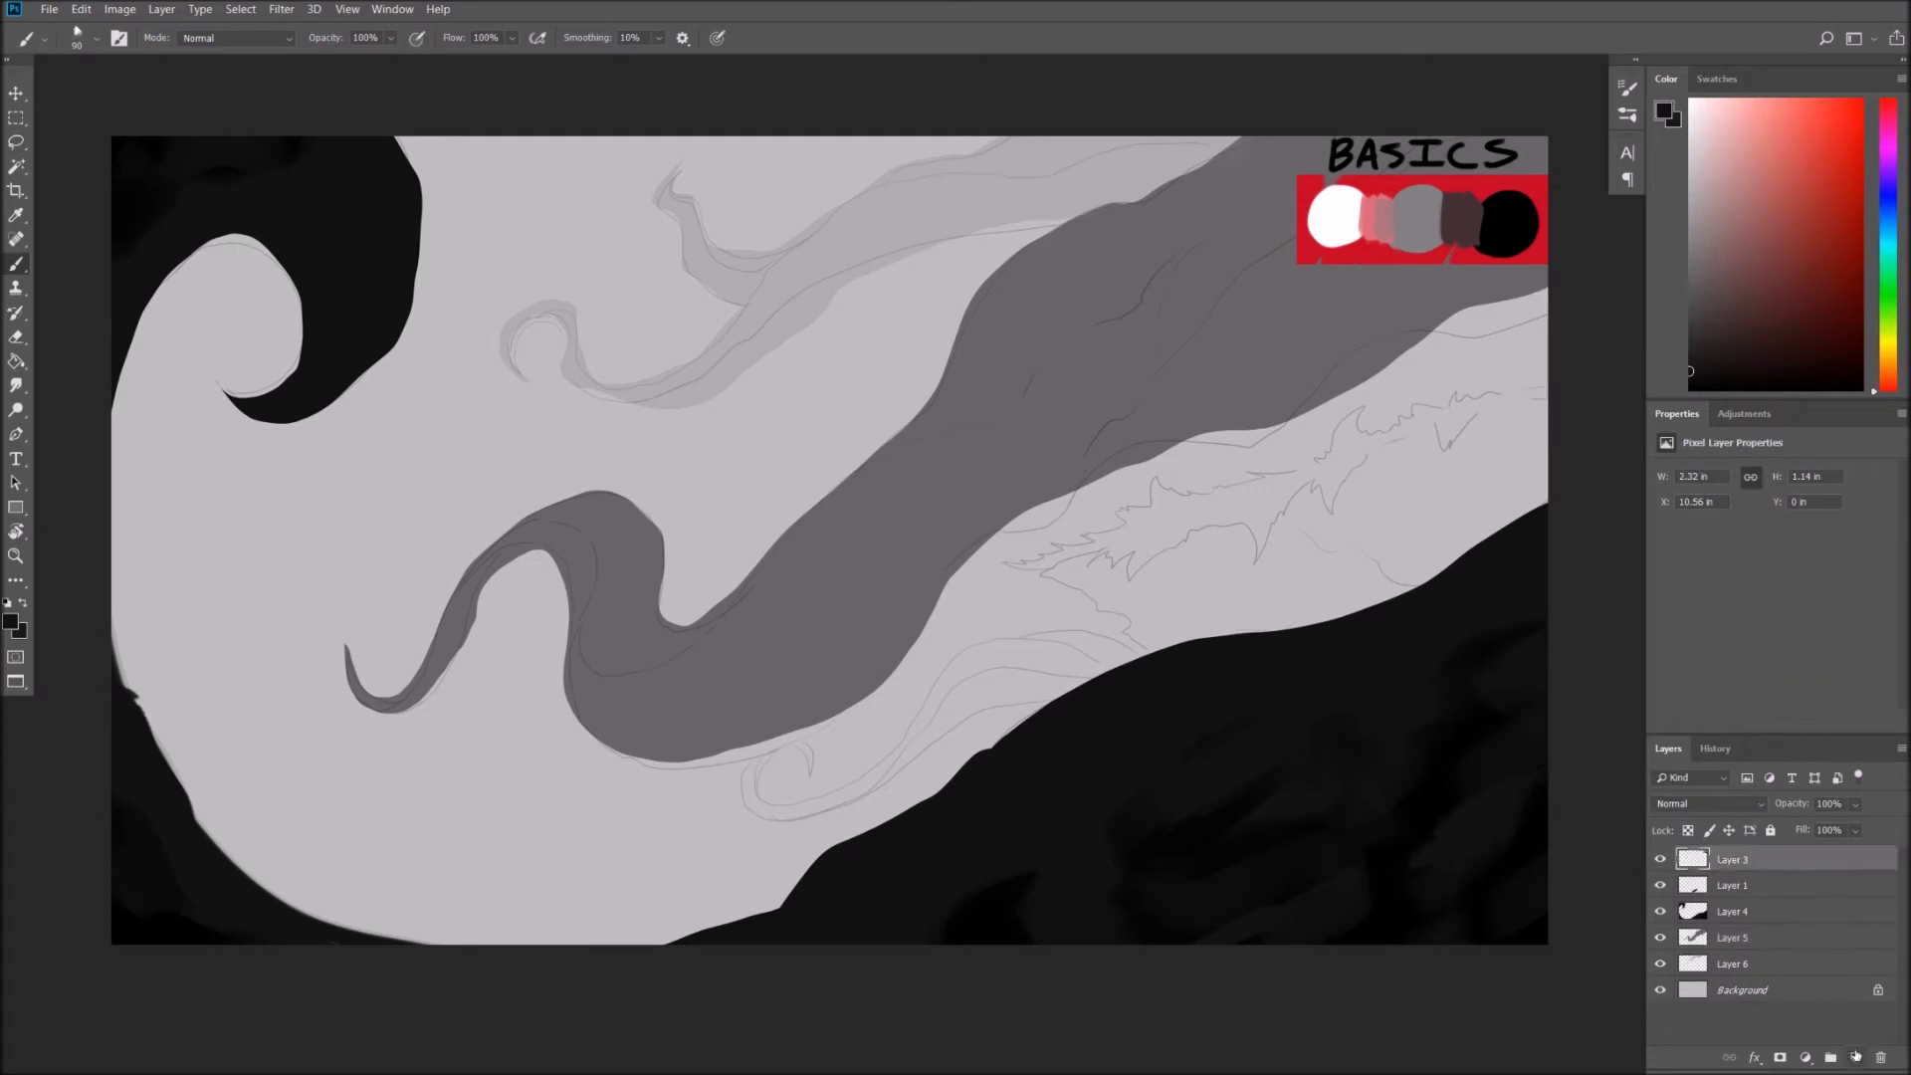
pyautogui.click(1856, 1060)
pyautogui.keyDown('alt'); pyautogui.click(1318, 187); pyautogui.keyUp('alt')
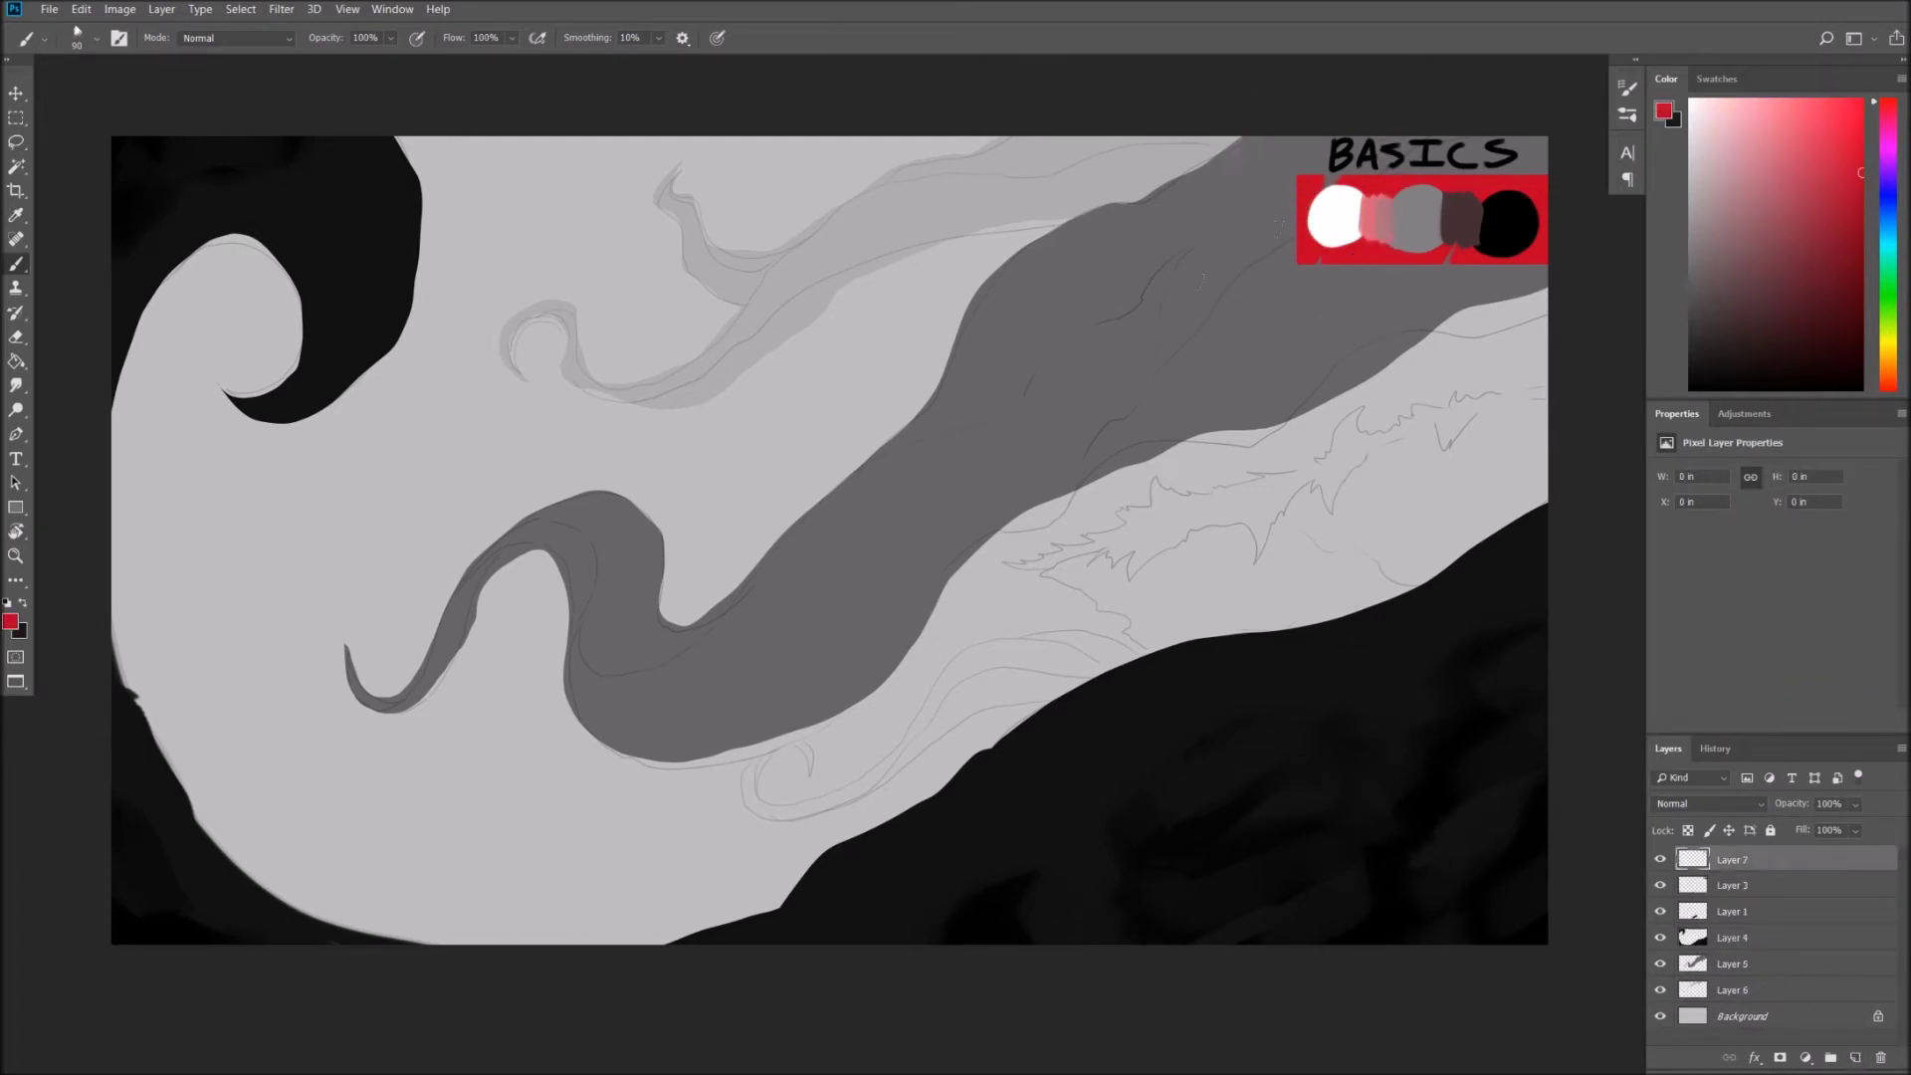
pyautogui.moveTo(524, 136); pyautogui.dragTo(560, 241)
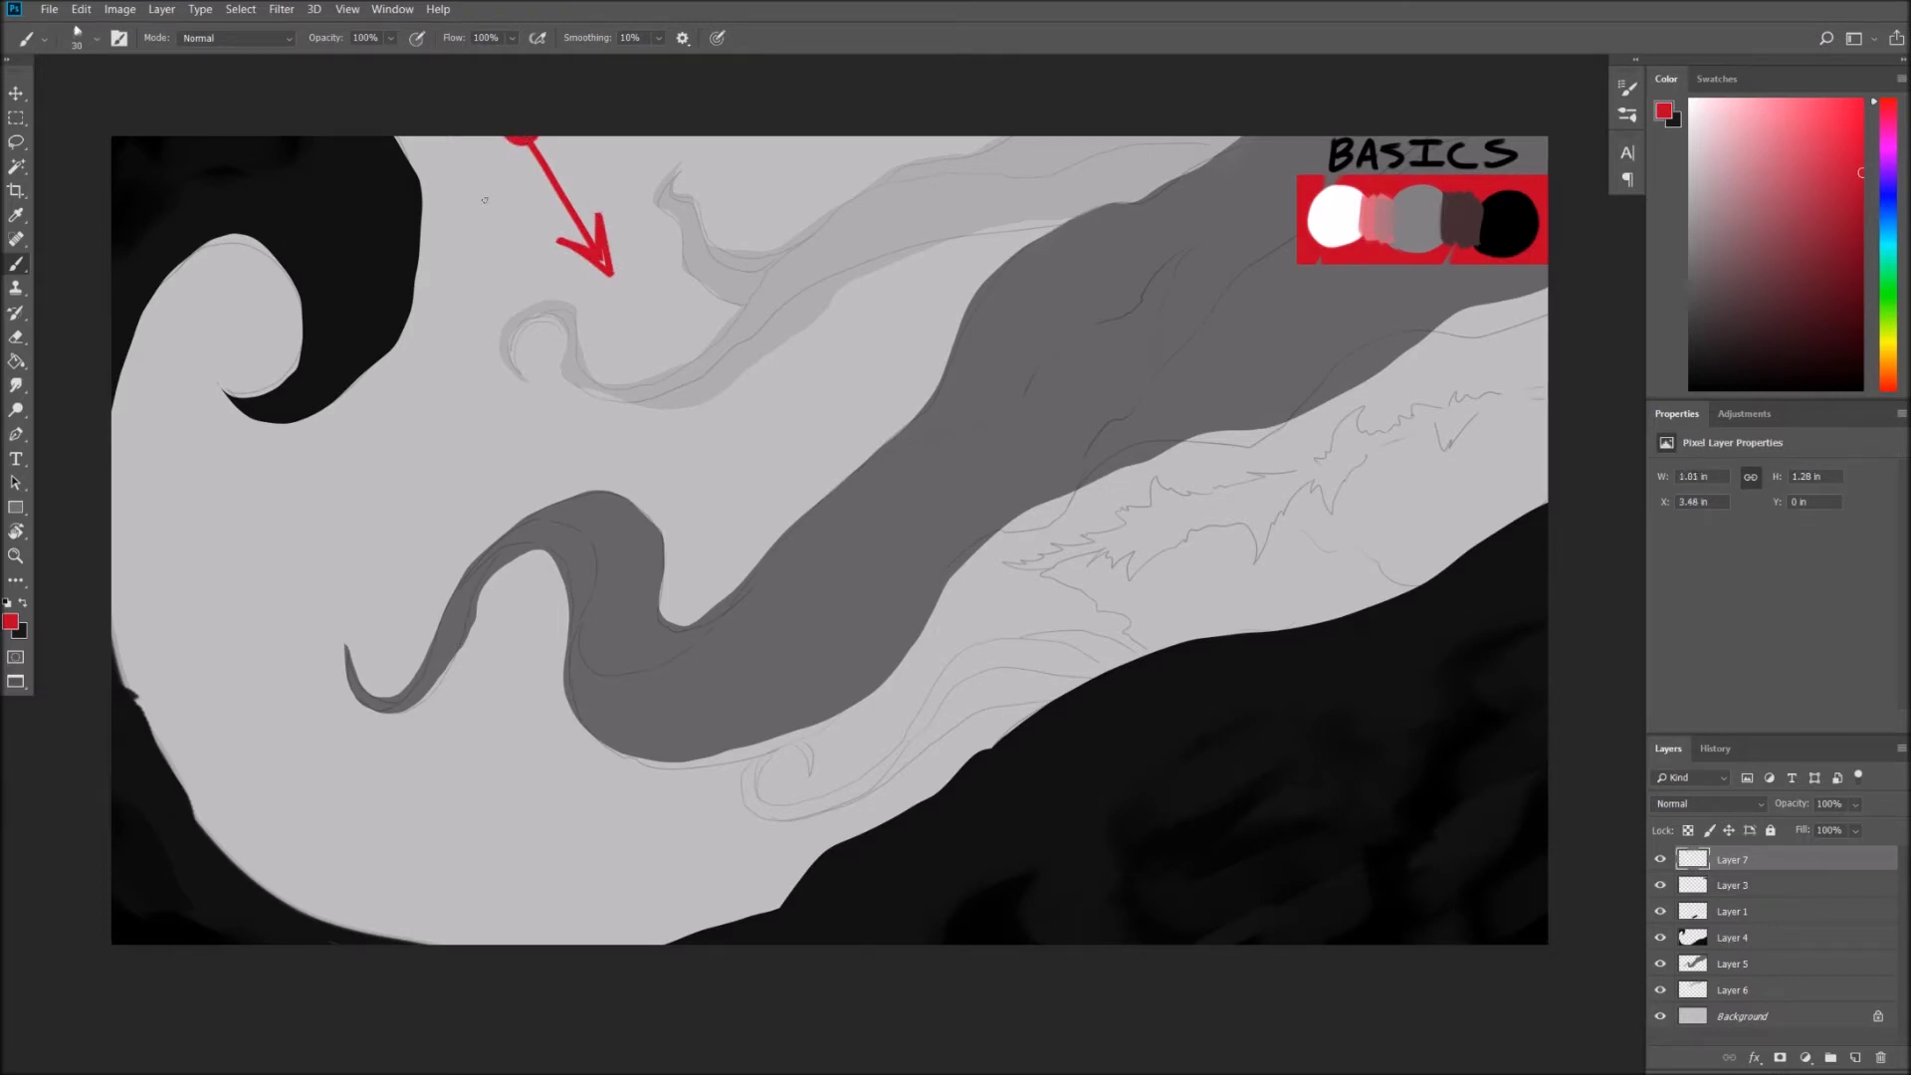
# Draw a red arrow down at the horn tip, undoing an overlong shaft and a long curved stroke.
pyautogui.moveTo(331, 414); pyautogui.dragTo(337, 512)
pyautogui.moveTo(344, 488); pyautogui.dragTo(295, 229)
pyautogui.hotkey('ctrl', 'z')
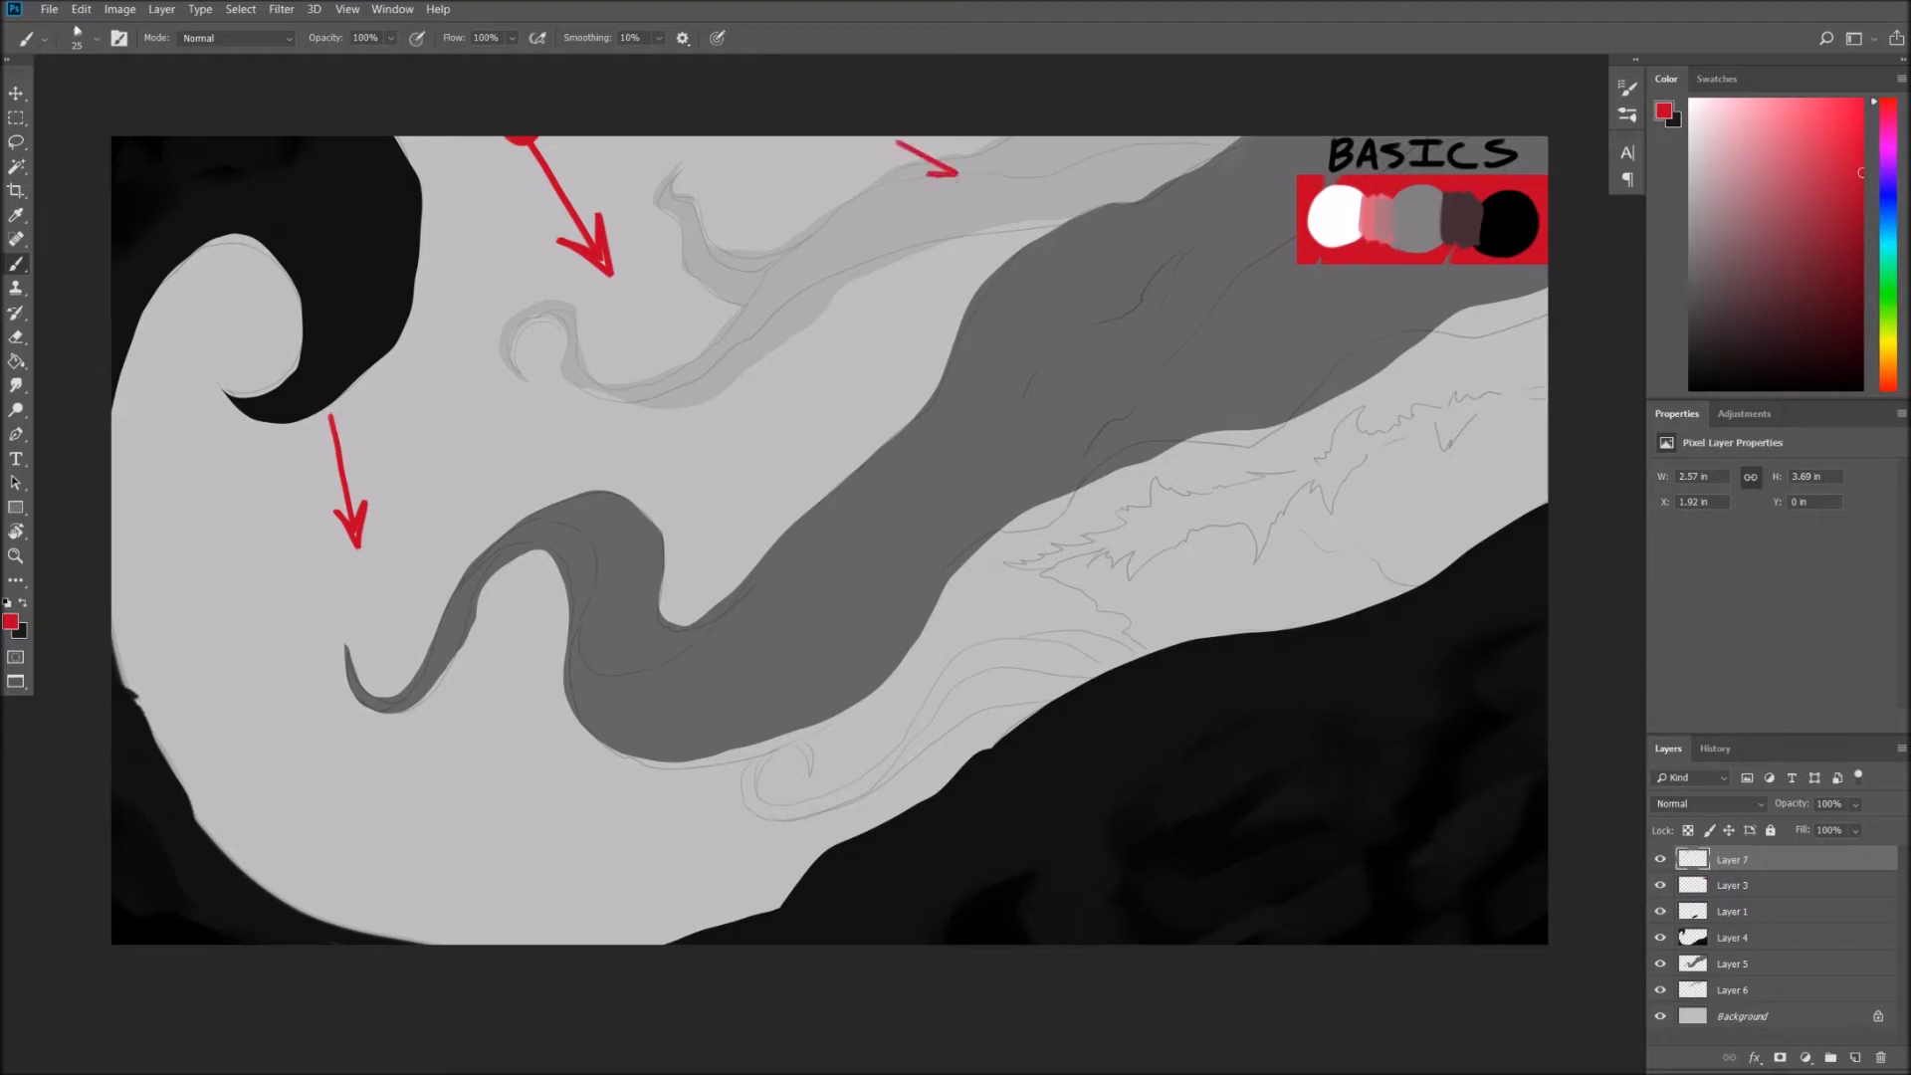
pyautogui.moveTo(165, 264); pyautogui.dragTo(646, 107)
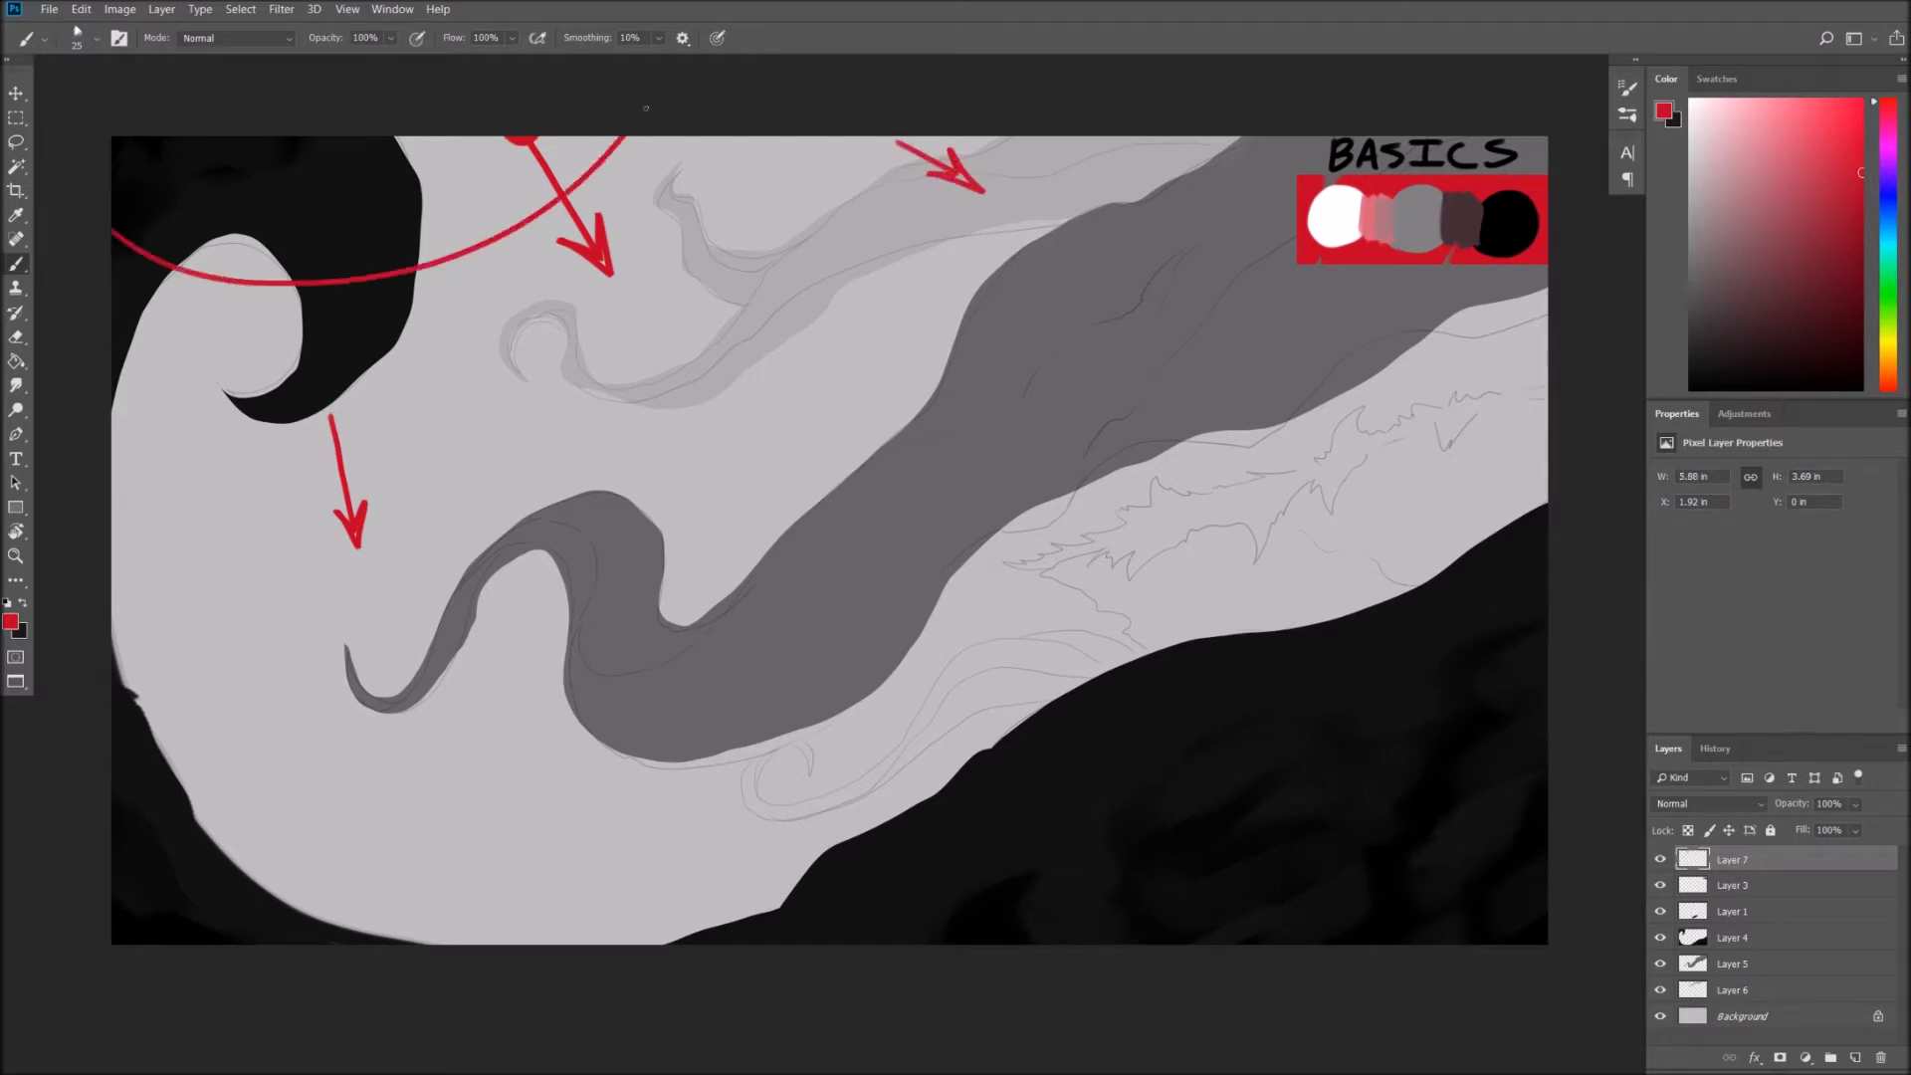
pyautogui.hotkey('ctrl', 'z')
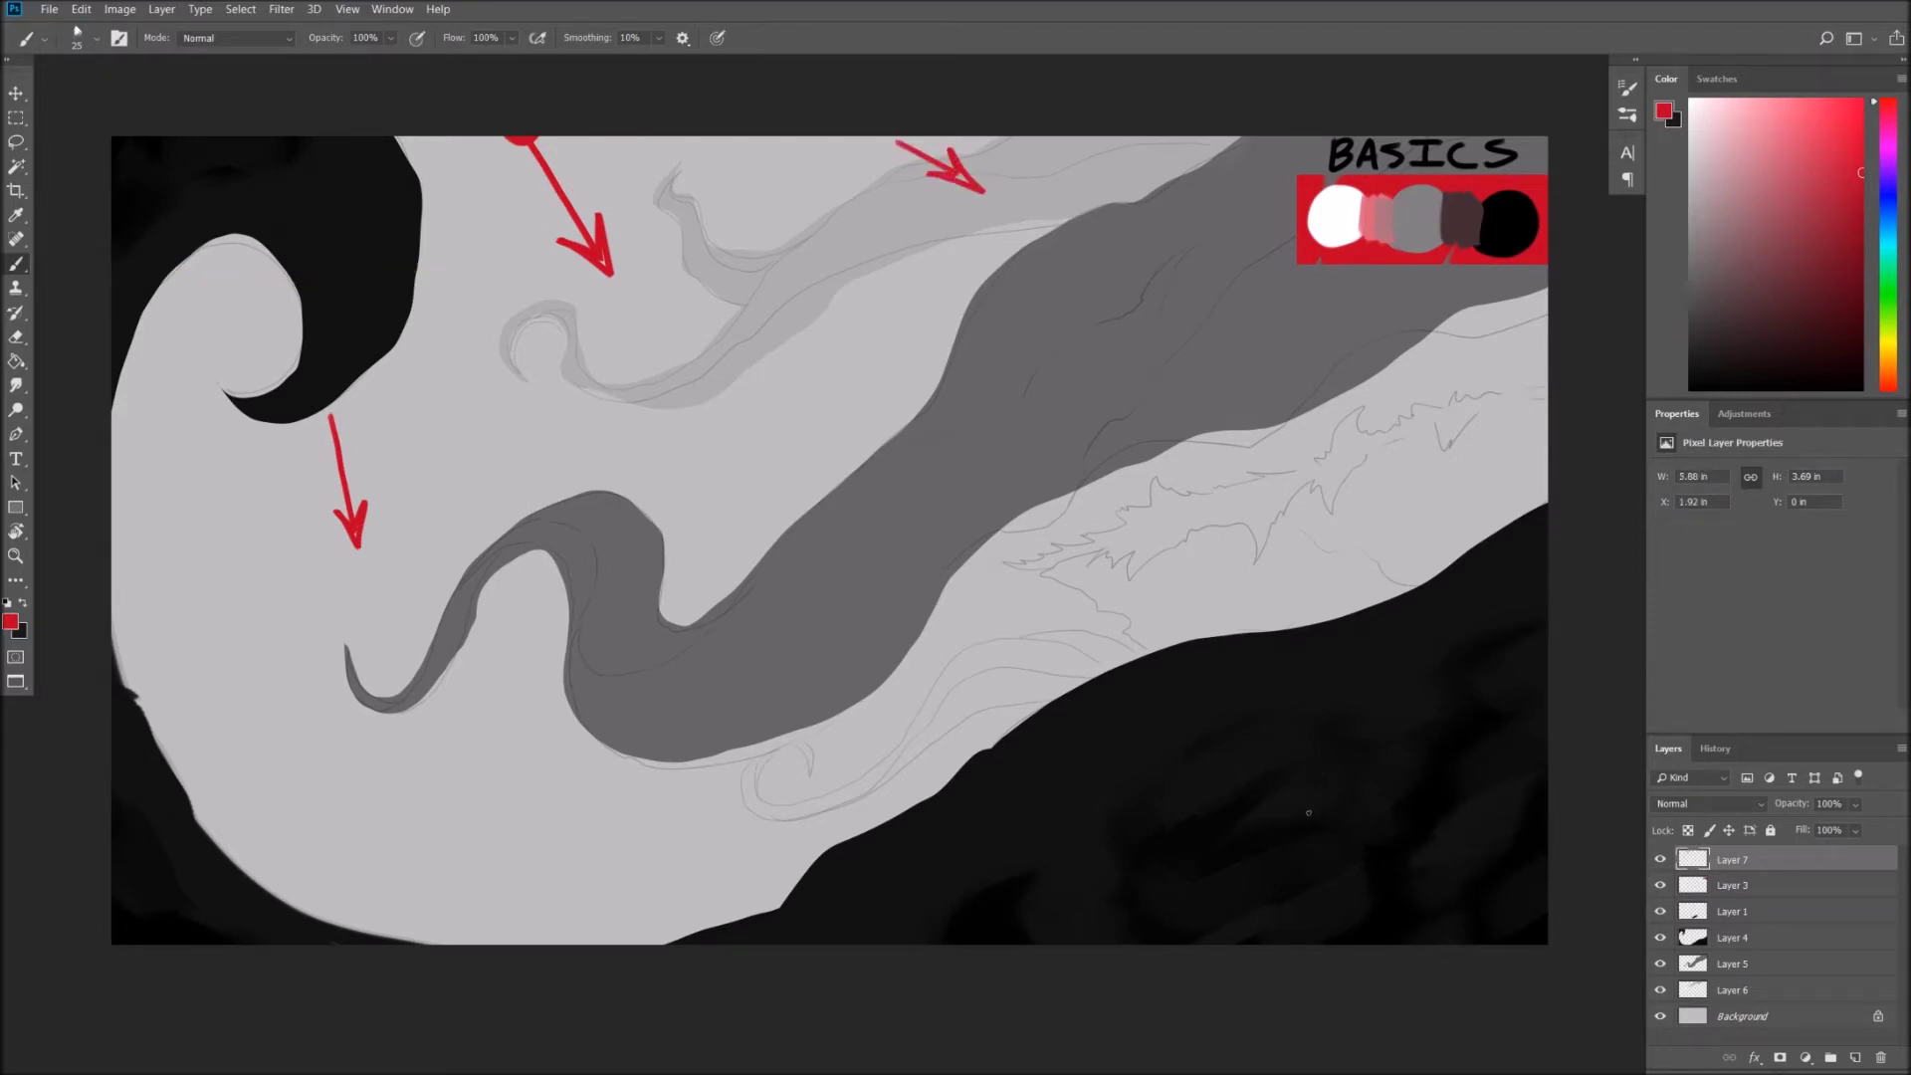
pyautogui.click(1739, 938)
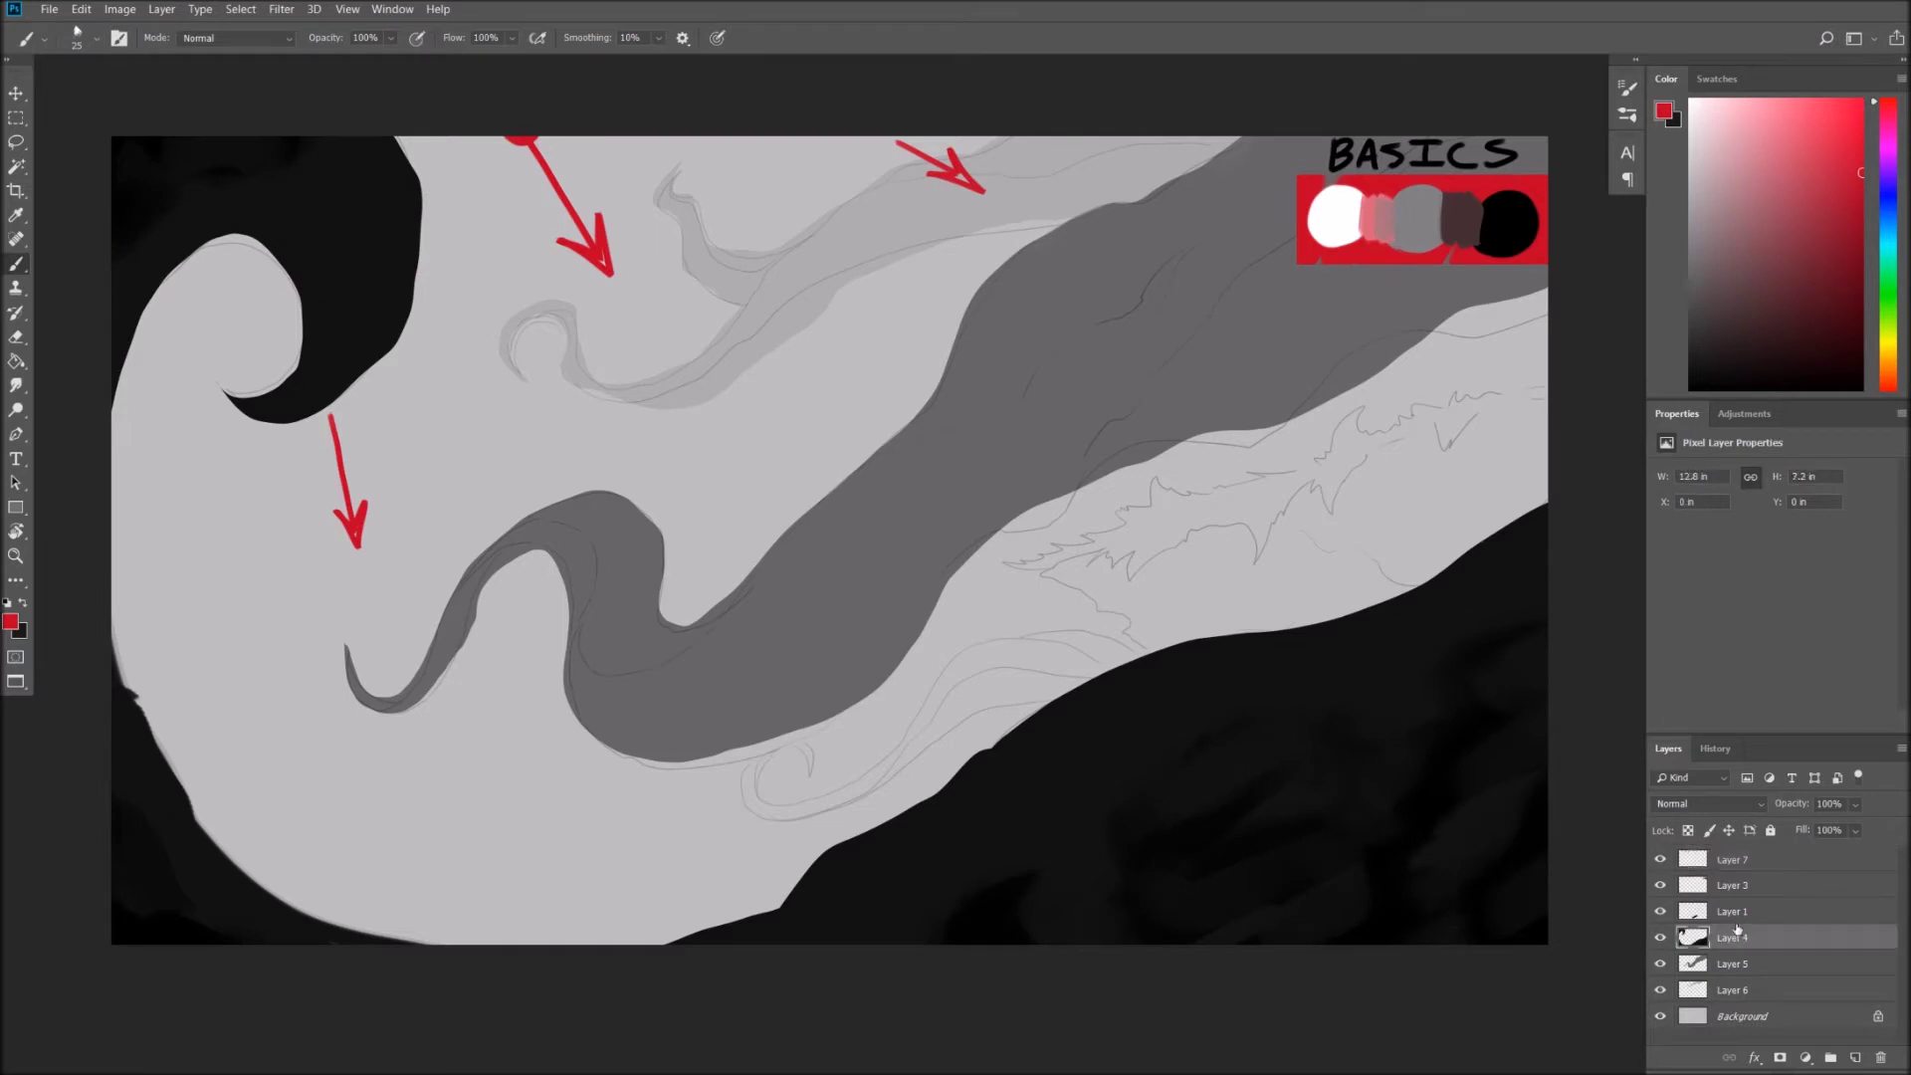
# Add a new layer clipped to Layer 5 and sample a grey from the canvas.
pyautogui.click(1756, 966)
pyautogui.click(1853, 1058)
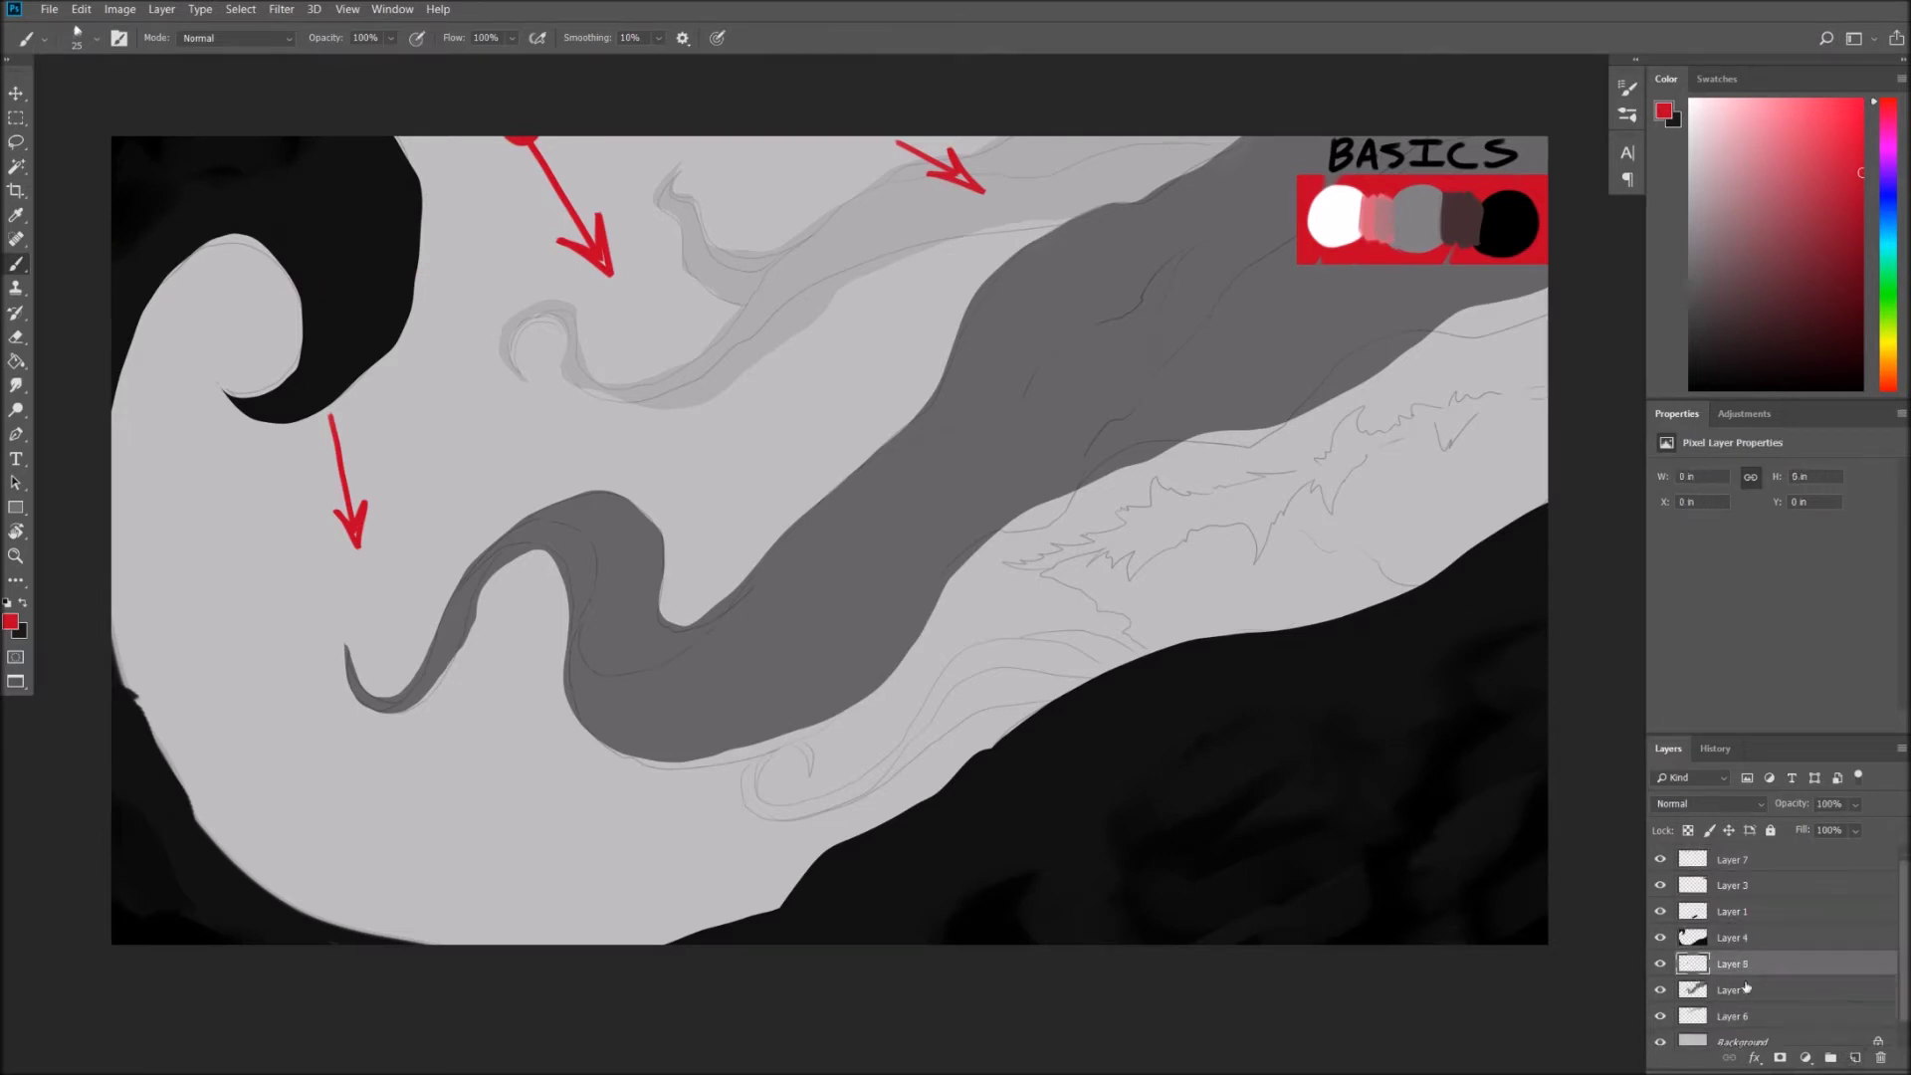
pyautogui.hotkey('ctrl', 'alt', 'g')
pyautogui.keyDown('alt'); pyautogui.click(931, 537); pyautogui.keyUp('alt')
# Try light grey and black test dabs on the band at brush size 400, then remove them.
pyautogui.press(']')
pyautogui.press(']')
pyautogui.press(']')
pyautogui.keyDown('alt'); pyautogui.click(1337, 229); pyautogui.keyUp('alt')
pyautogui.moveTo(867, 443)
pyautogui.mouseDown()
pyautogui.moveTo(841, 528)
pyautogui.moveTo(926, 443)
pyautogui.moveTo(900, 493)
pyautogui.moveTo(940, 565)
pyautogui.mouseUp()
pyautogui.keyDown('alt'); pyautogui.click(1501, 267); pyautogui.keyUp('alt')
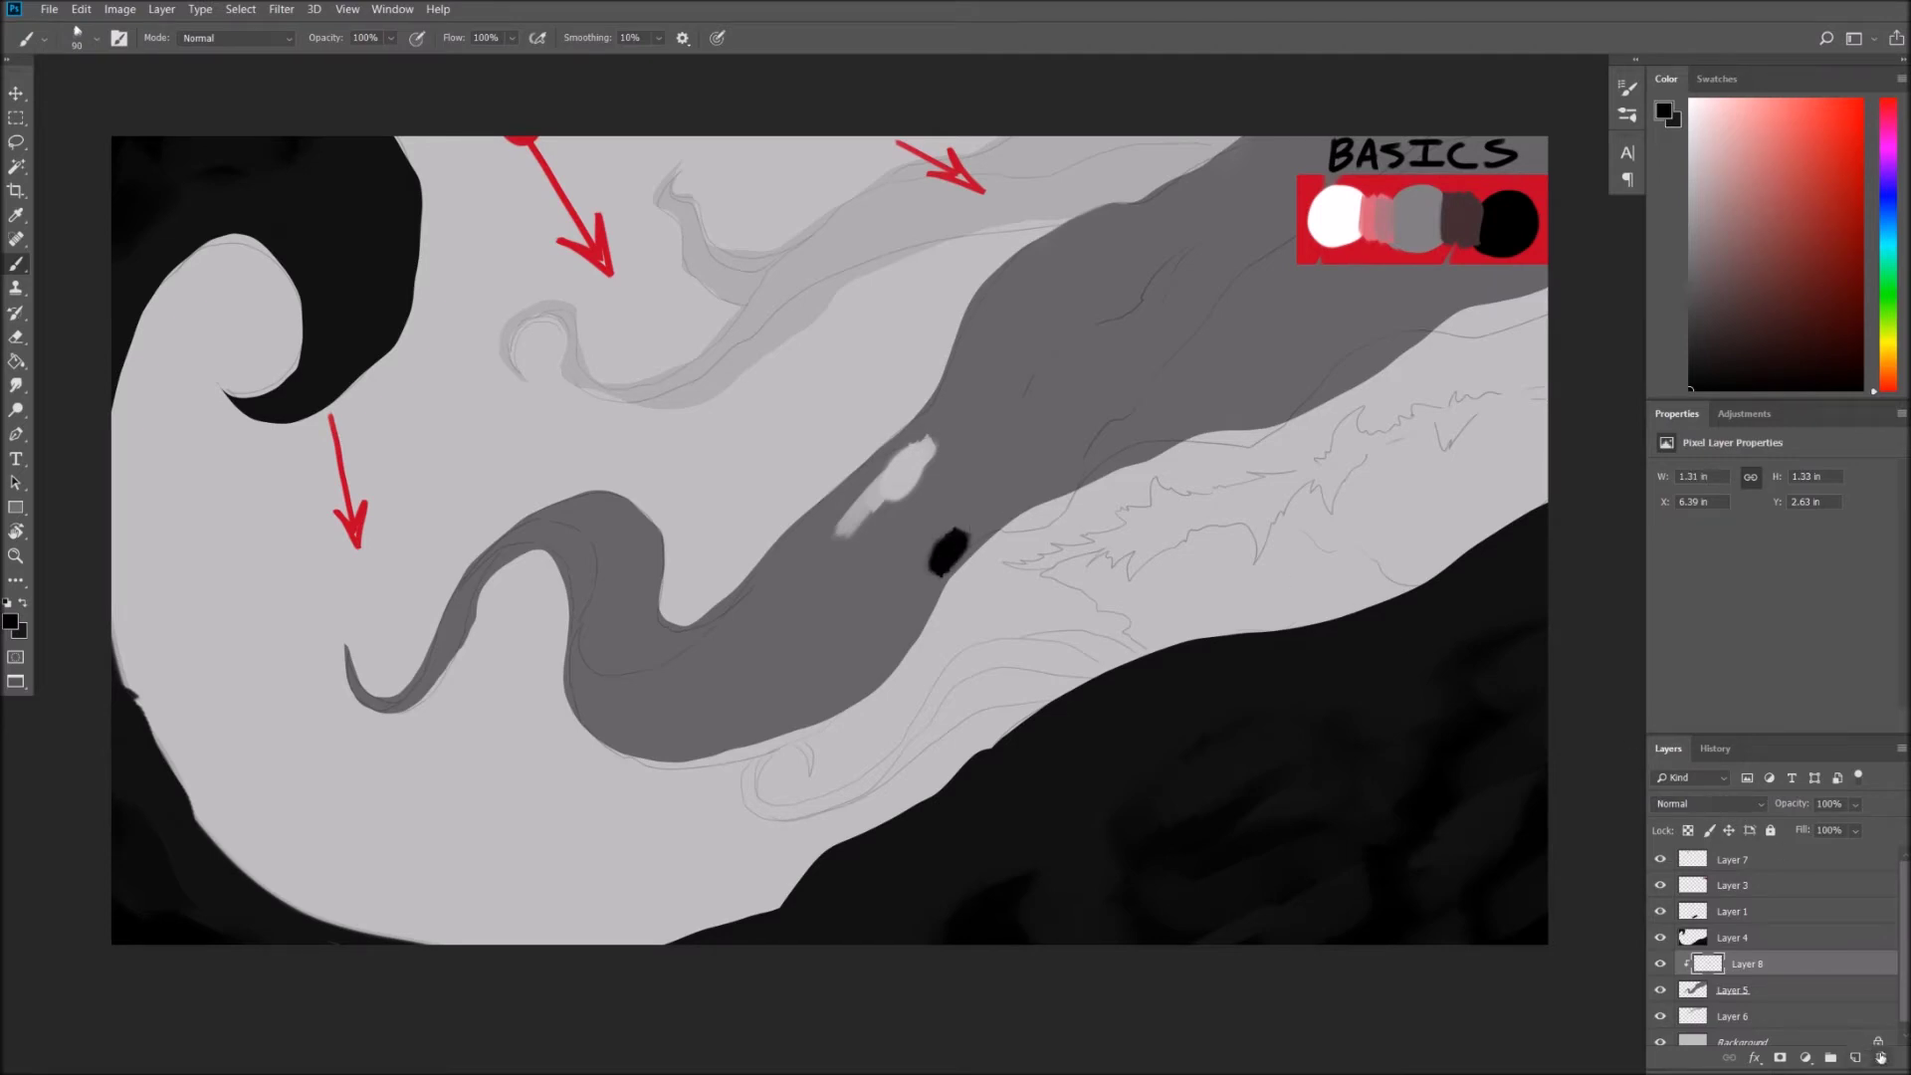
pyautogui.click(1880, 1057)
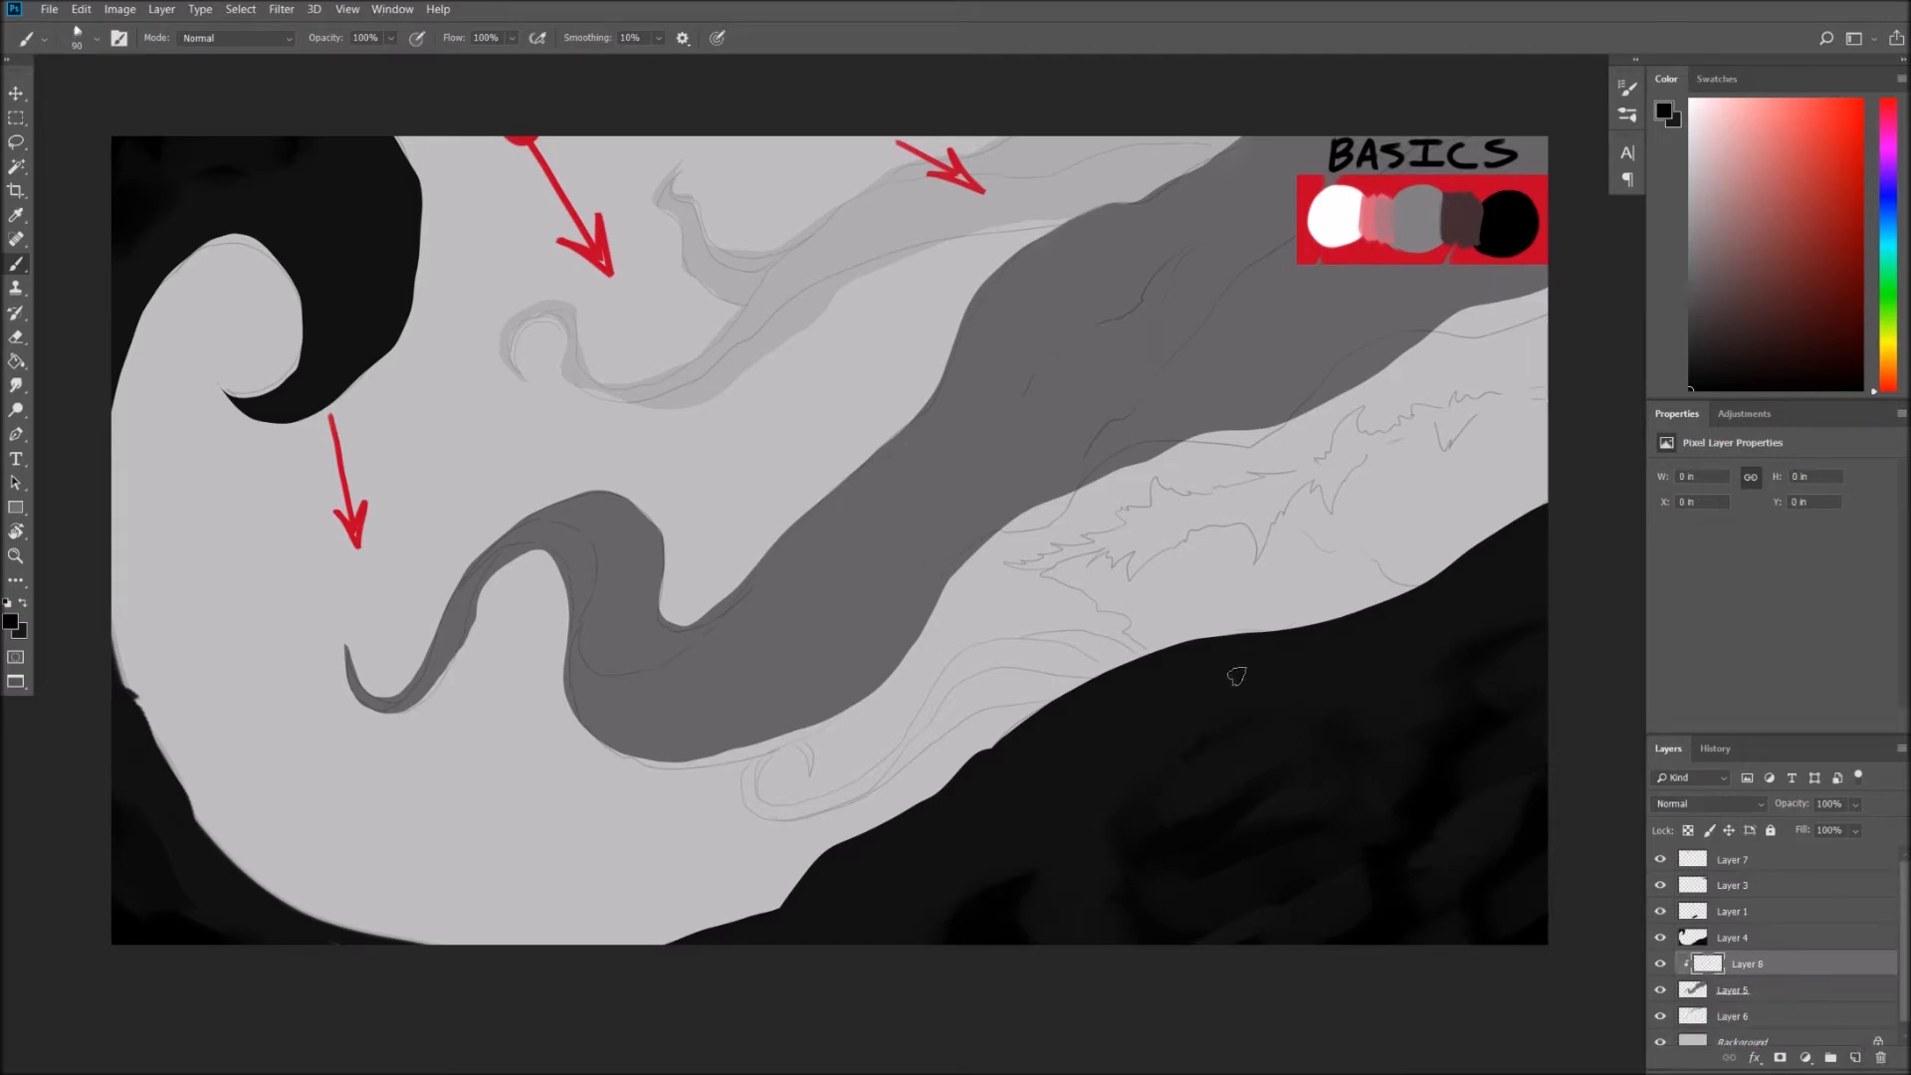
# Paint soft black shadow along the band's lower edge, shrinking the brush to 300 then 250.
pyautogui.moveTo(1276, 455)
pyautogui.mouseDown()
pyautogui.moveTo(1262, 445)
pyautogui.moveTo(826, 781)
pyautogui.moveTo(1301, 437)
pyautogui.moveTo(1497, 666)
pyautogui.mouseUp()
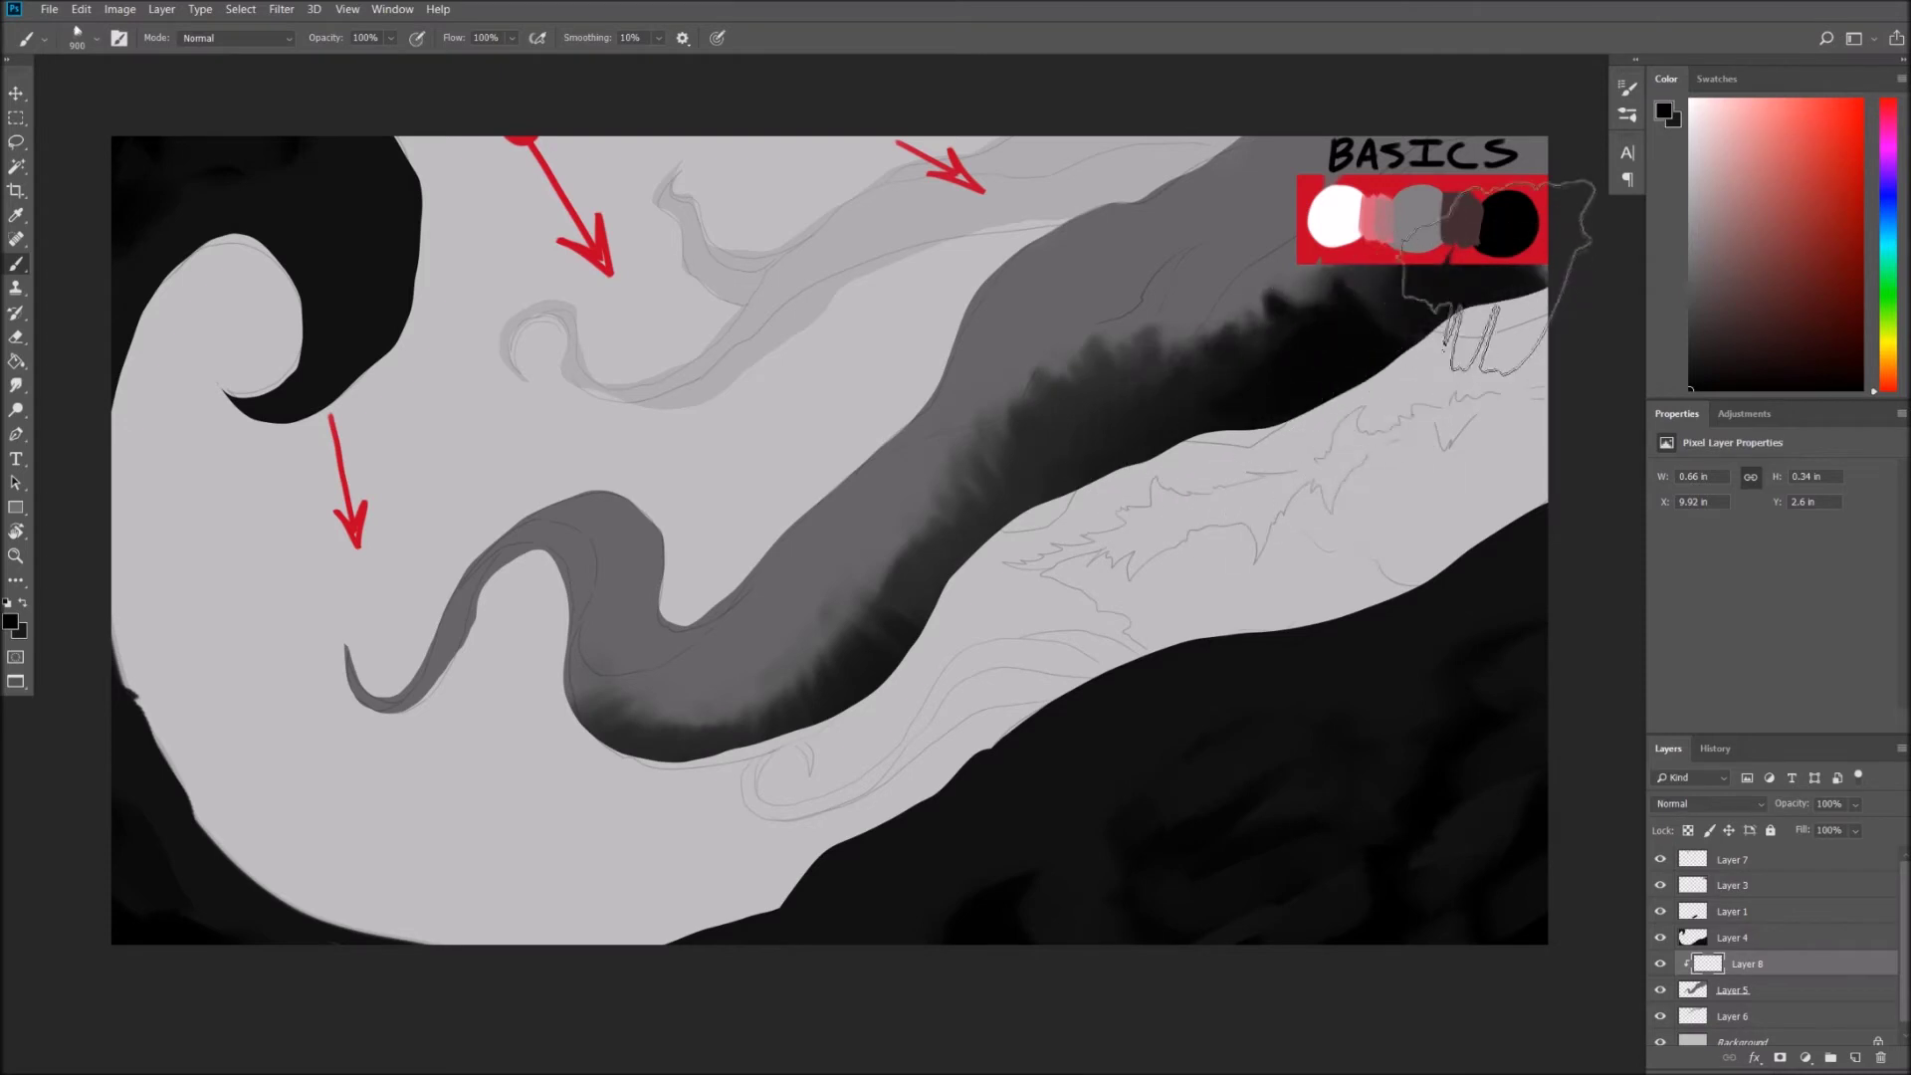
pyautogui.moveTo(996, 637); pyautogui.dragTo(1433, 328)
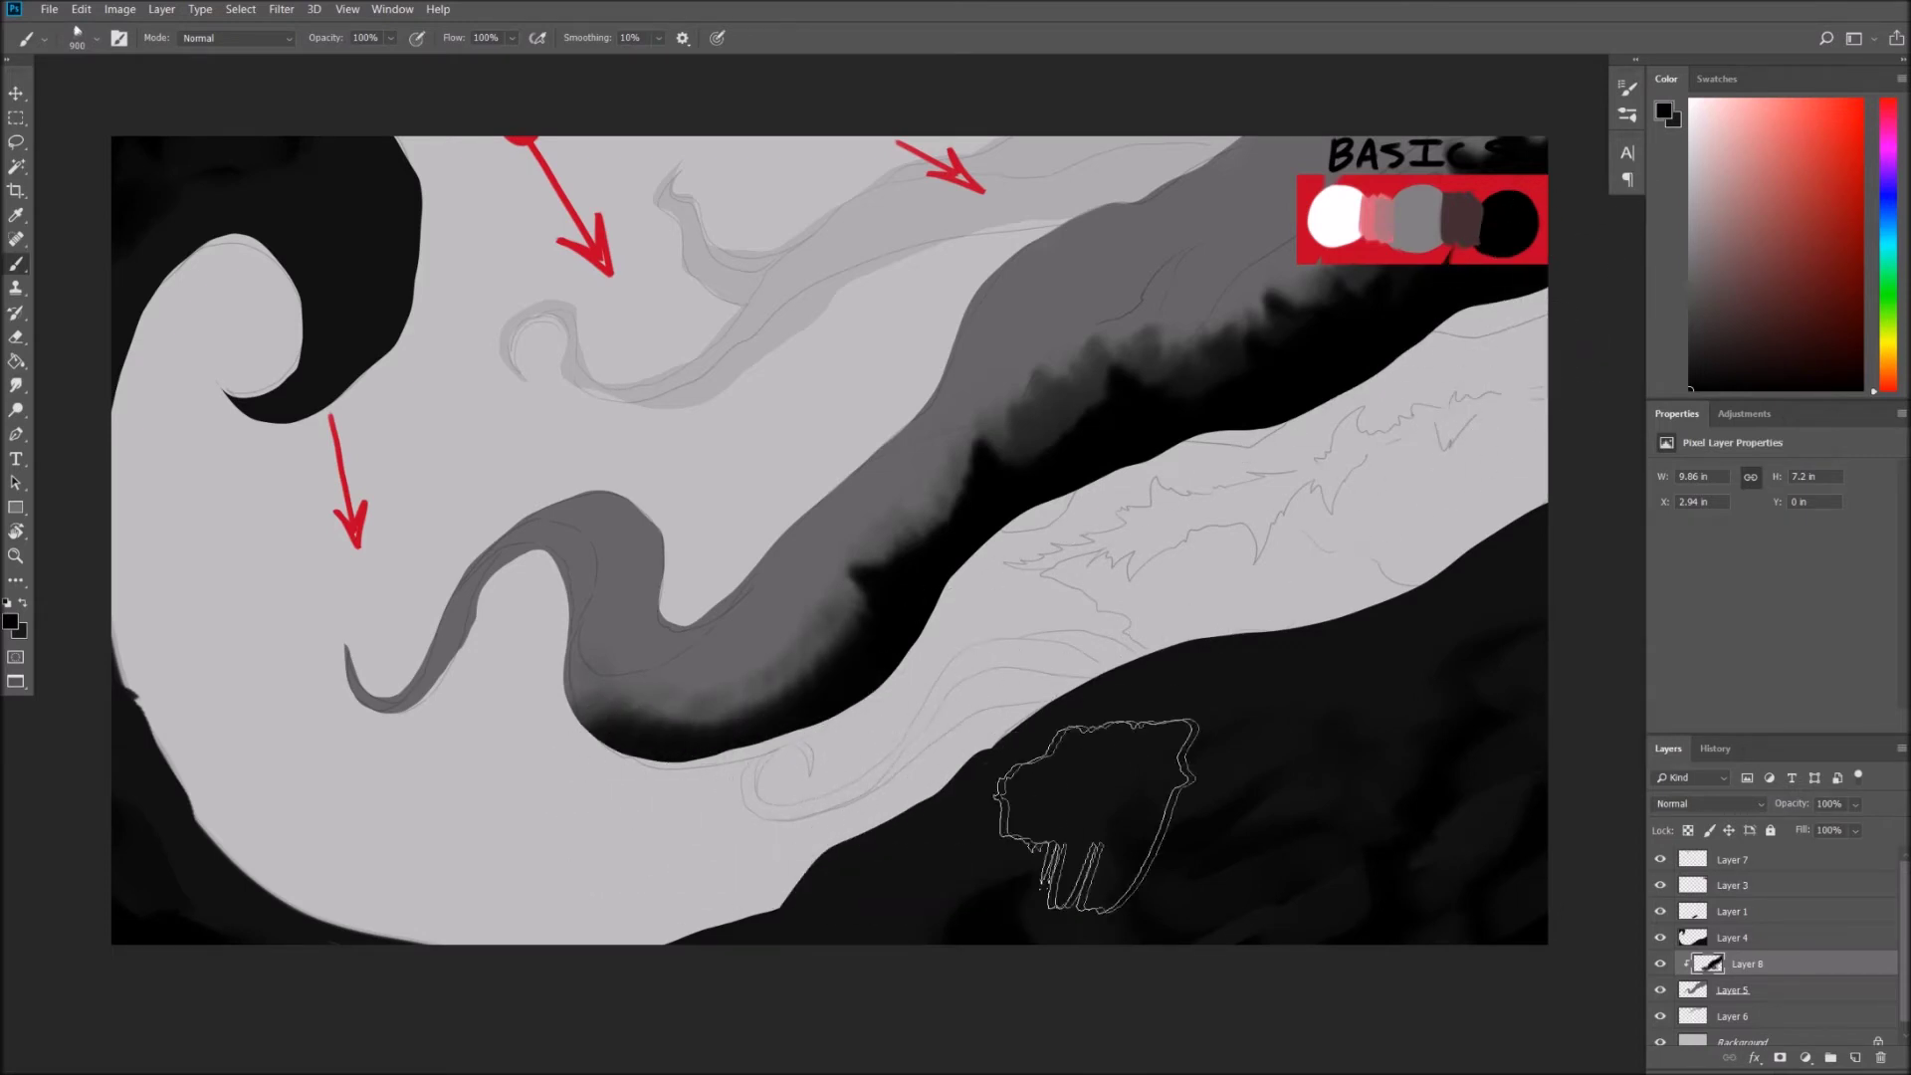
pyautogui.press('[')
pyautogui.press('[')
pyautogui.press('[')
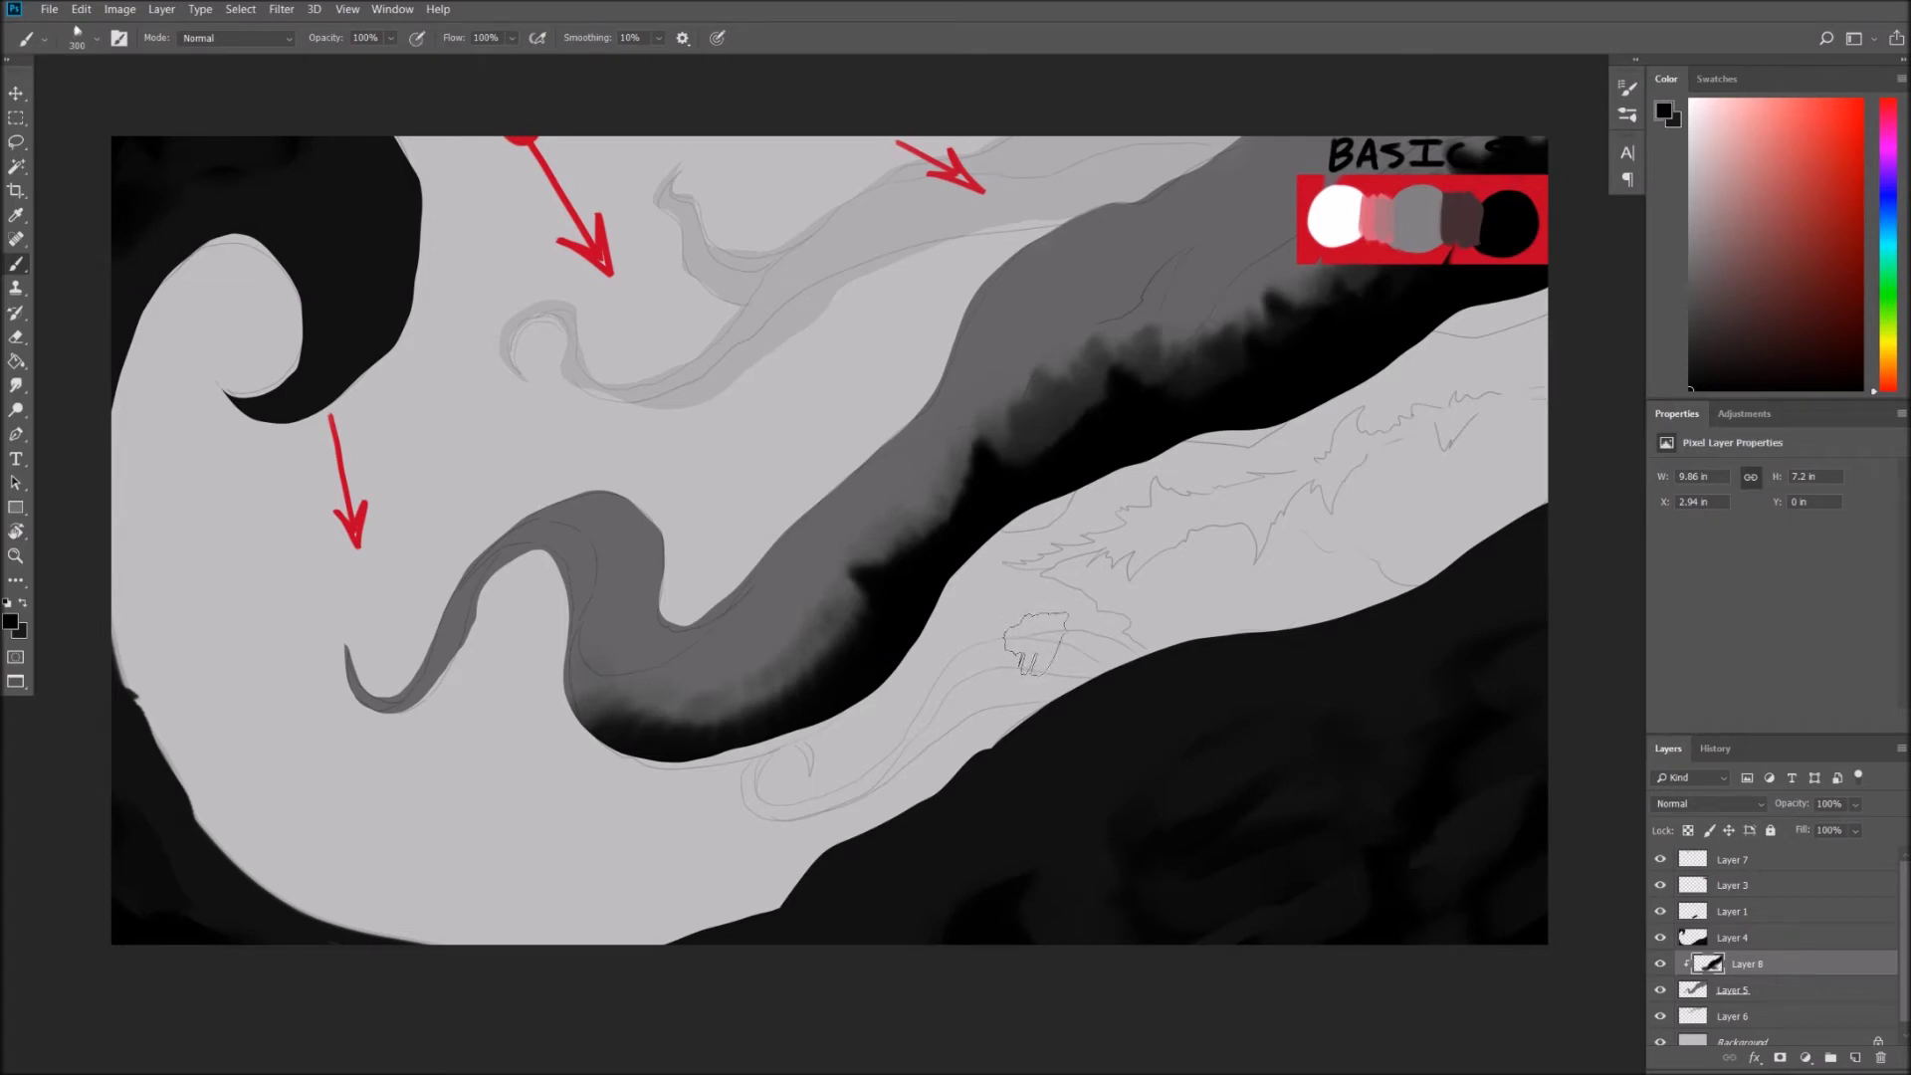
pyautogui.press('[')
pyautogui.press('[')
# Set the foreground to #353535 and smooth the black shadow with brush sizes 500 and 400.
pyautogui.click(1662, 112)
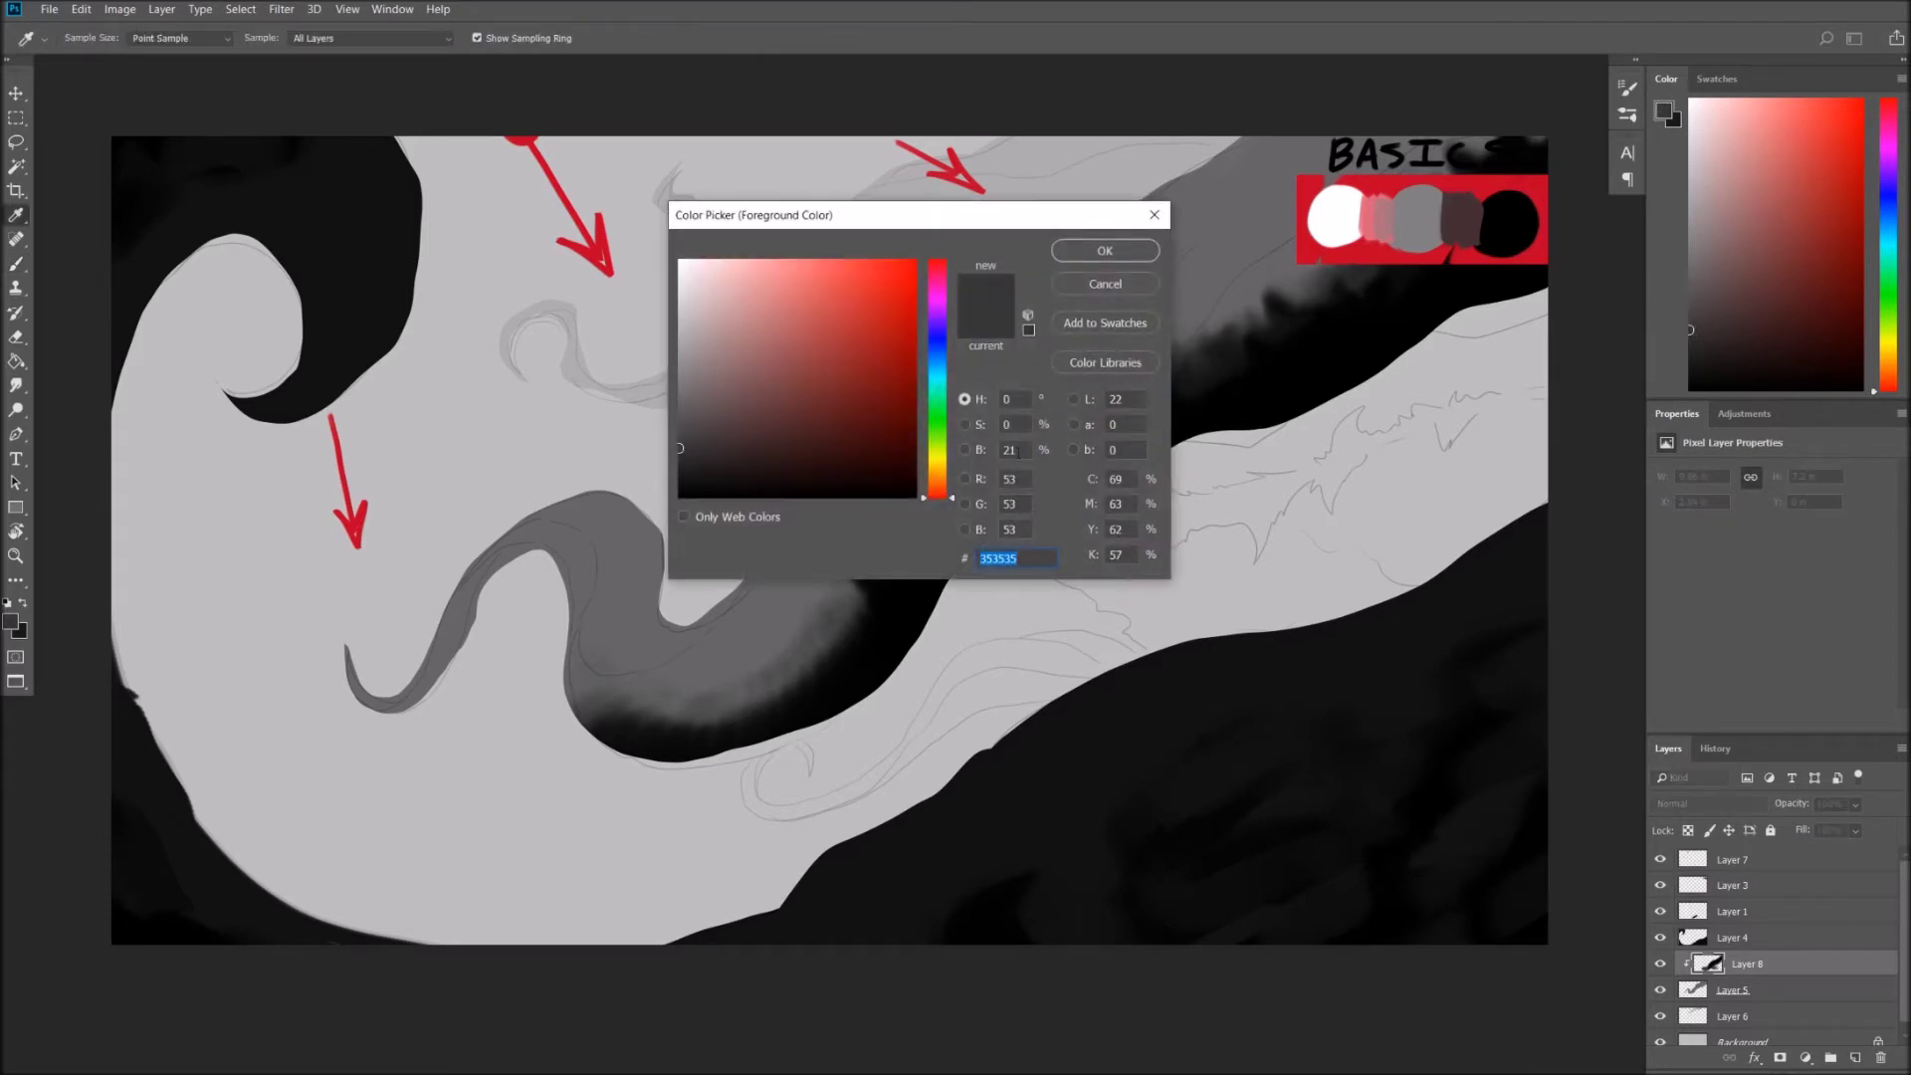
pyautogui.click(1131, 258)
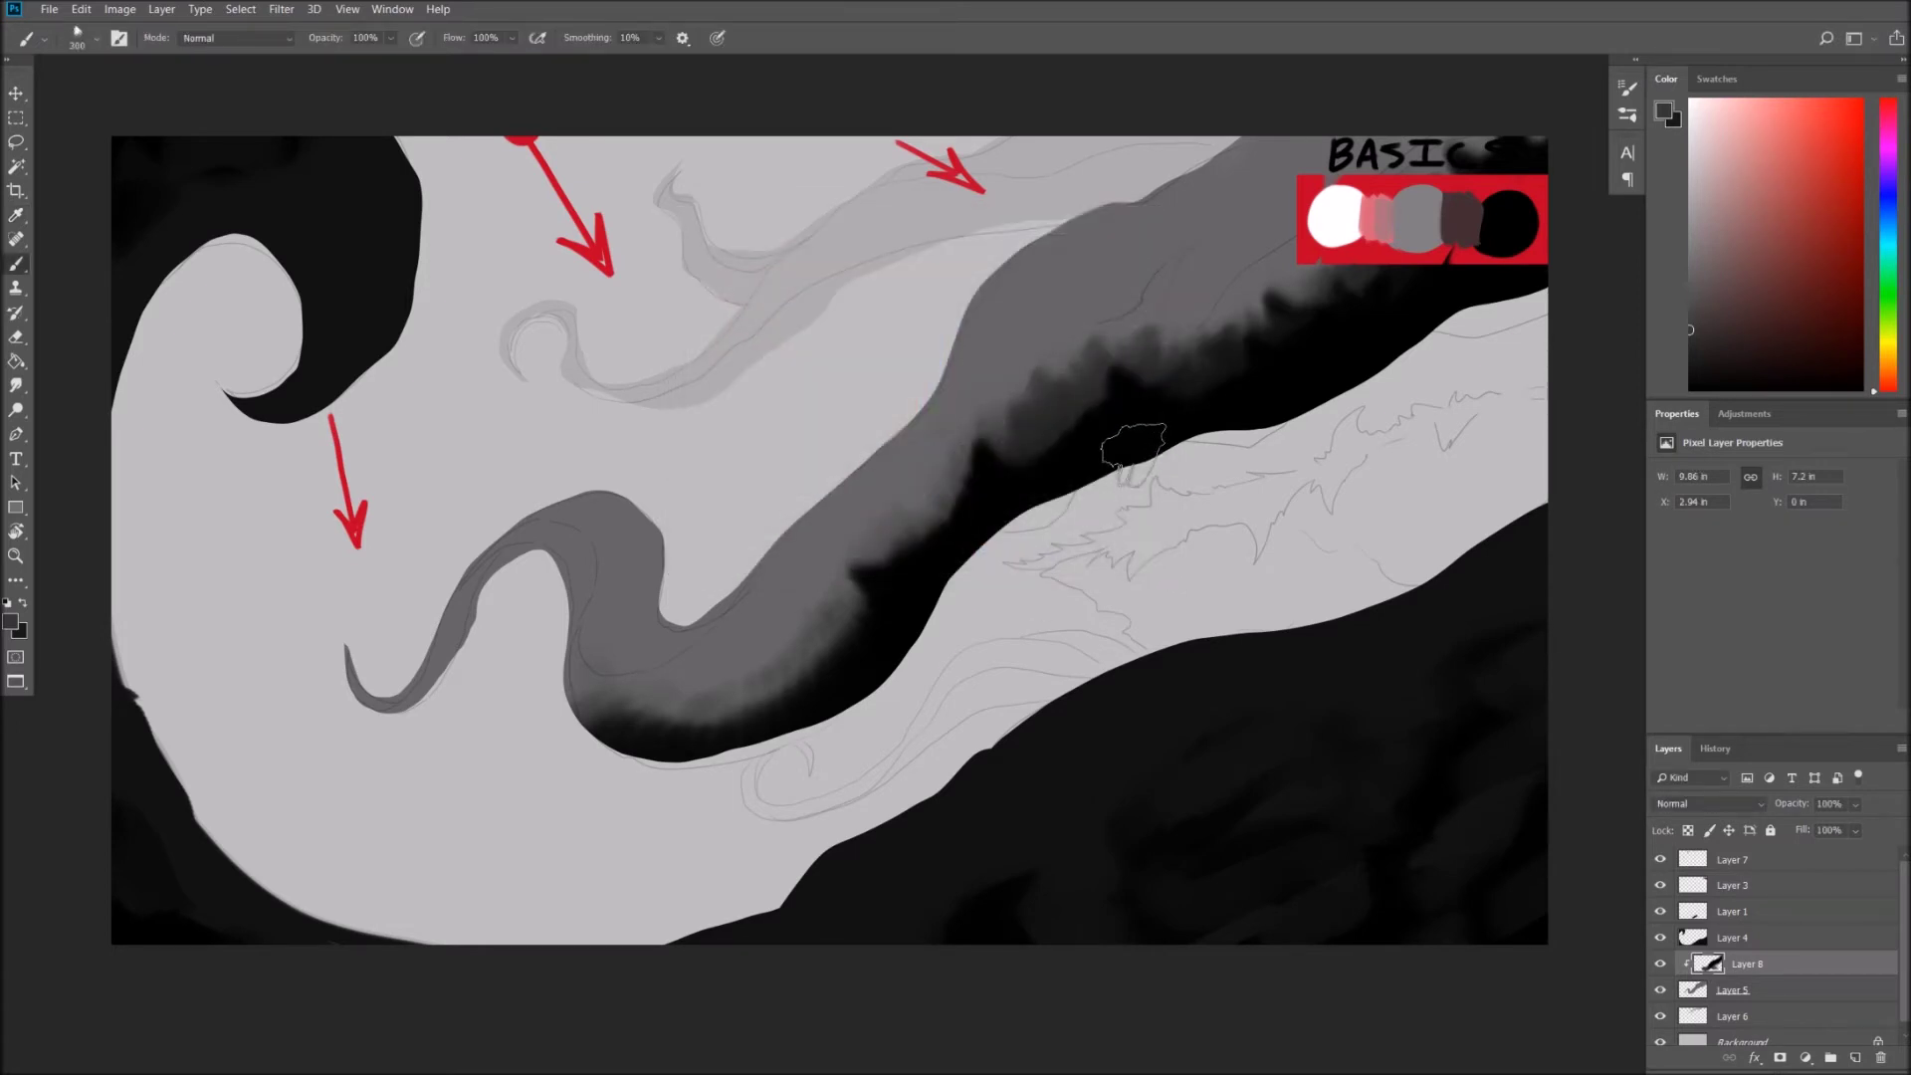
pyautogui.moveTo(1152, 366)
pyautogui.mouseDown()
pyautogui.moveTo(1274, 326)
pyautogui.moveTo(1040, 447)
pyautogui.moveTo(896, 587)
pyautogui.moveTo(824, 707)
pyautogui.moveTo(647, 726)
pyautogui.moveTo(557, 687)
pyautogui.mouseUp()
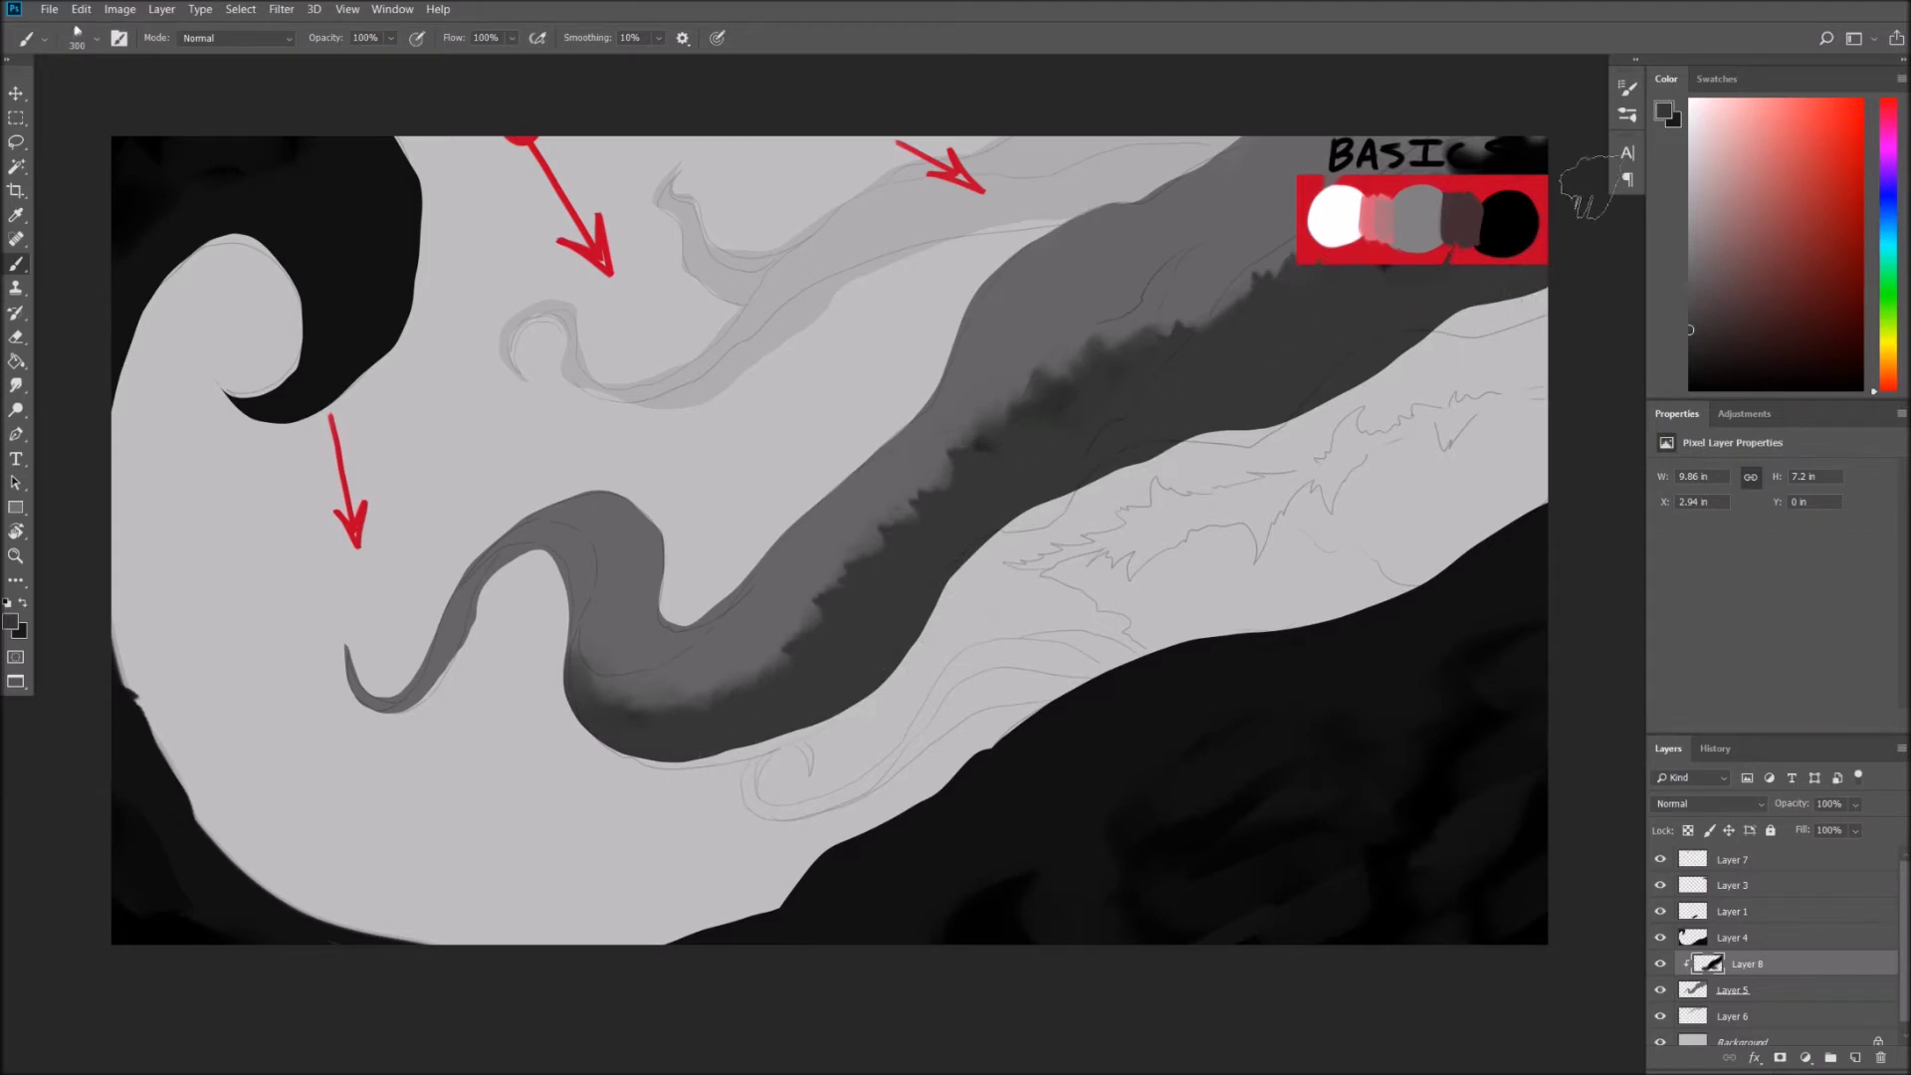
pyautogui.moveTo(1577, 179); pyautogui.dragTo(1472, 149)
pyautogui.press(']')
pyautogui.press(']')
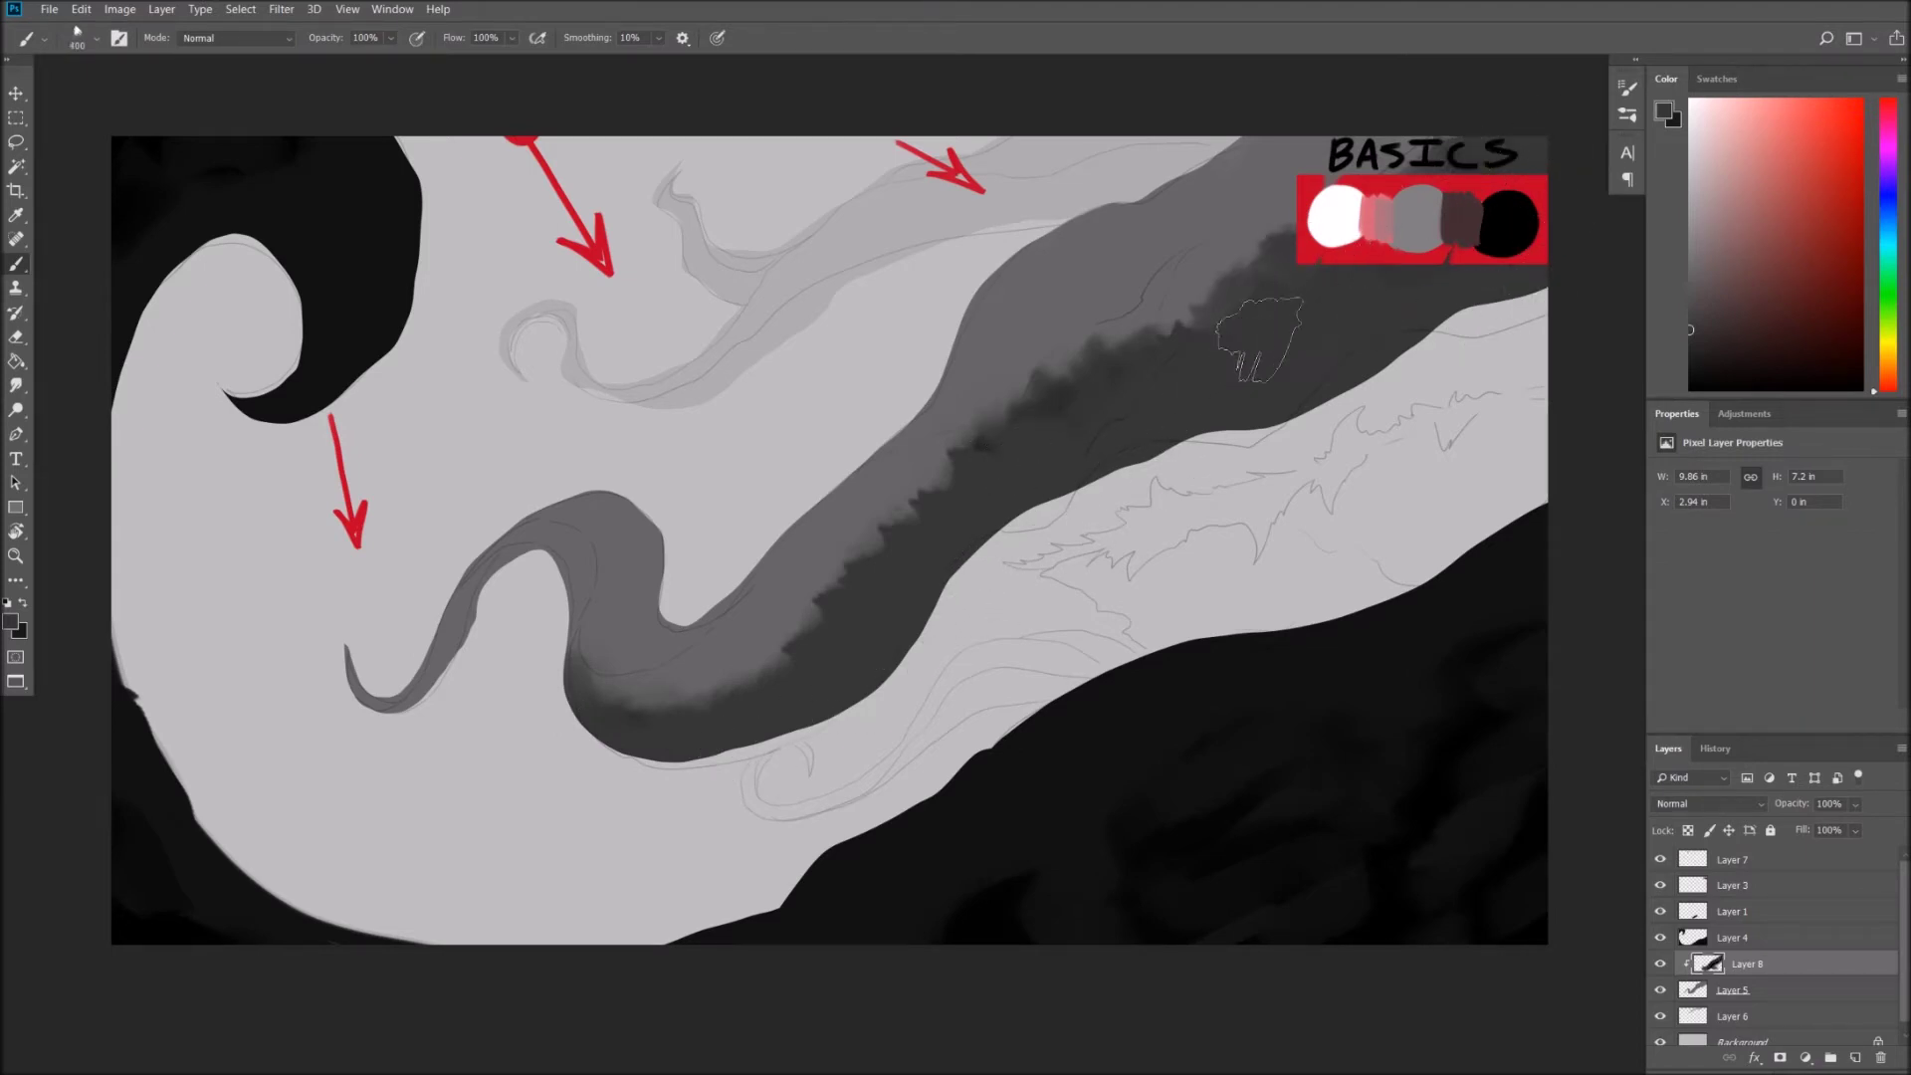
pyautogui.moveTo(1234, 318)
pyautogui.mouseDown()
pyautogui.moveTo(836, 652)
pyautogui.moveTo(647, 686)
pyautogui.mouseUp()
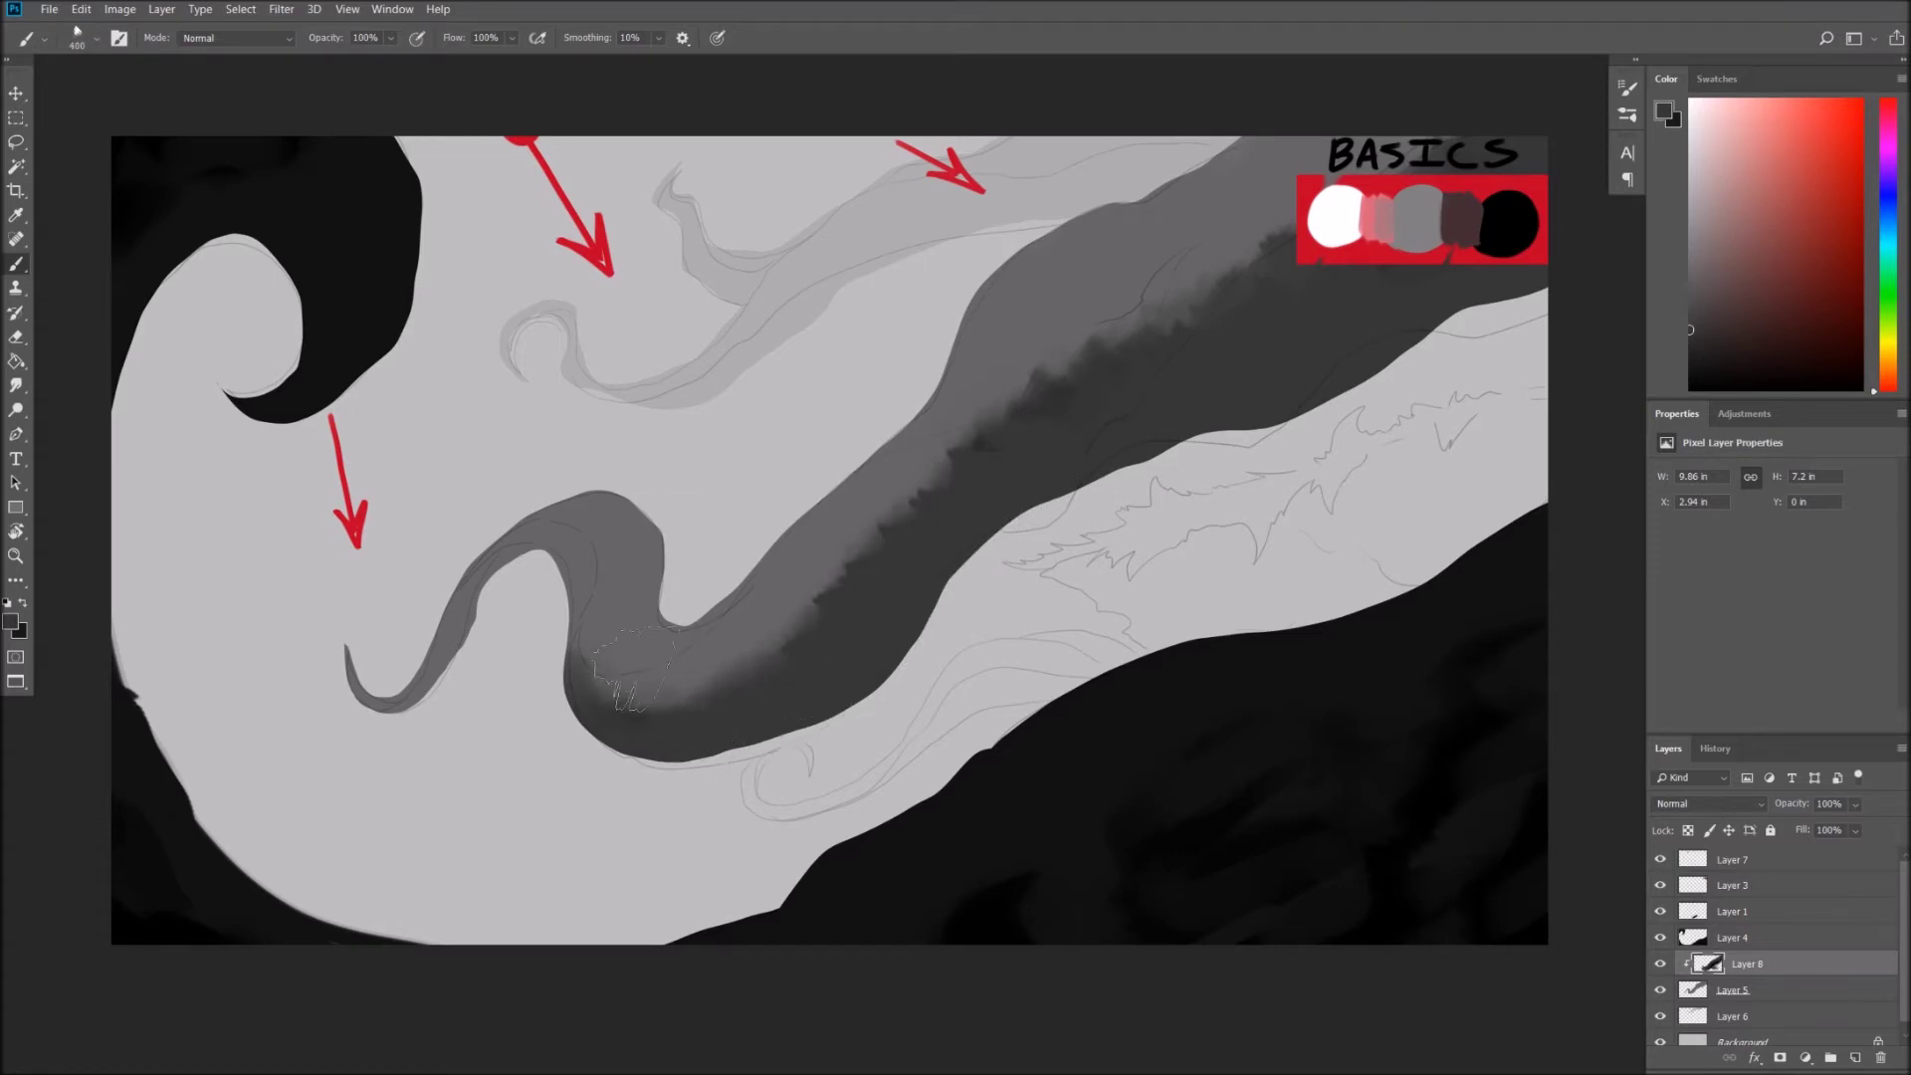
pyautogui.press('[')
pyautogui.moveTo(846, 553)
pyautogui.mouseDown()
pyautogui.moveTo(1018, 400)
pyautogui.moveTo(1393, 243)
pyautogui.moveTo(1043, 430)
pyautogui.mouseUp()
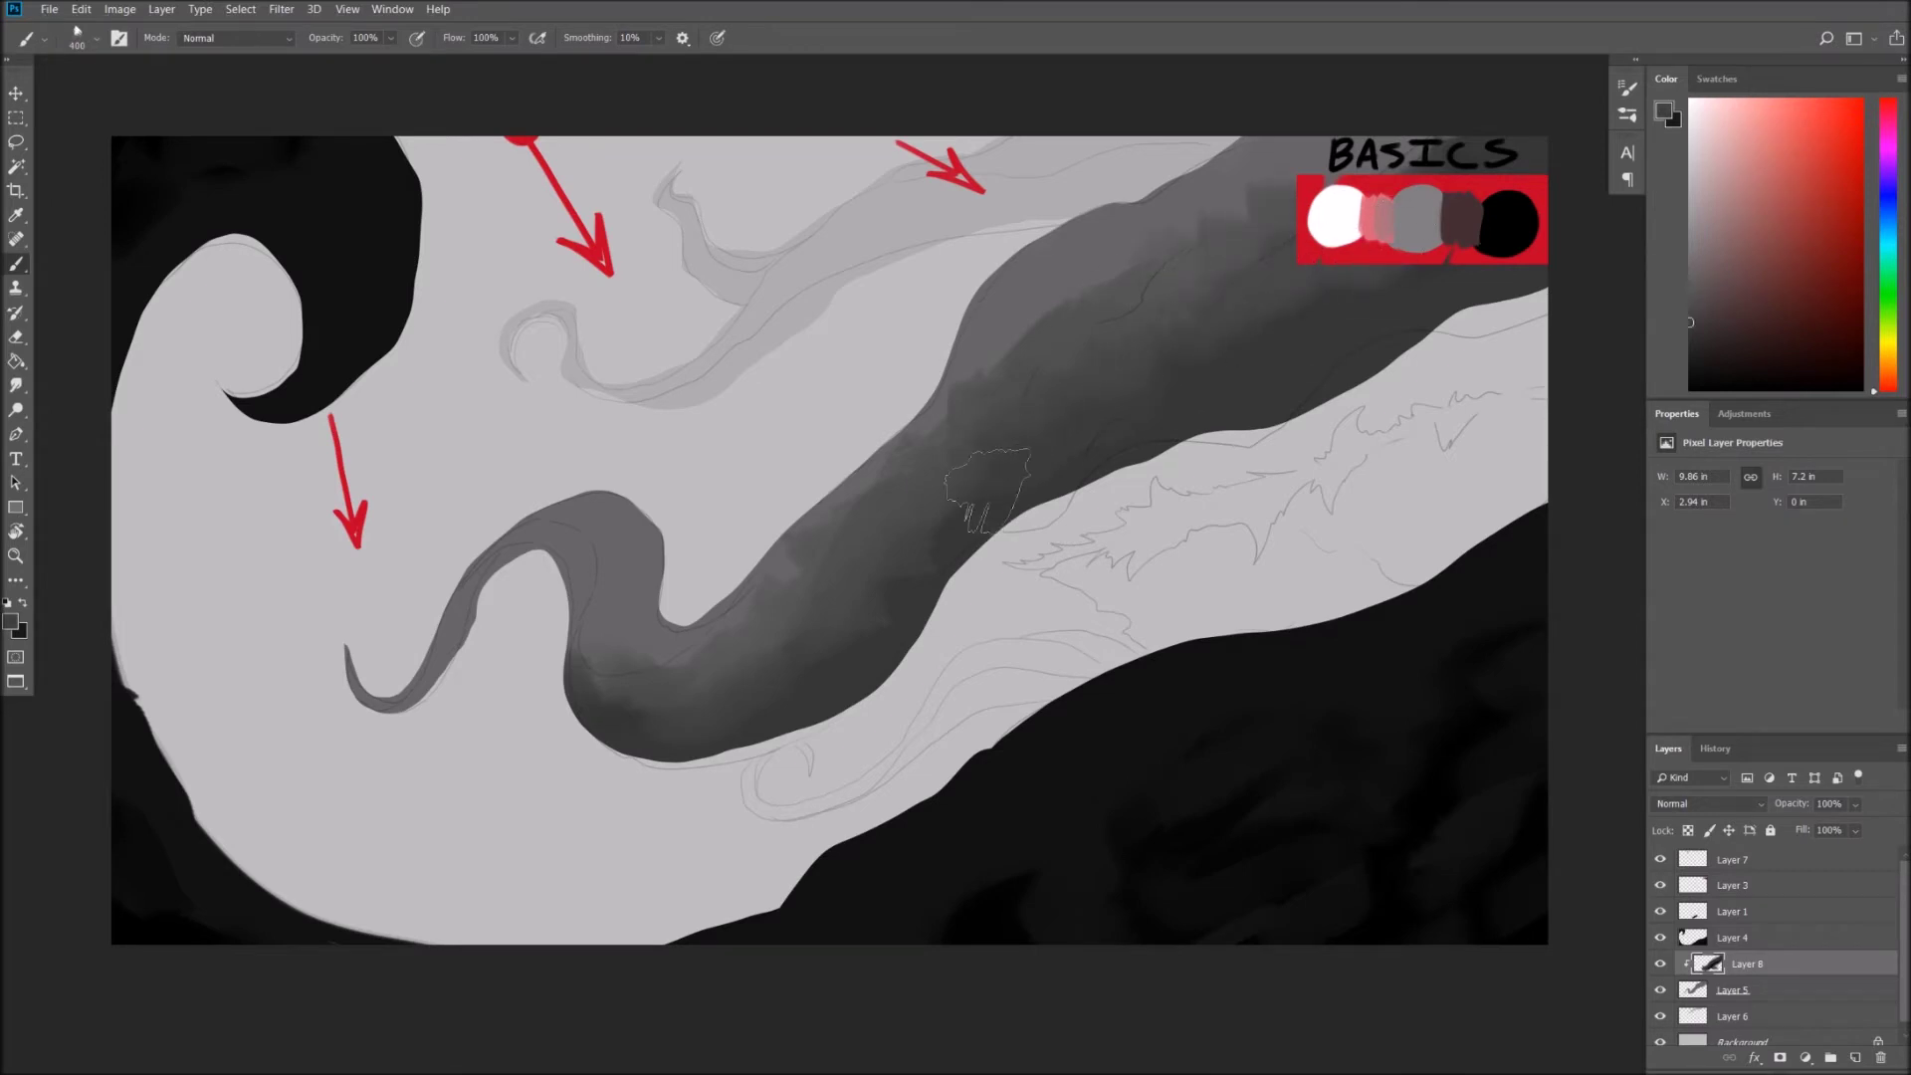
pyautogui.moveTo(1199, 257); pyautogui.dragTo(1172, 373)
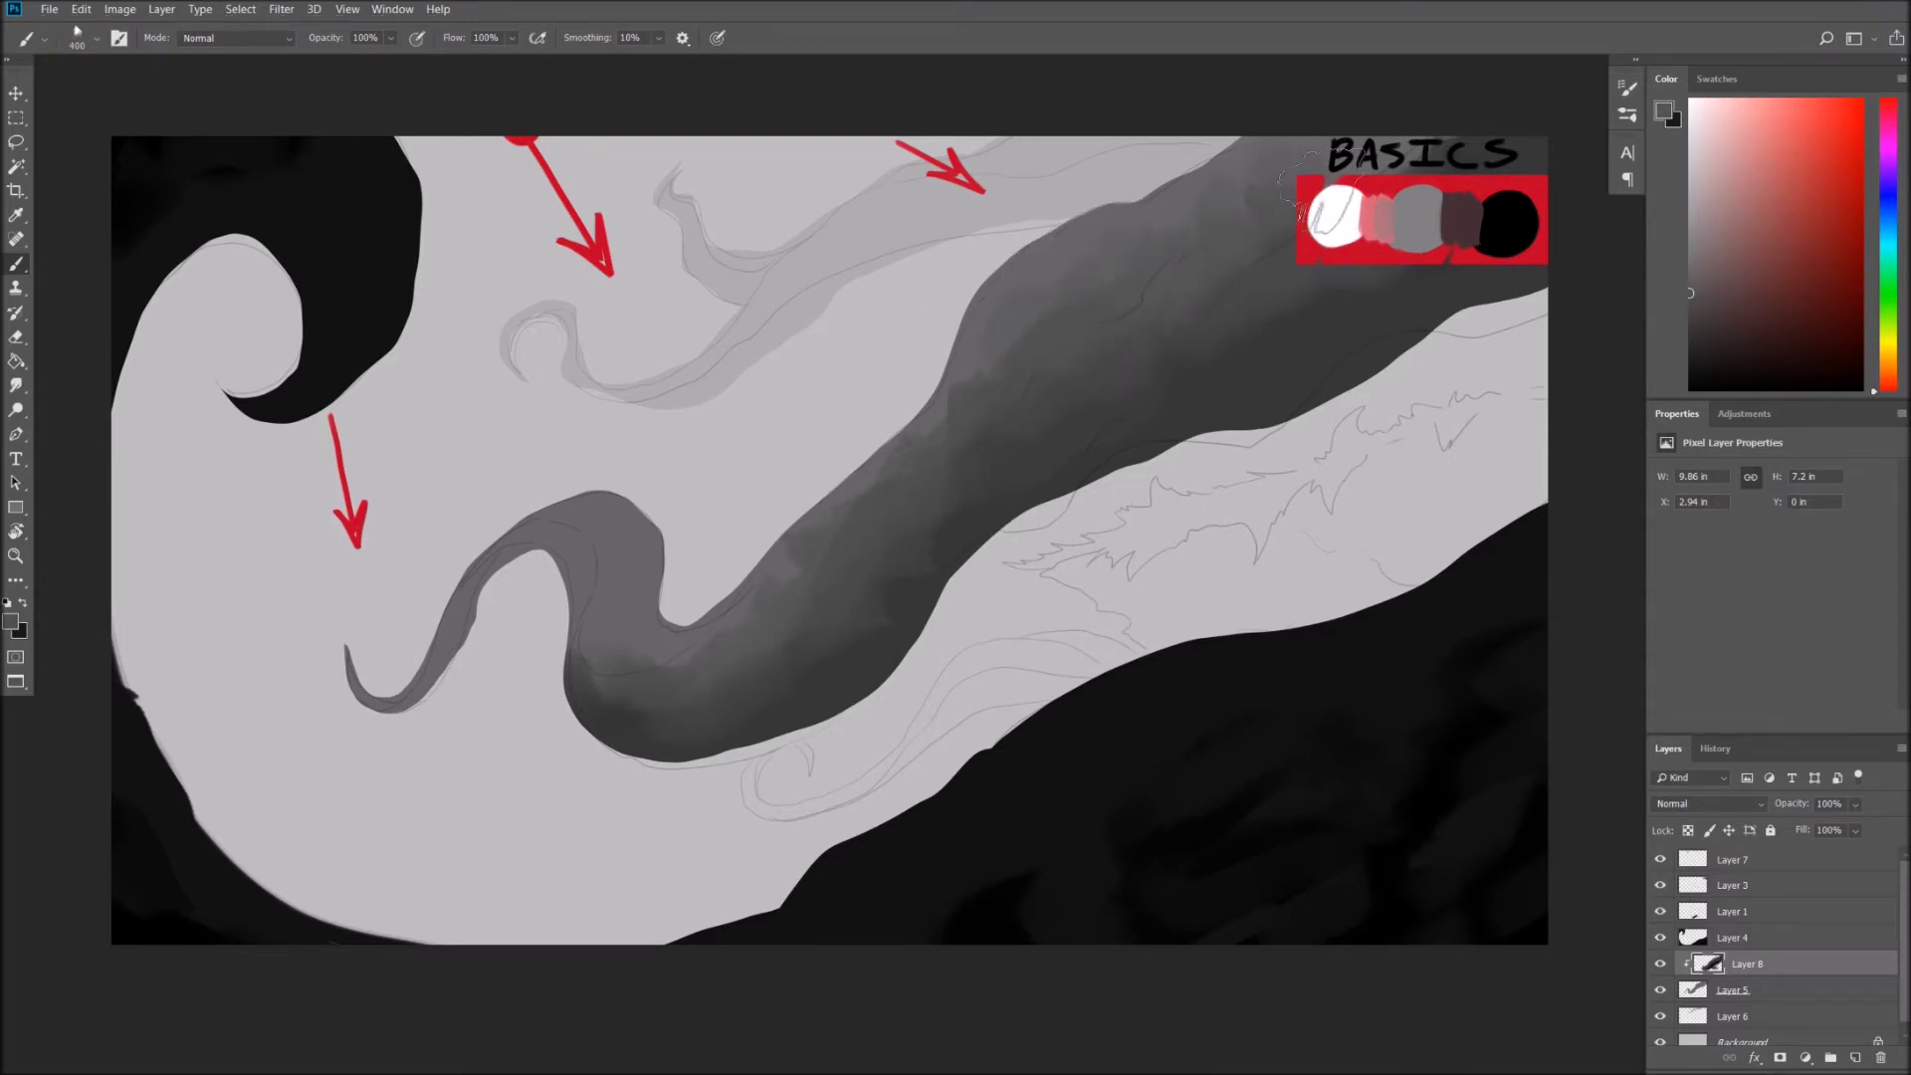
# Sample darker greys from the horn and darken its lower bend with a 200 brush.
pyautogui.keyDown('alt'); pyautogui.click(830, 627); pyautogui.keyUp('alt')
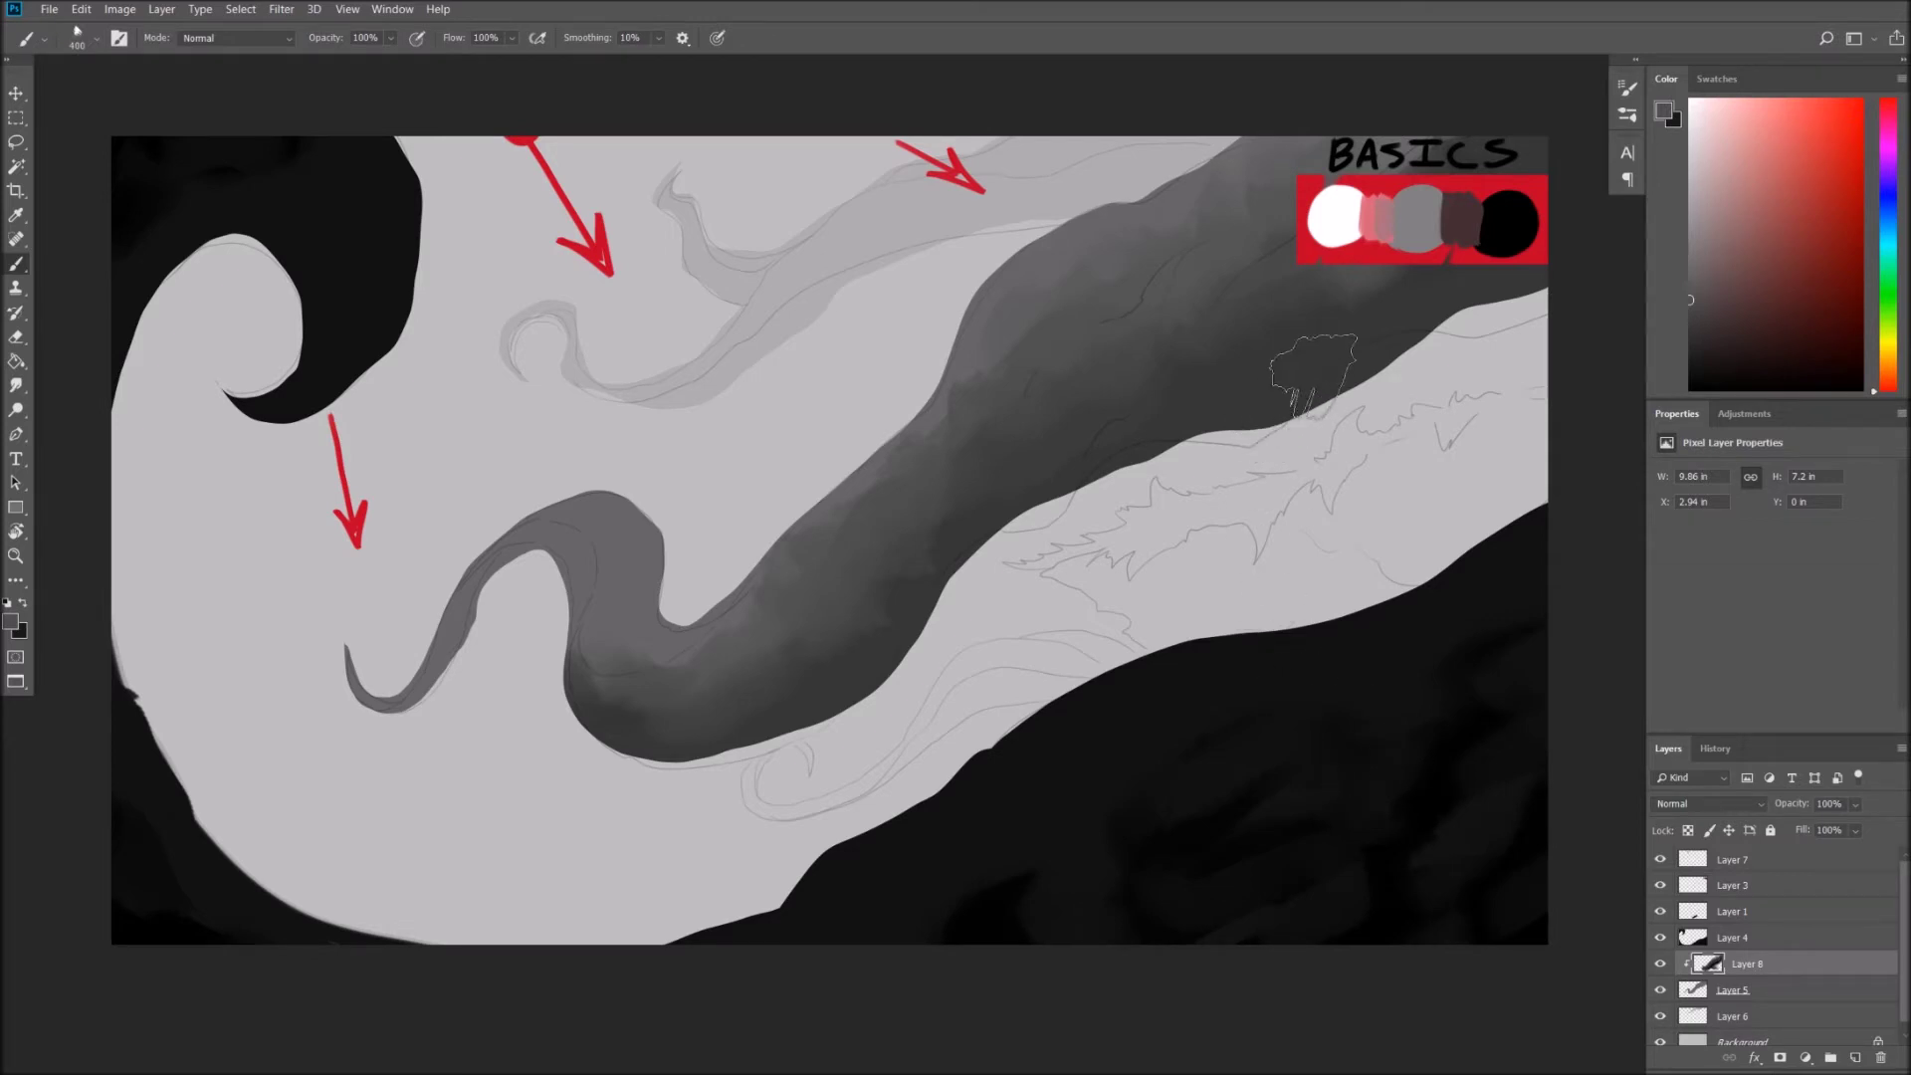
pyautogui.press('alt')
pyautogui.keyDown('alt'); pyautogui.click(617, 665); pyautogui.keyUp('alt')
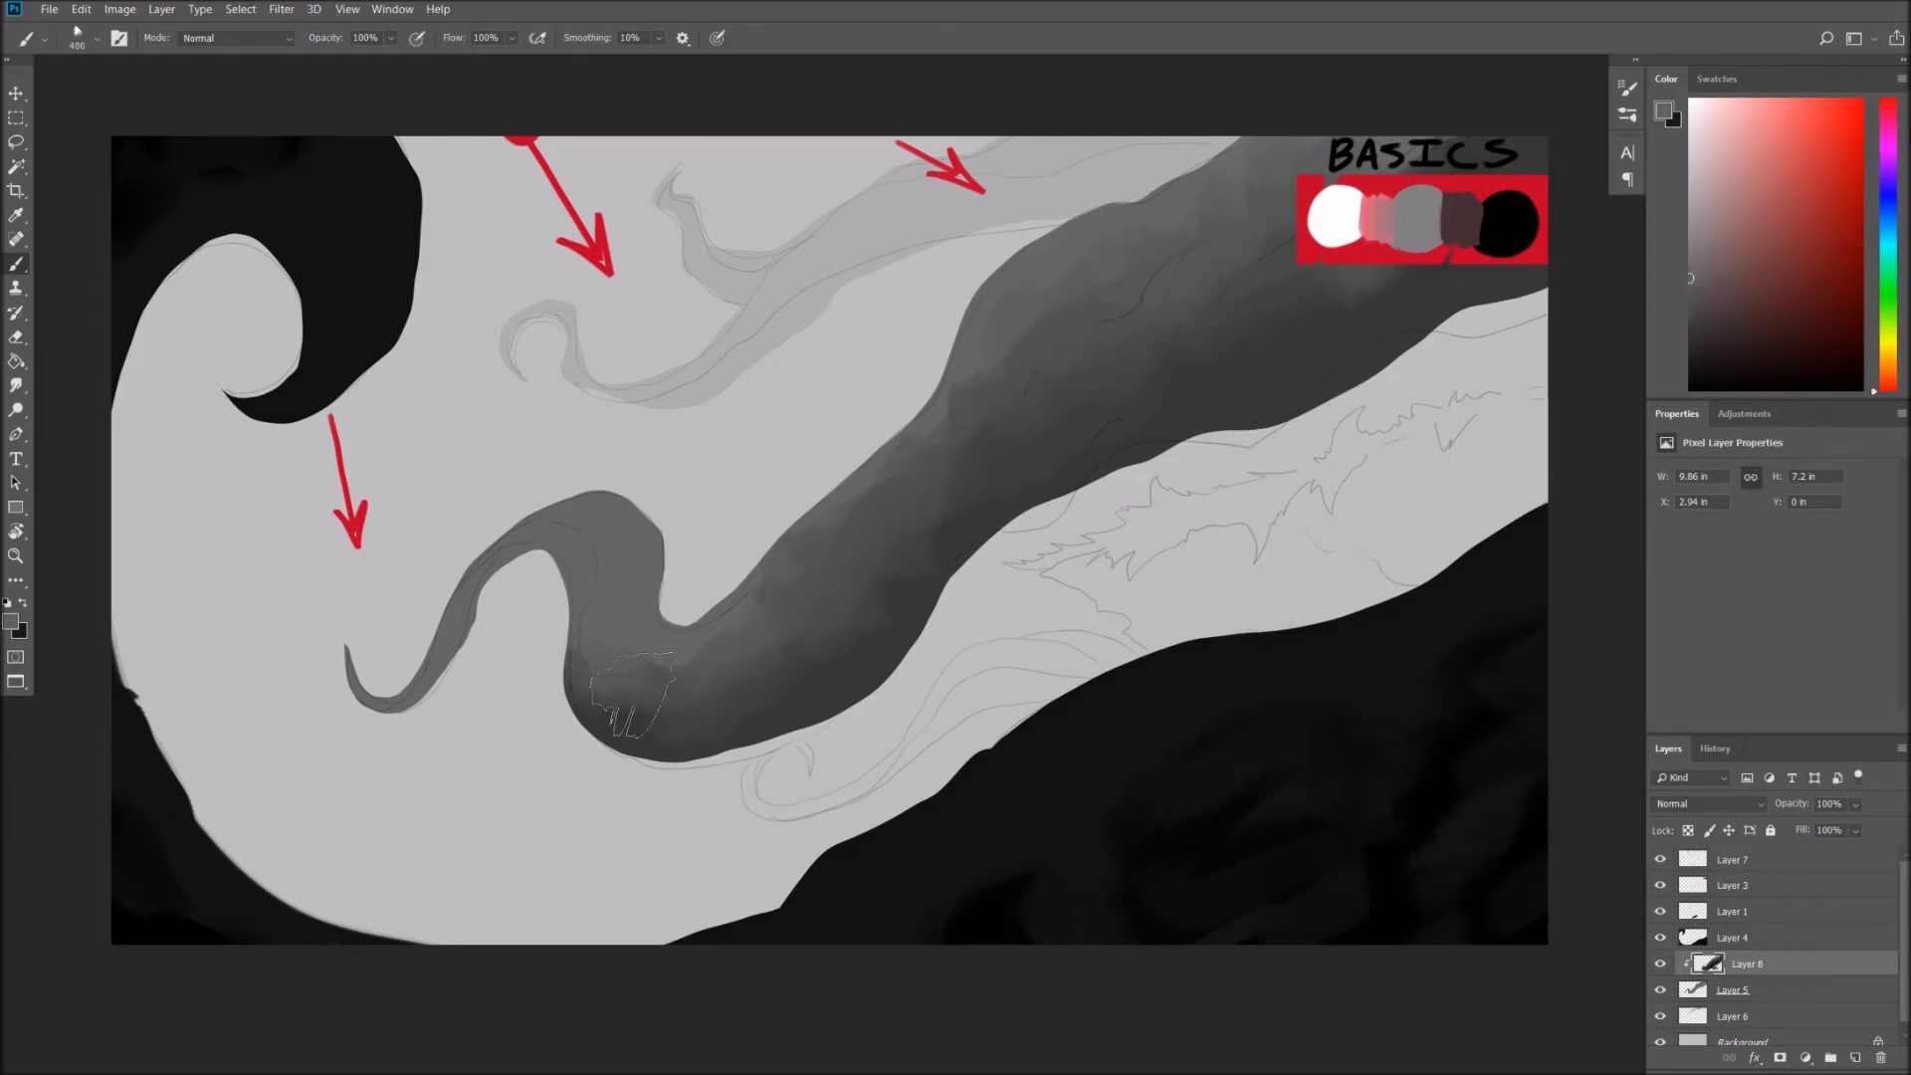
pyautogui.moveTo(617, 727)
pyautogui.mouseDown()
pyautogui.moveTo(558, 588)
pyautogui.moveTo(577, 587)
pyautogui.moveTo(568, 602)
pyautogui.mouseUp()
pyautogui.press('[')
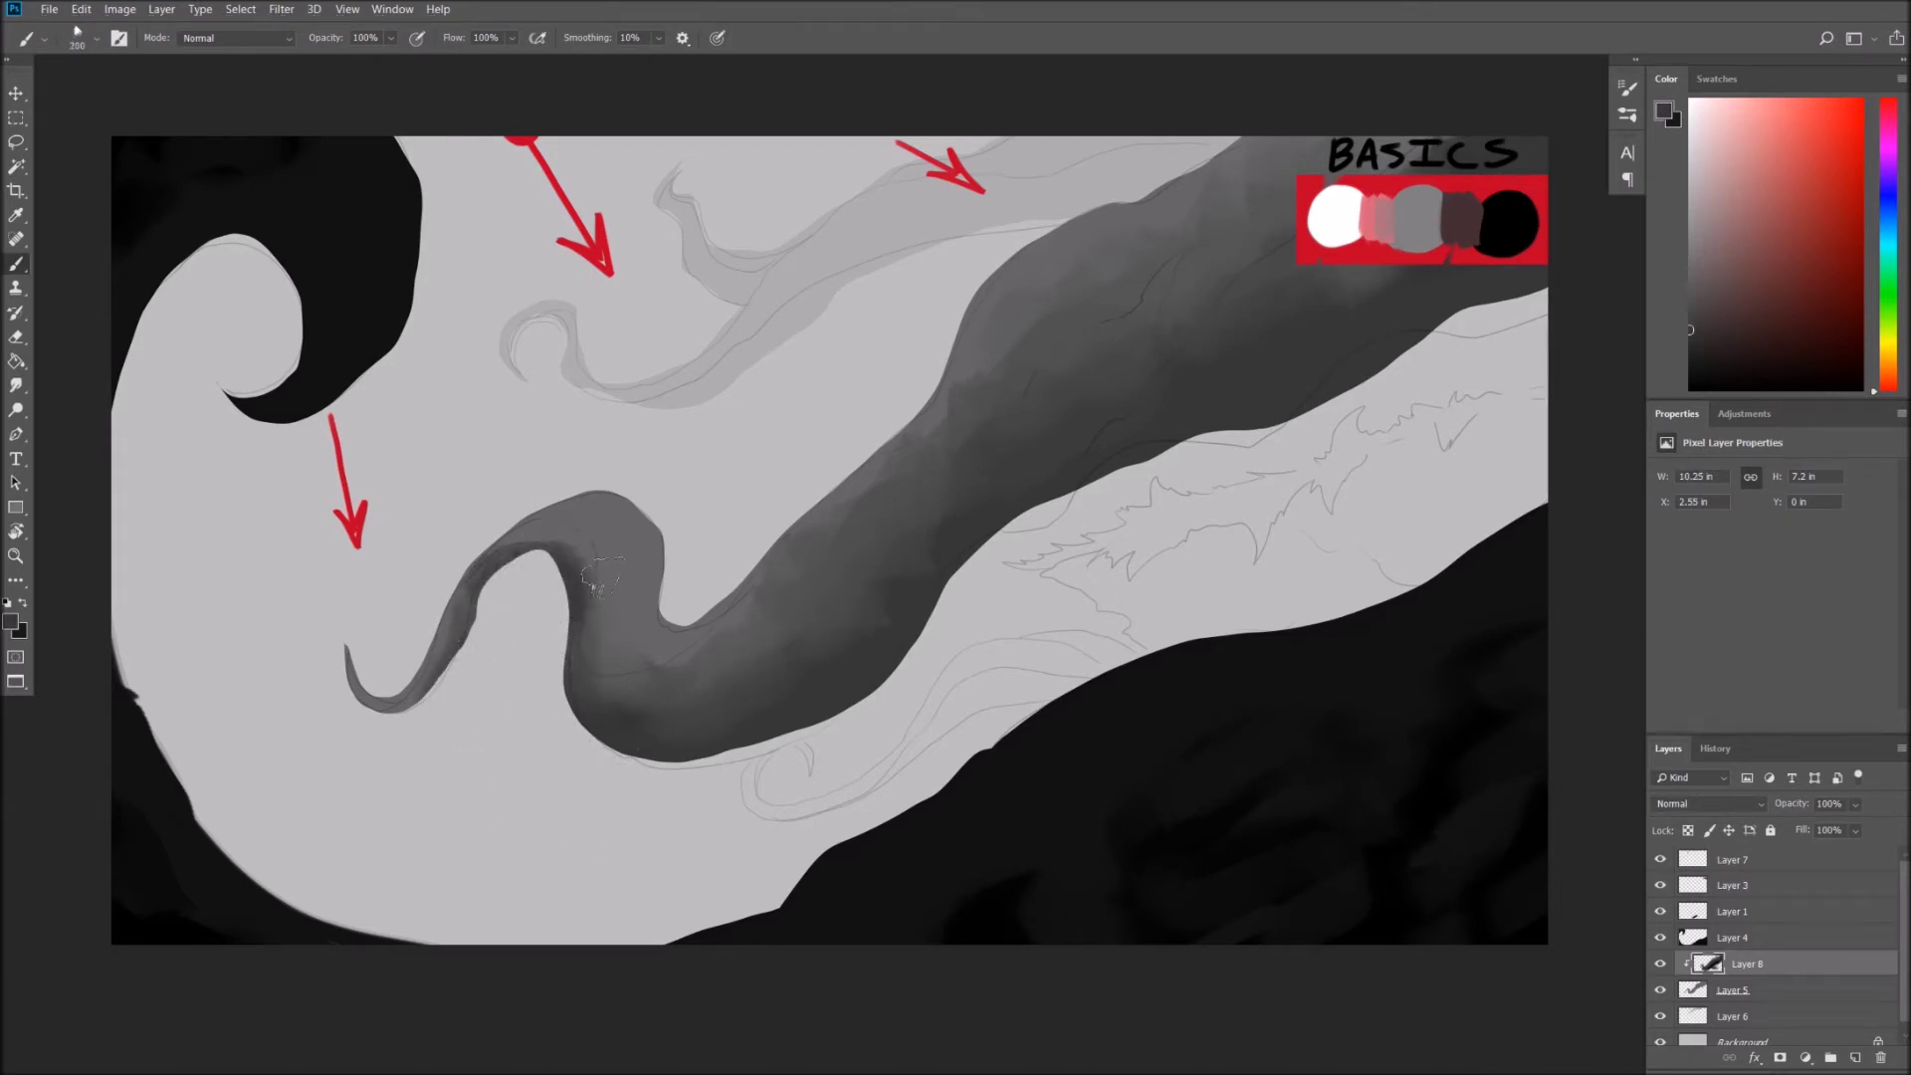
pyautogui.click(642, 664)
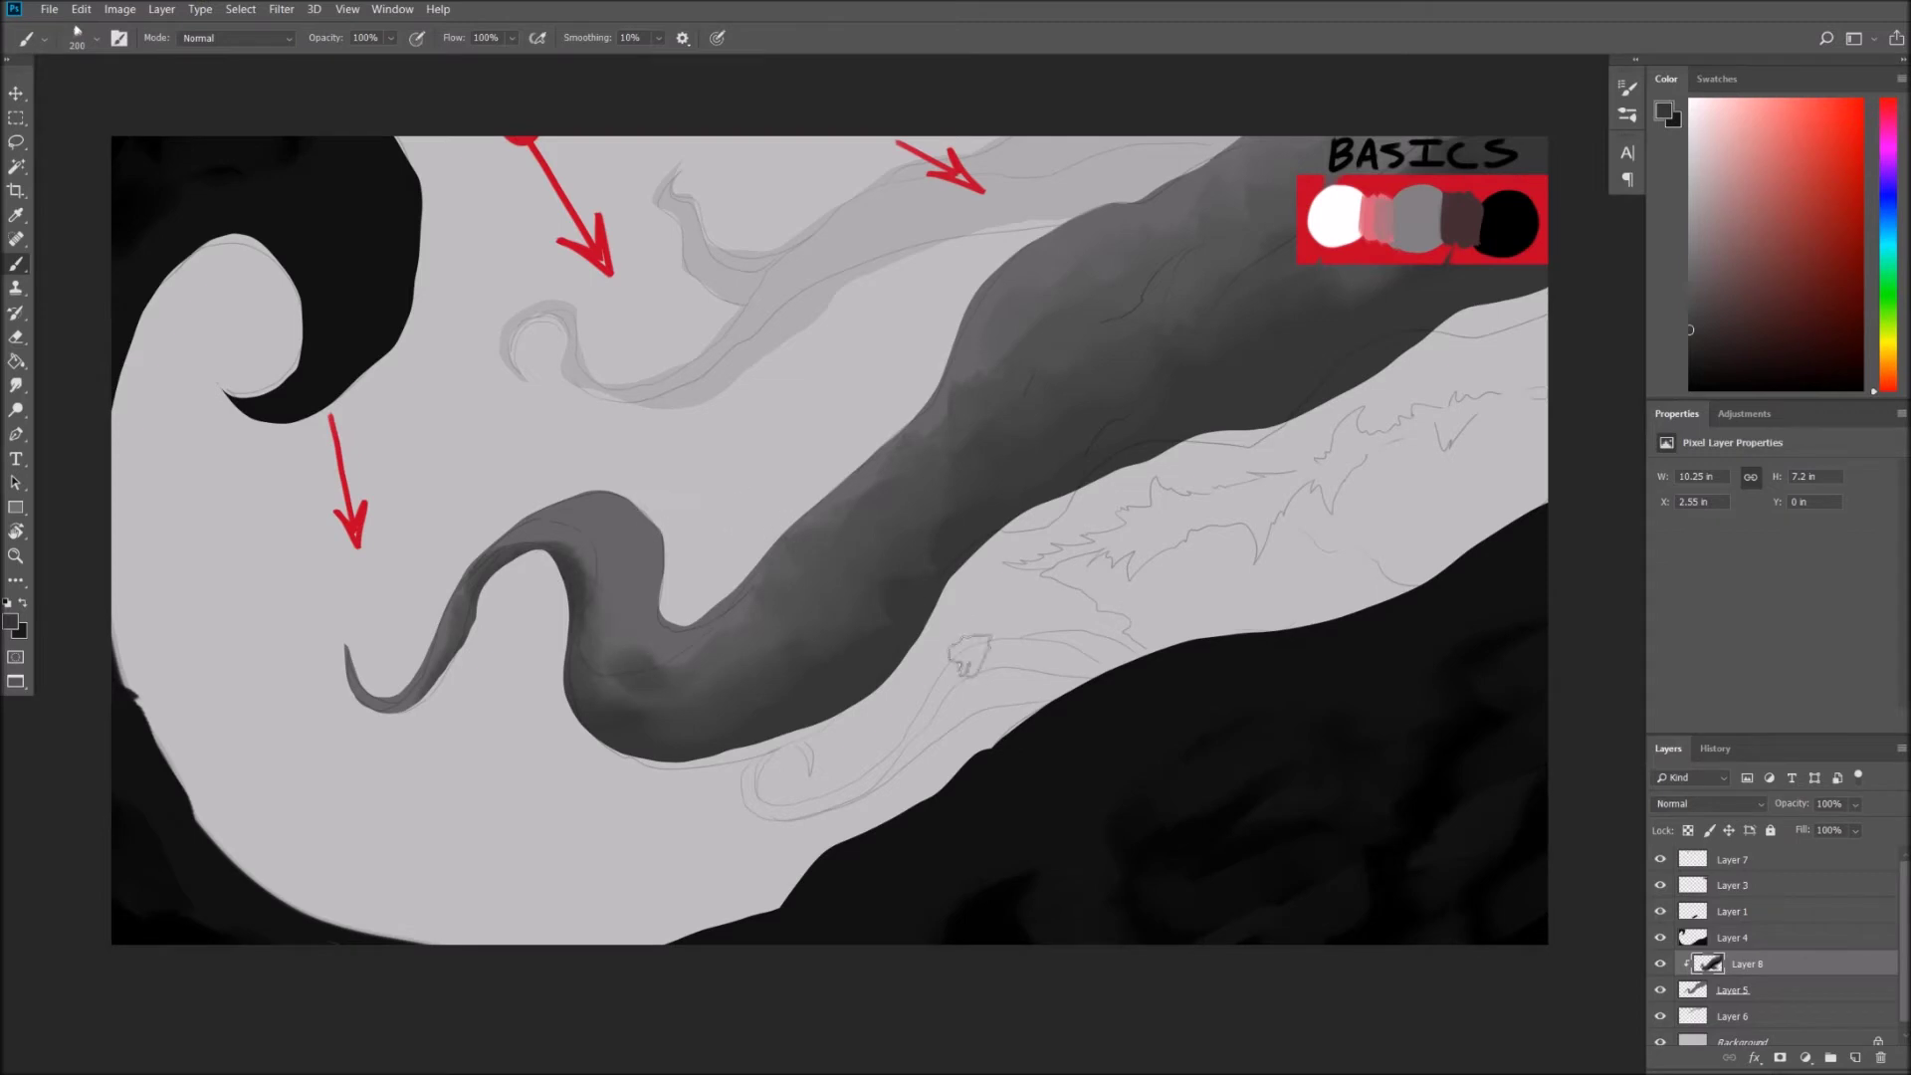
pyautogui.rightClick(1751, 964)
pyautogui.click(1725, 726)
pyautogui.click(1854, 1057)
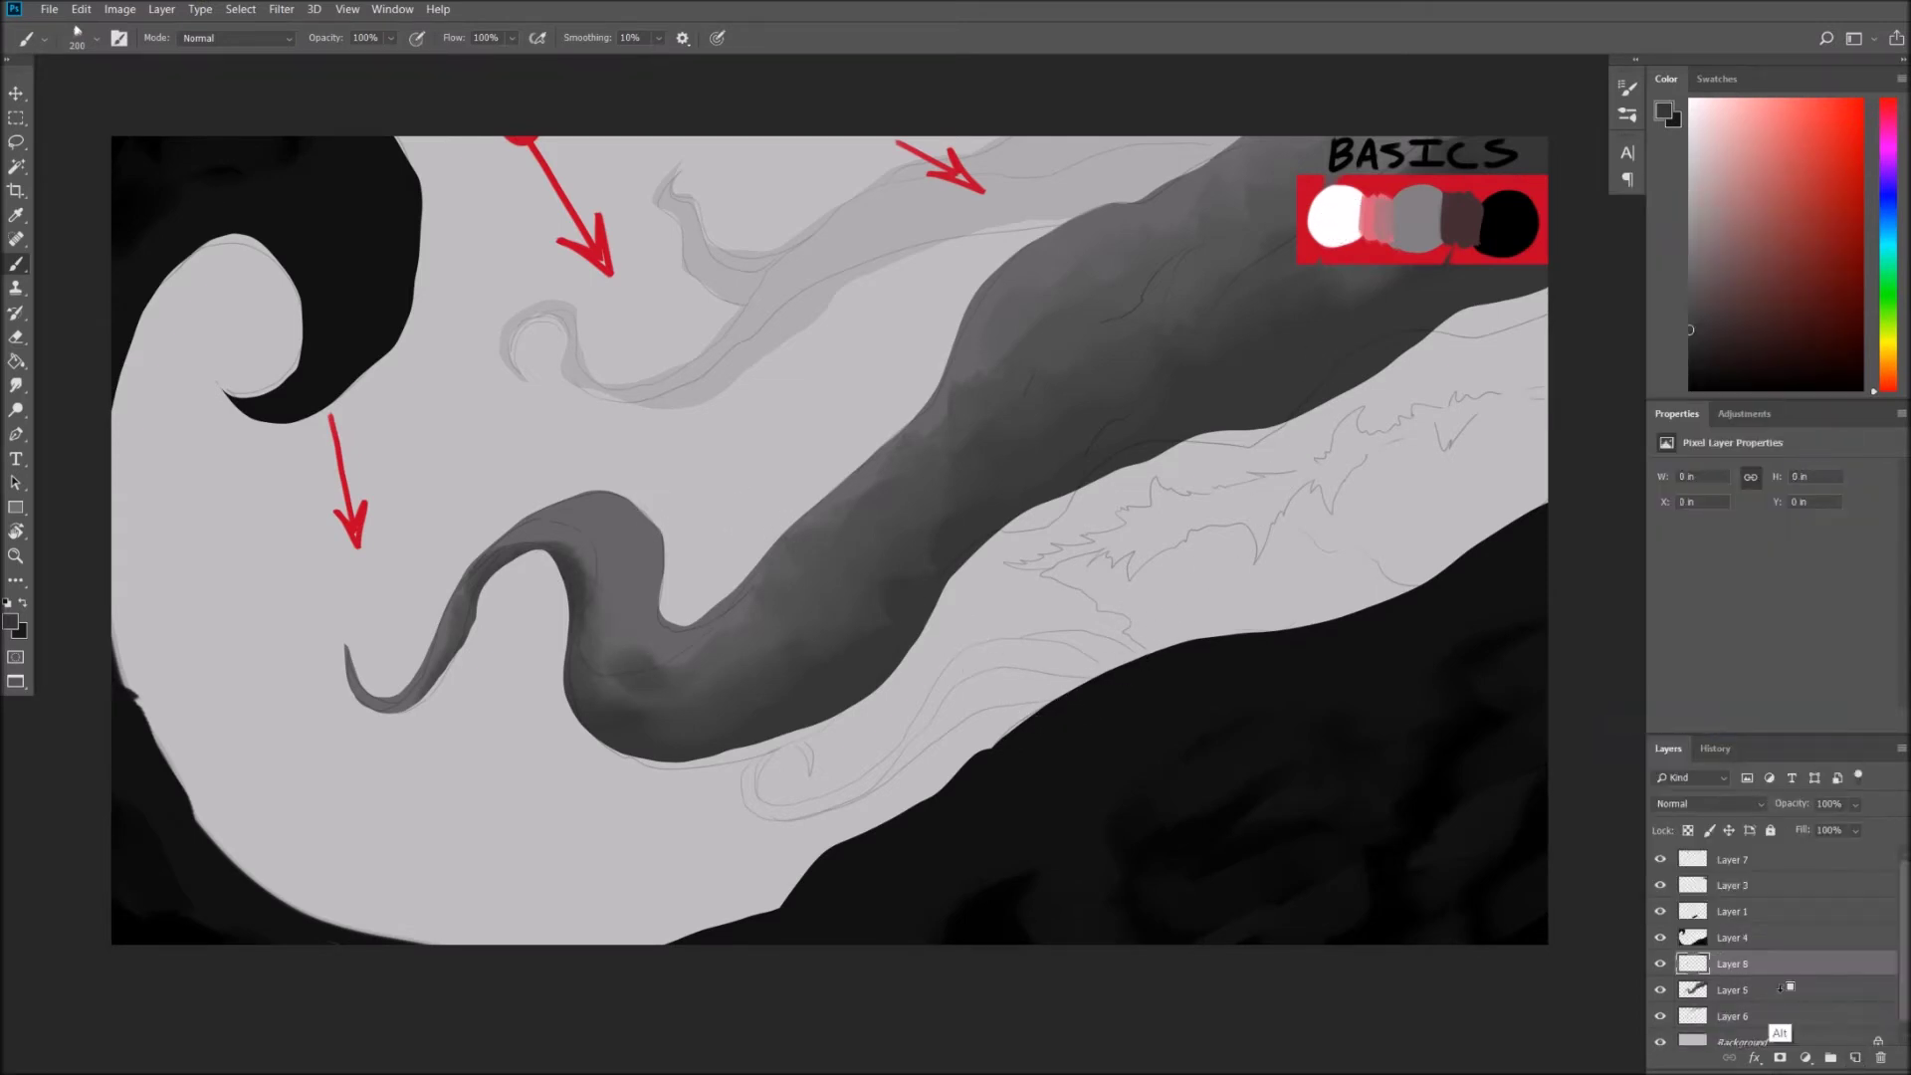
pyautogui.keyDown('alt'); pyautogui.click(1766, 970); pyautogui.keyUp('alt')
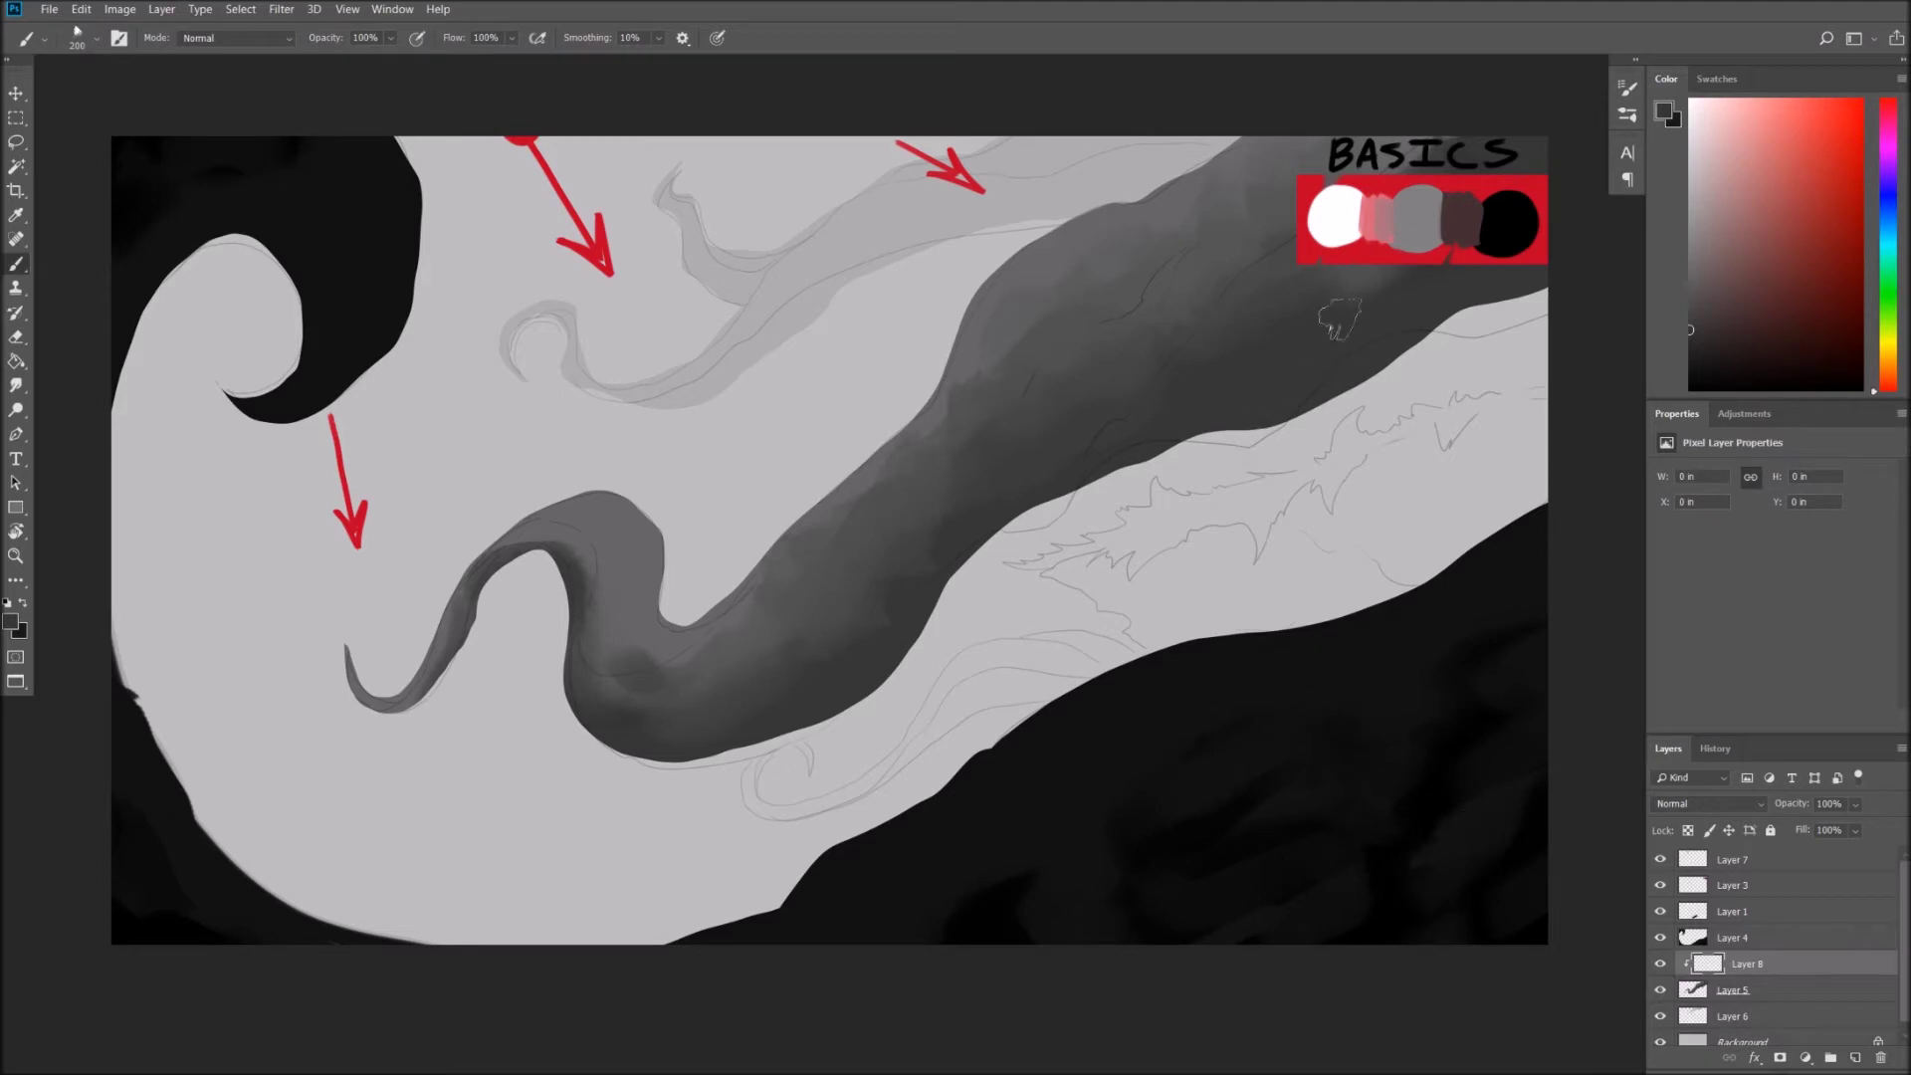
pyautogui.keyDown('alt'); pyautogui.click(1341, 221); pyautogui.keyUp('alt')
pyautogui.moveTo(652, 532)
pyautogui.mouseDown()
pyautogui.moveTo(652, 602)
pyautogui.moveTo(582, 497)
pyautogui.moveTo(637, 488)
pyautogui.moveTo(642, 577)
pyautogui.moveTo(698, 585)
pyautogui.moveTo(762, 552)
pyautogui.moveTo(985, 291)
pyautogui.mouseUp()
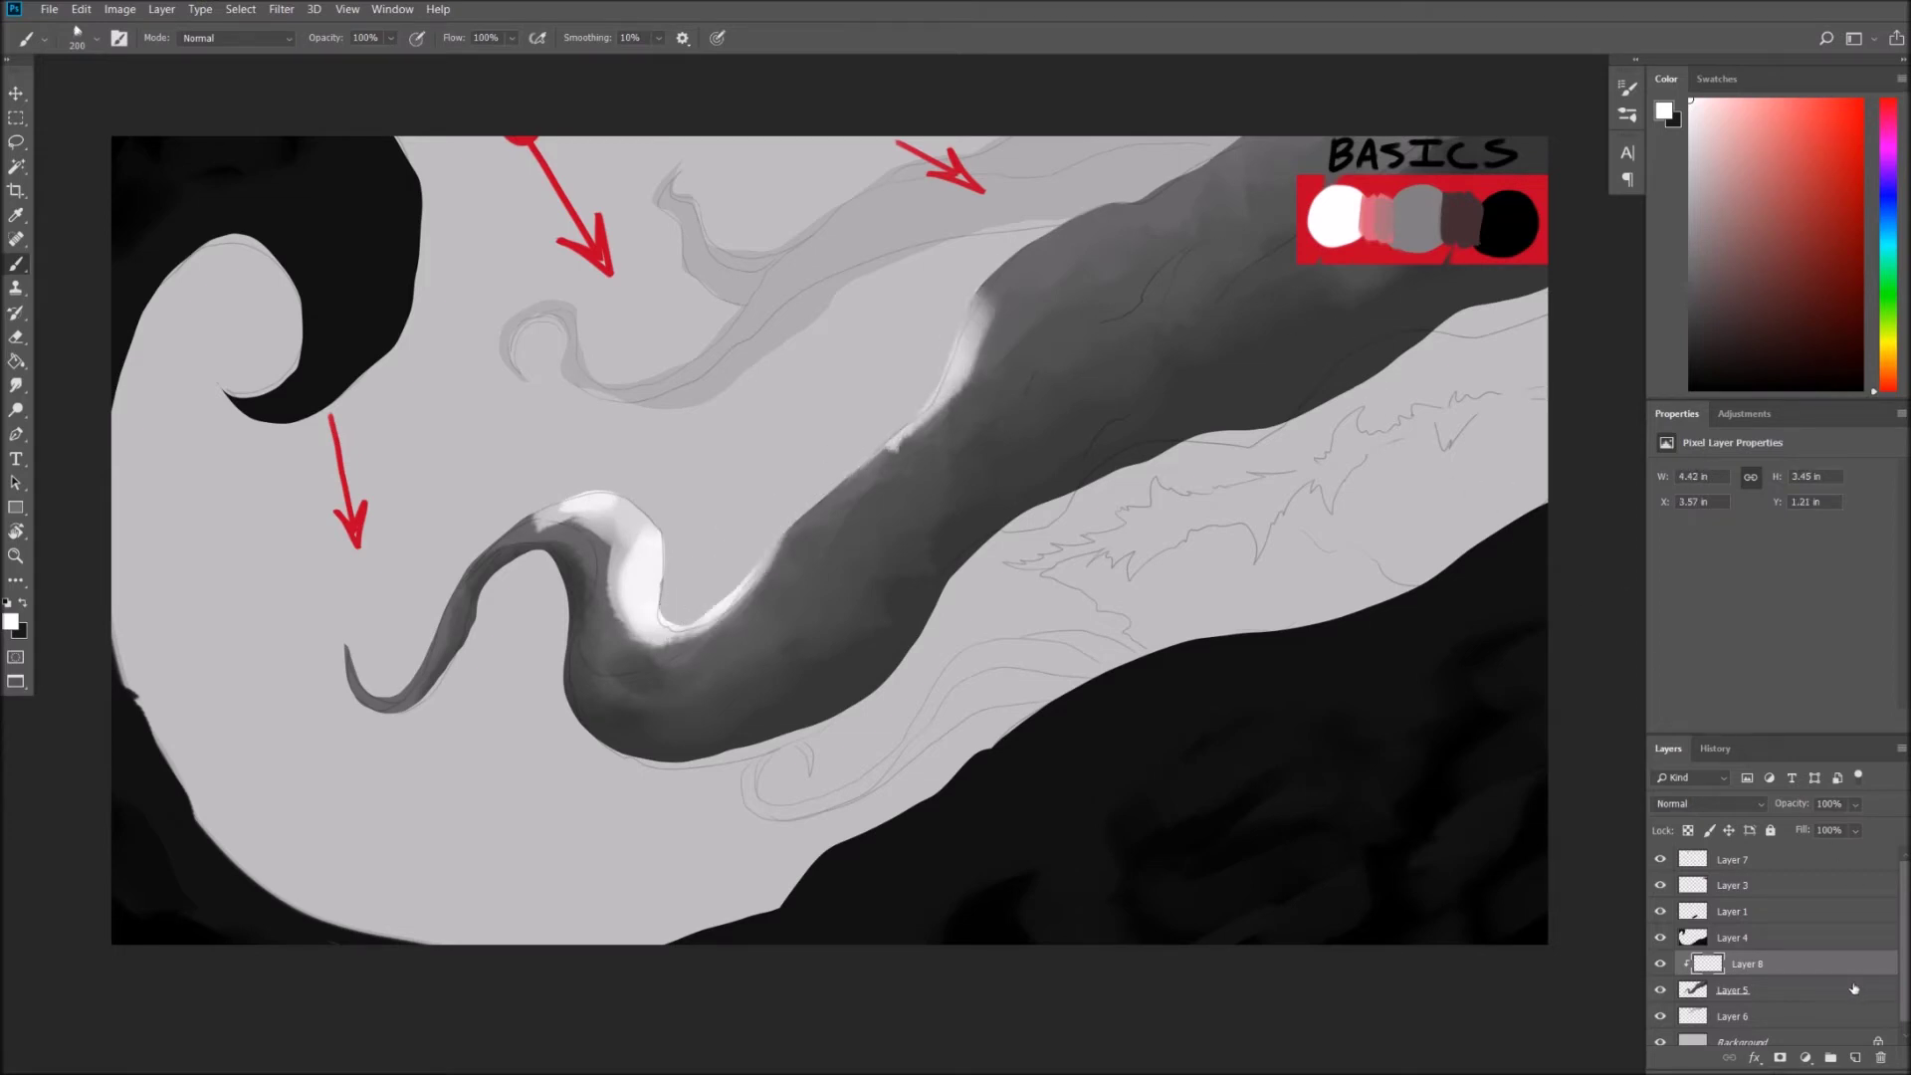
pyautogui.click(1879, 1057)
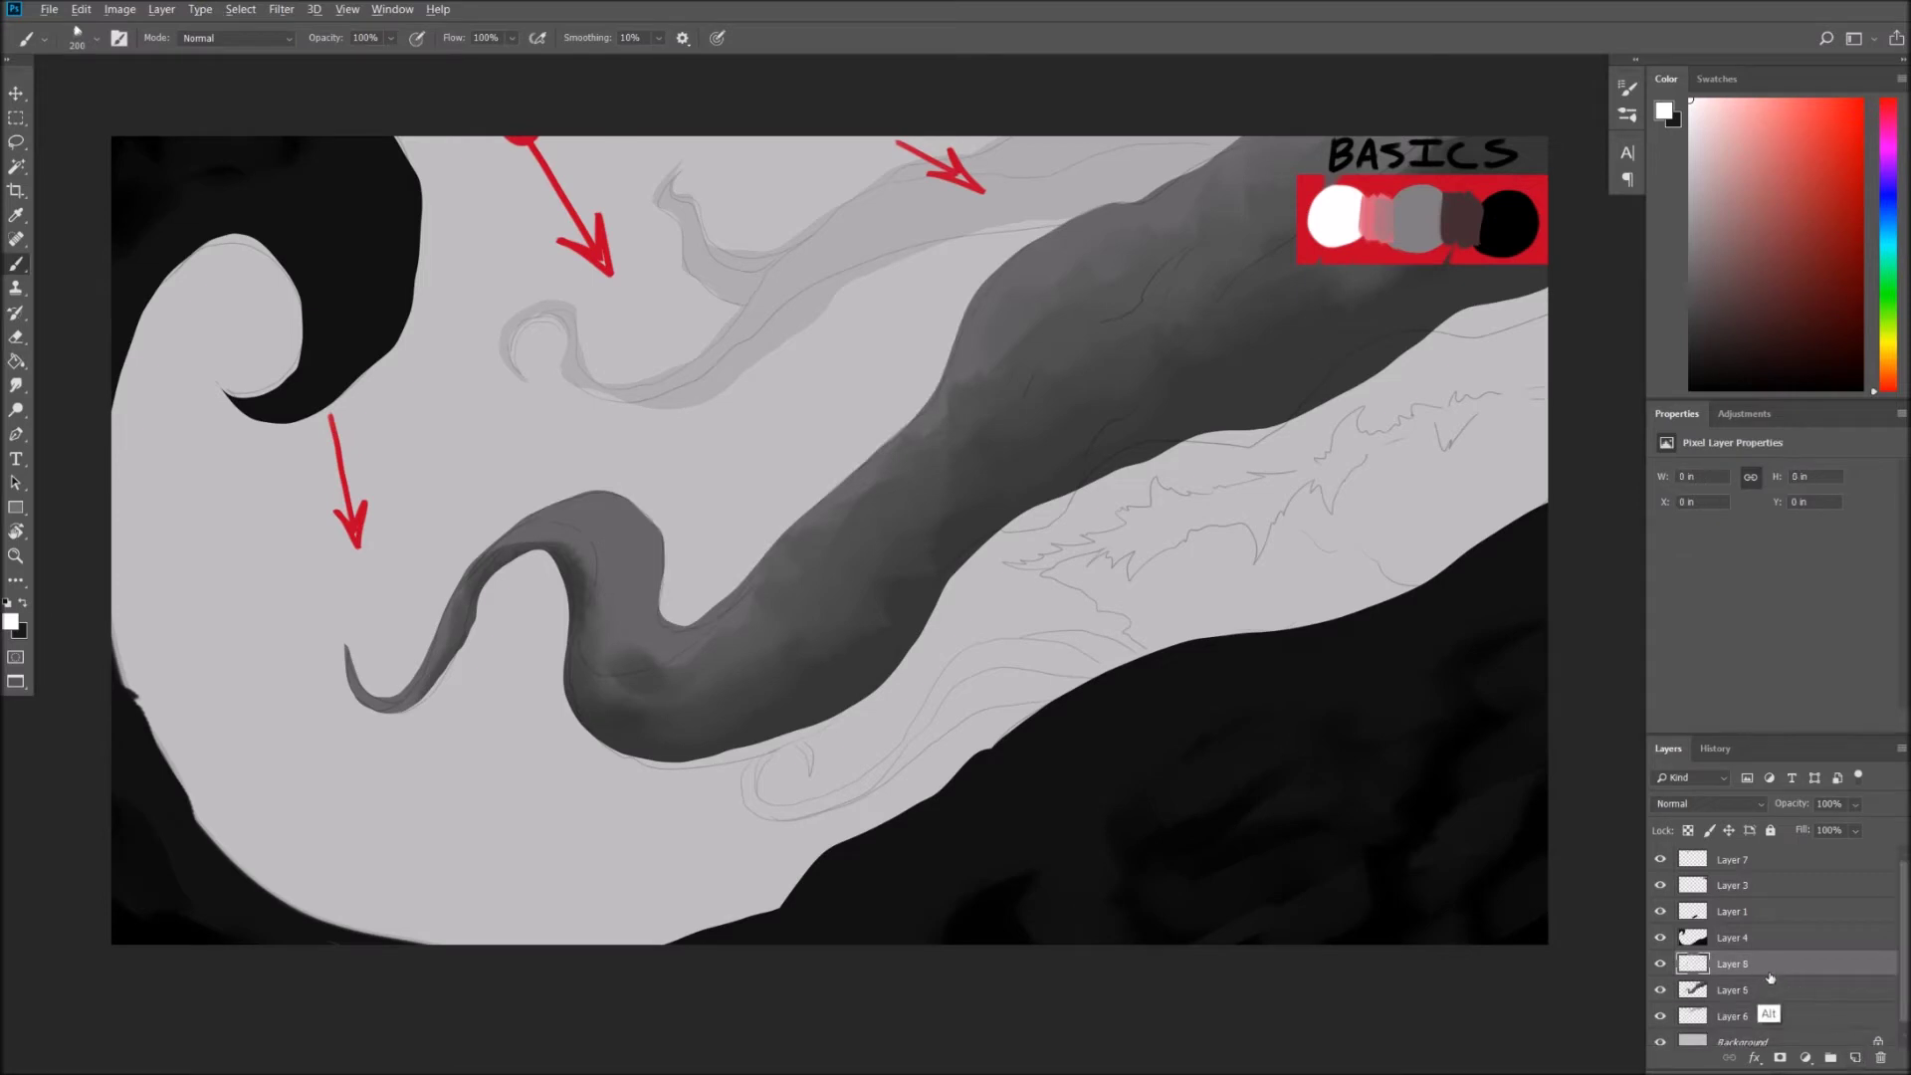
pyautogui.press('[')
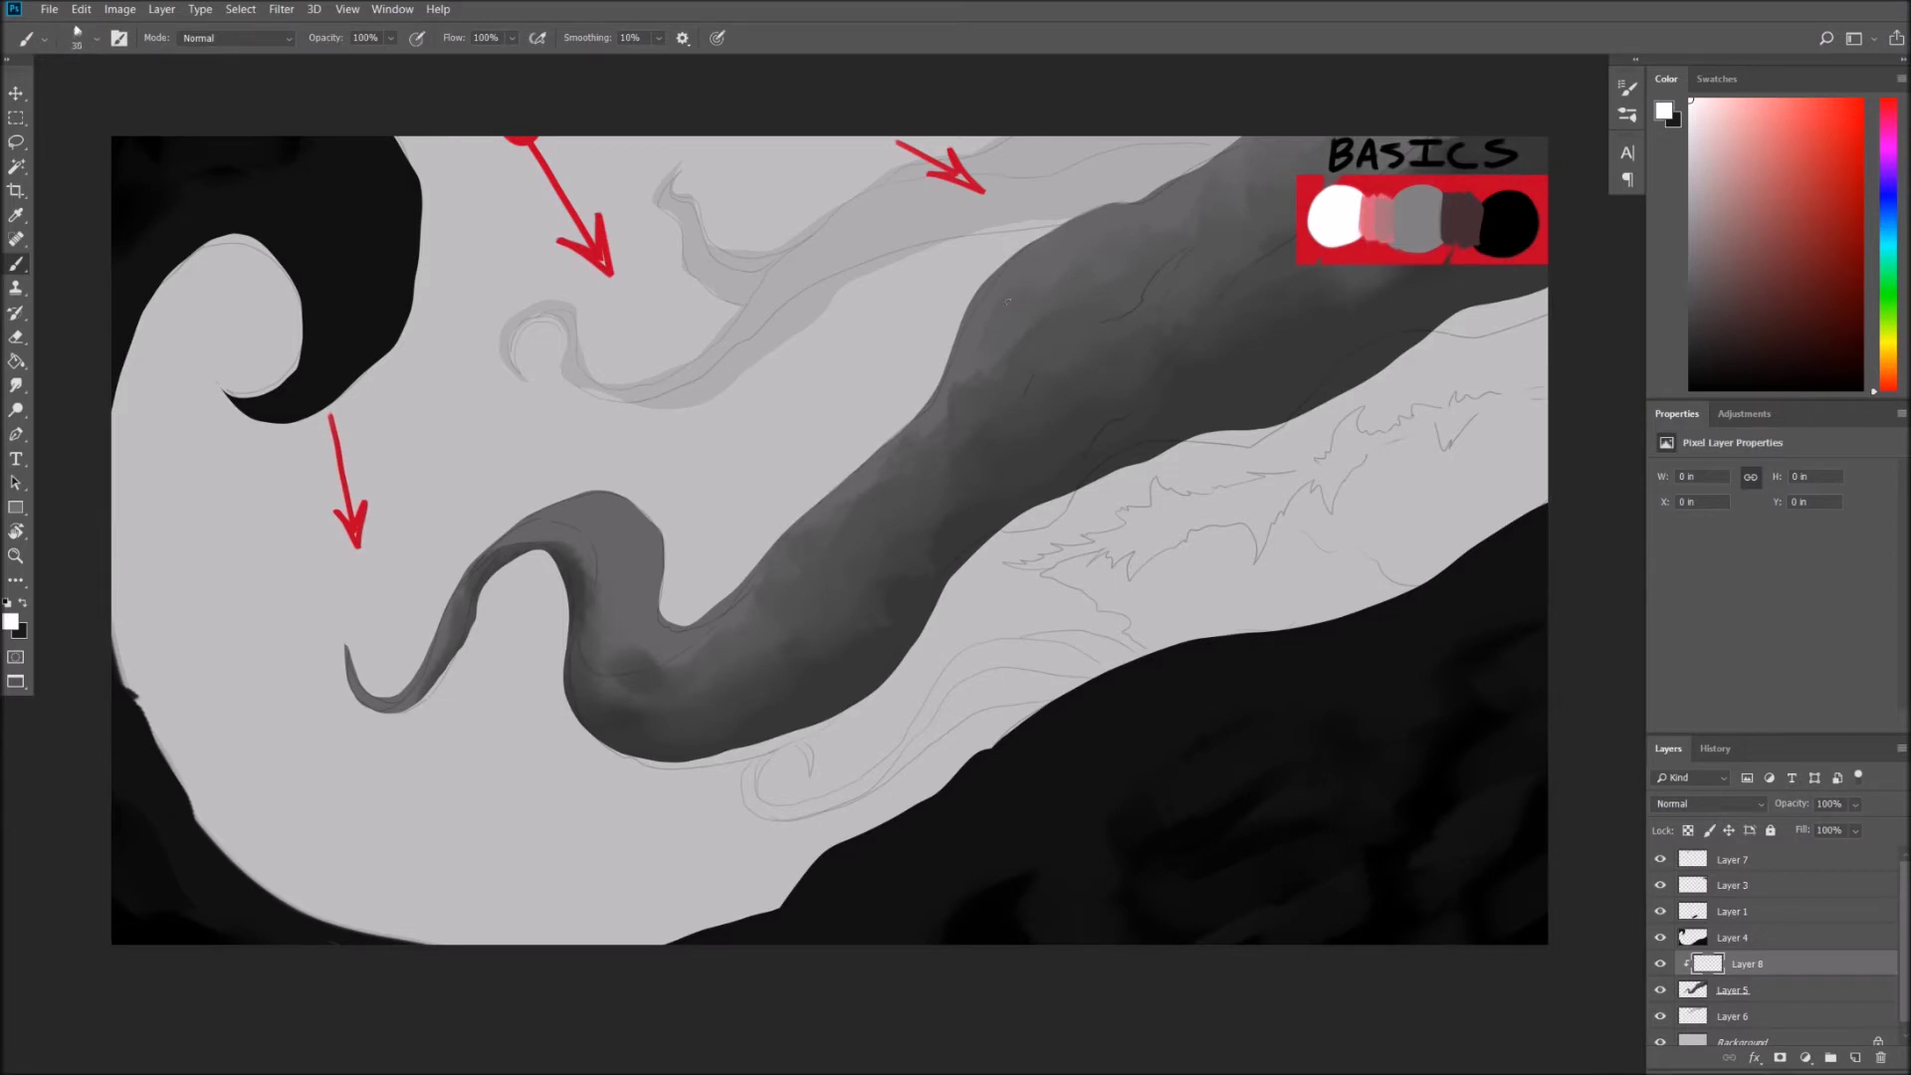
pyautogui.moveTo(990, 308); pyautogui.dragTo(1004, 296)
pyautogui.hotkey('ctrl', 'z')
pyautogui.keyDown('alt'); pyautogui.click(869, 376); pyautogui.keyUp('alt')
# Paint light-grey highlights over the horn curl, inner bend and upper edge with a slightly larger brush.
pyautogui.click(1665, 111)
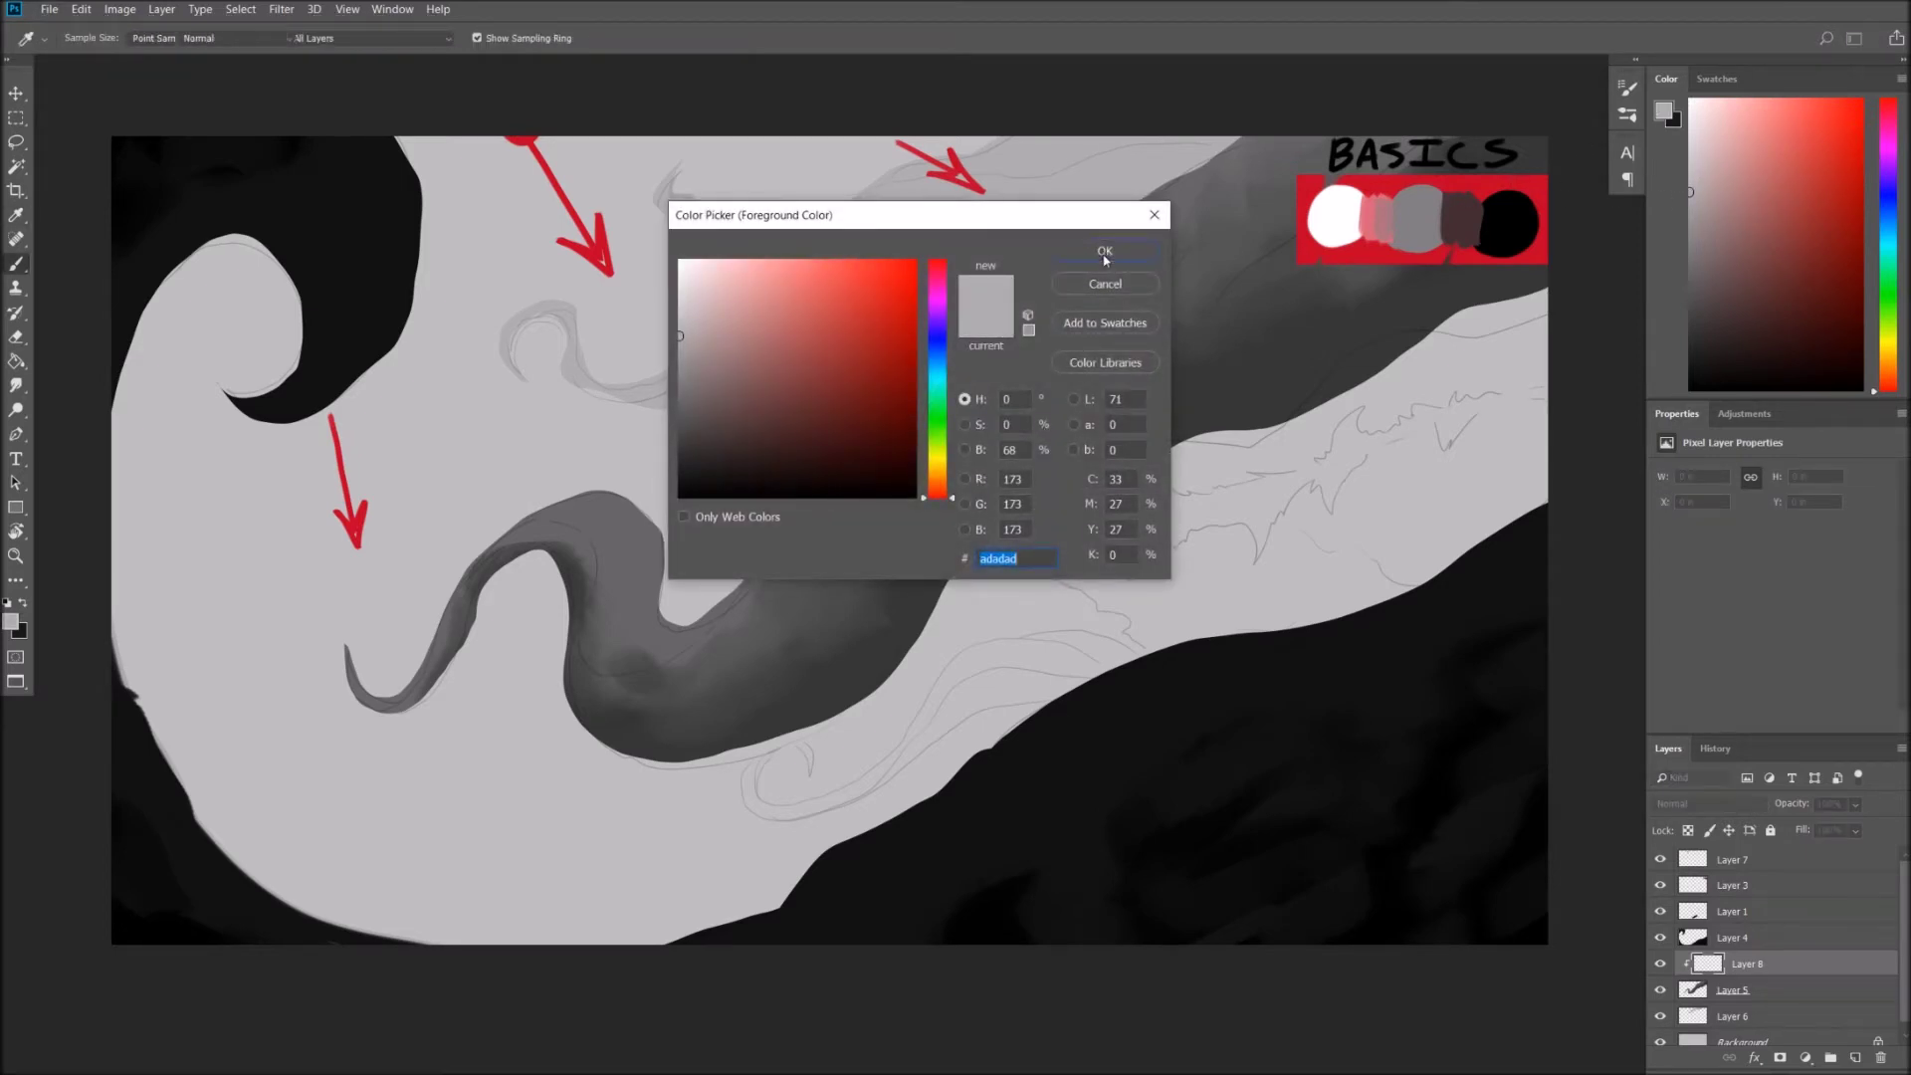
pyautogui.click(1104, 250)
pyautogui.moveTo(593, 504)
pyautogui.mouseDown()
pyautogui.moveTo(557, 503)
pyautogui.moveTo(647, 528)
pyautogui.mouseUp()
pyautogui.moveTo(533, 498); pyautogui.dragTo(641, 542)
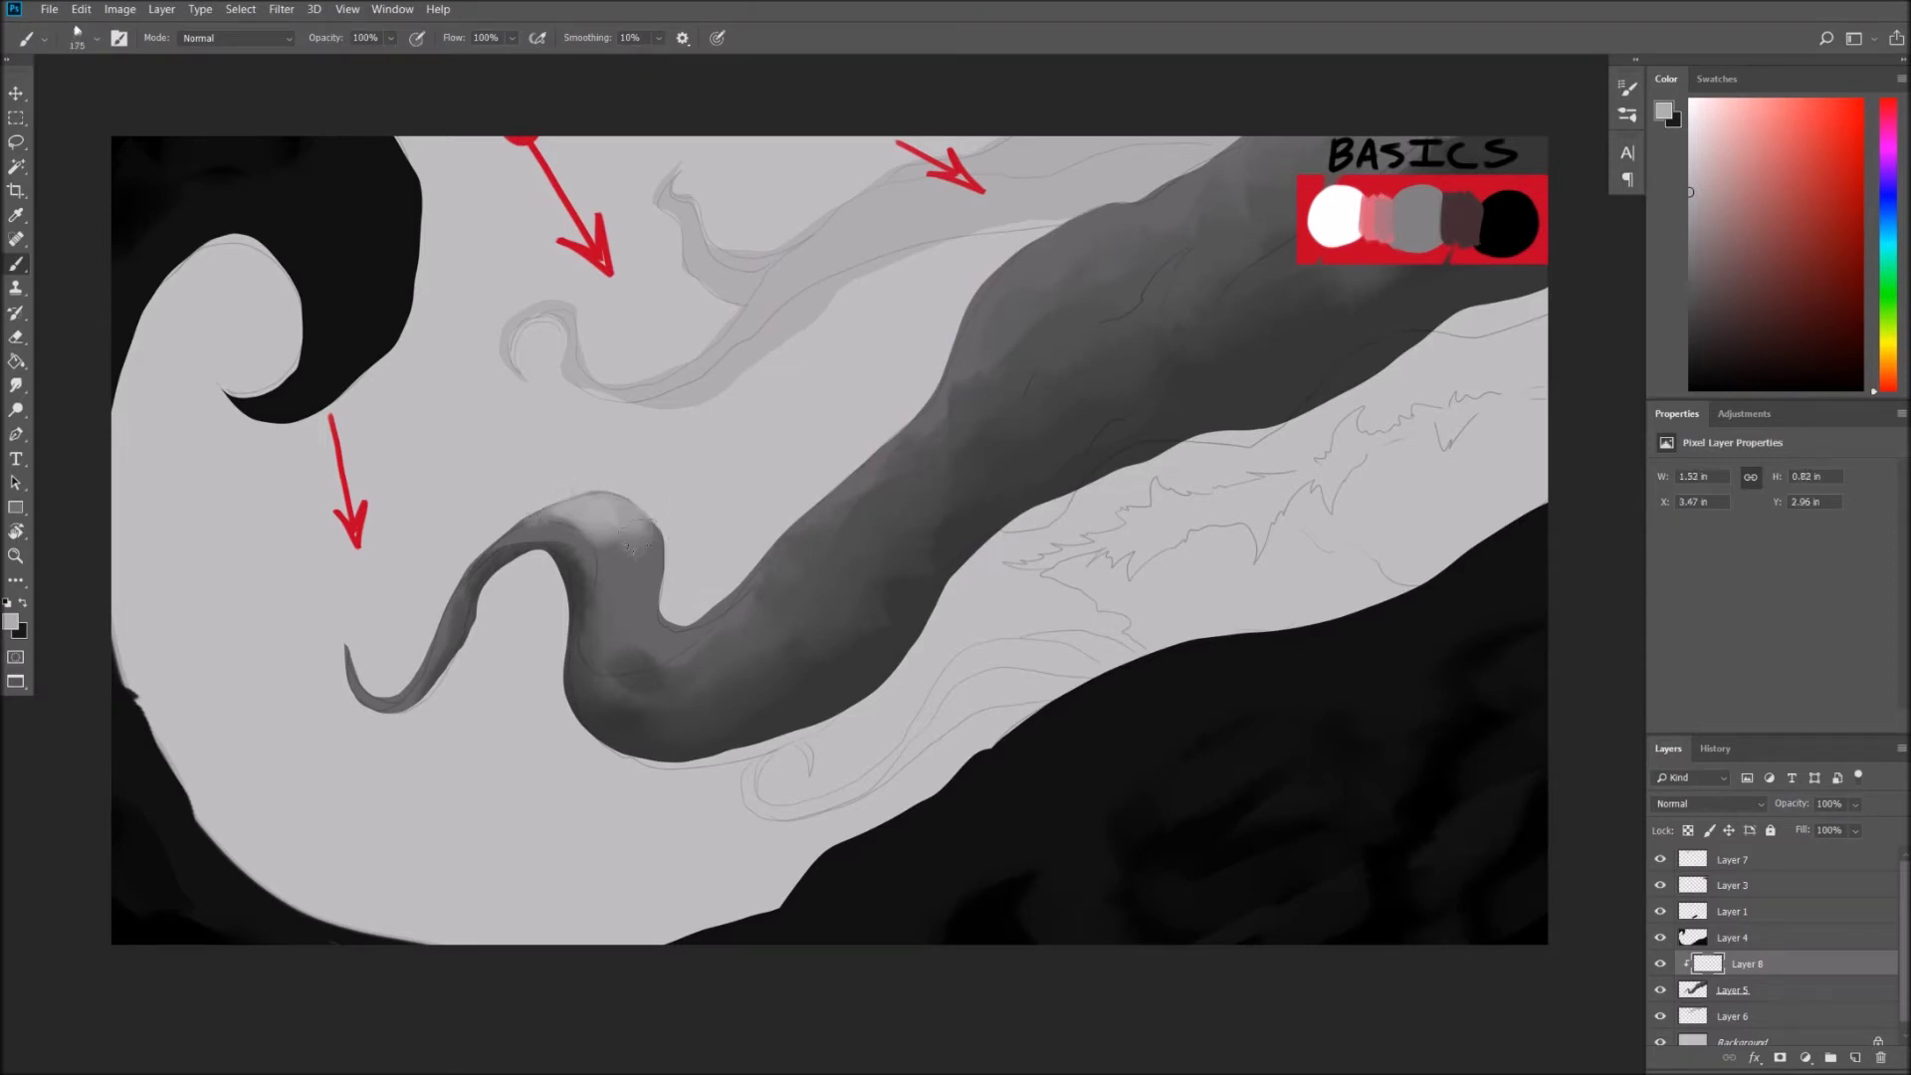
pyautogui.moveTo(708, 597)
pyautogui.mouseDown()
pyautogui.moveTo(662, 636)
pyautogui.moveTo(910, 423)
pyautogui.moveTo(1005, 274)
pyautogui.moveTo(1045, 281)
pyautogui.moveTo(1274, 134)
pyautogui.mouseUp()
pyautogui.press(']')
pyautogui.moveTo(1035, 249)
pyautogui.mouseDown()
pyautogui.moveTo(1273, 145)
pyautogui.moveTo(824, 565)
pyautogui.mouseUp()
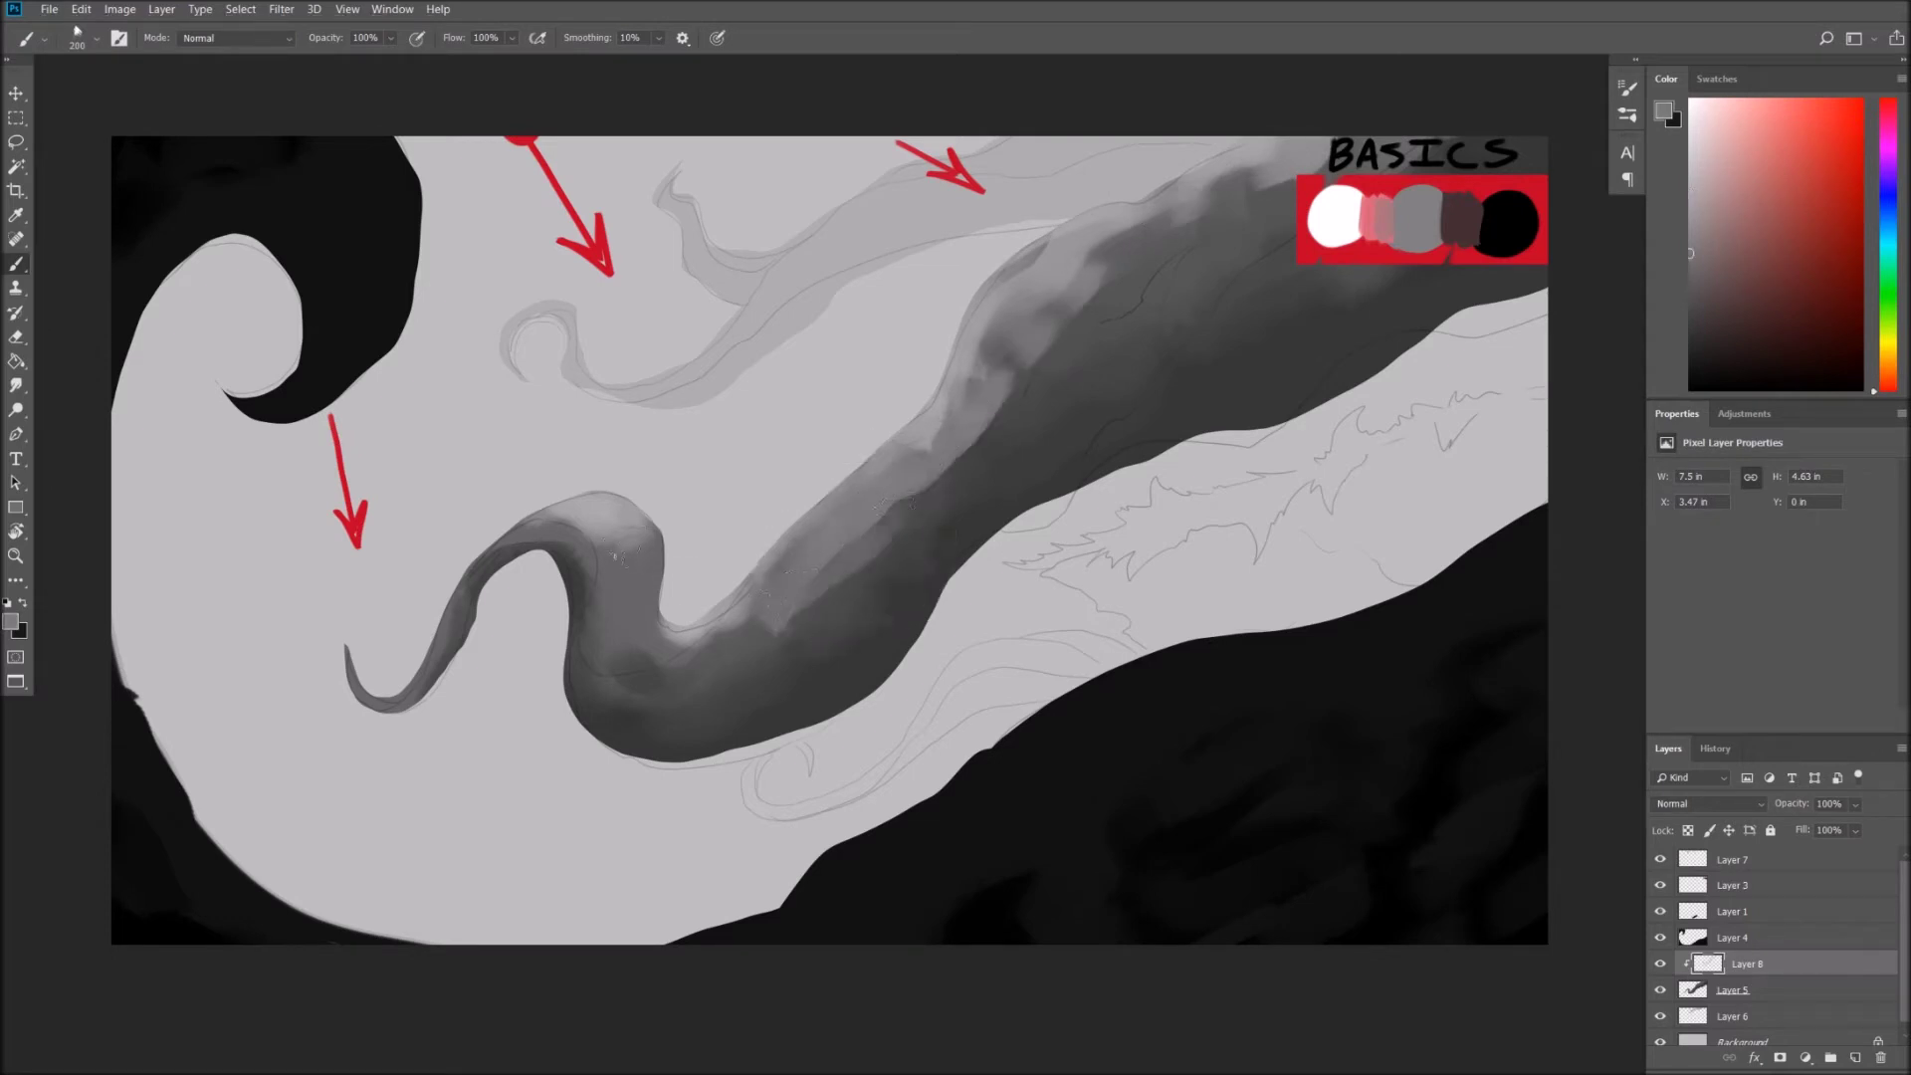
# Blend sampled darker and lighter greys into the horn's inner bend, light streak and upper edge.
pyautogui.keyDown('alt'); pyautogui.click(657, 645); pyautogui.keyUp('alt')
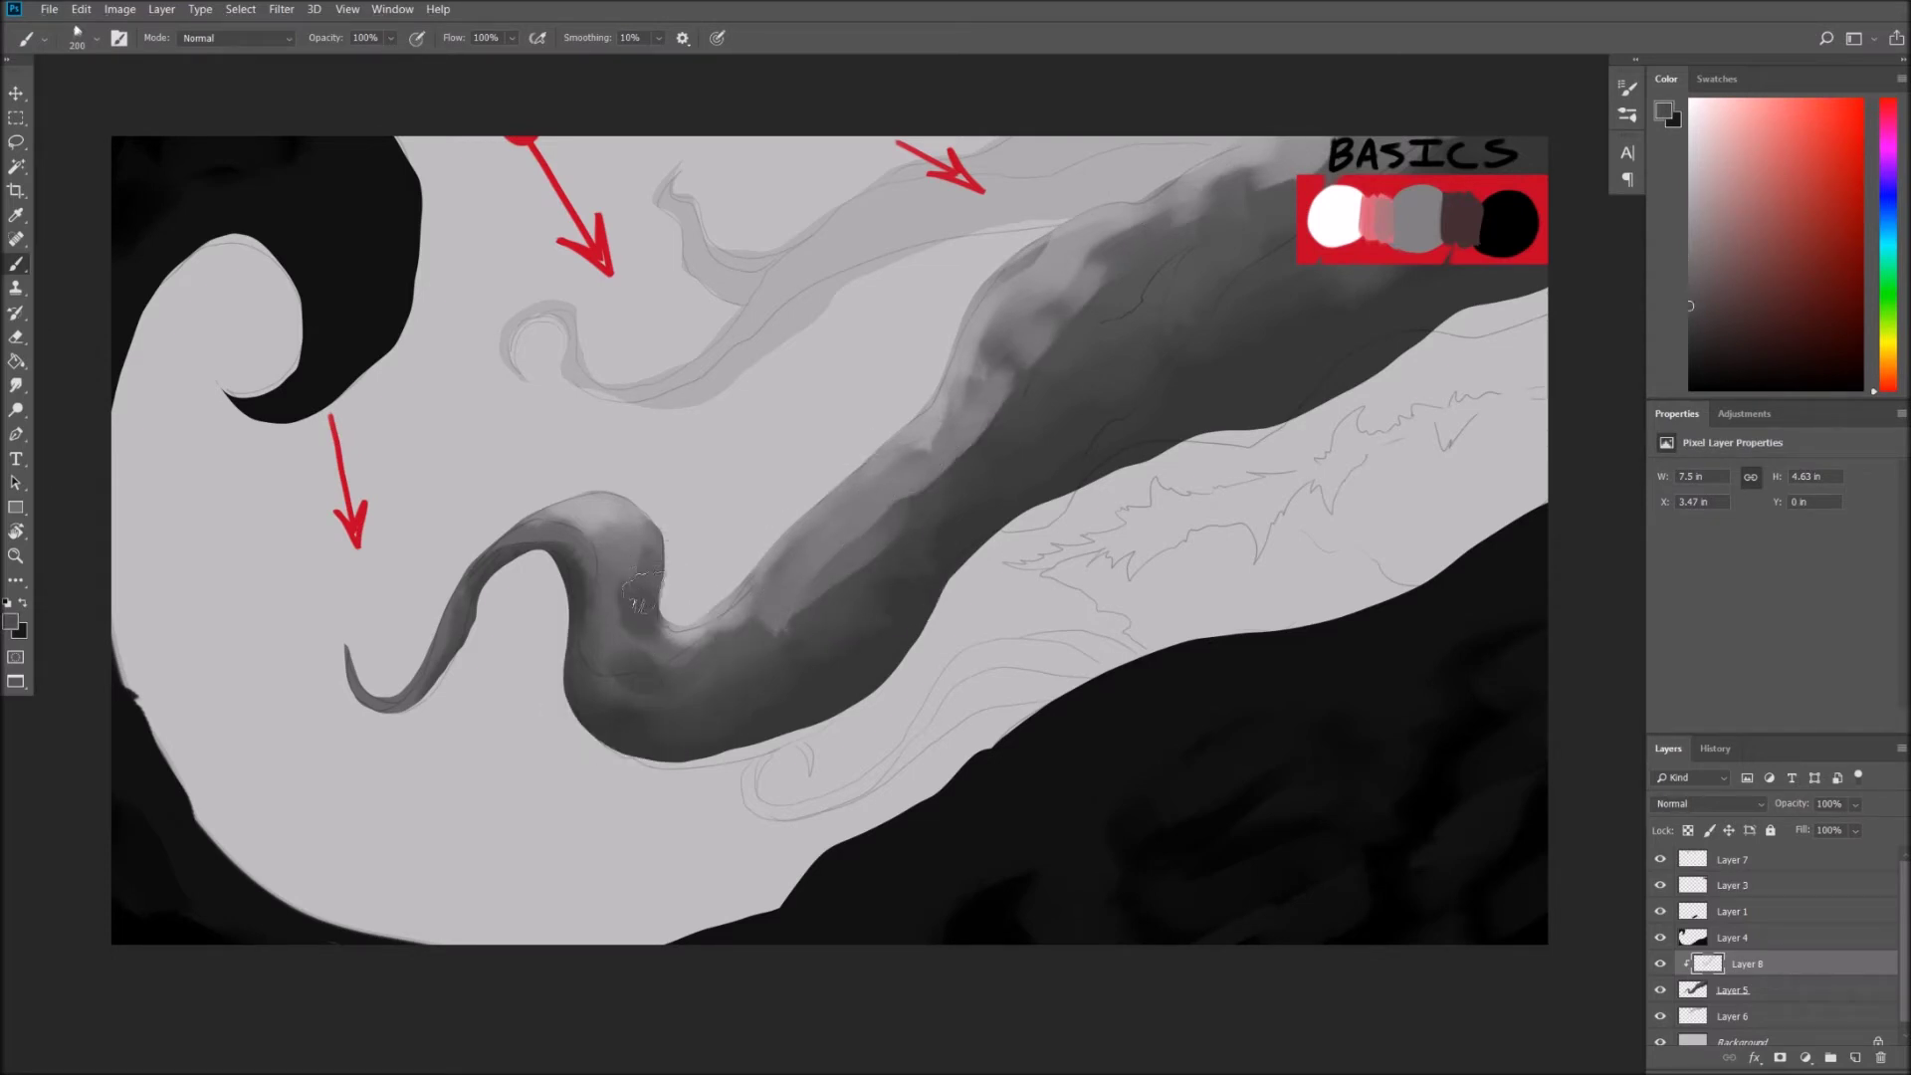
pyautogui.keyDown('alt'); pyautogui.click(649, 656); pyautogui.keyUp('alt')
pyautogui.moveTo(649, 657); pyautogui.dragTo(662, 634)
pyautogui.keyDown('alt'); pyautogui.click(630, 535); pyautogui.keyUp('alt')
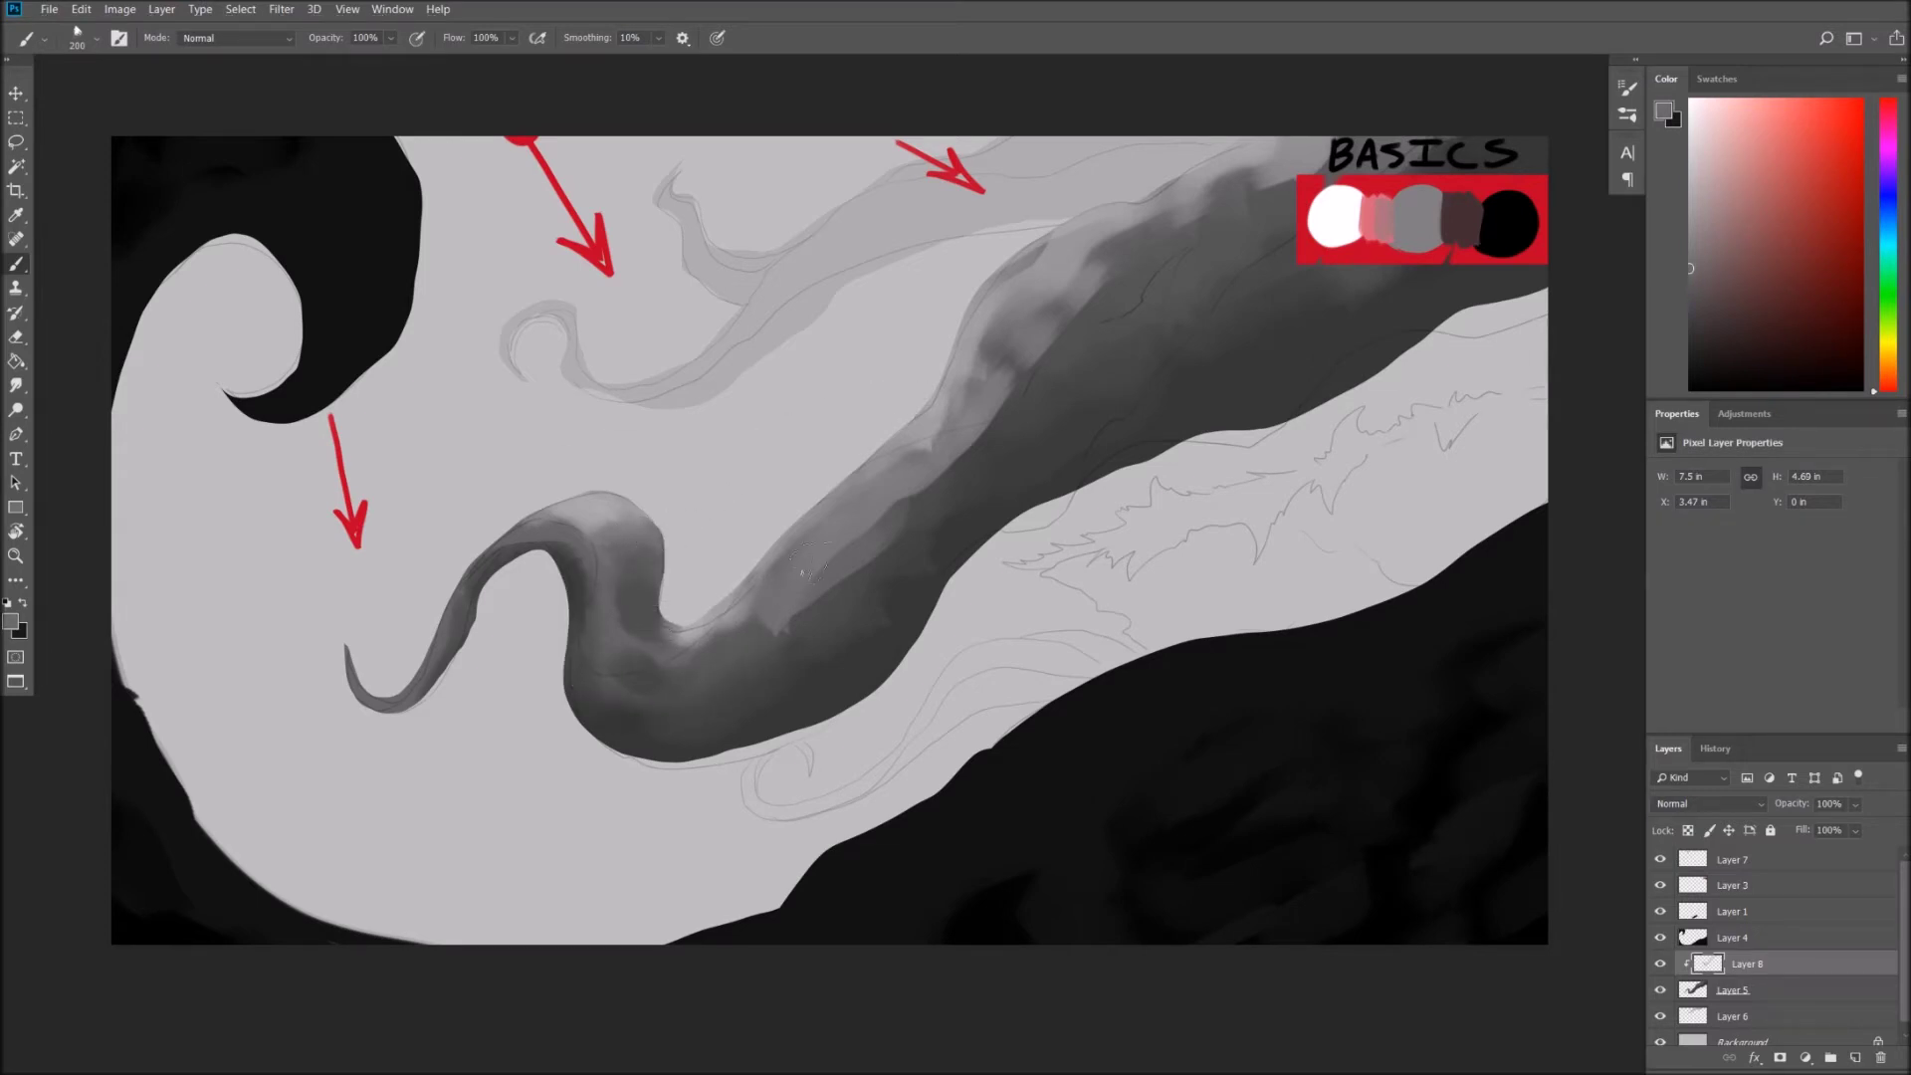
pyautogui.keyDown('alt'); pyautogui.click(833, 646); pyautogui.keyUp('alt')
pyautogui.moveTo(767, 657)
pyautogui.mouseDown()
pyautogui.moveTo(826, 552)
pyautogui.moveTo(1030, 393)
pyautogui.moveTo(1094, 264)
pyautogui.moveTo(1399, 124)
pyautogui.mouseUp()
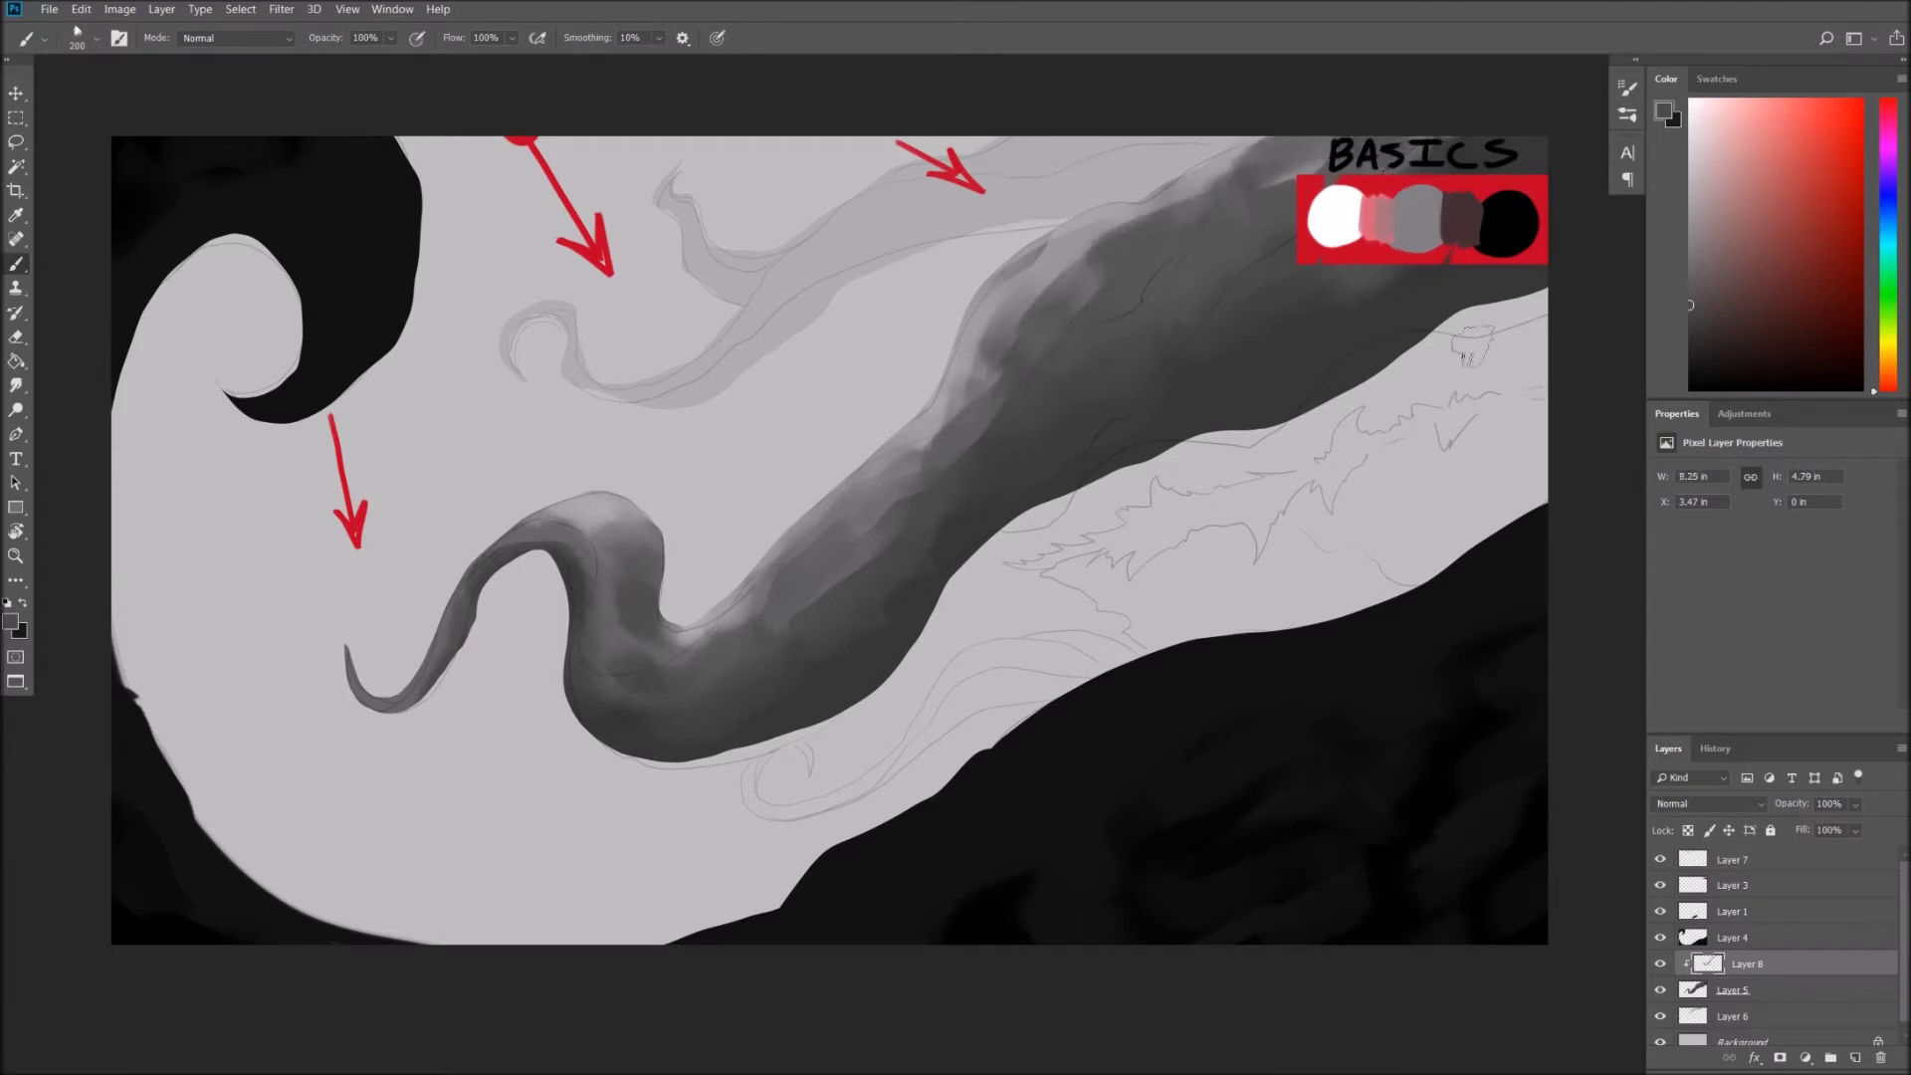
pyautogui.keyDown('alt'); pyautogui.click(939, 453); pyautogui.keyUp('alt')
pyautogui.moveTo(939, 453); pyautogui.dragTo(995, 353)
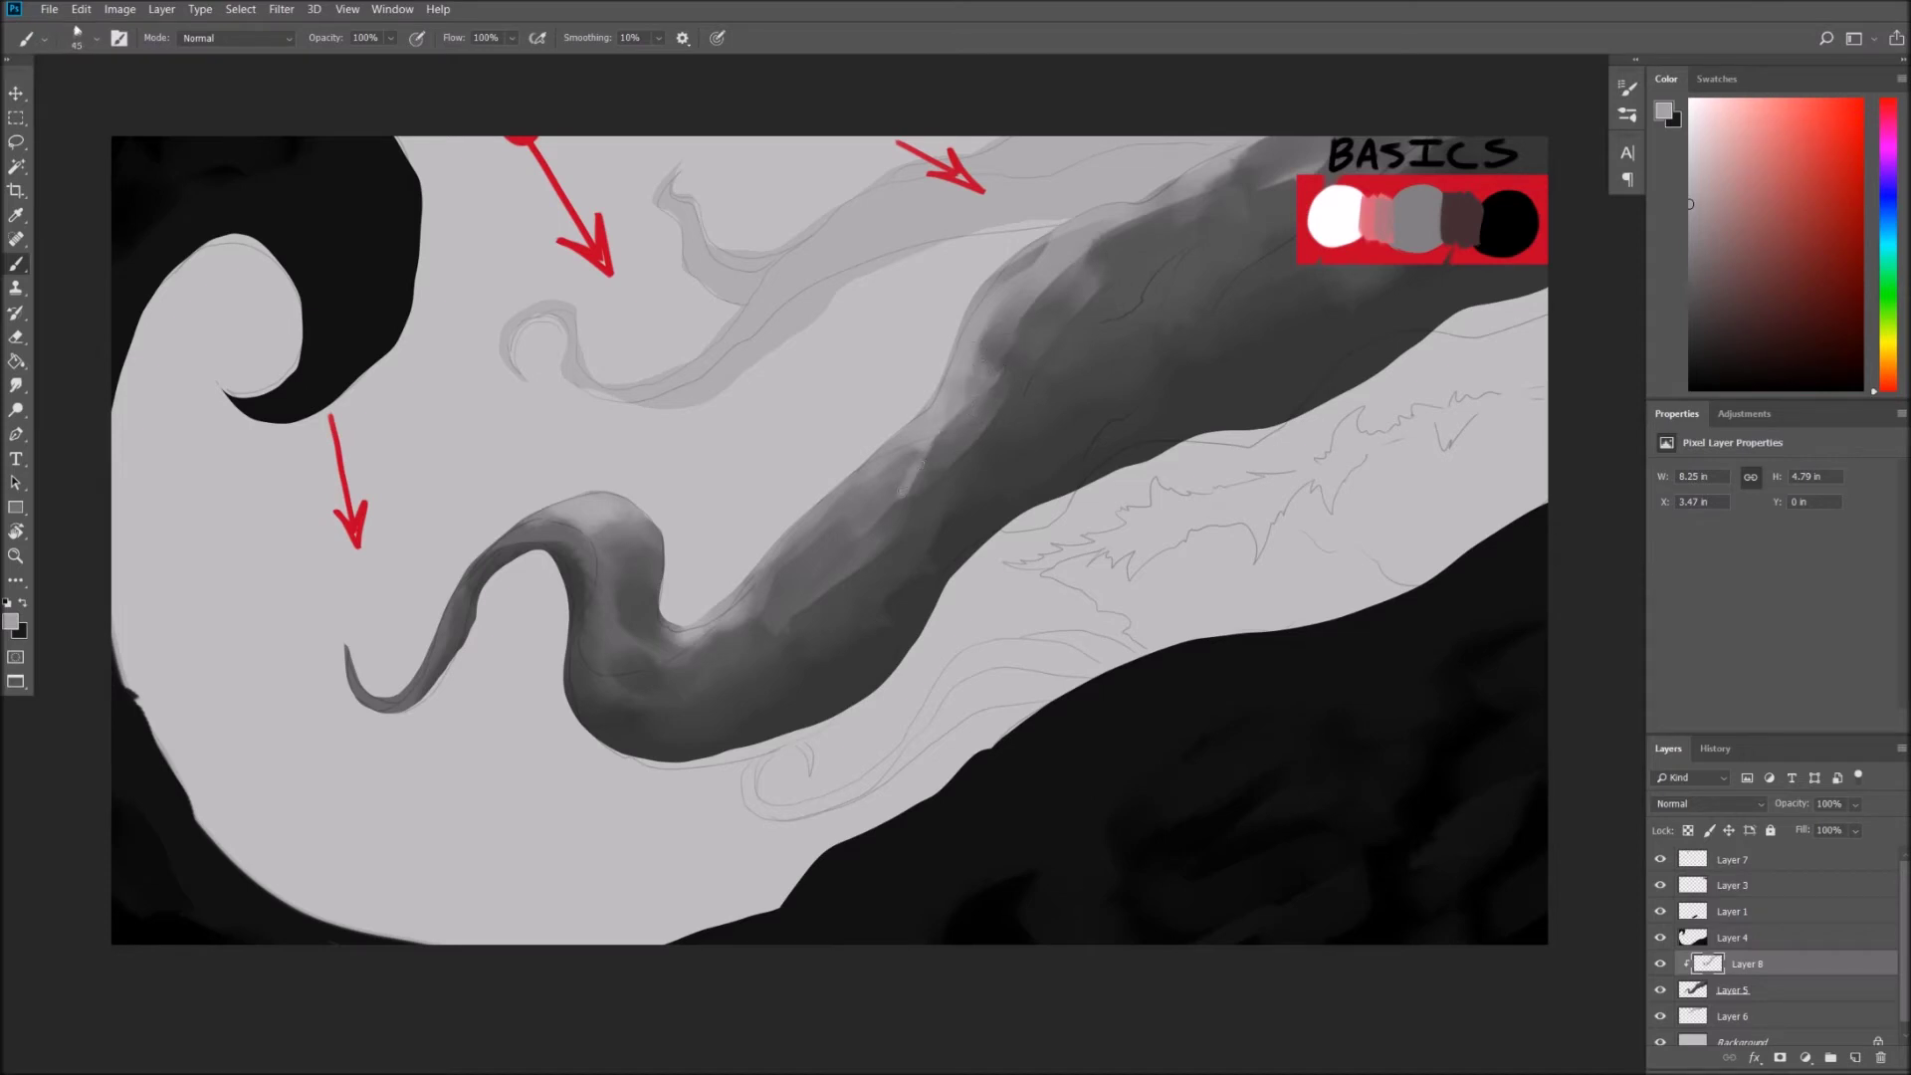
pyautogui.keyDown('alt'); pyautogui.click(881, 504); pyautogui.keyUp('alt')
pyautogui.rightClick(1756, 968)
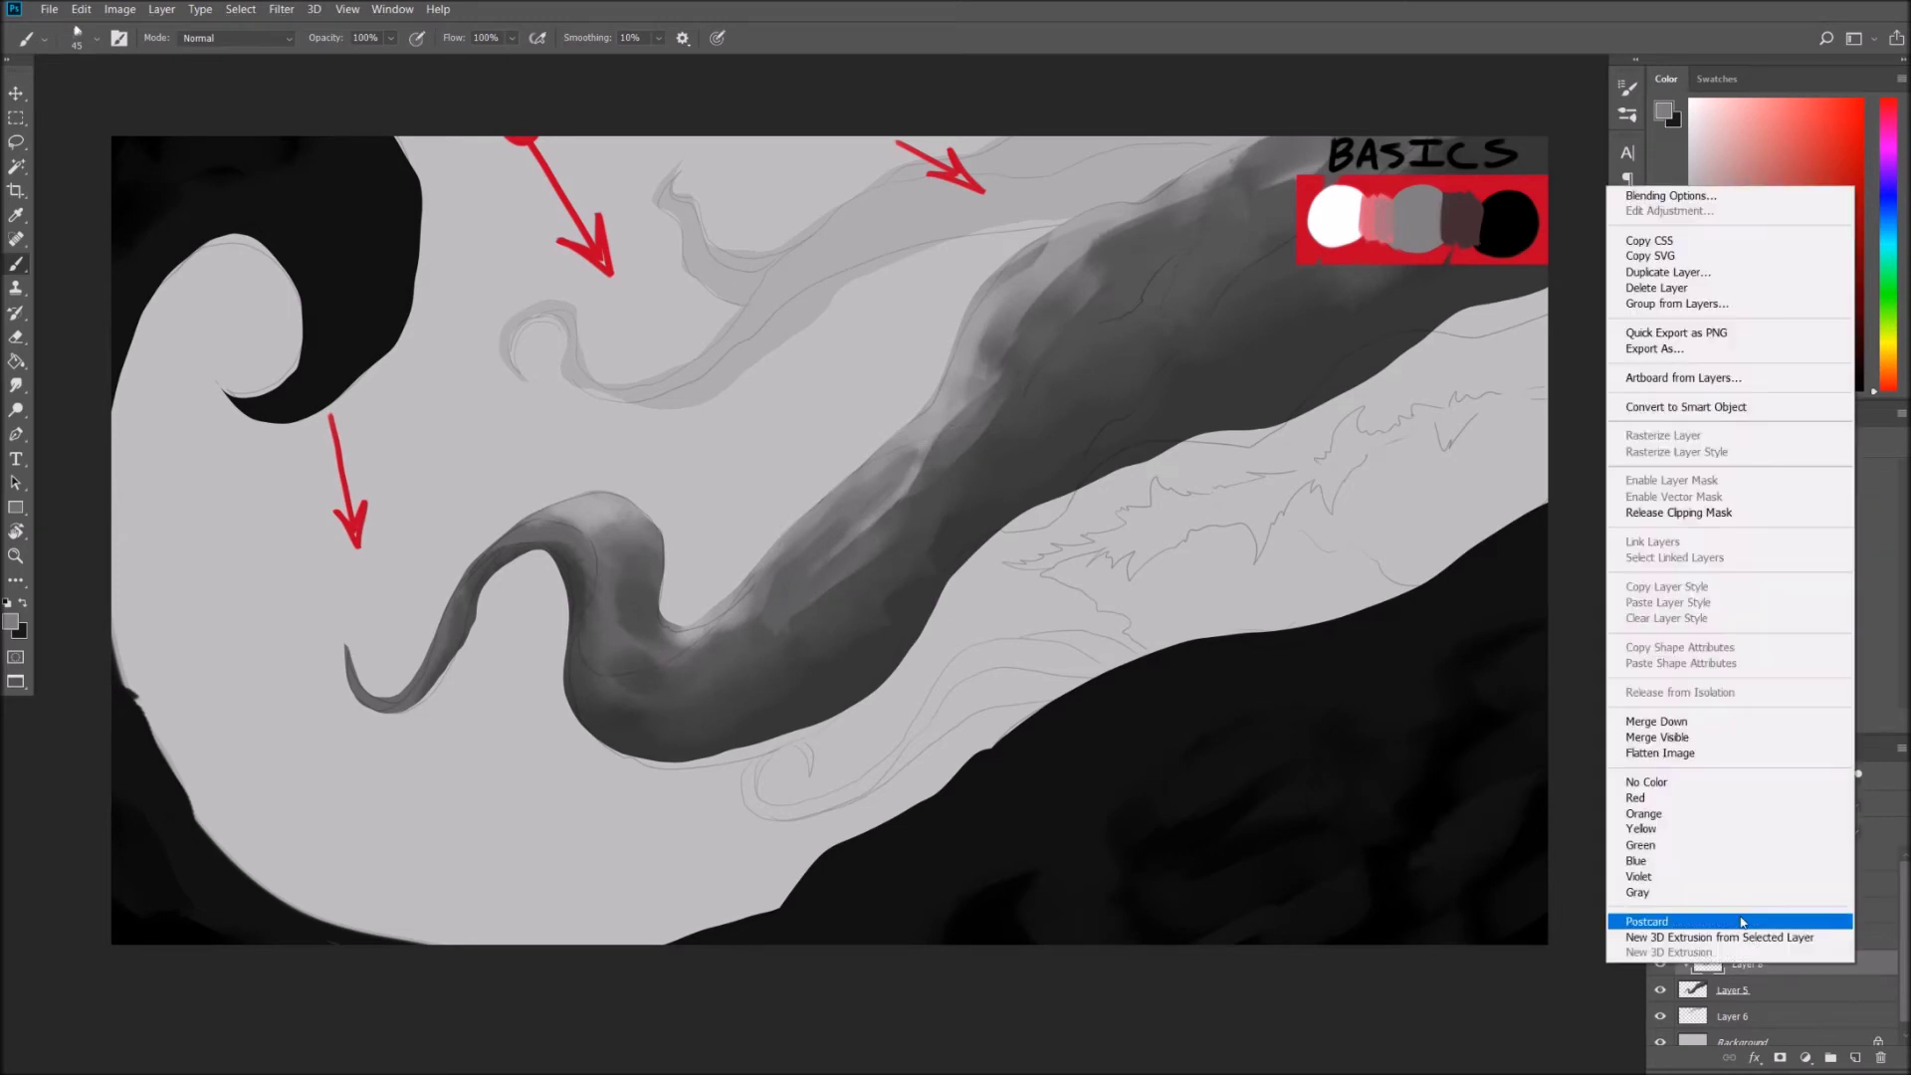
pyautogui.click(1733, 975)
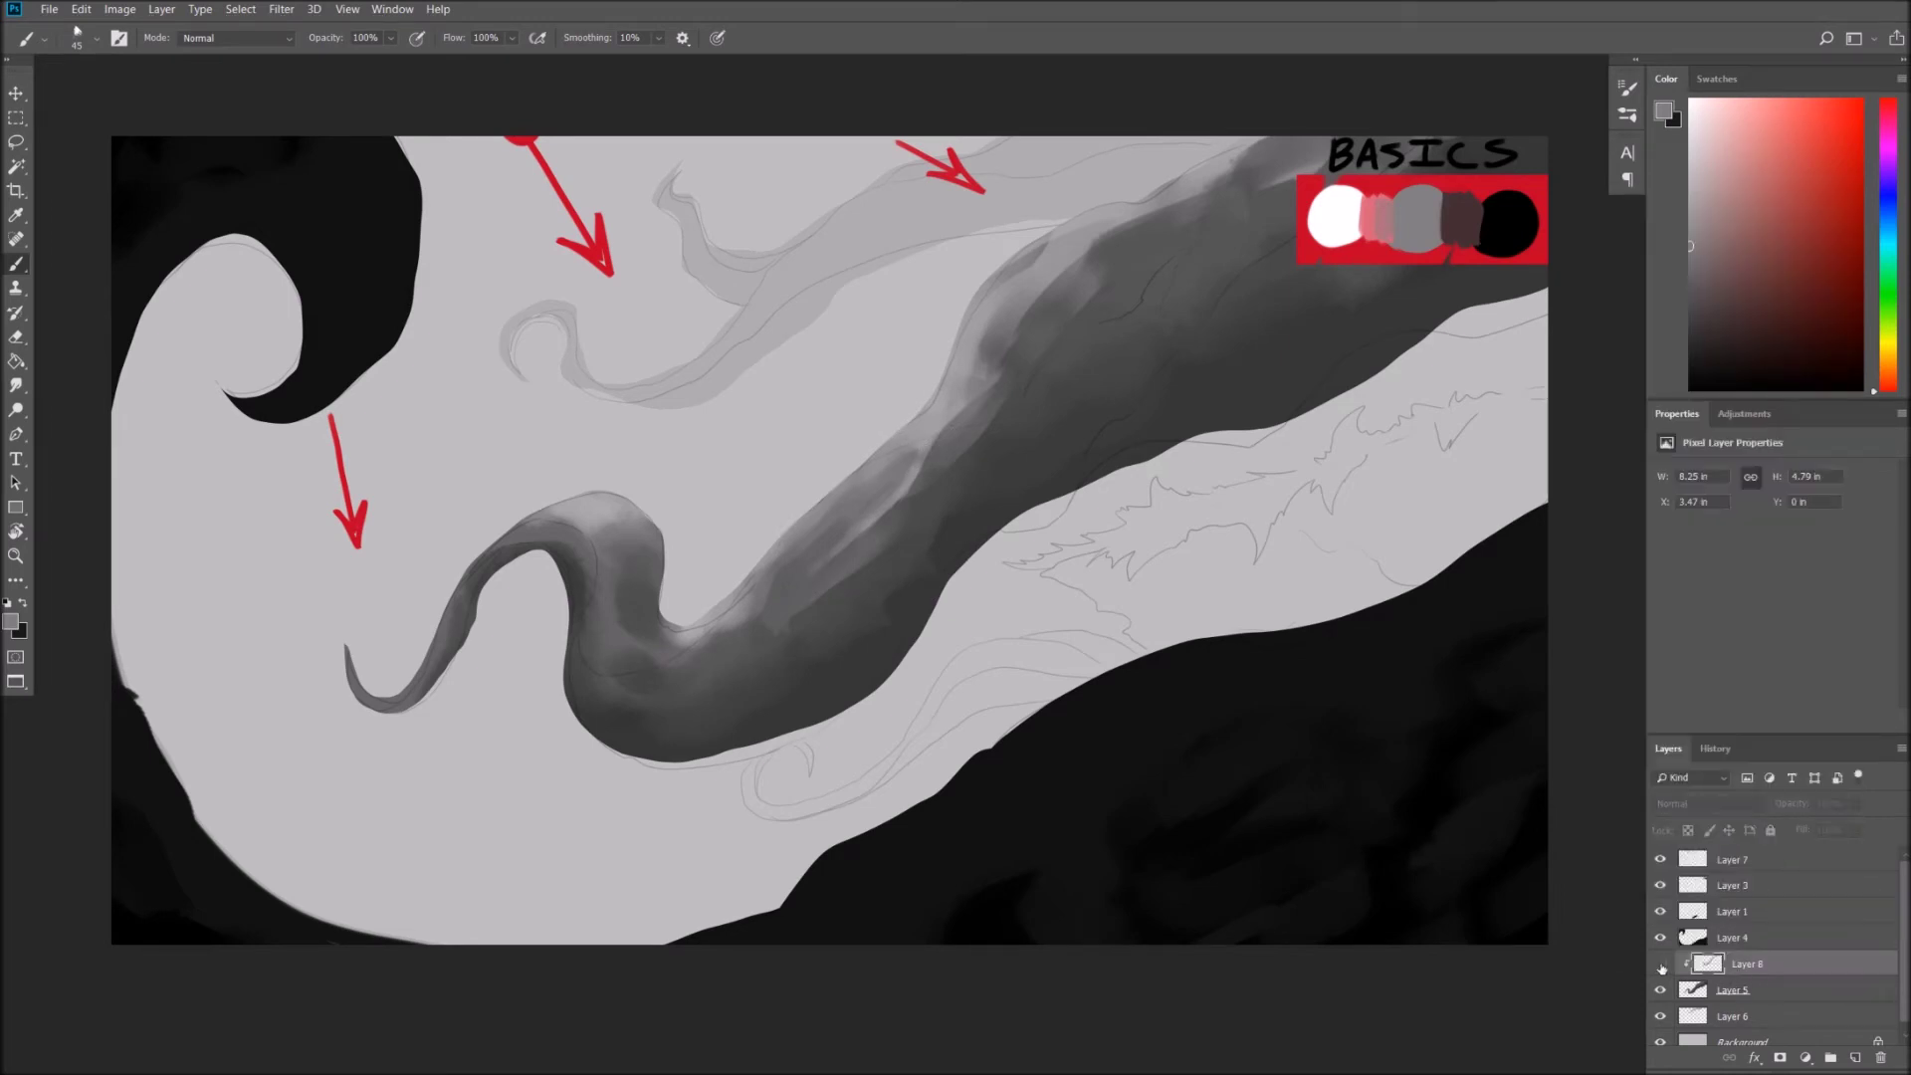
pyautogui.click(1660, 965)
pyautogui.click(1857, 1059)
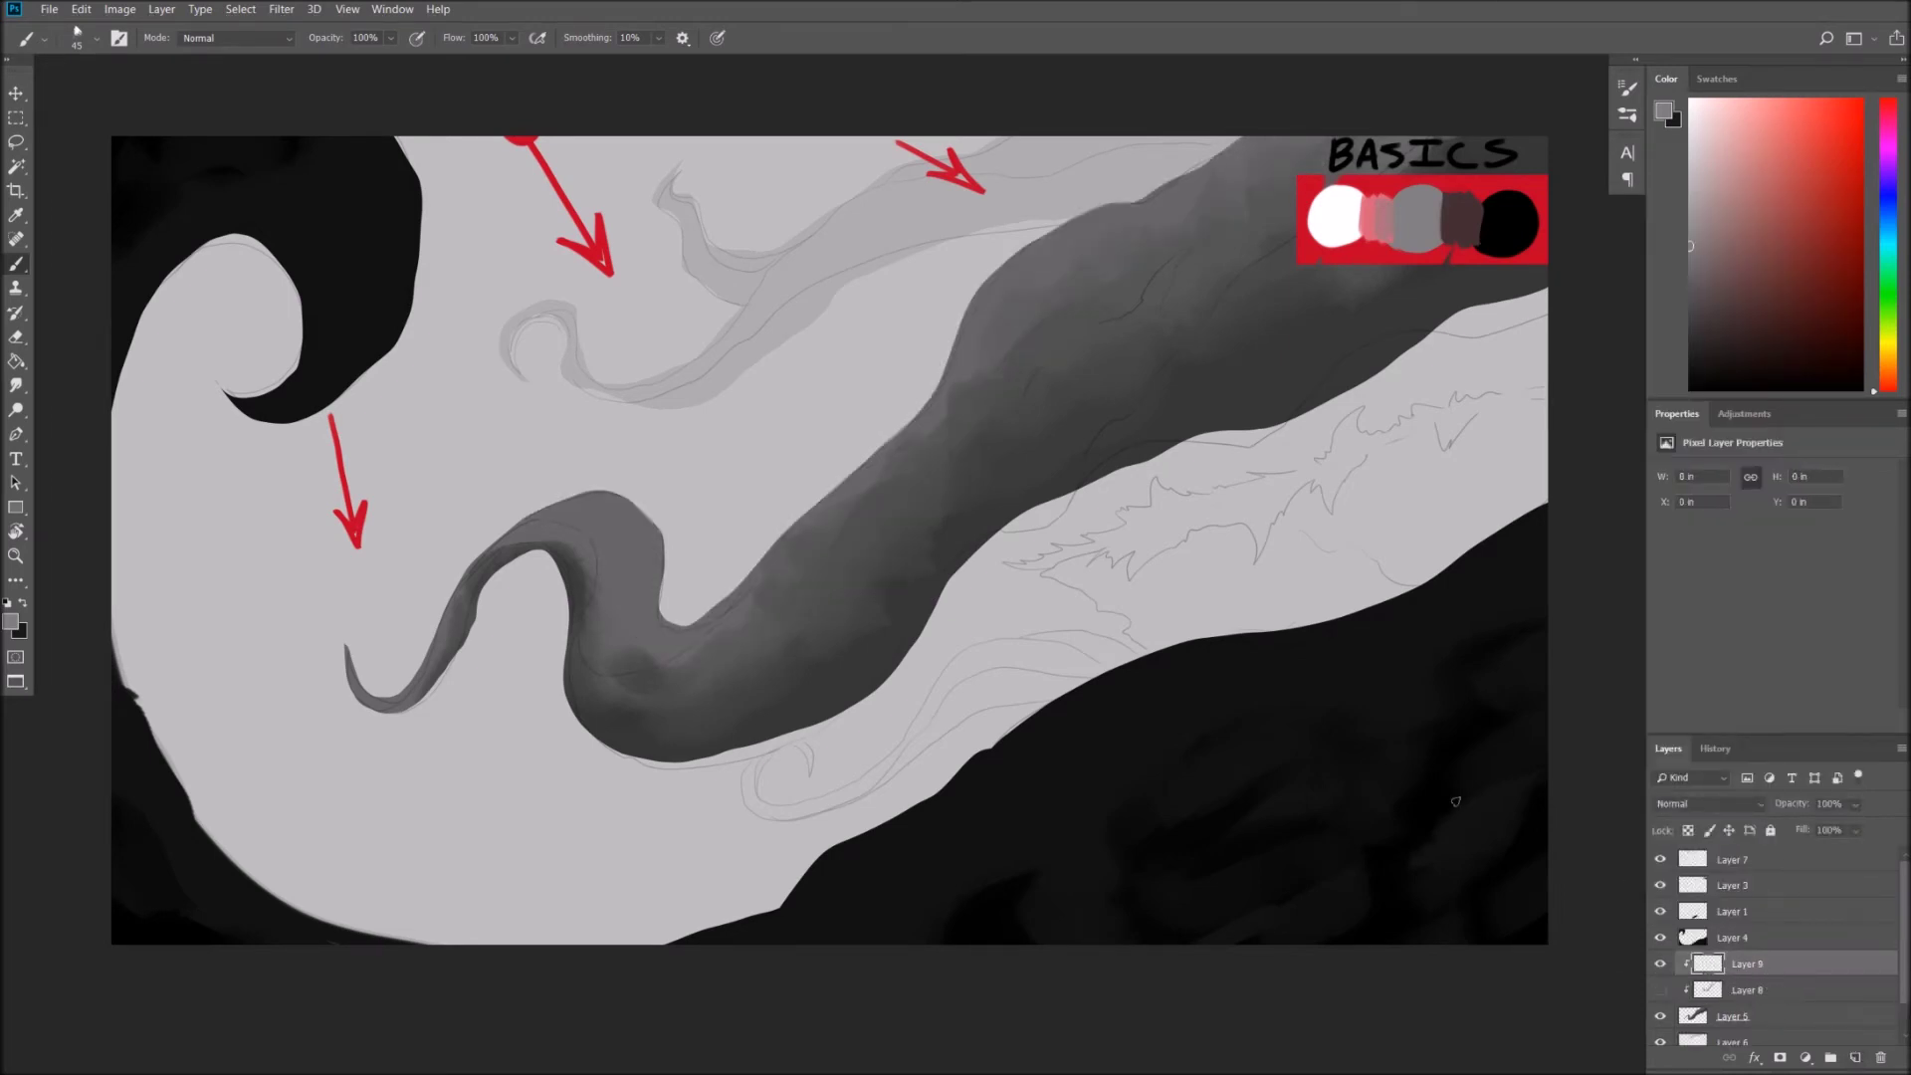
pyautogui.keyDown('alt'); pyautogui.click(1337, 225); pyautogui.keyUp('alt')
pyautogui.press(']')
pyautogui.press(']')
pyautogui.press(']')
pyautogui.moveTo(582, 507)
pyautogui.mouseDown()
pyautogui.moveTo(649, 566)
pyautogui.moveTo(986, 319)
pyautogui.mouseUp()
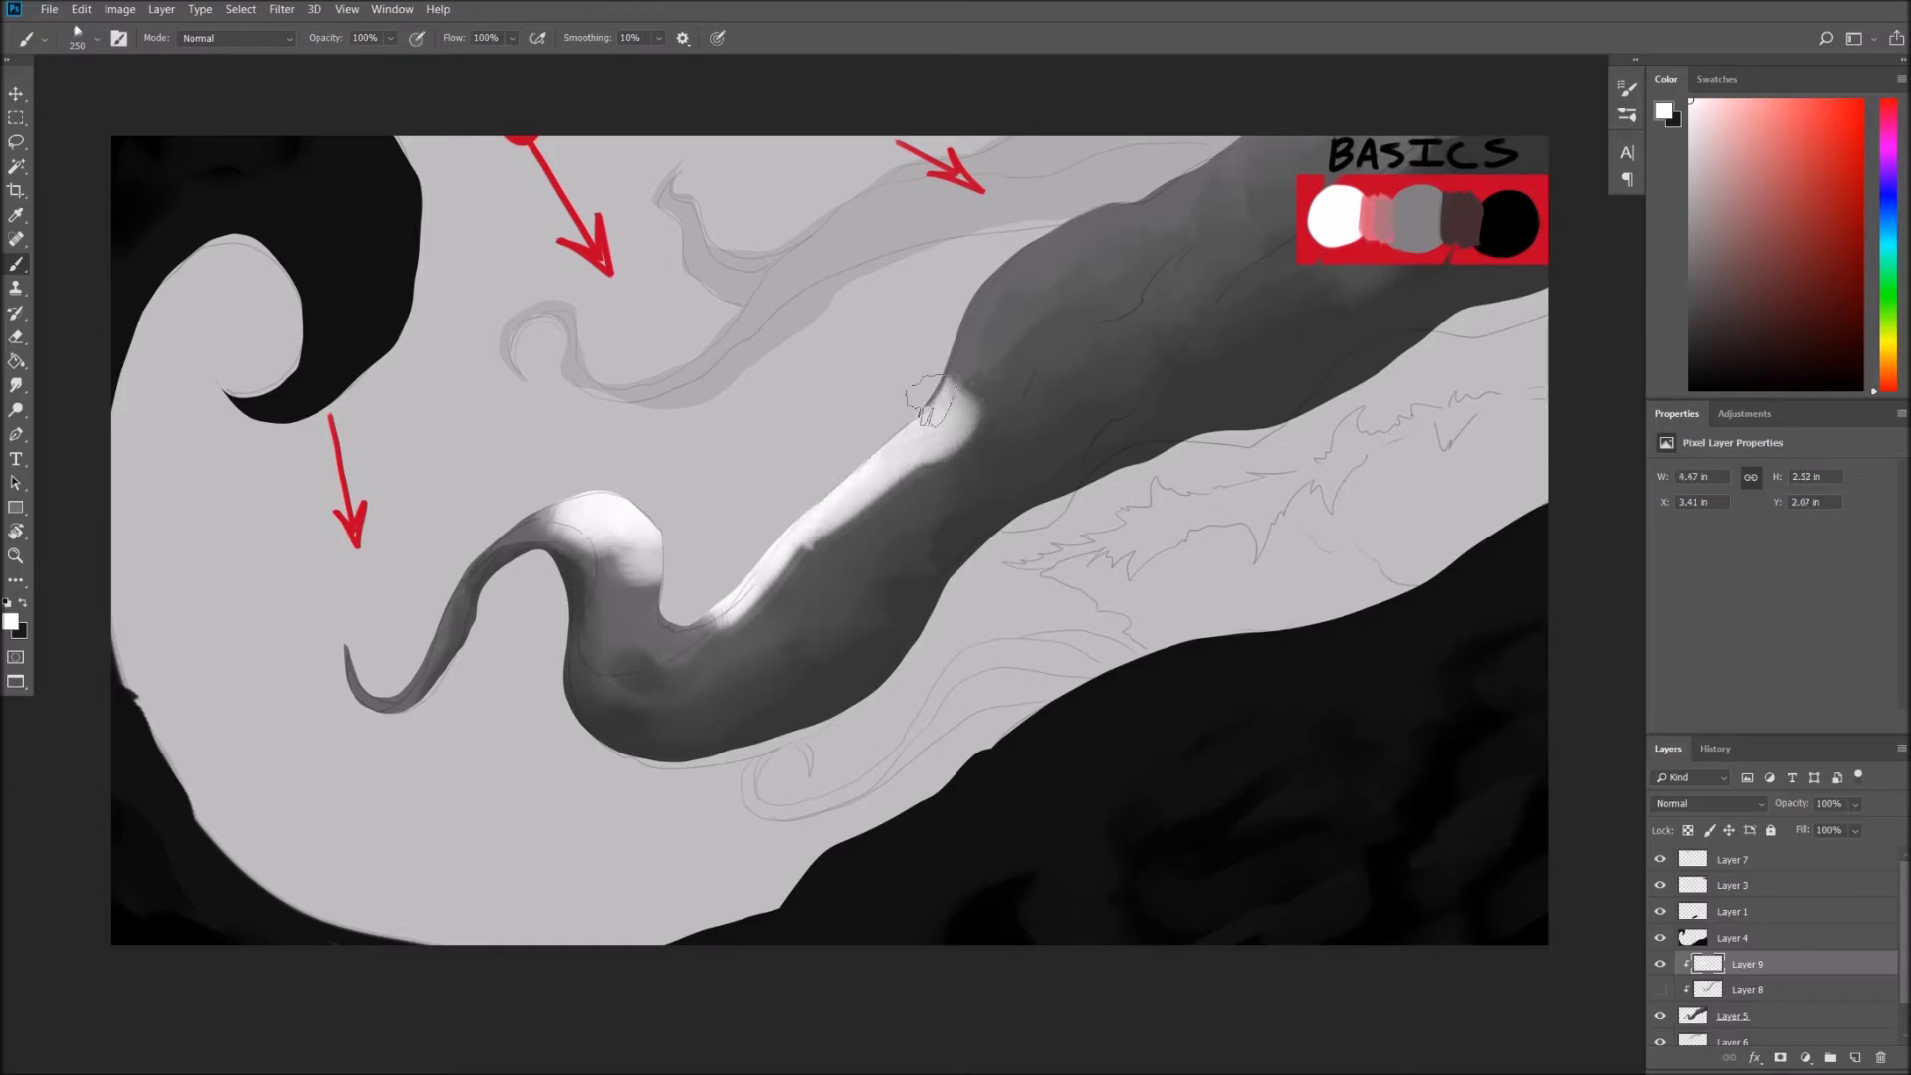
pyautogui.moveTo(1015, 244)
pyautogui.mouseDown()
pyautogui.moveTo(1299, 135)
pyautogui.moveTo(736, 597)
pyautogui.moveTo(618, 517)
pyautogui.moveTo(468, 553)
pyautogui.moveTo(398, 687)
pyautogui.moveTo(353, 657)
pyautogui.mouseUp()
pyautogui.press('e')
pyautogui.moveTo(465, 600); pyautogui.dragTo(539, 519)
pyautogui.press('b')
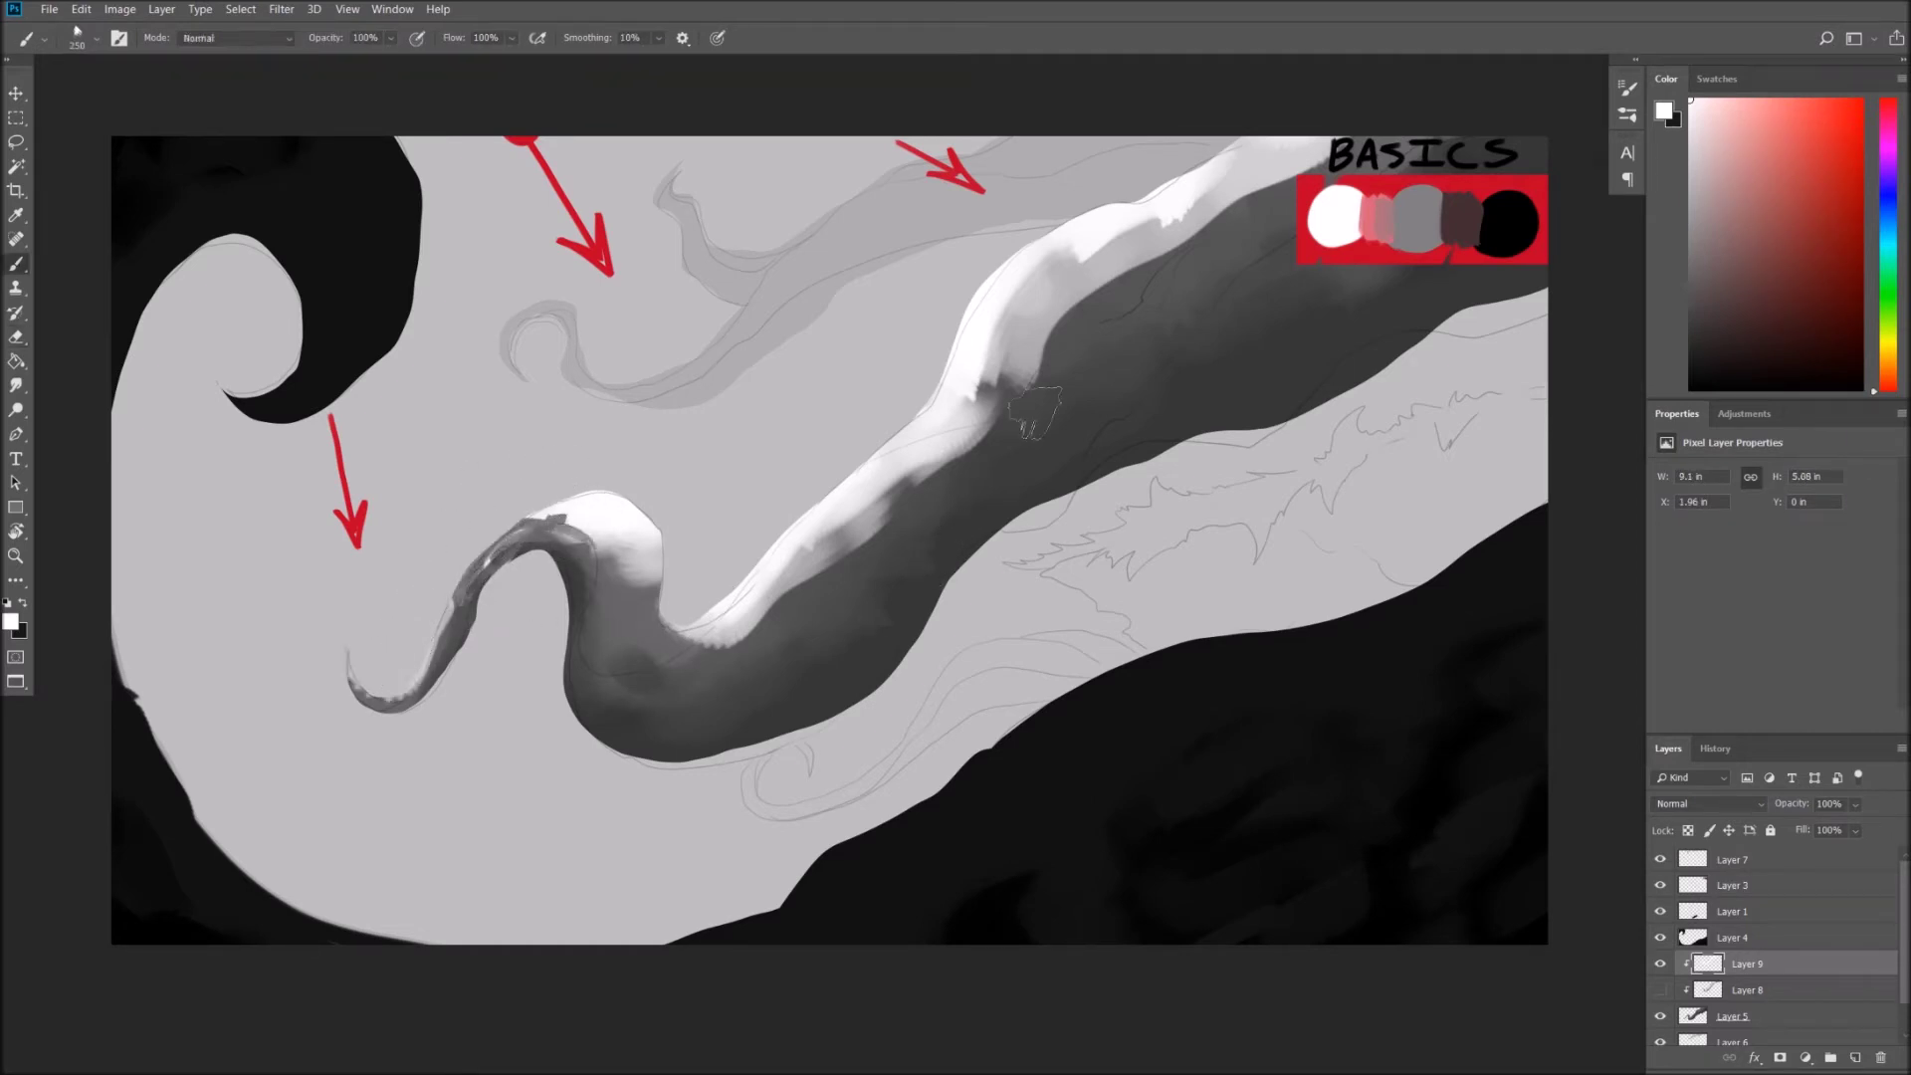
pyautogui.moveTo(1067, 252)
pyautogui.mouseDown()
pyautogui.moveTo(1264, 154)
pyautogui.moveTo(995, 398)
pyautogui.mouseUp()
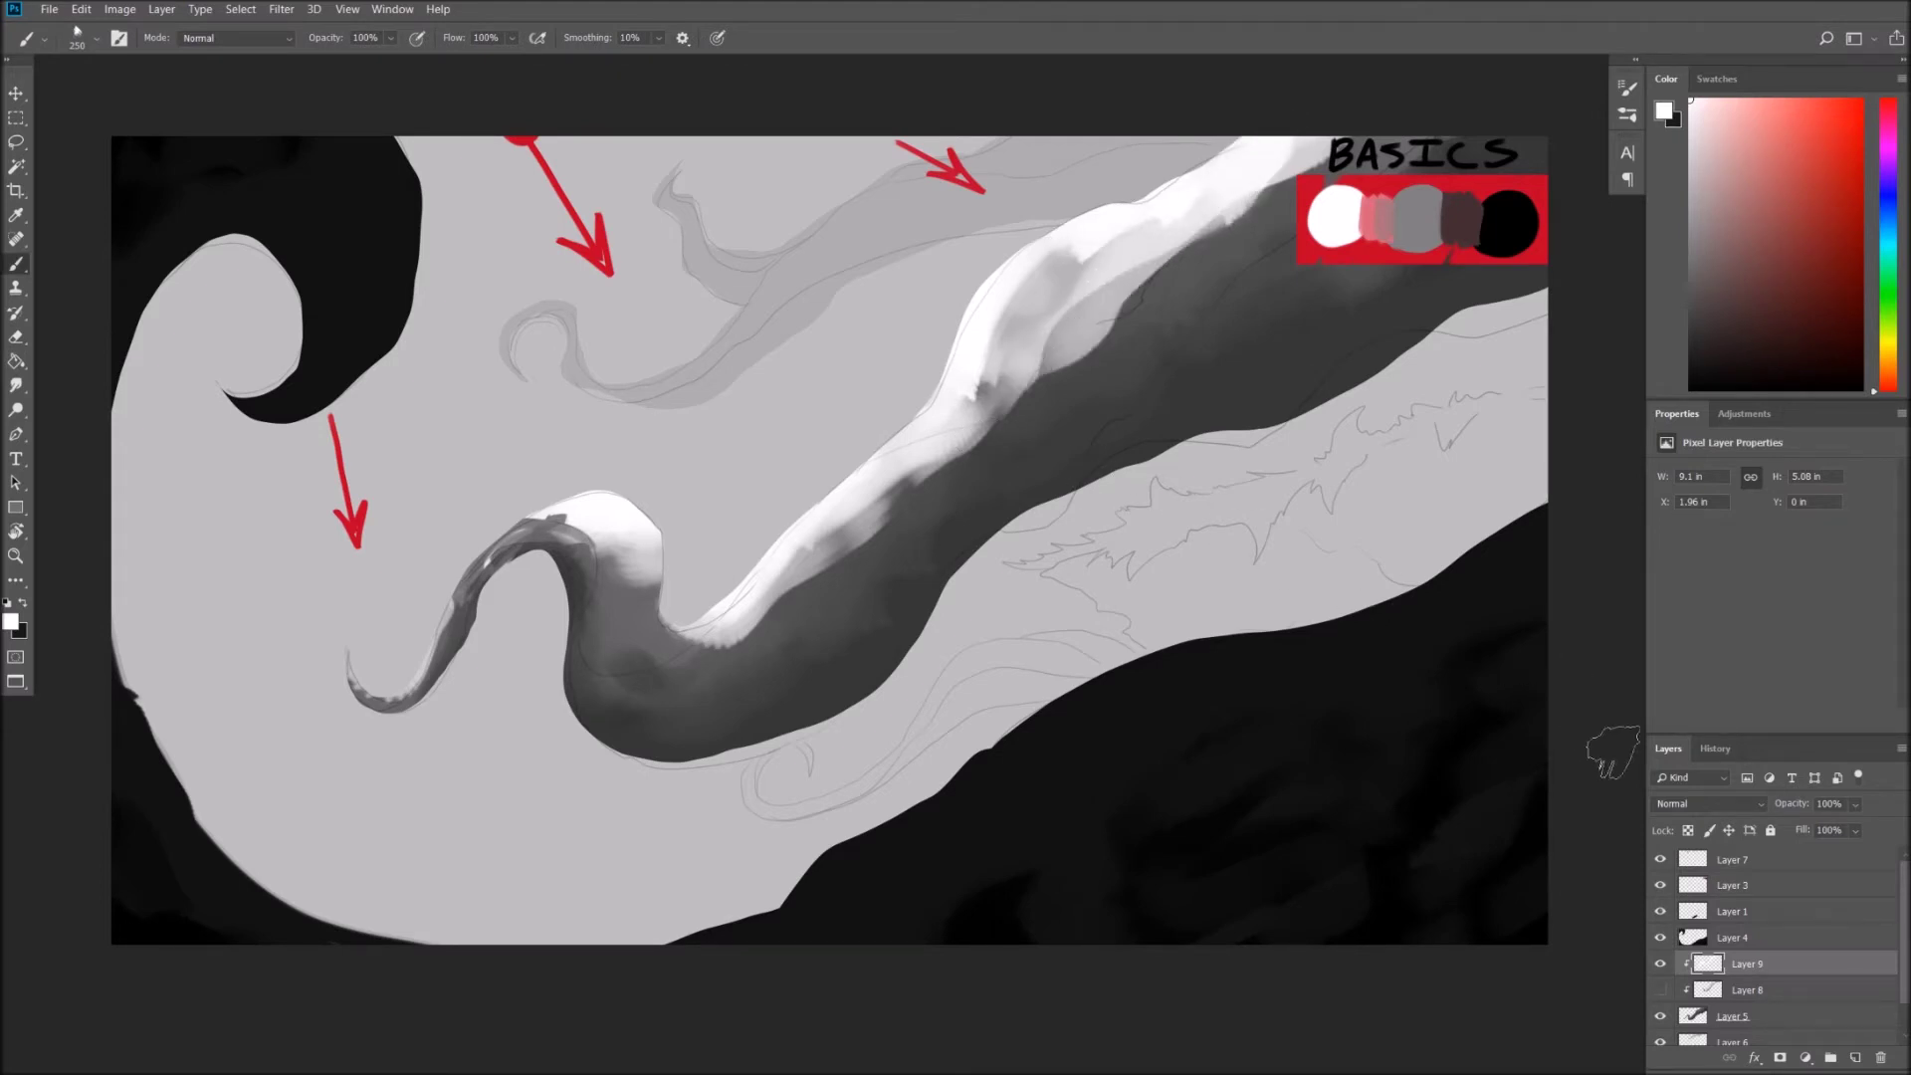
pyautogui.click(1660, 963)
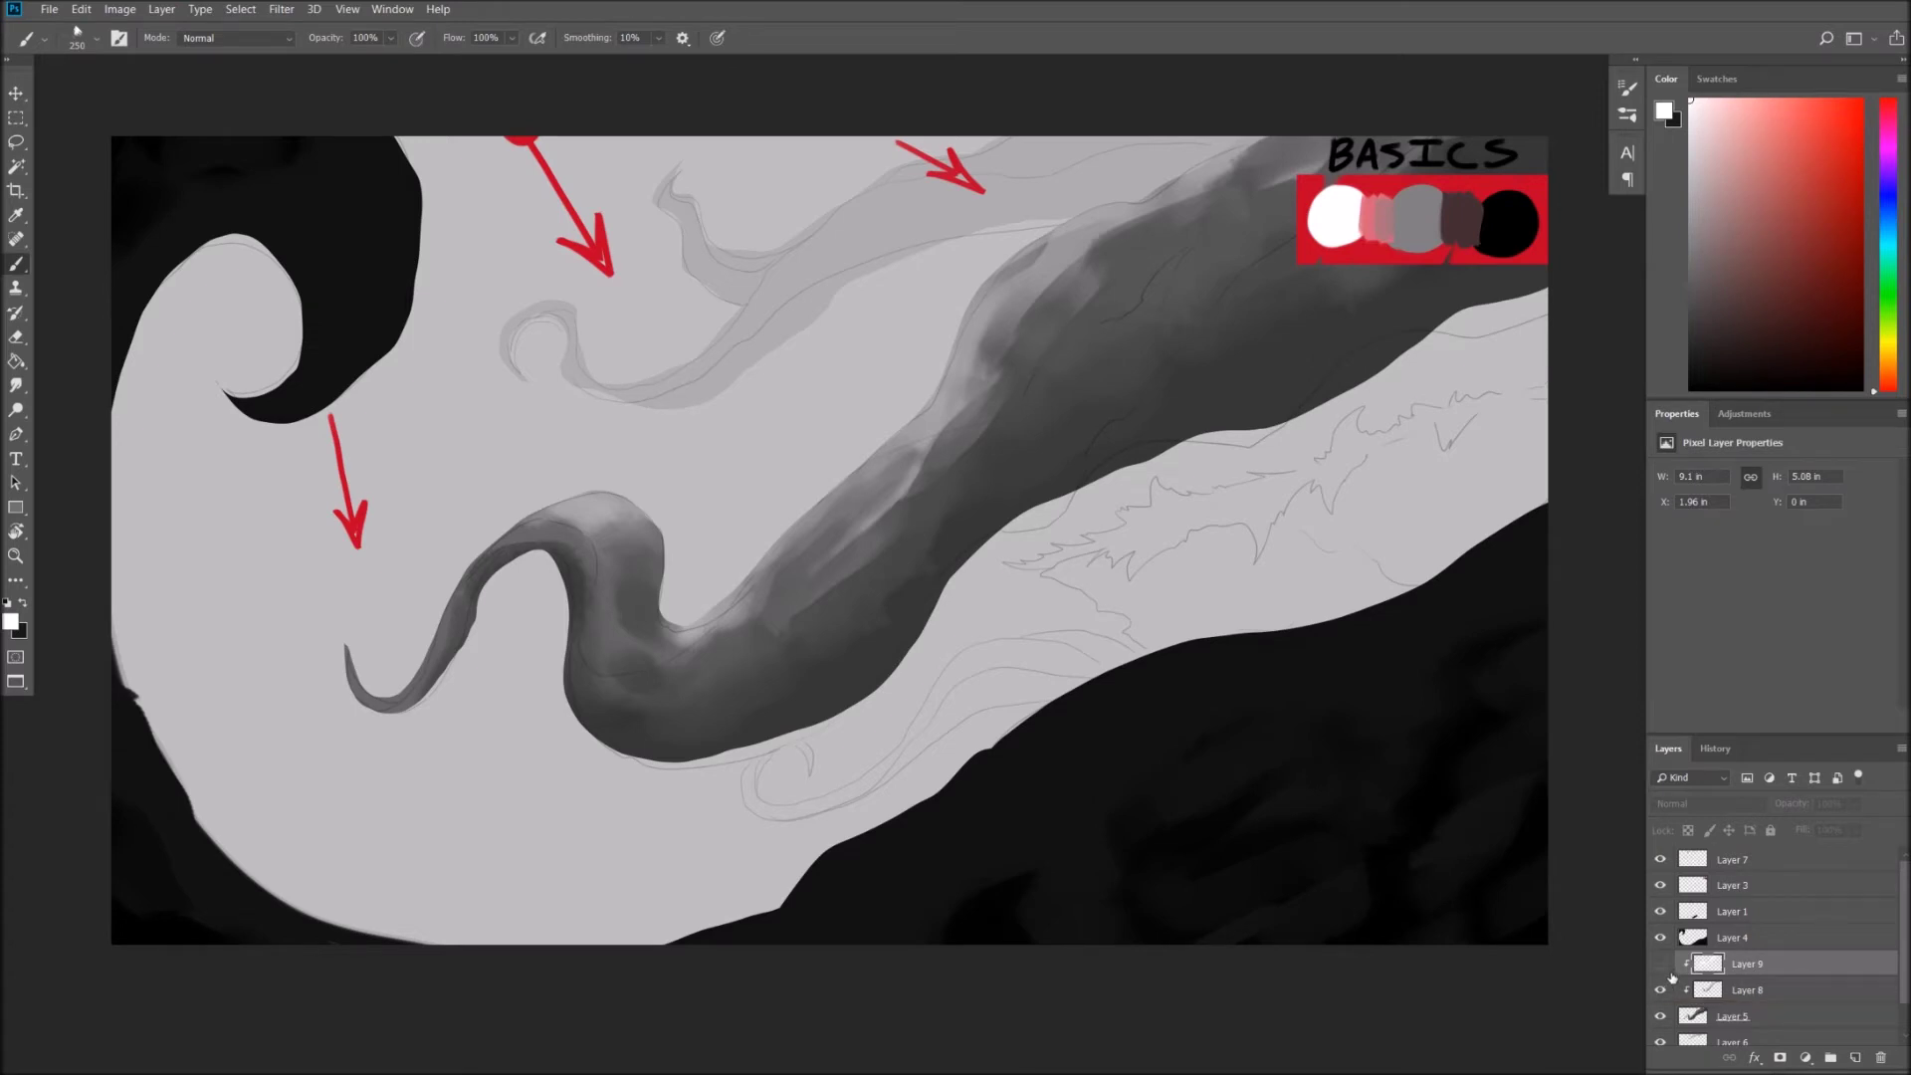
pyautogui.click(1661, 966)
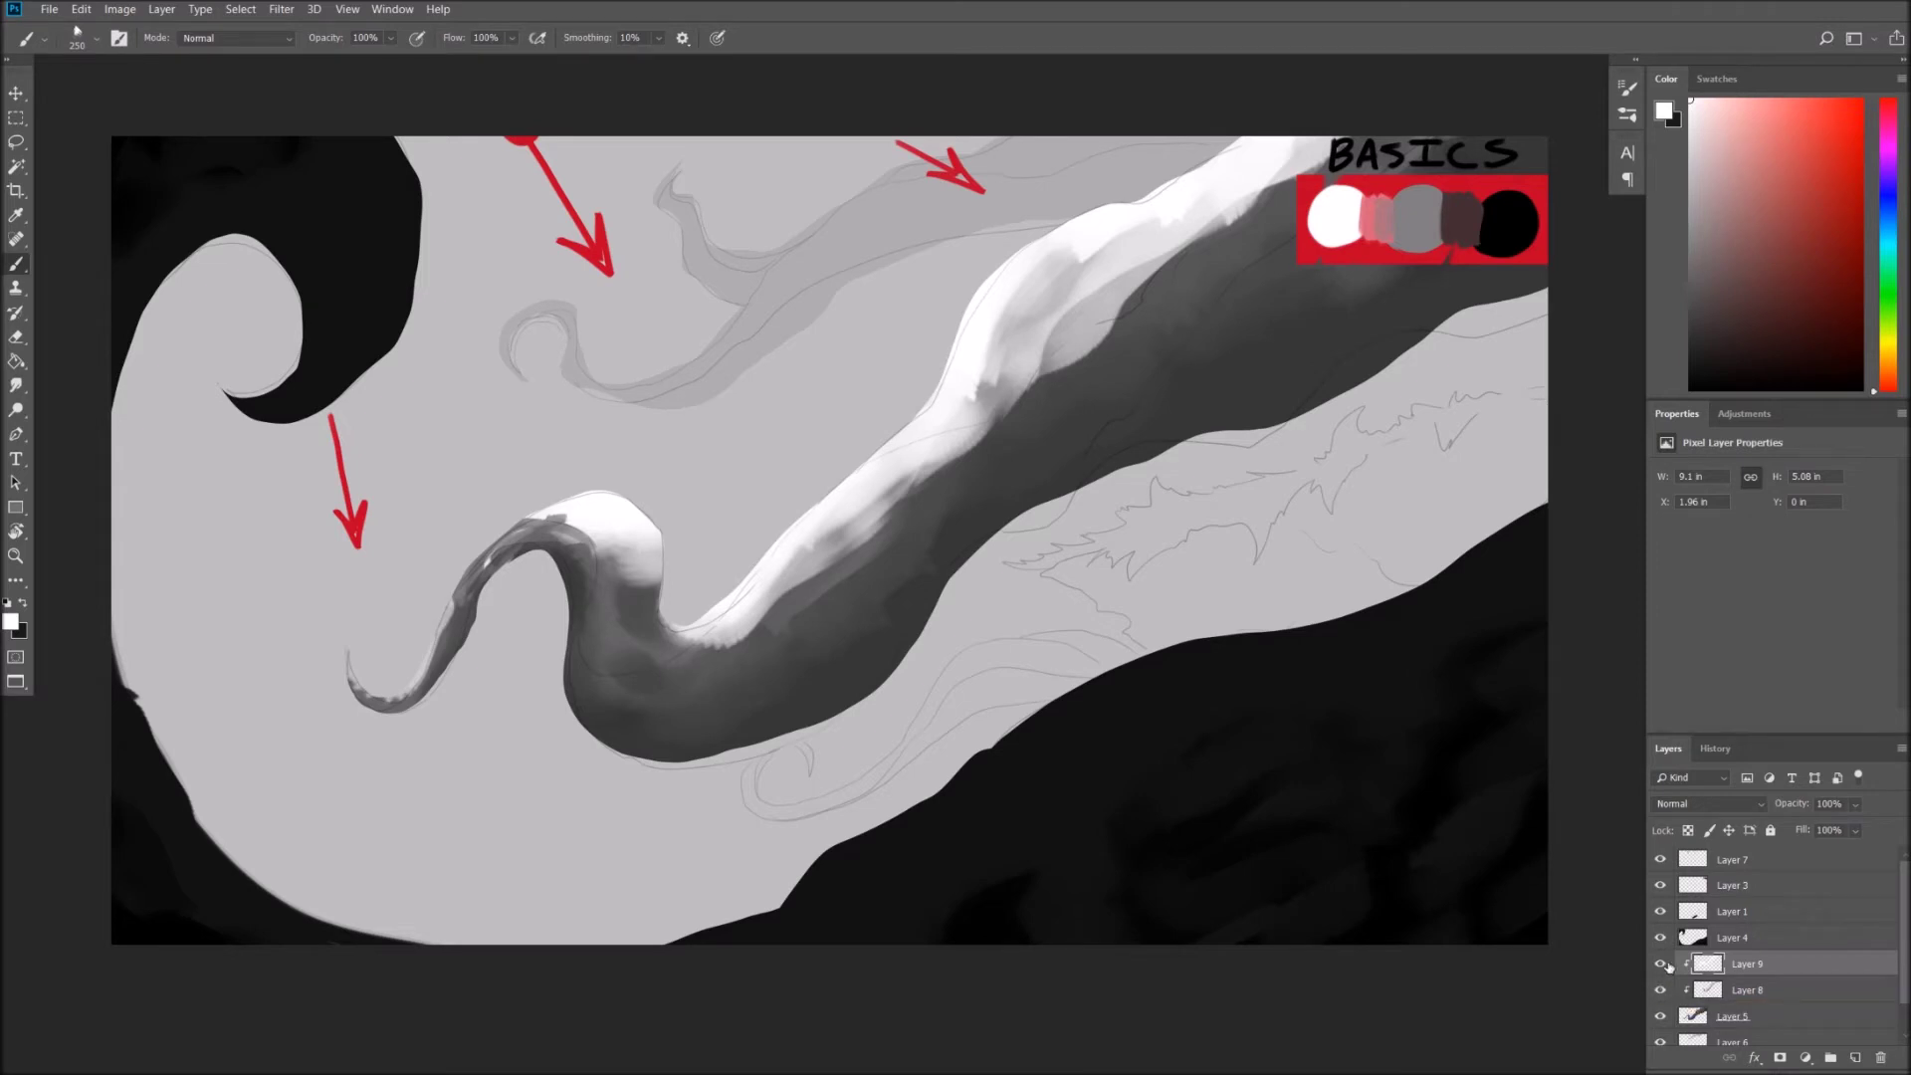
pyautogui.click(1880, 1061)
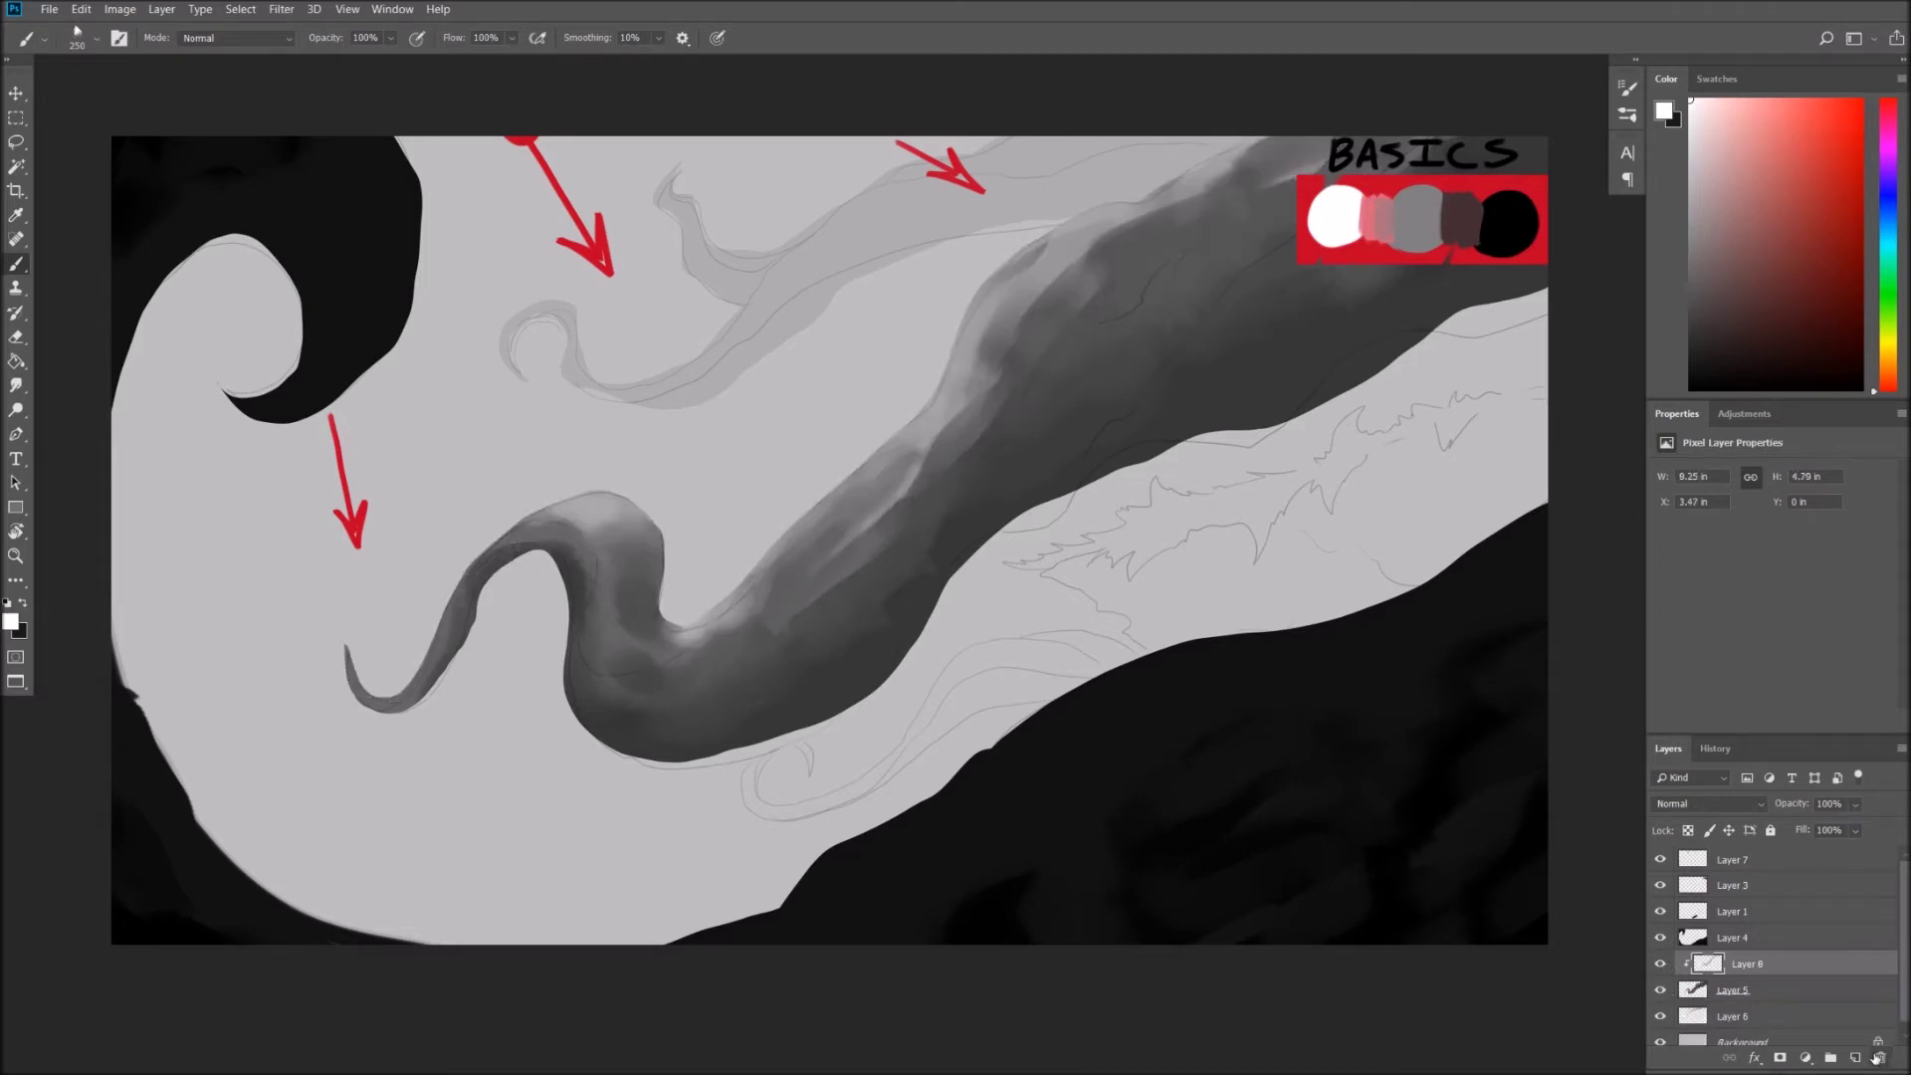
# Pick black from the value swatch chart and merge Layer 8 down into Layer 5.
pyautogui.moveTo(1084, 483); pyautogui.dragTo(1067, 509)
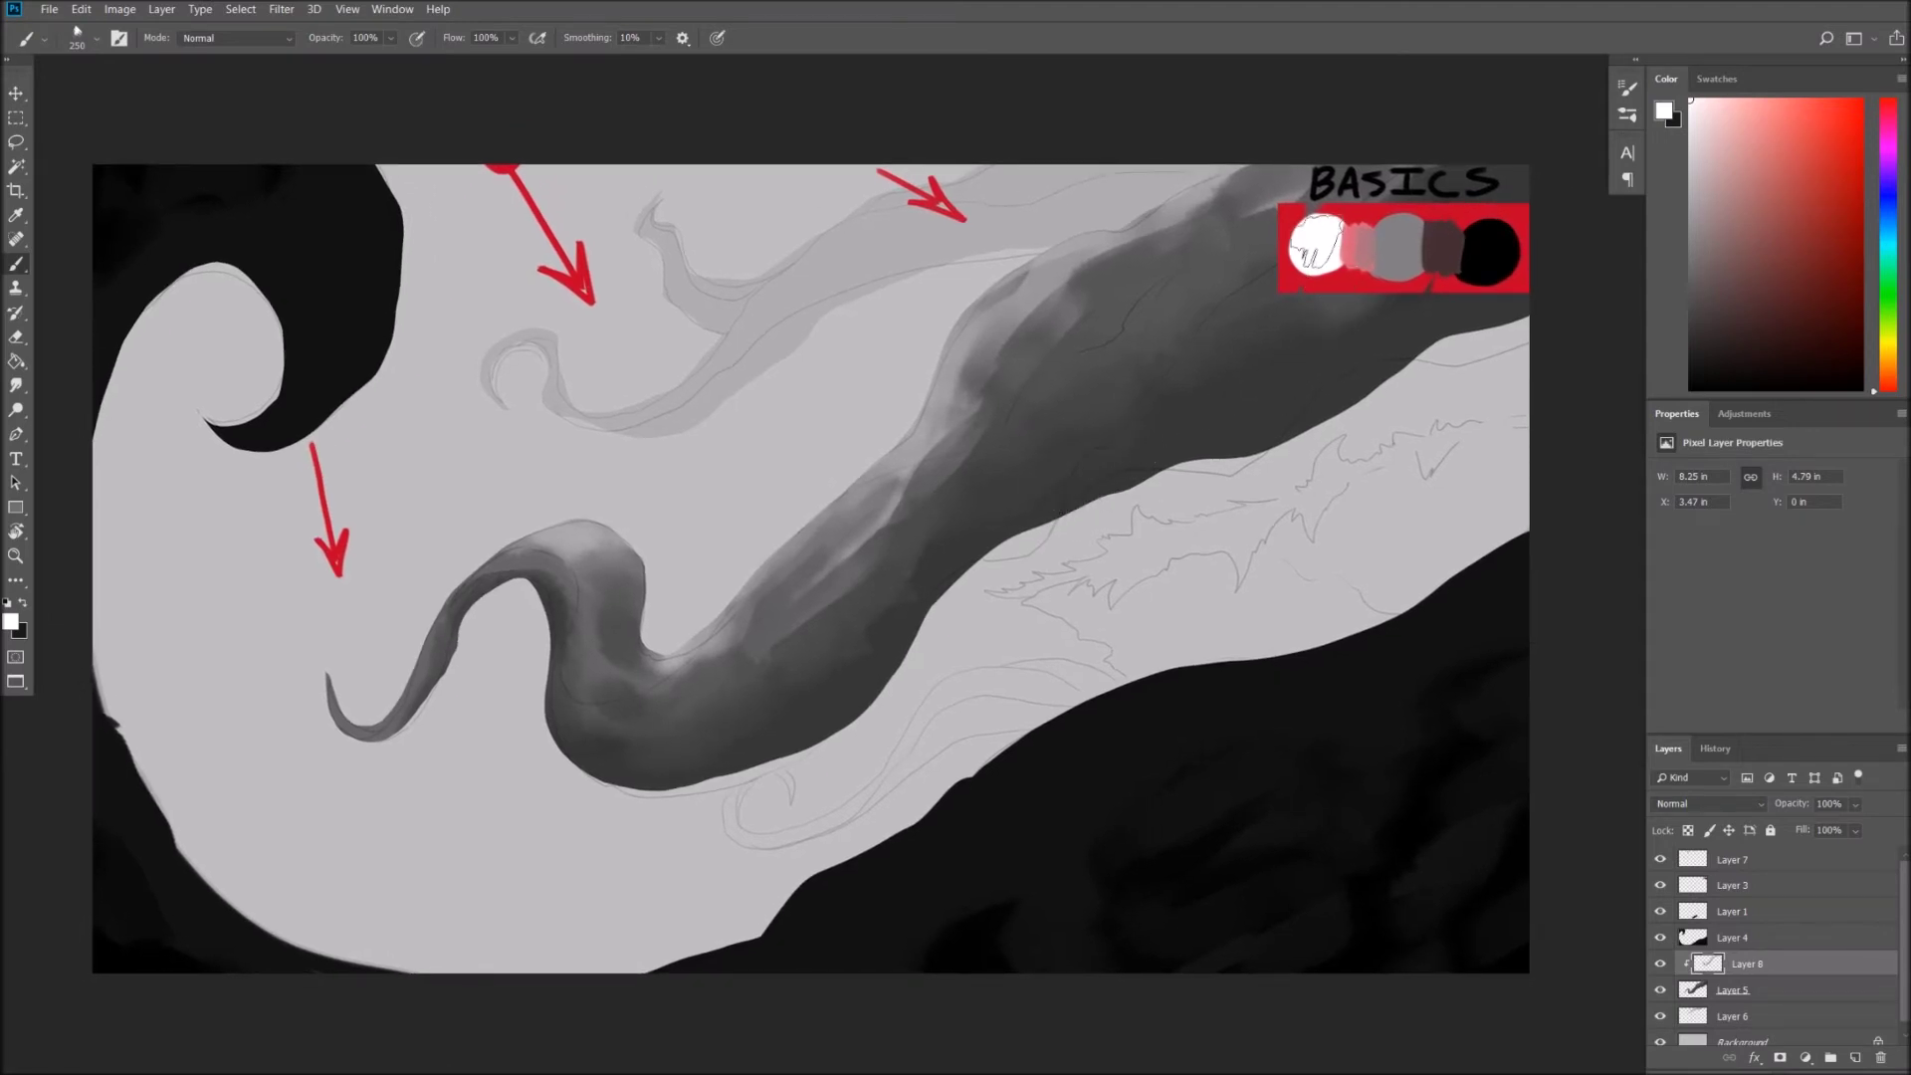
pyautogui.keyDown('alt'); pyautogui.click(1488, 249); pyautogui.keyUp('alt')
pyautogui.rightClick(1752, 975)
pyautogui.click(1684, 733)
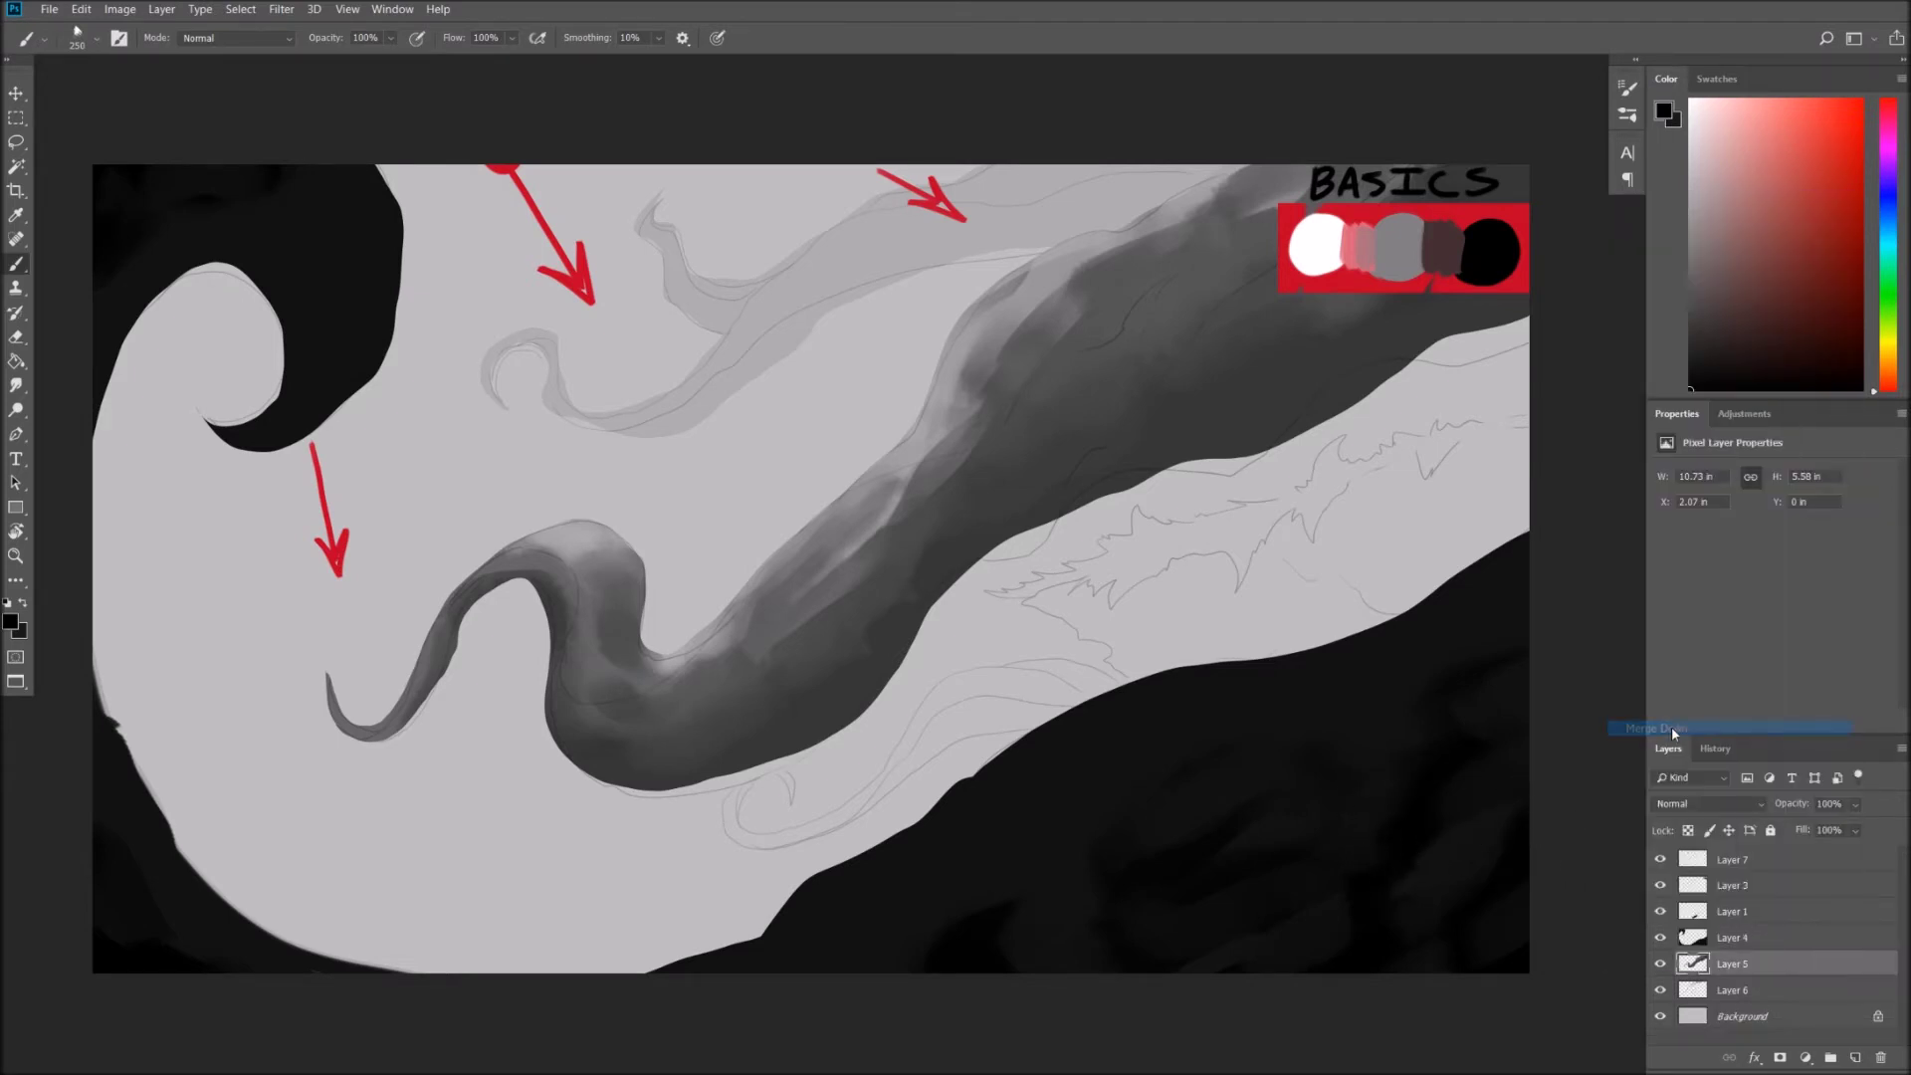
pyautogui.moveTo(1238, 776); pyautogui.dragTo(1279, 779)
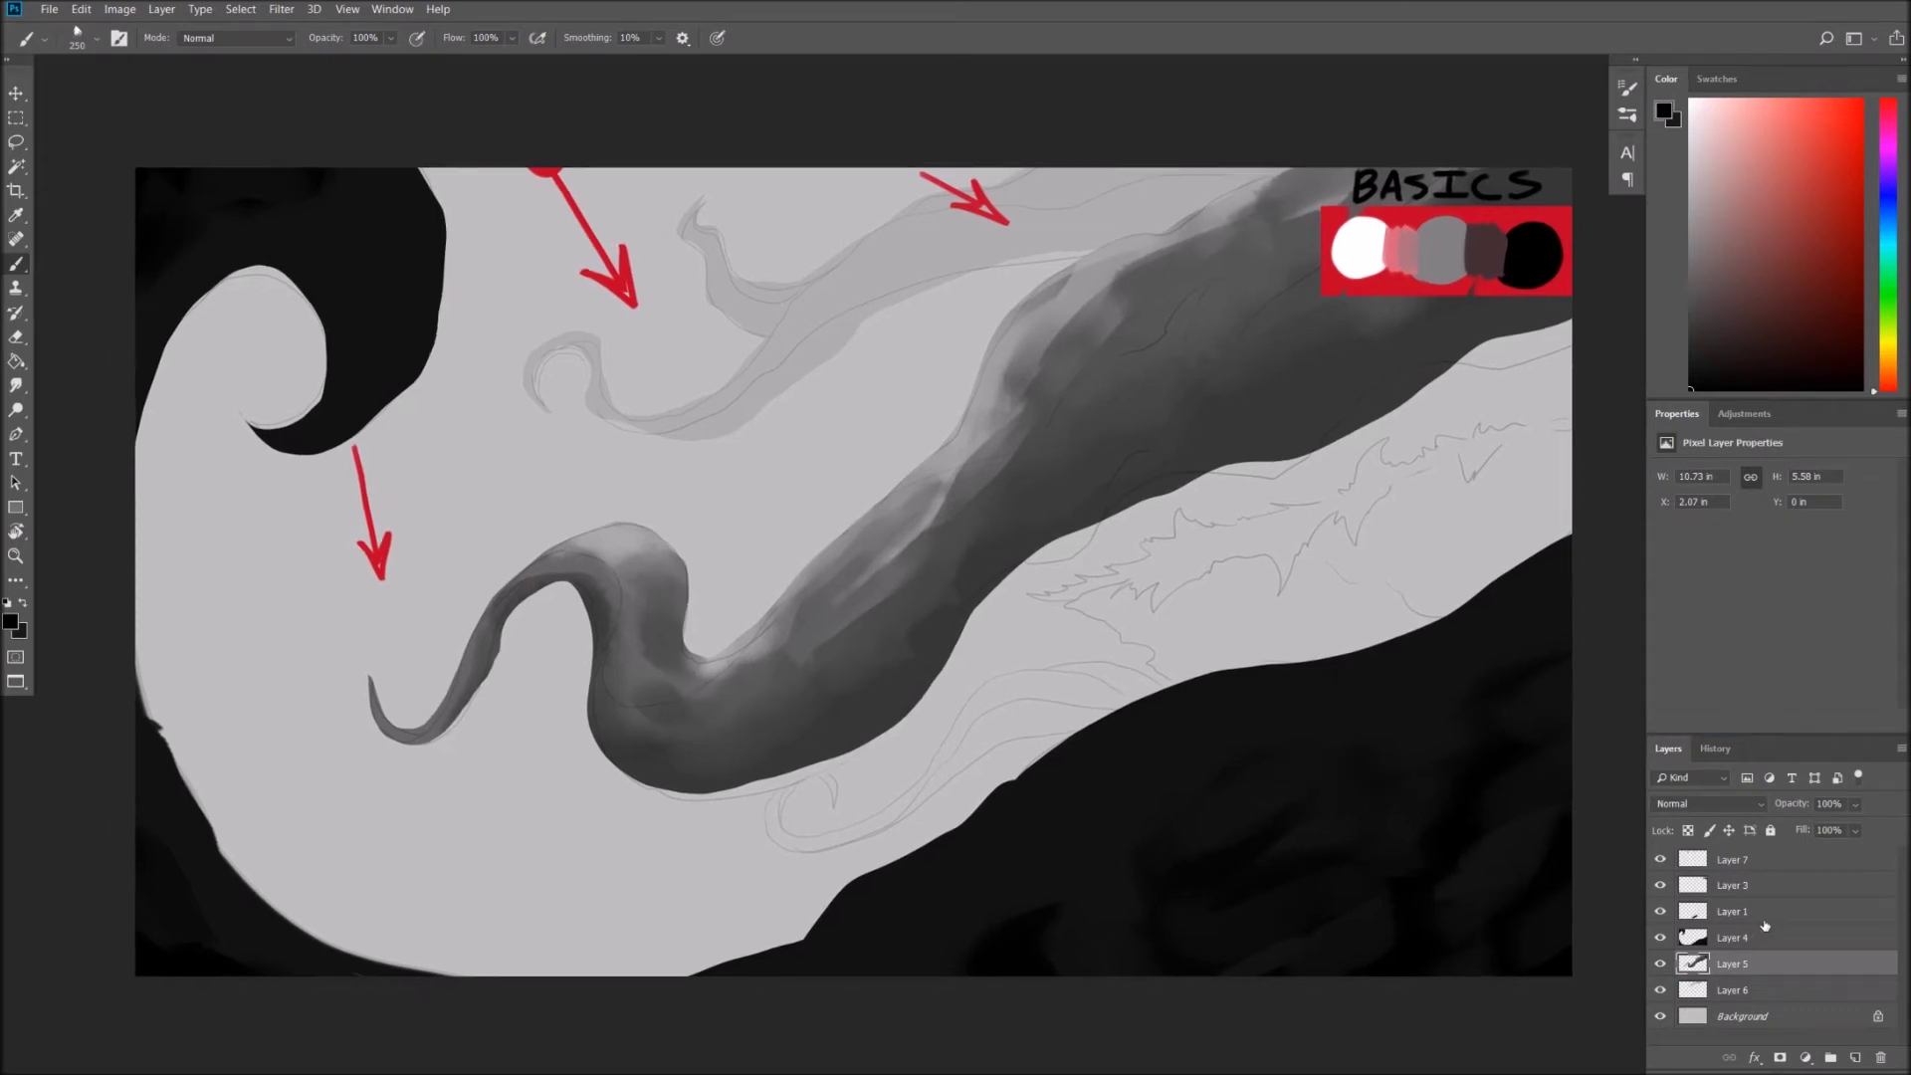
# Add a layer clipped to Layer 6 and a new layer above the Background, with a larger brush.
pyautogui.click(1678, 989)
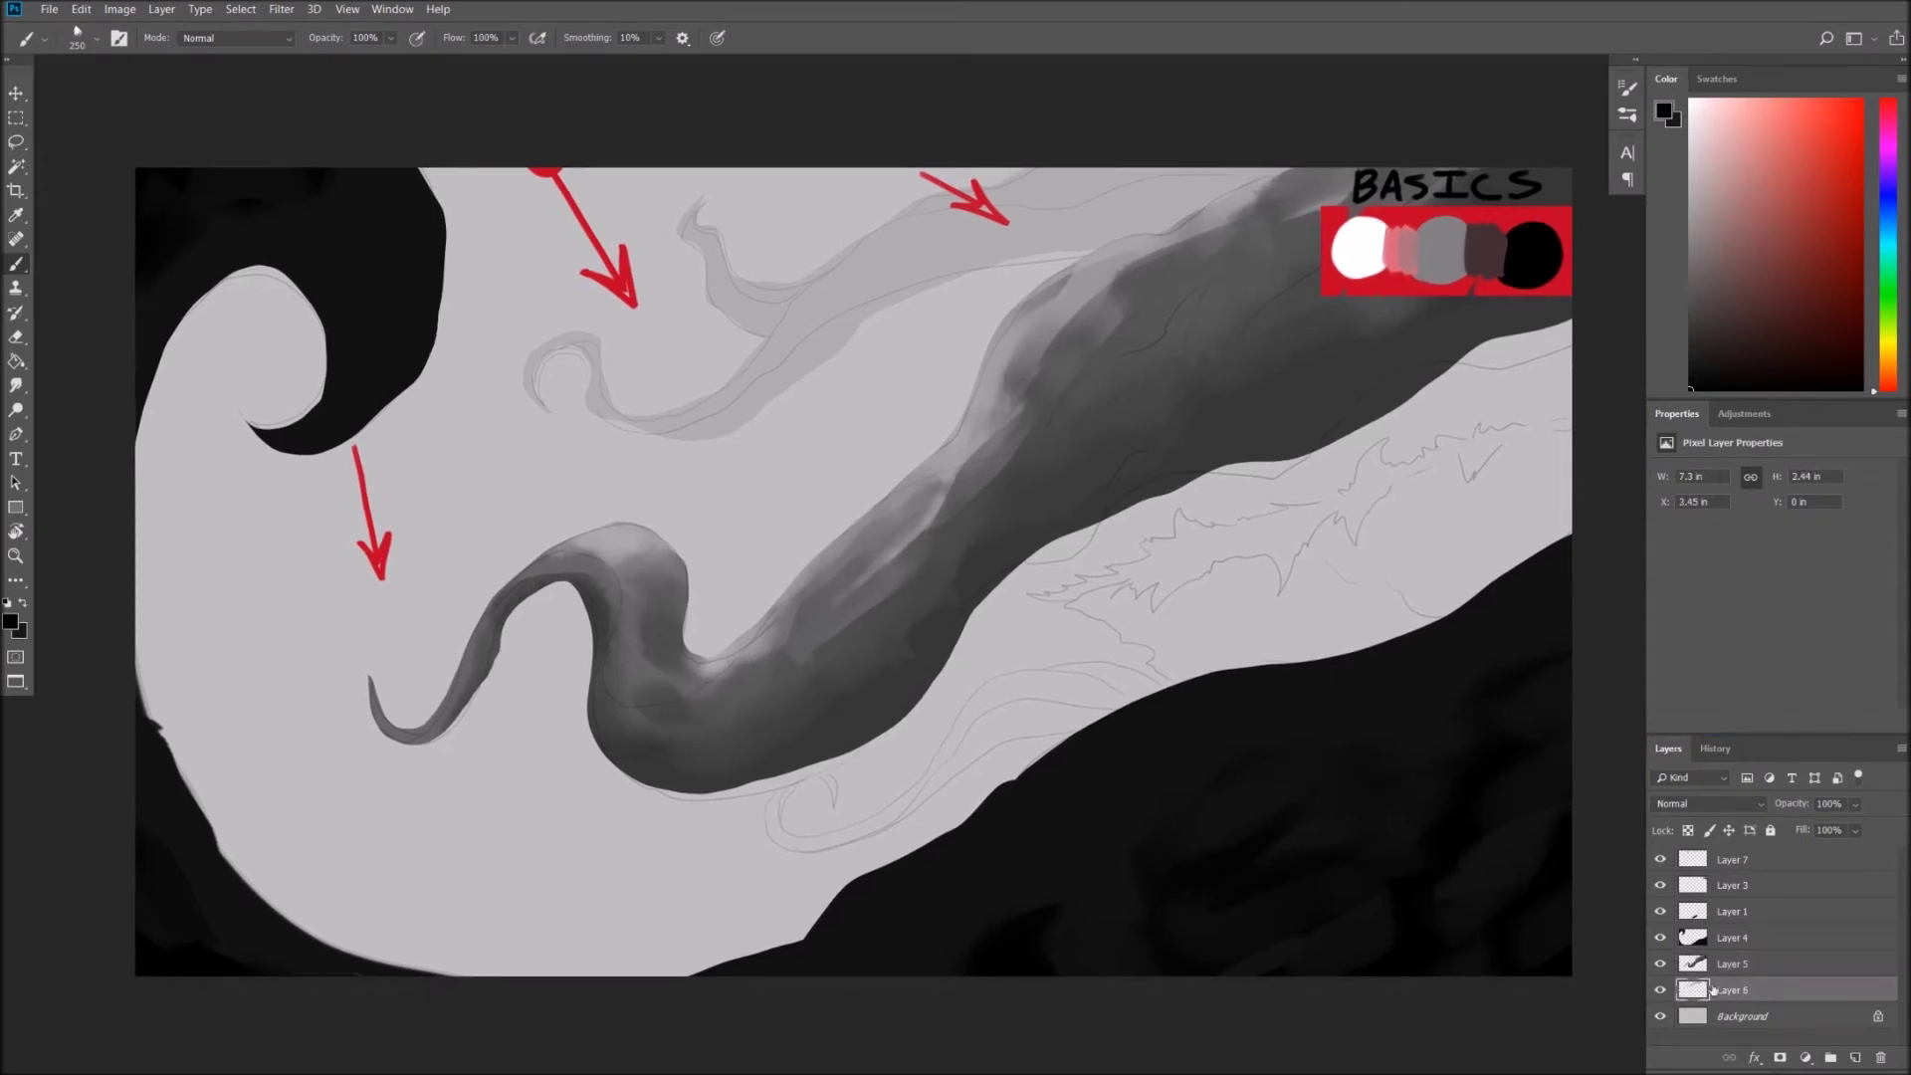
pyautogui.click(1853, 1055)
pyautogui.hotkey('ctrl', 'alt', 'g')
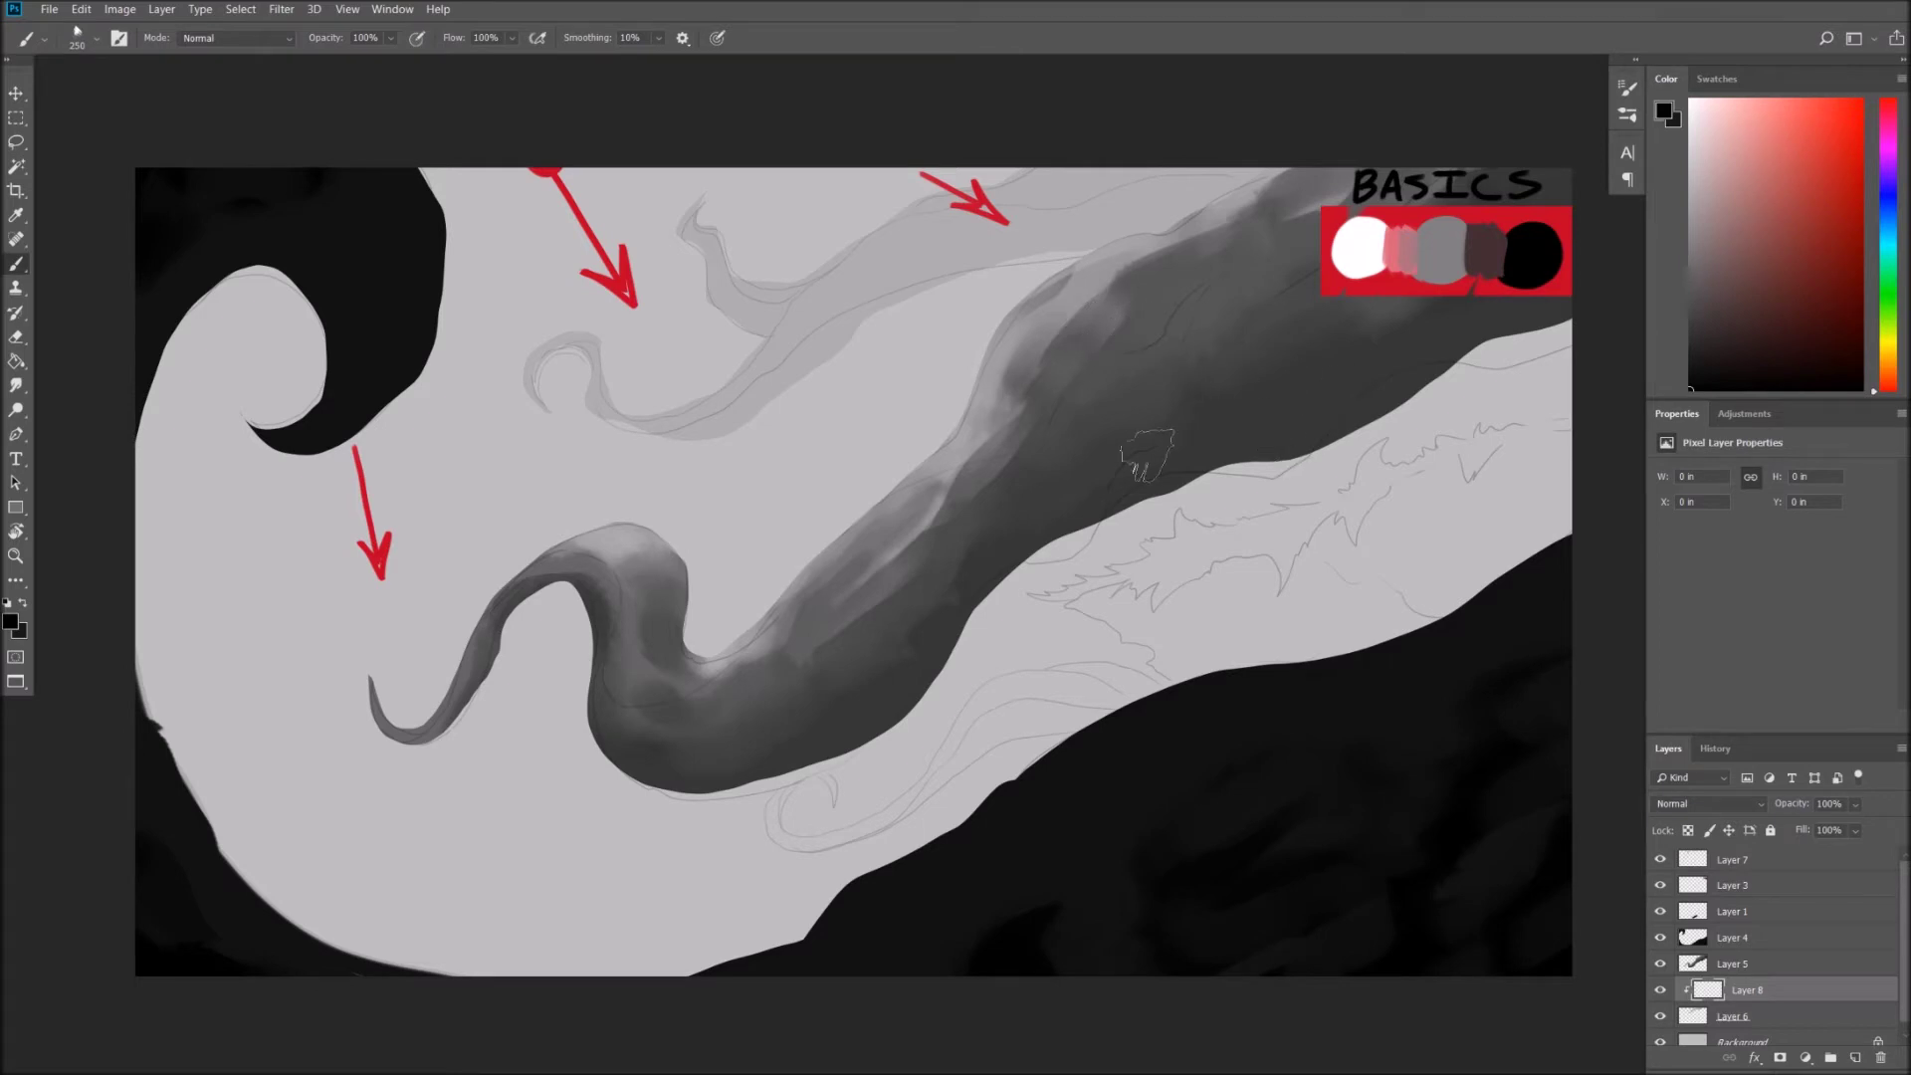
pyautogui.scroll(-1, 1905, 976)
pyautogui.click(1823, 1033)
pyautogui.click(1855, 1058)
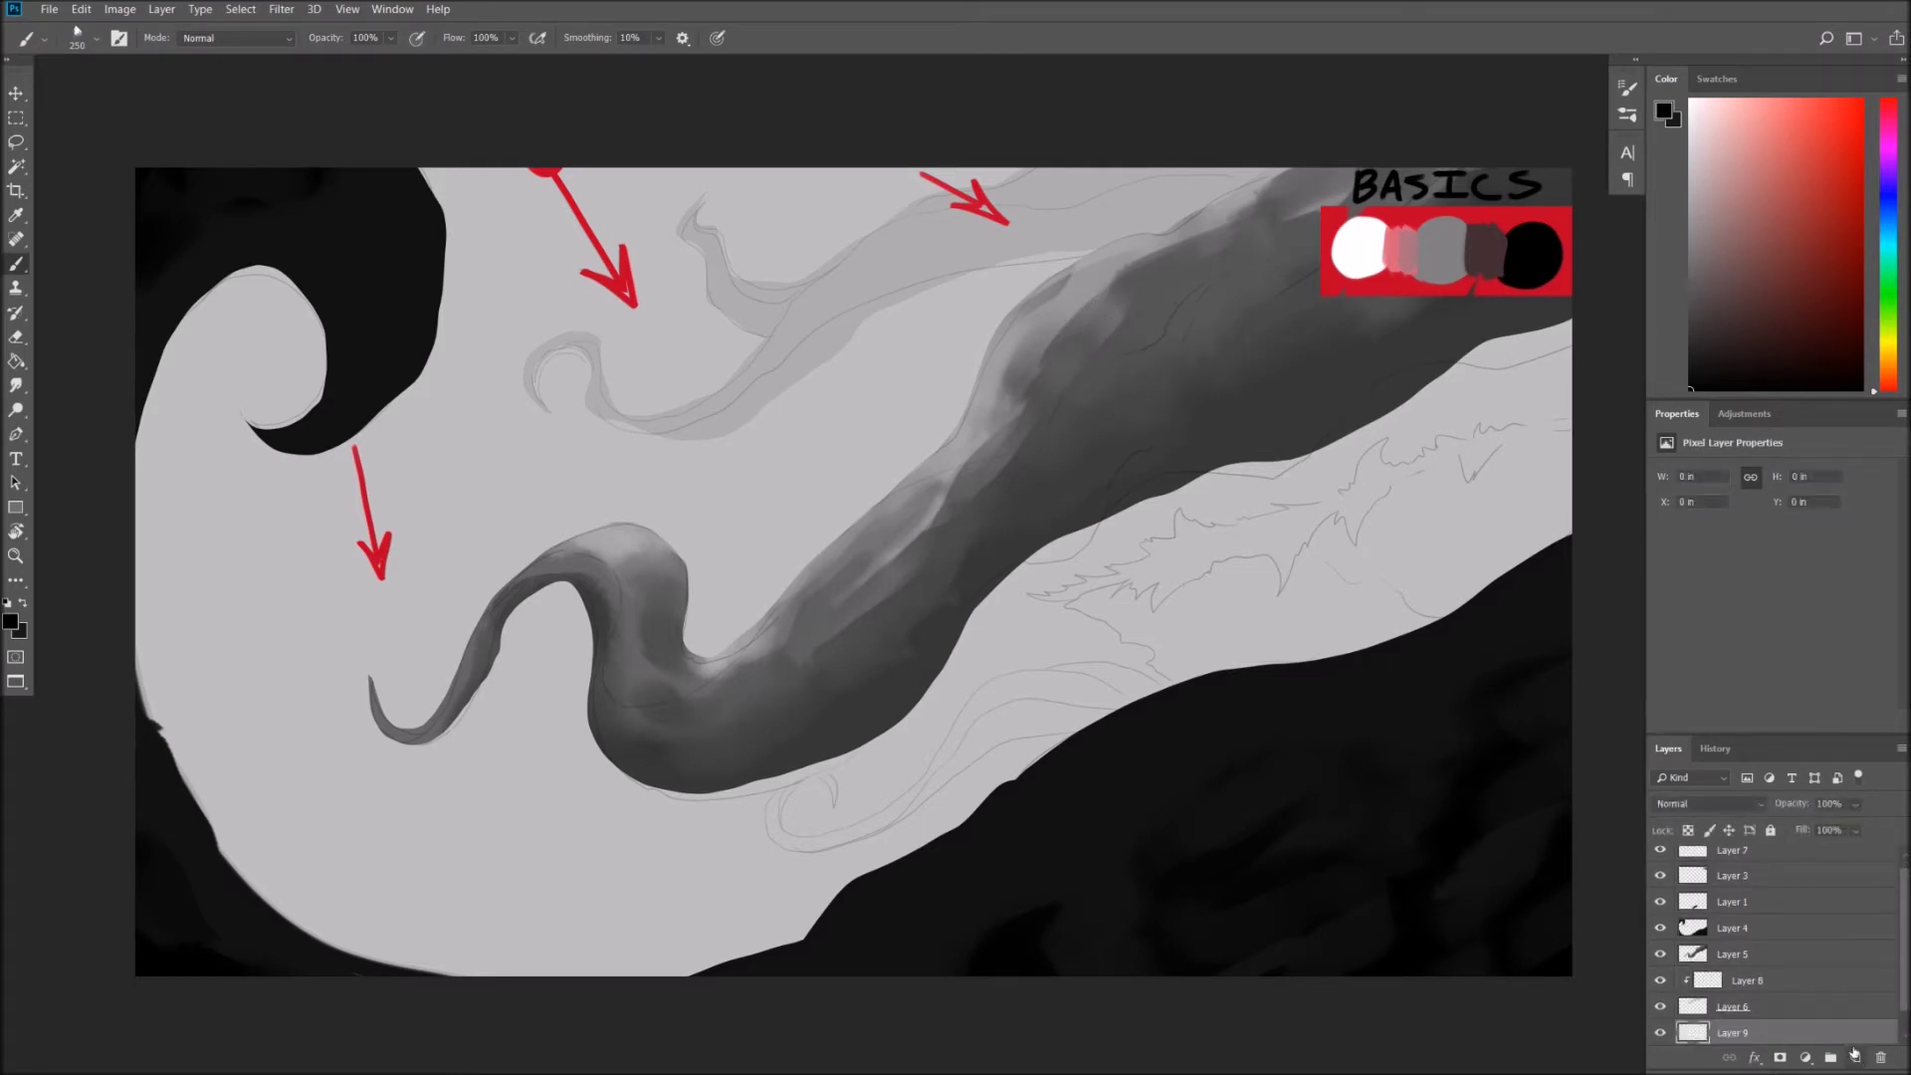
pyautogui.scroll(-1, 1901, 996)
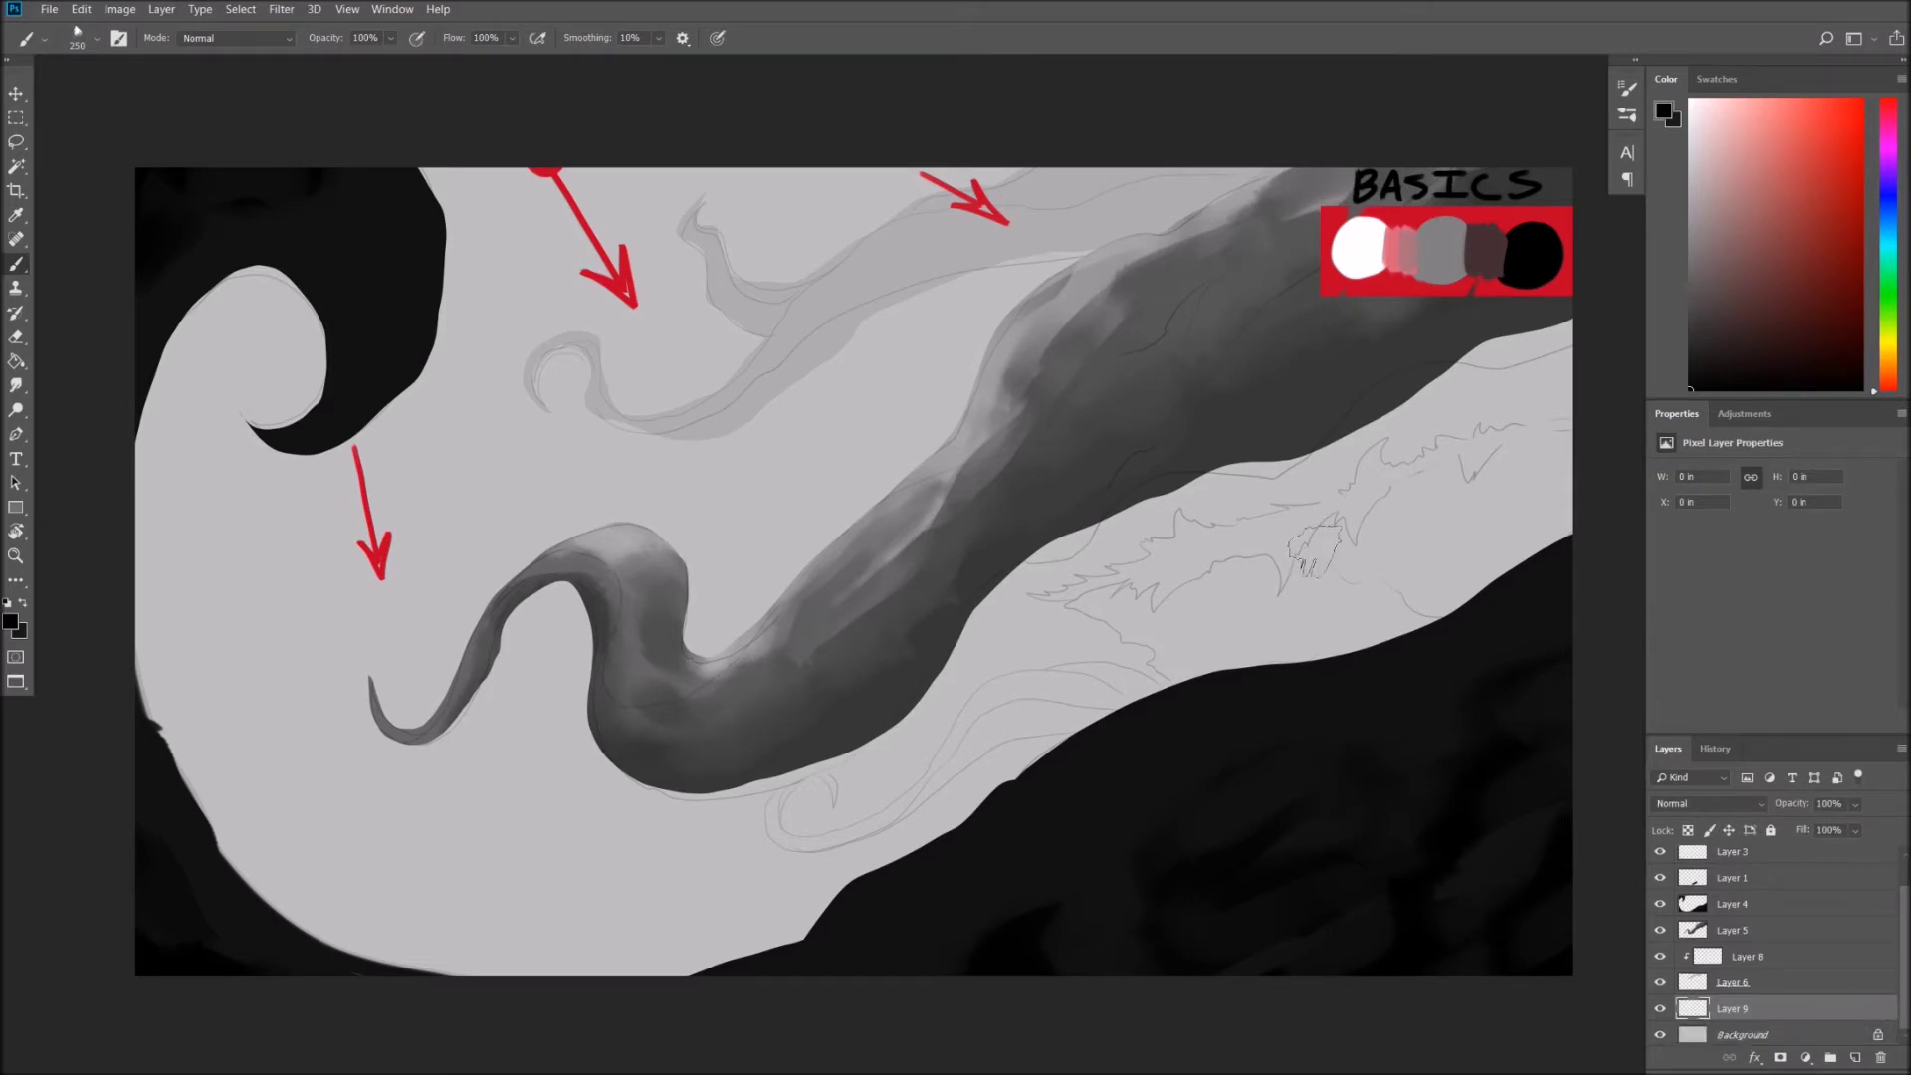
pyautogui.moveTo(1347, 560); pyautogui.dragTo(1341, 548)
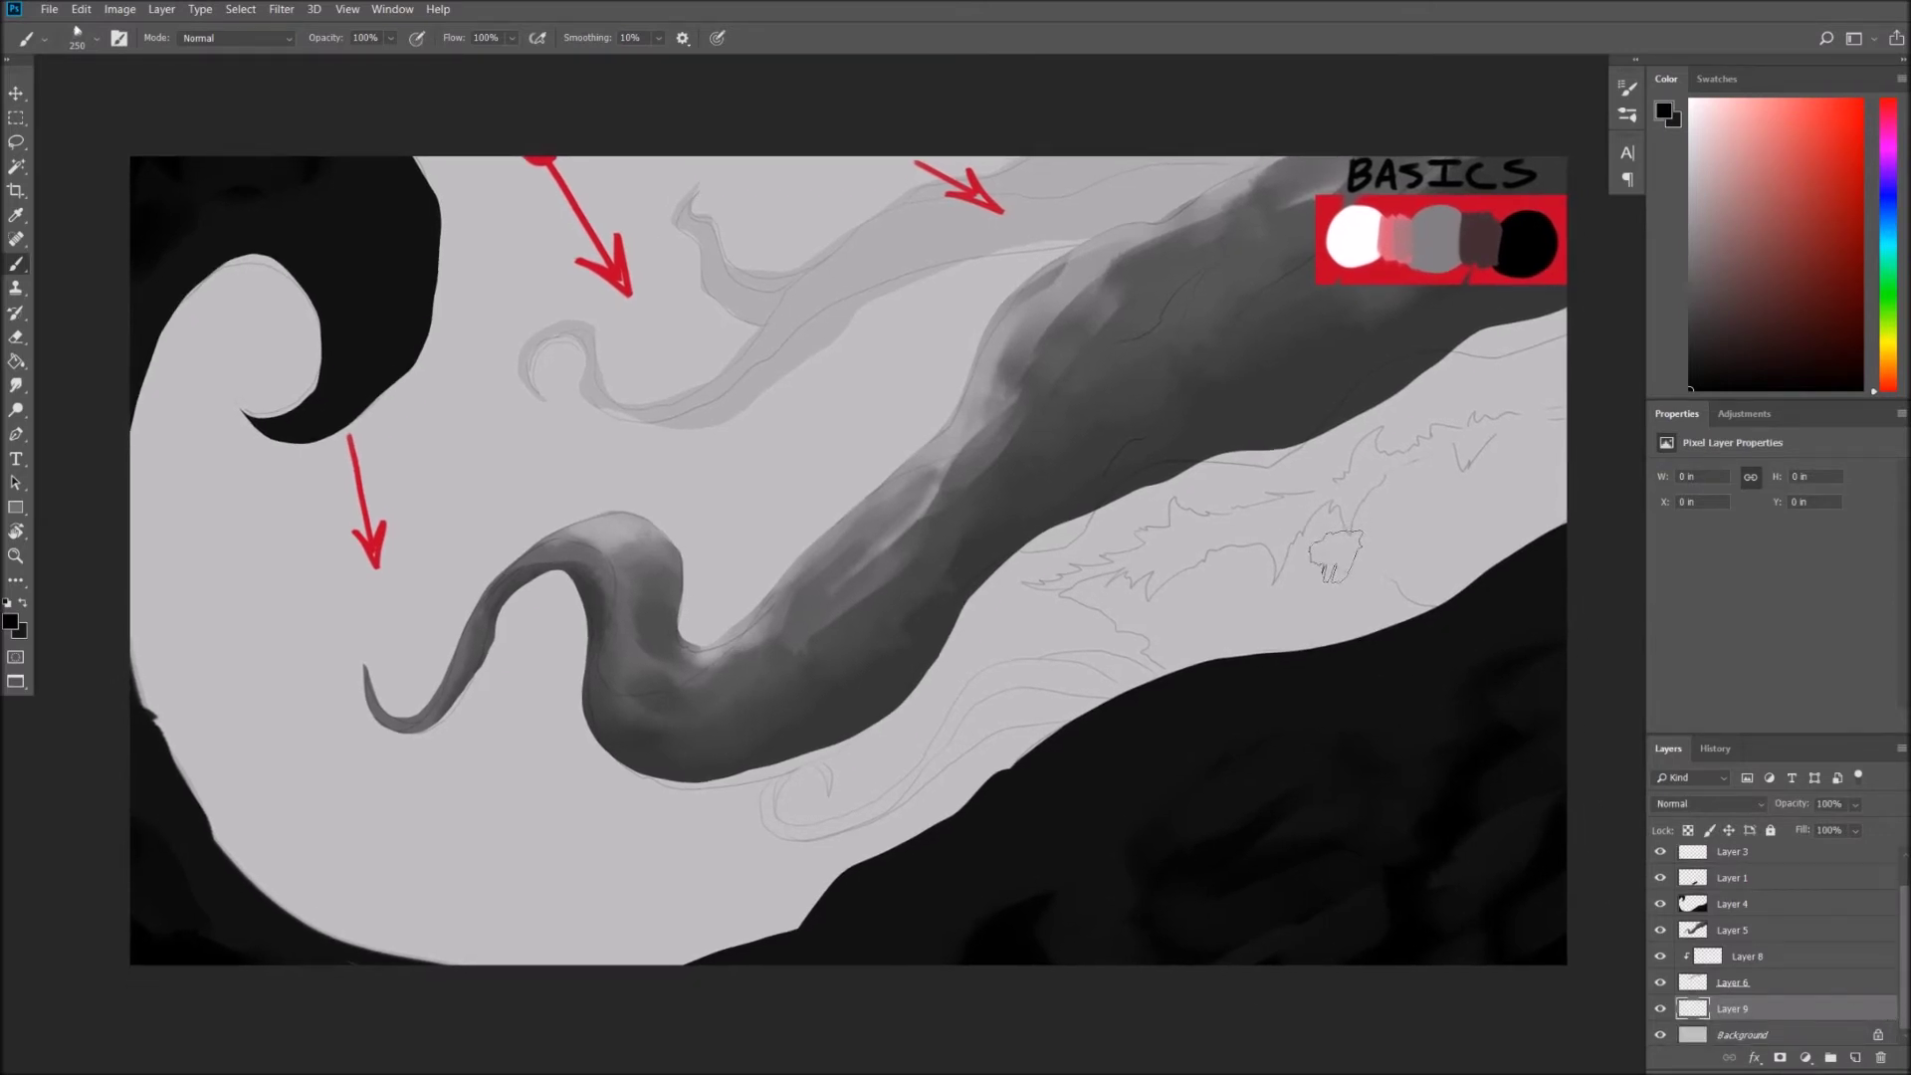
pyautogui.press(']')
pyautogui.press(']')
pyautogui.press(']')
pyautogui.moveTo(1324, 586); pyautogui.dragTo(1335, 542)
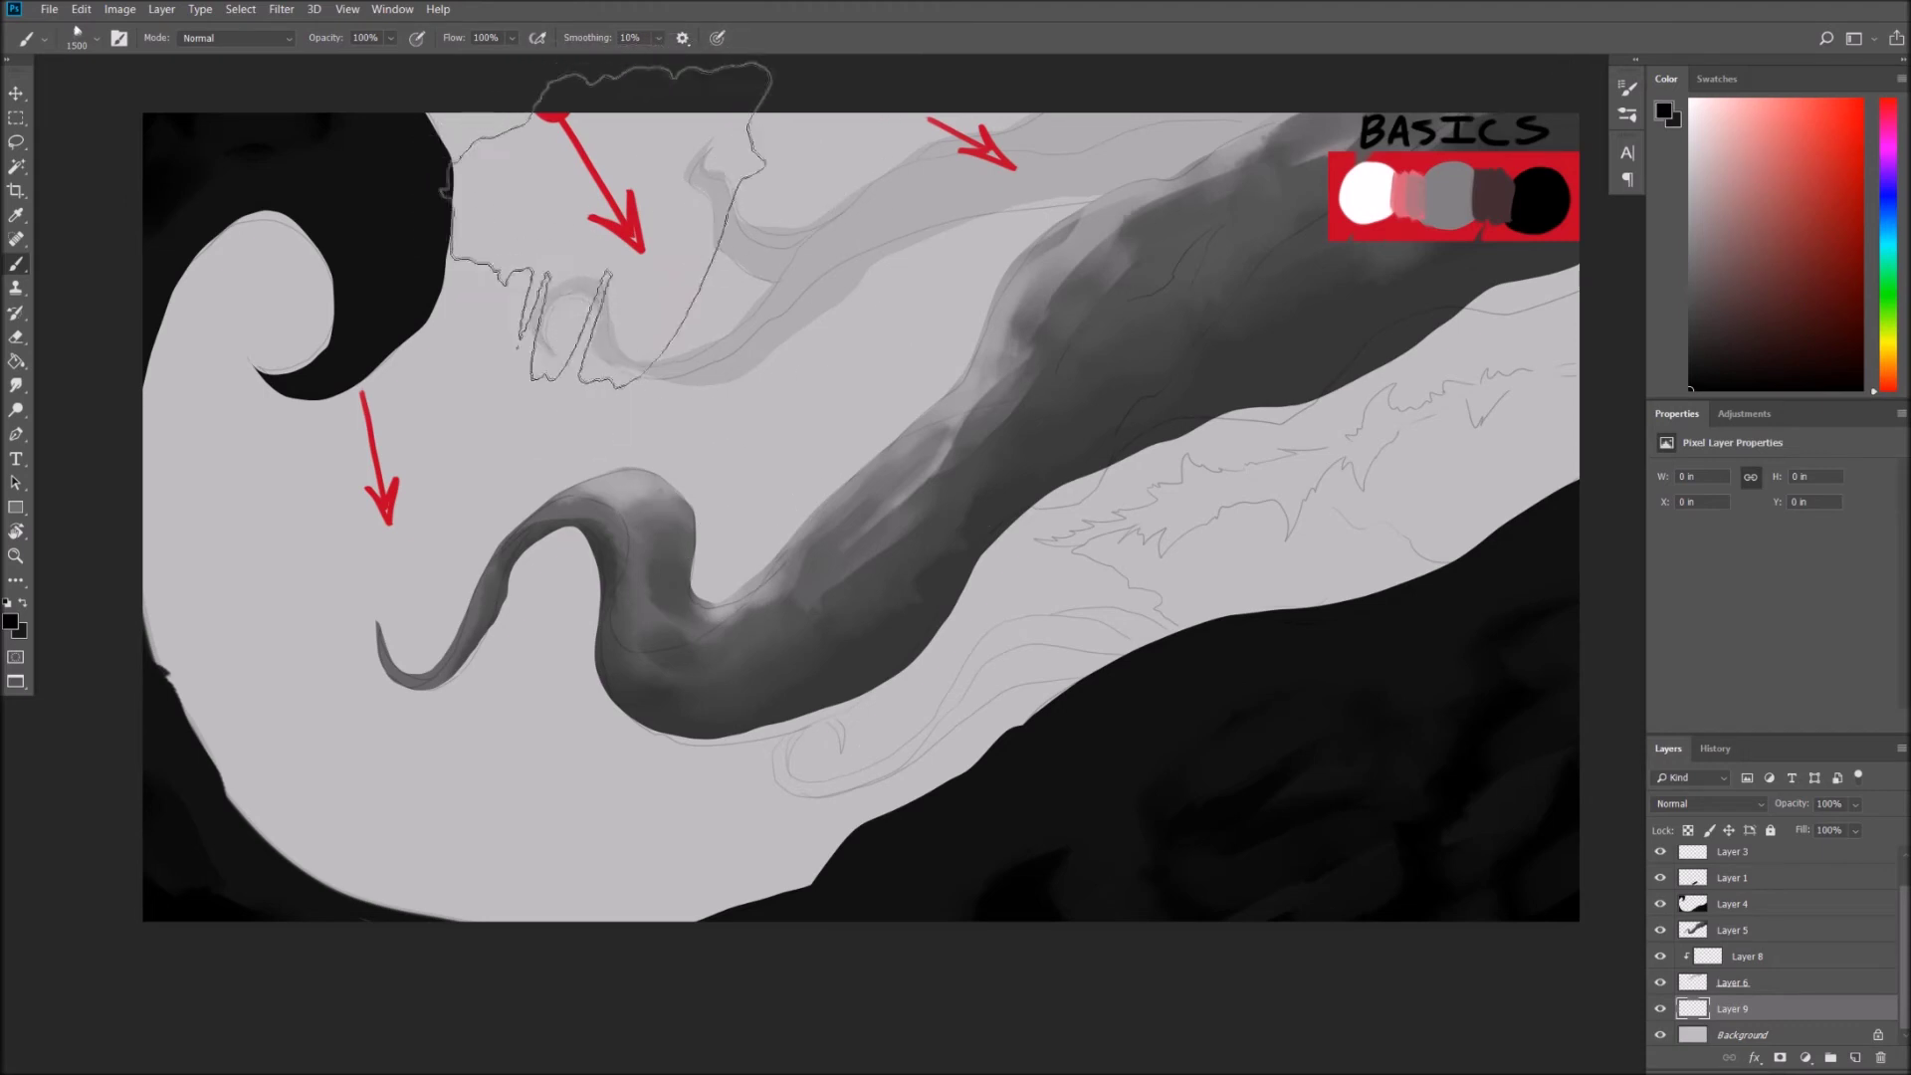
# Set the foreground grey to brightness 60 and paint it into the lower background.
pyautogui.keyDown('alt'); pyautogui.click(695, 841); pyautogui.keyUp('alt')
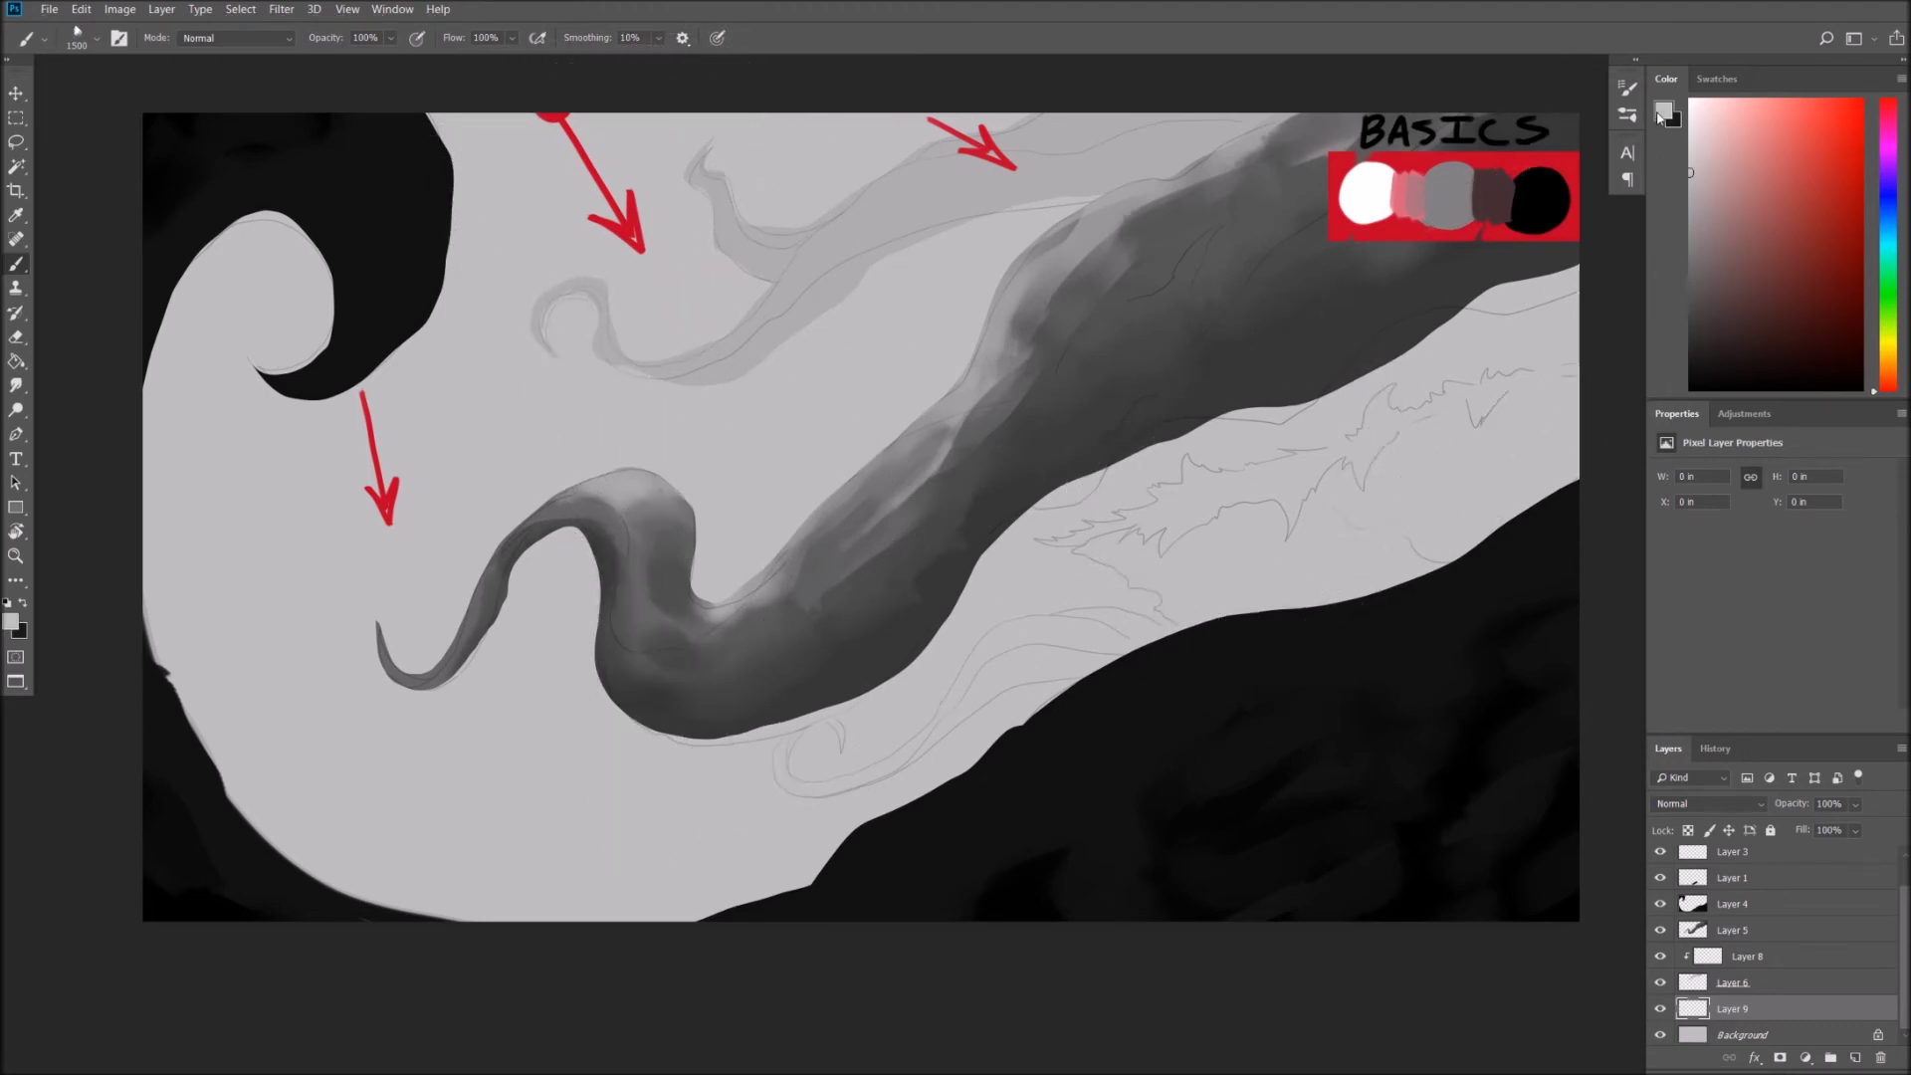
pyautogui.click(1663, 111)
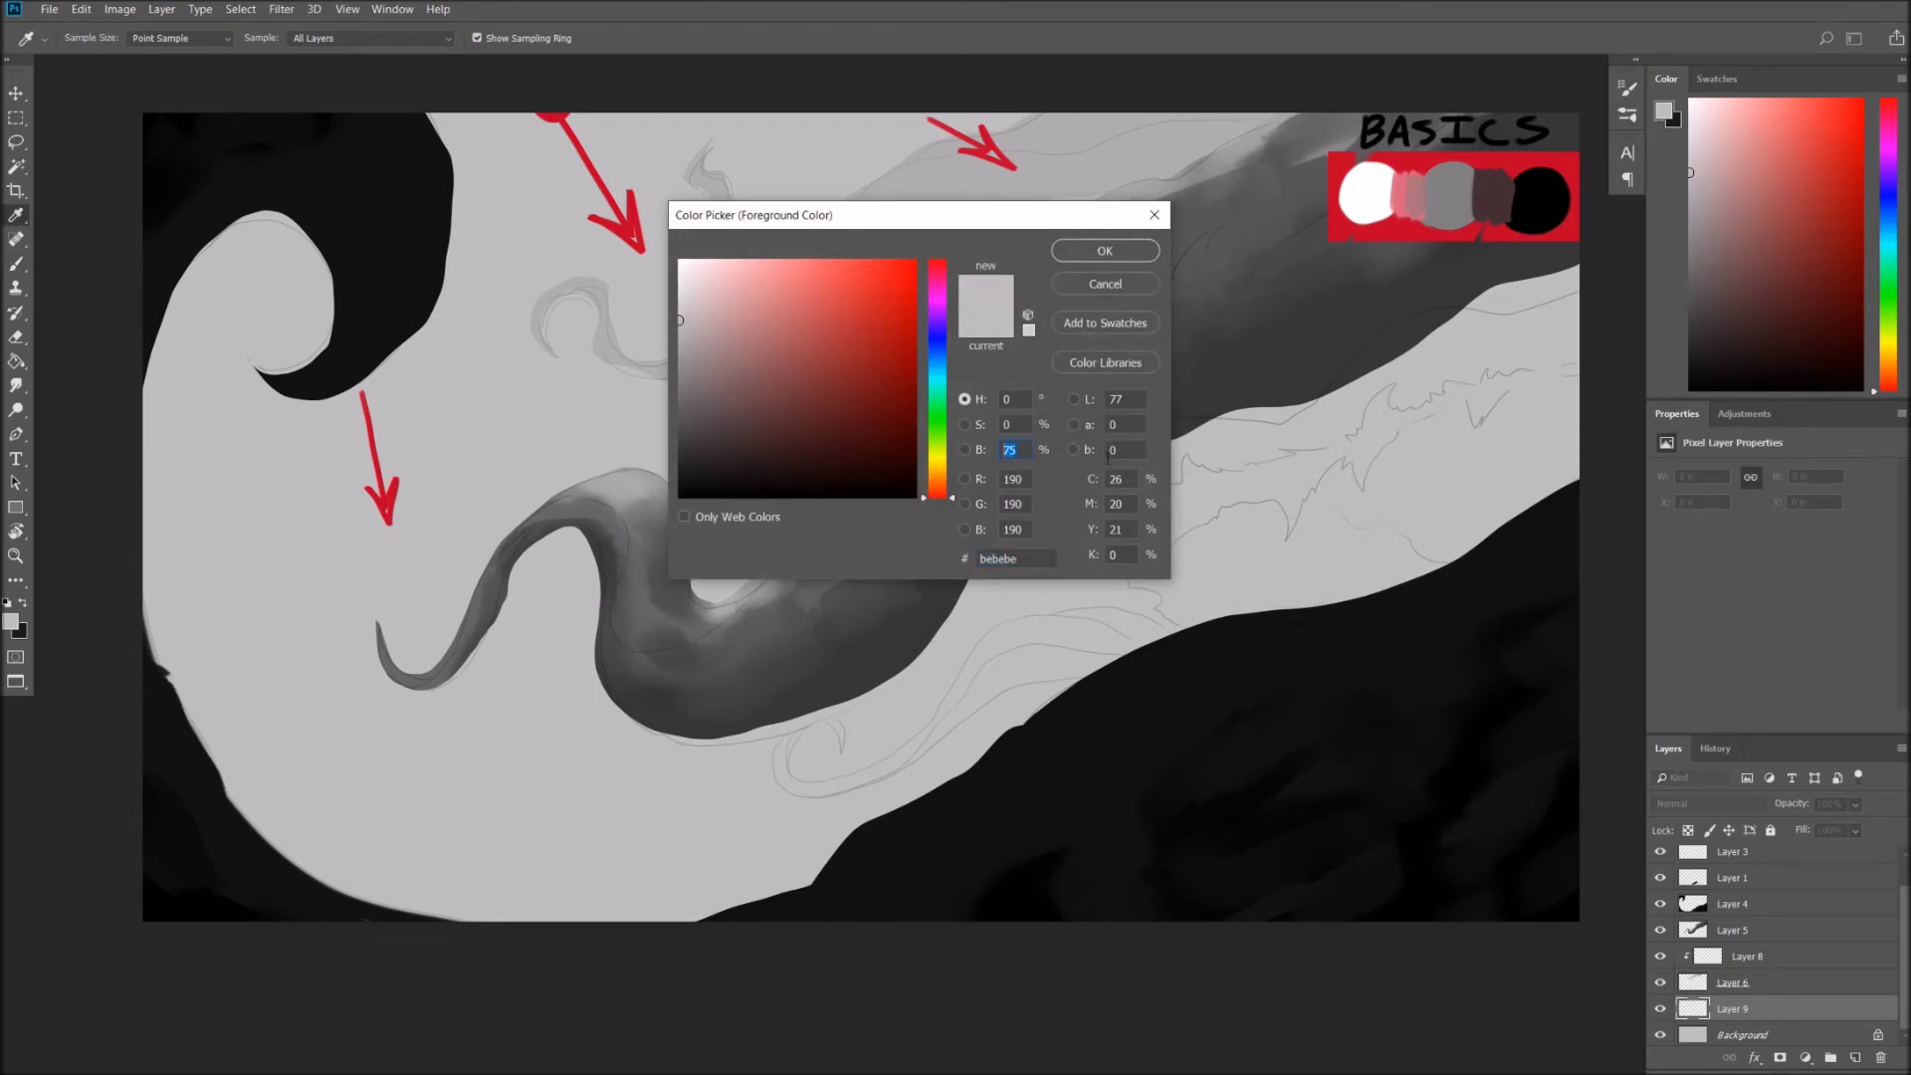
pyautogui.write('60')
pyautogui.click(1105, 251)
pyautogui.press('b')
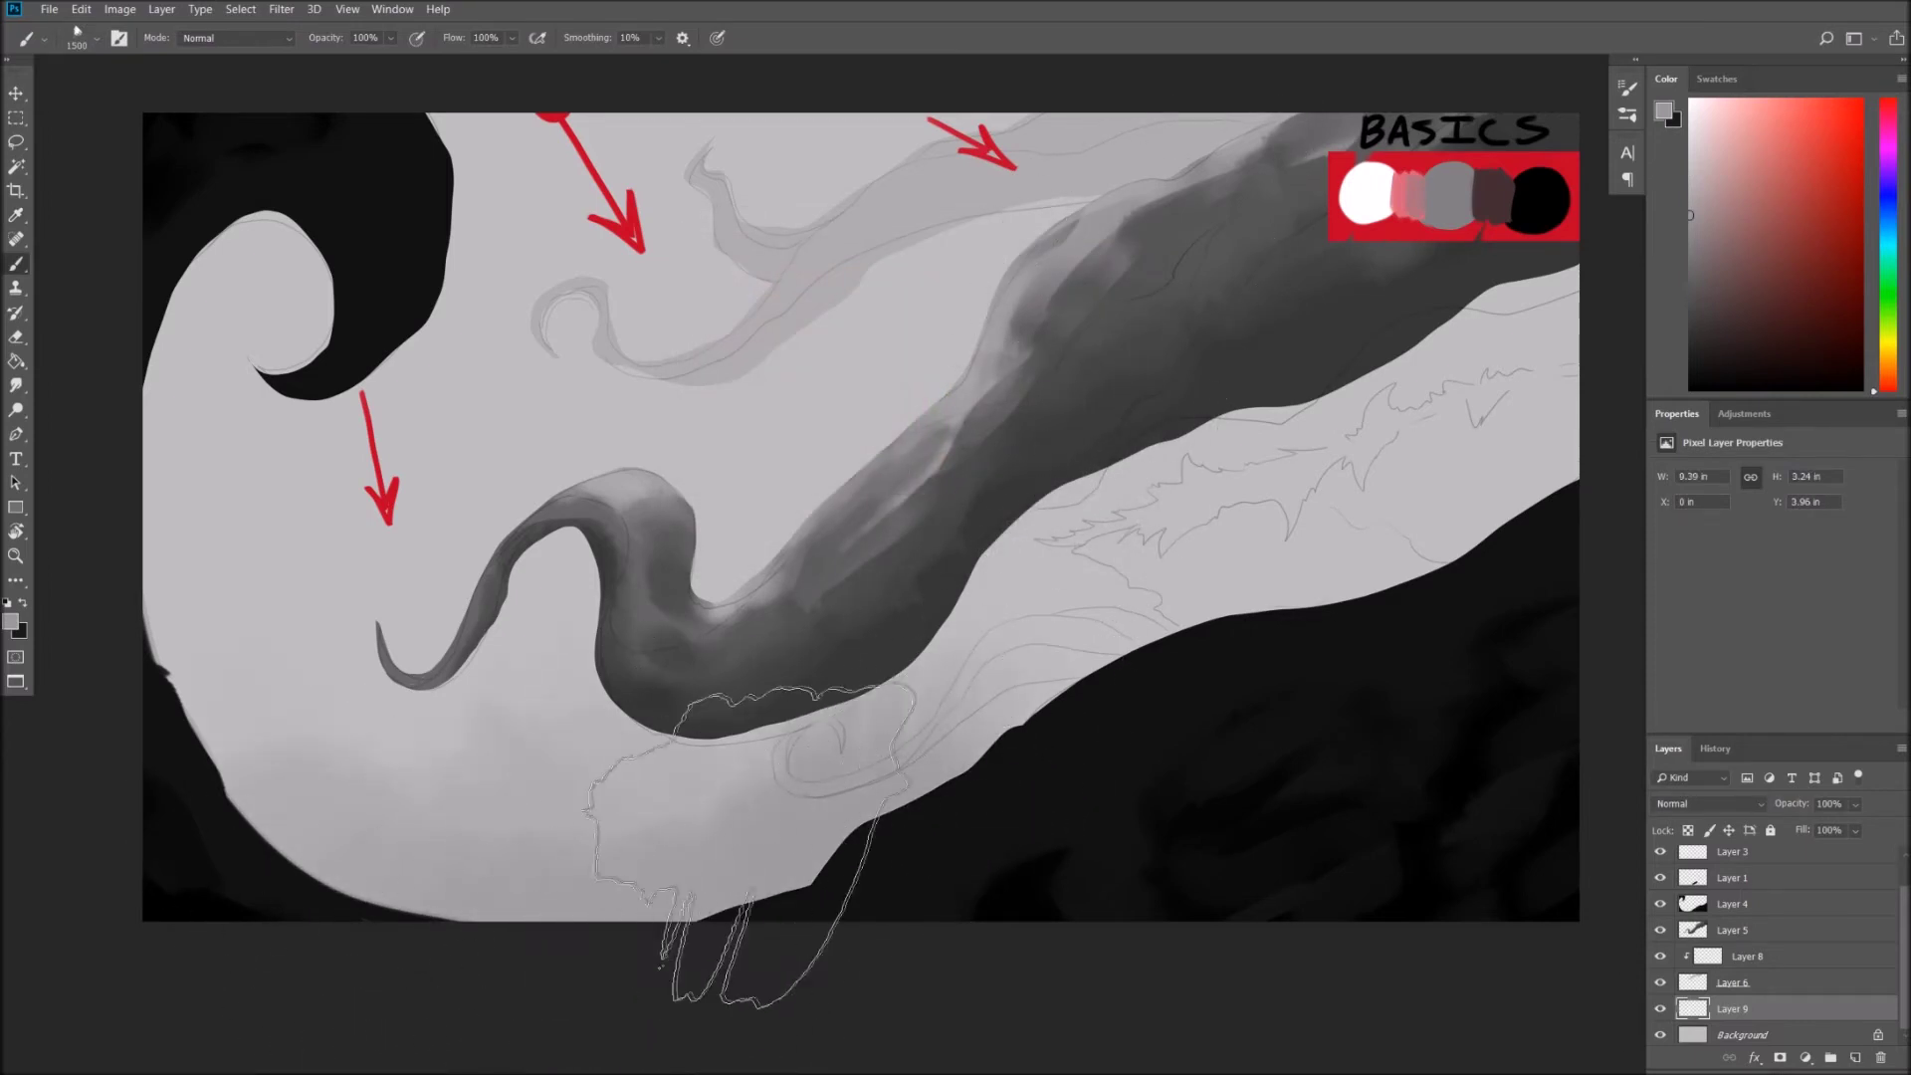
pyautogui.moveTo(1115, 816)
pyautogui.mouseDown()
pyautogui.moveTo(1209, 687)
pyautogui.moveTo(687, 263)
pyautogui.moveTo(497, 811)
pyautogui.moveTo(926, 875)
pyautogui.moveTo(1301, 789)
pyautogui.moveTo(1420, 563)
pyautogui.moveTo(1519, 557)
pyautogui.moveTo(1572, 433)
pyautogui.moveTo(1151, 716)
pyautogui.moveTo(445, 941)
pyautogui.moveTo(241, 742)
pyautogui.moveTo(285, 785)
pyautogui.moveTo(634, 945)
pyautogui.moveTo(953, 945)
pyautogui.moveTo(1231, 726)
pyautogui.moveTo(1331, 682)
pyautogui.moveTo(1271, 696)
pyautogui.moveTo(907, 452)
pyautogui.mouseUp()
# Set a lighter grey at brightness 85 and dab soft cloudy tones across the upper background.
pyautogui.press('alt')
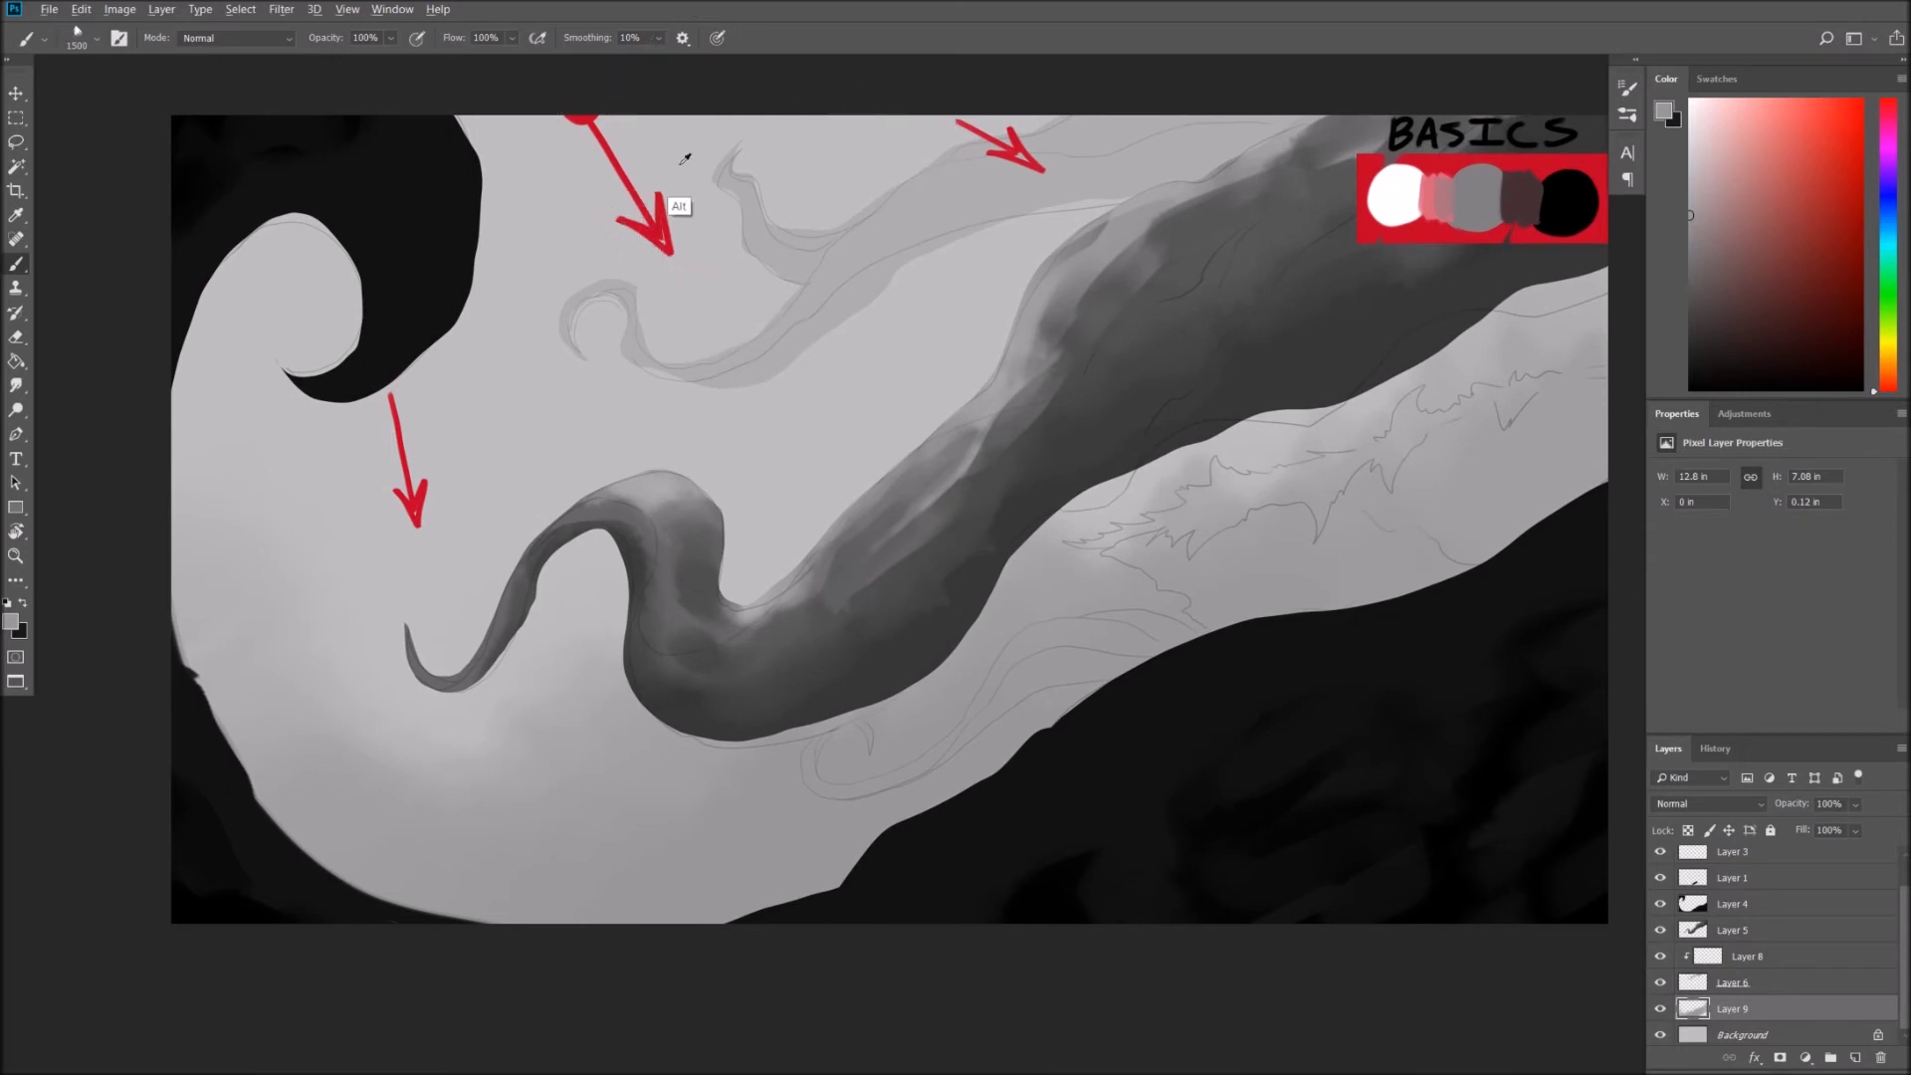
pyautogui.keyDown('alt'); pyautogui.click(683, 162); pyautogui.keyUp('alt')
pyautogui.click(1664, 116)
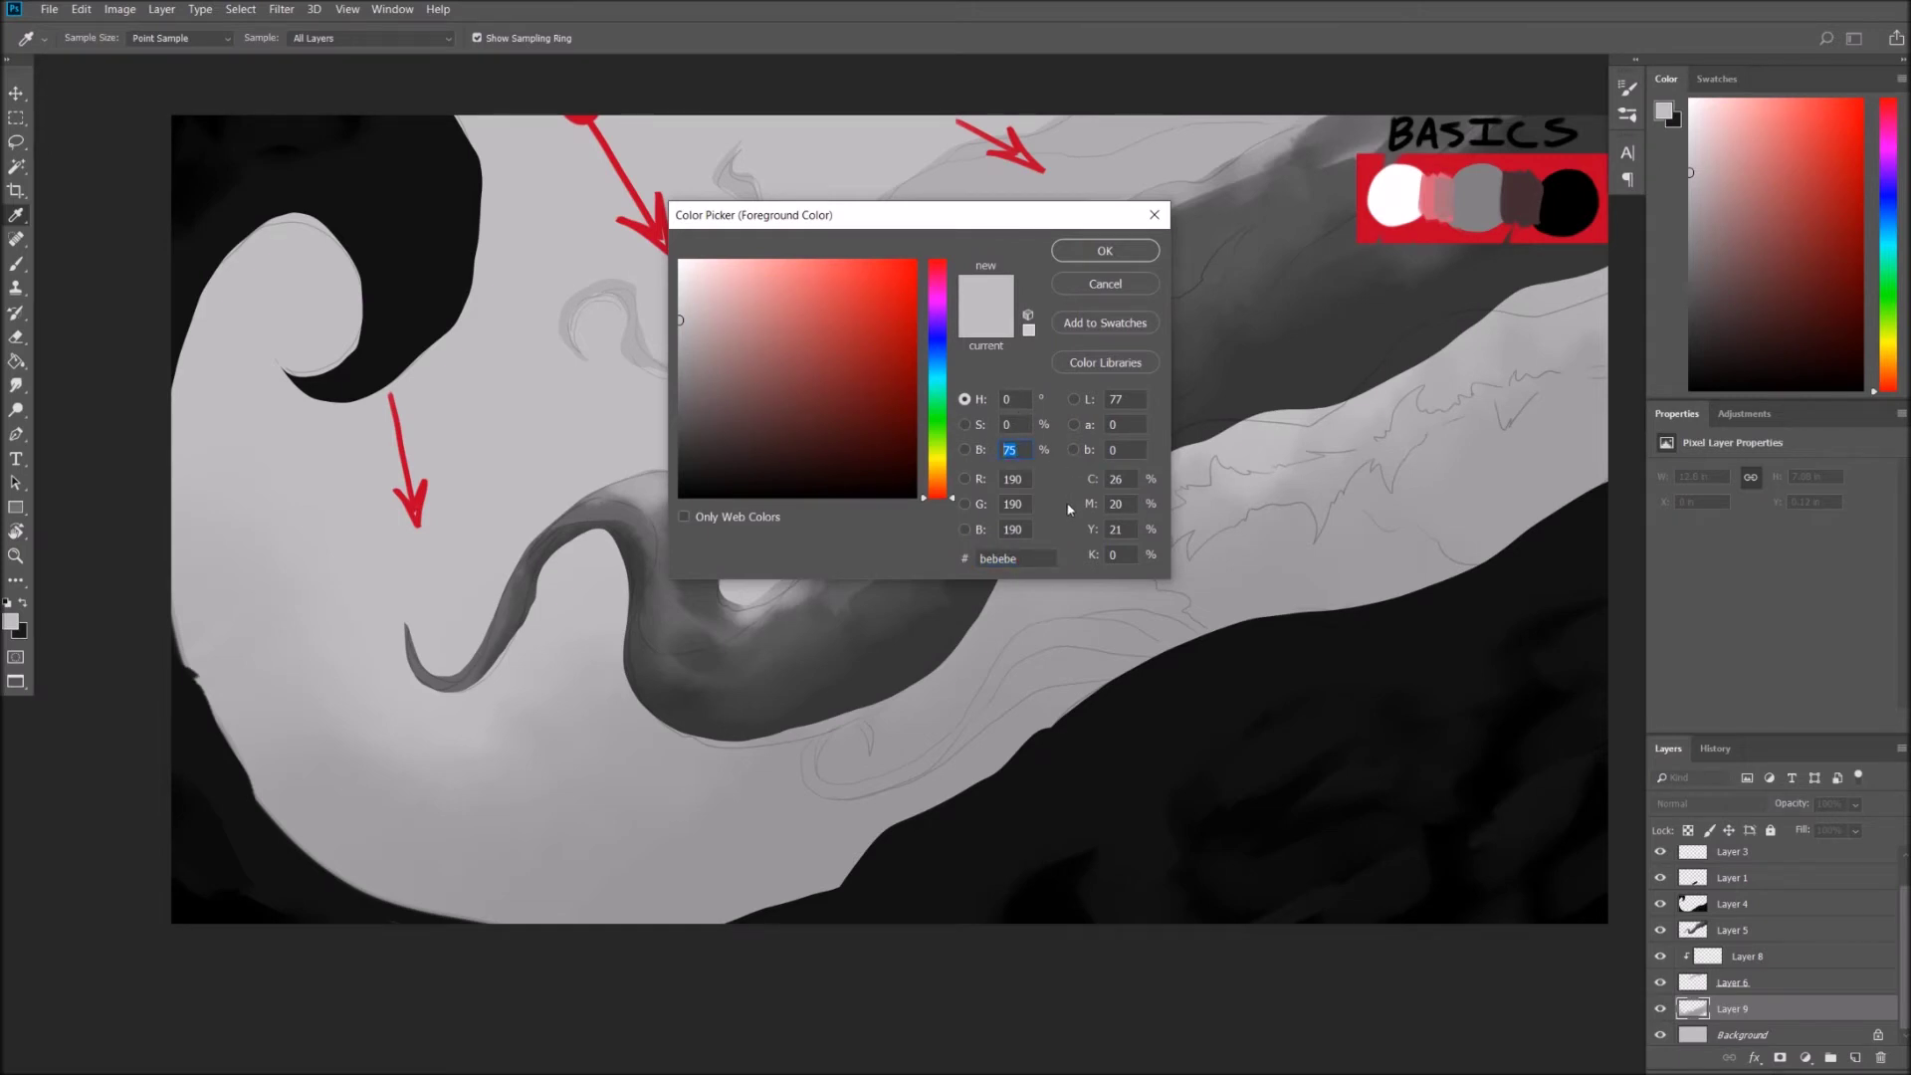
pyautogui.write('85')
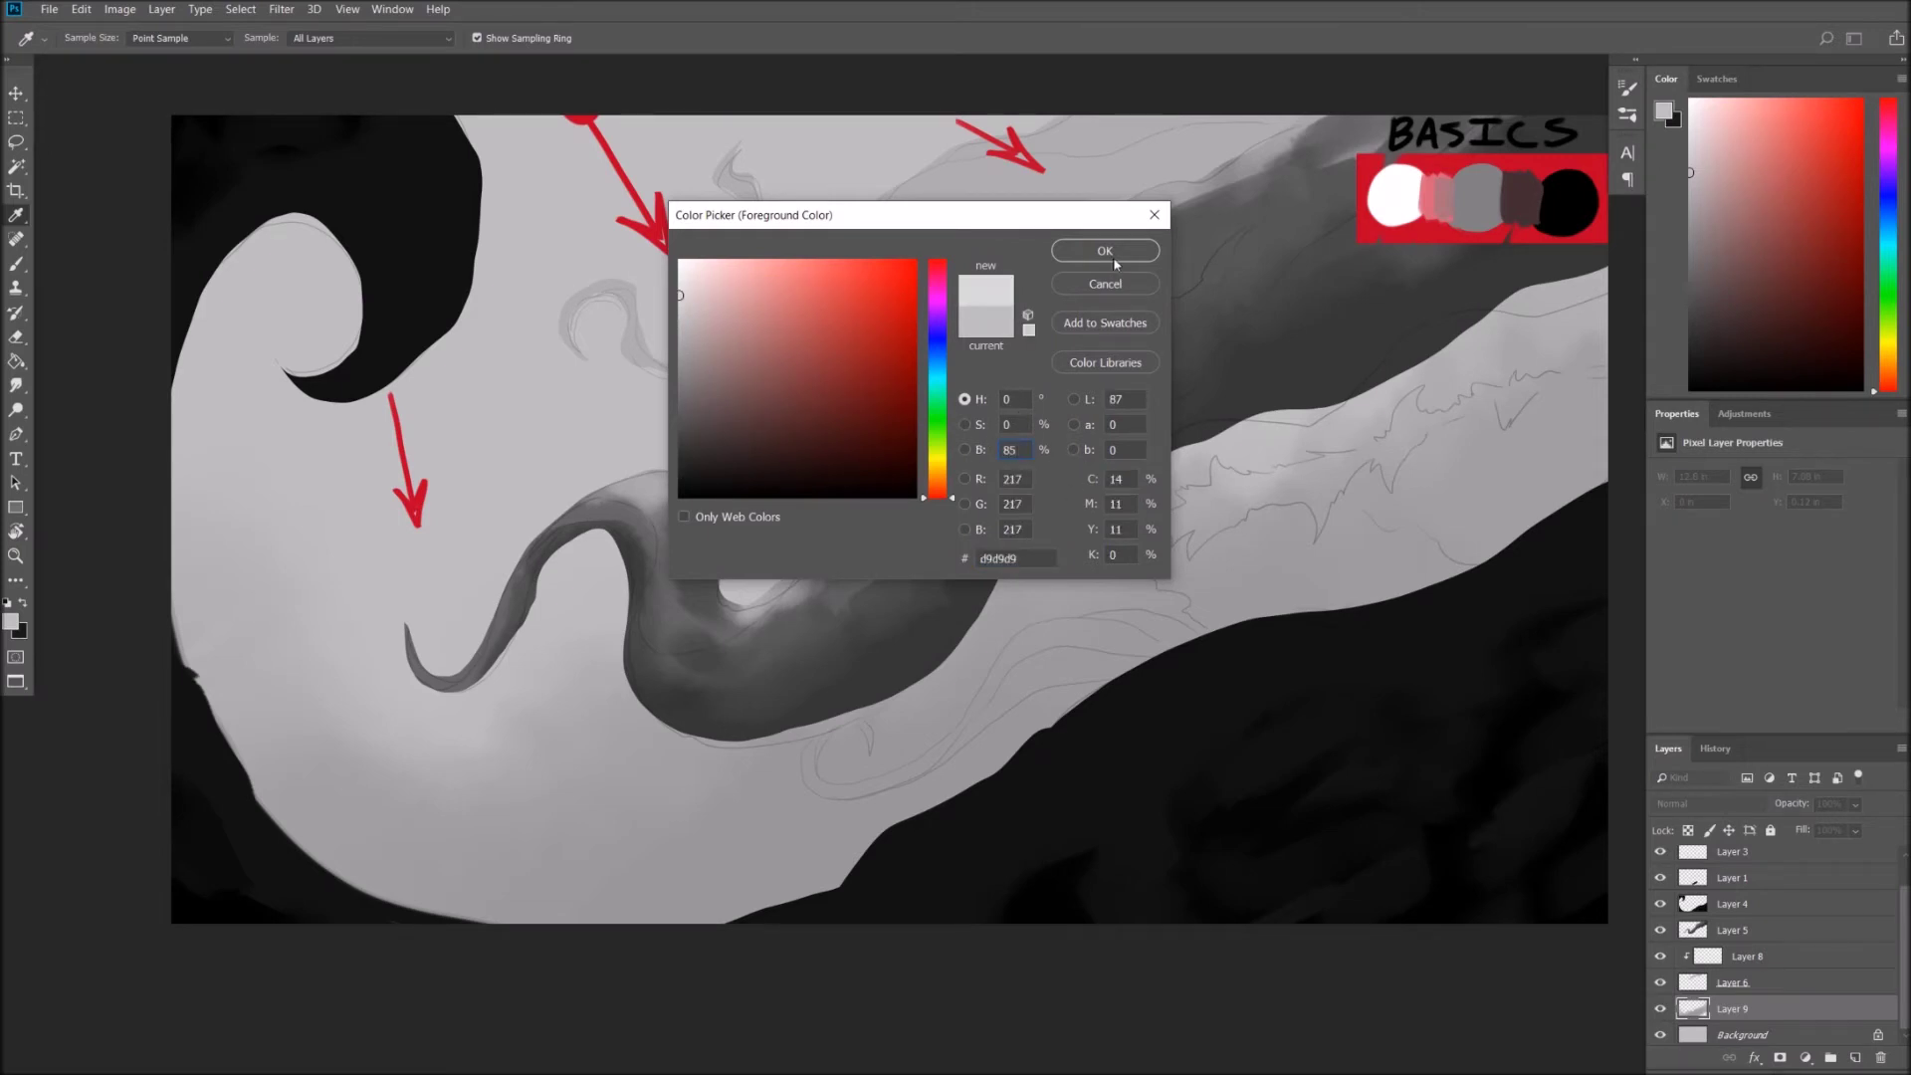
pyautogui.click(1105, 251)
pyautogui.press('b')
pyautogui.click(826, 369)
pyautogui.click(647, 288)
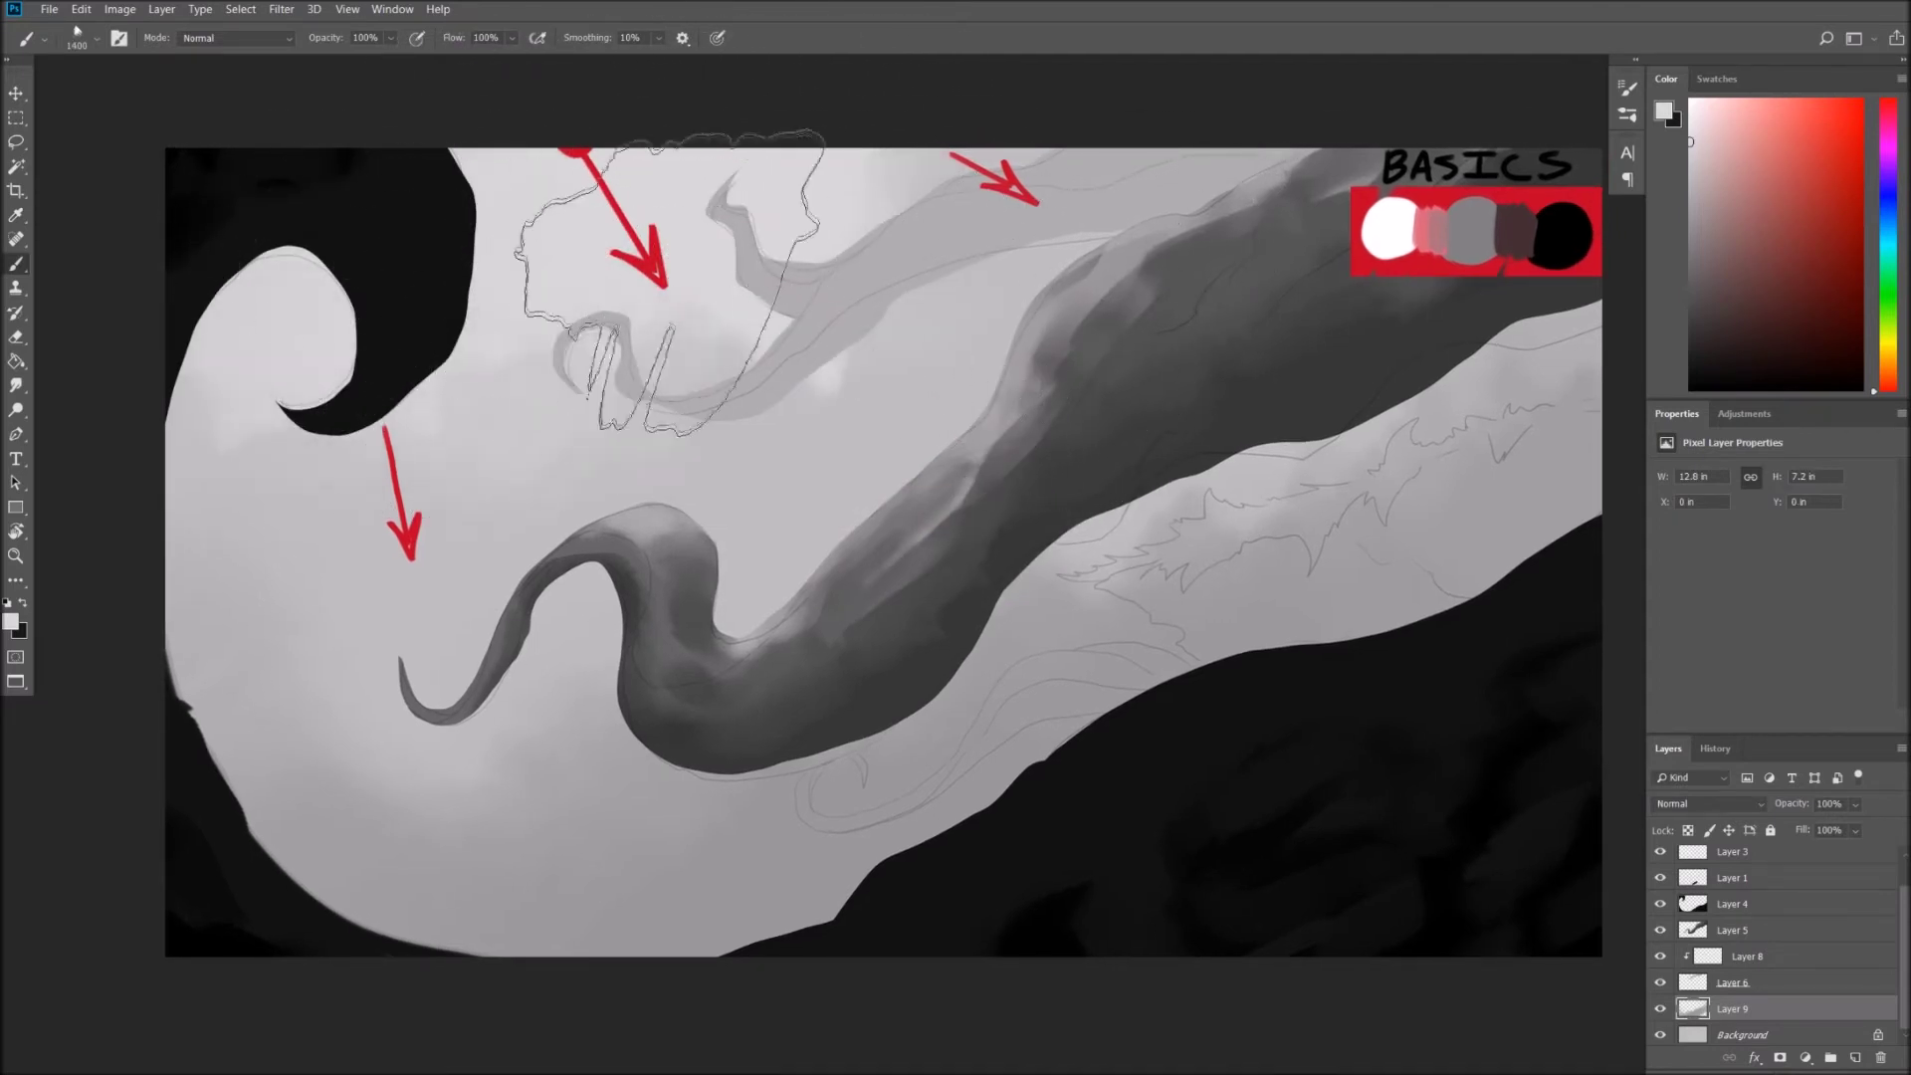
pyautogui.press('[')
pyautogui.press('[')
pyautogui.press('[')
pyautogui.keyDown('alt'); pyautogui.click(734, 324); pyautogui.keyUp('alt')
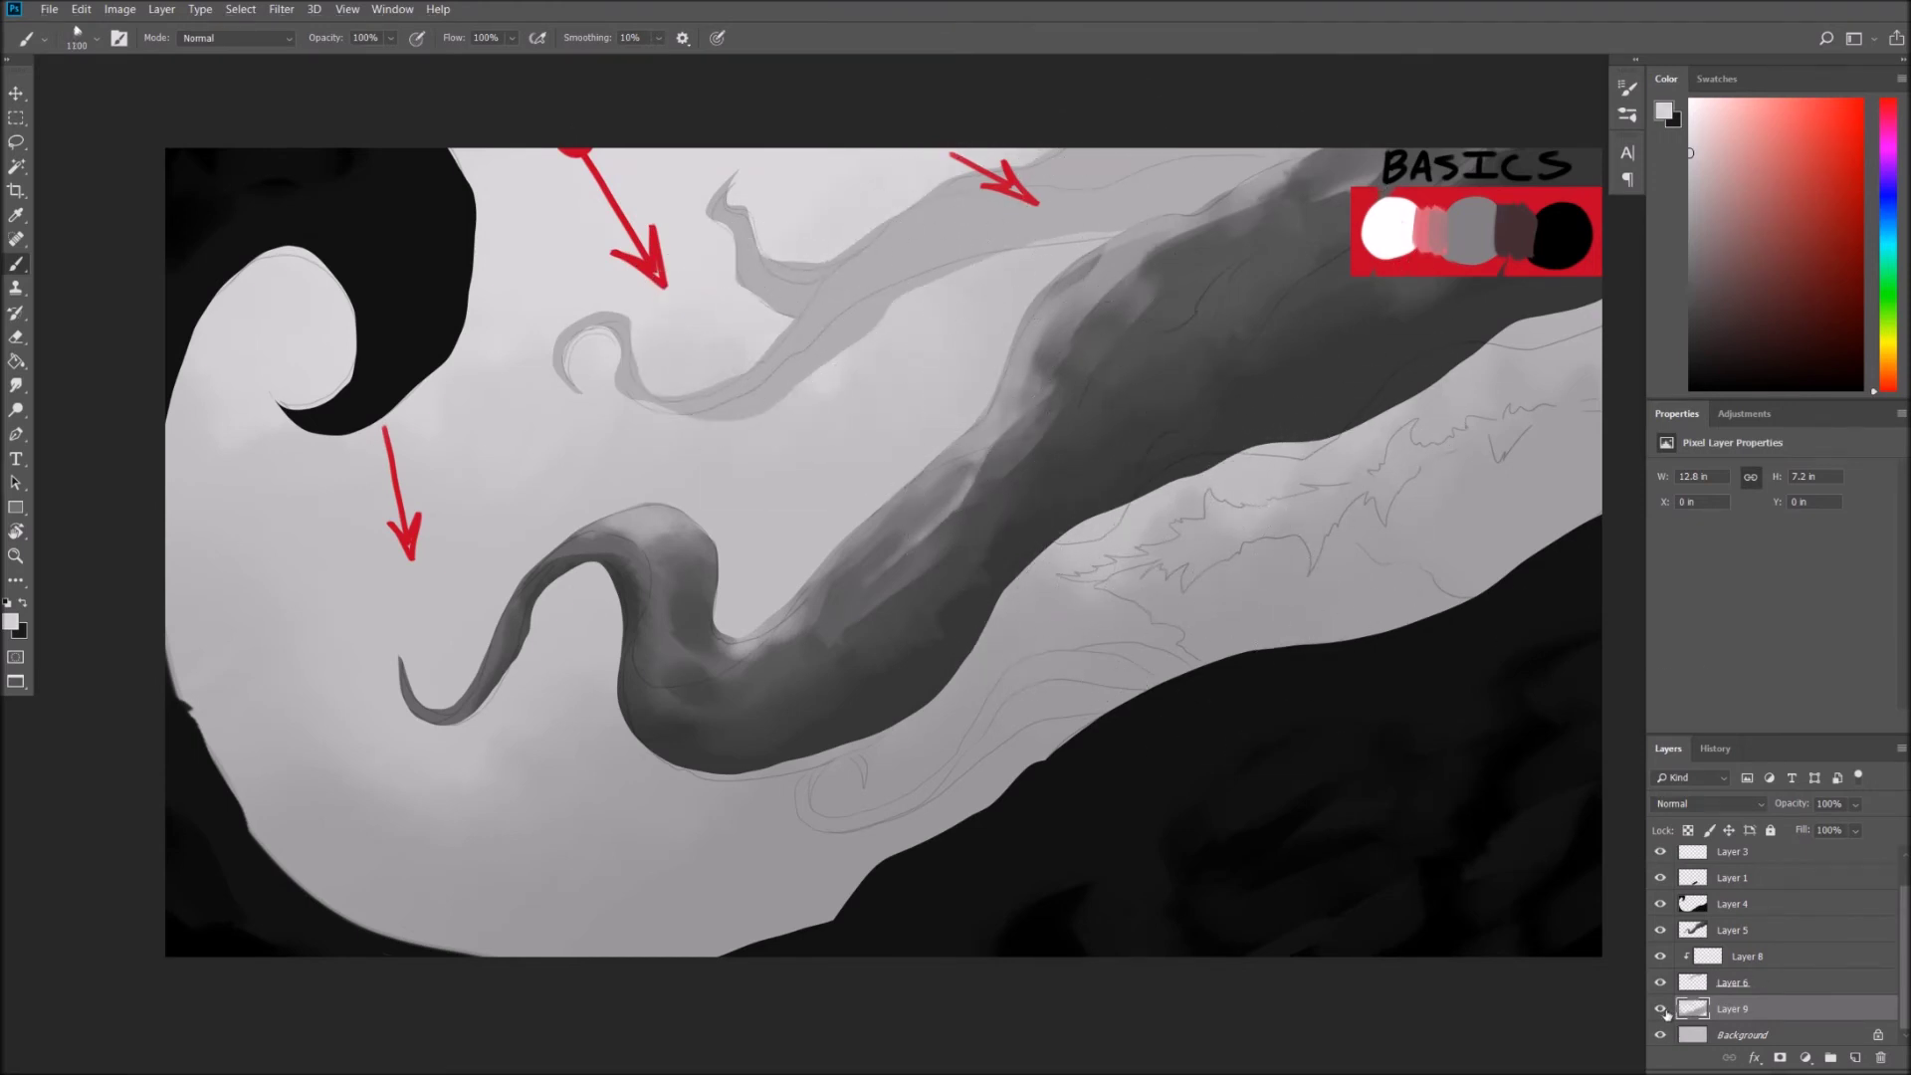
# Toggle Layer 9's visibility to compare, then merge the cloudy shading into the Background layer.
pyautogui.click(1660, 1008)
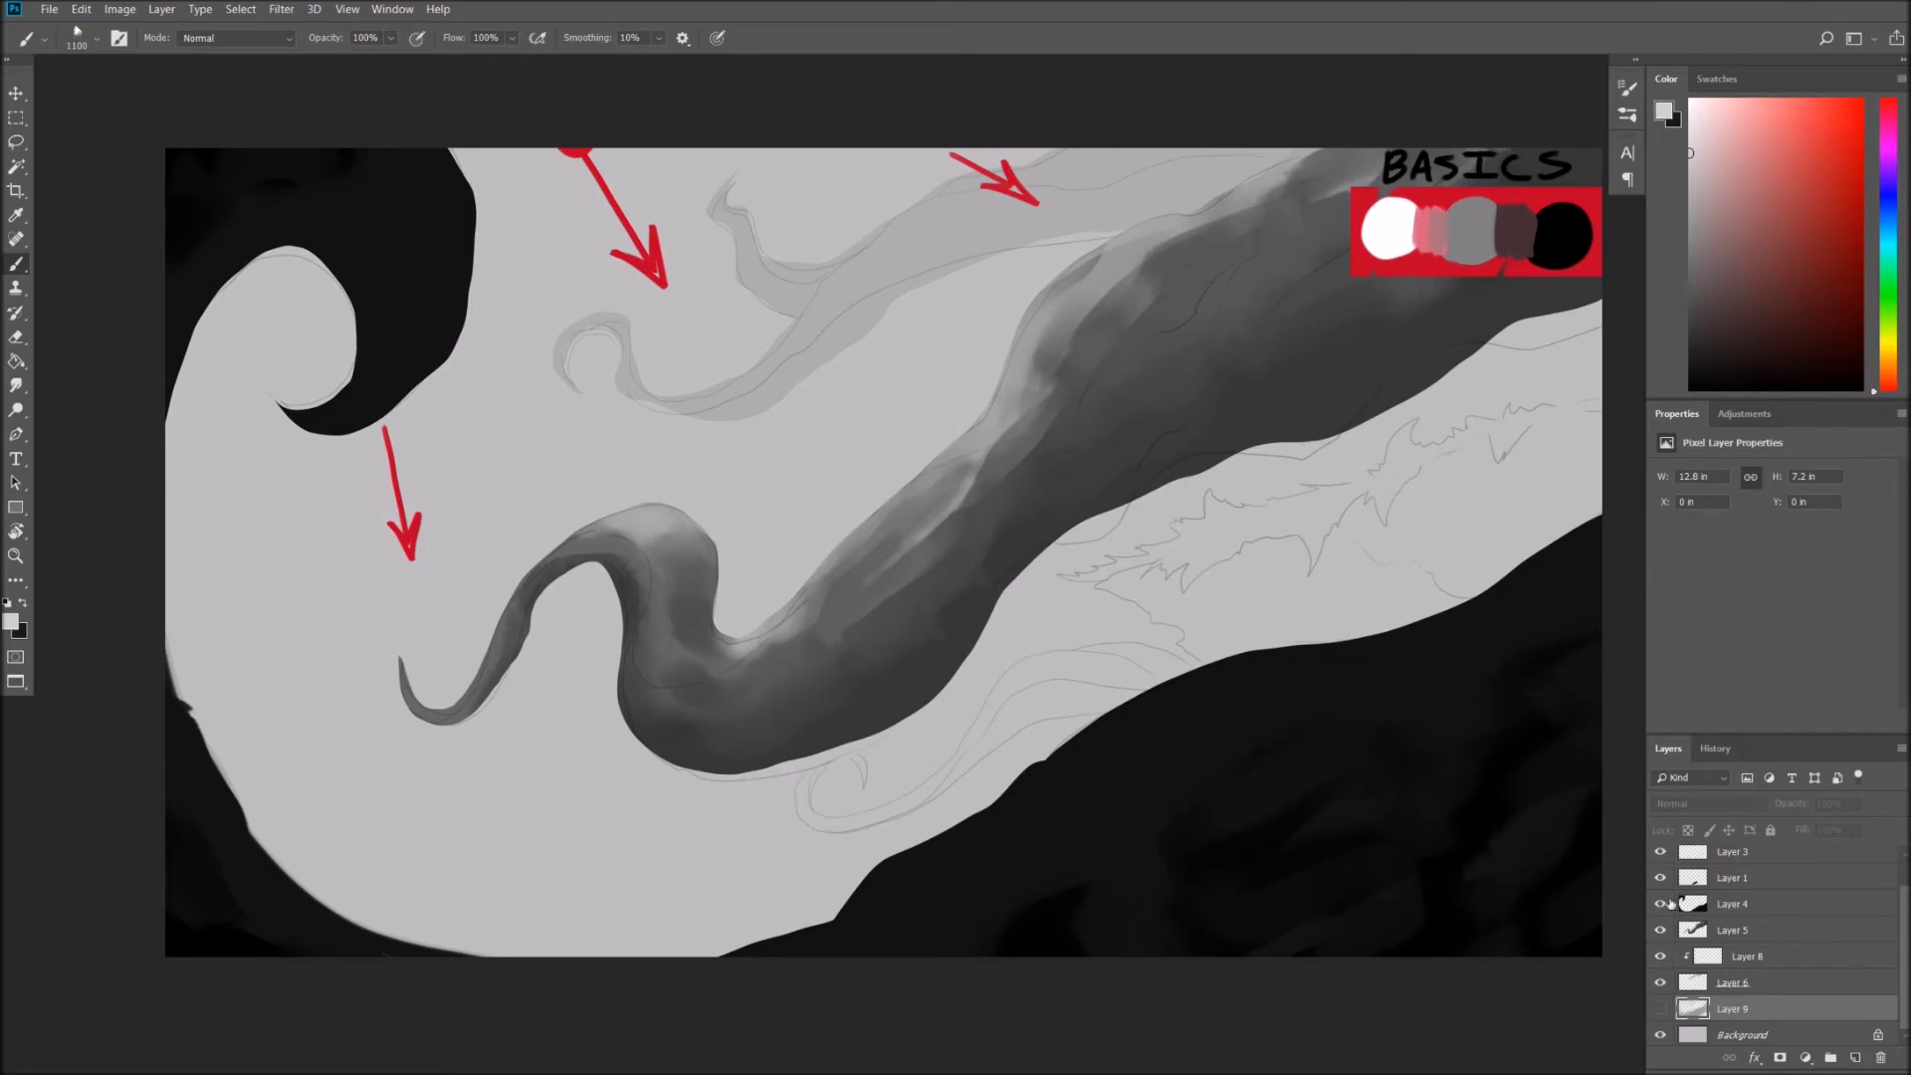
pyautogui.click(1660, 1009)
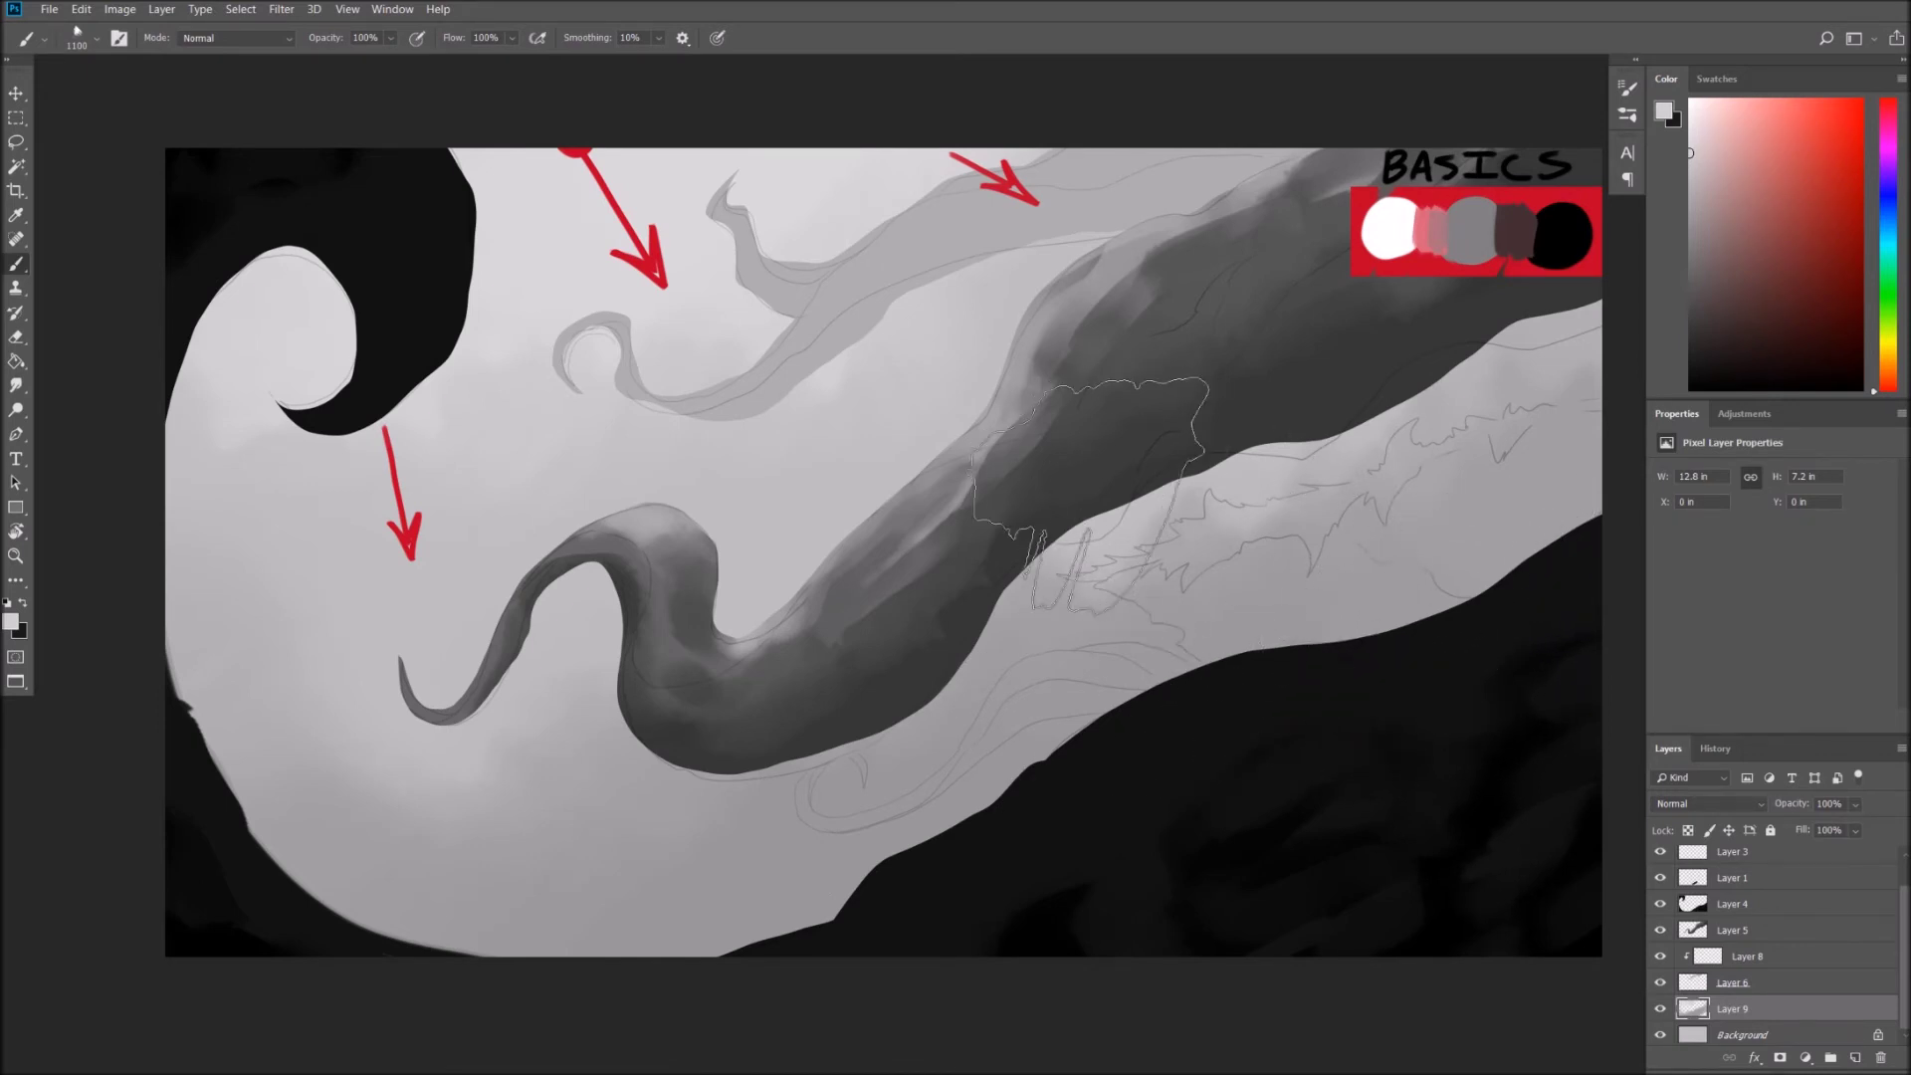
pyautogui.press('[')
pyautogui.press('[')
pyautogui.press('[')
pyautogui.rightClick(1744, 1000)
pyautogui.click(1702, 771)
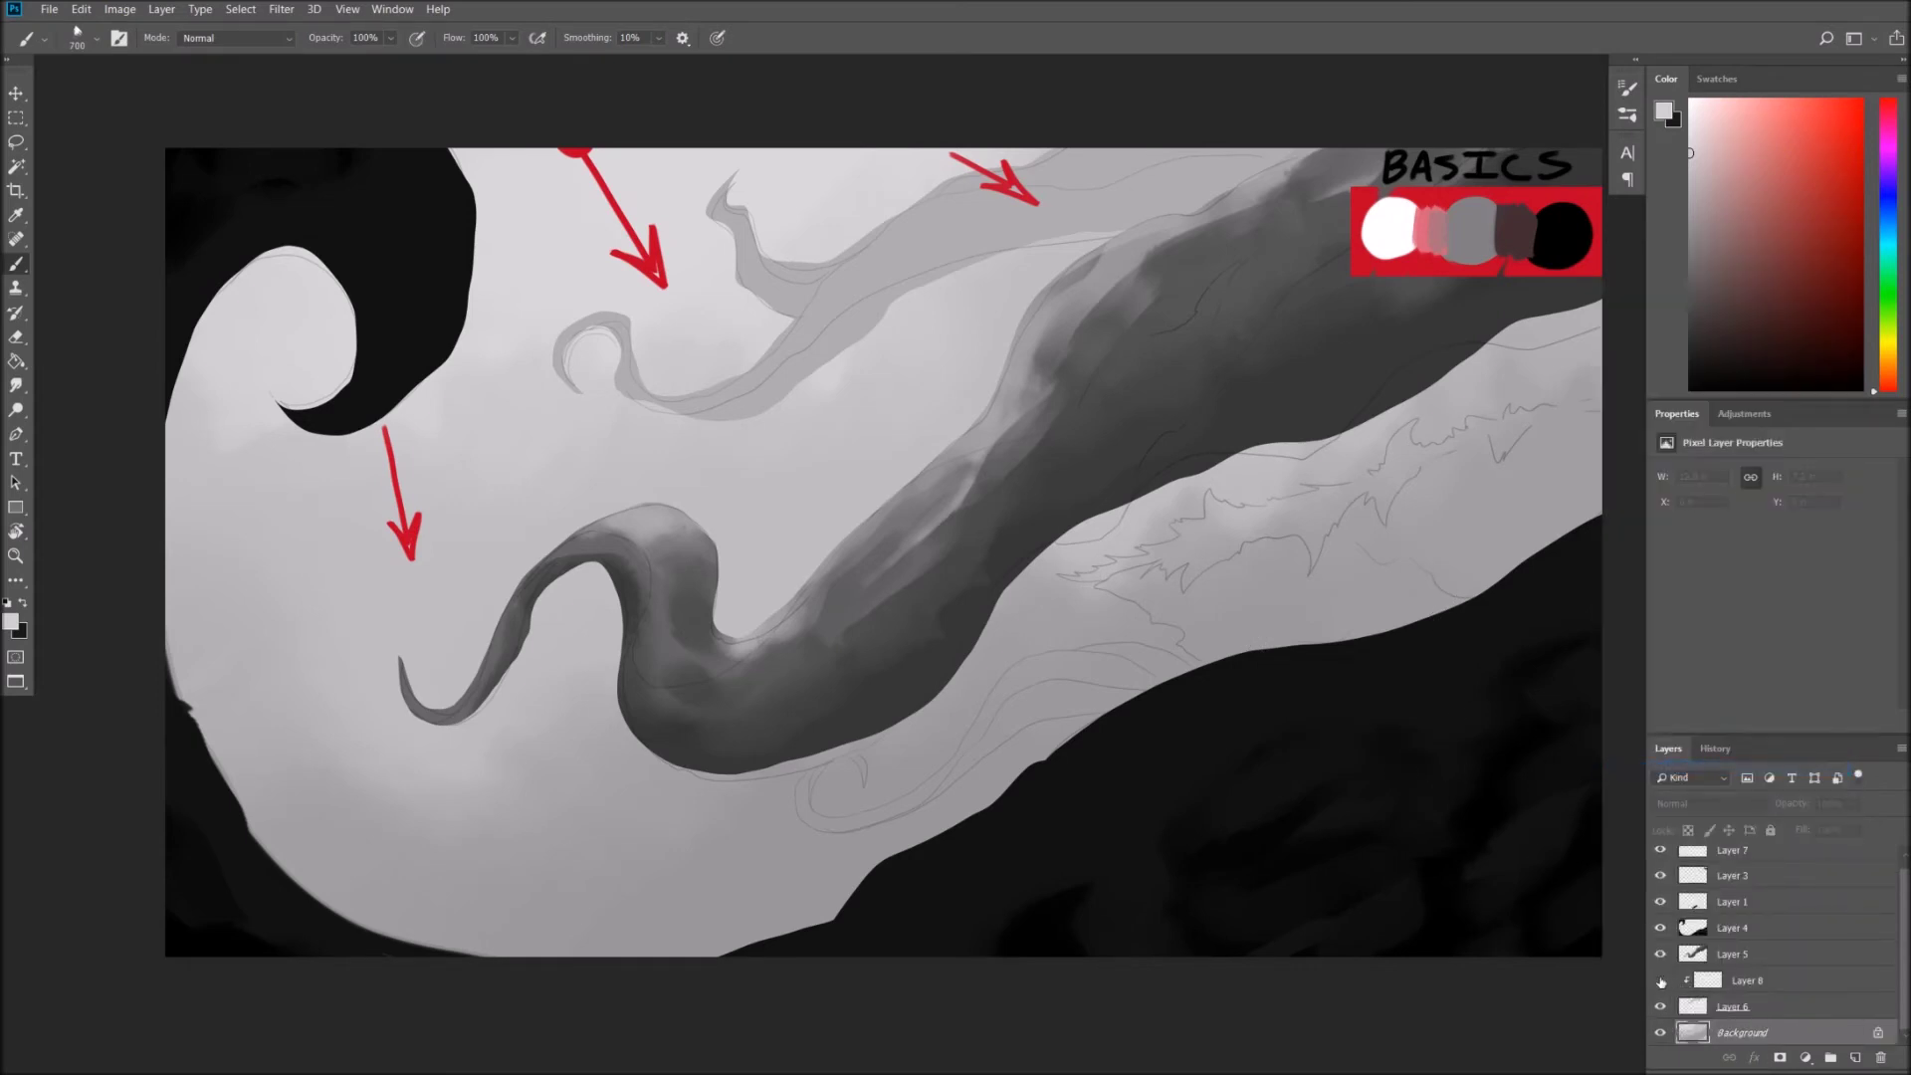
pyautogui.click(1732, 983)
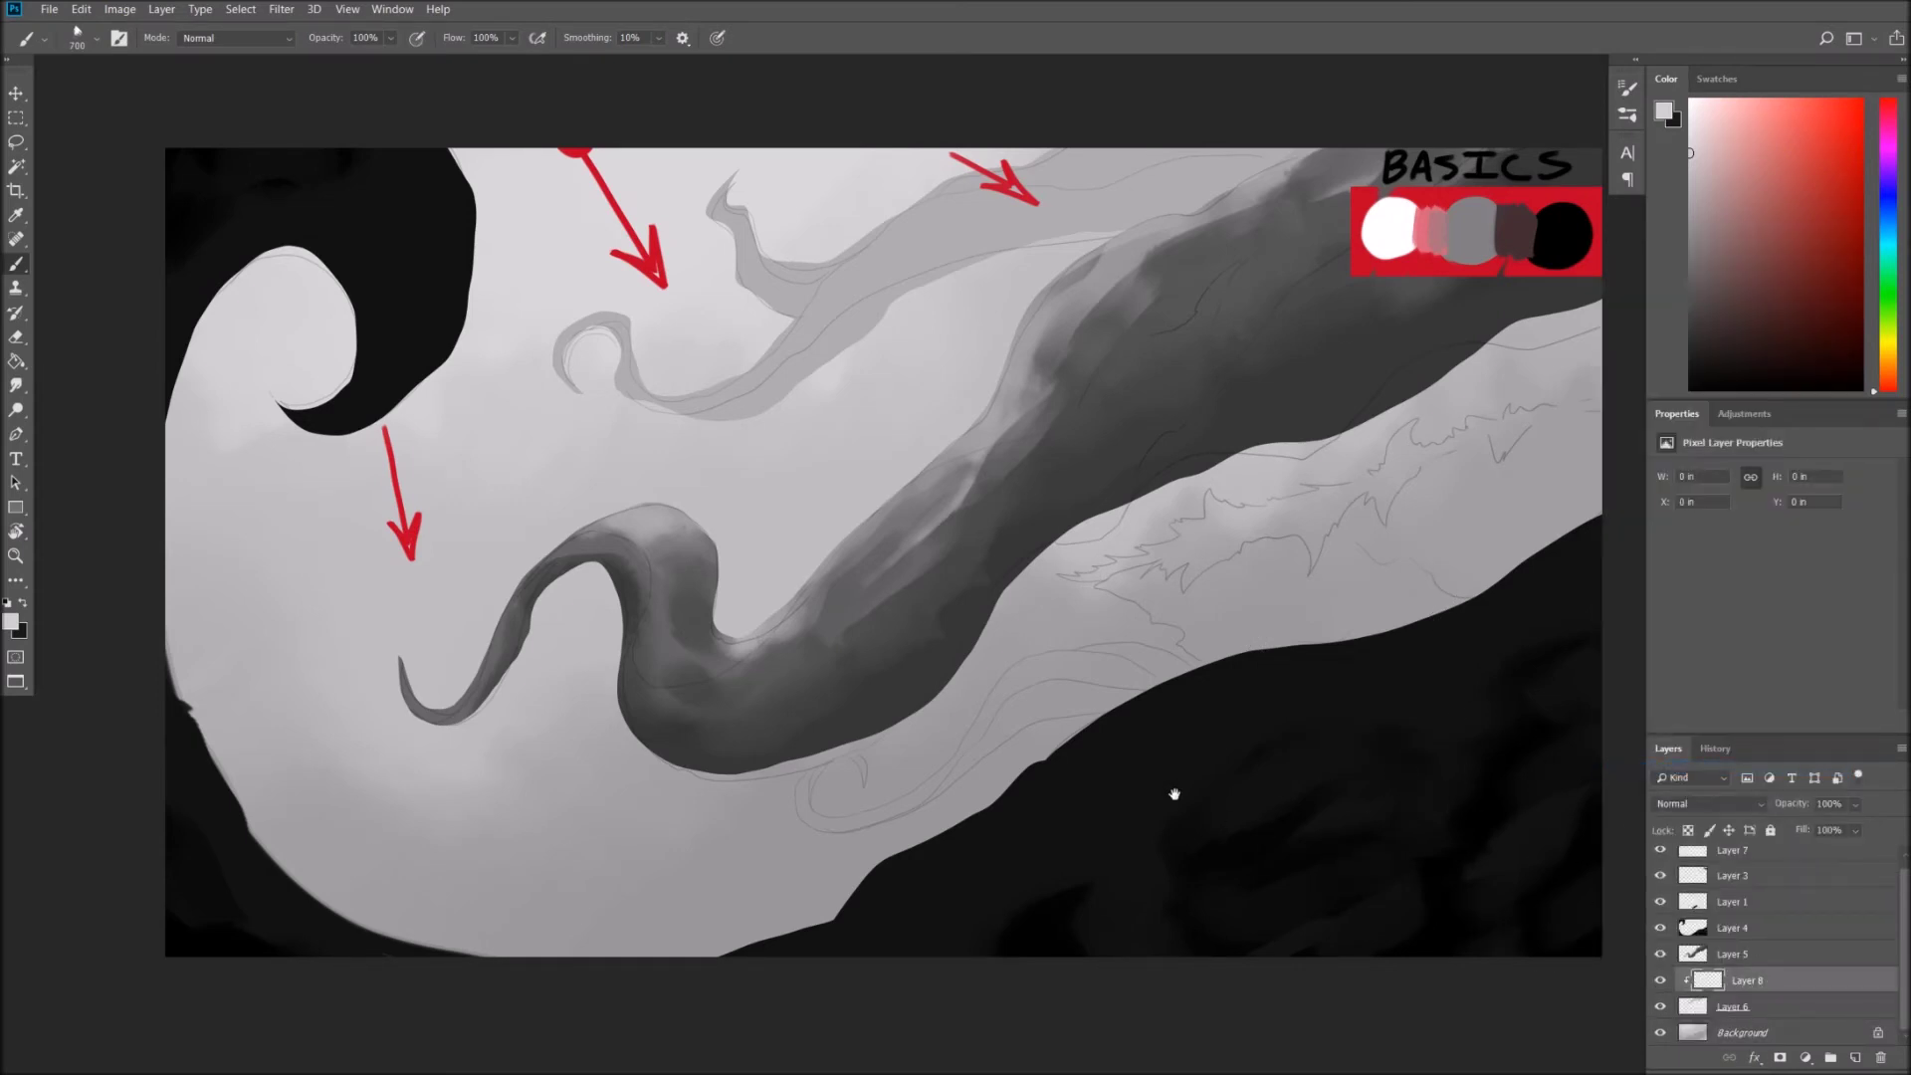
# Try painting the thin ribbon's tip in a sampled light grey, then undo the attempt.
pyautogui.moveTo(1173, 789); pyautogui.dragTo(1161, 818)
pyautogui.moveTo(1115, 697); pyautogui.dragTo(1045, 575)
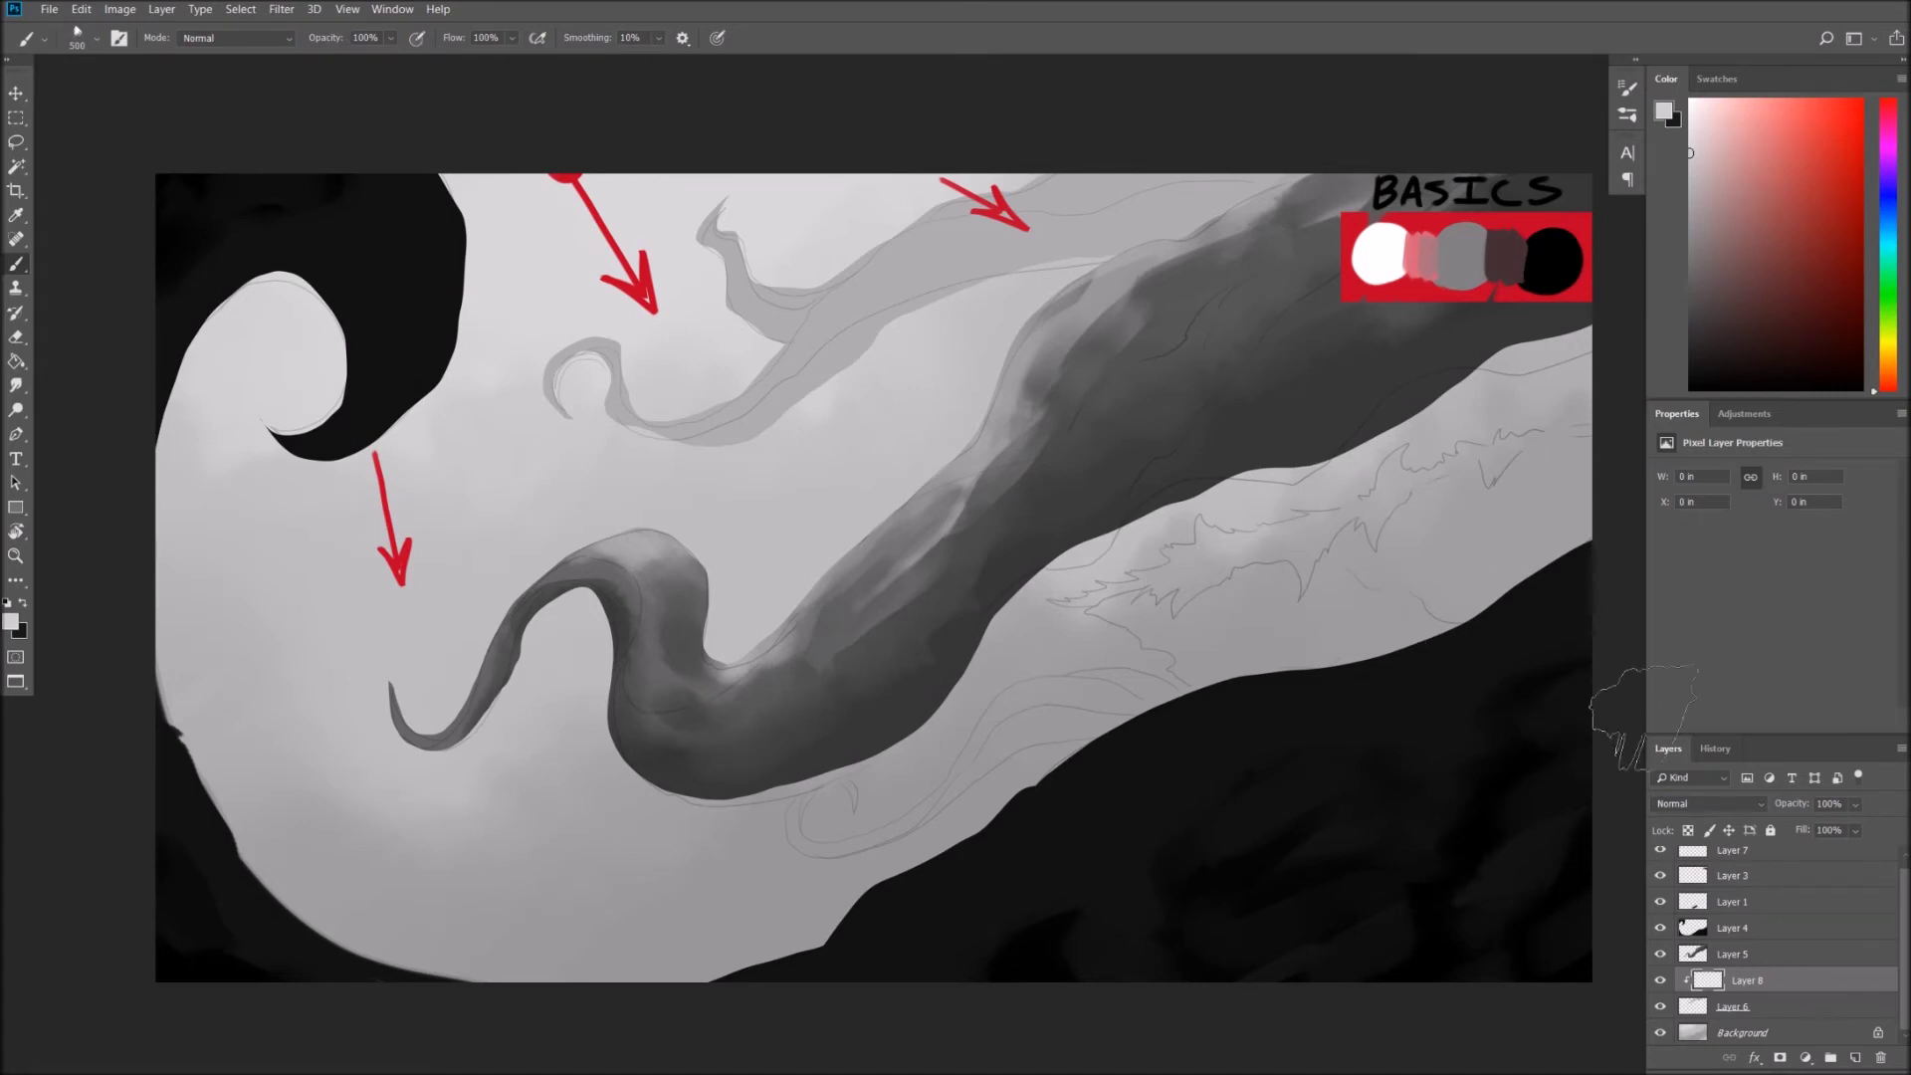
pyautogui.keyDown('alt'); pyautogui.click(1377, 257); pyautogui.keyUp('alt')
pyautogui.scroll(1, 947, 359)
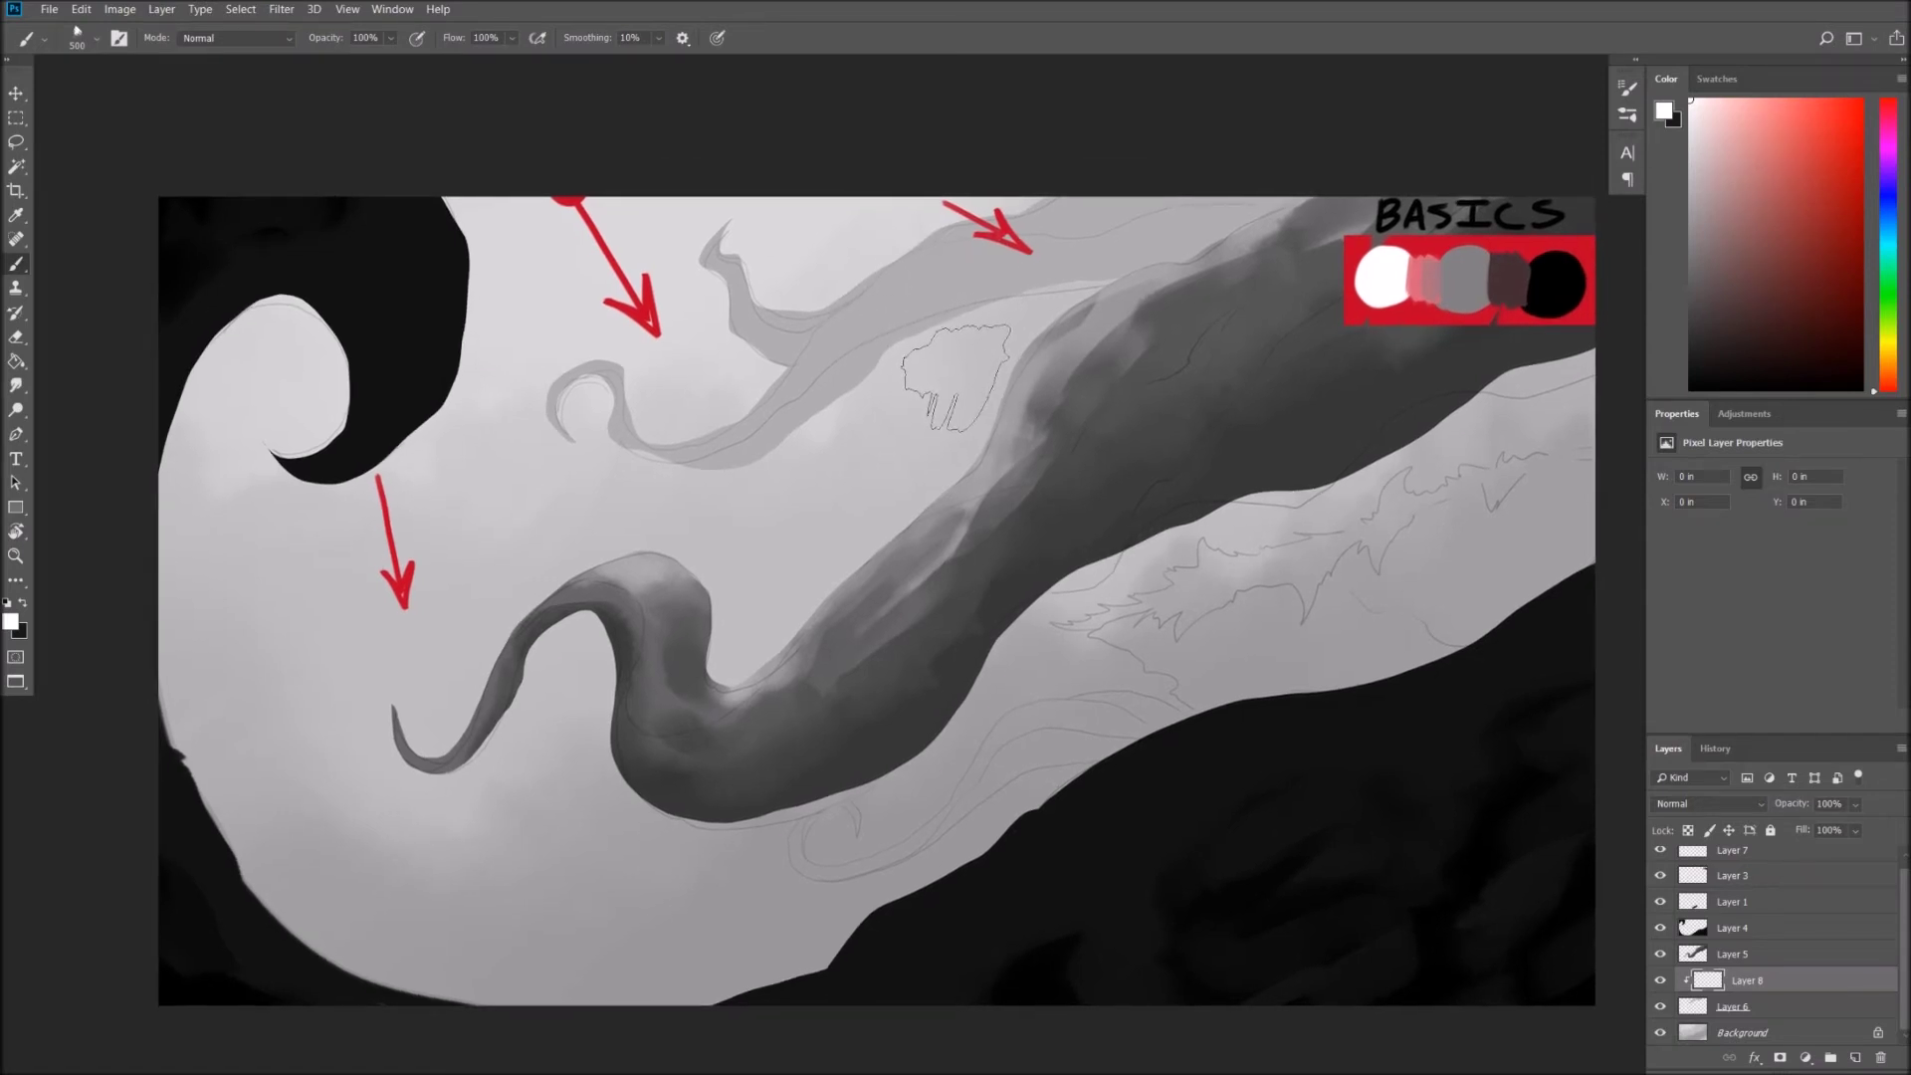
pyautogui.press('[')
pyautogui.press('[')
pyautogui.keyDown('alt'); pyautogui.click(646, 269); pyautogui.keyUp('alt')
pyautogui.moveTo(727, 229)
pyautogui.mouseDown()
pyautogui.moveTo(744, 321)
pyautogui.moveTo(1031, 201)
pyautogui.mouseUp()
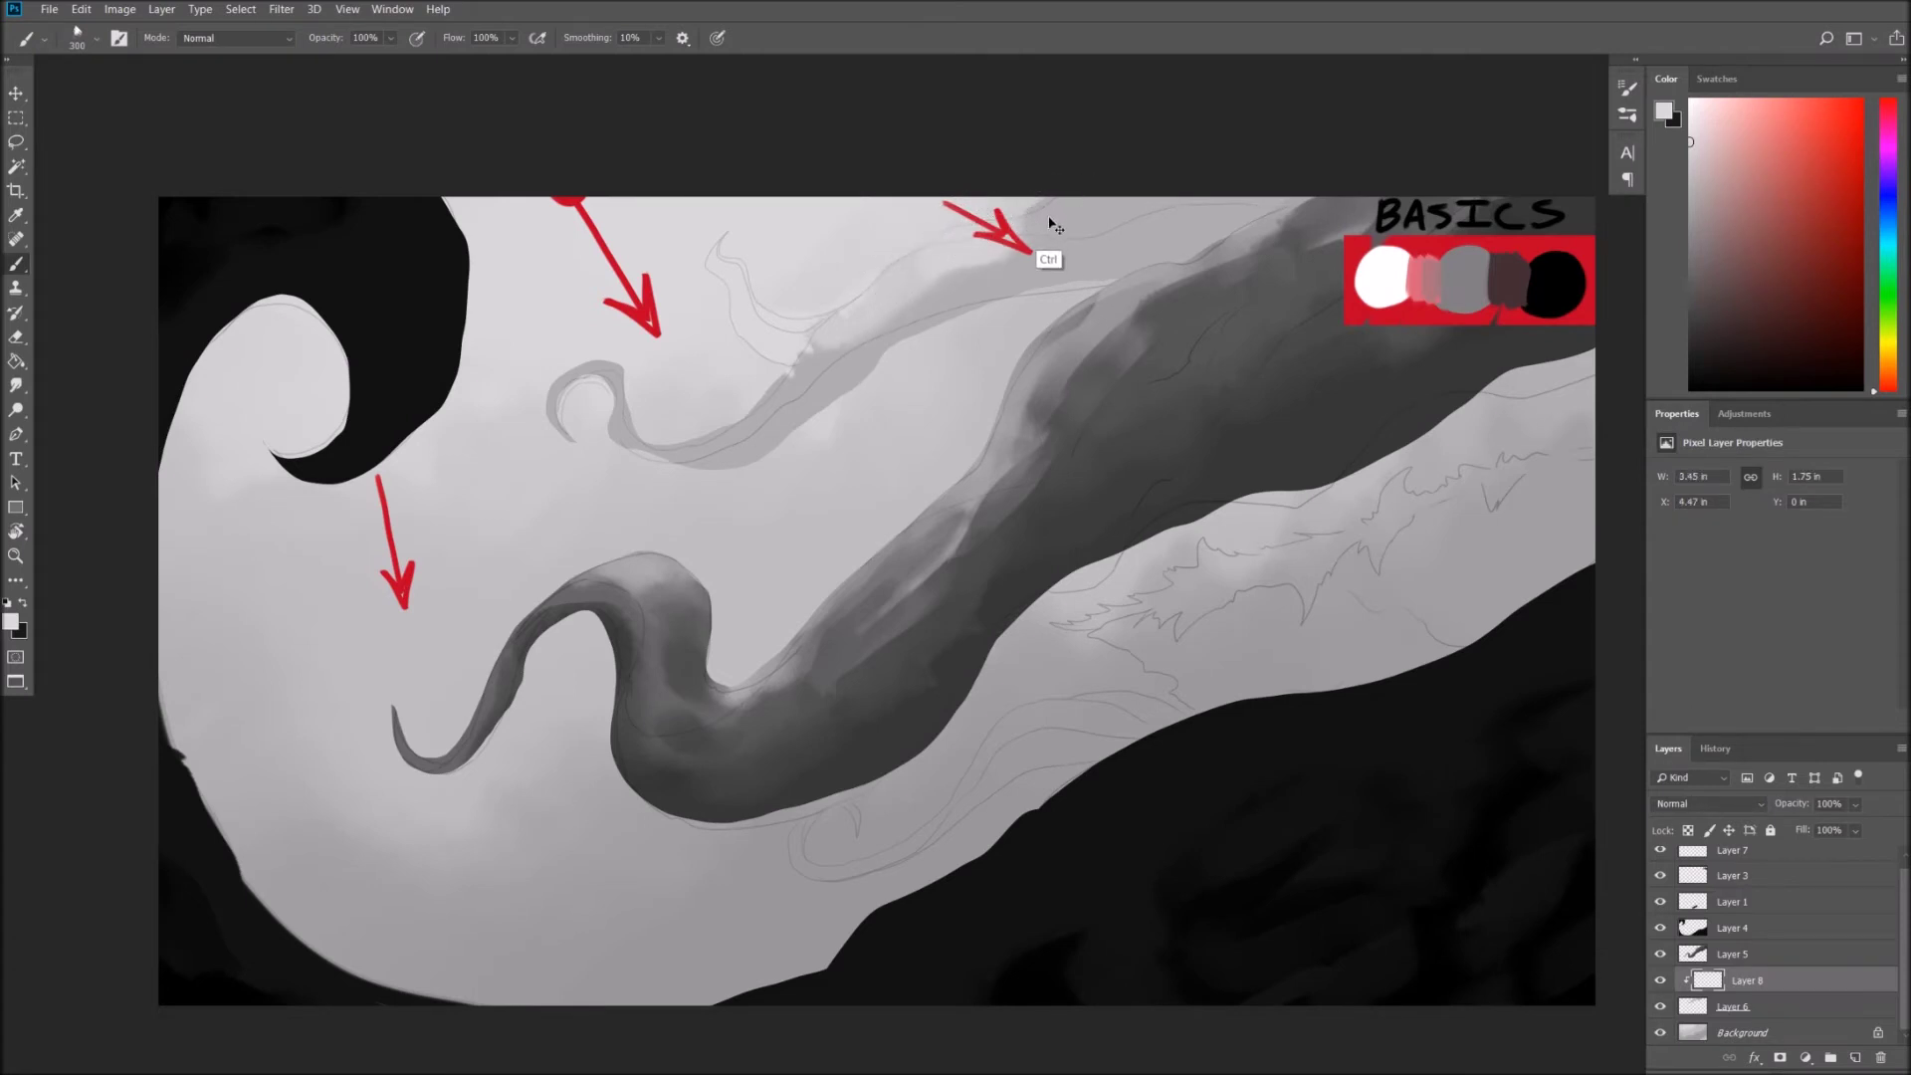
pyautogui.hotkey('ctrl', 'z')
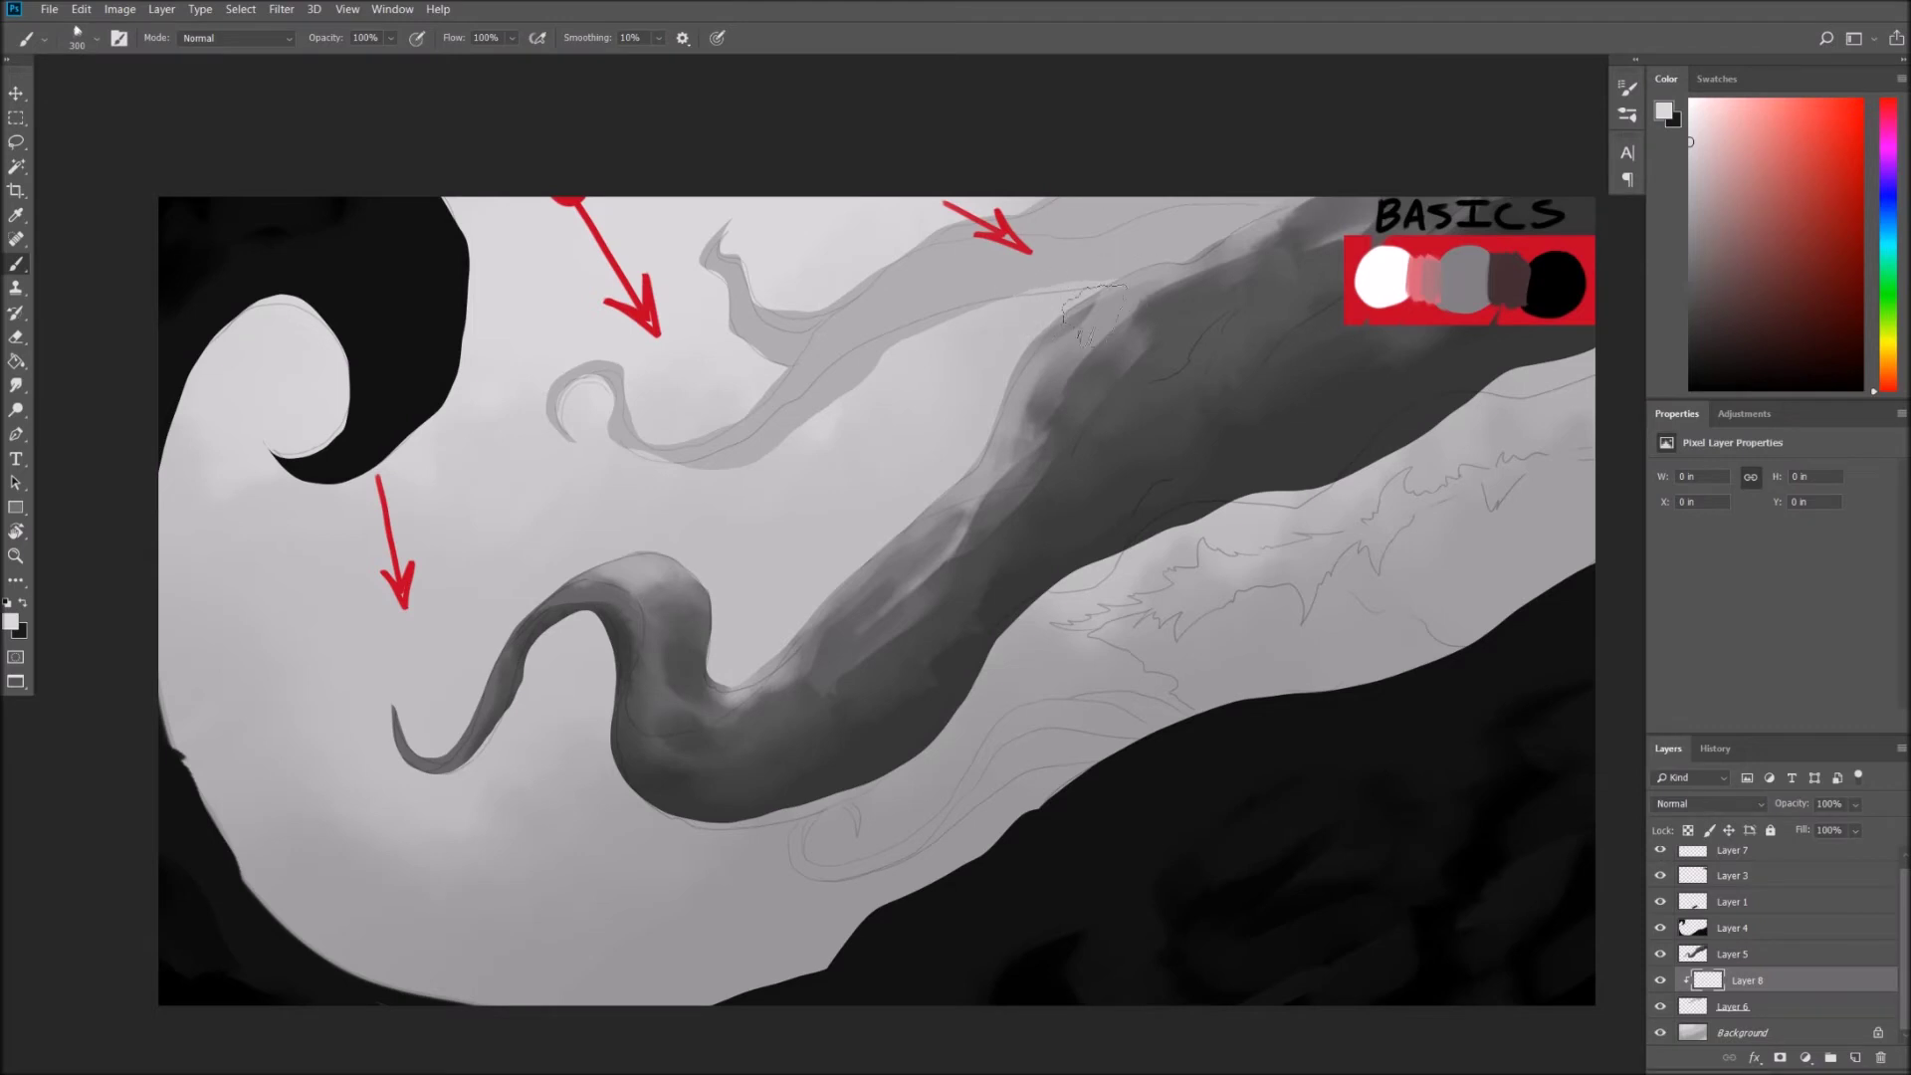
# Sample greys and shape the ribbon's top into a pointed tip, undoing a failed stroke.
pyautogui.keyDown('alt'); pyautogui.click(879, 360); pyautogui.keyUp('alt')
pyautogui.keyDown('alt'); pyautogui.click(661, 267); pyautogui.keyUp('alt')
pyautogui.moveTo(748, 308); pyautogui.dragTo(988, 239)
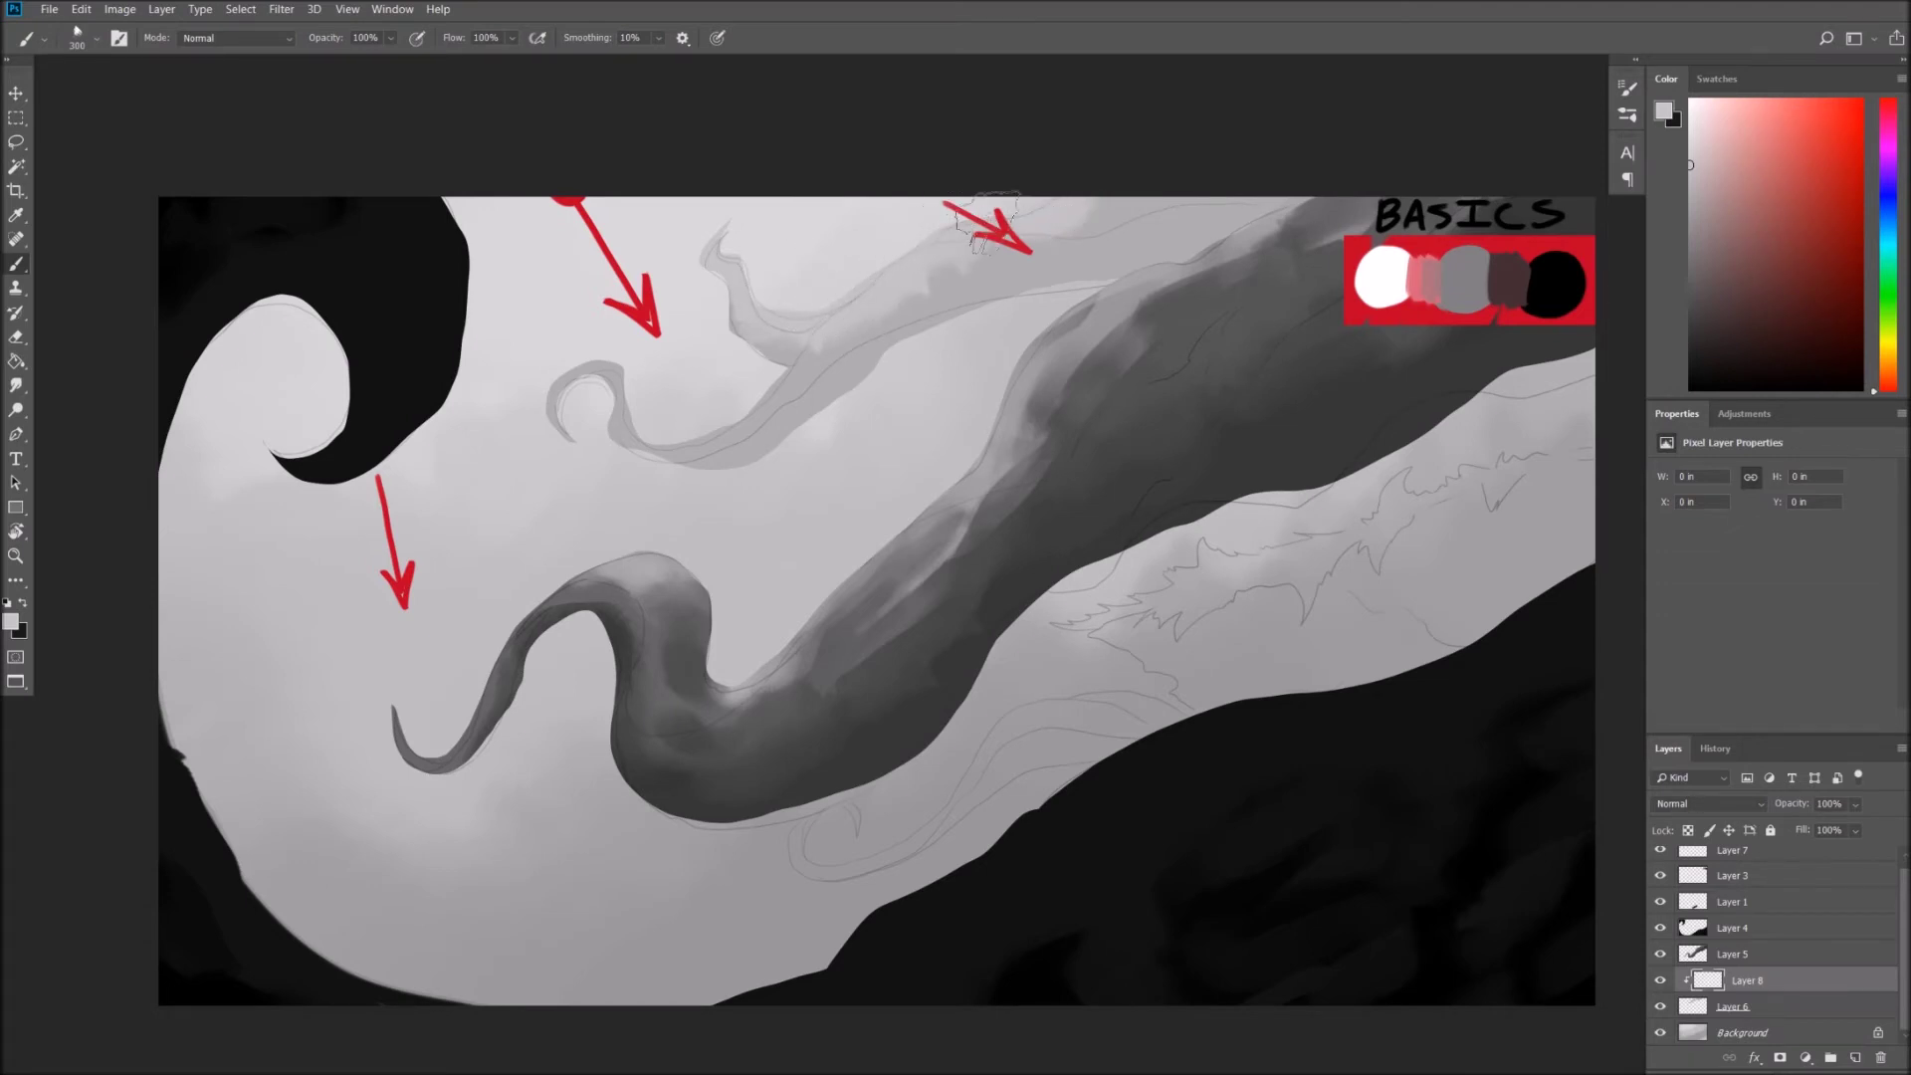
pyautogui.moveTo(1043, 417); pyautogui.dragTo(1001, 510)
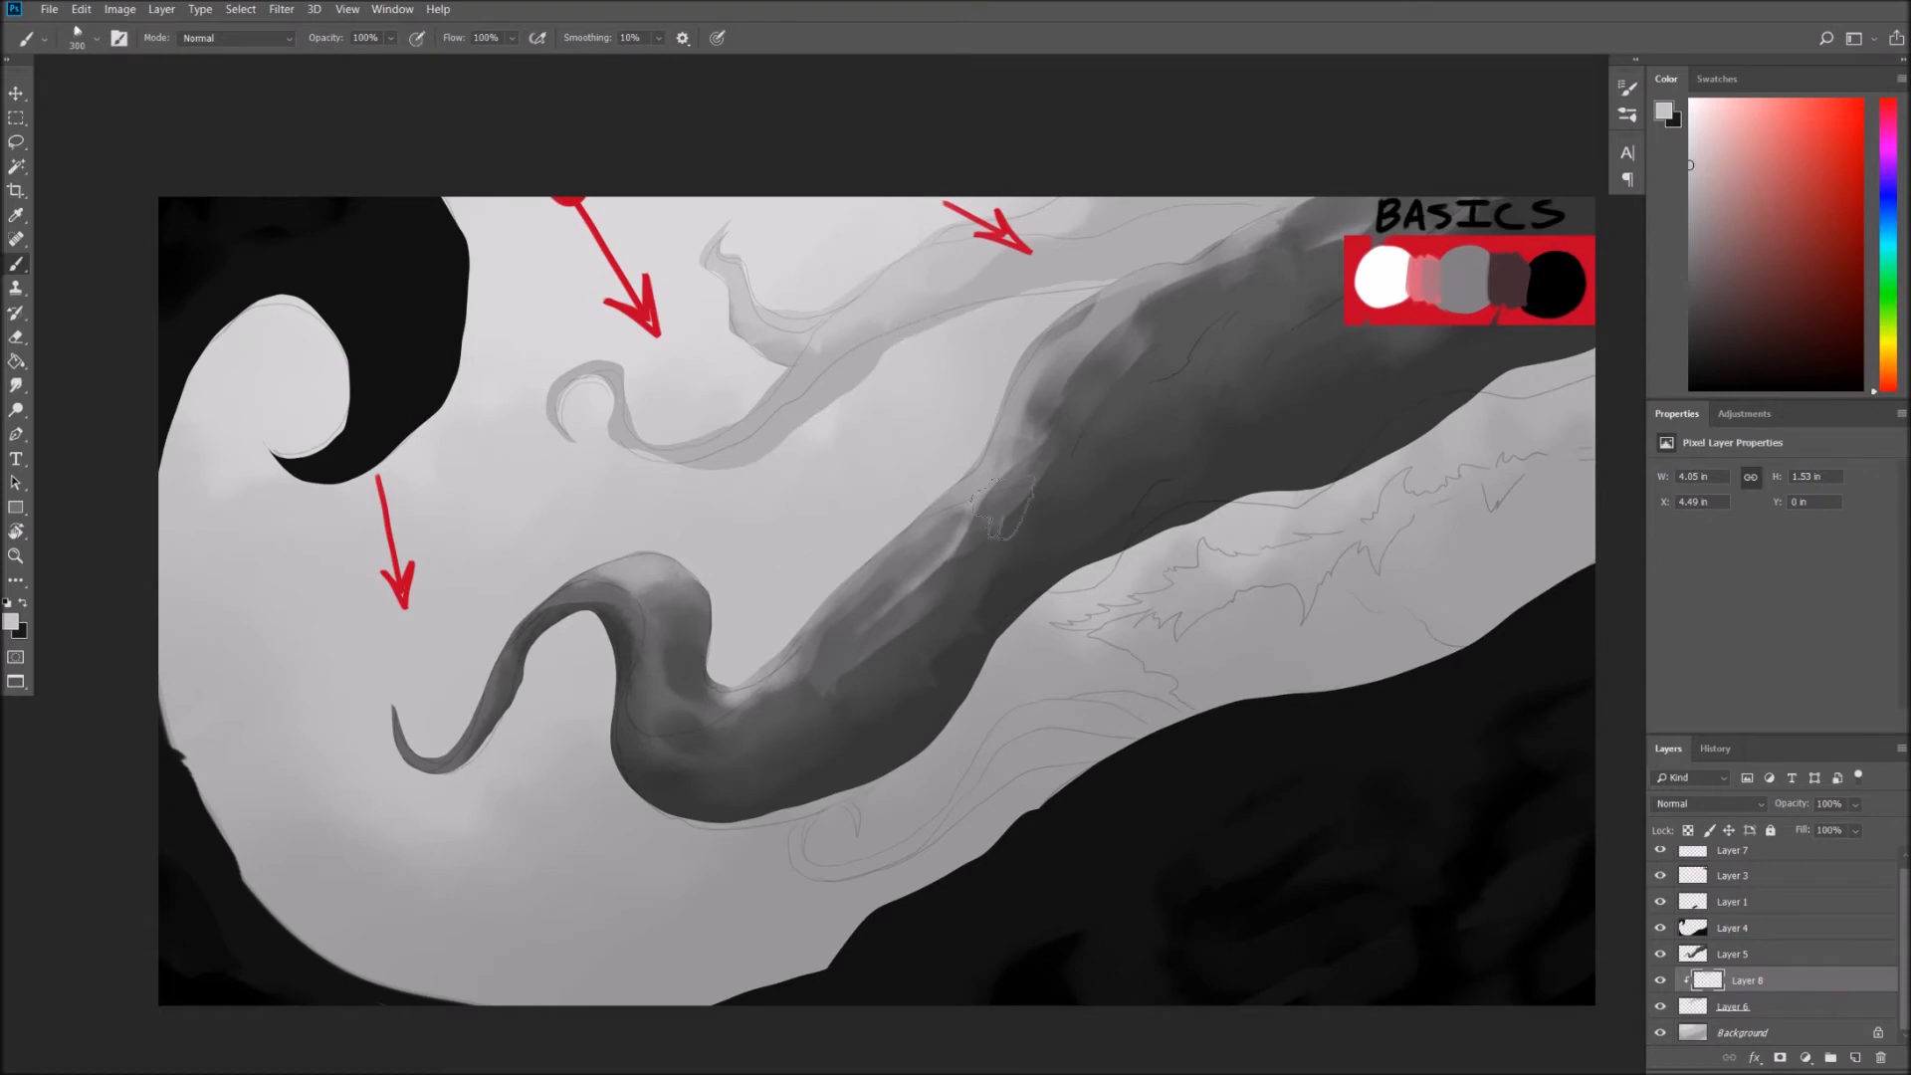
pyautogui.hotkey('ctrl', 'z')
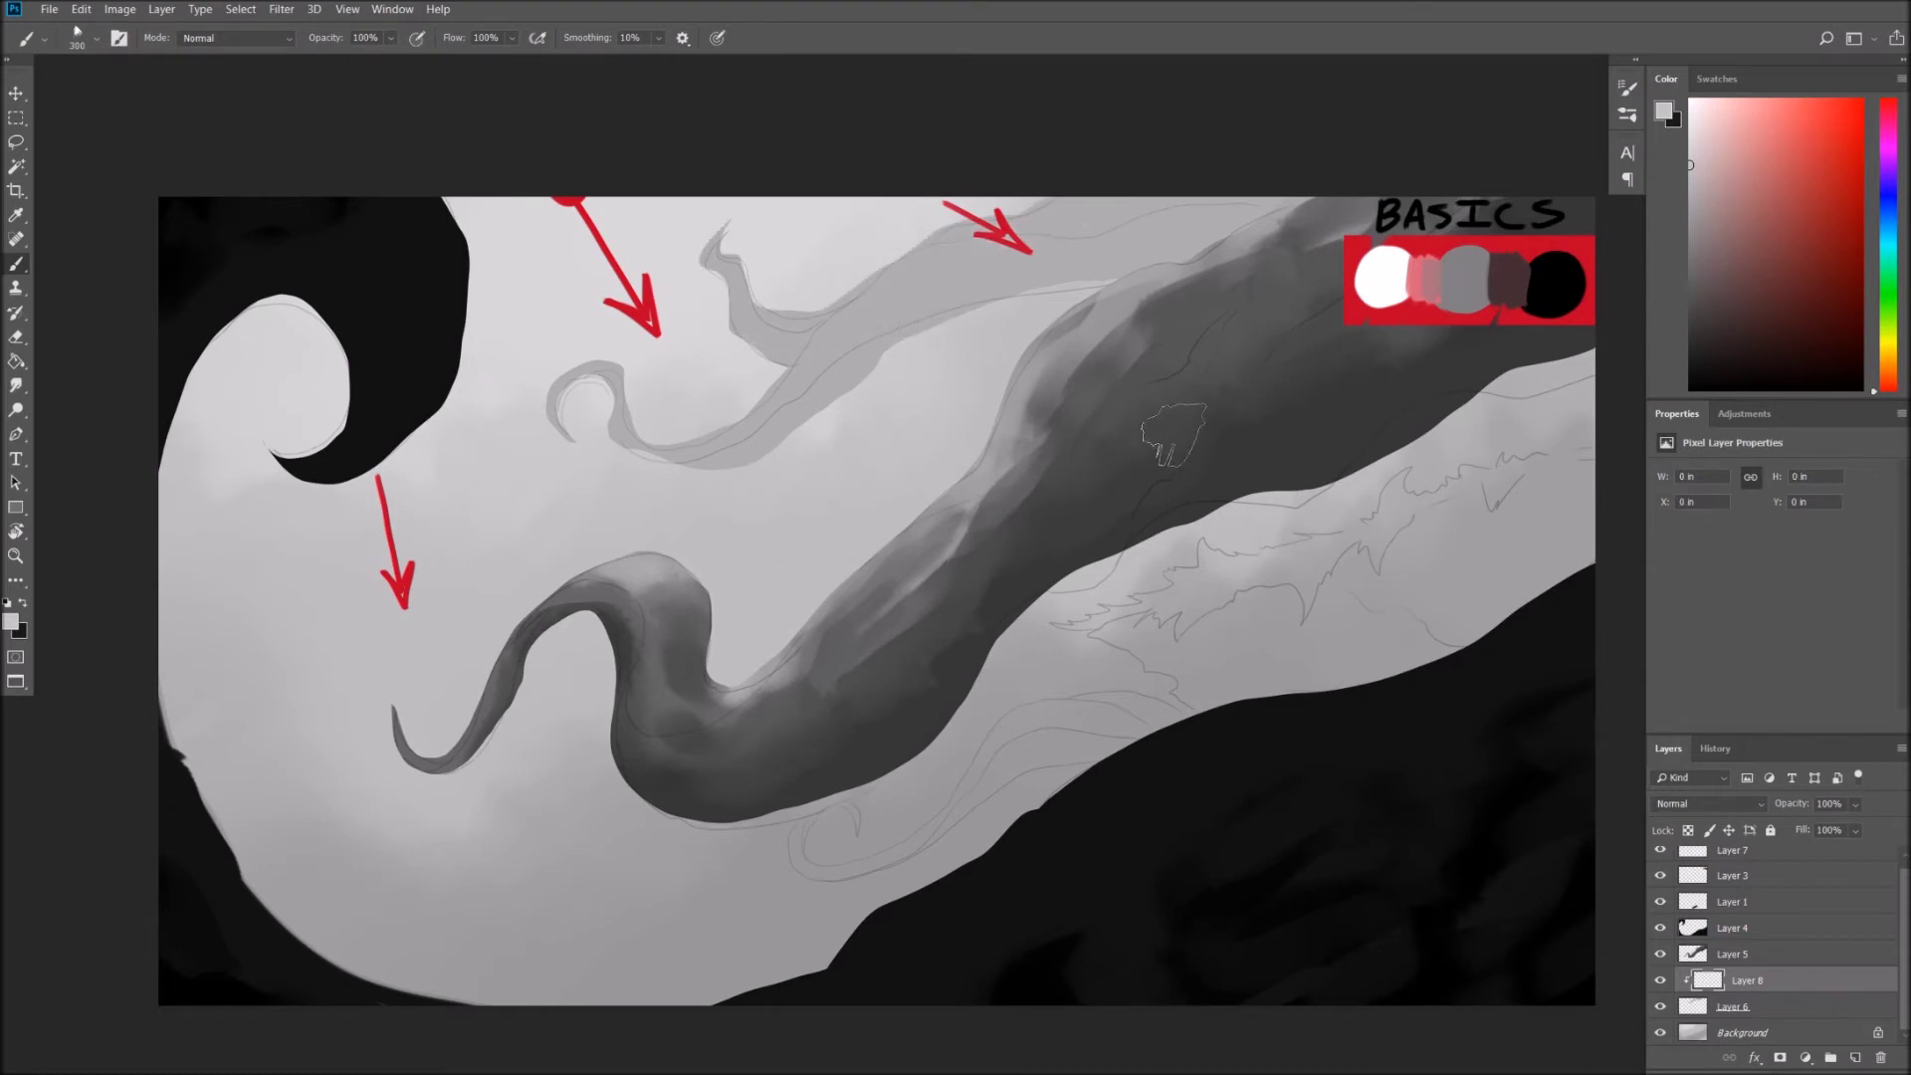
pyautogui.moveTo(681, 251)
pyautogui.mouseDown()
pyautogui.moveTo(677, 273)
pyautogui.moveTo(689, 211)
pyautogui.moveTo(722, 227)
pyautogui.mouseUp()
pyautogui.moveTo(686, 288)
pyautogui.mouseDown()
pyautogui.moveTo(702, 244)
pyautogui.moveTo(728, 239)
pyautogui.mouseUp()
# Brush white highlights along the ribbon's top edge with a slightly larger brush.
pyautogui.press('[')
pyautogui.press('[')
pyautogui.press(']')
pyautogui.moveTo(756, 283)
pyautogui.mouseDown()
pyautogui.moveTo(806, 320)
pyautogui.moveTo(718, 227)
pyautogui.moveTo(796, 324)
pyautogui.moveTo(995, 200)
pyautogui.mouseUp()
pyautogui.press(']')
pyautogui.moveTo(866, 284); pyautogui.dragTo(1104, 177)
pyautogui.press(']')
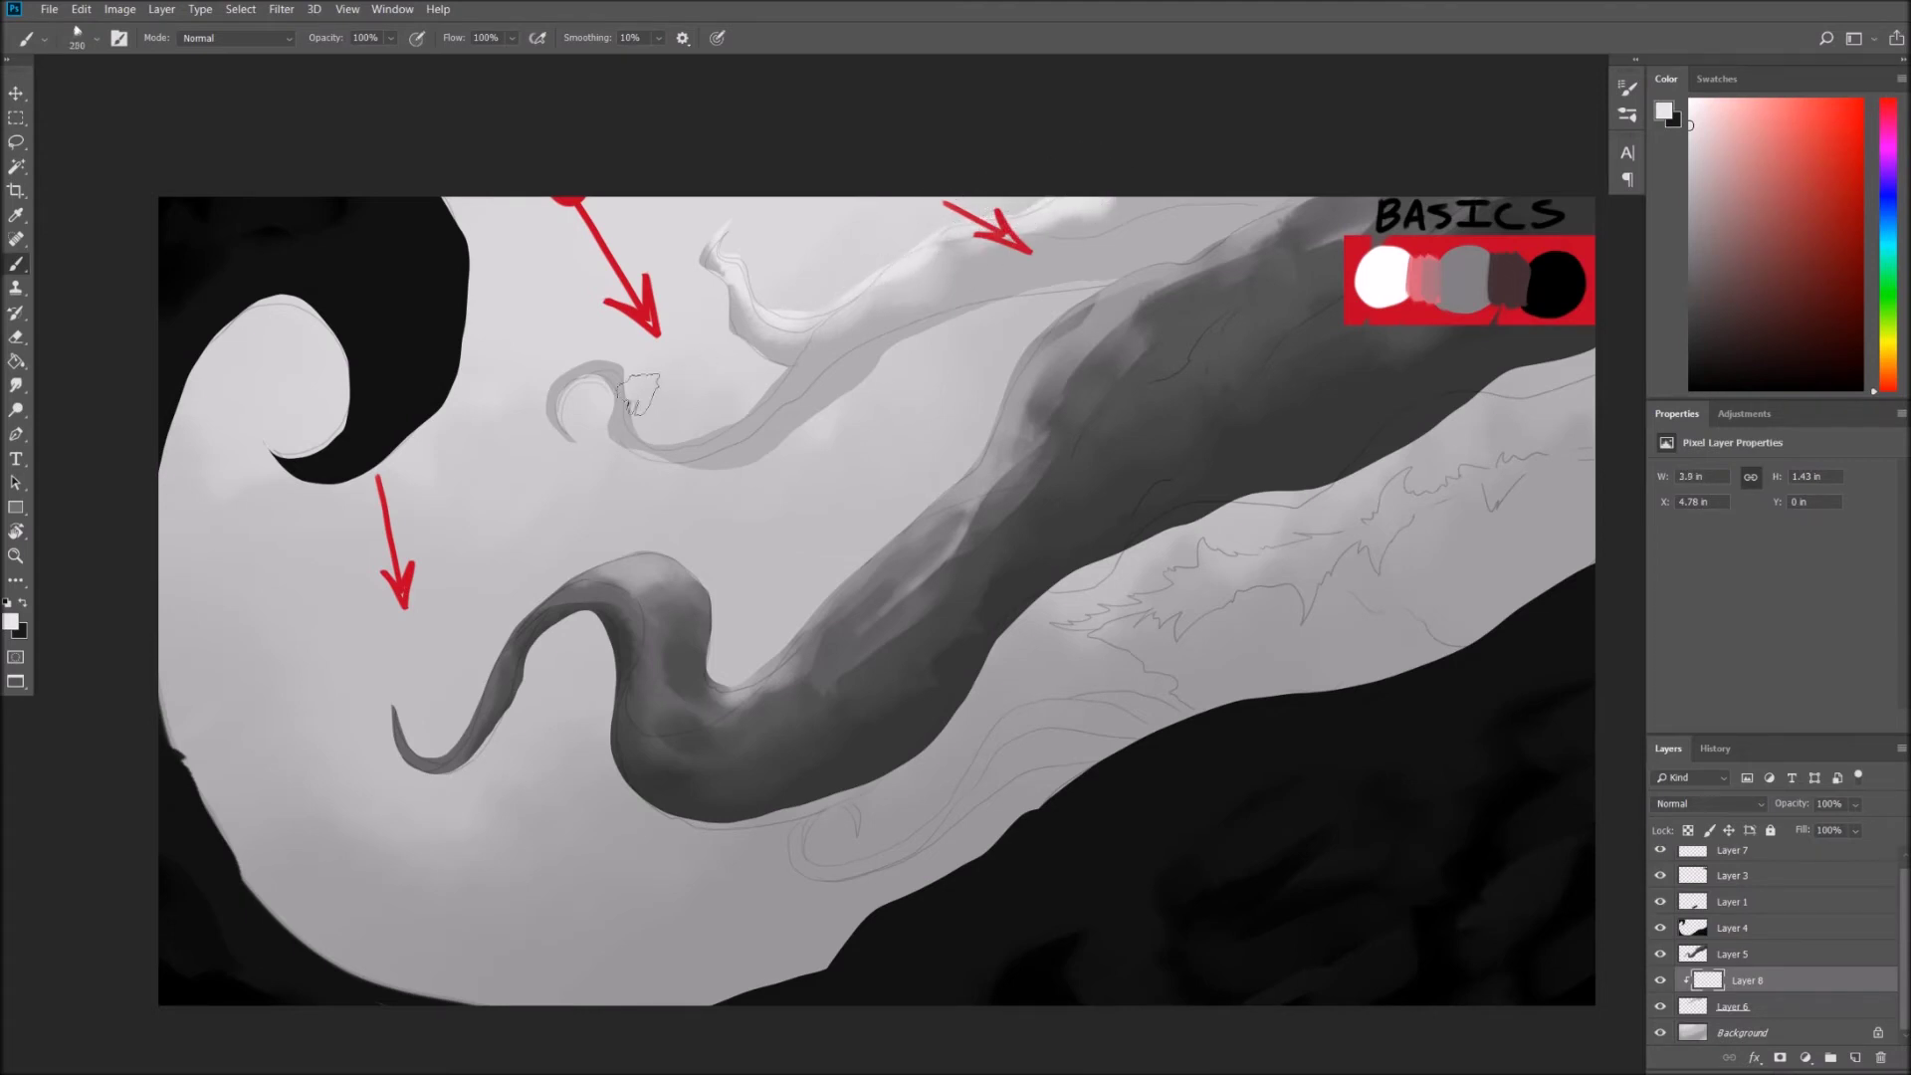
# Paint pale highlights on the ribbon's edges and curl top with sampled near-whites, then toggle Layer 8 to compare.
pyautogui.press('[')
pyautogui.press('[')
pyautogui.press('[')
pyautogui.moveTo(654, 423)
pyautogui.mouseDown()
pyautogui.moveTo(701, 433)
pyautogui.moveTo(786, 384)
pyautogui.moveTo(904, 291)
pyautogui.moveTo(866, 278)
pyautogui.mouseUp()
pyautogui.moveTo(966, 224)
pyautogui.mouseDown()
pyautogui.moveTo(866, 308)
pyautogui.moveTo(811, 324)
pyautogui.mouseUp()
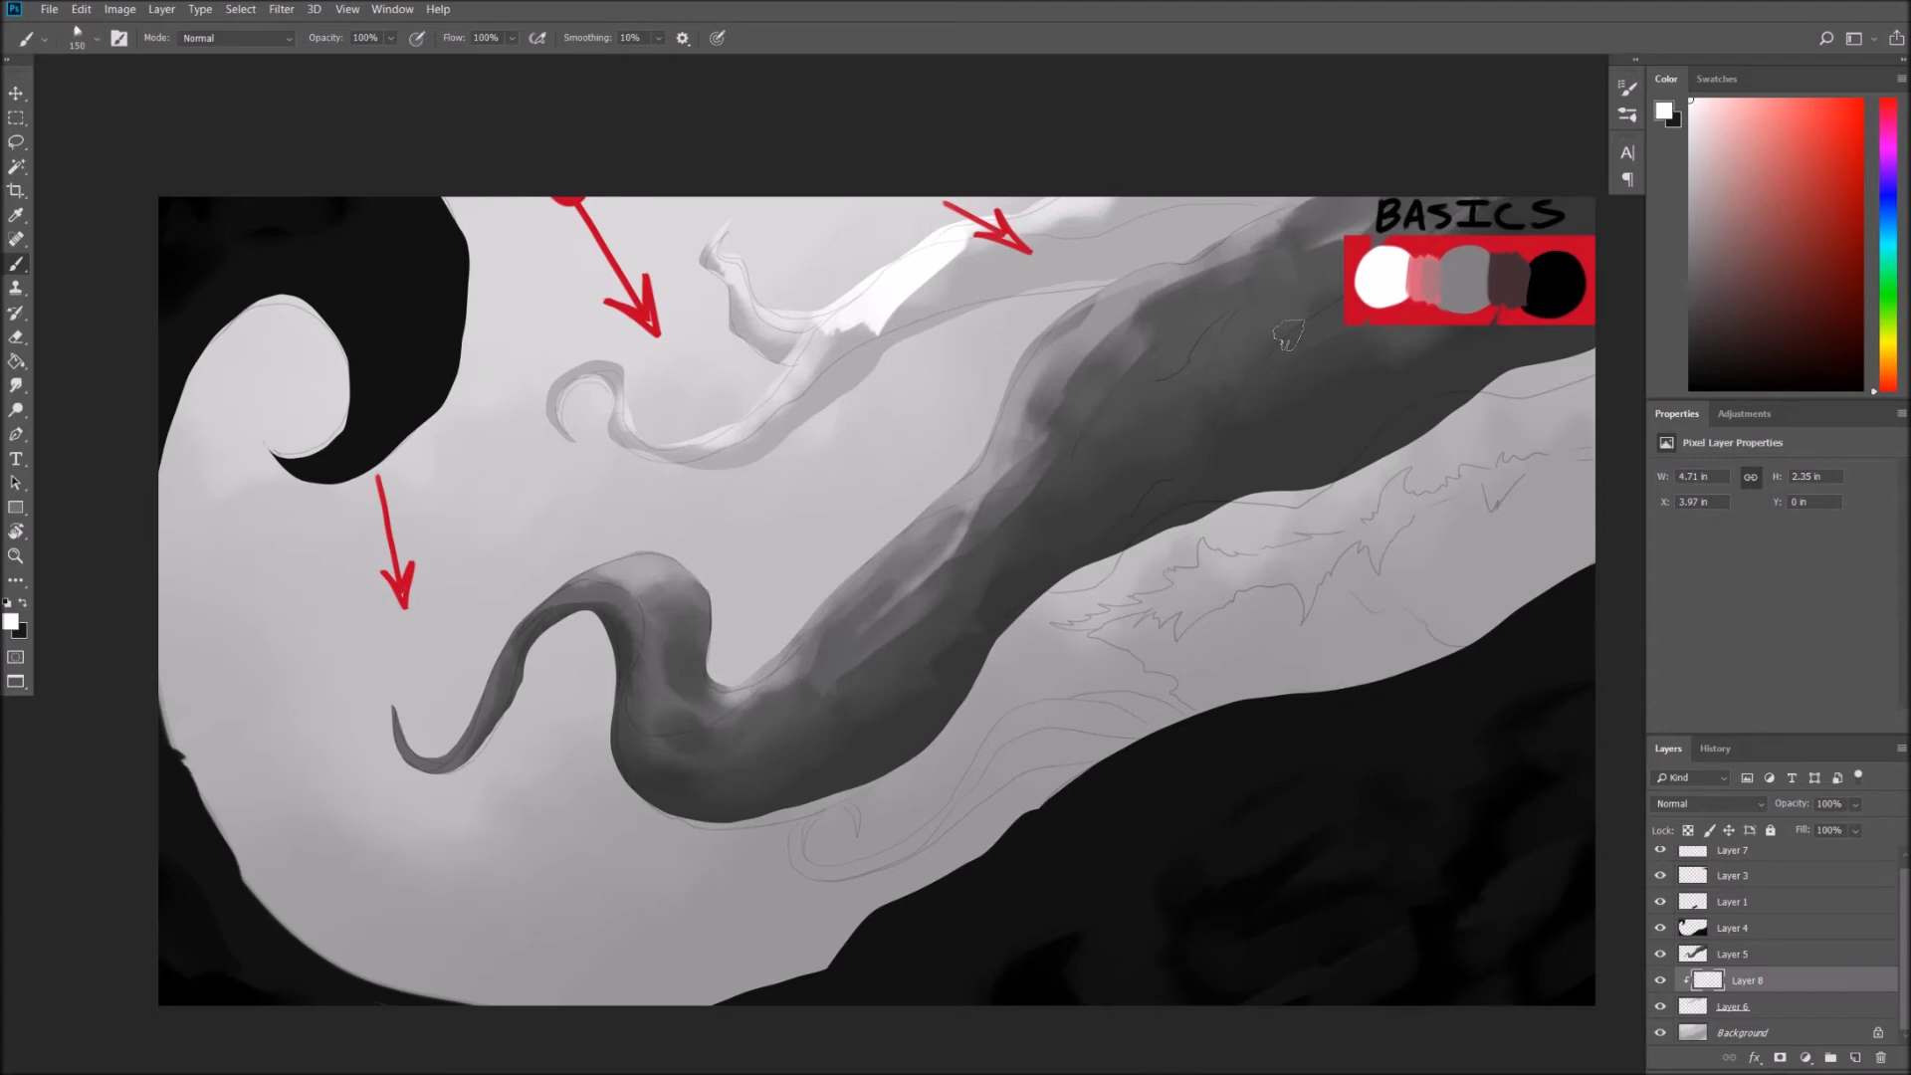
pyautogui.hotkey('ctrl', 'z')
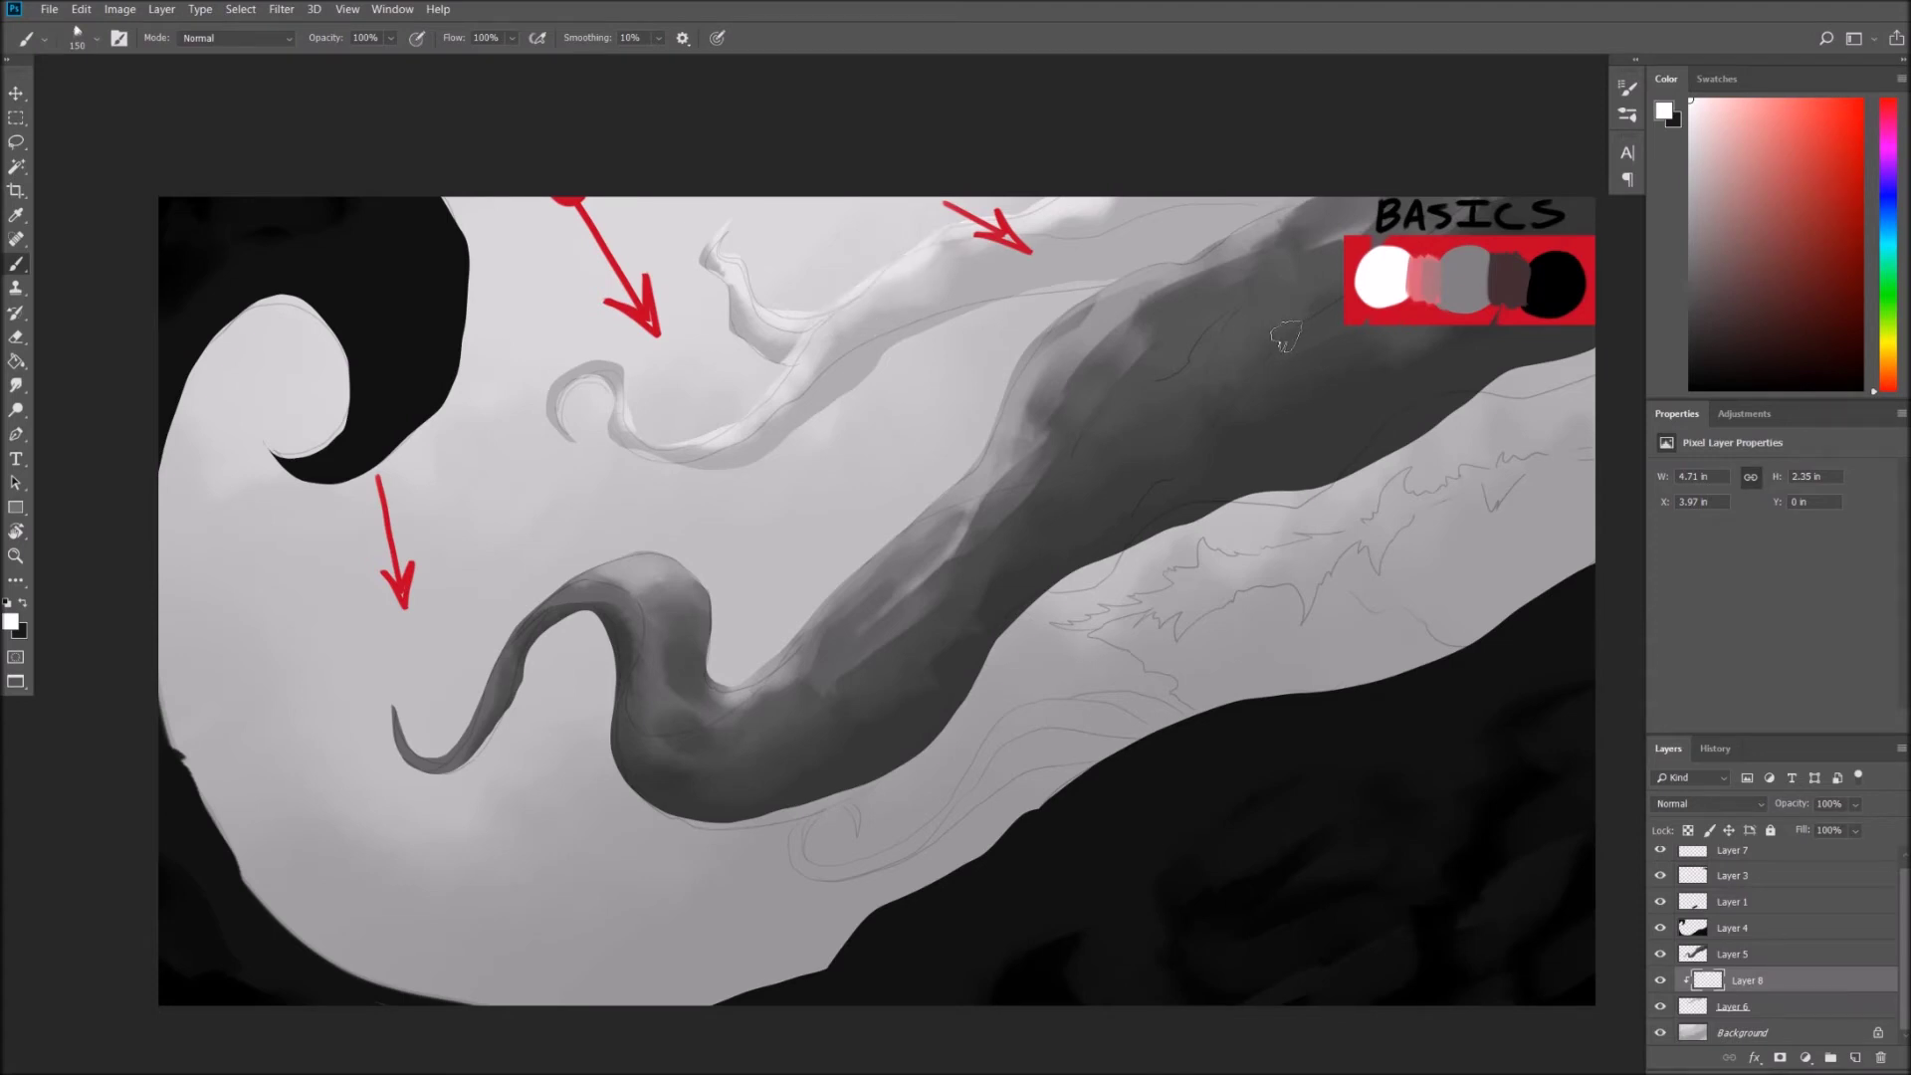
pyautogui.keyDown('alt'); pyautogui.click(752, 283); pyautogui.keyUp('alt')
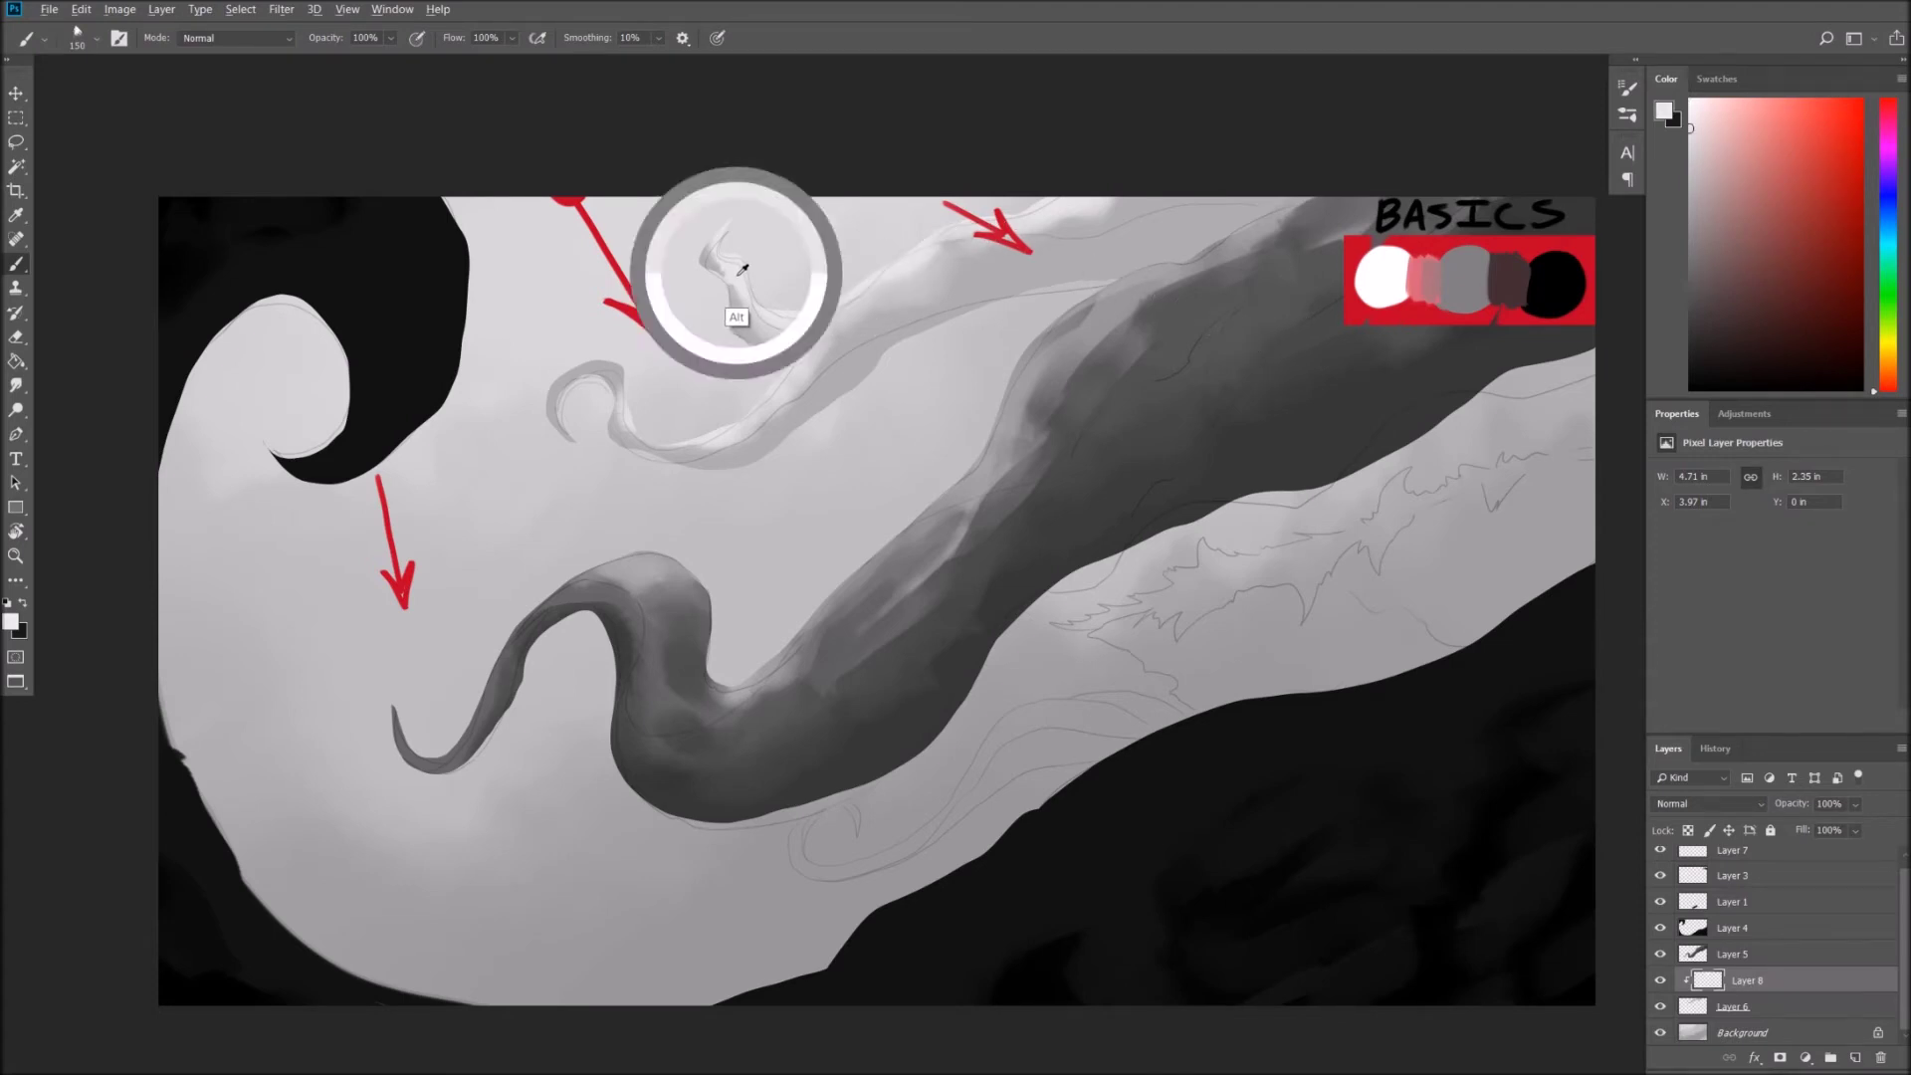
pyautogui.moveTo(654, 393)
pyautogui.mouseDown()
pyautogui.moveTo(597, 363)
pyautogui.moveTo(549, 373)
pyautogui.mouseUp()
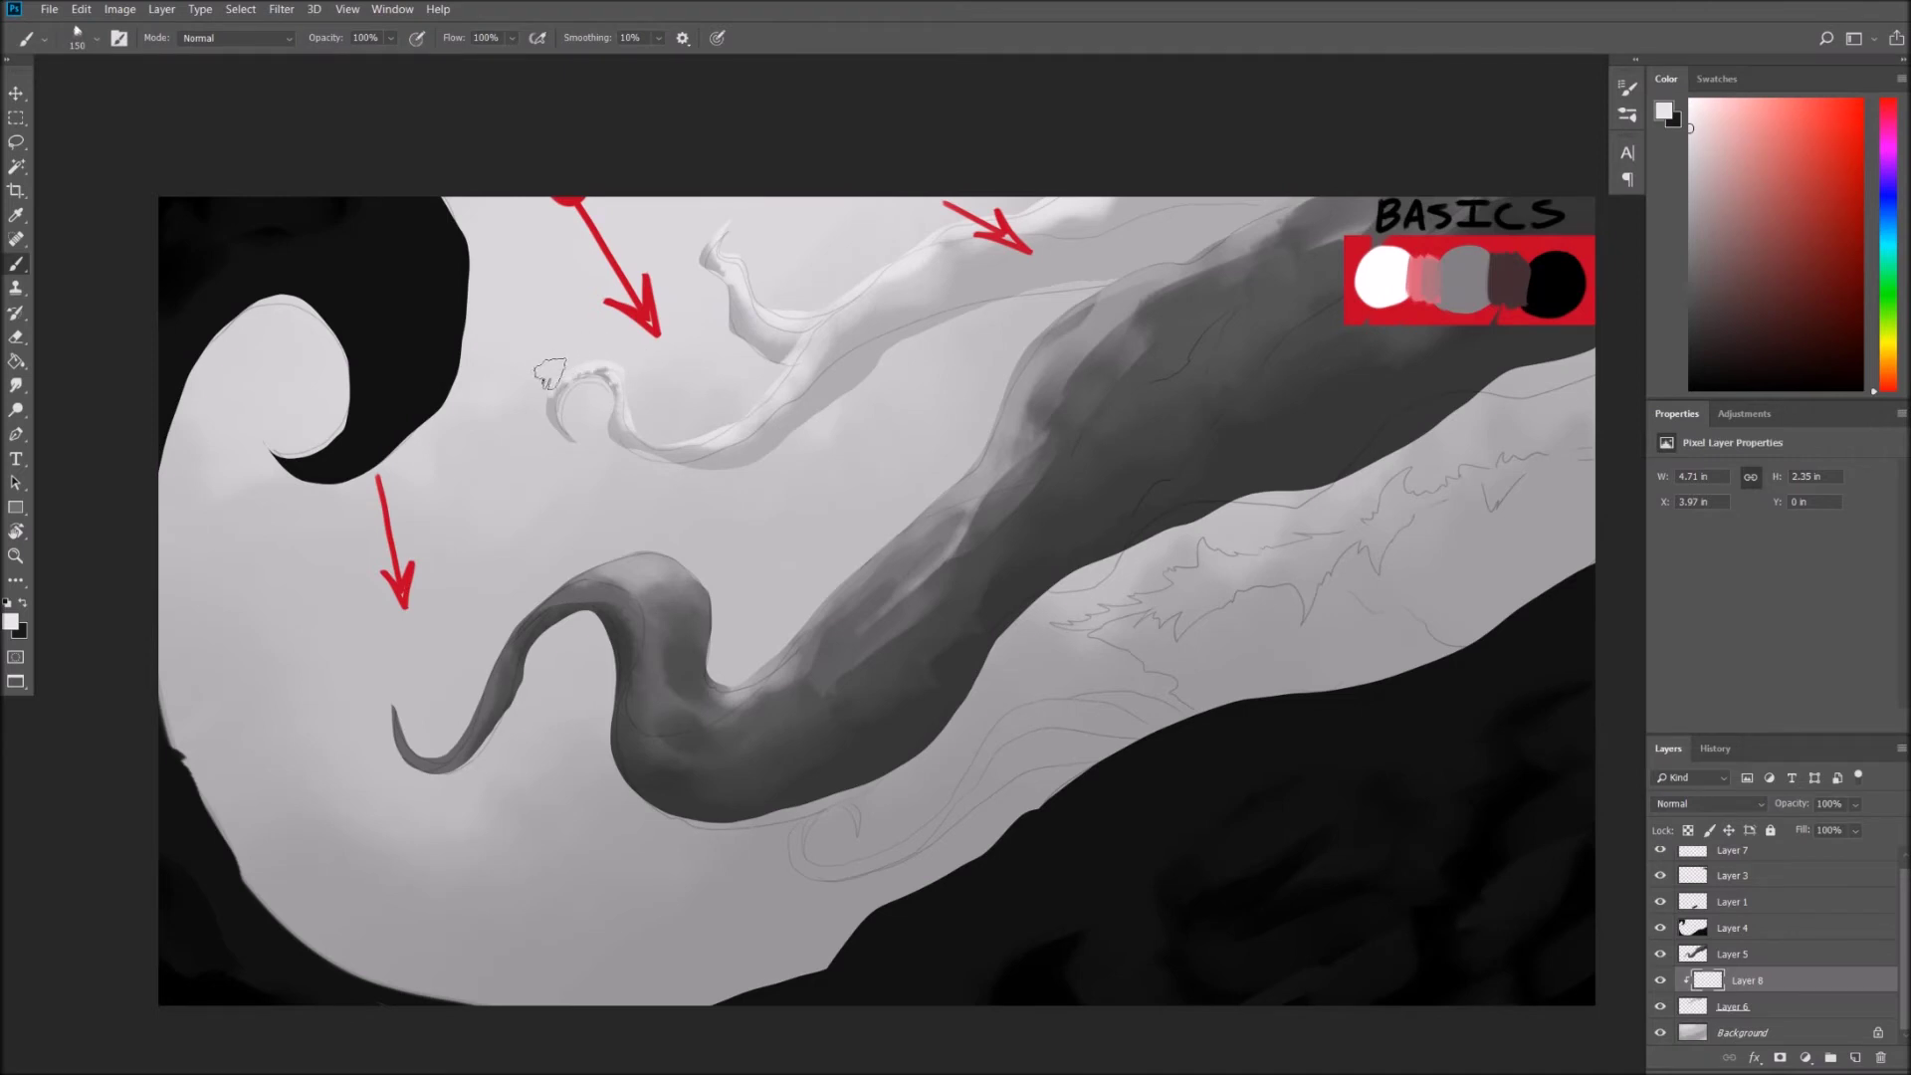
pyautogui.keyDown('alt'); pyautogui.click(692, 450); pyautogui.keyUp('alt')
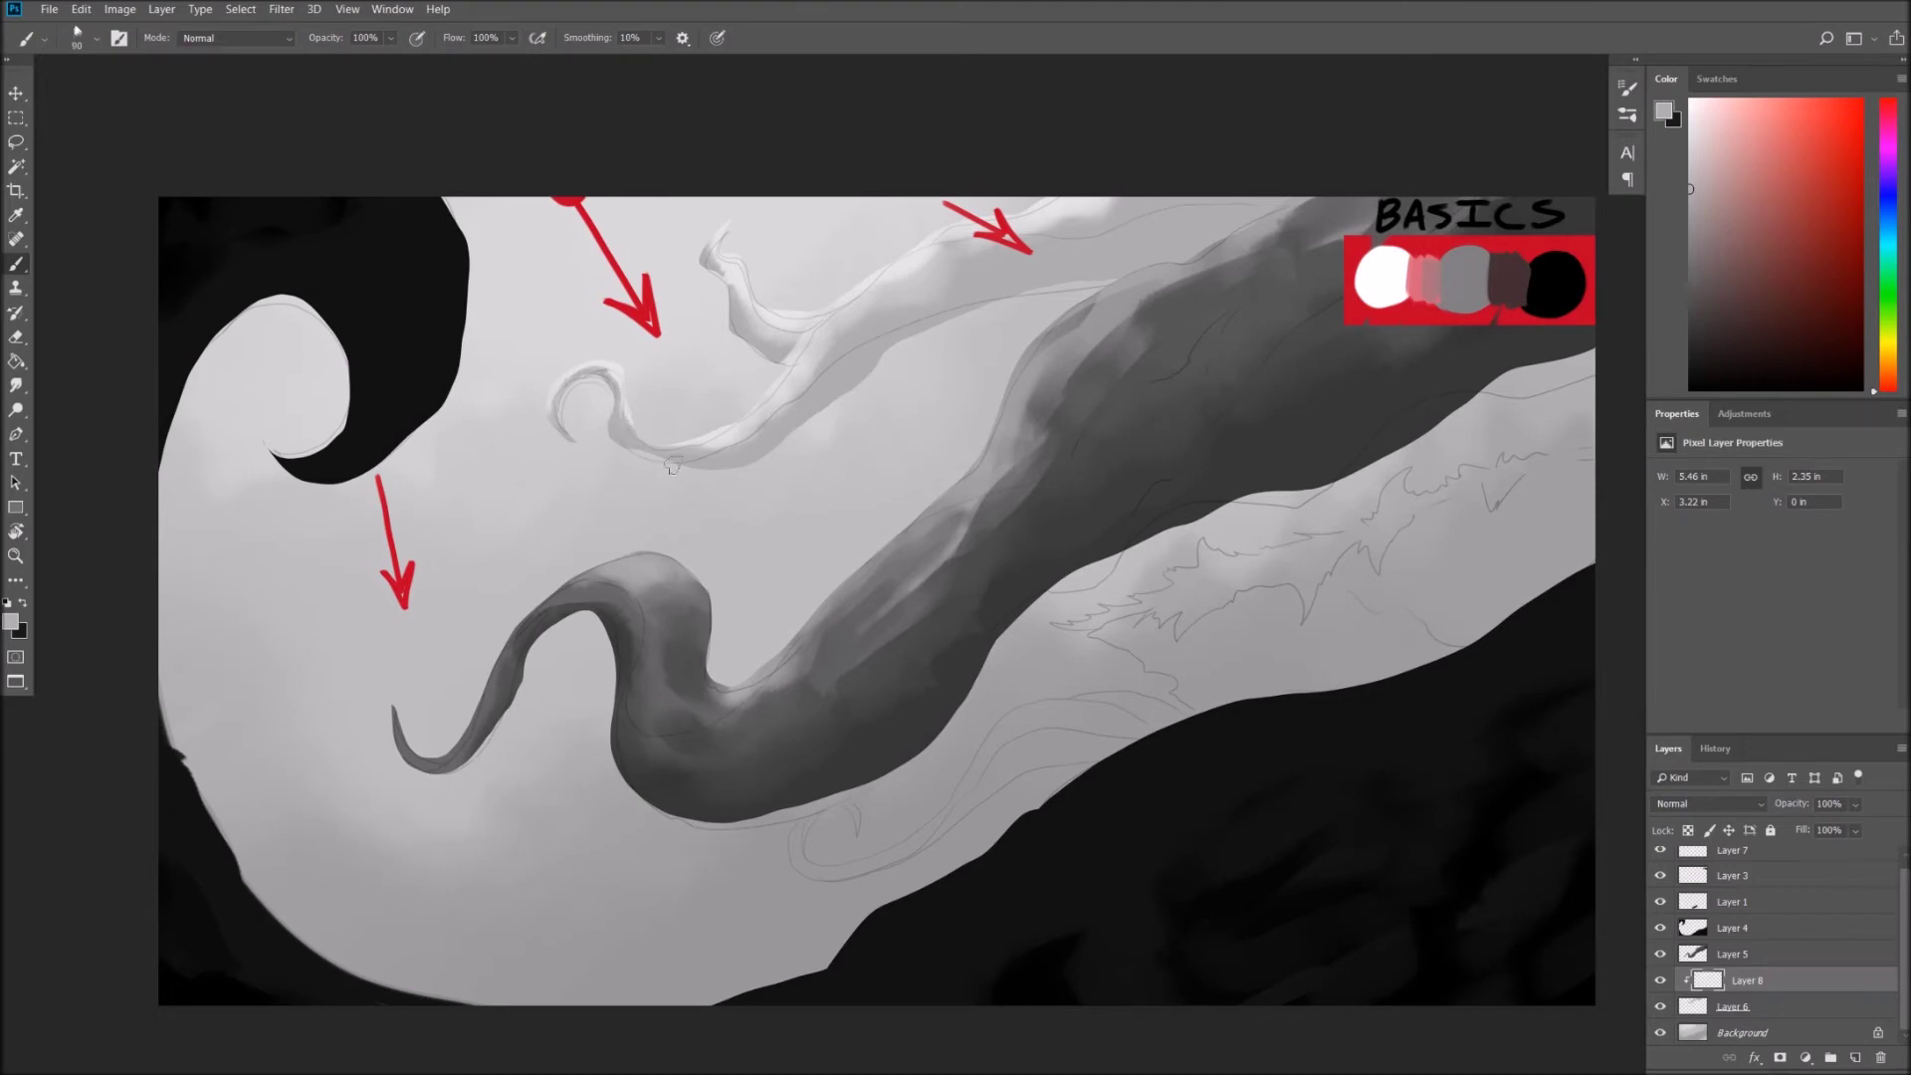
pyautogui.keyDown('alt'); pyautogui.click(811, 372); pyautogui.keyUp('alt')
pyautogui.moveTo(976, 244); pyautogui.dragTo(1017, 221)
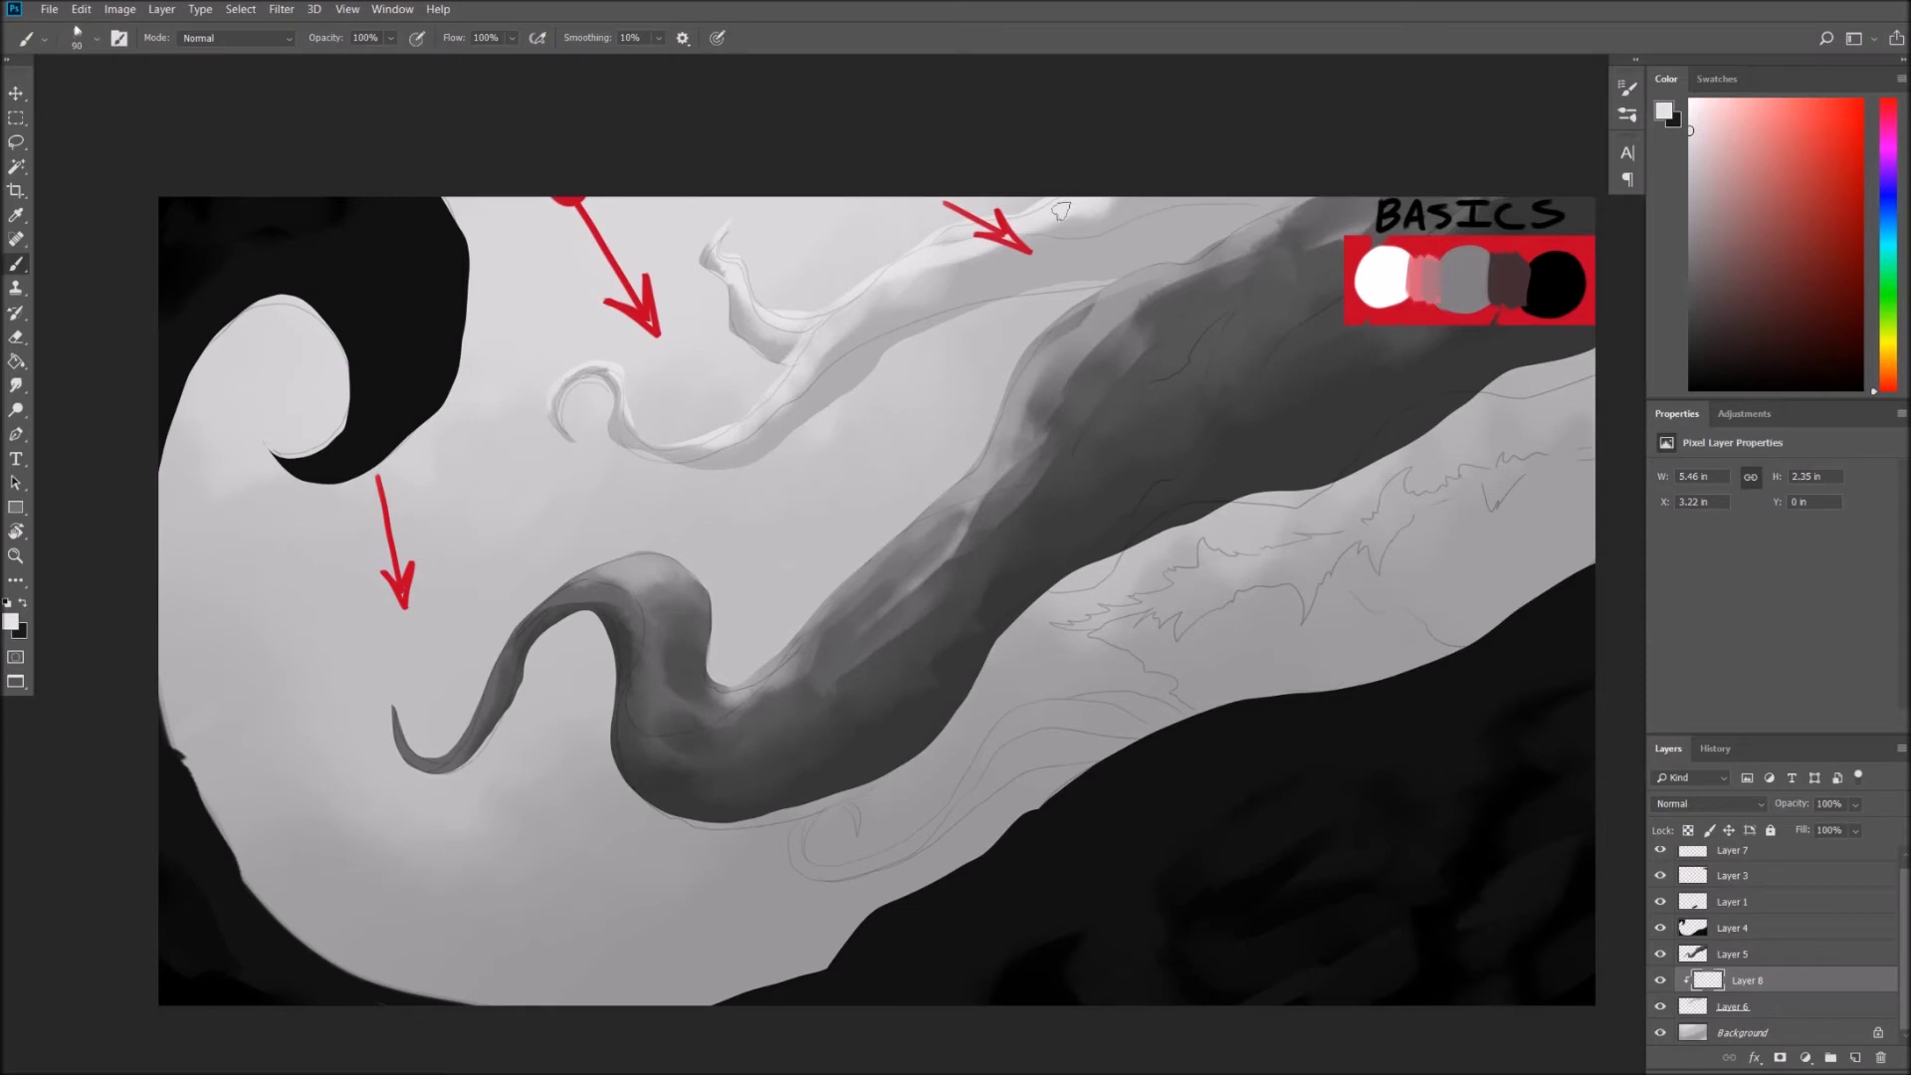
pyautogui.keyDown('alt'); pyautogui.click(741, 312); pyautogui.keyUp('alt')
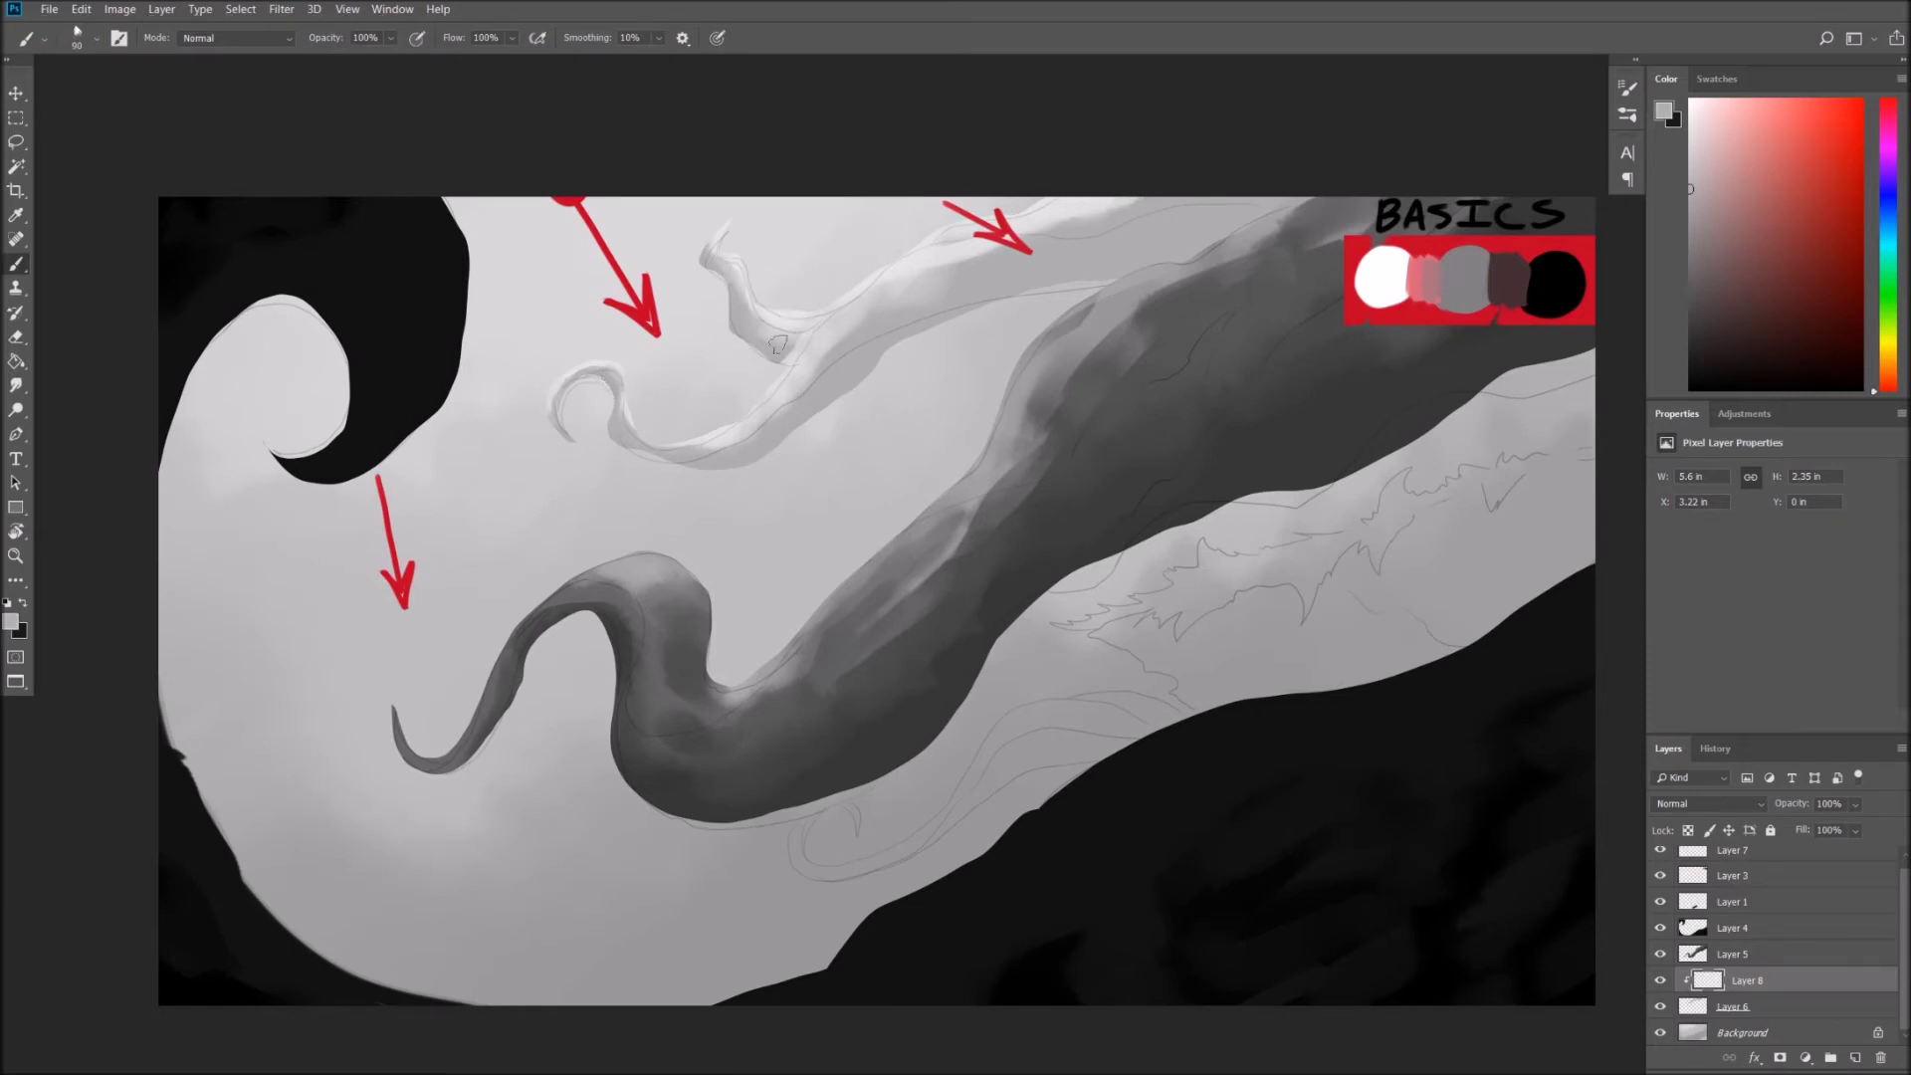
pyautogui.keyDown('alt'); pyautogui.click(793, 316); pyautogui.keyUp('alt')
pyautogui.click(1660, 981)
# Merge the highlight layer down into Layer 6 and add a new layer clipped to it.
pyautogui.rightClick(1749, 985)
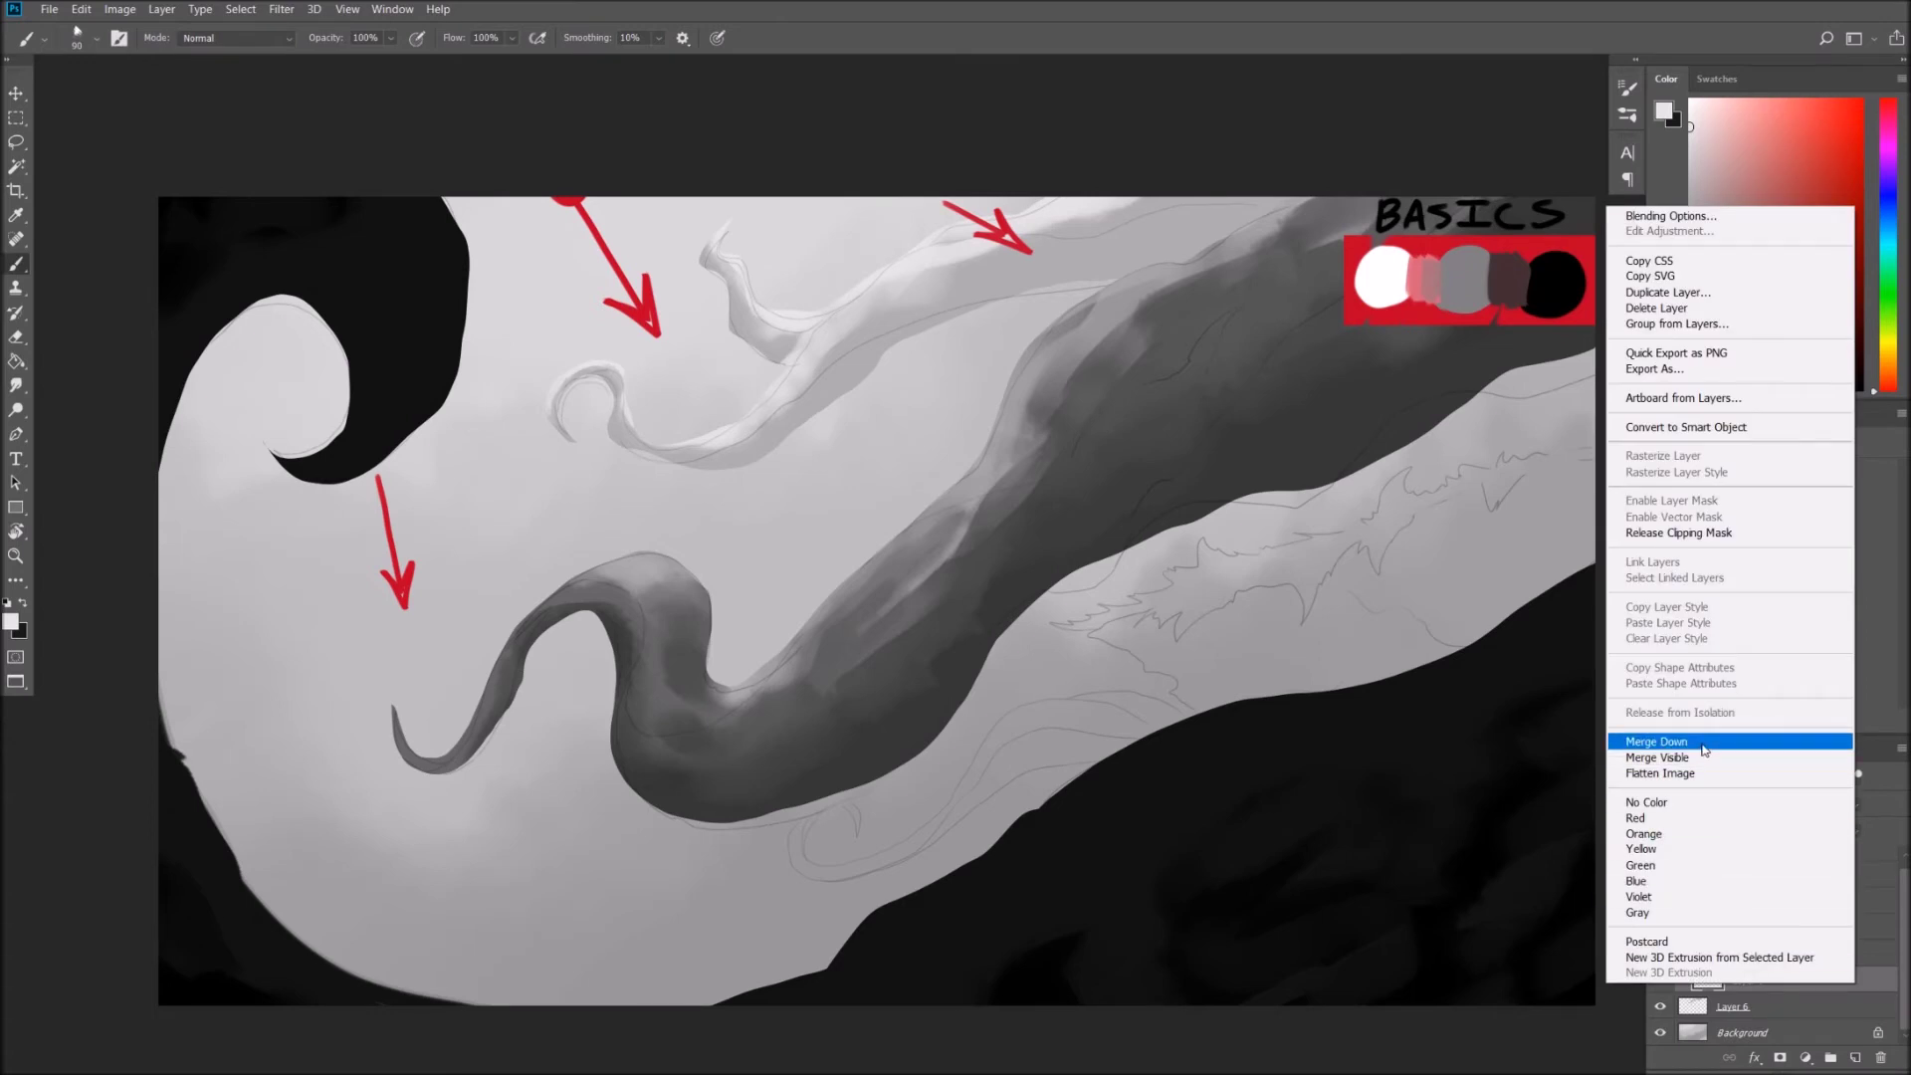
pyautogui.click(1704, 742)
pyautogui.moveTo(1187, 437); pyautogui.dragTo(1170, 470)
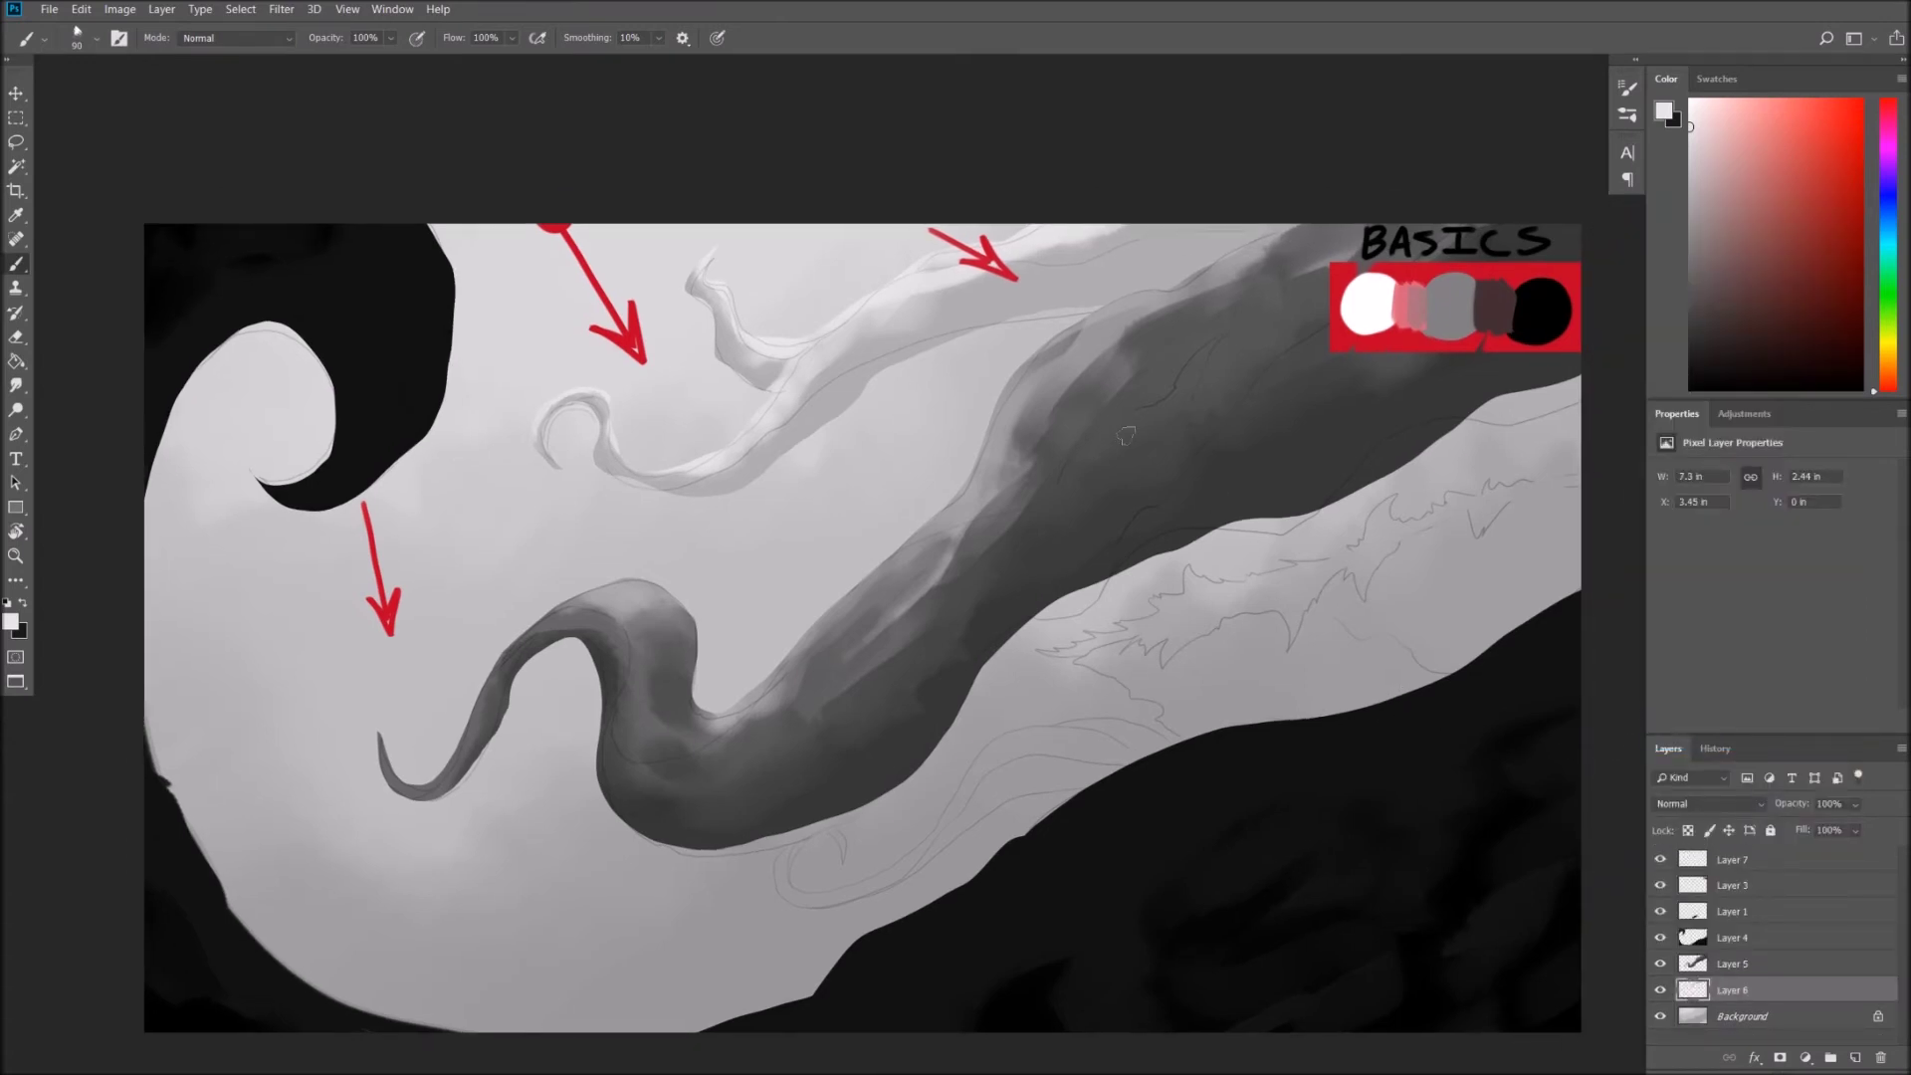
pyautogui.moveTo(993, 350); pyautogui.dragTo(977, 326)
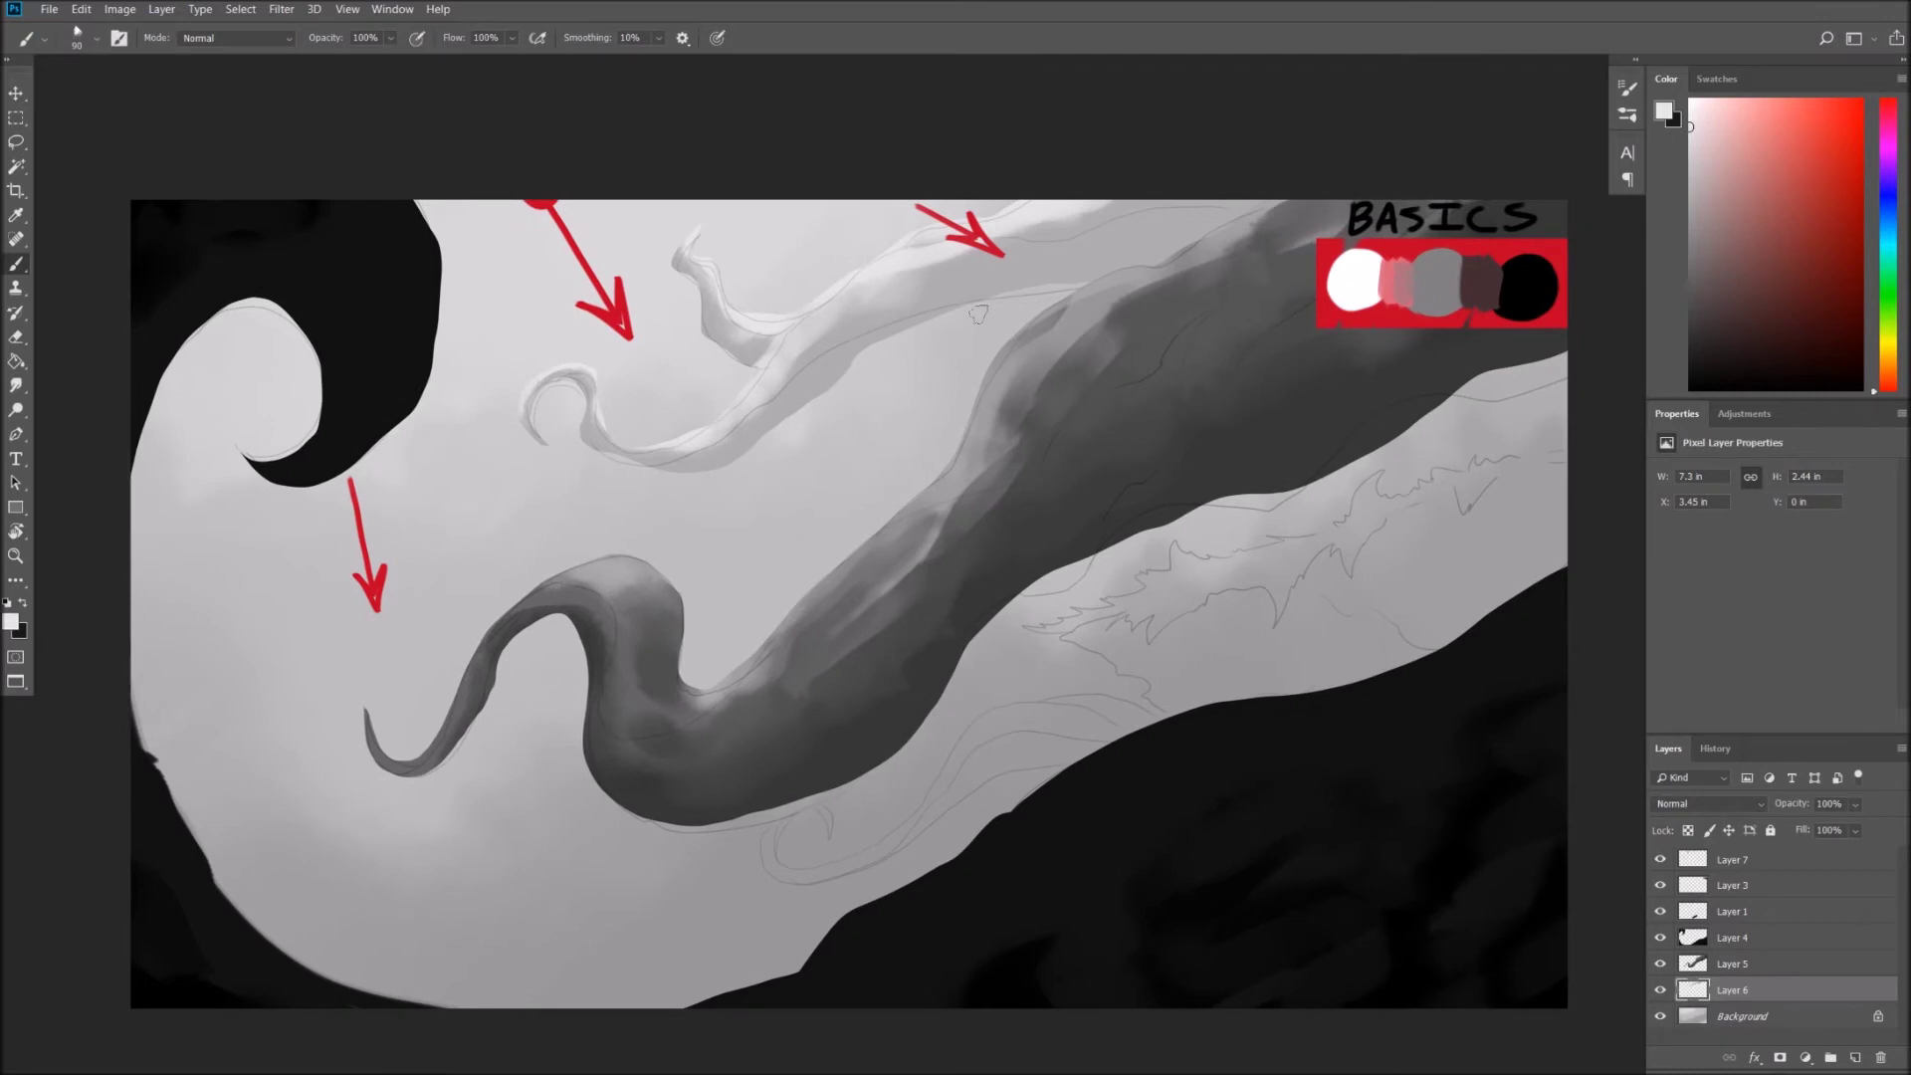
pyautogui.click(1855, 1057)
pyautogui.keyDown('alt'); pyautogui.click(1804, 1000); pyautogui.keyUp('alt')
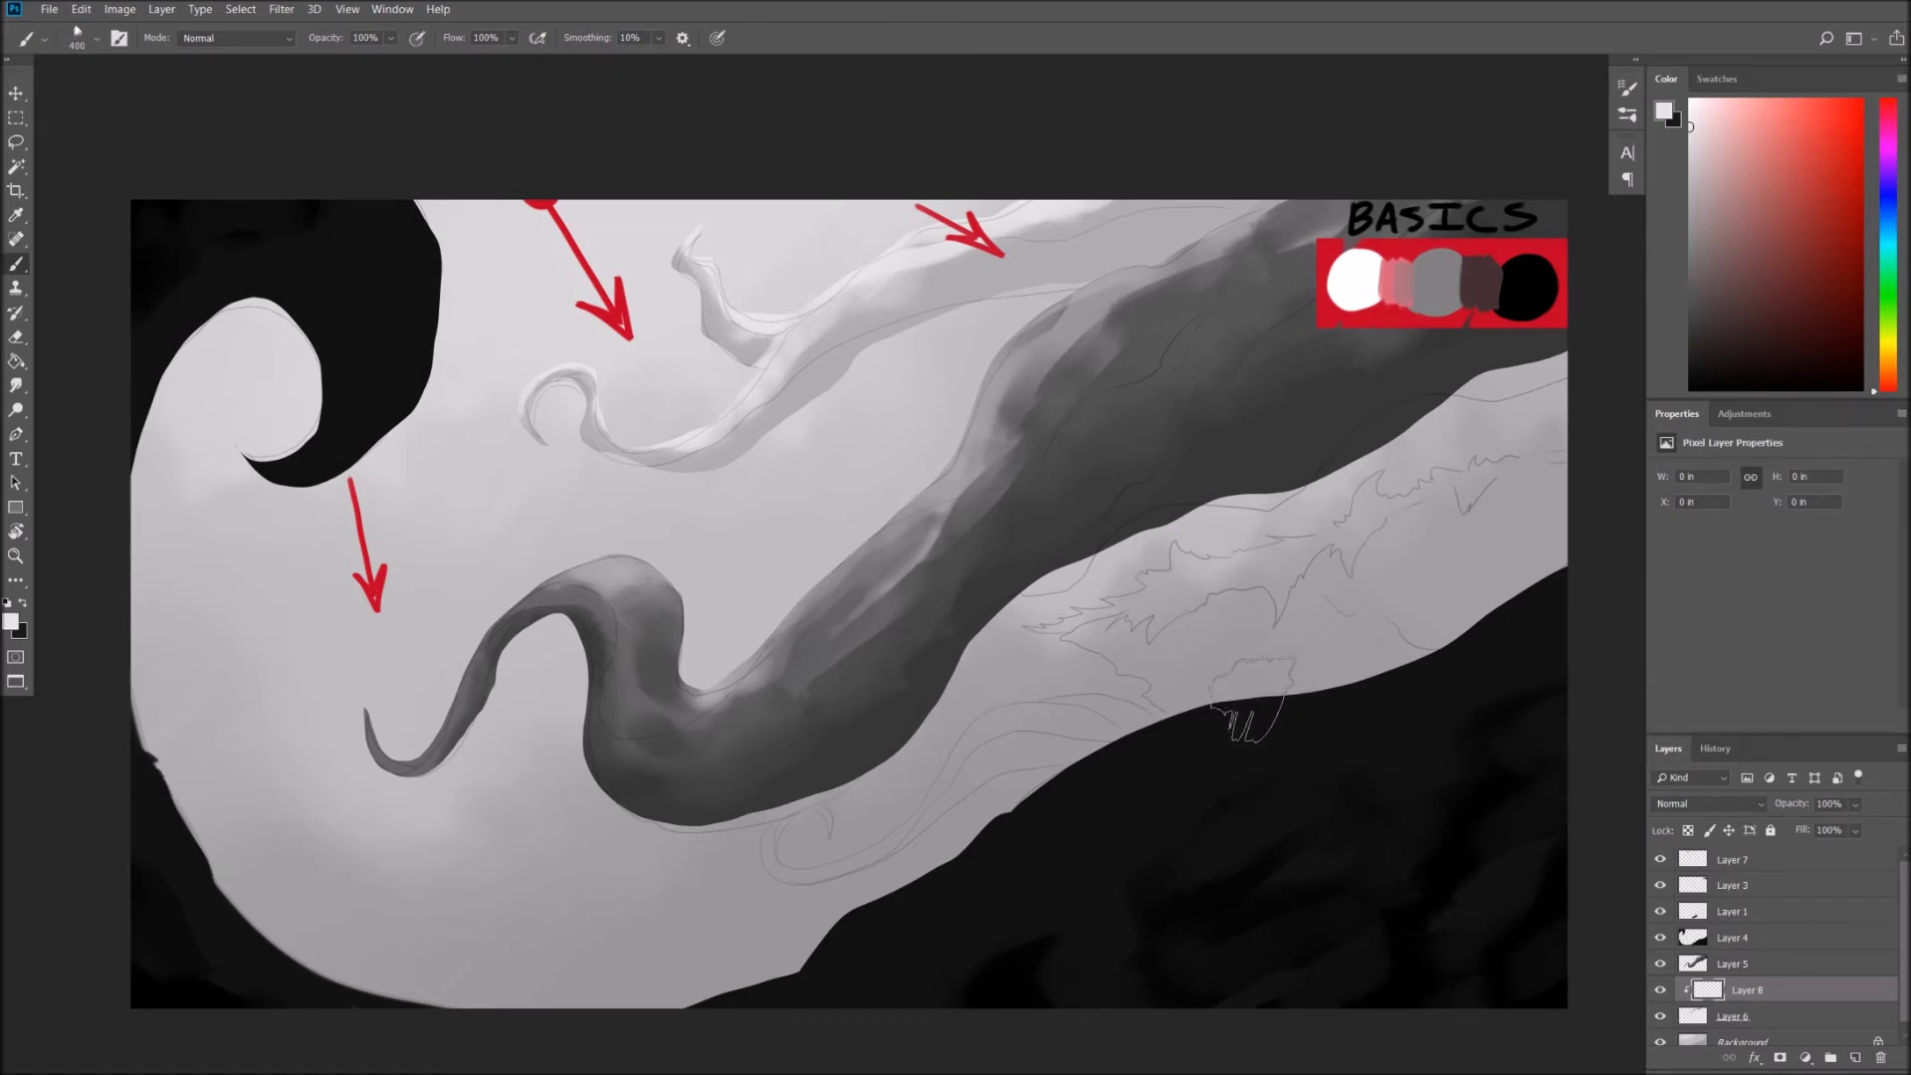
# Compare the branch with and without Layer 8, then merge Layer 8 down into Layer 6.
pyautogui.keyDown('alt'); pyautogui.click(981, 285); pyautogui.keyUp('alt')
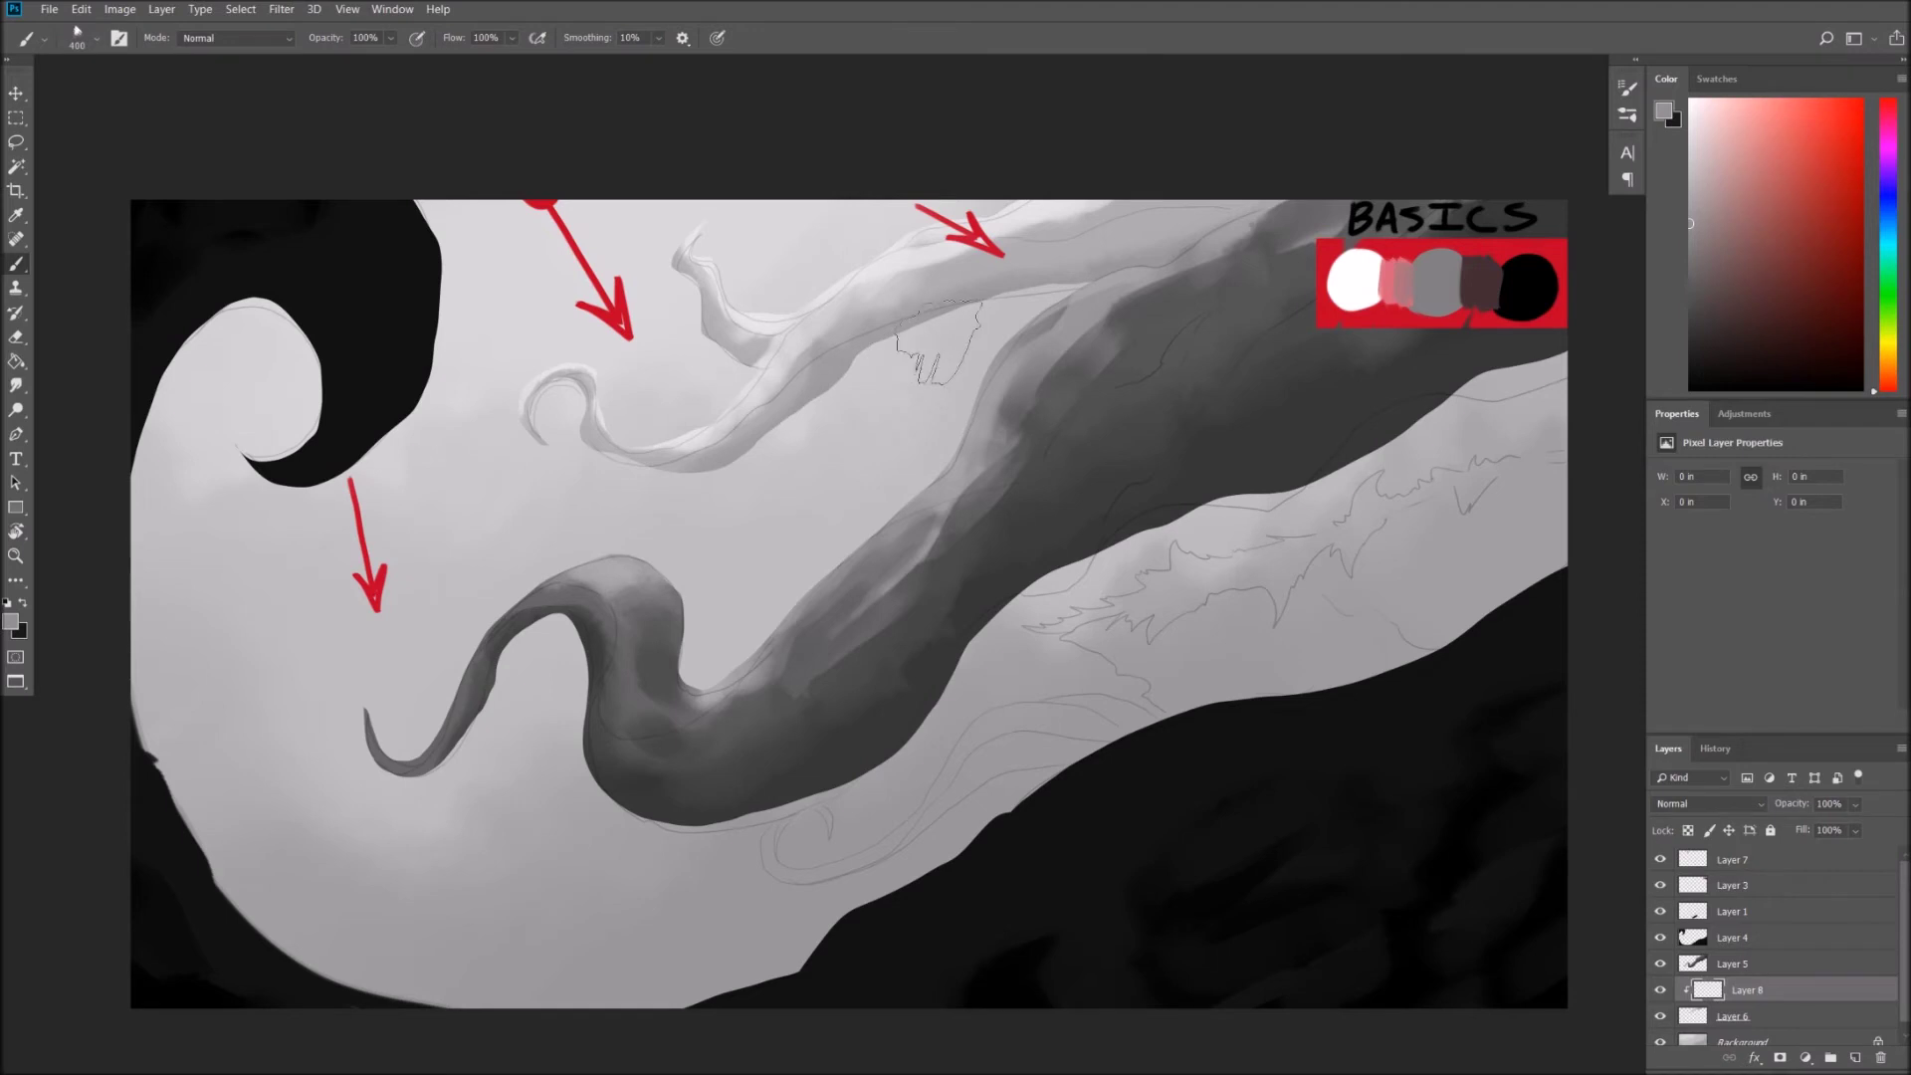
pyautogui.press('[')
pyautogui.press('[')
pyautogui.press('[')
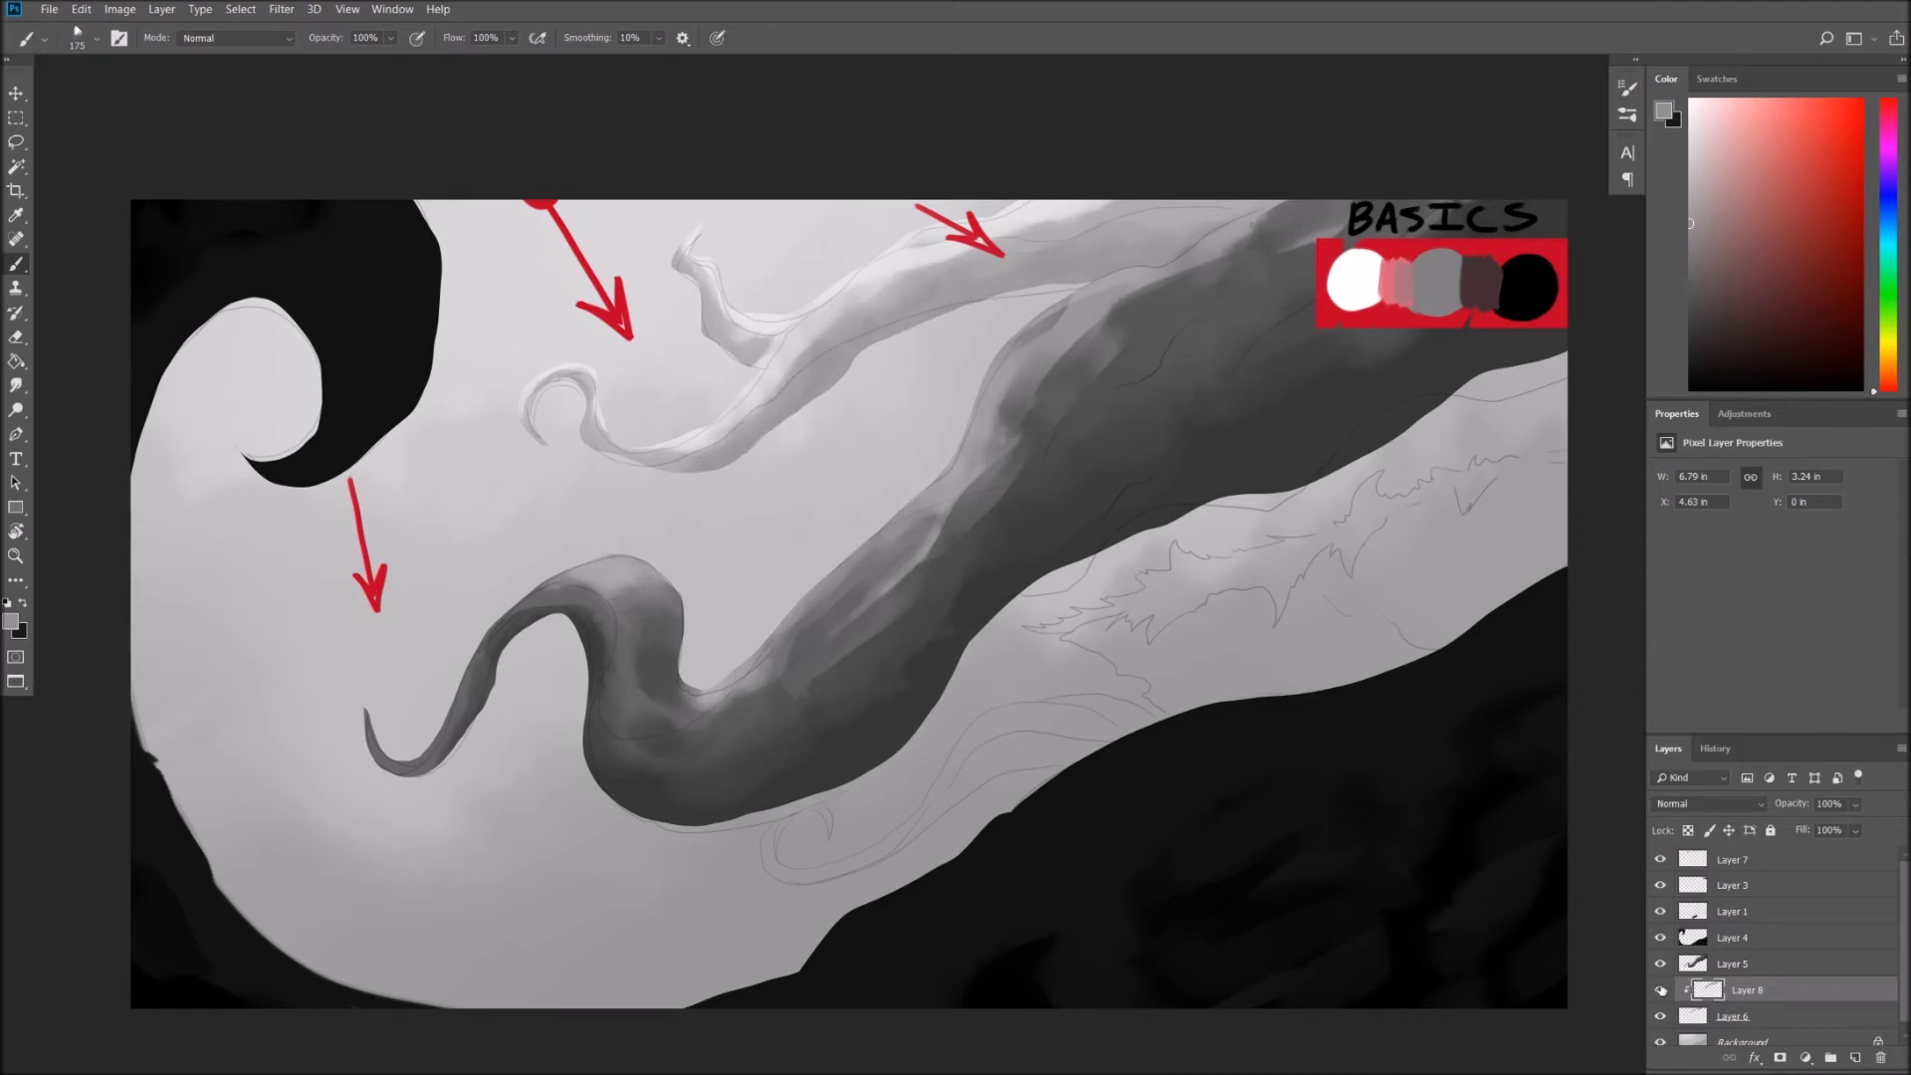
pyautogui.click(1660, 989)
pyautogui.click(1660, 989)
pyautogui.click(1660, 991)
pyautogui.rightClick(1754, 996)
pyautogui.click(1732, 755)
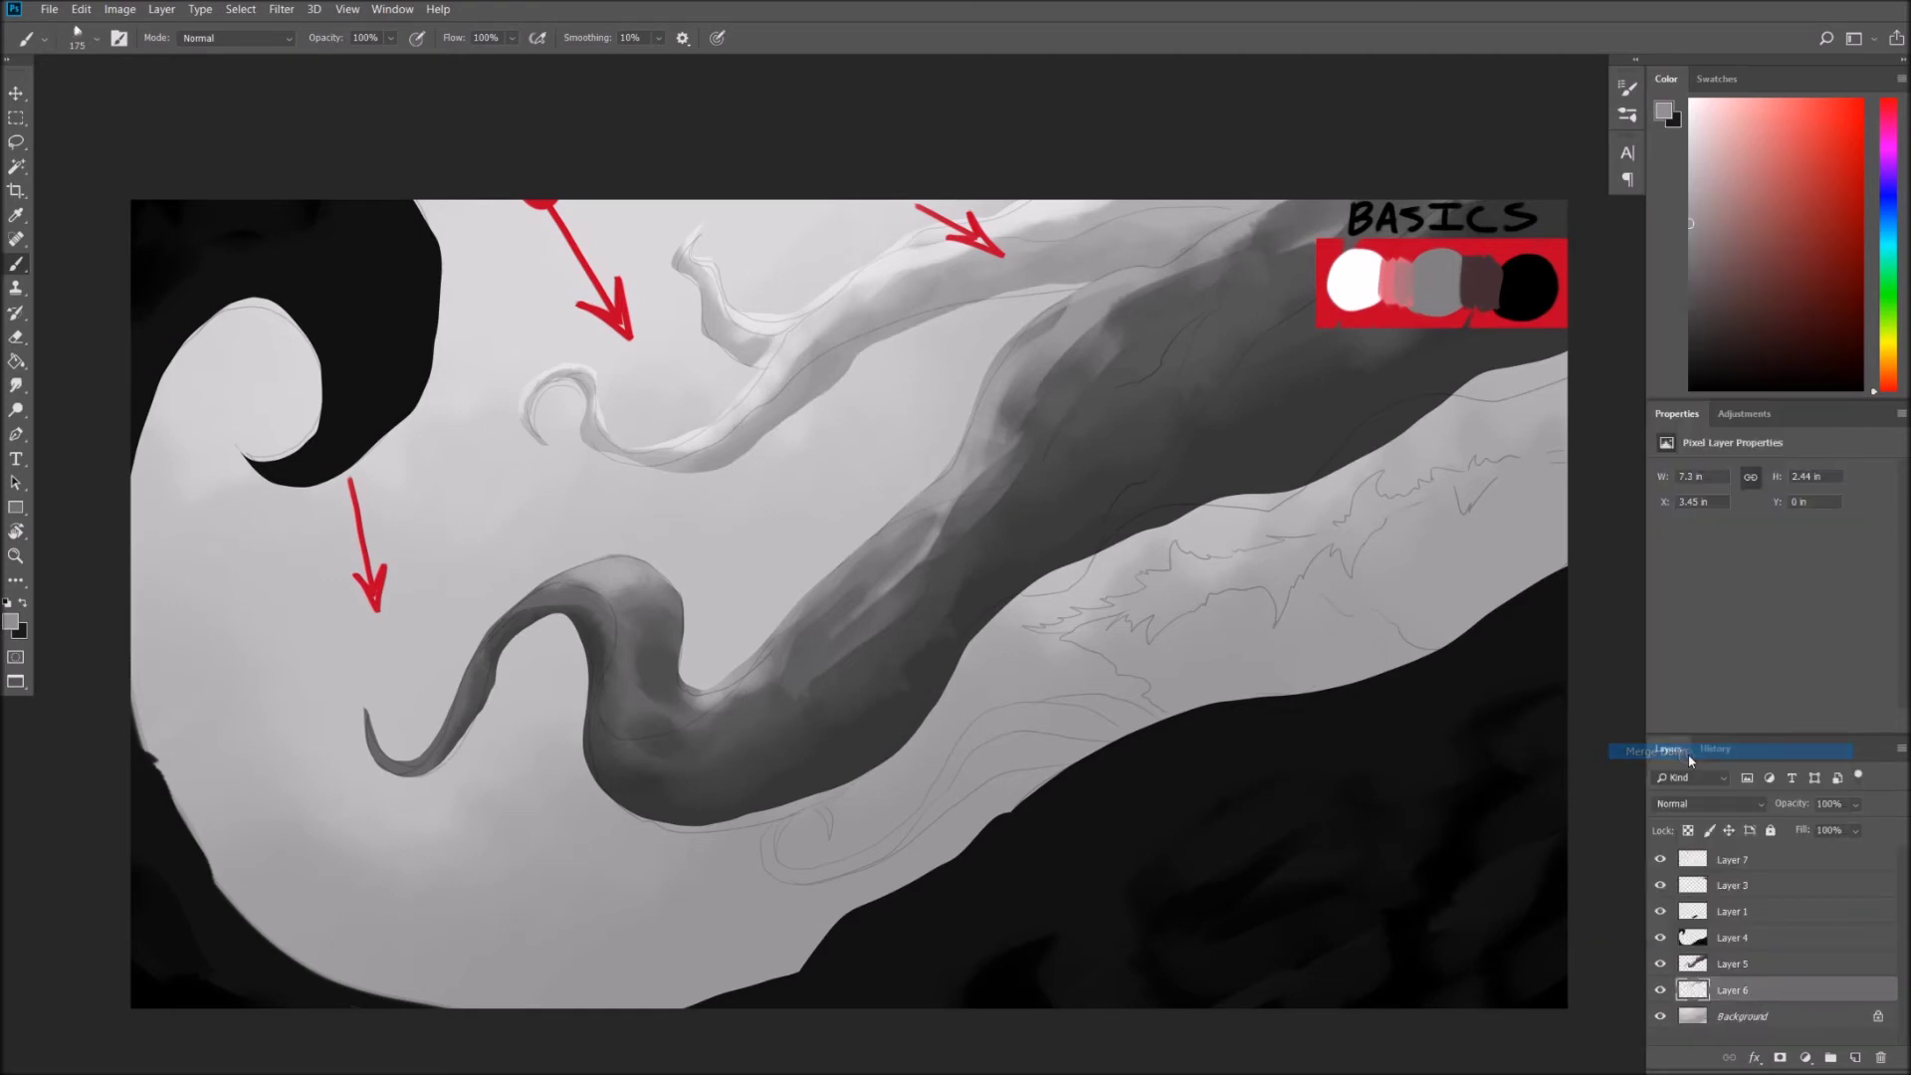
pyautogui.click(1854, 1059)
# Move the new layer below Layer 6 and paint light grey inside a lasso area beside the trunk.
pyautogui.press('l')
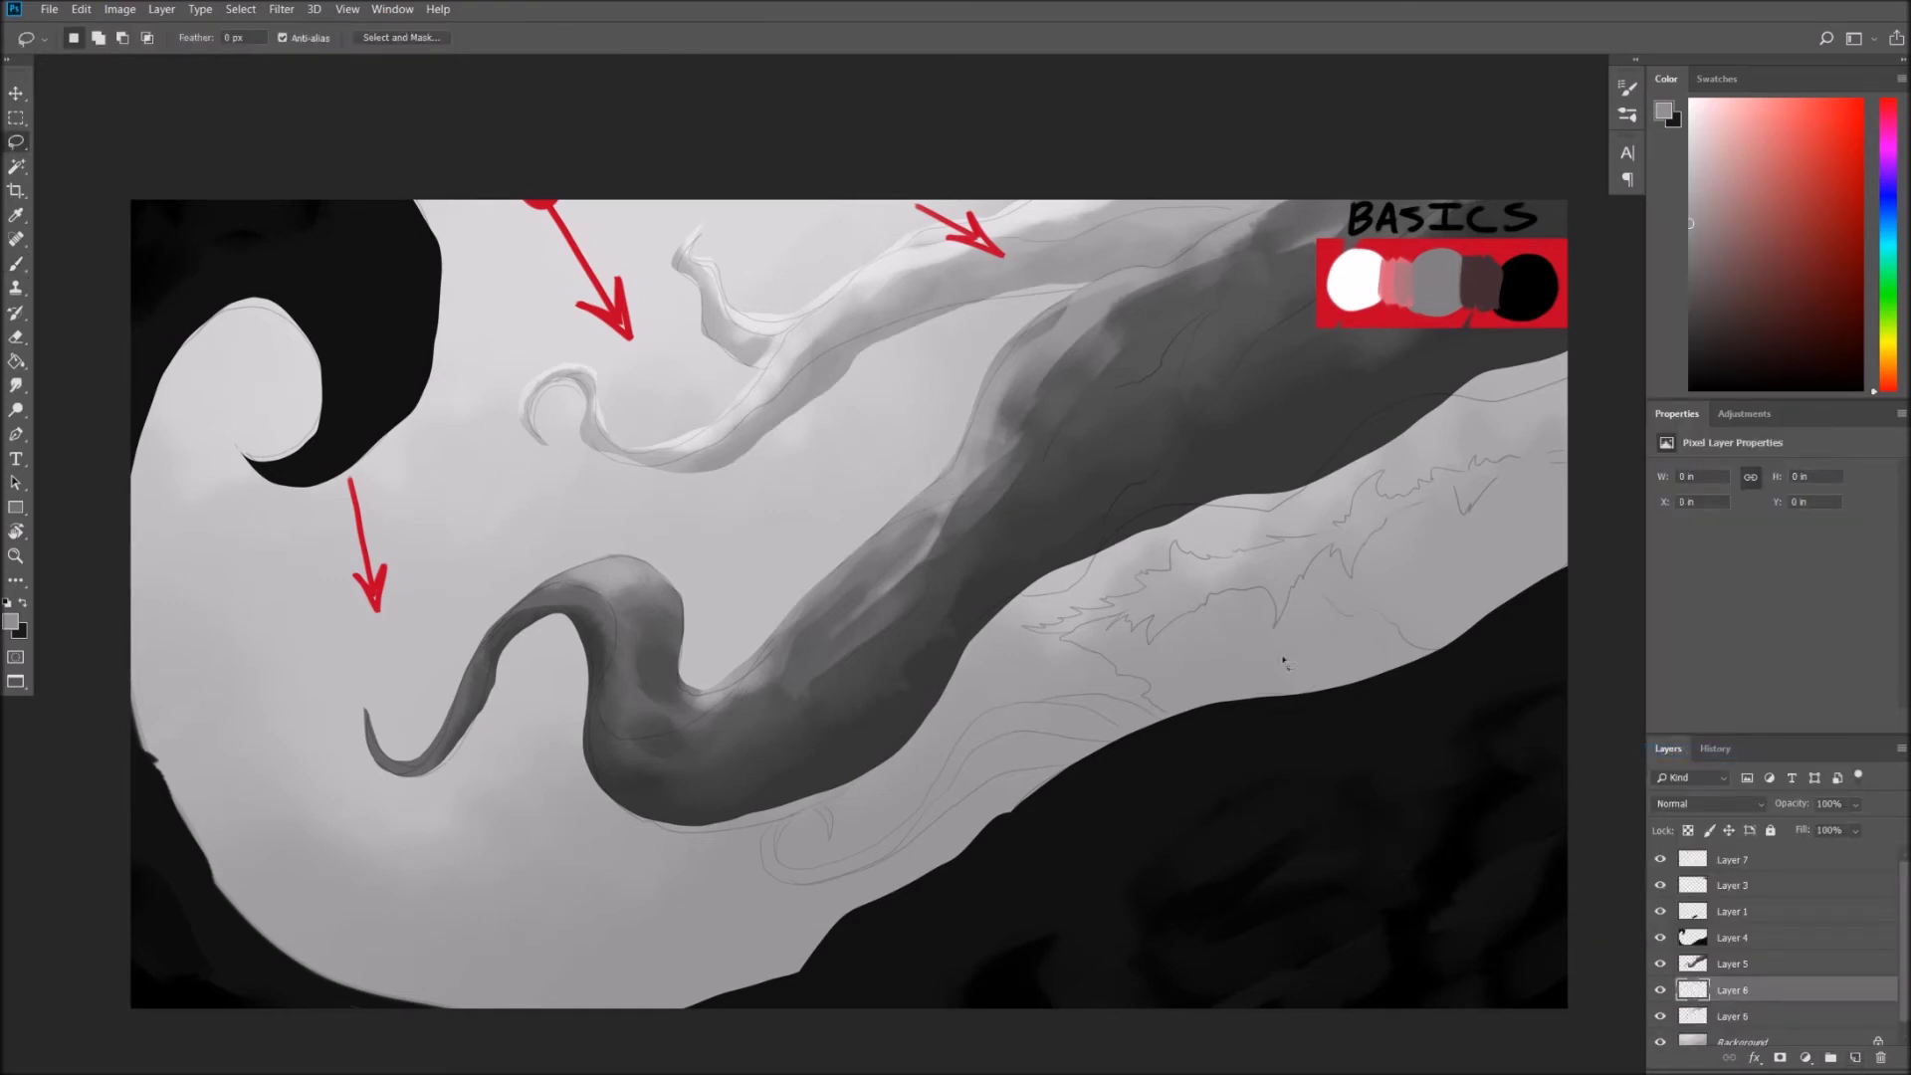
pyautogui.hotkey('ctrl', '[')
pyautogui.moveTo(1005, 387)
pyautogui.mouseDown()
pyautogui.moveTo(942, 443)
pyautogui.moveTo(996, 416)
pyautogui.mouseUp()
pyautogui.press('b')
pyautogui.keyDown('alt'); pyautogui.click(831, 306); pyautogui.keyUp('alt')
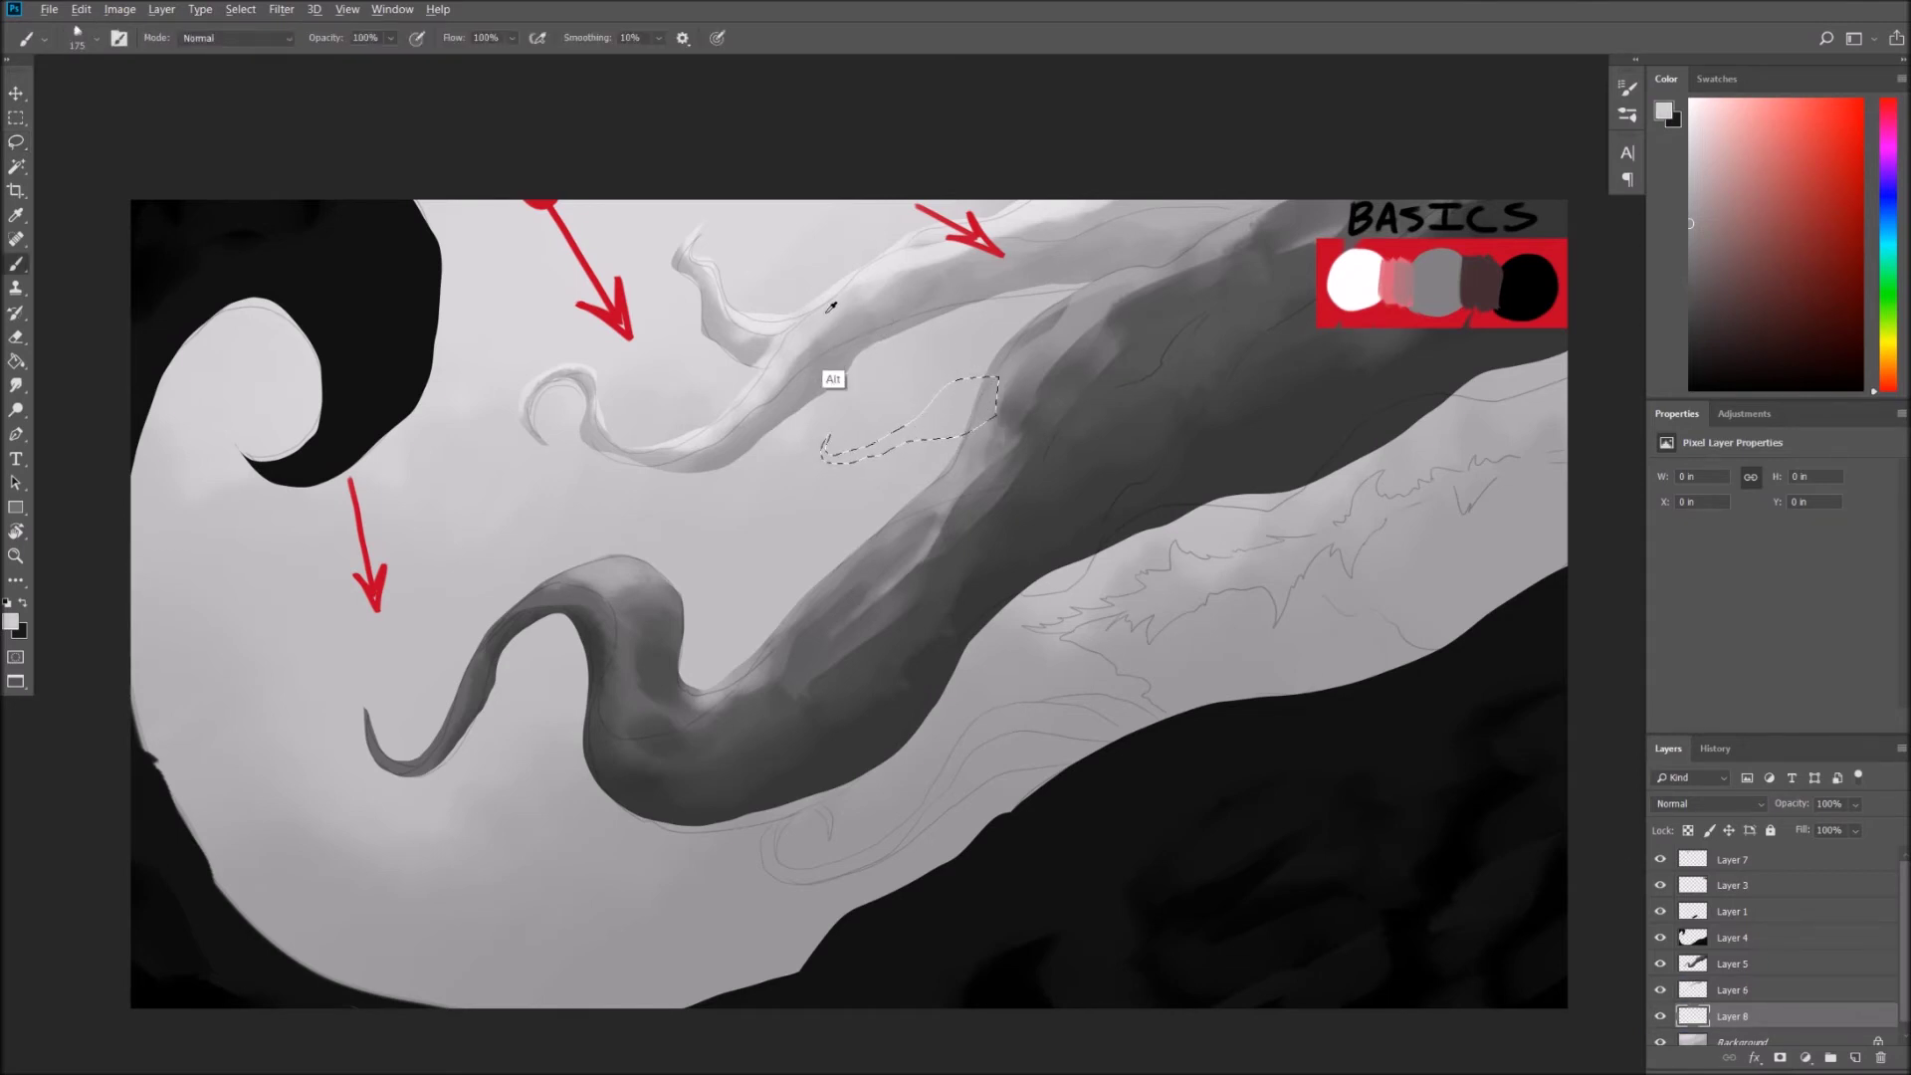
pyautogui.moveTo(821, 438); pyautogui.dragTo(963, 400)
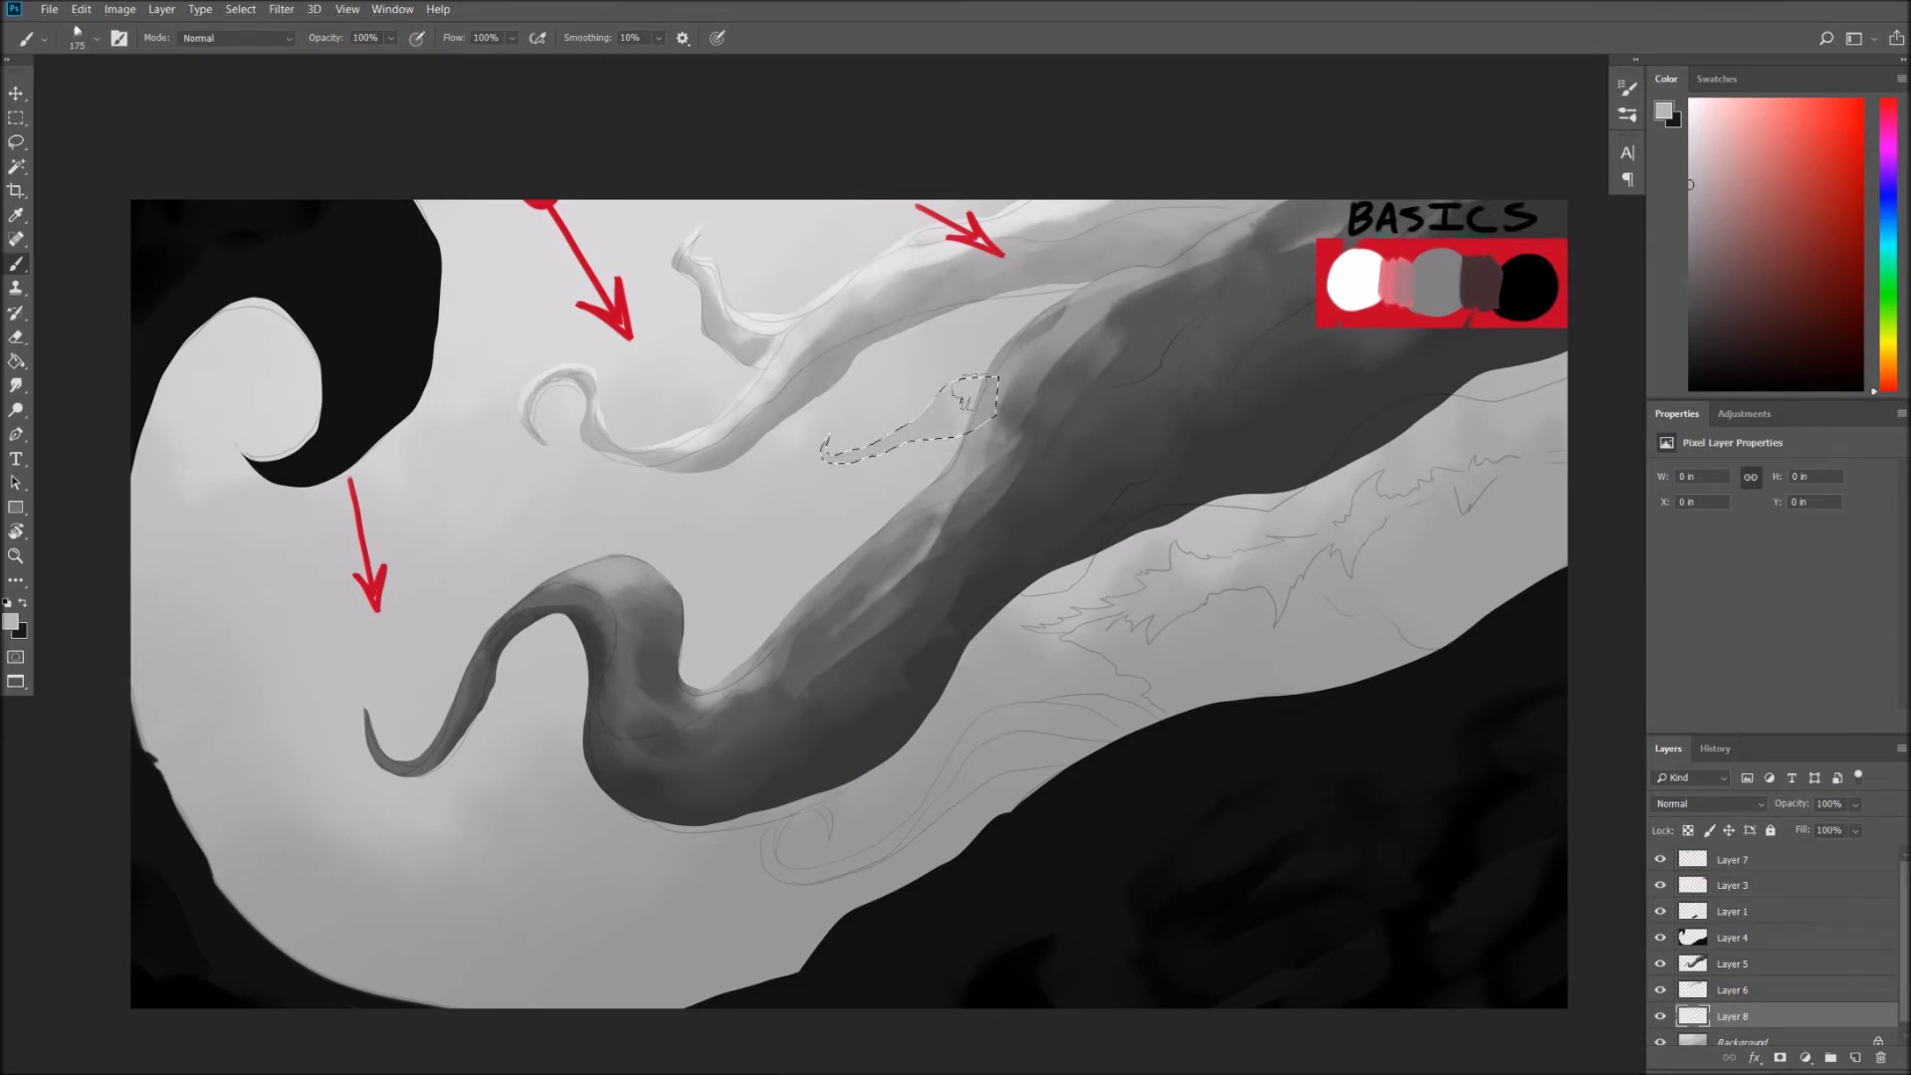
pyautogui.hotkey('ctrl', 'd')
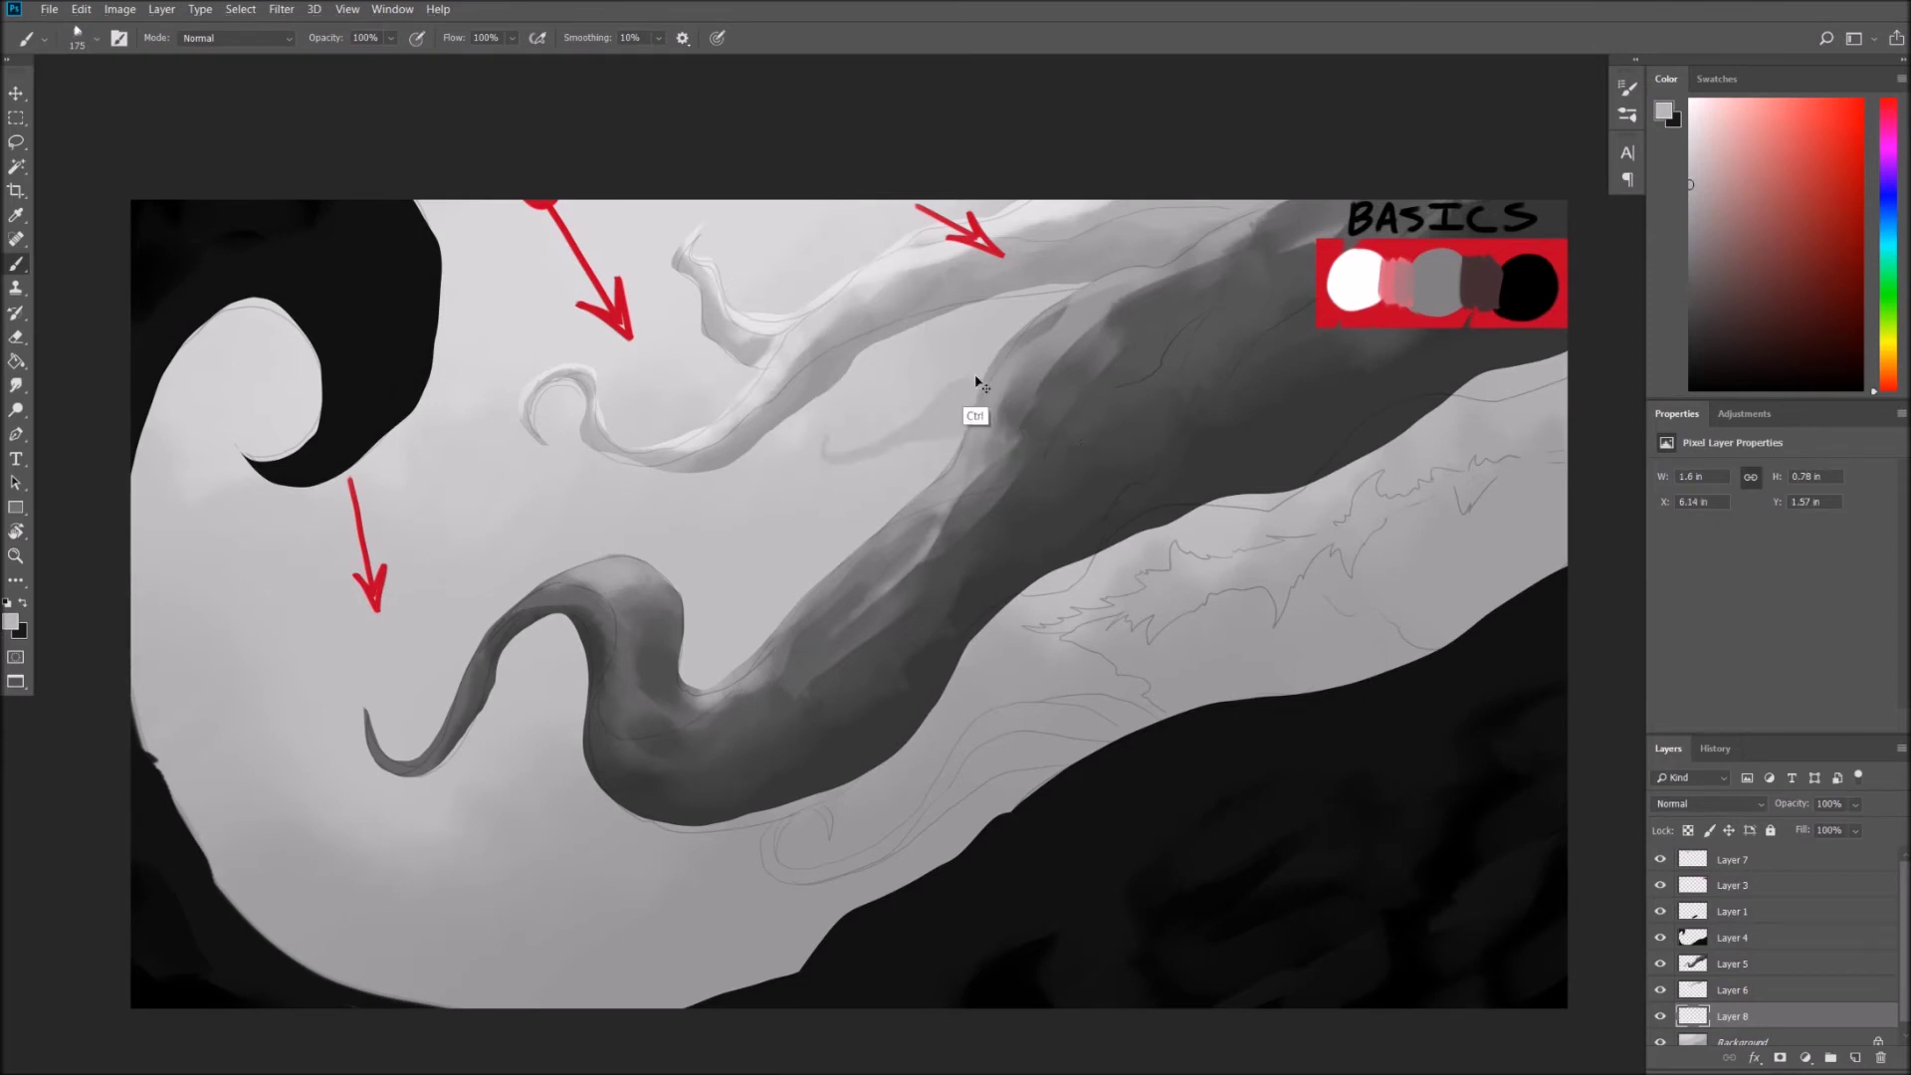
# Lighten the stroke inside a new lasso selection, and try then undo a dark grey dab.
pyautogui.moveTo(995, 378); pyautogui.dragTo(926, 413)
pyautogui.keyDown('alt'); pyautogui.click(946, 412); pyautogui.keyUp('alt')
pyautogui.hotkey('ctrl', 'd')
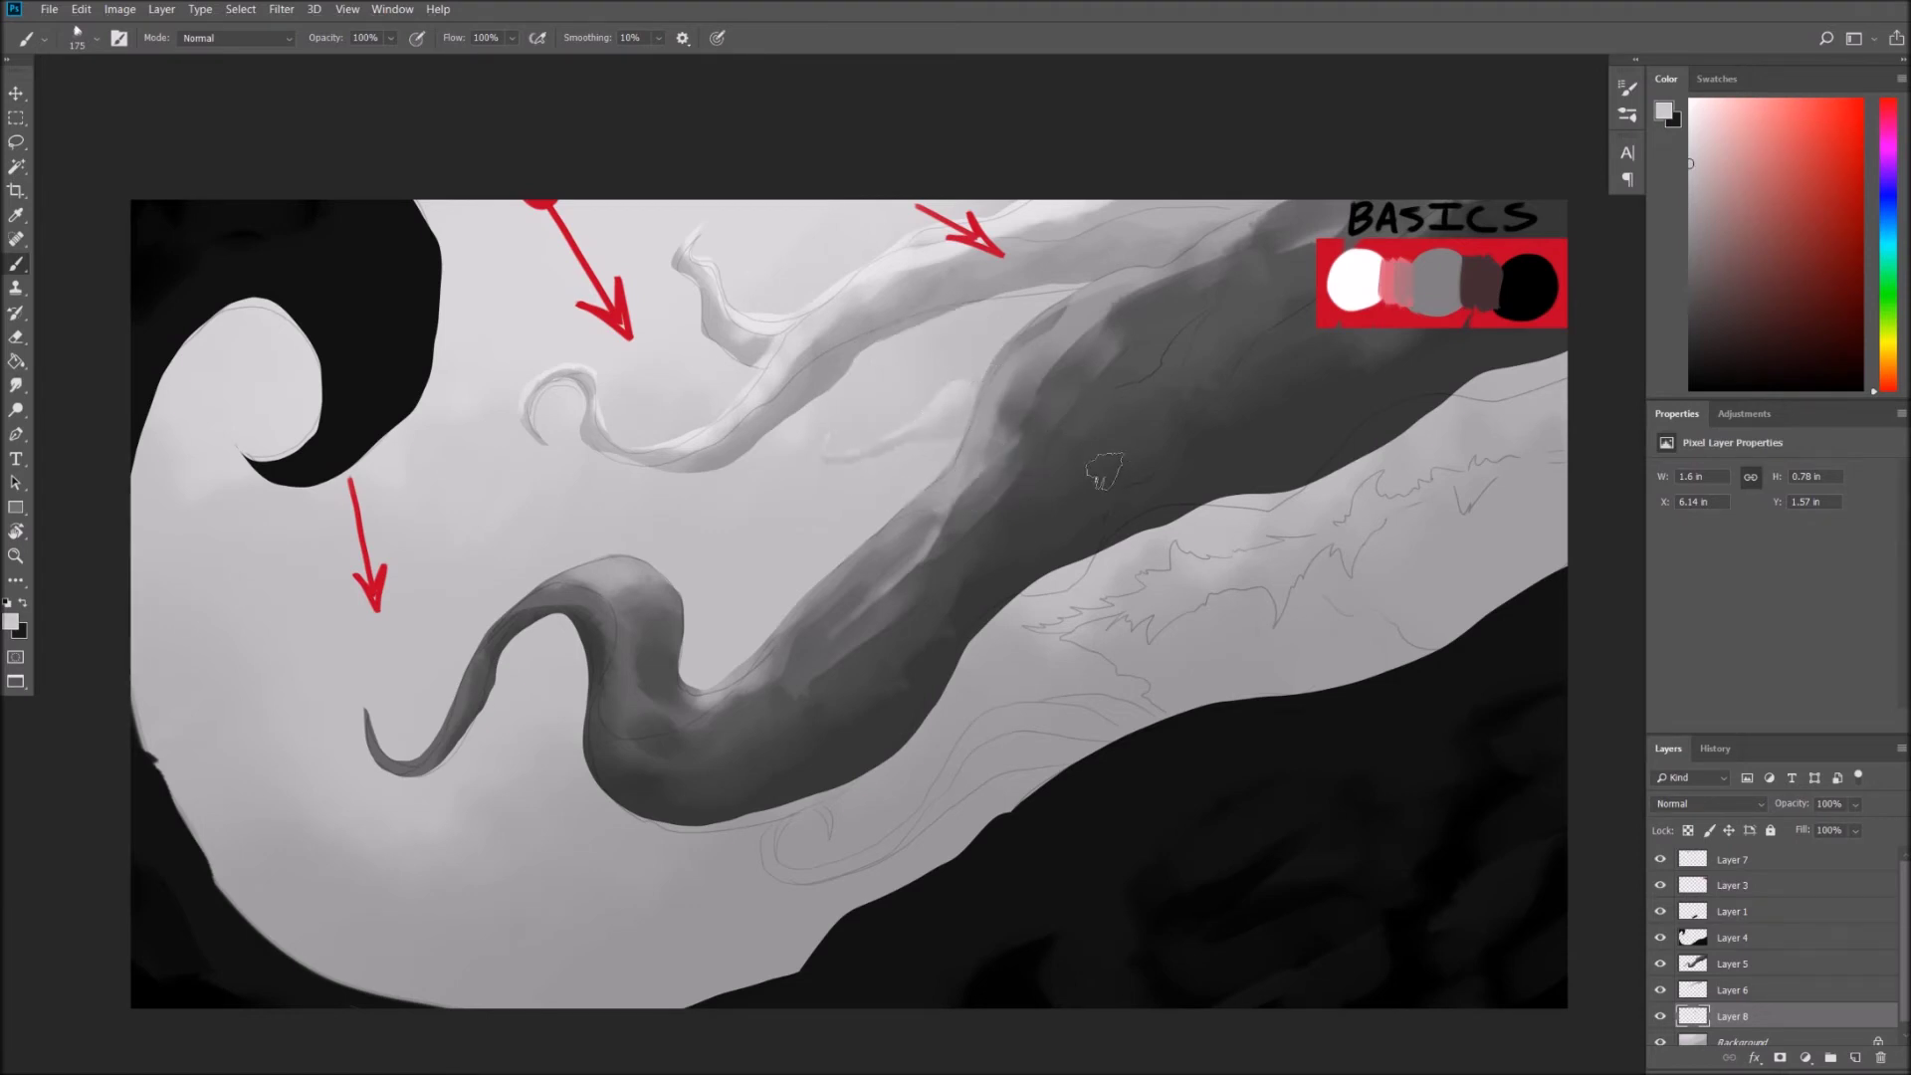
pyautogui.keyDown('alt'); pyautogui.click(876, 331); pyautogui.keyUp('alt')
pyautogui.moveTo(876, 374); pyautogui.dragTo(896, 383)
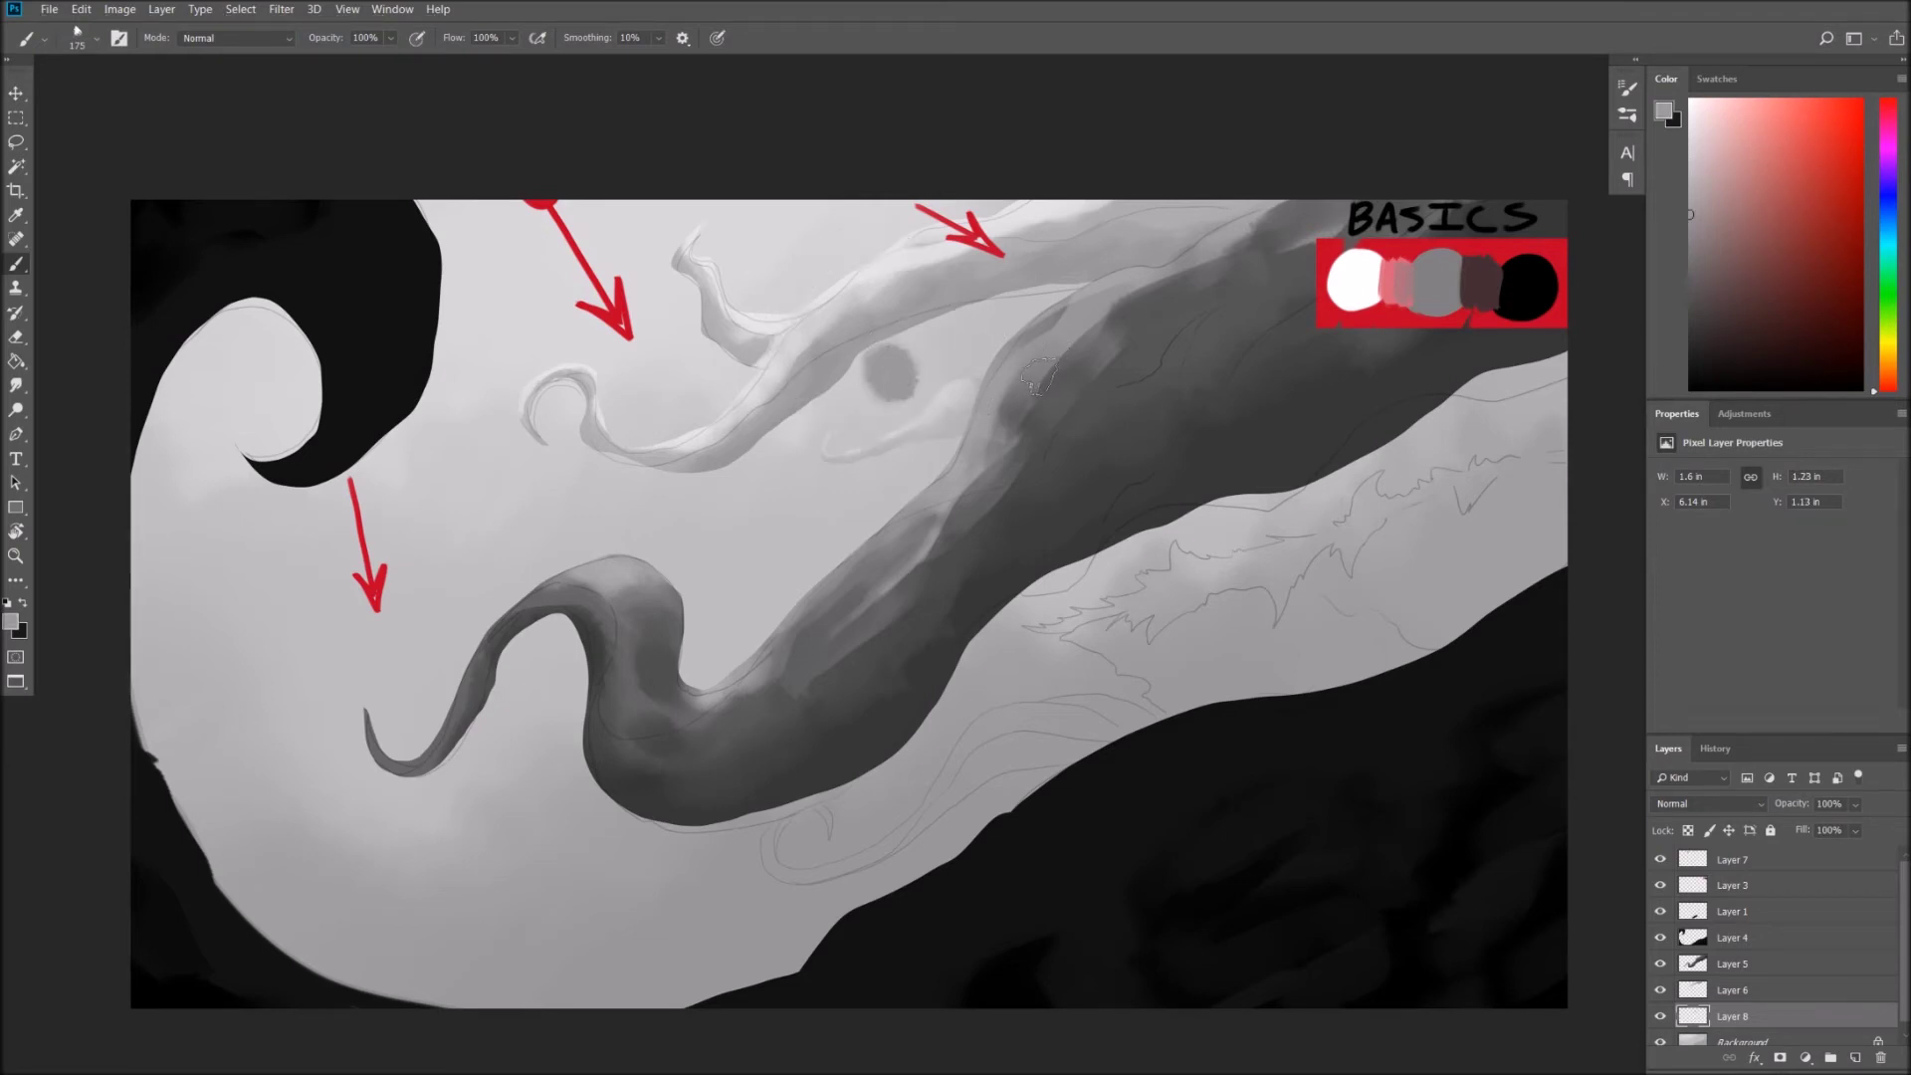
pyautogui.hotkey('ctrl', 'z')
pyautogui.press('[')
pyautogui.press('[')
pyautogui.press('[')
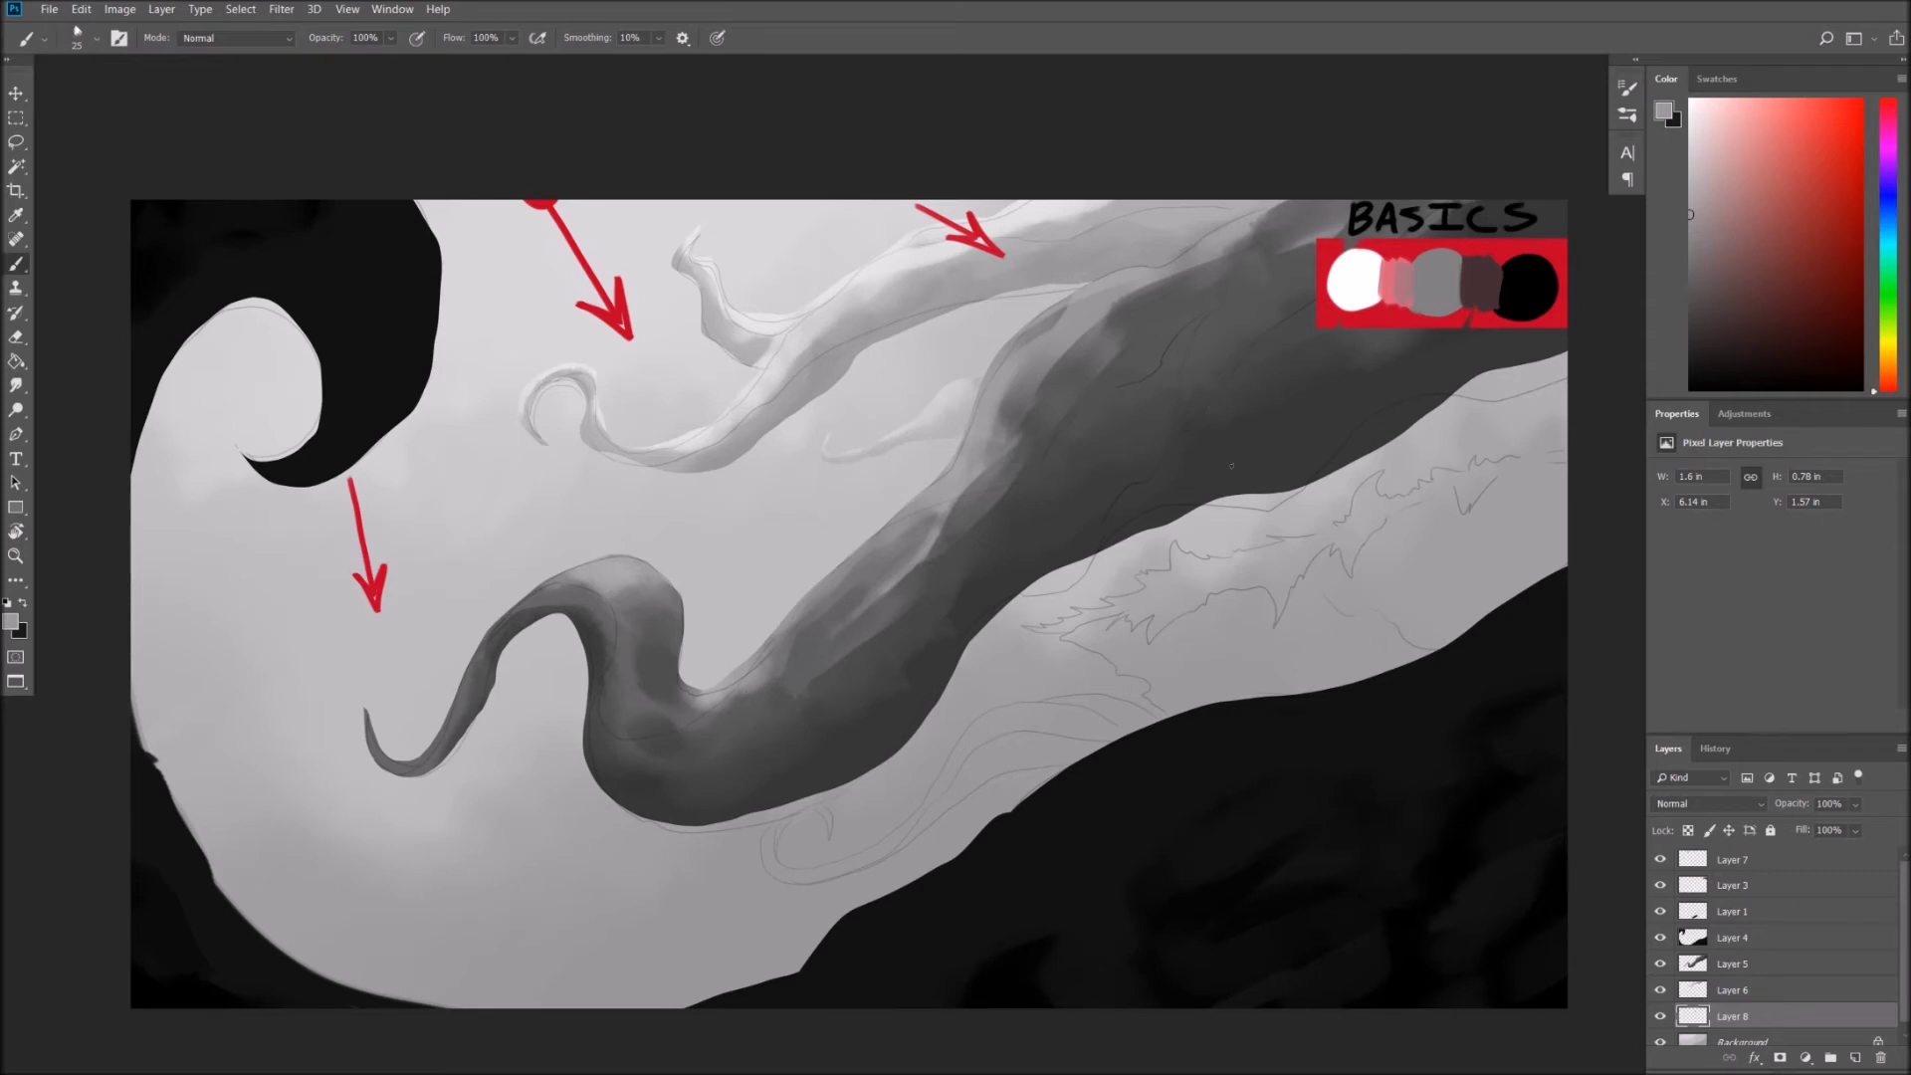
pyautogui.press('e')
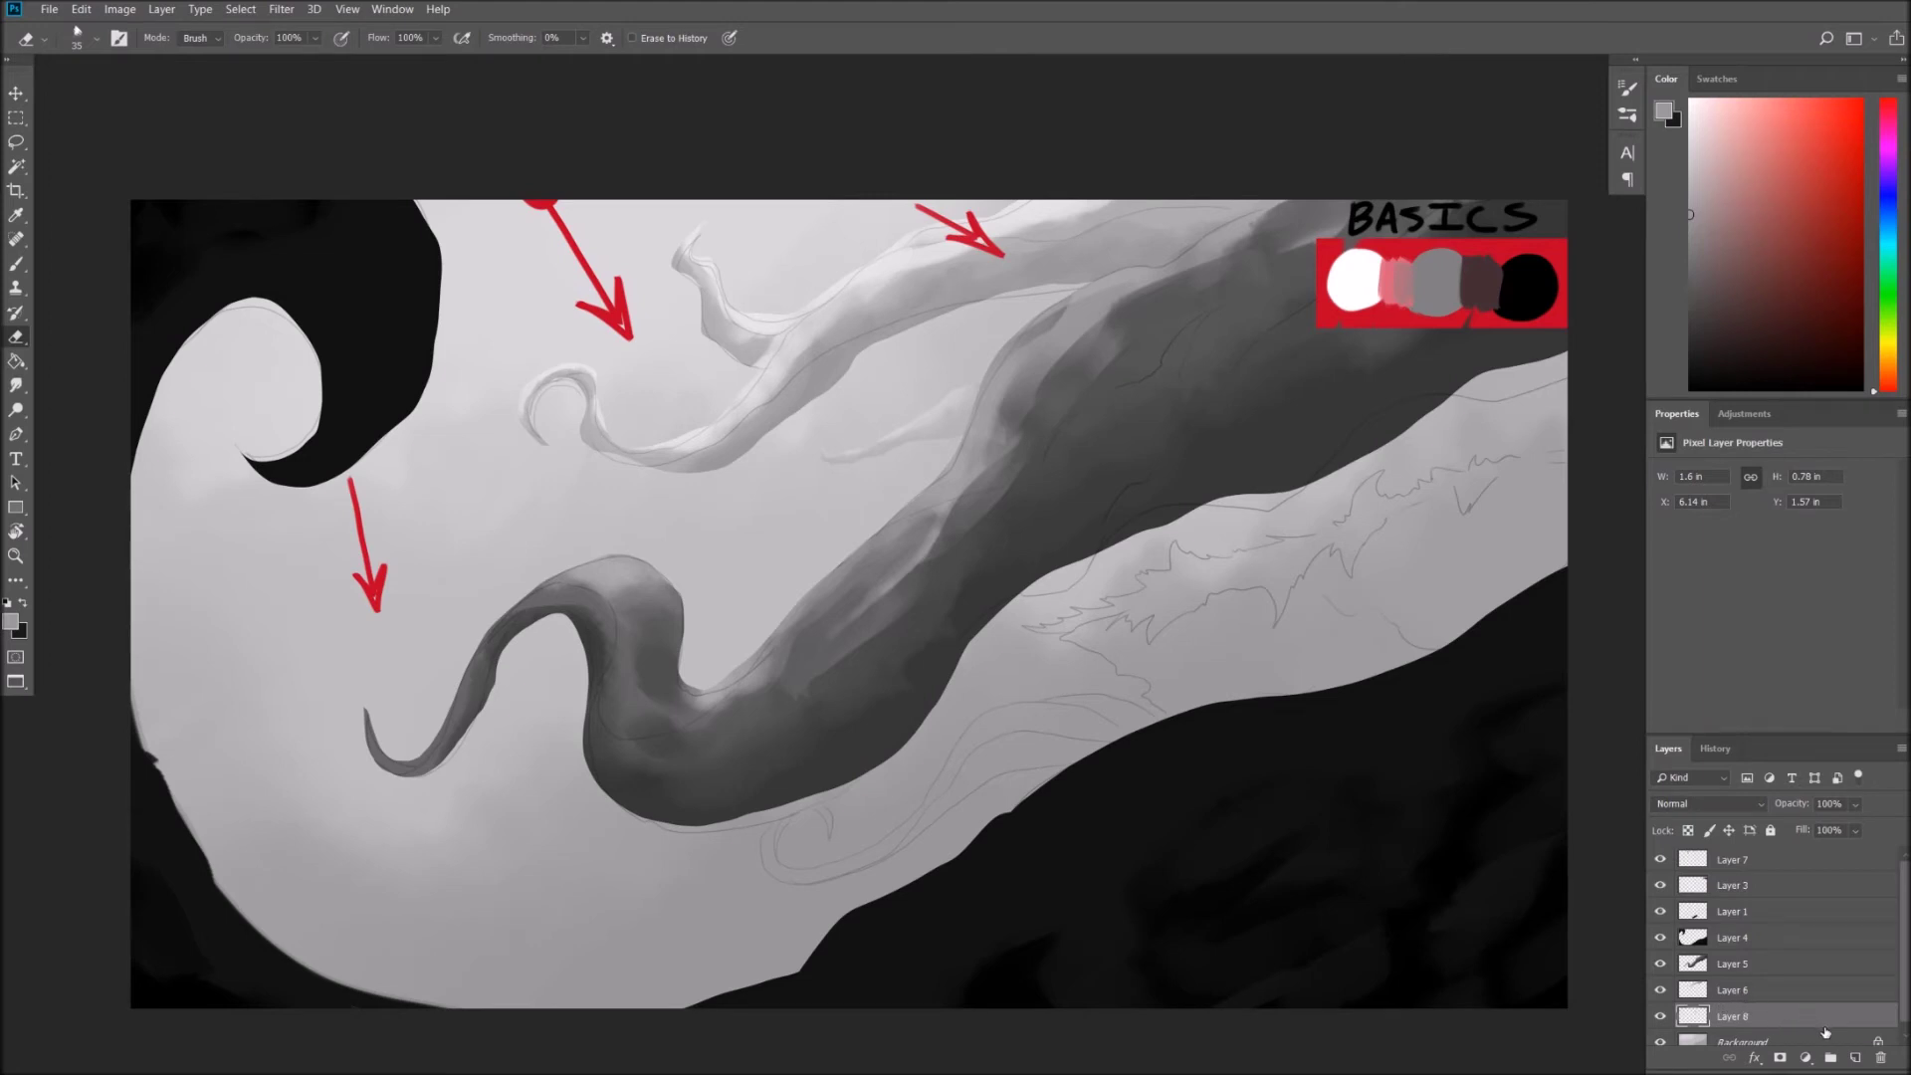
# On new Layer 9, paint a light-grey branch shape inside a lasso outline near the trunk.
pyautogui.click(1853, 1058)
pyautogui.press('l')
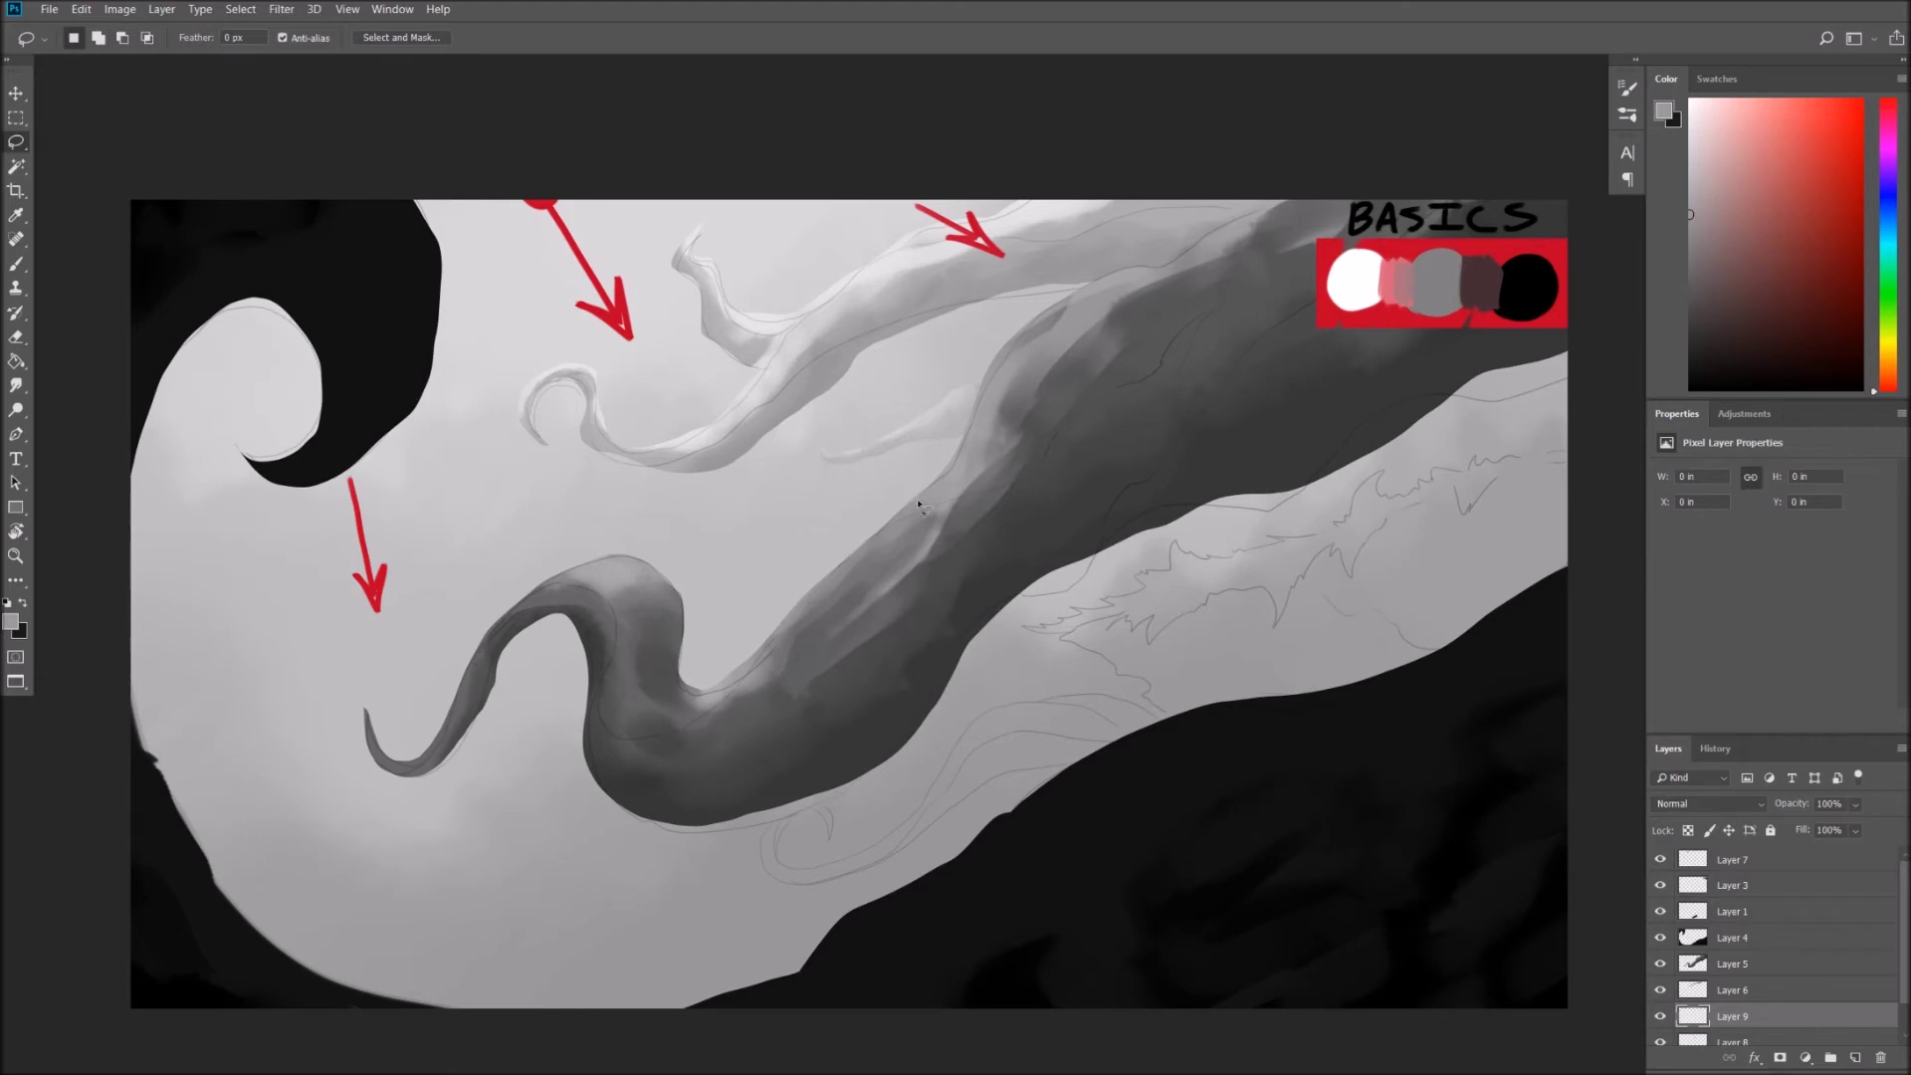
pyautogui.moveTo(920, 510)
pyautogui.mouseDown()
pyautogui.moveTo(802, 519)
pyautogui.moveTo(864, 545)
pyautogui.mouseUp()
pyautogui.press('b')
pyautogui.press(']')
pyautogui.press(']')
pyautogui.press(']')
pyautogui.keyDown('alt'); pyautogui.click(806, 413); pyautogui.keyUp('alt')
pyautogui.moveTo(811, 517); pyautogui.dragTo(866, 547)
# Dismiss an accidental Save As dialog, restore the selection via History, and paint another stroke.
pyautogui.hotkey('ctrl', 'shift', 's')
pyautogui.press('Escape')
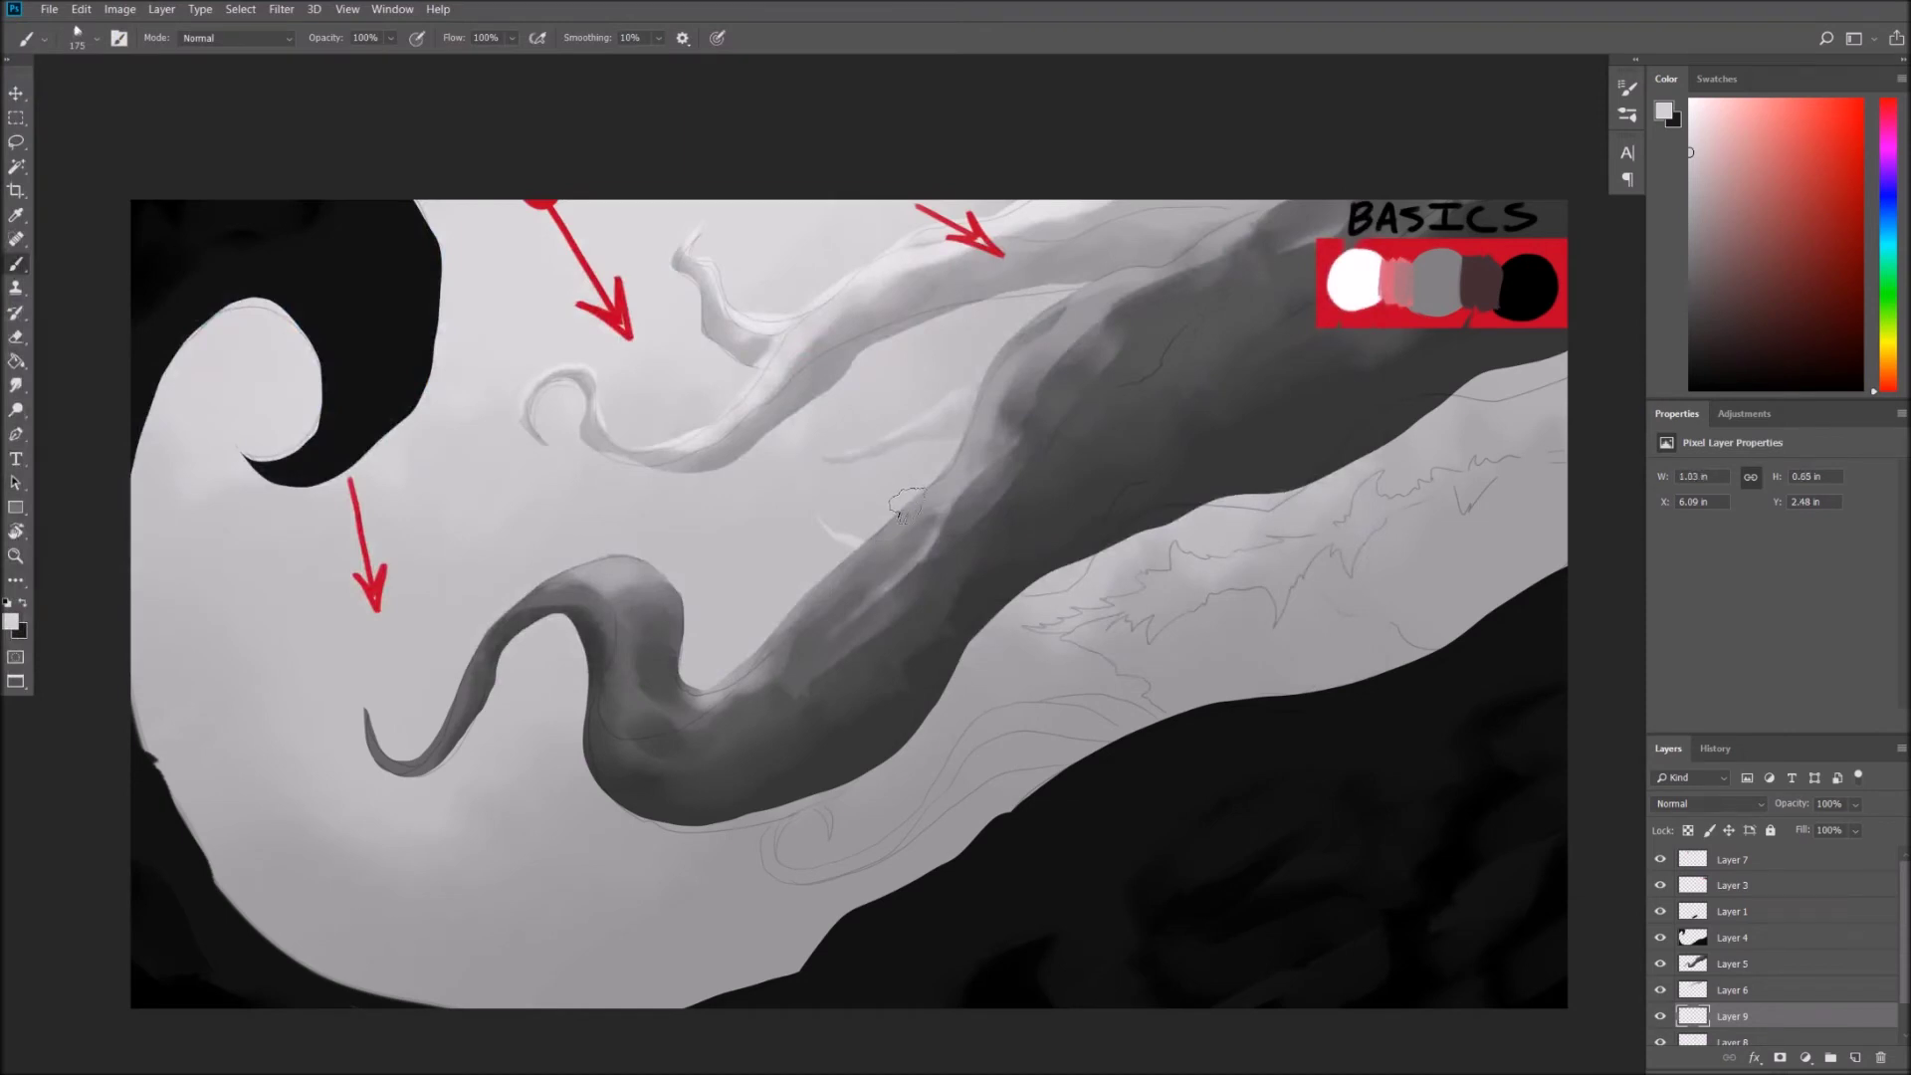
pyautogui.hotkey('ctrl', 'd')
pyautogui.click(1715, 748)
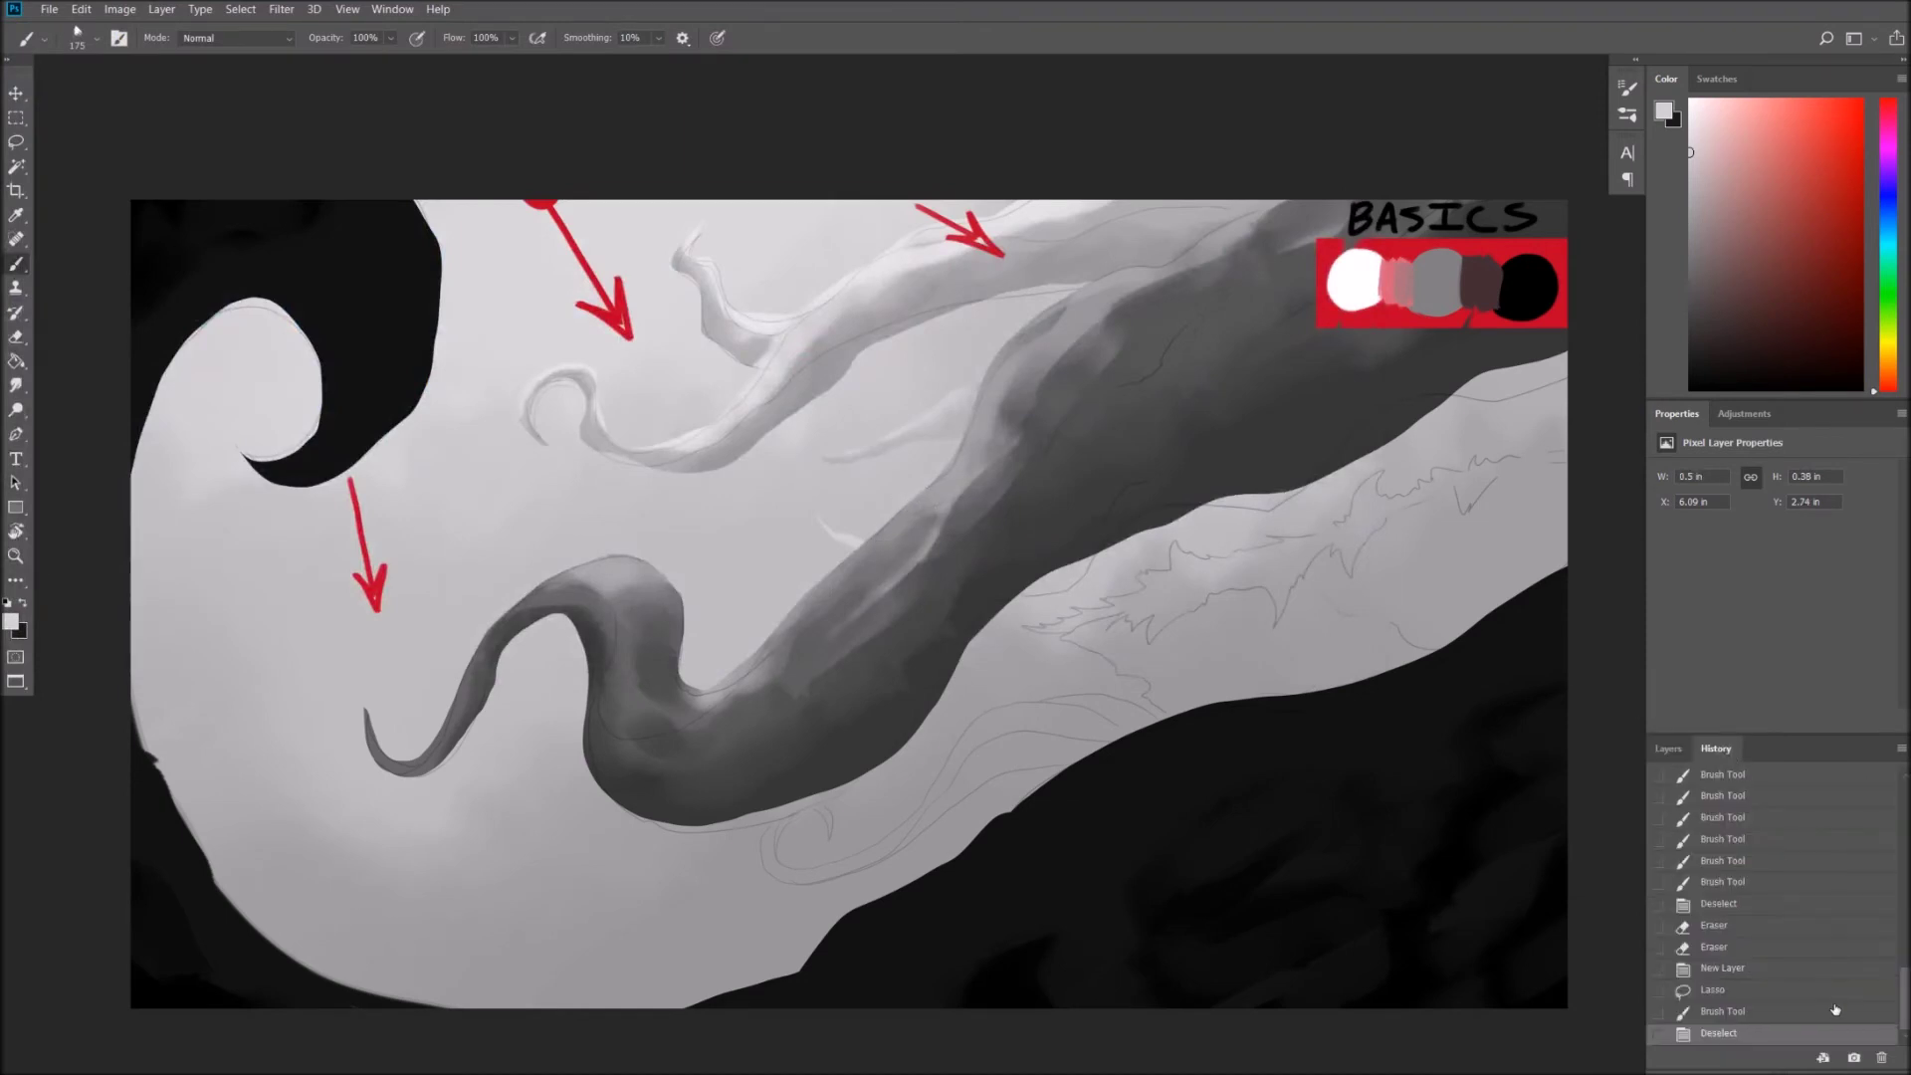
pyautogui.click(1881, 1057)
pyautogui.press('Return')
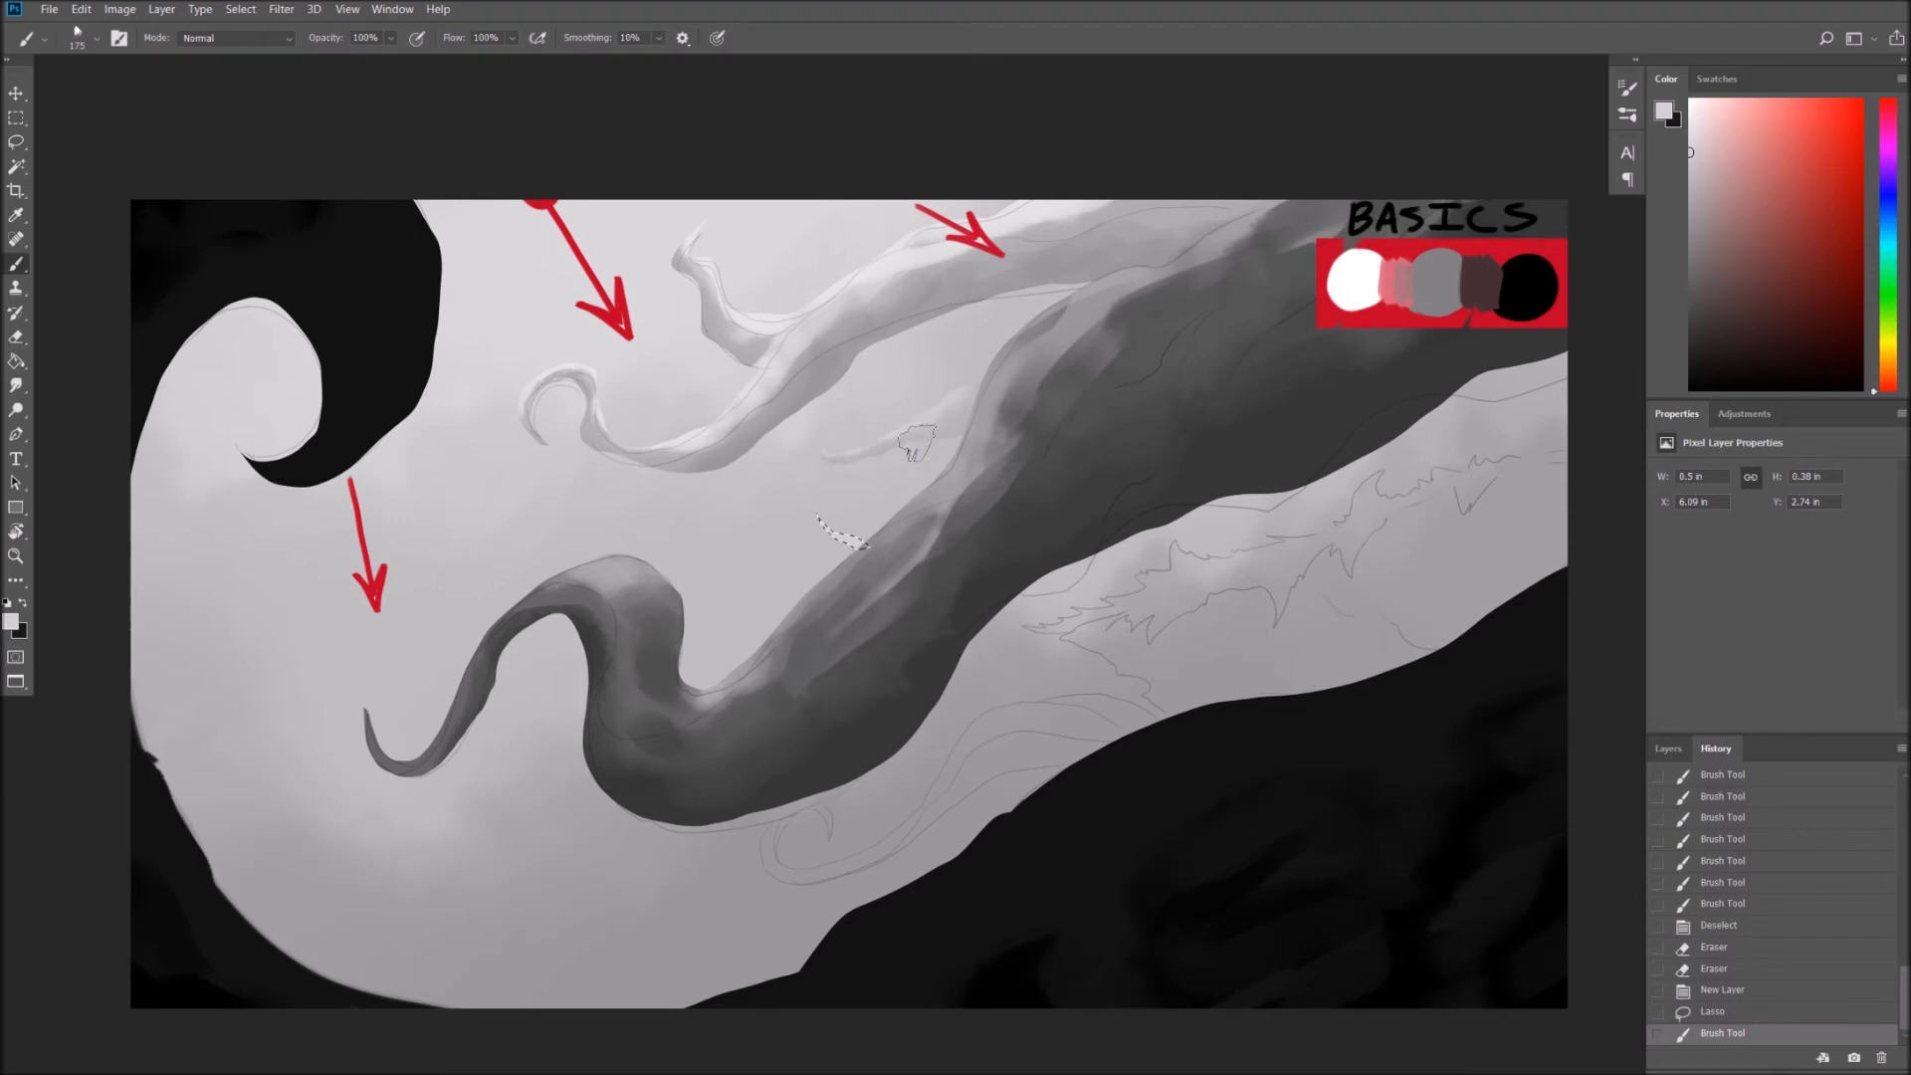
pyautogui.moveTo(922, 468); pyautogui.dragTo(882, 535)
pyautogui.hotkey('ctrl', 'd')
pyautogui.hotkey('ctrl', 'z')
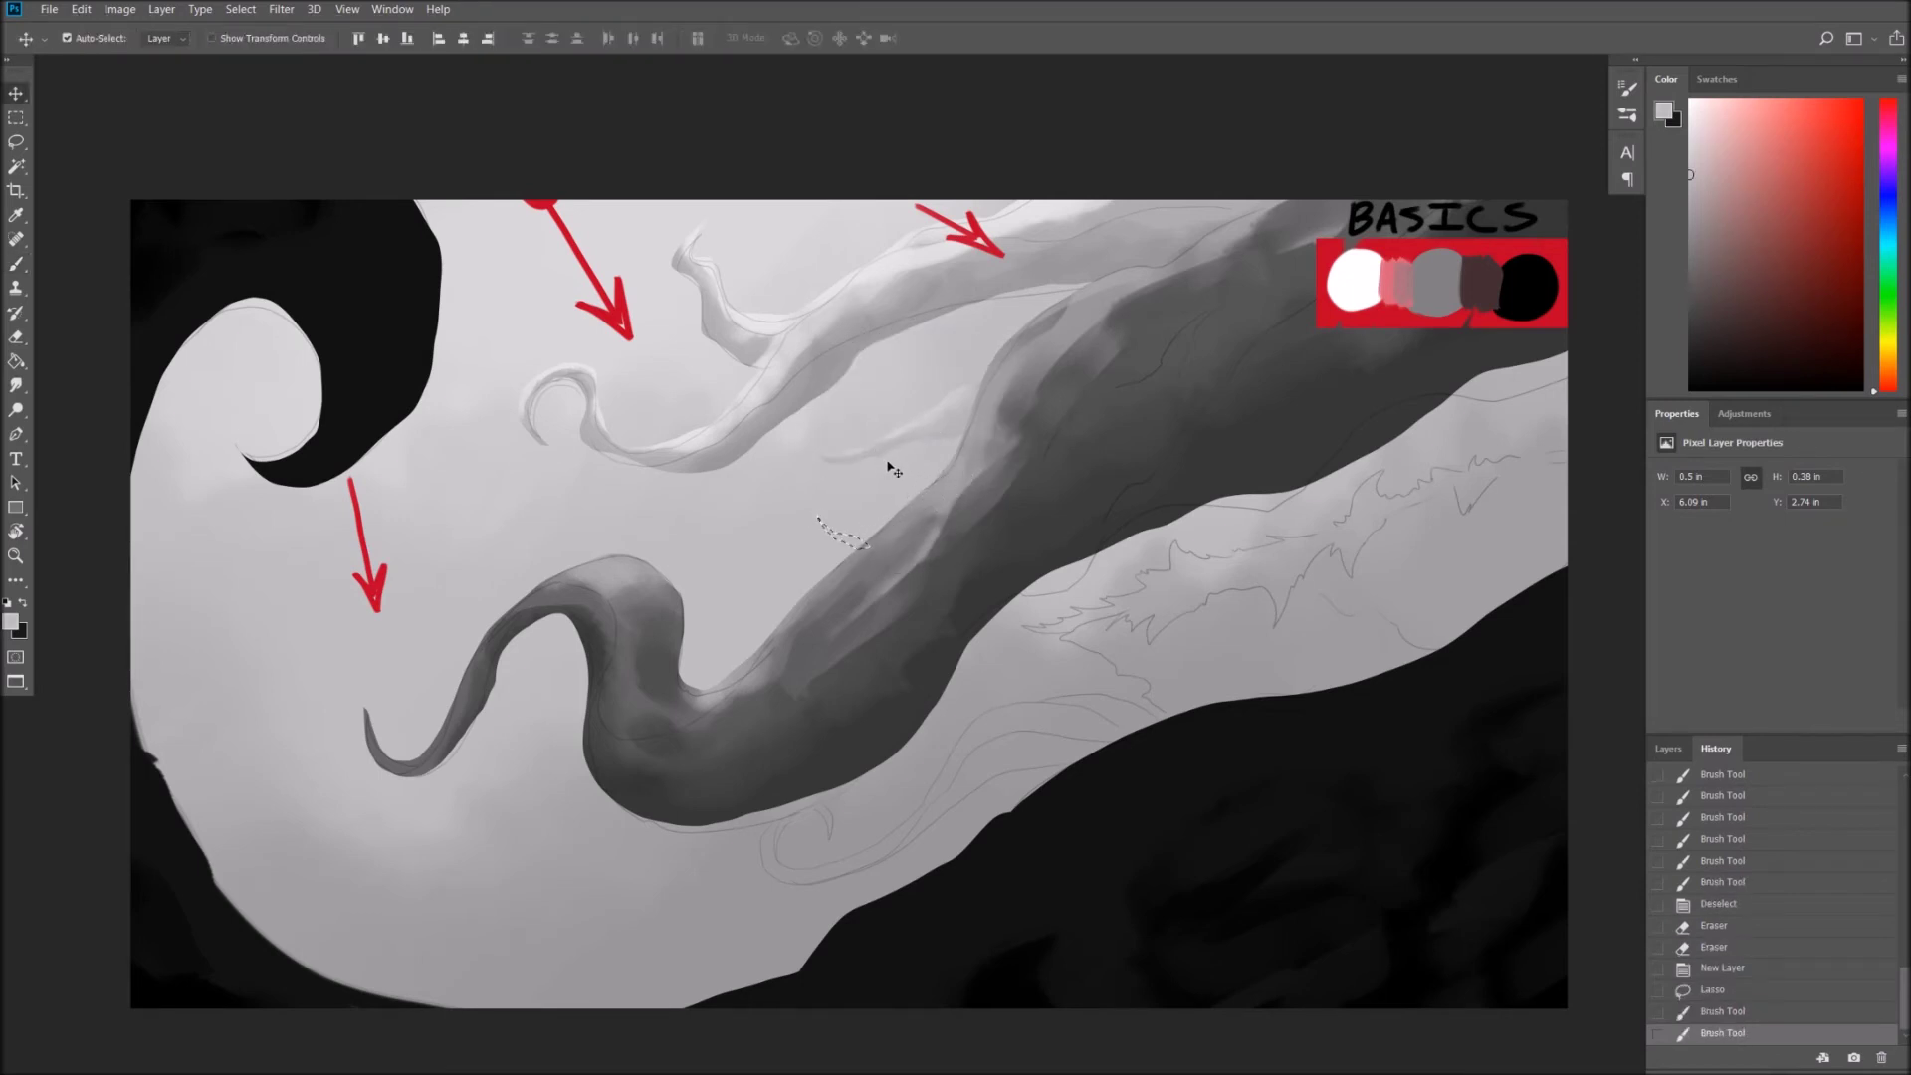
# Paint a slightly different grey inside the branch shape, undo it, and clear the selection.
pyautogui.keyDown('alt'); pyautogui.click(874, 447); pyautogui.keyUp('alt')
pyautogui.hotkey('ctrl', 'd')
pyautogui.moveTo(846, 523); pyautogui.dragTo(920, 548)
pyautogui.hotkey('ctrl', 'z')
pyautogui.hotkey('ctrl', 'd')
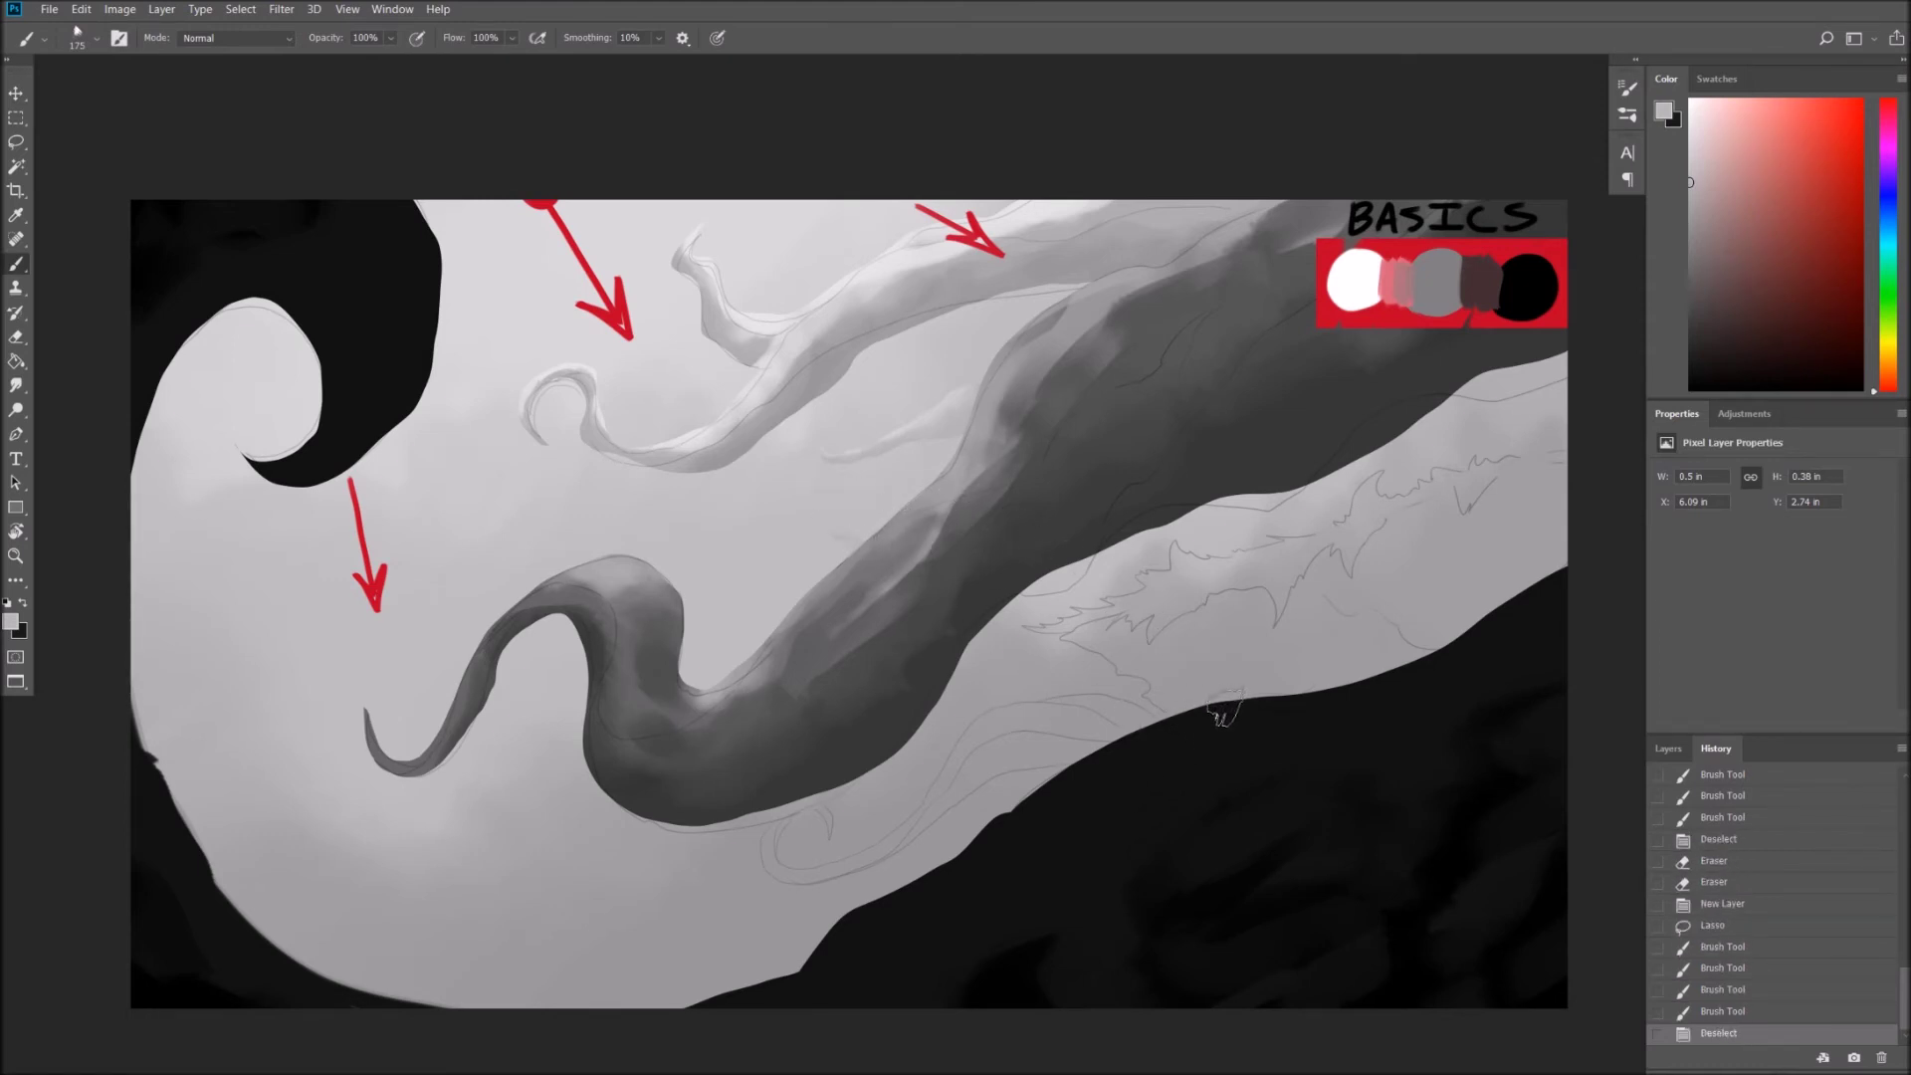
pyautogui.click(1668, 748)
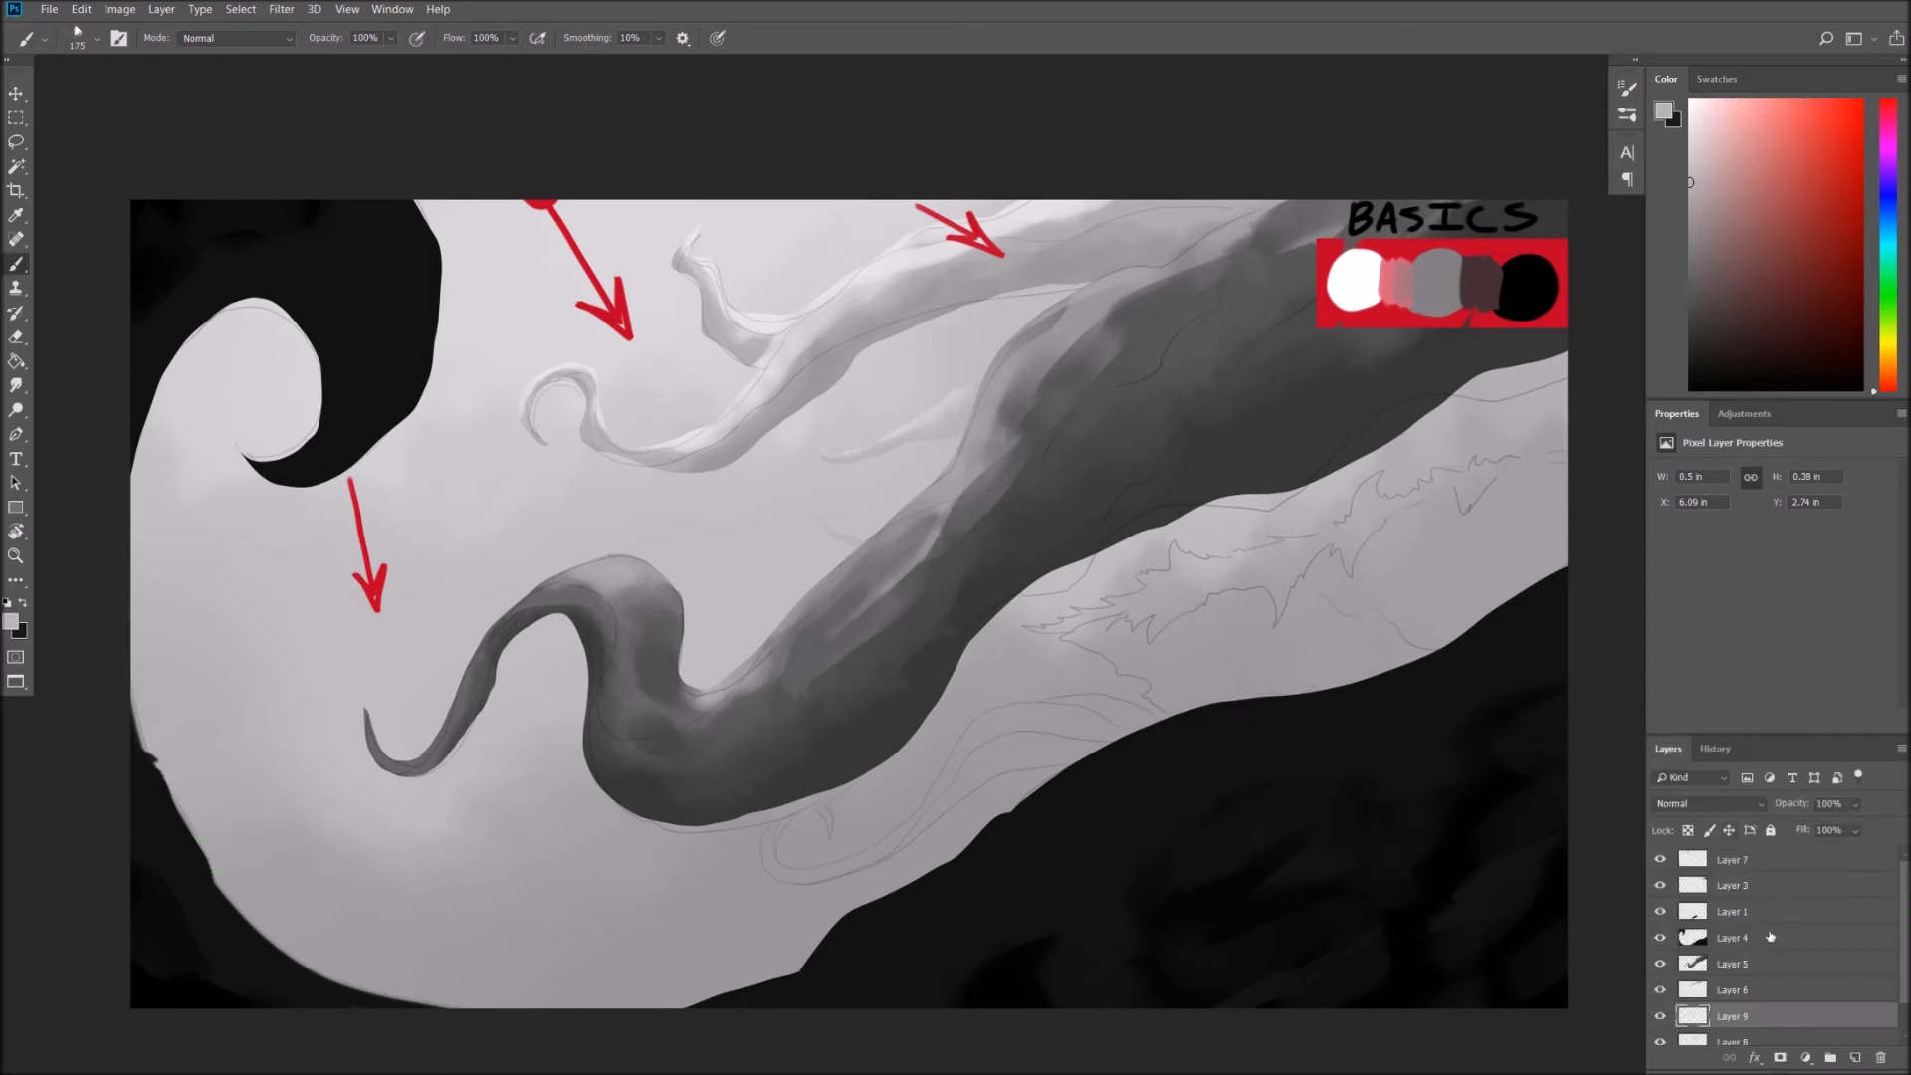
# Merge Layer 9 into Layer 8, then select Layer 3 and pick bright green with a smaller brush.
pyautogui.click(1880, 1058)
pyautogui.click(1736, 887)
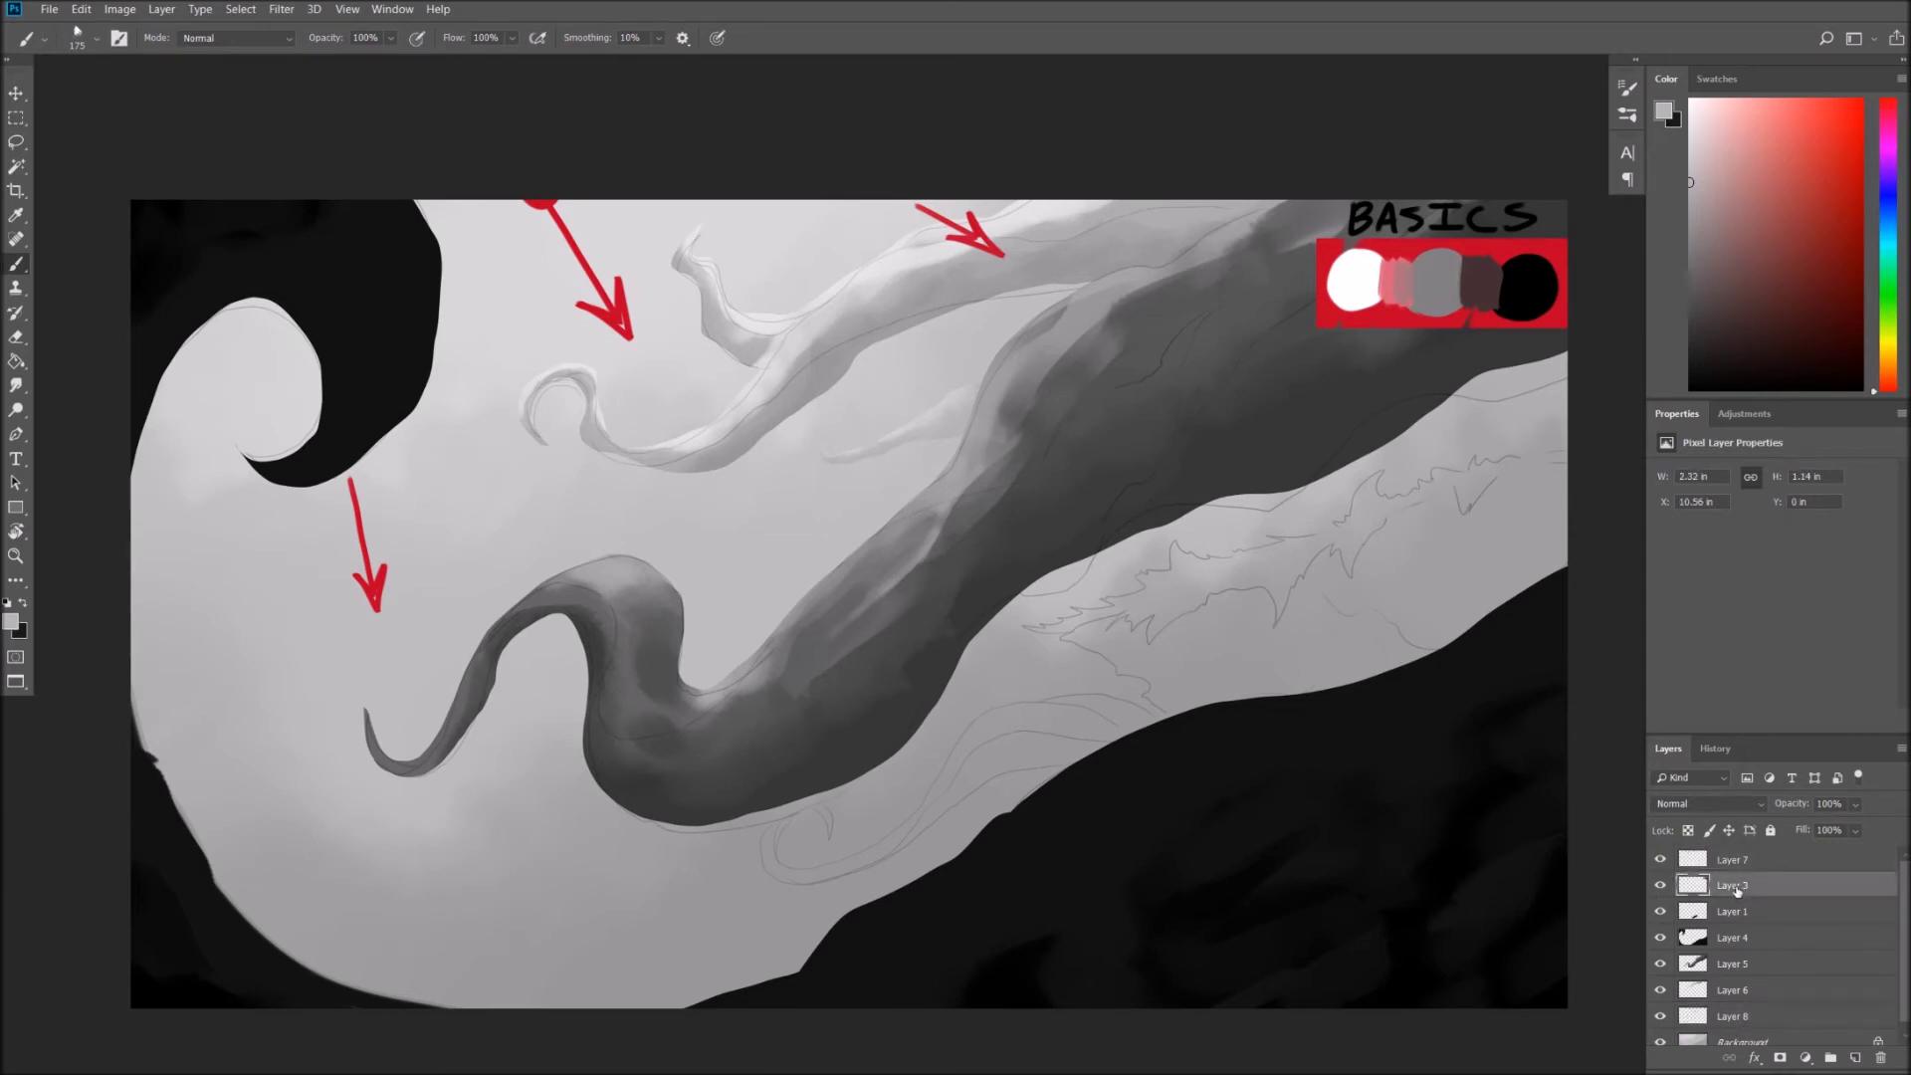
pyautogui.click(1874, 279)
pyautogui.click(1816, 100)
pyautogui.press('[')
pyautogui.press('[')
pyautogui.press('[')
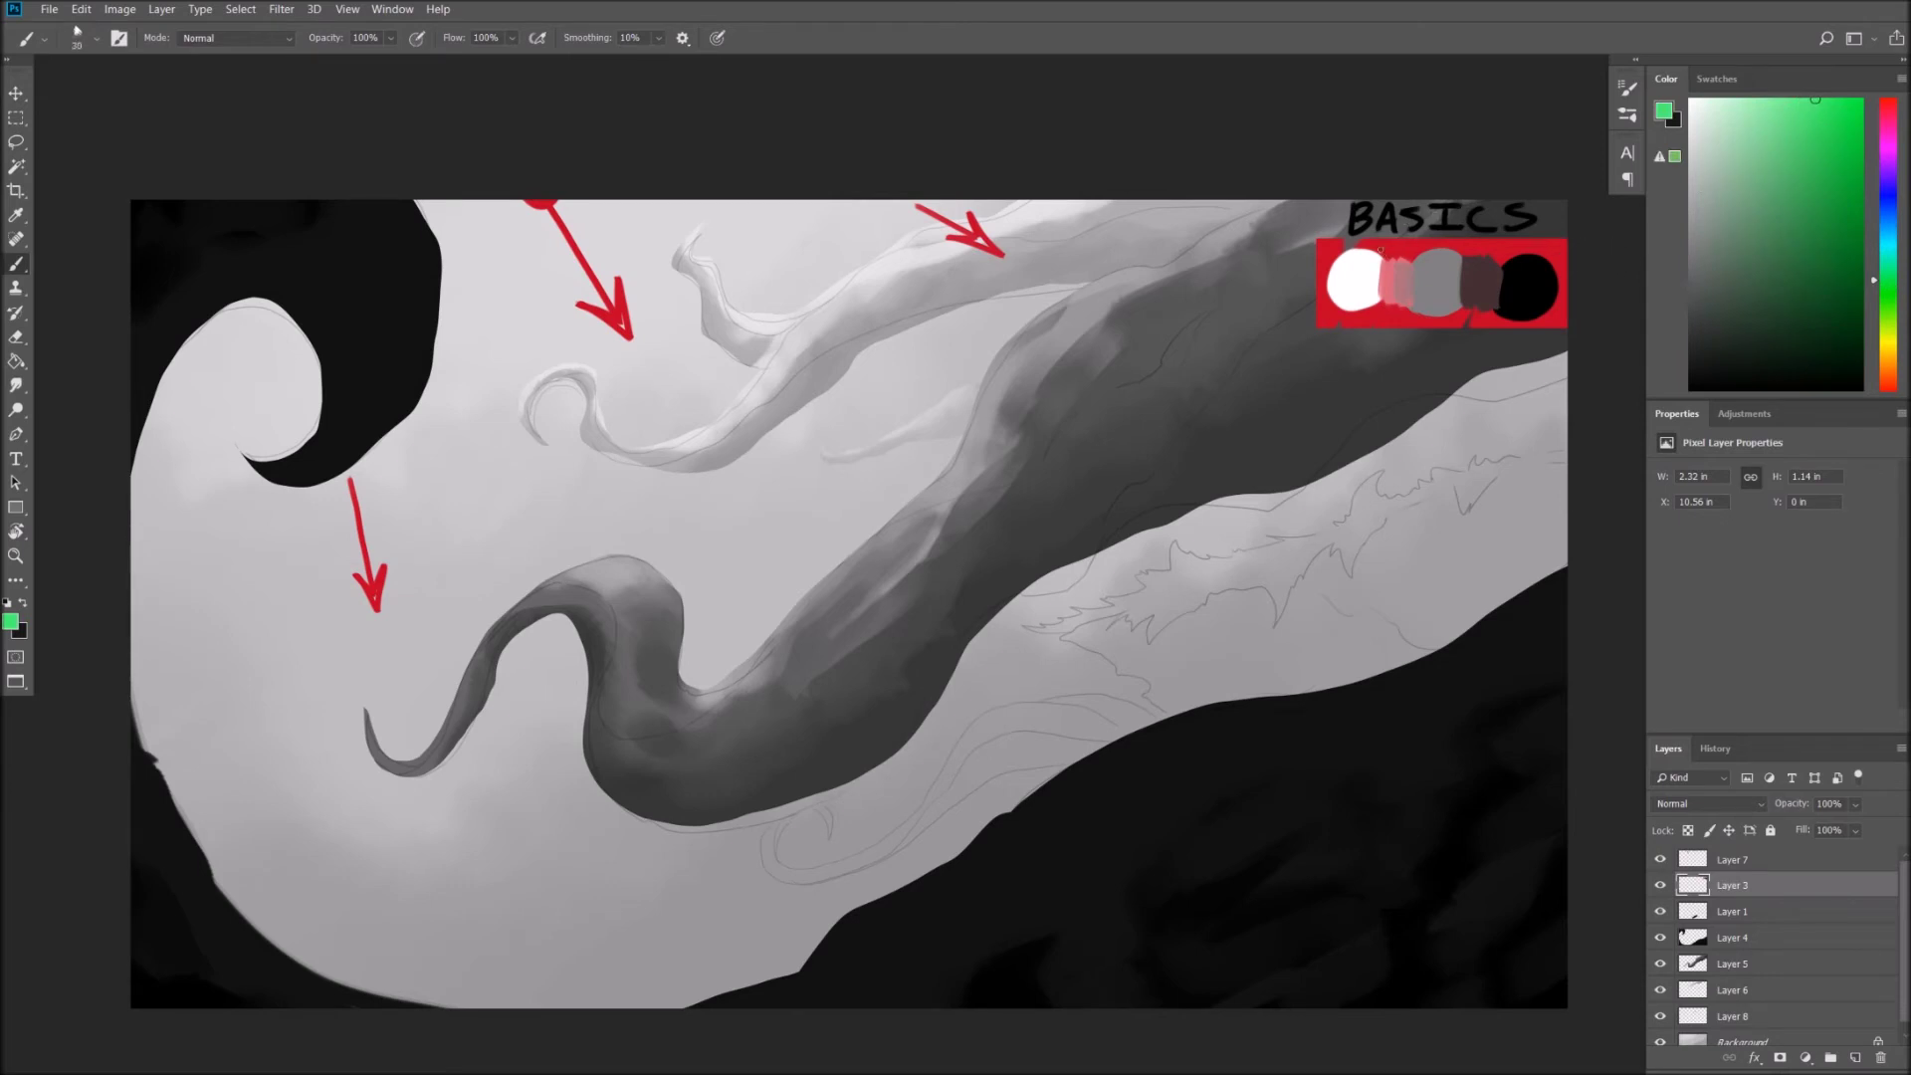
# Draw green brackets and arrows around the BASICS swatches and dot the white swatch.
pyautogui.moveTo(1386, 245); pyautogui.dragTo(1381, 310)
pyautogui.moveTo(1507, 244)
pyautogui.mouseDown()
pyautogui.moveTo(1522, 314)
pyautogui.moveTo(1505, 320)
pyautogui.mouseUp()
pyautogui.moveTo(1387, 247)
pyautogui.mouseDown()
pyautogui.moveTo(1413, 244)
pyautogui.moveTo(1399, 316)
pyautogui.mouseUp()
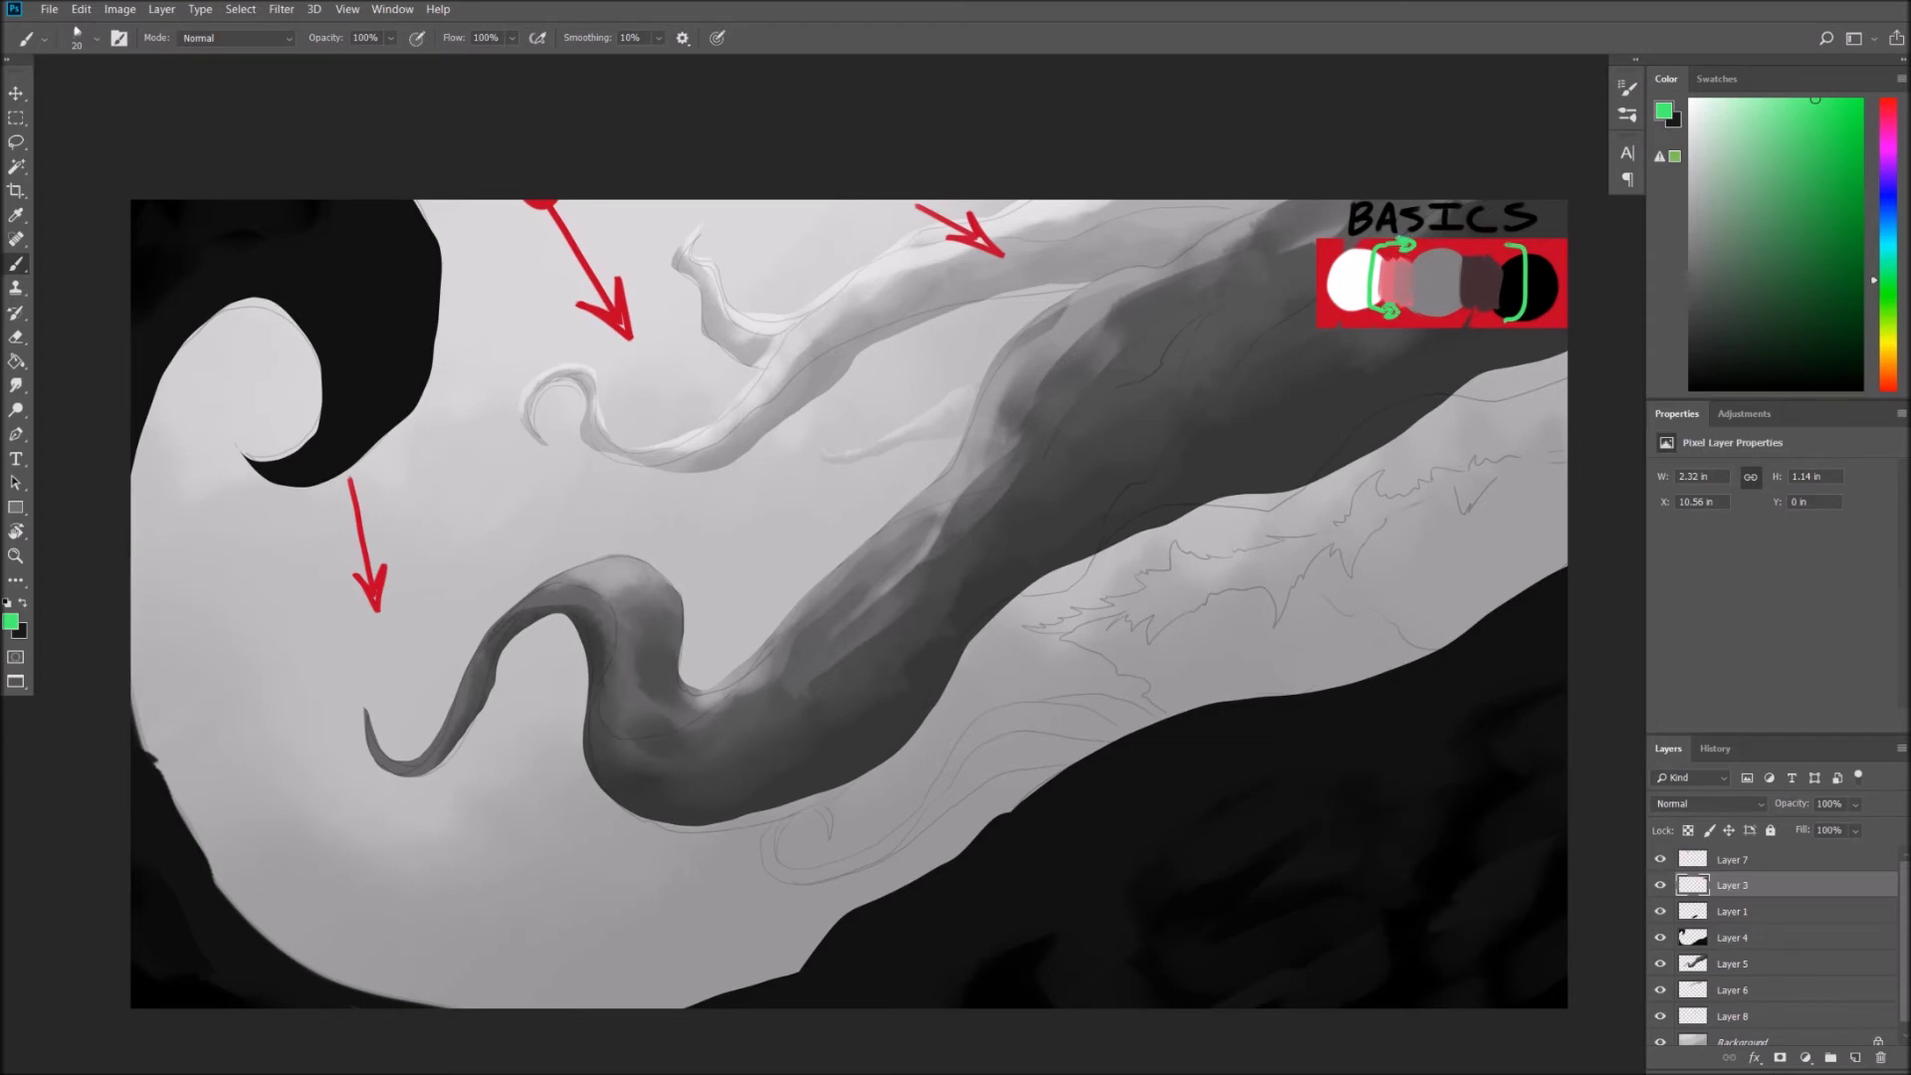
pyautogui.moveTo(1507, 235)
pyautogui.mouseDown()
pyautogui.moveTo(1492, 325)
pyautogui.moveTo(1542, 283)
pyautogui.mouseUp()
pyautogui.click(1346, 278)
# Undo a stray green dab on the dark canvas and check the History panel.
pyautogui.press(']')
pyautogui.press(']')
pyautogui.press(']')
pyautogui.click(1473, 920)
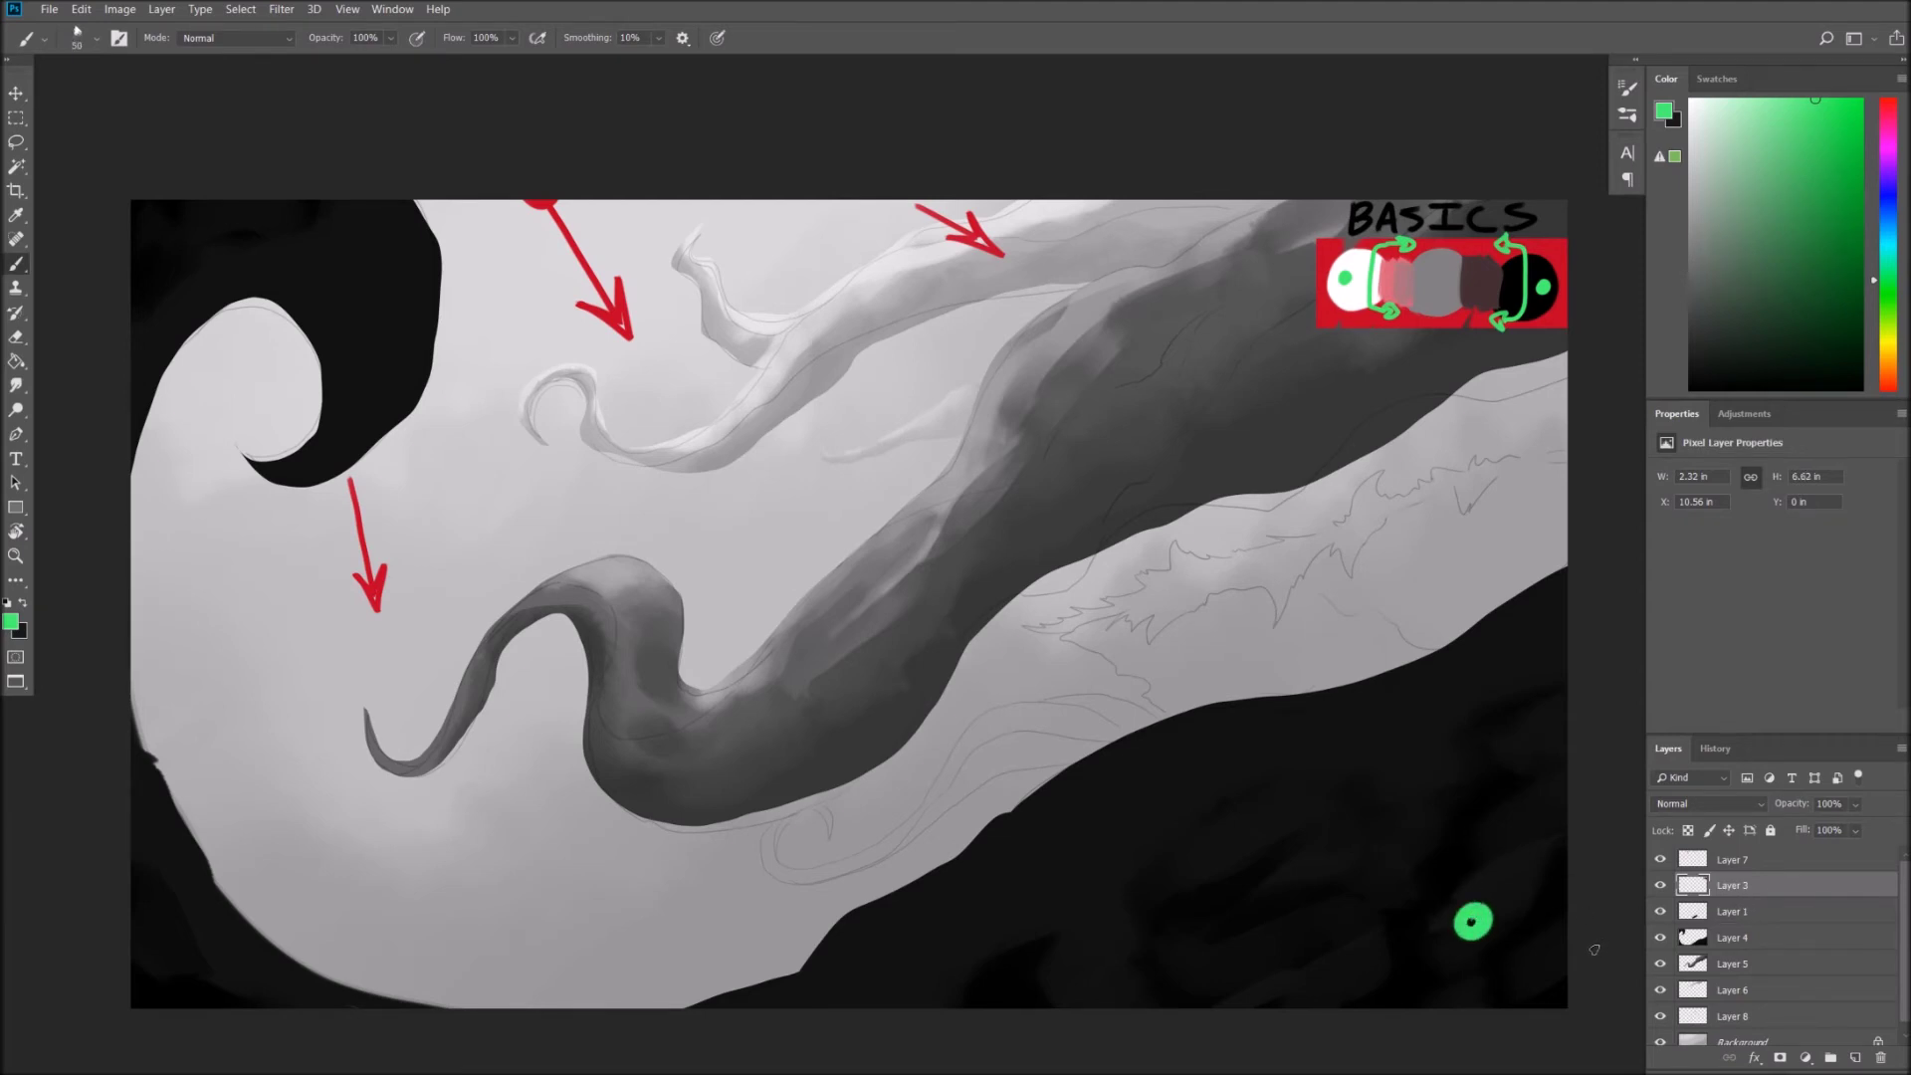
pyautogui.hotkey('ctrl', 'z')
pyautogui.press('[')
pyautogui.click(1714, 748)
# Toggle Layer 7's red arrows off and on, and switch to the Elliptical Marquee tool.
pyautogui.click(1692, 860)
pyautogui.click(1660, 860)
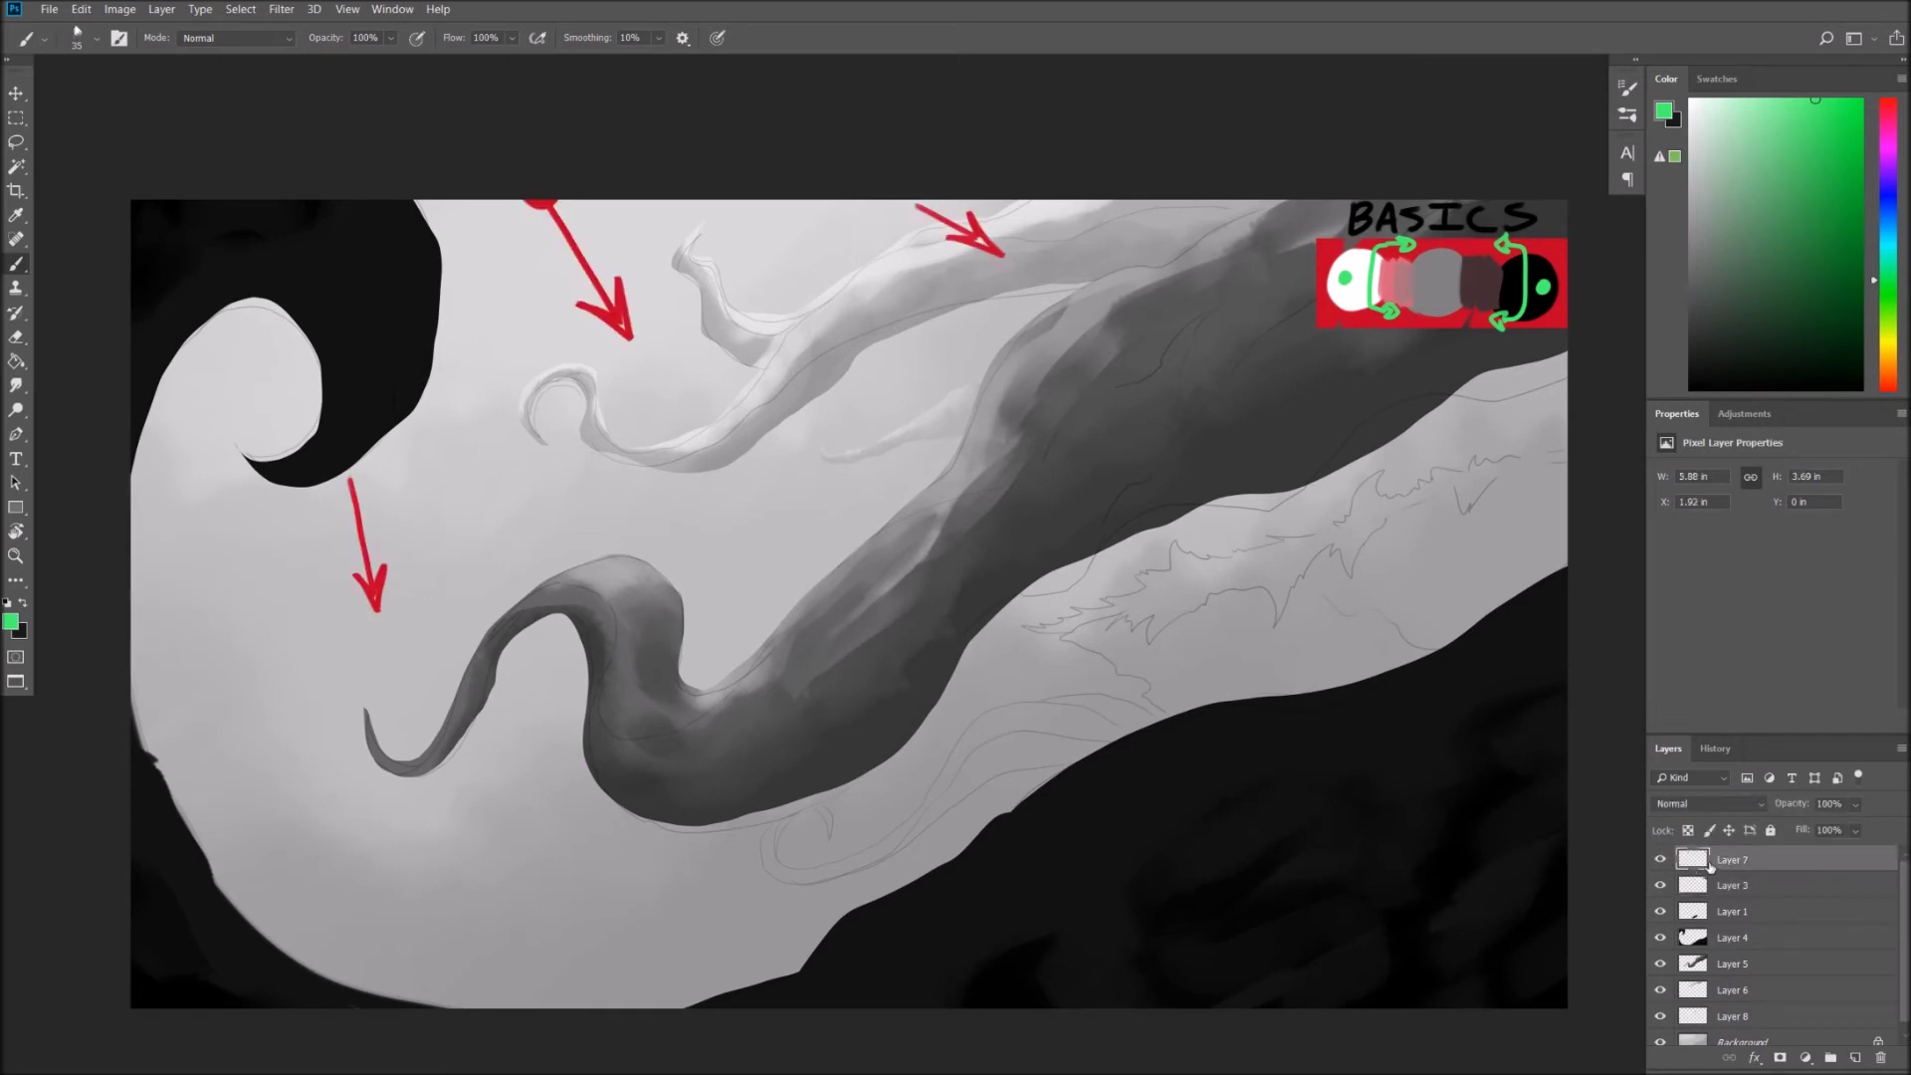
pyautogui.press('m')
pyautogui.rightClick(24, 124)
pyautogui.click(69, 135)
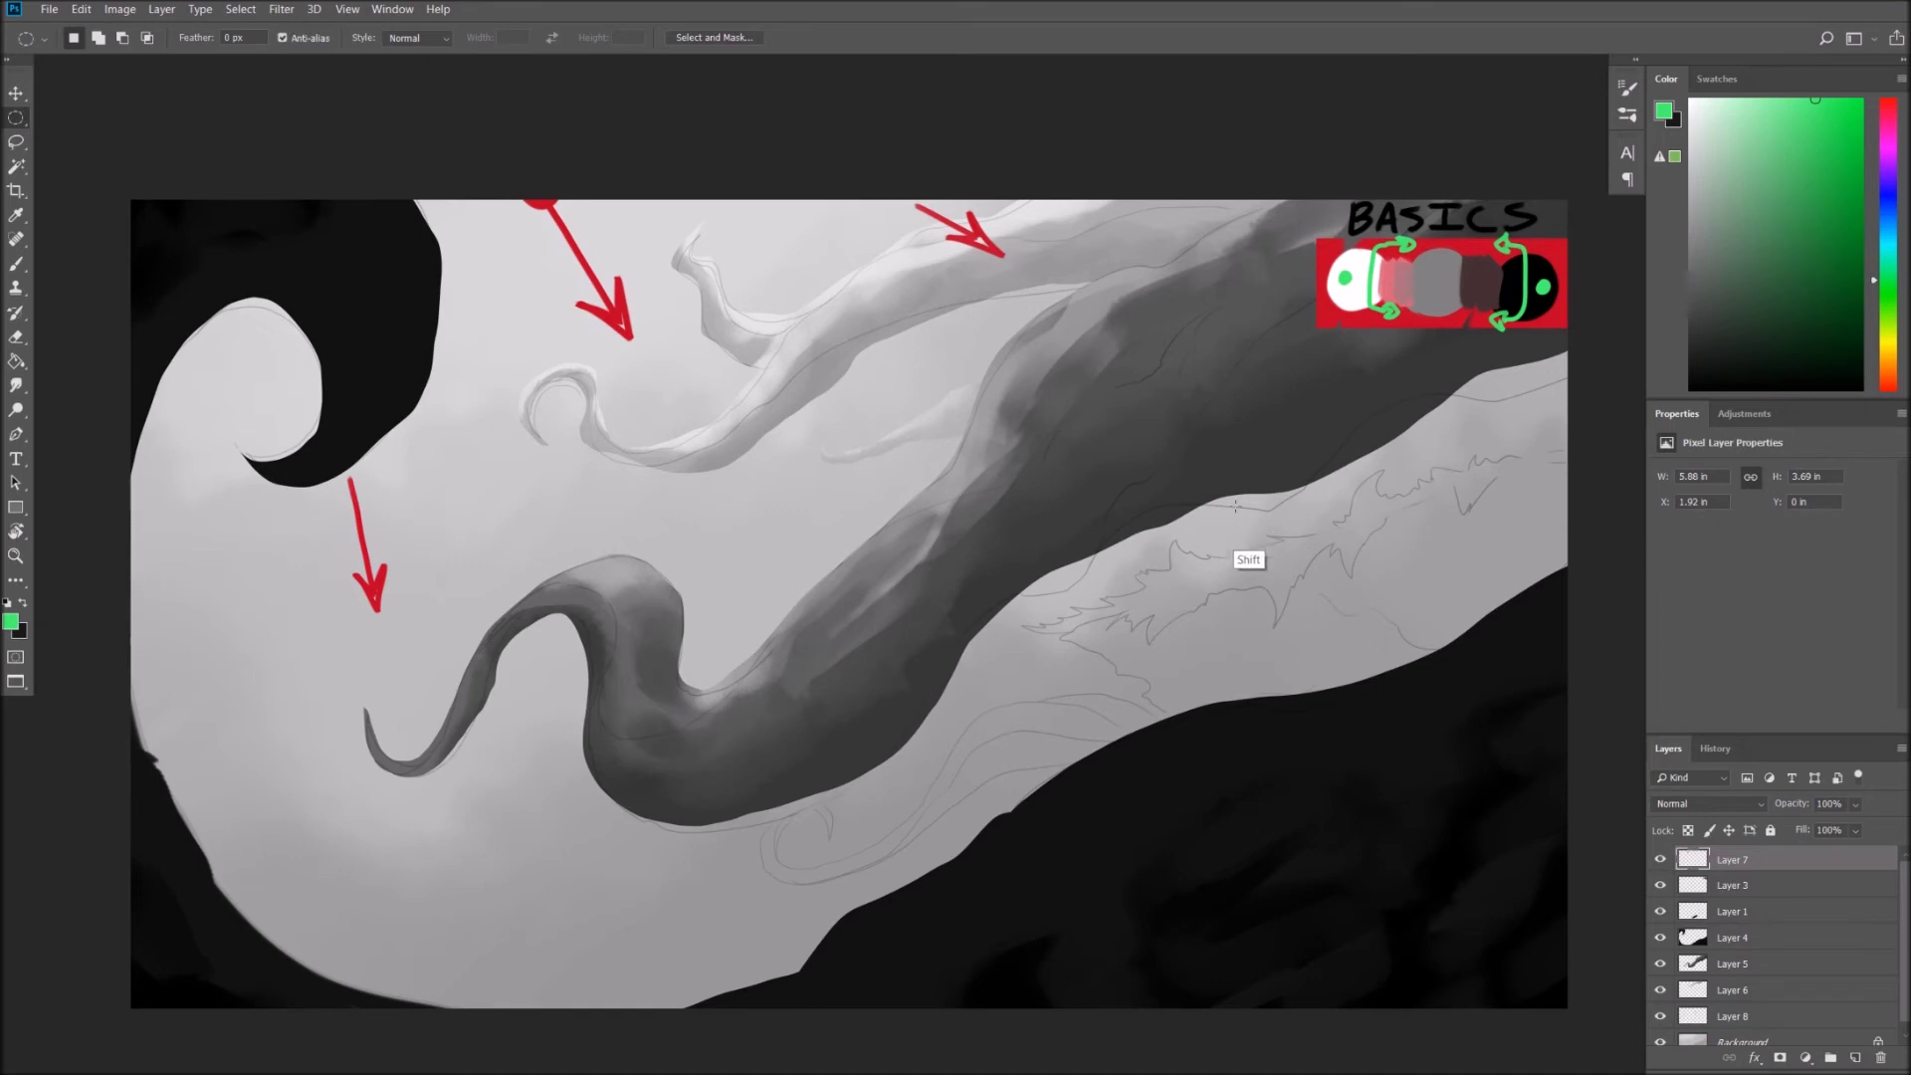
# Block in the circle with mid grey, a black shadow side and a white lit top.
pyautogui.press('b')
pyautogui.press(']')
pyautogui.press(']')
pyautogui.press(']')
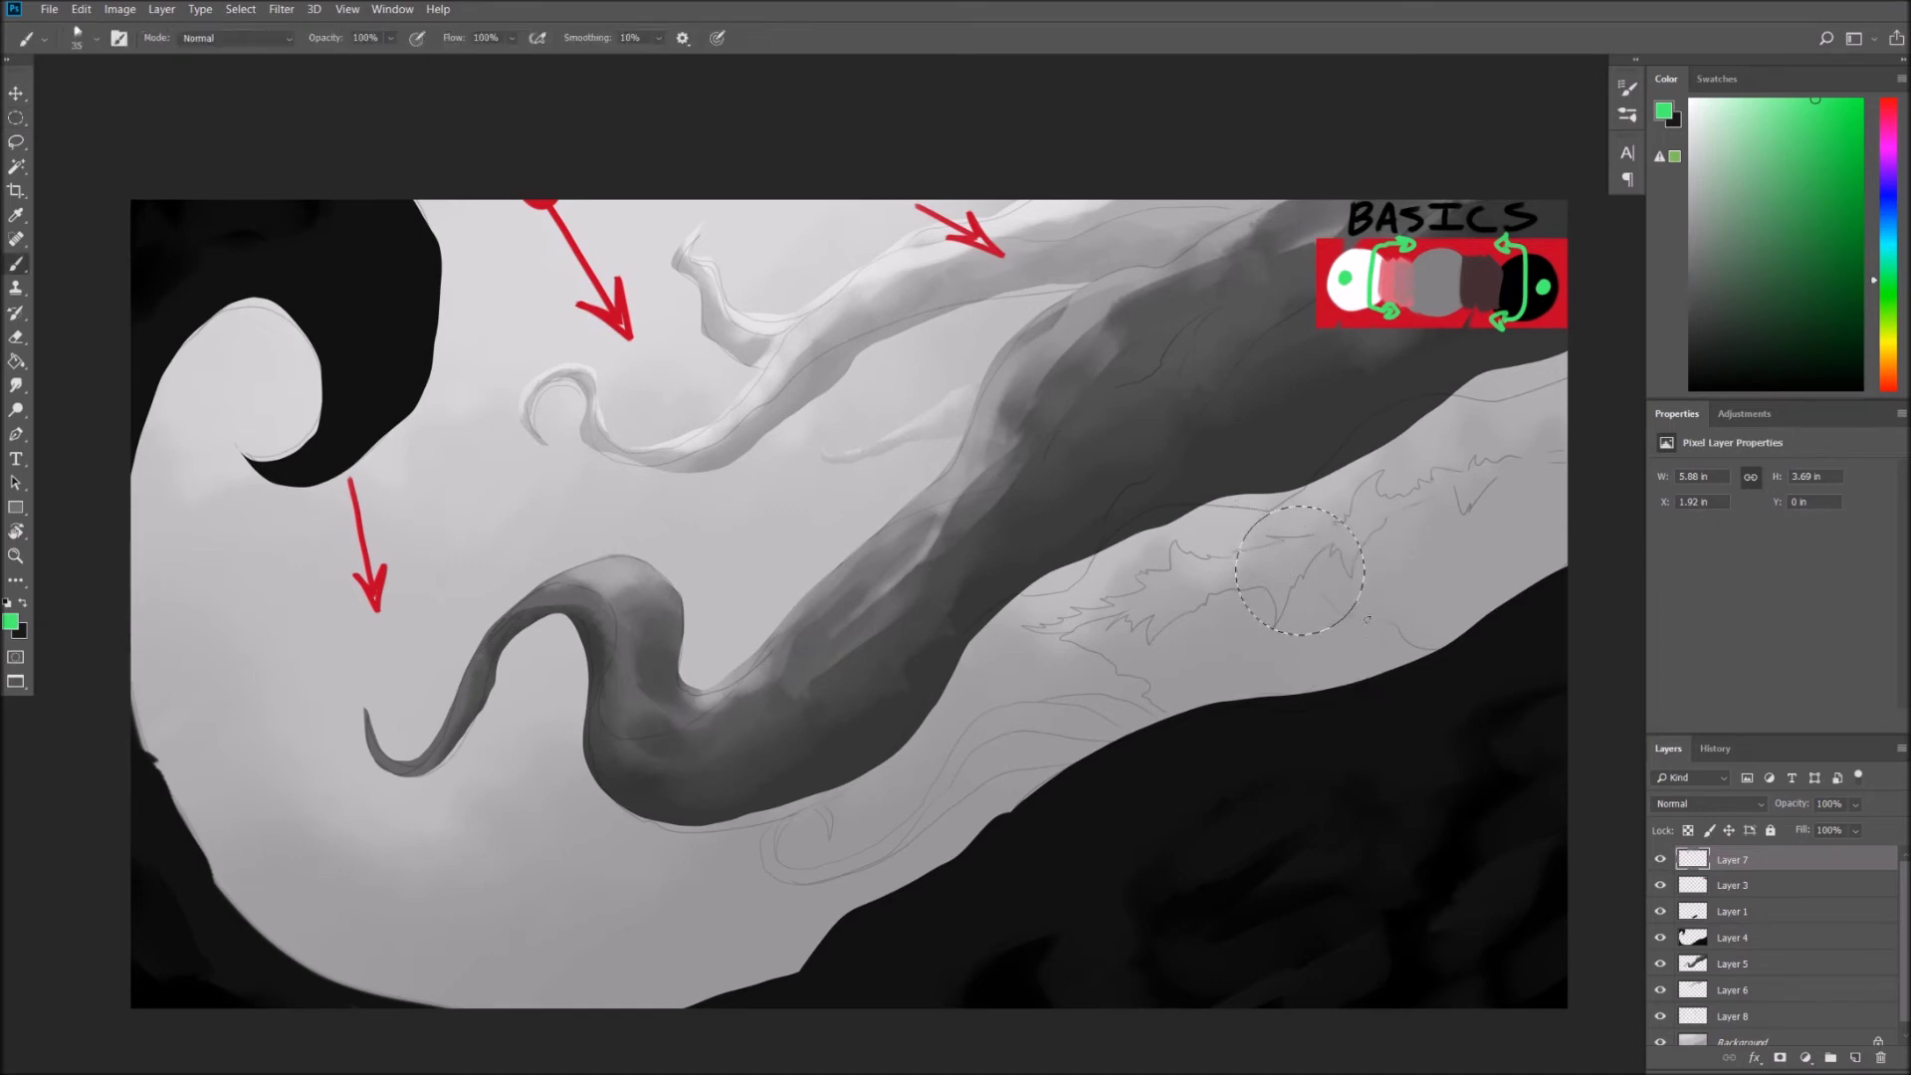
pyautogui.keyDown('alt'); pyautogui.click(1431, 288); pyautogui.keyUp('alt')
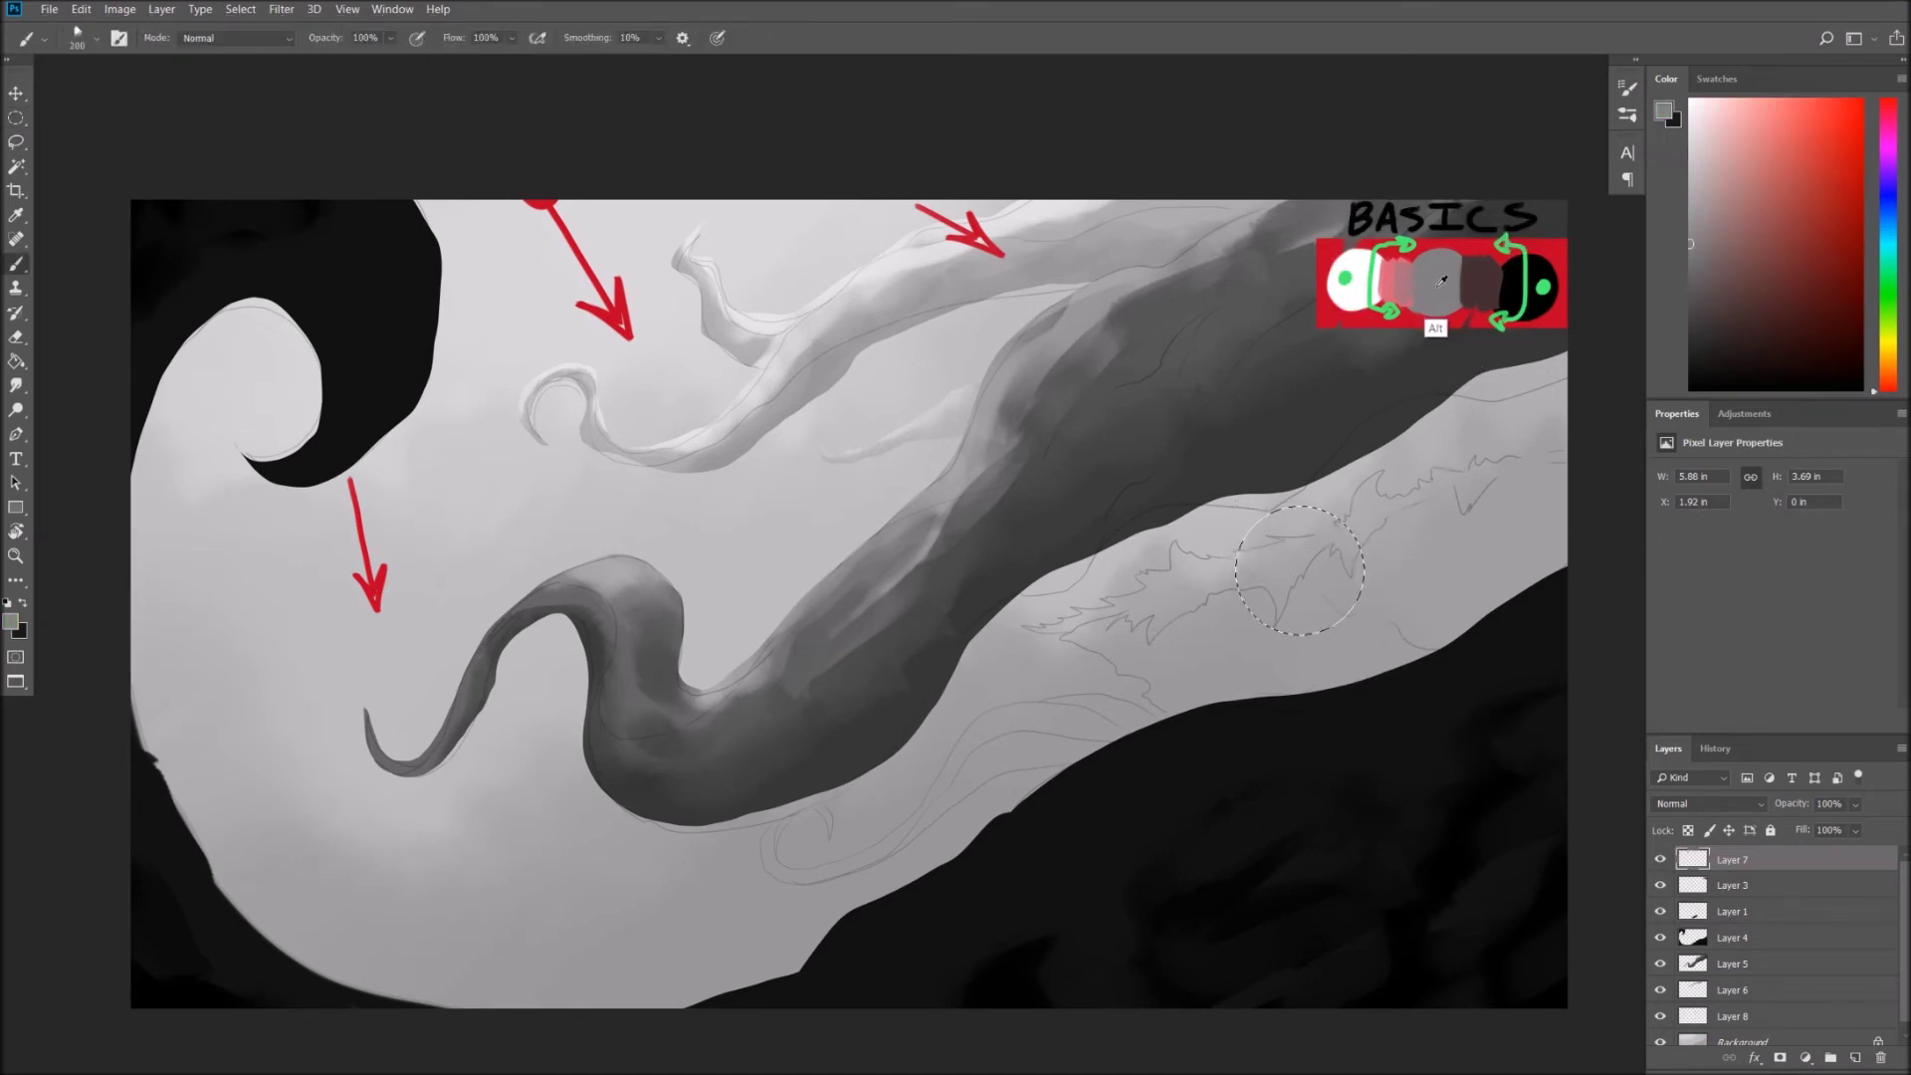
pyautogui.moveTo(1363, 567); pyautogui.dragTo(1262, 502)
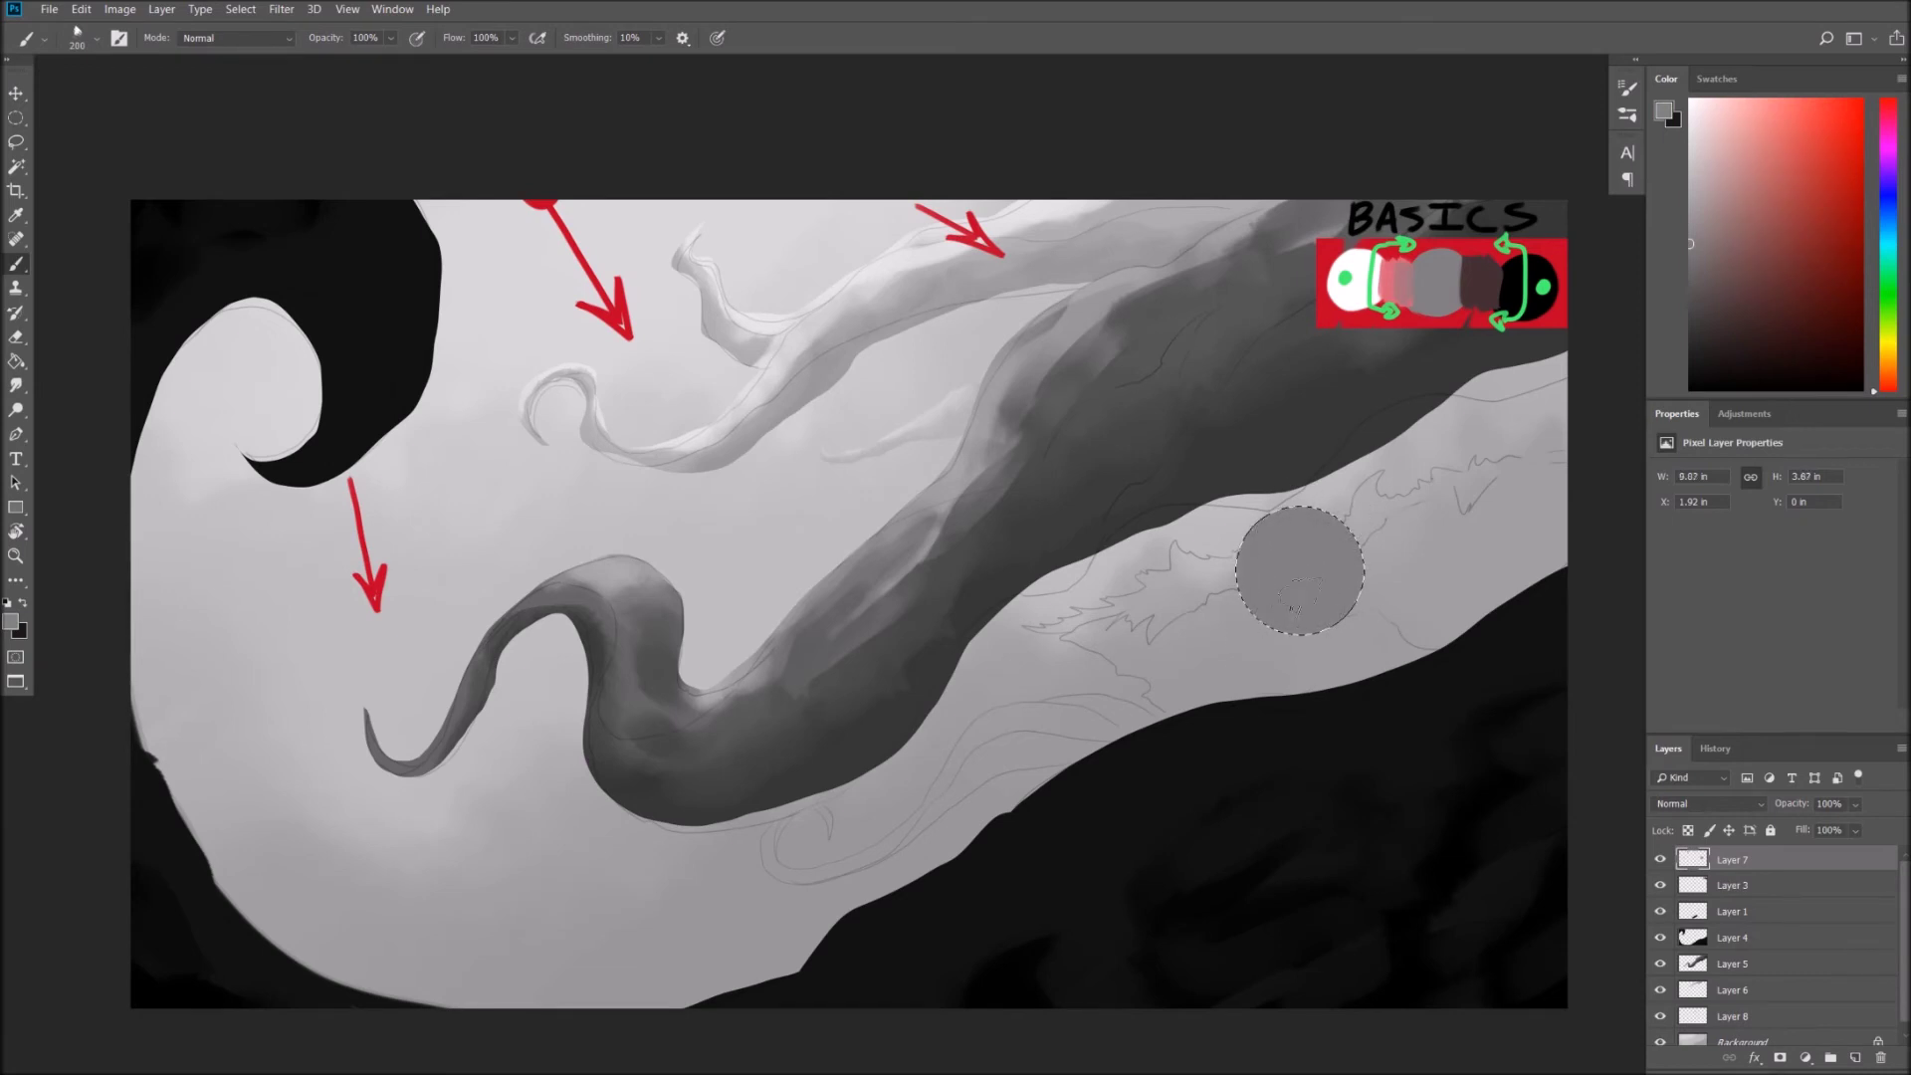
pyautogui.moveTo(1538, 317); pyautogui.dragTo(1373, 329)
pyautogui.keyDown('alt'); pyautogui.click(1372, 321); pyautogui.keyUp('alt')
pyautogui.moveTo(1112, 627)
pyautogui.mouseDown()
pyautogui.moveTo(1172, 633)
pyautogui.moveTo(1190, 585)
pyautogui.mouseUp()
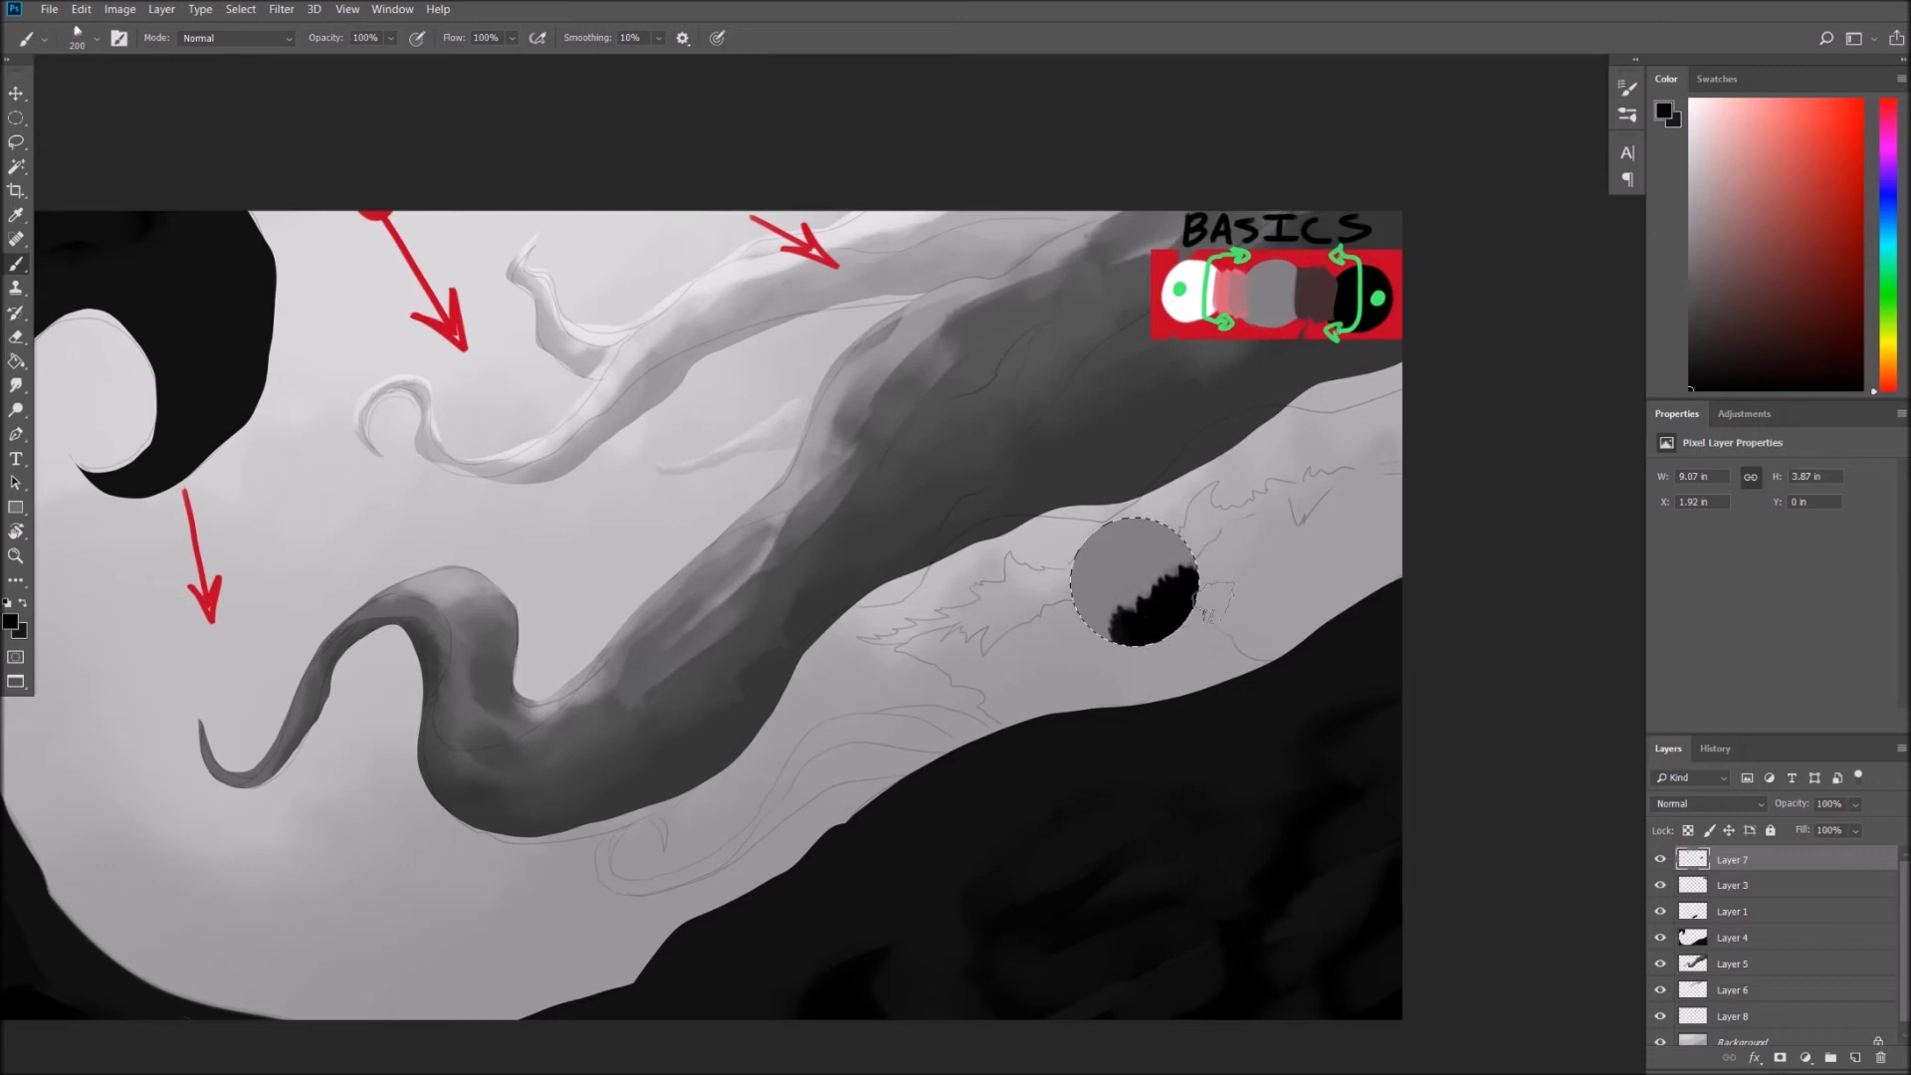
pyautogui.keyDown('alt'); pyautogui.click(1190, 299); pyautogui.keyUp('alt')
pyautogui.moveTo(1116, 485); pyautogui.dragTo(1148, 491)
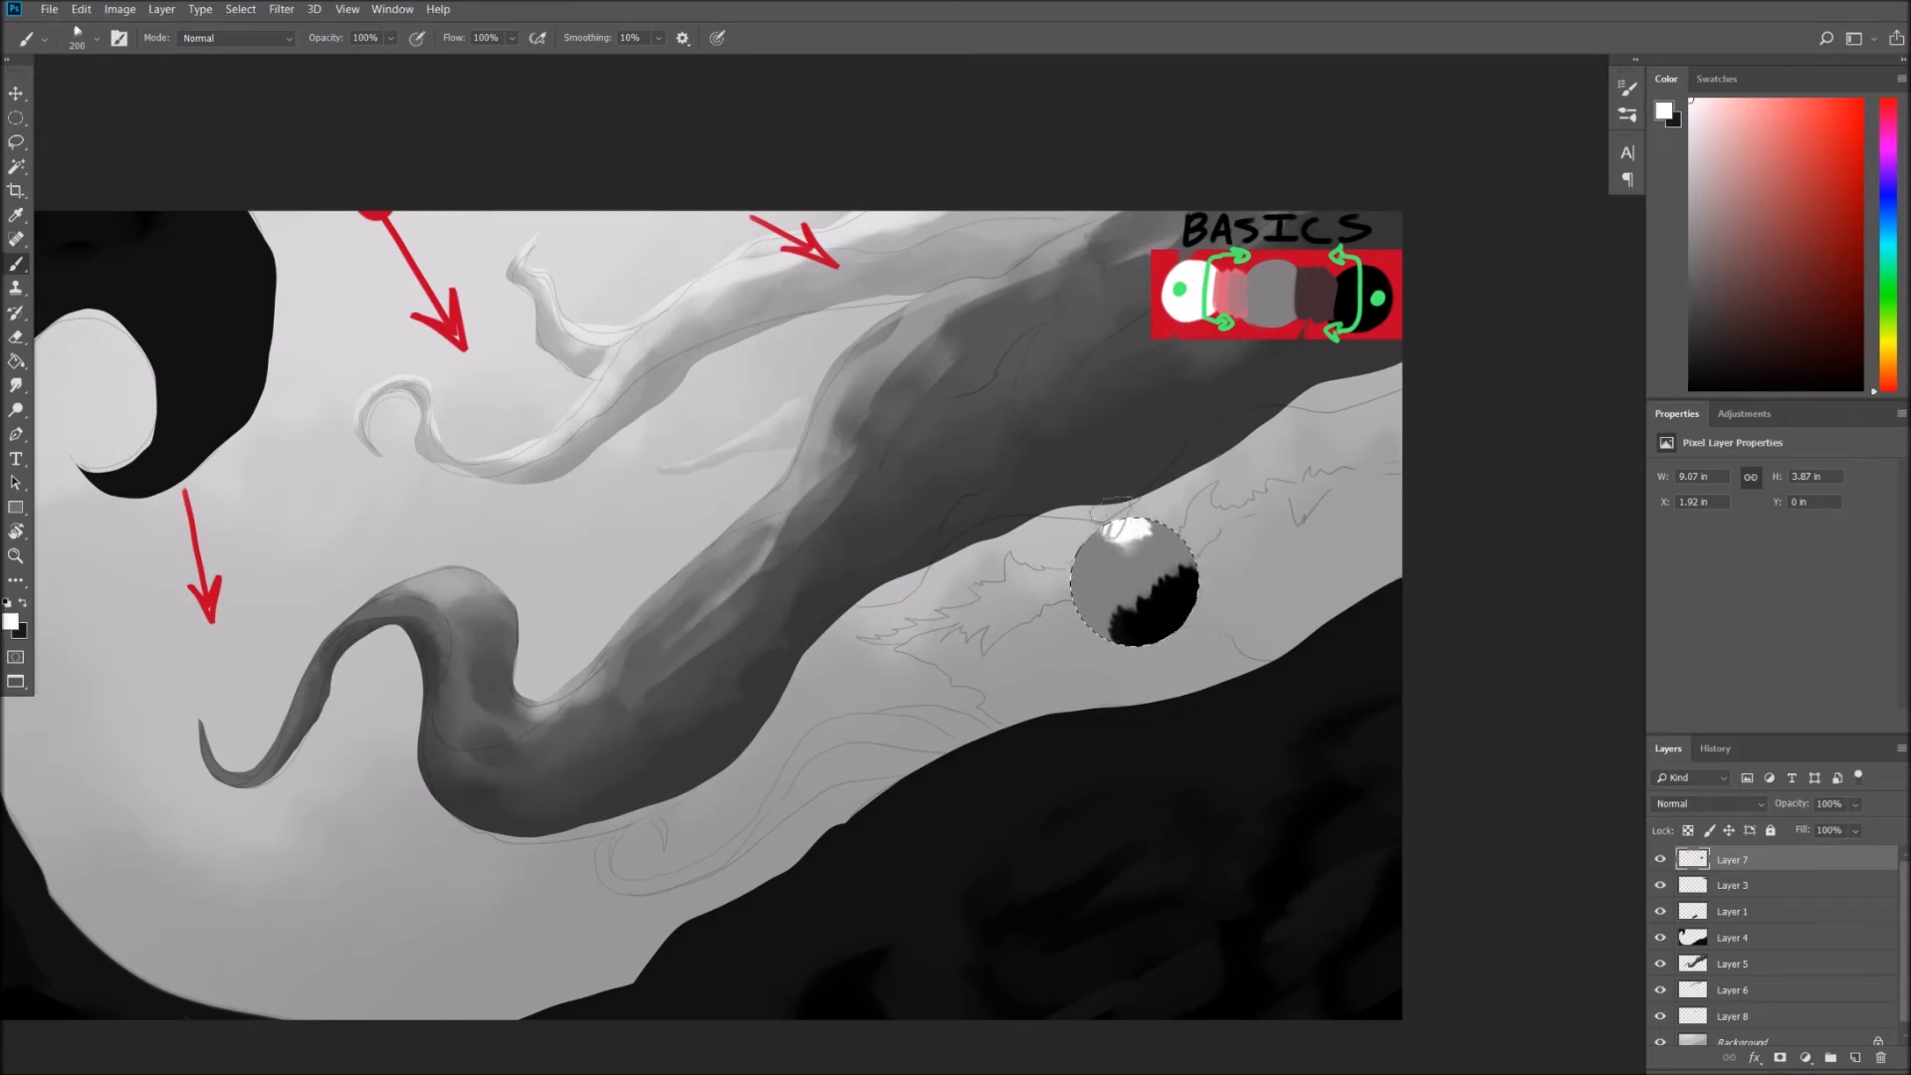
# Add light and darker grey mid-tone bands between the sphere's highlight and shadow.
pyautogui.press('[')
pyautogui.keyDown('alt'); pyautogui.click(1102, 625); pyautogui.keyUp('alt')
pyautogui.moveTo(1105, 575); pyautogui.dragTo(1140, 533)
pyautogui.keyDown('alt'); pyautogui.click(1129, 607); pyautogui.keyUp('alt')
pyautogui.moveTo(1105, 612)
pyautogui.mouseDown()
pyautogui.moveTo(1184, 569)
pyautogui.moveTo(1170, 557)
pyautogui.mouseUp()
pyautogui.keyDown('alt'); pyautogui.click(1151, 570); pyautogui.keyUp('alt')
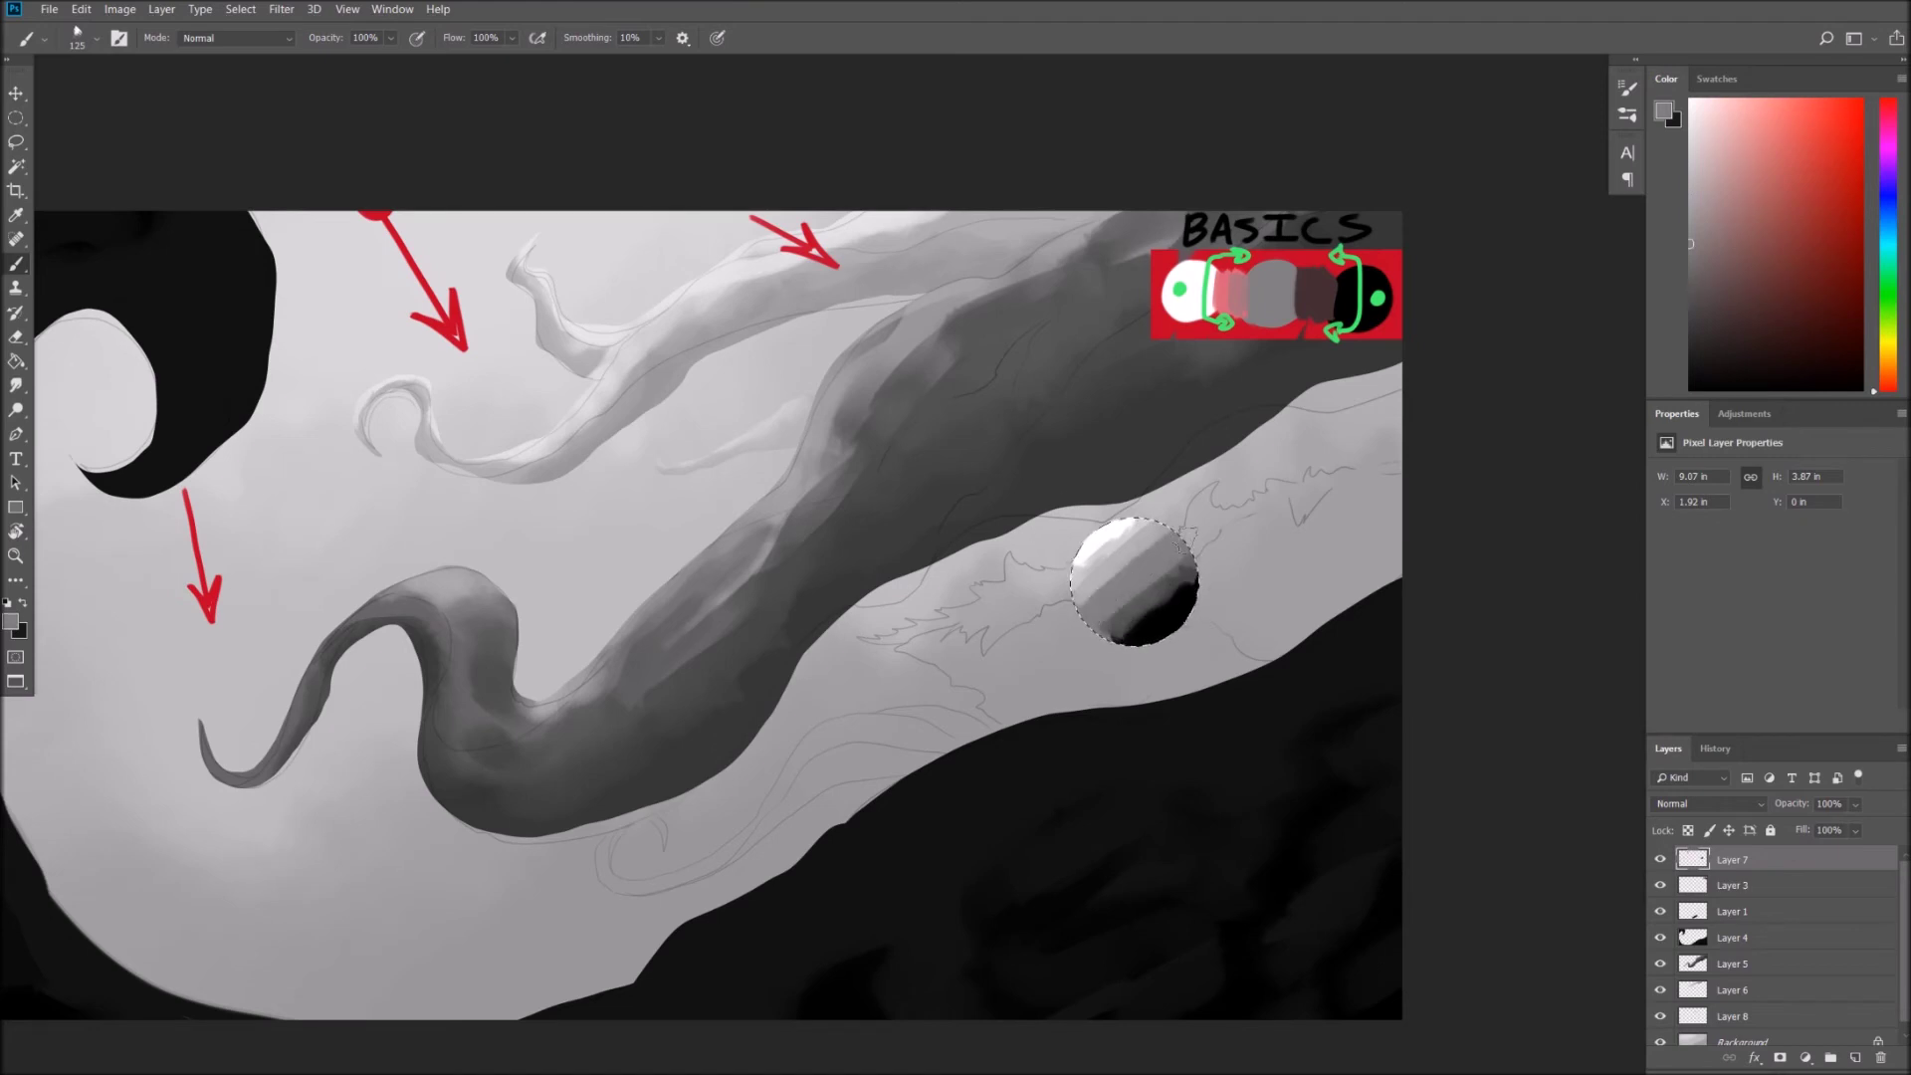
pyautogui.keyDown('alt'); pyautogui.click(1120, 610); pyautogui.keyUp('alt')
pyautogui.moveTo(1119, 610); pyautogui.dragTo(1113, 626)
pyautogui.keyDown('alt'); pyautogui.click(1152, 593); pyautogui.keyUp('alt')
# Brush lighter and darker grey bands into the sphere's lower part and soften its top highlight.
pyautogui.keyDown('alt'); pyautogui.click(1131, 597); pyautogui.keyUp('alt')
pyautogui.keyDown('alt'); pyautogui.click(1152, 609); pyautogui.keyUp('alt')
pyautogui.keyDown('alt'); pyautogui.click(1159, 603); pyautogui.keyUp('alt')
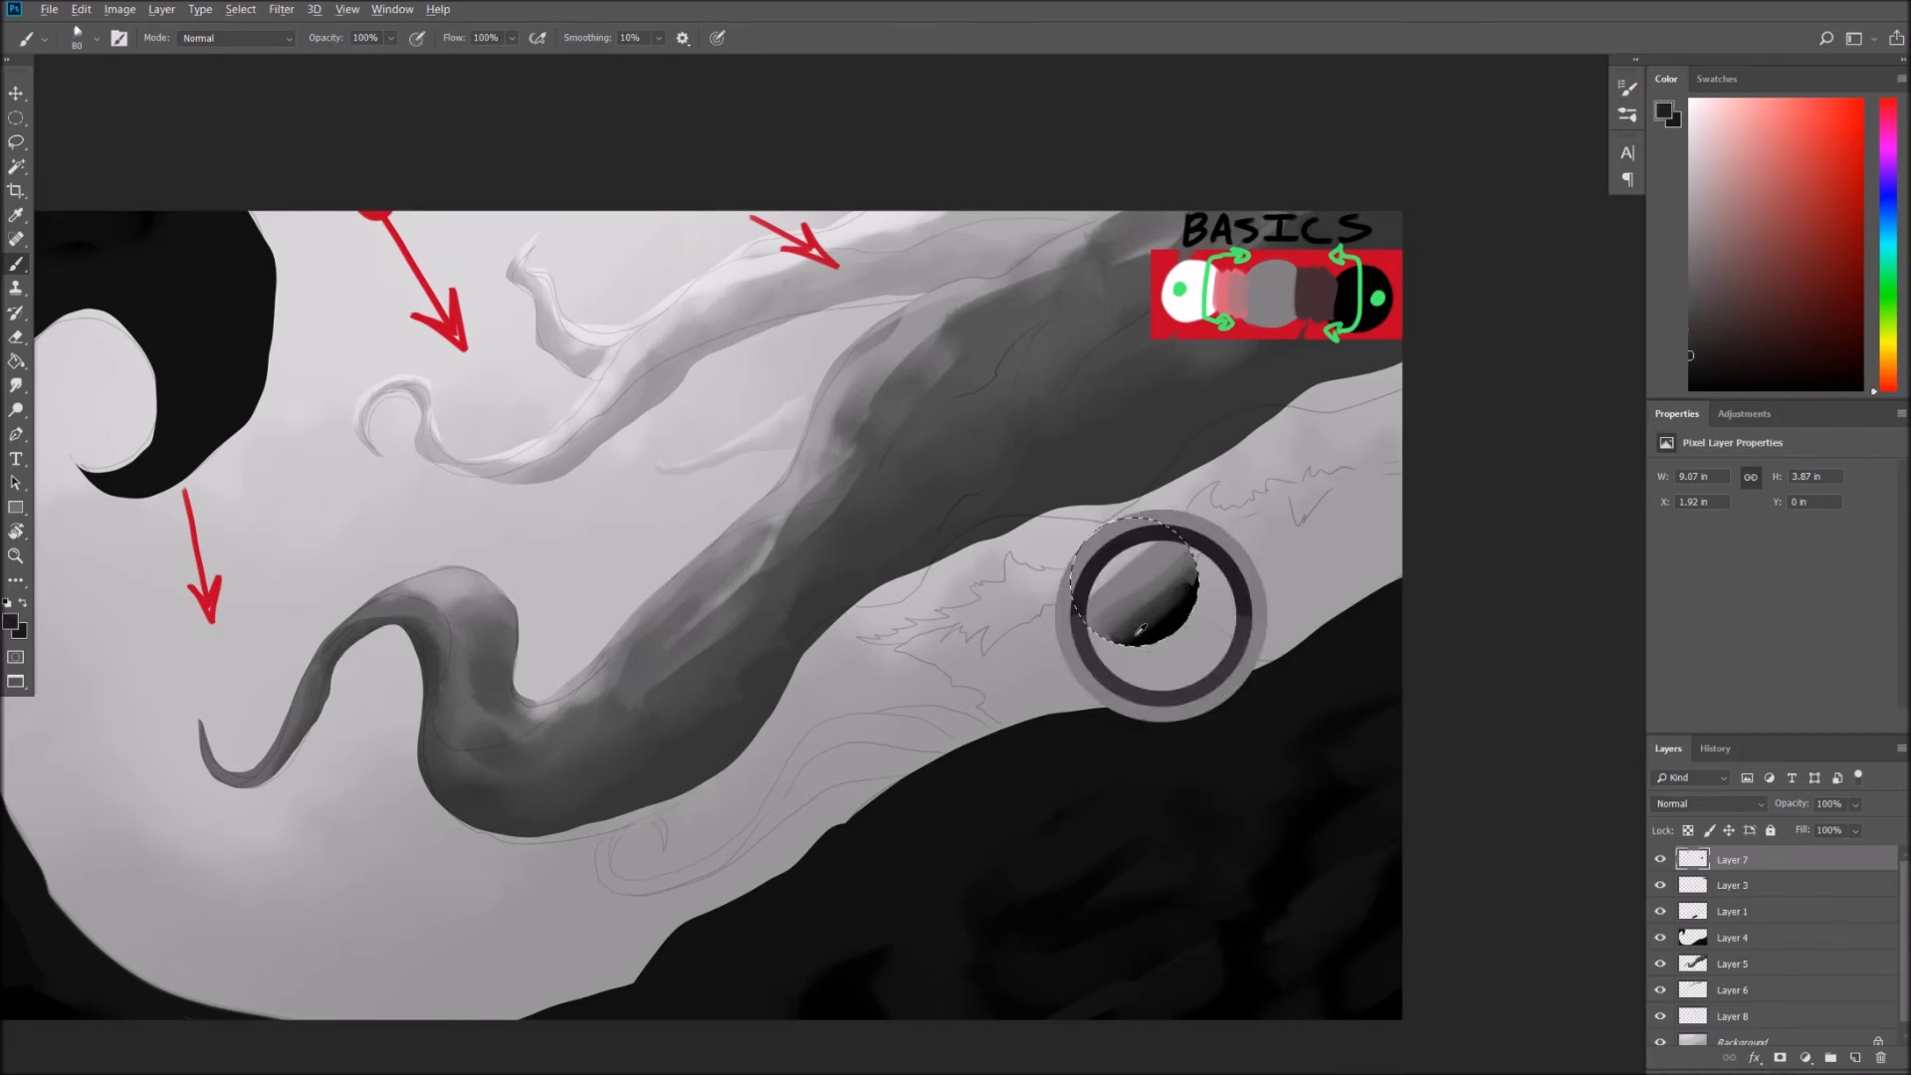
pyautogui.moveTo(1159, 607); pyautogui.dragTo(1119, 636)
pyautogui.keyDown('alt'); pyautogui.click(1142, 624); pyautogui.keyUp('alt')
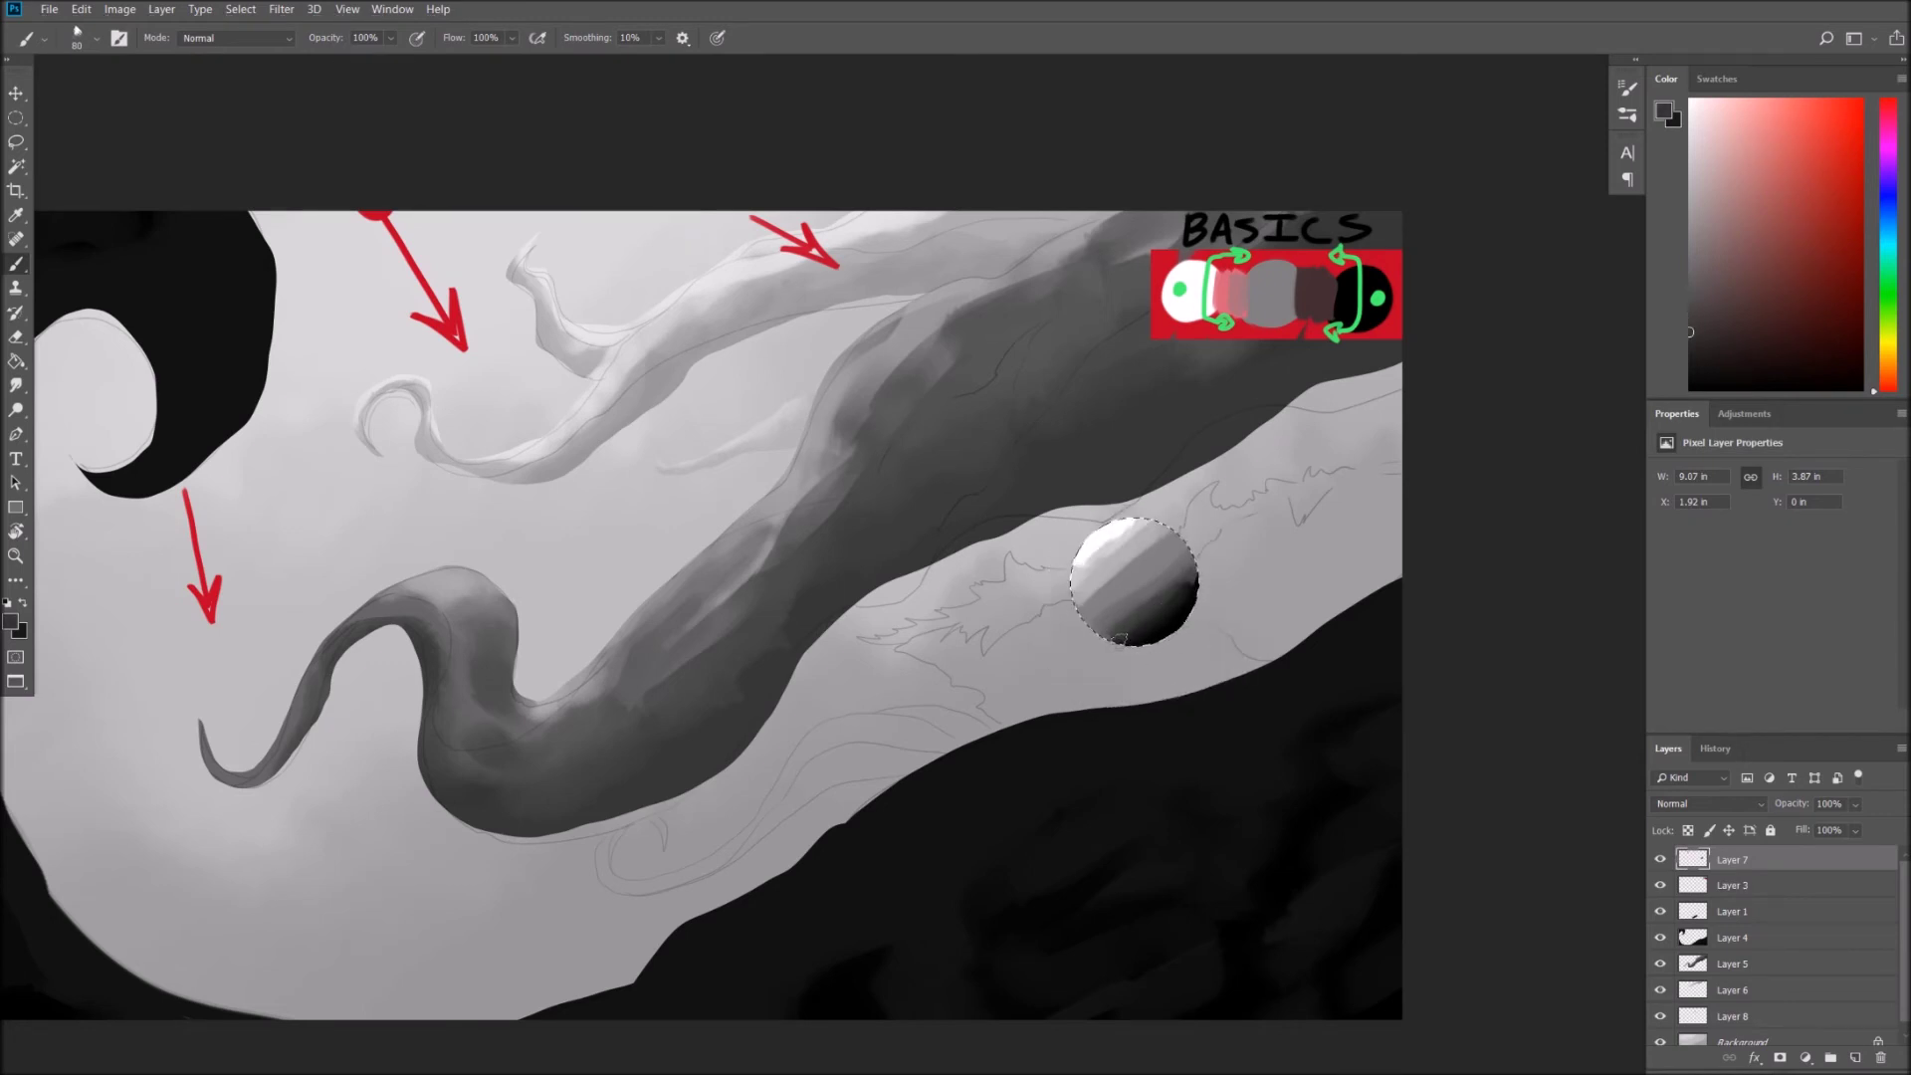
pyautogui.keyDown('alt'); pyautogui.click(1103, 550); pyautogui.keyUp('alt')
pyautogui.moveTo(1077, 575); pyautogui.dragTo(1174, 500)
# Refine the highlight with white and mid grey dabs, then deselect the circle.
pyautogui.keyDown('alt'); pyautogui.click(1101, 601); pyautogui.keyUp('alt')
pyautogui.keyDown('alt'); pyautogui.click(1075, 567); pyautogui.keyUp('alt')
pyautogui.keyDown('alt'); pyautogui.click(1108, 618); pyautogui.keyUp('alt')
pyautogui.moveTo(1094, 597); pyautogui.dragTo(1151, 531)
pyautogui.keyDown('alt'); pyautogui.click(1109, 610); pyautogui.keyUp('alt')
pyautogui.hotkey('ctrl', 'd')
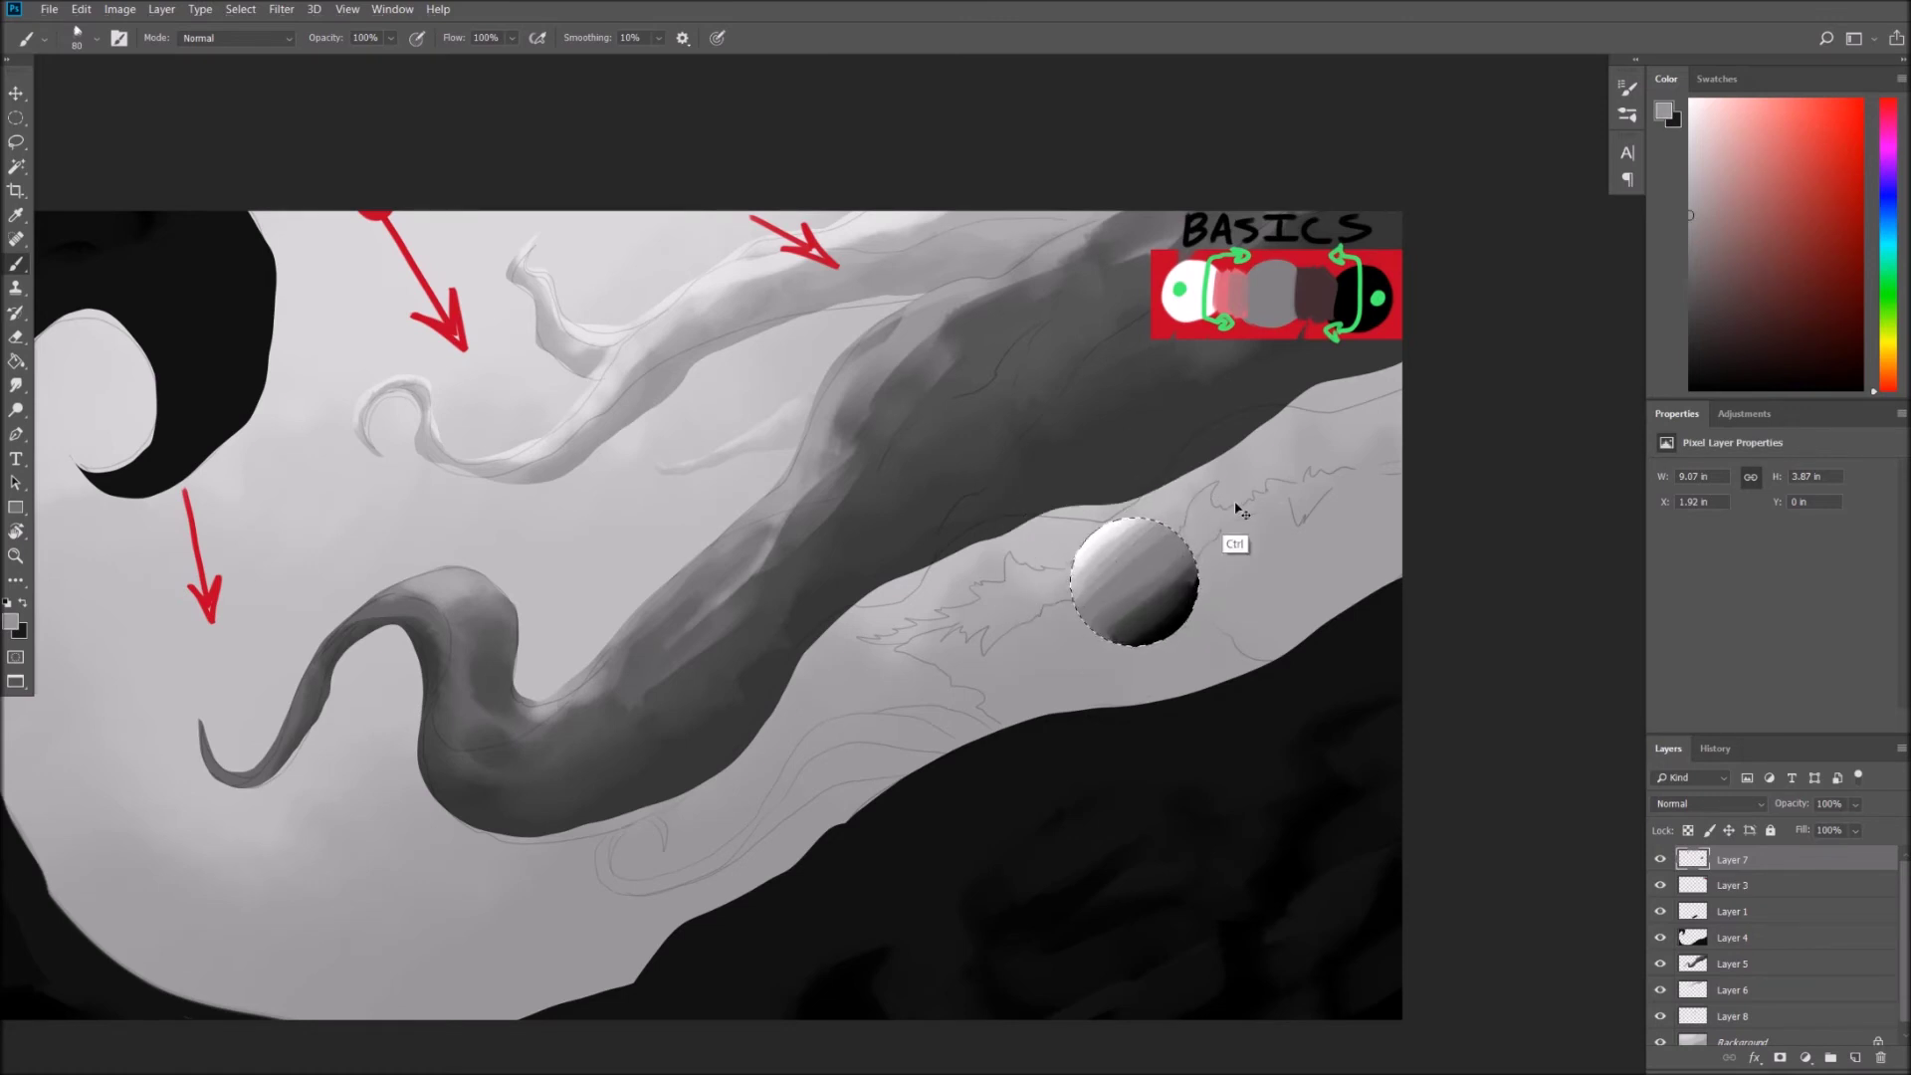
pyautogui.moveTo(1232, 601); pyautogui.dragTo(1210, 566)
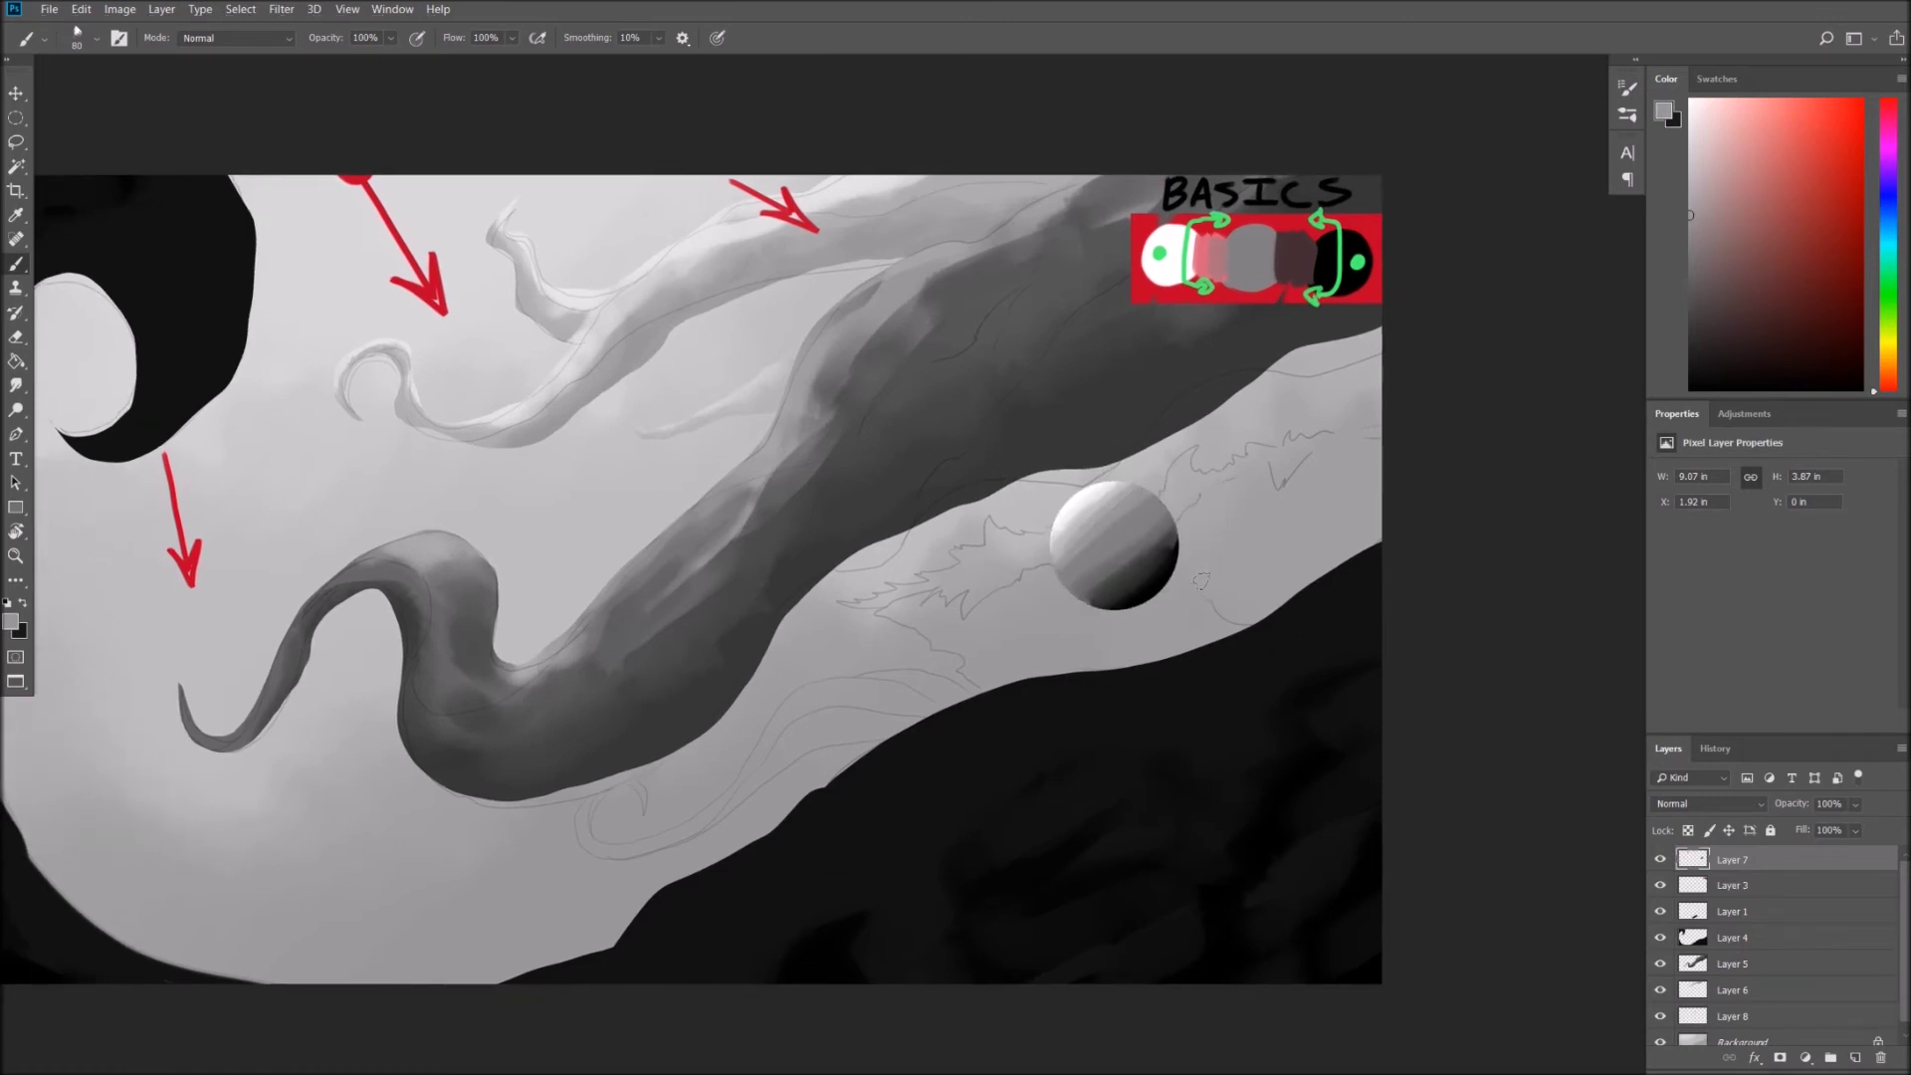
# Add a new layer clipped to Layer 7 and paint a sampled dark grey shadow across the sphere's base.
pyautogui.press(']')
pyautogui.press(']')
pyautogui.press(']')
pyautogui.click(1855, 1057)
pyautogui.keyDown('alt'); pyautogui.click(1760, 872); pyautogui.keyUp('alt')
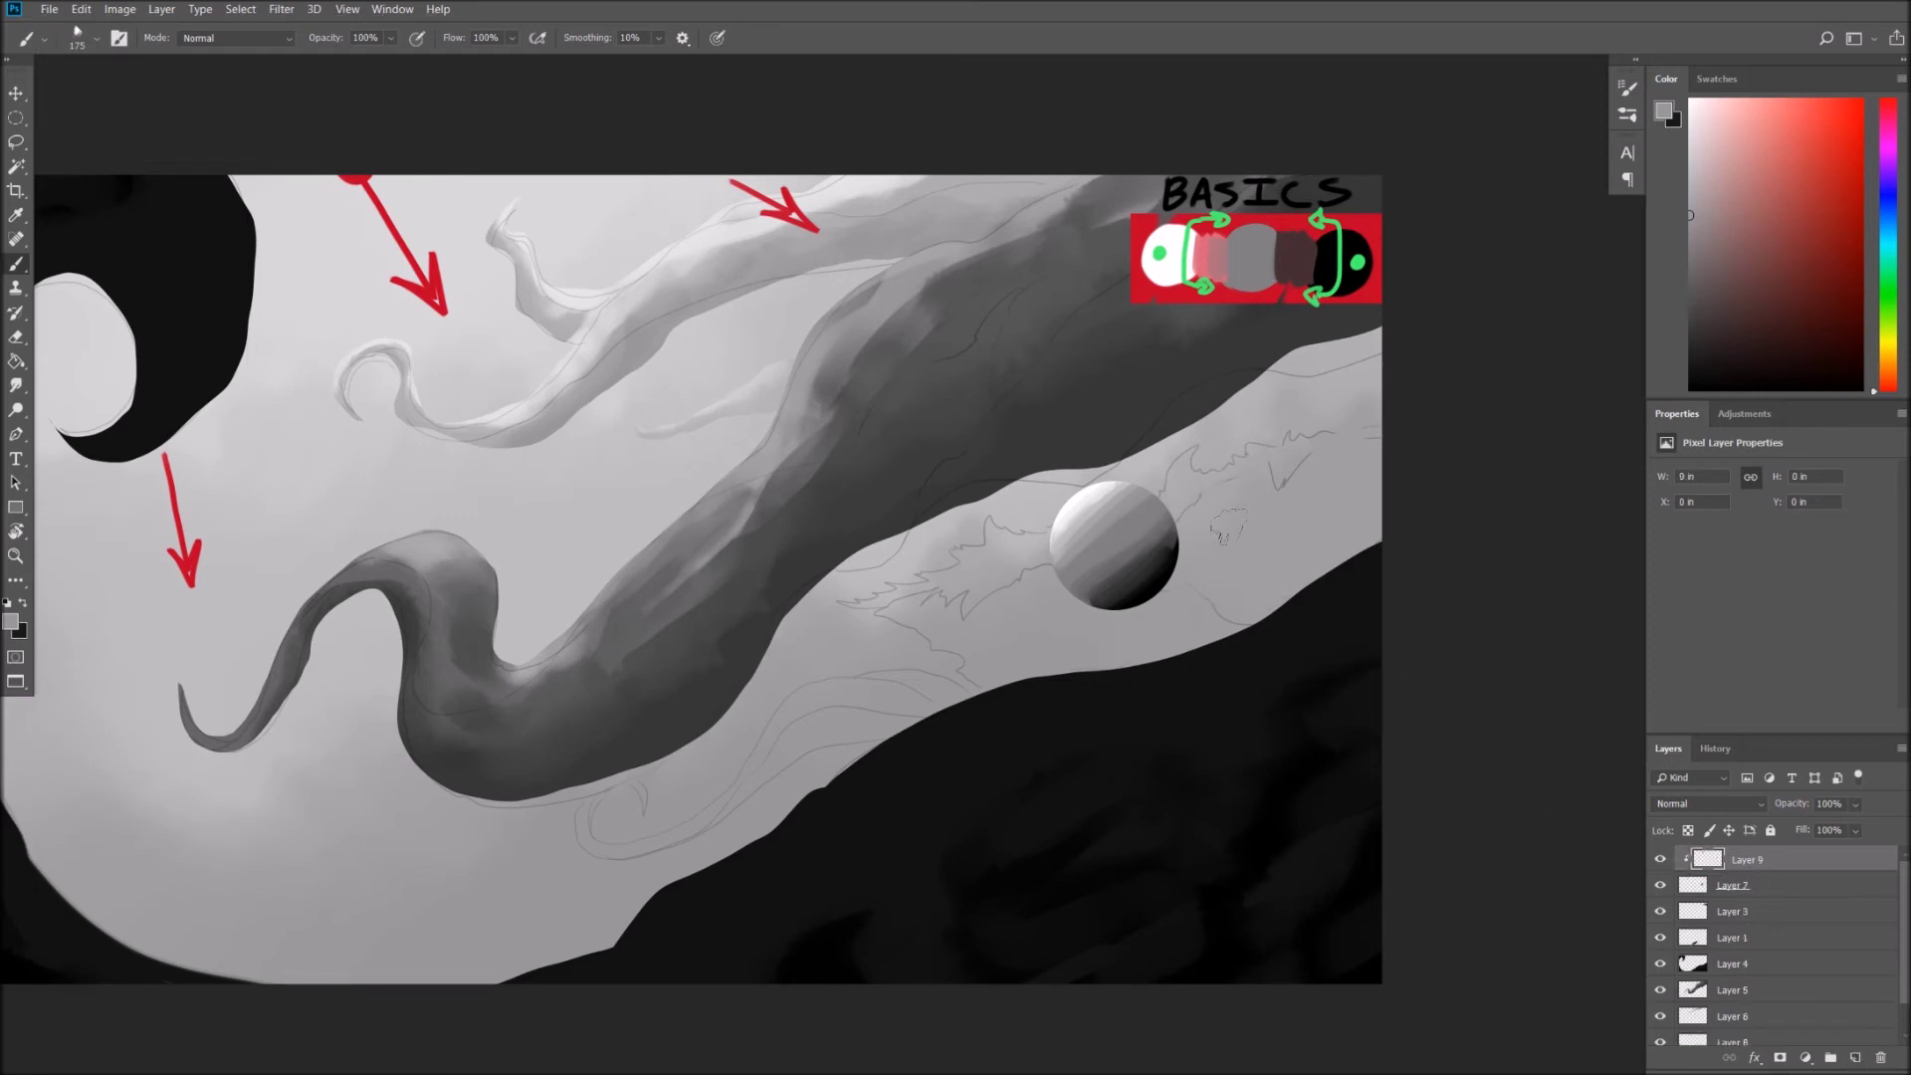
pyautogui.press('alt')
pyautogui.keyDown('alt'); pyautogui.click(1145, 575); pyautogui.keyUp('alt')
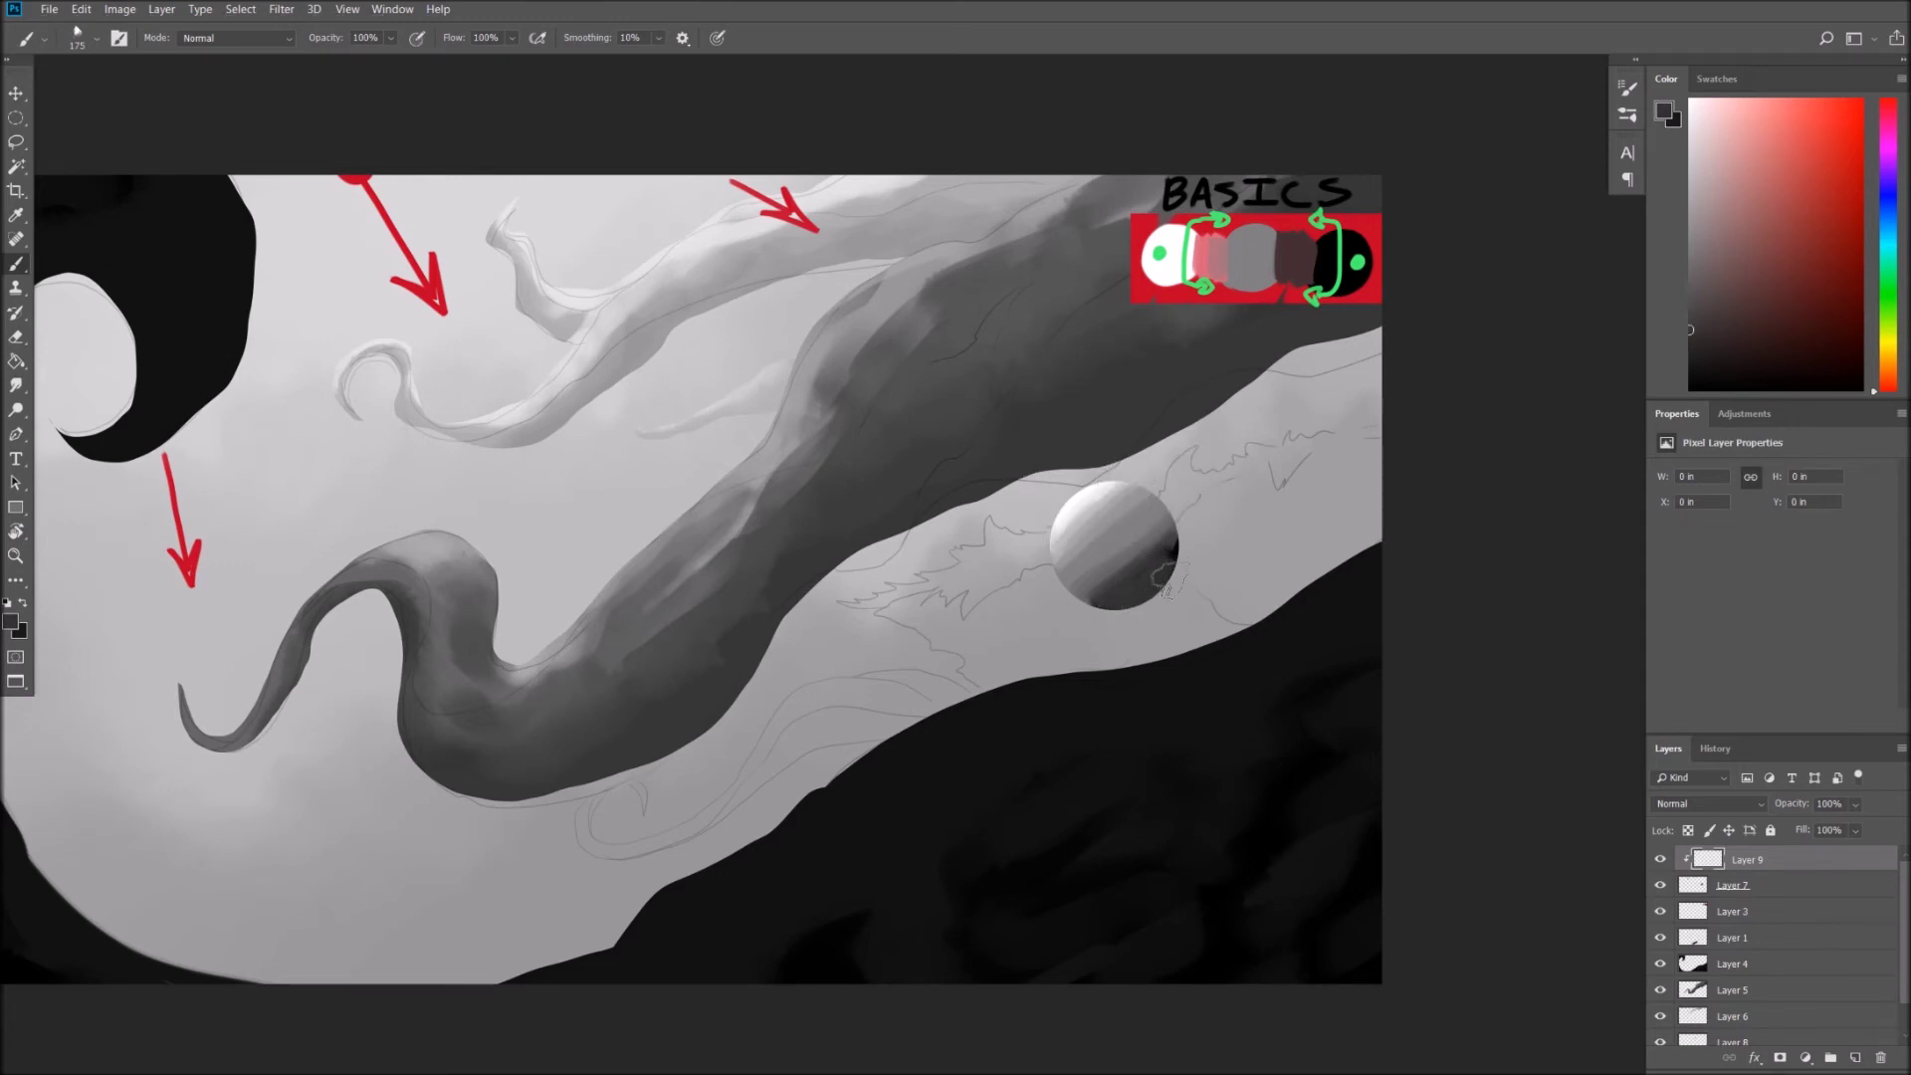
pyautogui.moveTo(1112, 596)
pyautogui.mouseDown()
pyautogui.moveTo(1144, 572)
pyautogui.moveTo(1155, 593)
pyautogui.mouseUp()
pyautogui.press('[')
pyautogui.press('[')
pyautogui.press('[')
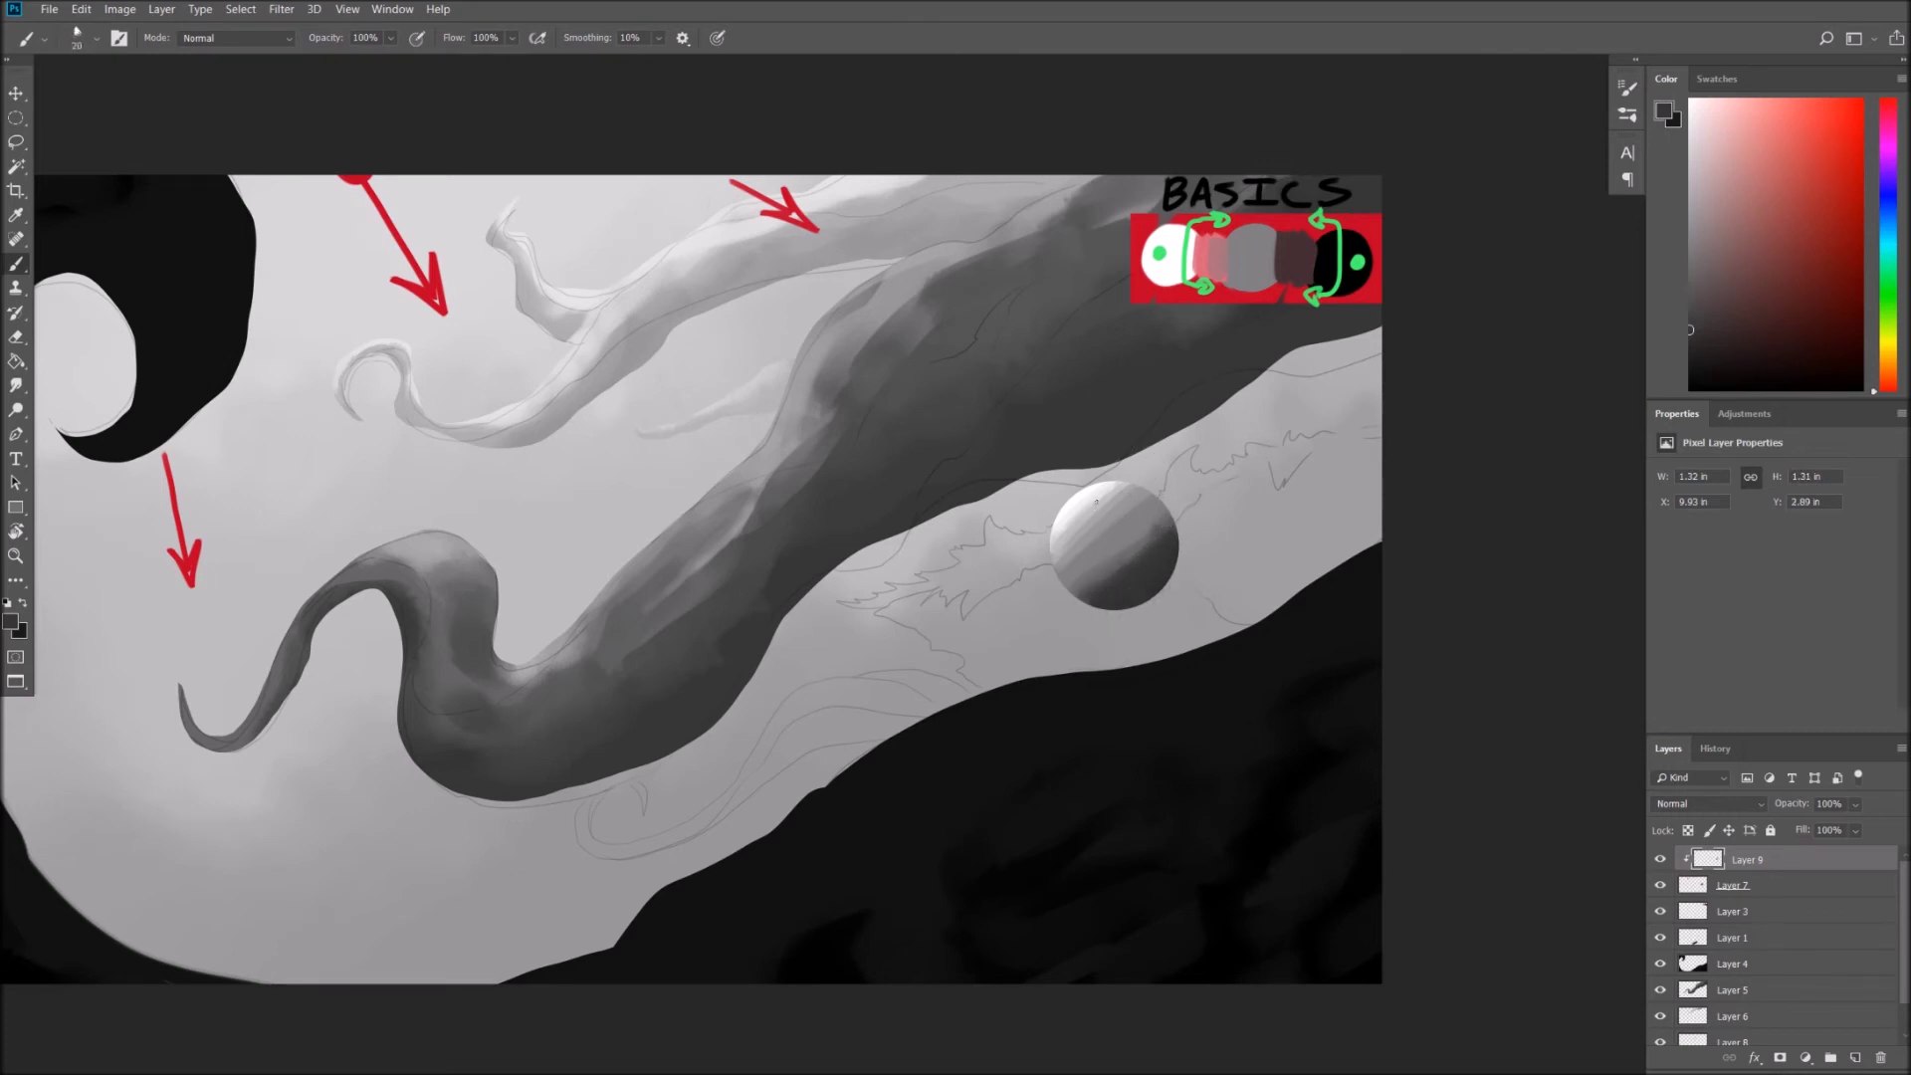
pyautogui.scroll(3, 1103, 506)
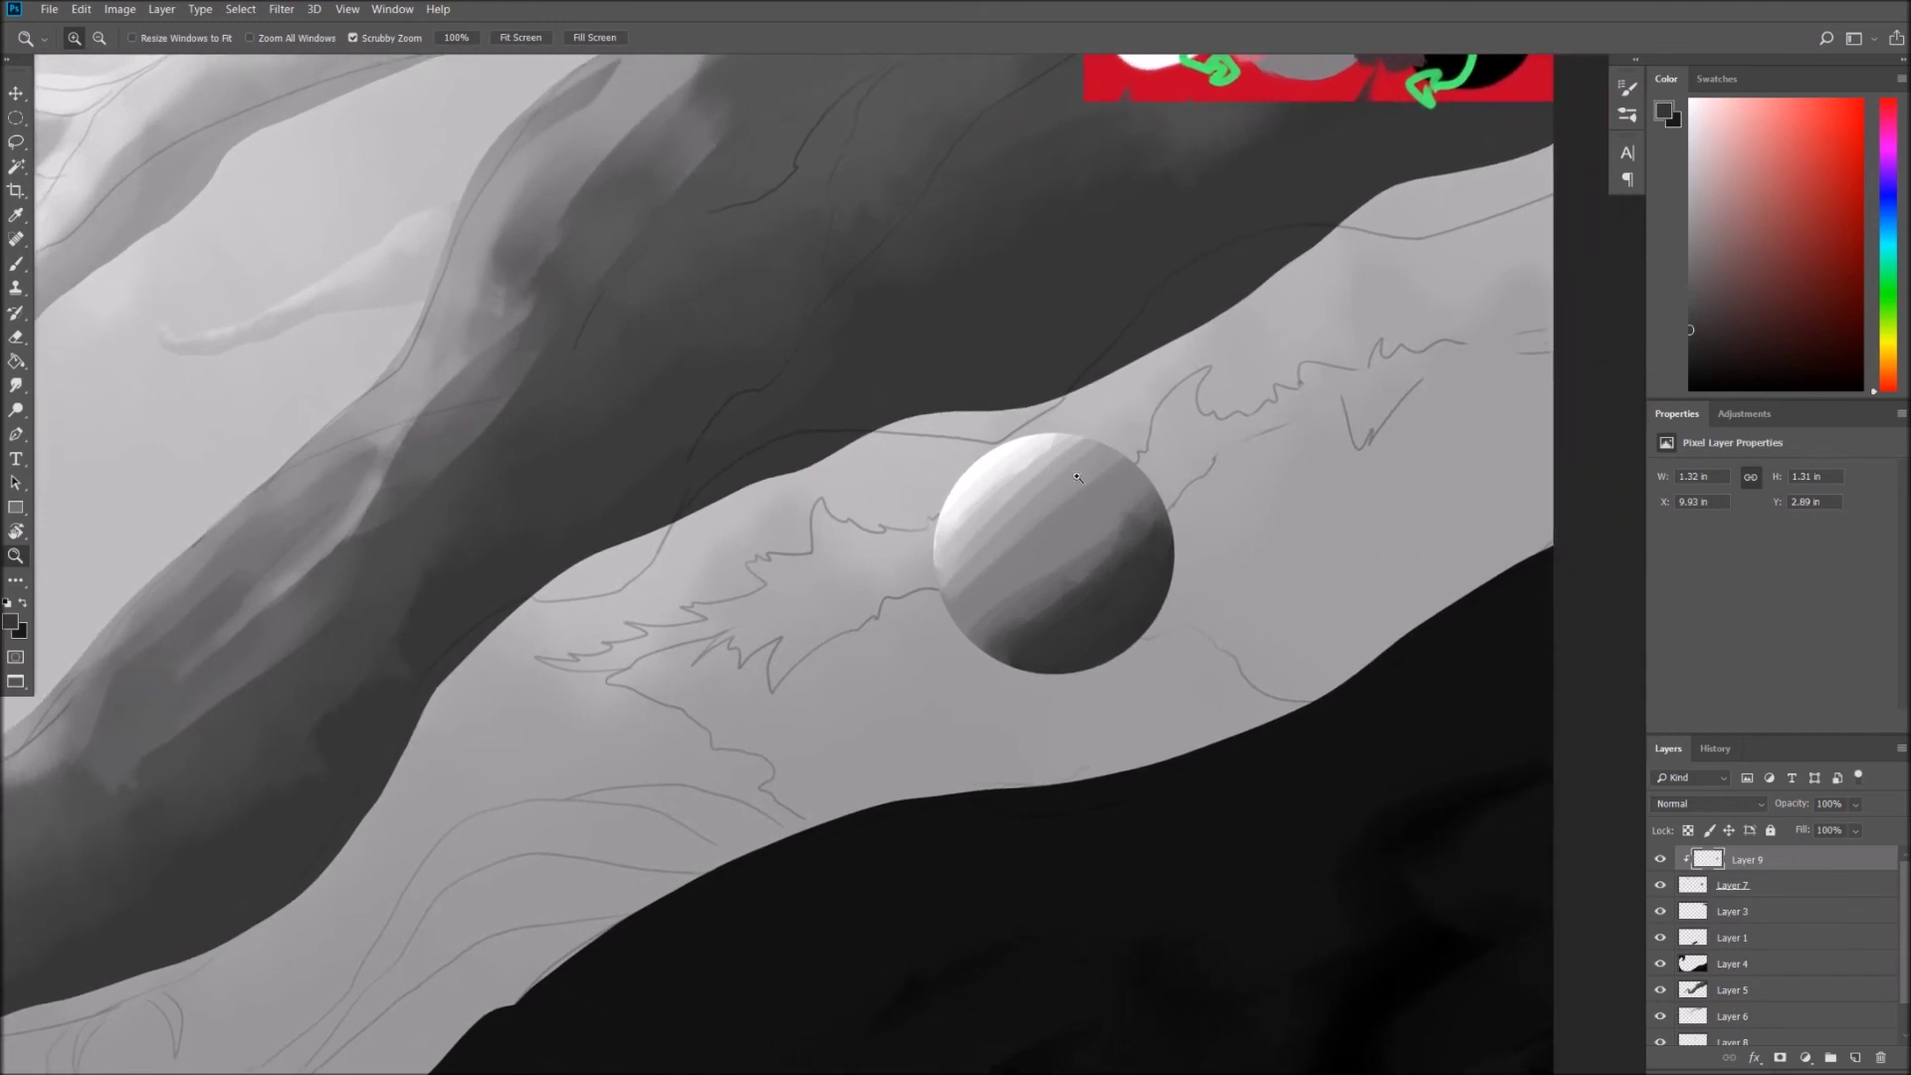
# Paint two dark eyes on the sphere, leaving a highlight, and rough in the mouth shape.
pyautogui.moveTo(983, 512)
pyautogui.mouseDown()
pyautogui.moveTo(1019, 532)
pyautogui.moveTo(999, 500)
pyautogui.moveTo(1079, 509)
pyautogui.moveTo(1051, 463)
pyautogui.mouseUp()
pyautogui.moveTo(1020, 593)
pyautogui.mouseDown()
pyautogui.moveTo(1084, 541)
pyautogui.moveTo(1112, 569)
pyautogui.moveTo(1023, 593)
pyautogui.mouseUp()
pyautogui.moveTo(986, 519); pyautogui.dragTo(1003, 550)
pyautogui.moveTo(1043, 467)
pyautogui.mouseDown()
pyautogui.moveTo(1055, 508)
pyautogui.moveTo(1065, 496)
pyautogui.mouseUp()
pyautogui.press('[')
pyautogui.moveTo(1035, 609)
pyautogui.mouseDown()
pyautogui.moveTo(1098, 544)
pyautogui.moveTo(1035, 612)
pyautogui.moveTo(1094, 548)
pyautogui.moveTo(1075, 622)
pyautogui.moveTo(1097, 539)
pyautogui.mouseUp()
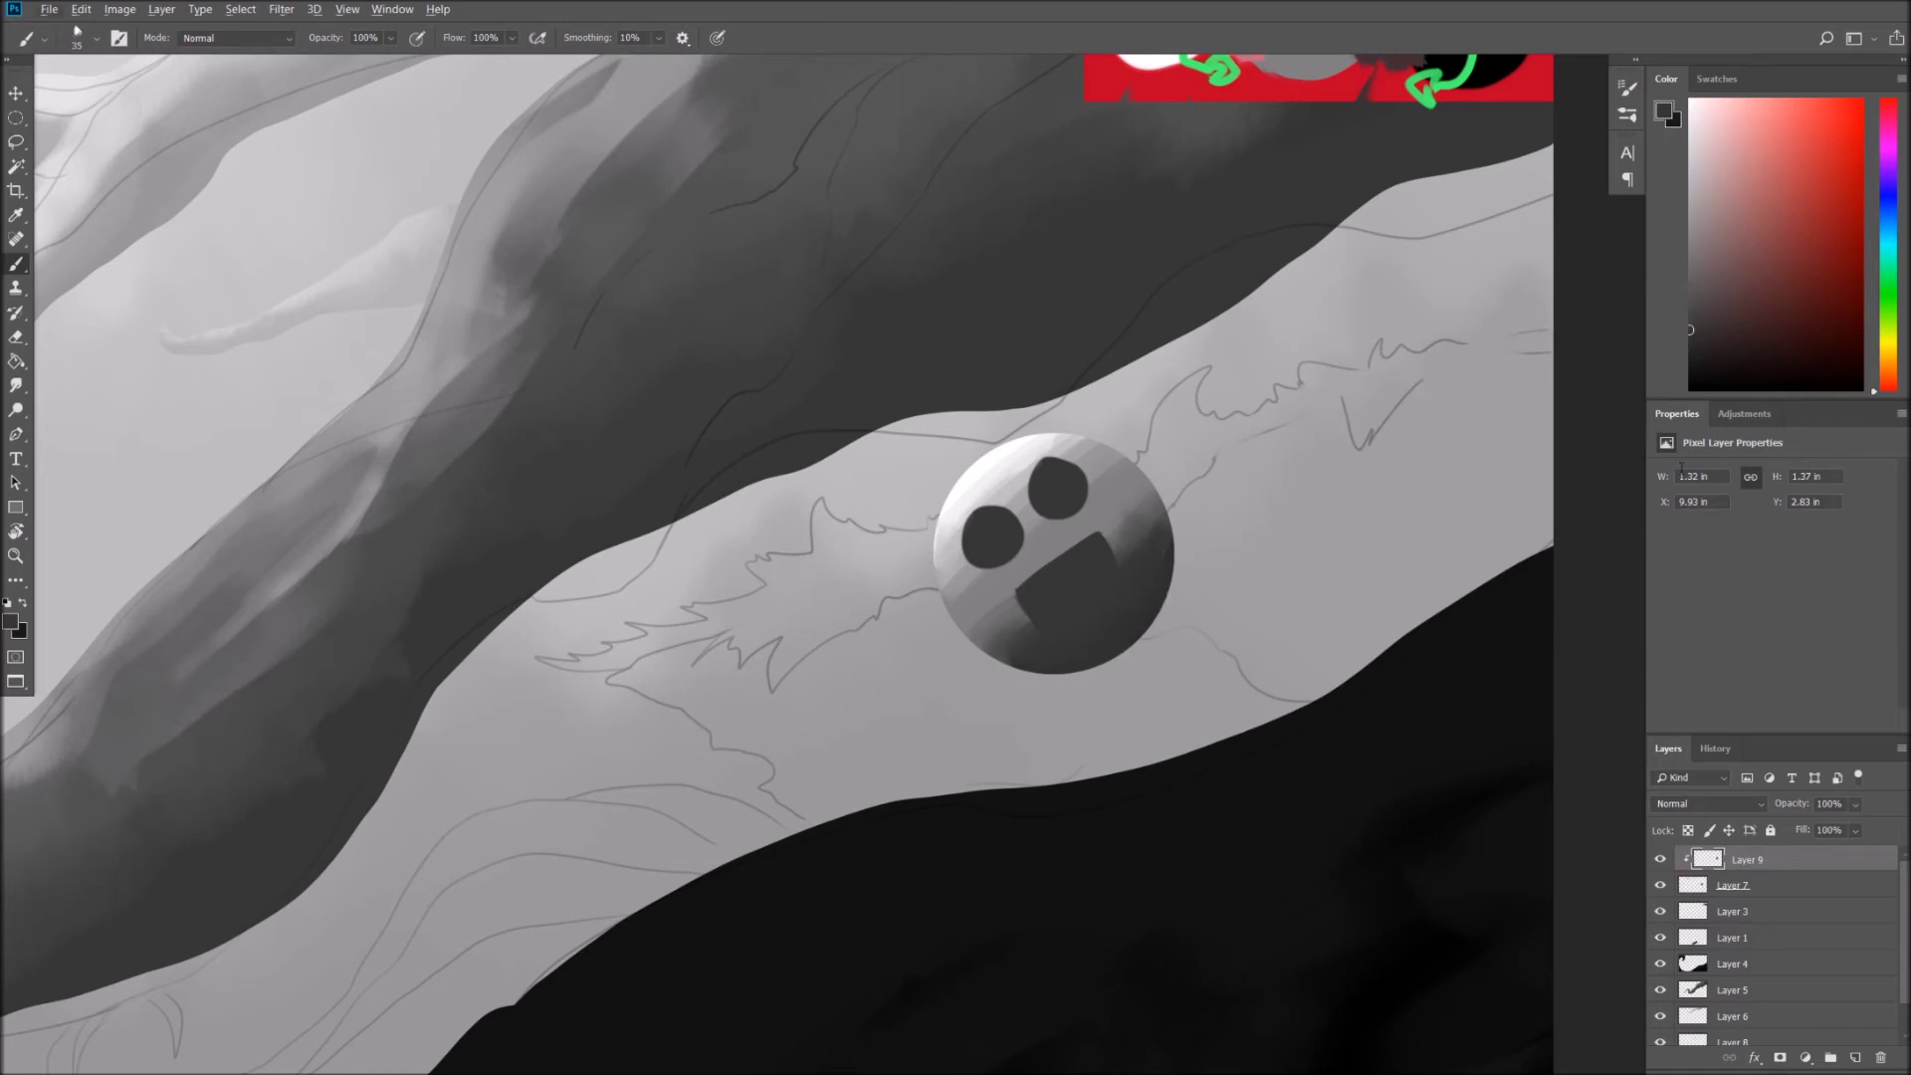
# Darken the mouth's edge with near-black and smooth the shading inside it.
pyautogui.click(1685, 384)
pyautogui.moveTo(1019, 593)
pyautogui.mouseDown()
pyautogui.moveTo(1099, 538)
pyautogui.moveTo(1035, 615)
pyautogui.moveTo(1100, 546)
pyautogui.moveTo(1044, 615)
pyautogui.moveTo(1104, 597)
pyautogui.moveTo(1097, 542)
pyautogui.moveTo(1105, 572)
pyautogui.mouseUp()
pyautogui.press(']')
pyautogui.keyDown('alt'); pyautogui.click(1095, 573); pyautogui.keyUp('alt')
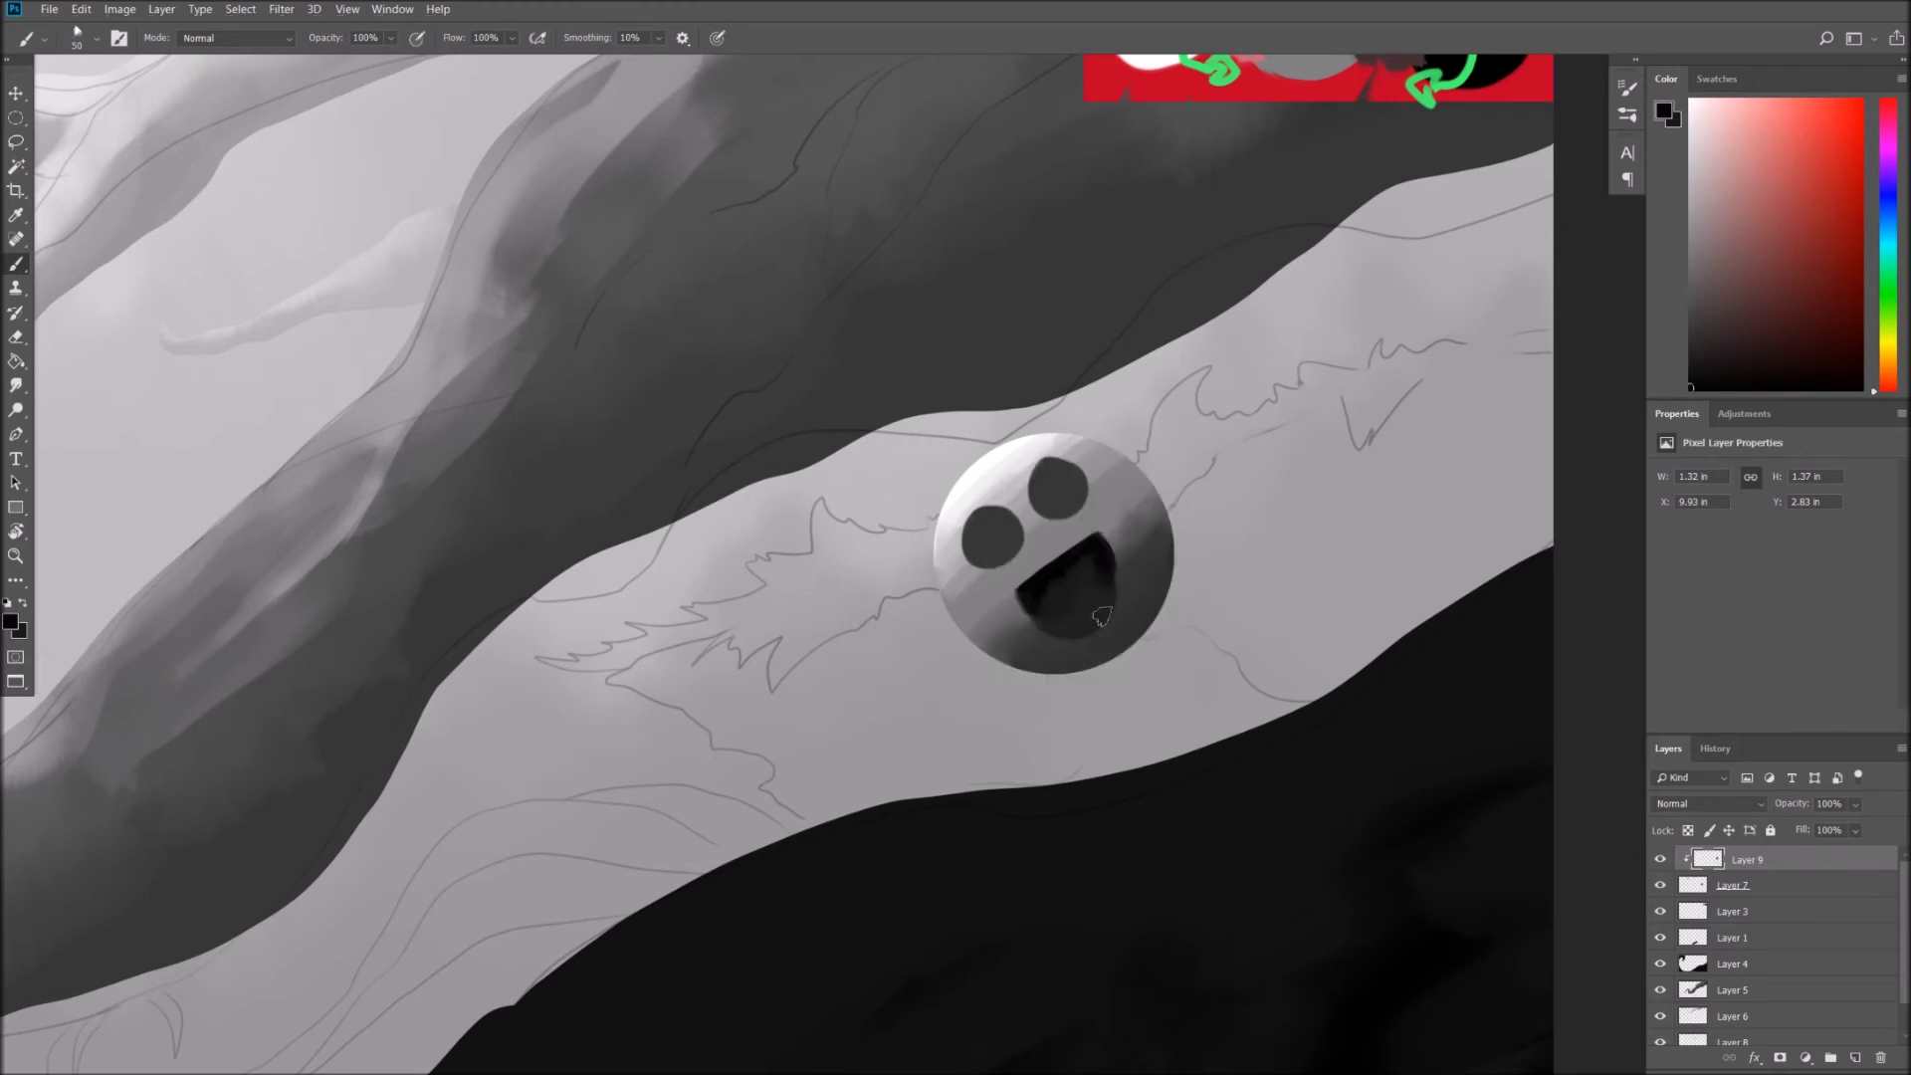
pyautogui.keyDown('alt'); pyautogui.click(1070, 618); pyautogui.keyUp('alt')
pyautogui.moveTo(1094, 619); pyautogui.dragTo(1104, 567)
# Darken the mouth's lower-left with sampled tones, then zoom out to view the face.
pyautogui.keyDown('alt'); pyautogui.click(1084, 607); pyautogui.keyUp('alt')
pyautogui.keyDown('alt'); pyautogui.click(1081, 623); pyautogui.keyUp('alt')
pyautogui.moveTo(1040, 613); pyautogui.dragTo(1042, 645)
pyautogui.keyDown('alt'); pyautogui.click(1083, 628); pyautogui.keyUp('alt')
pyautogui.press('z')
pyautogui.scroll(-5, 1153, 555)
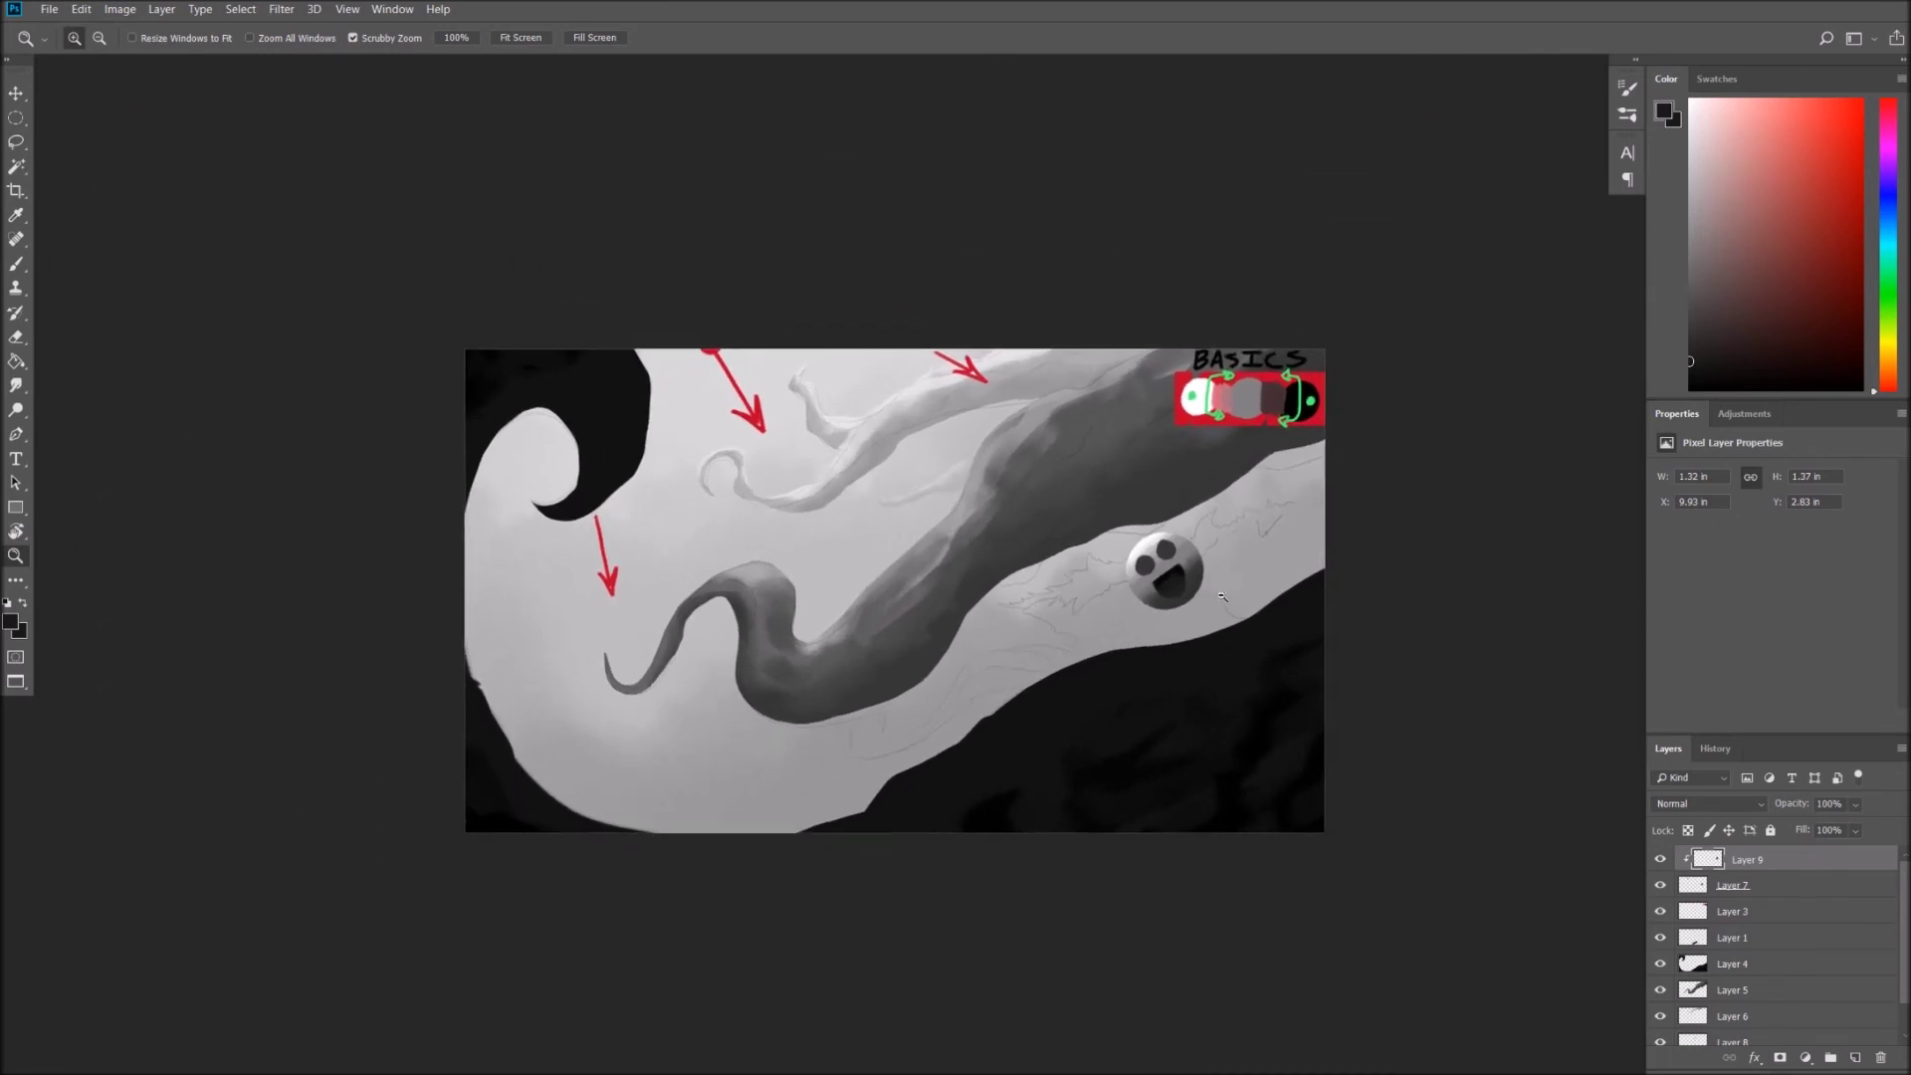
# Sample white from the BASICS chart and merge Layer 9 down into Layer 7.
pyautogui.scroll(5, 1225, 597)
pyautogui.press('b')
pyautogui.moveTo(1242, 574); pyautogui.dragTo(1233, 609)
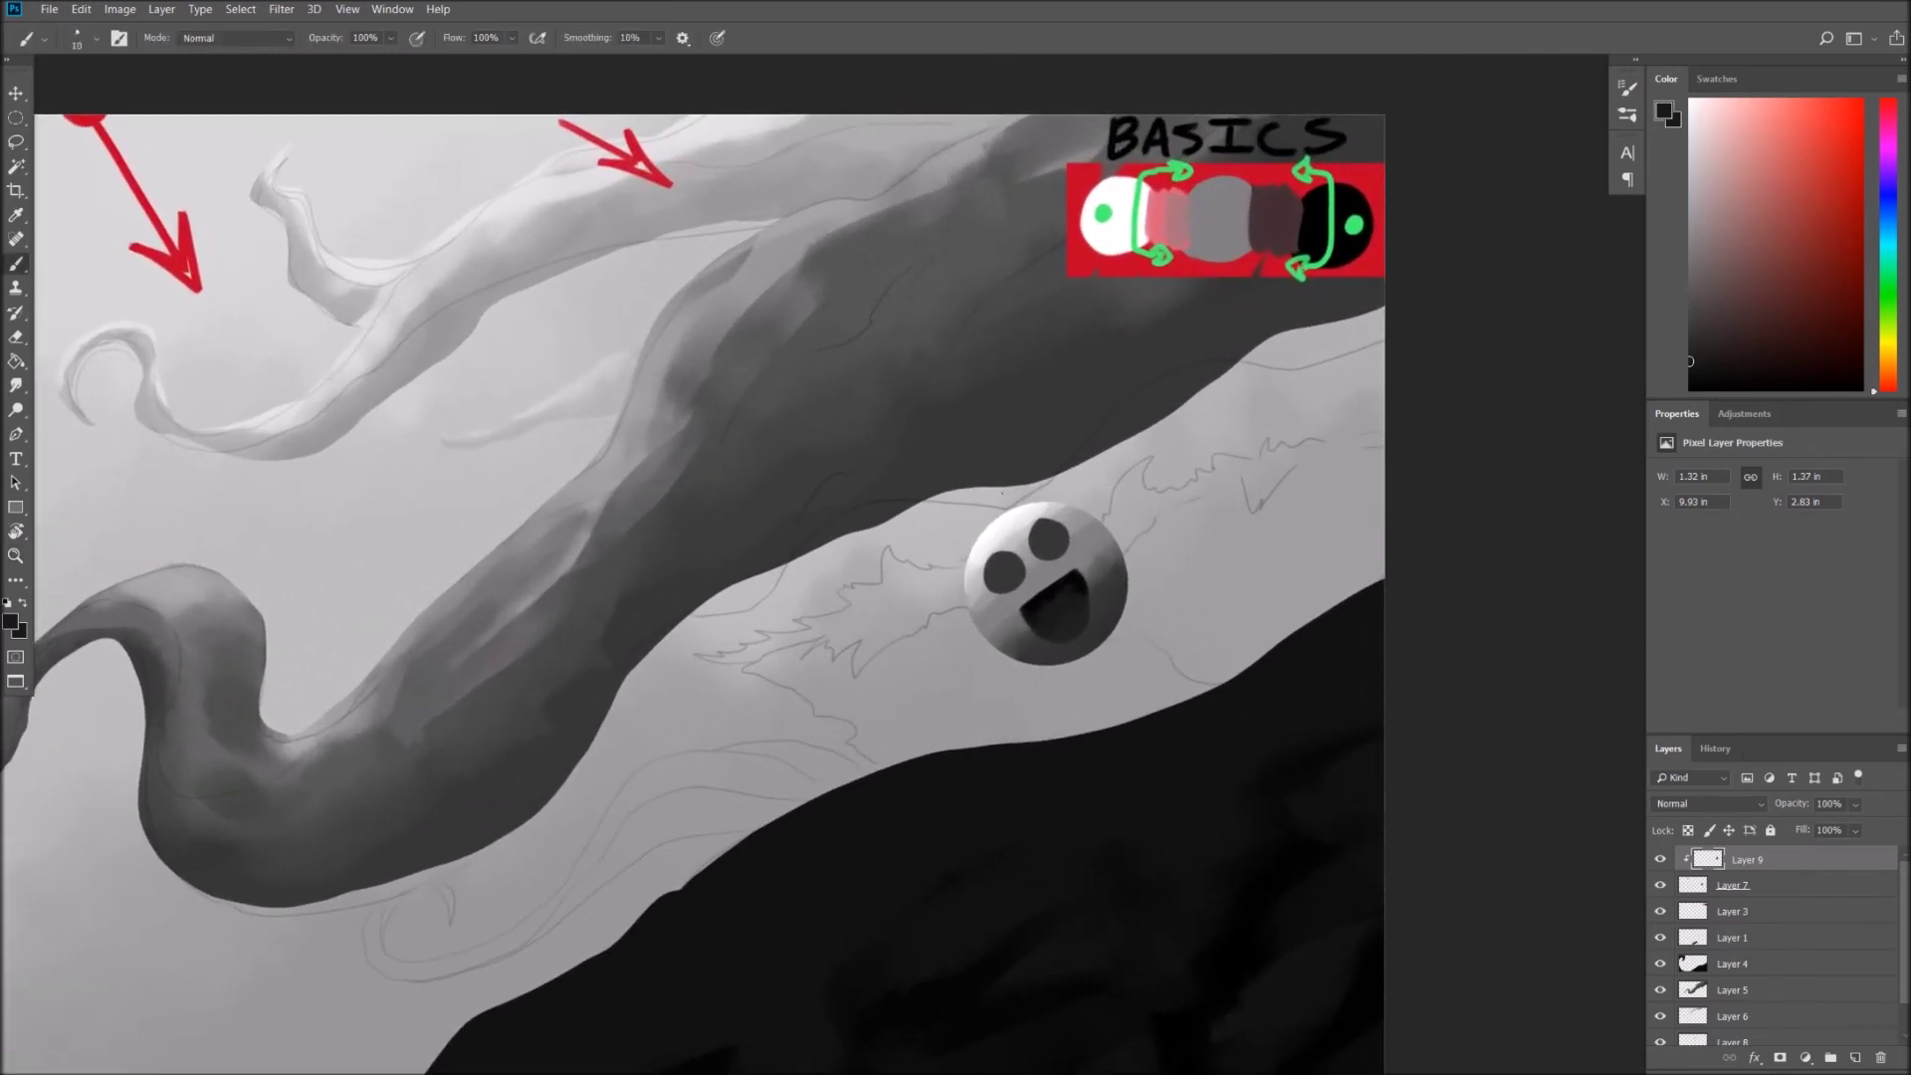
pyautogui.keyDown('alt'); pyautogui.click(1132, 194); pyautogui.keyUp('alt')
pyautogui.rightClick(1784, 868)
pyautogui.click(1652, 619)
# Try several white arrow strokes and a V mark over the ball, undoing each.
pyautogui.moveTo(933, 505)
pyautogui.mouseDown()
pyautogui.moveTo(971, 542)
pyautogui.moveTo(935, 652)
pyautogui.moveTo(931, 811)
pyautogui.moveTo(955, 788)
pyautogui.mouseUp()
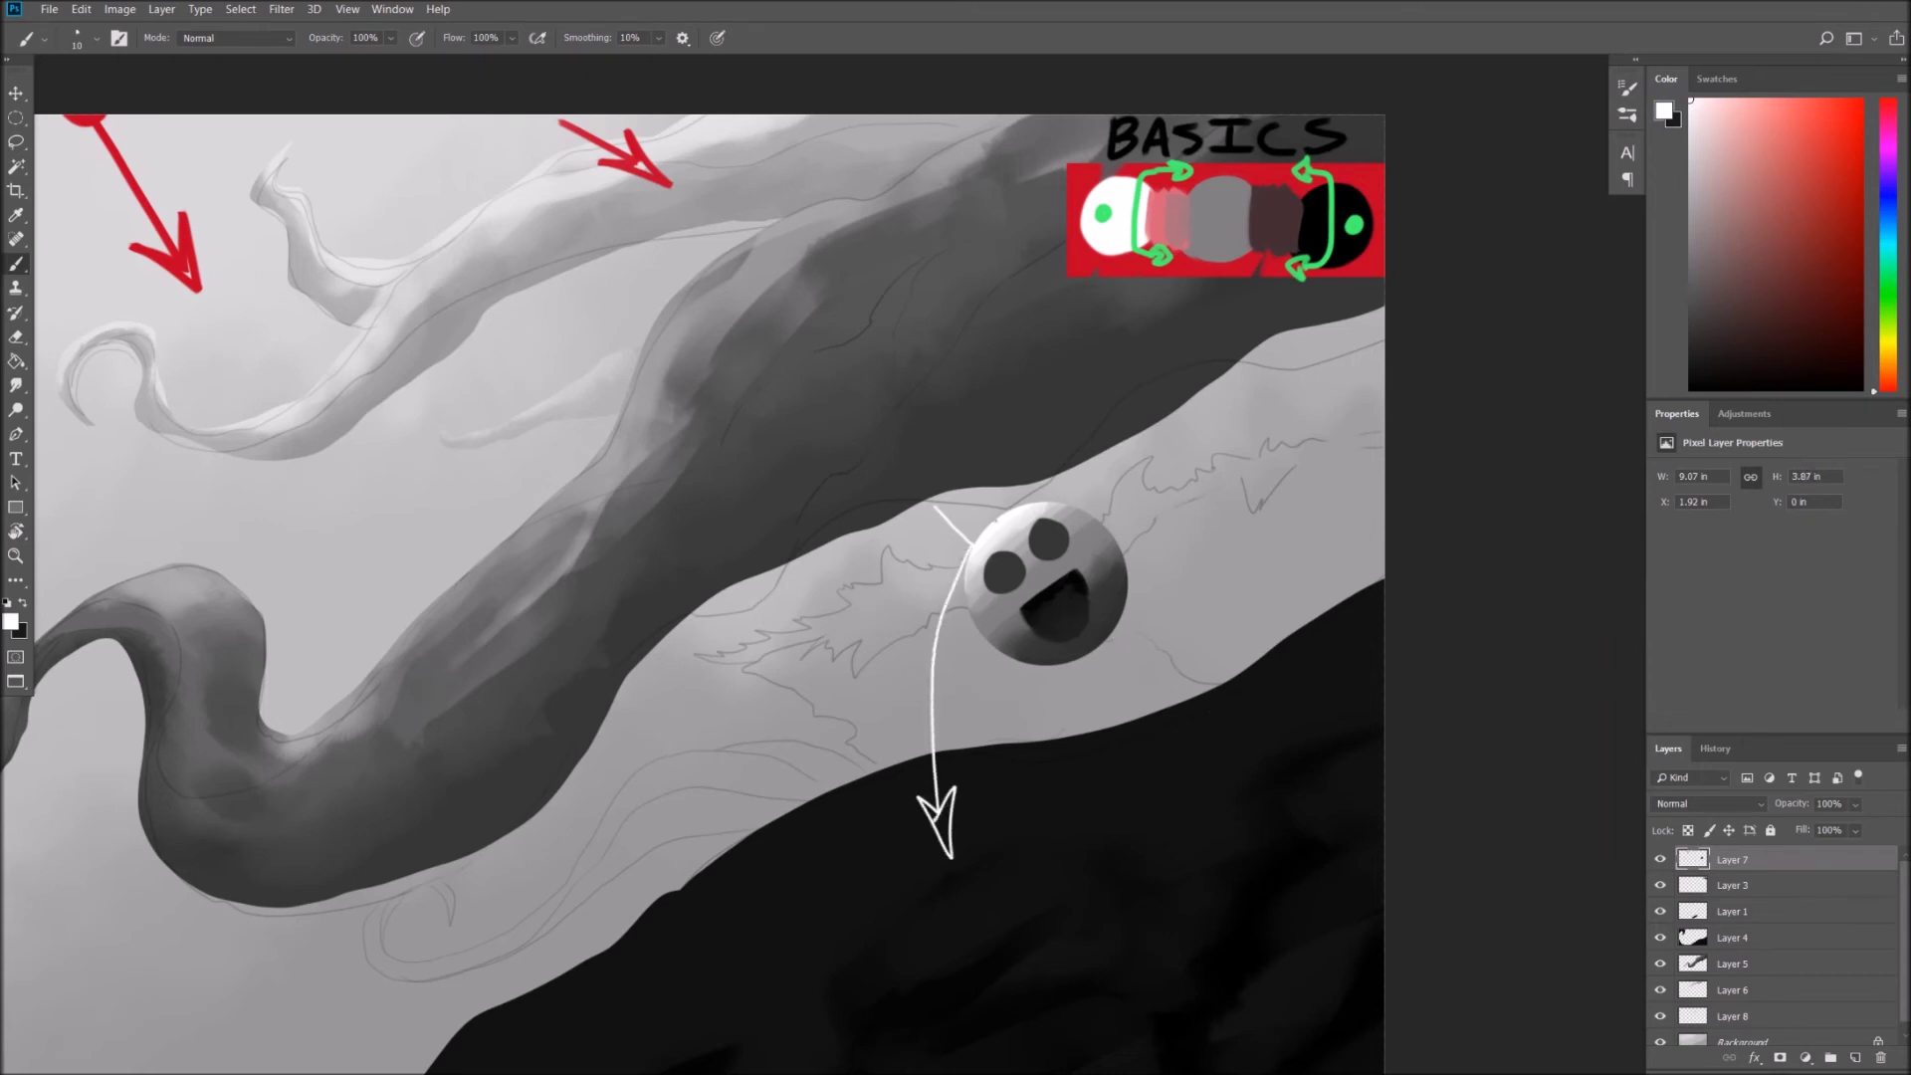
pyautogui.hotkey('ctrl', 'z')
pyautogui.hotkey('ctrl', 'z')
pyautogui.hotkey('ctrl', 'z')
pyautogui.moveTo(964, 488)
pyautogui.mouseDown()
pyautogui.moveTo(985, 512)
pyautogui.moveTo(1006, 780)
pyautogui.moveTo(1029, 749)
pyautogui.mouseUp()
pyautogui.hotkey('ctrl', 'z')
pyautogui.hotkey('ctrl', 'z')
pyautogui.hotkey('ctrl', 'z')
pyautogui.moveTo(881, 535); pyautogui.dragTo(970, 618)
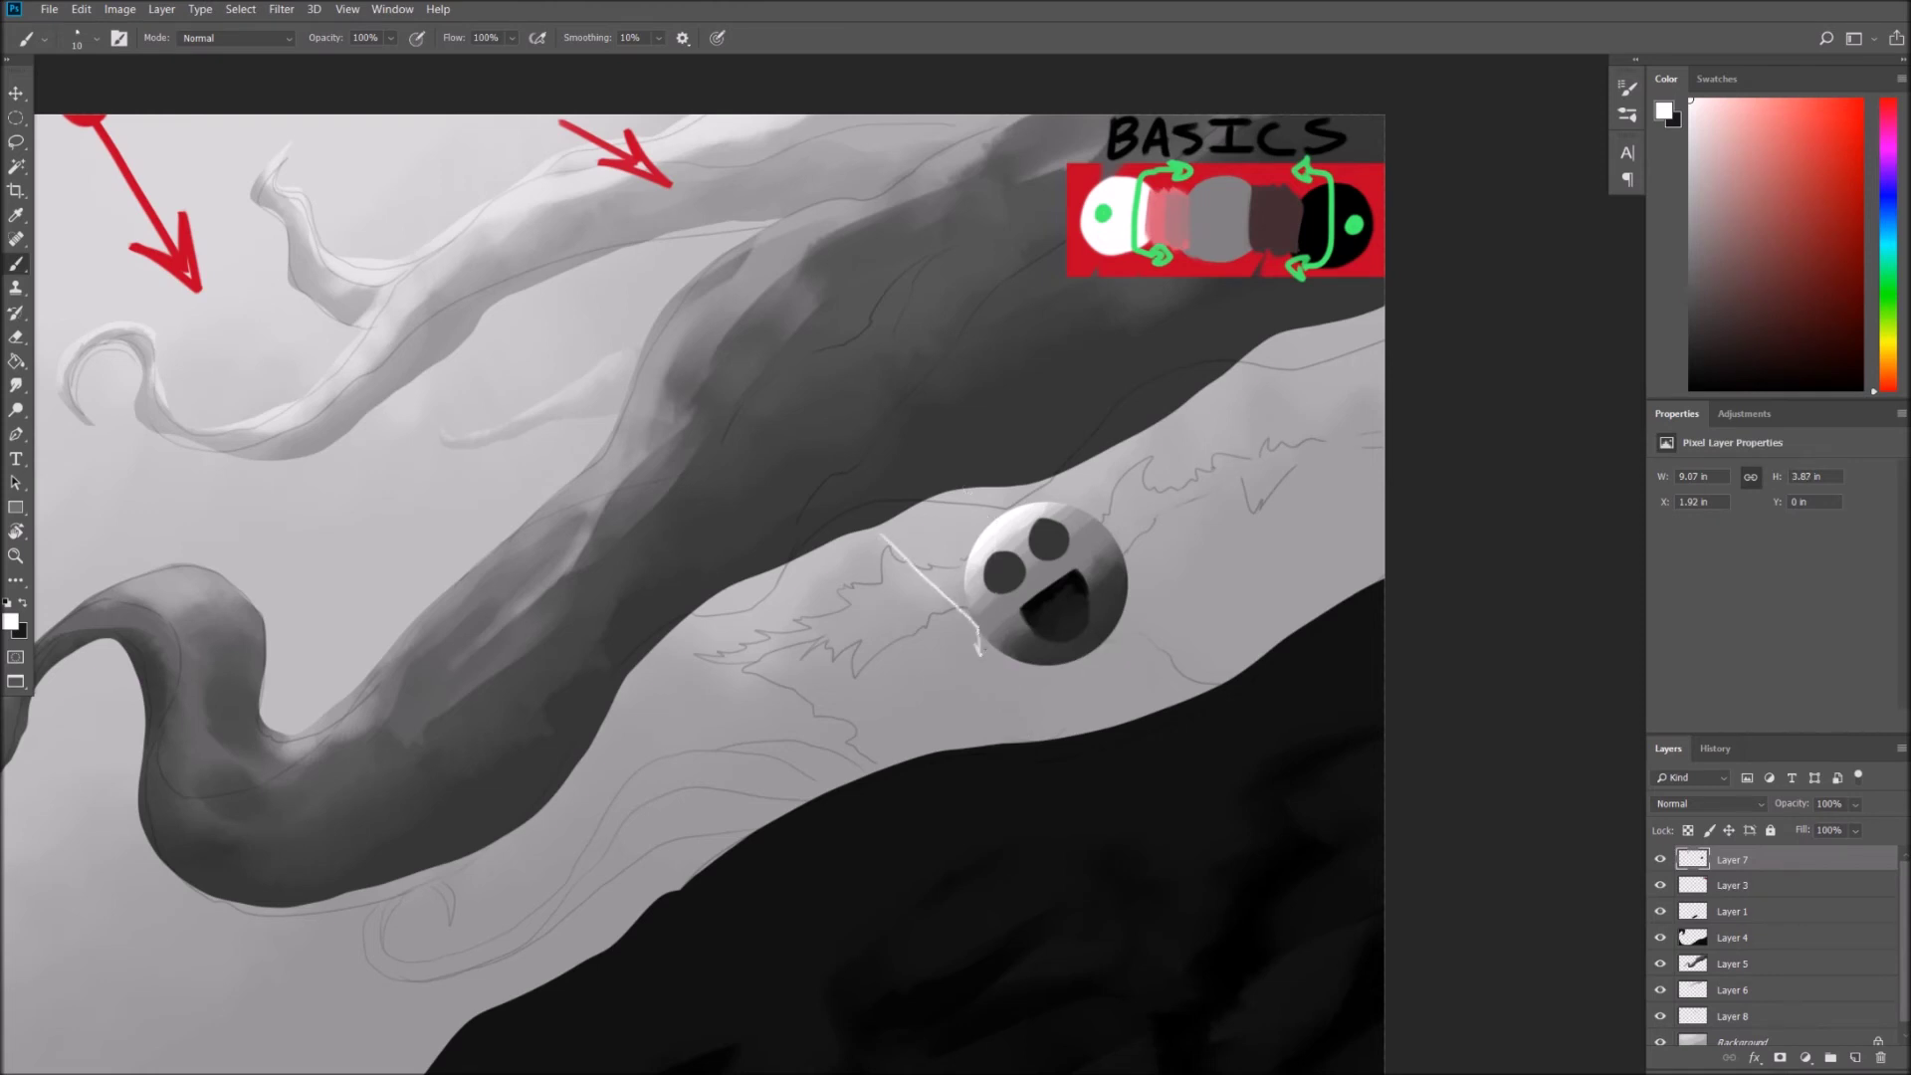
pyautogui.hotkey('ctrl', 'z')
pyautogui.hotkey('ctrl', 'z')
pyautogui.hotkey('ctrl', 'z')
pyautogui.hotkey('ctrl', 'z')
pyautogui.hotkey('ctrl', 'z')
pyautogui.moveTo(1176, 460)
pyautogui.mouseDown()
pyautogui.moveTo(1072, 615)
pyautogui.moveTo(1091, 497)
pyautogui.mouseUp()
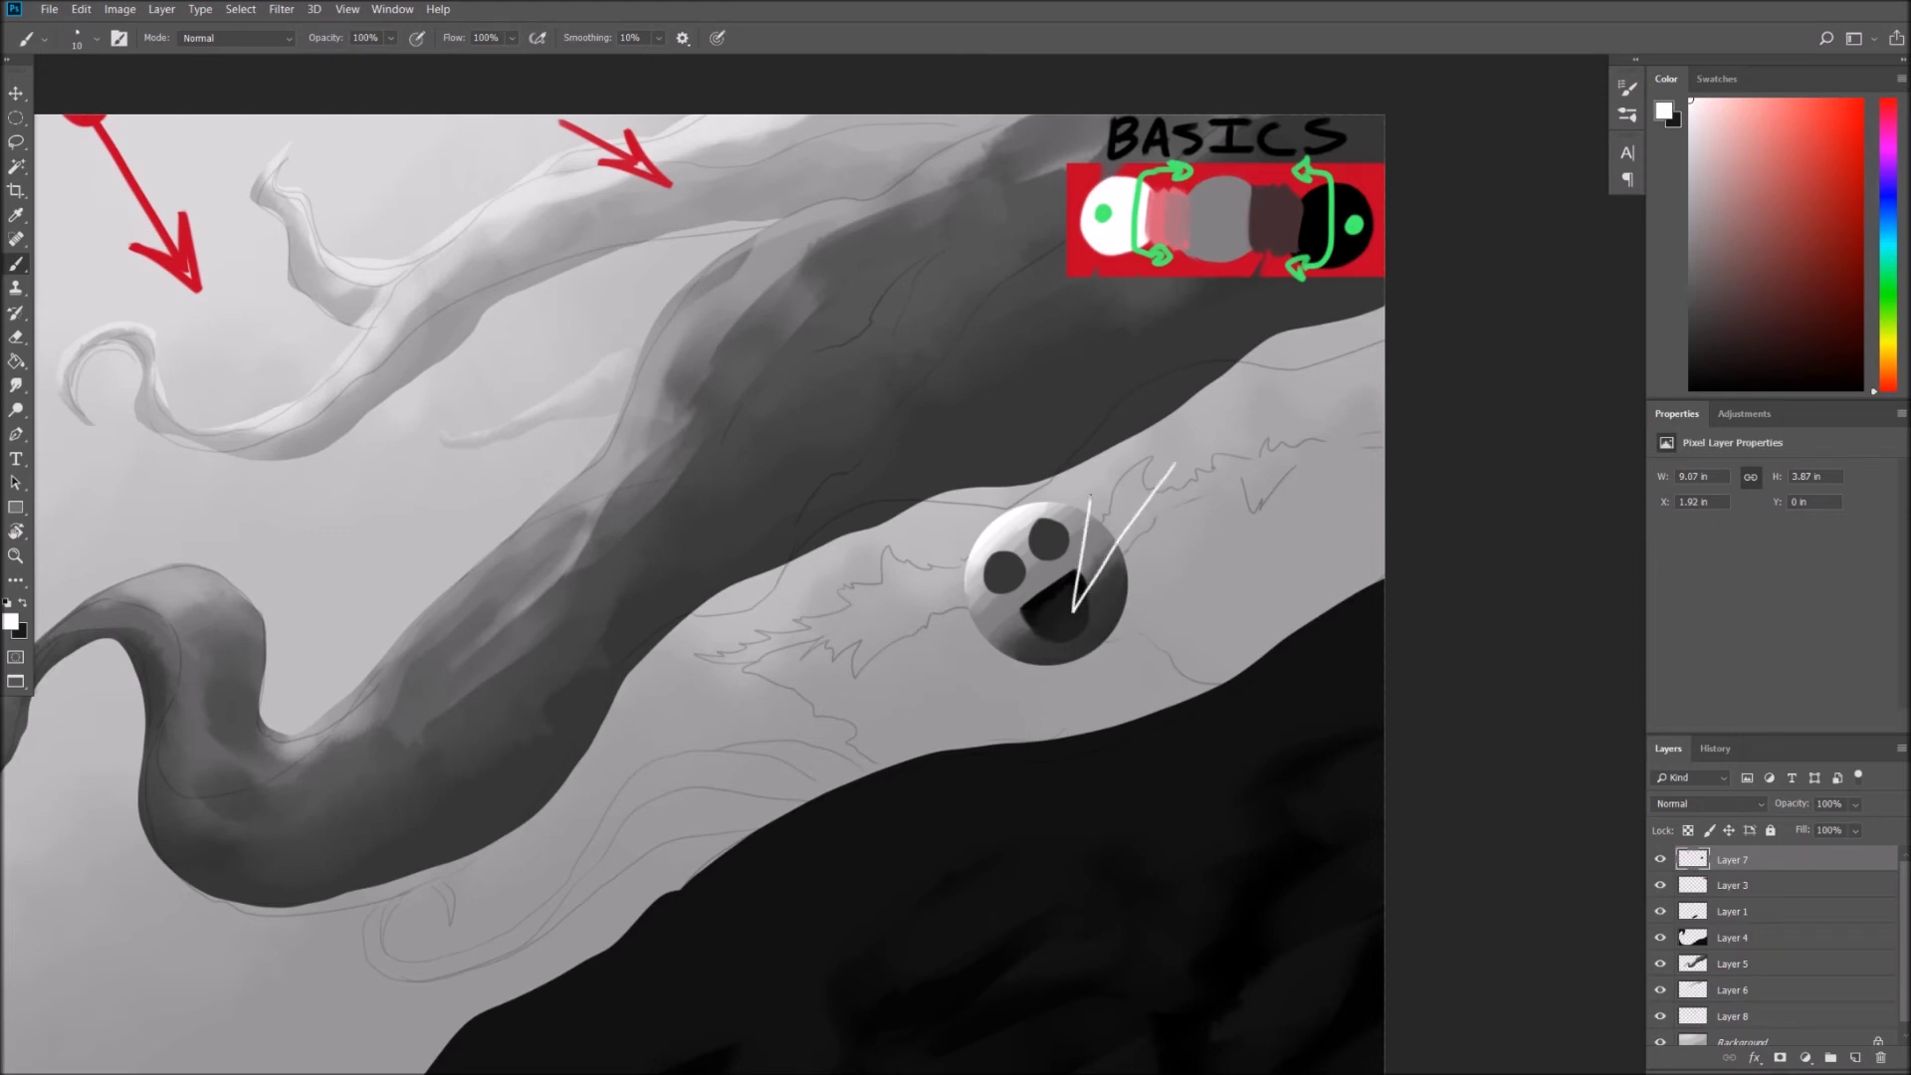
pyautogui.hotkey('ctrl', 'z')
# Paint both eyes solid black with sampled black, then zoom out to the whole image.
pyautogui.scroll(-2, 1070, 597)
pyautogui.scroll(1, 1070, 598)
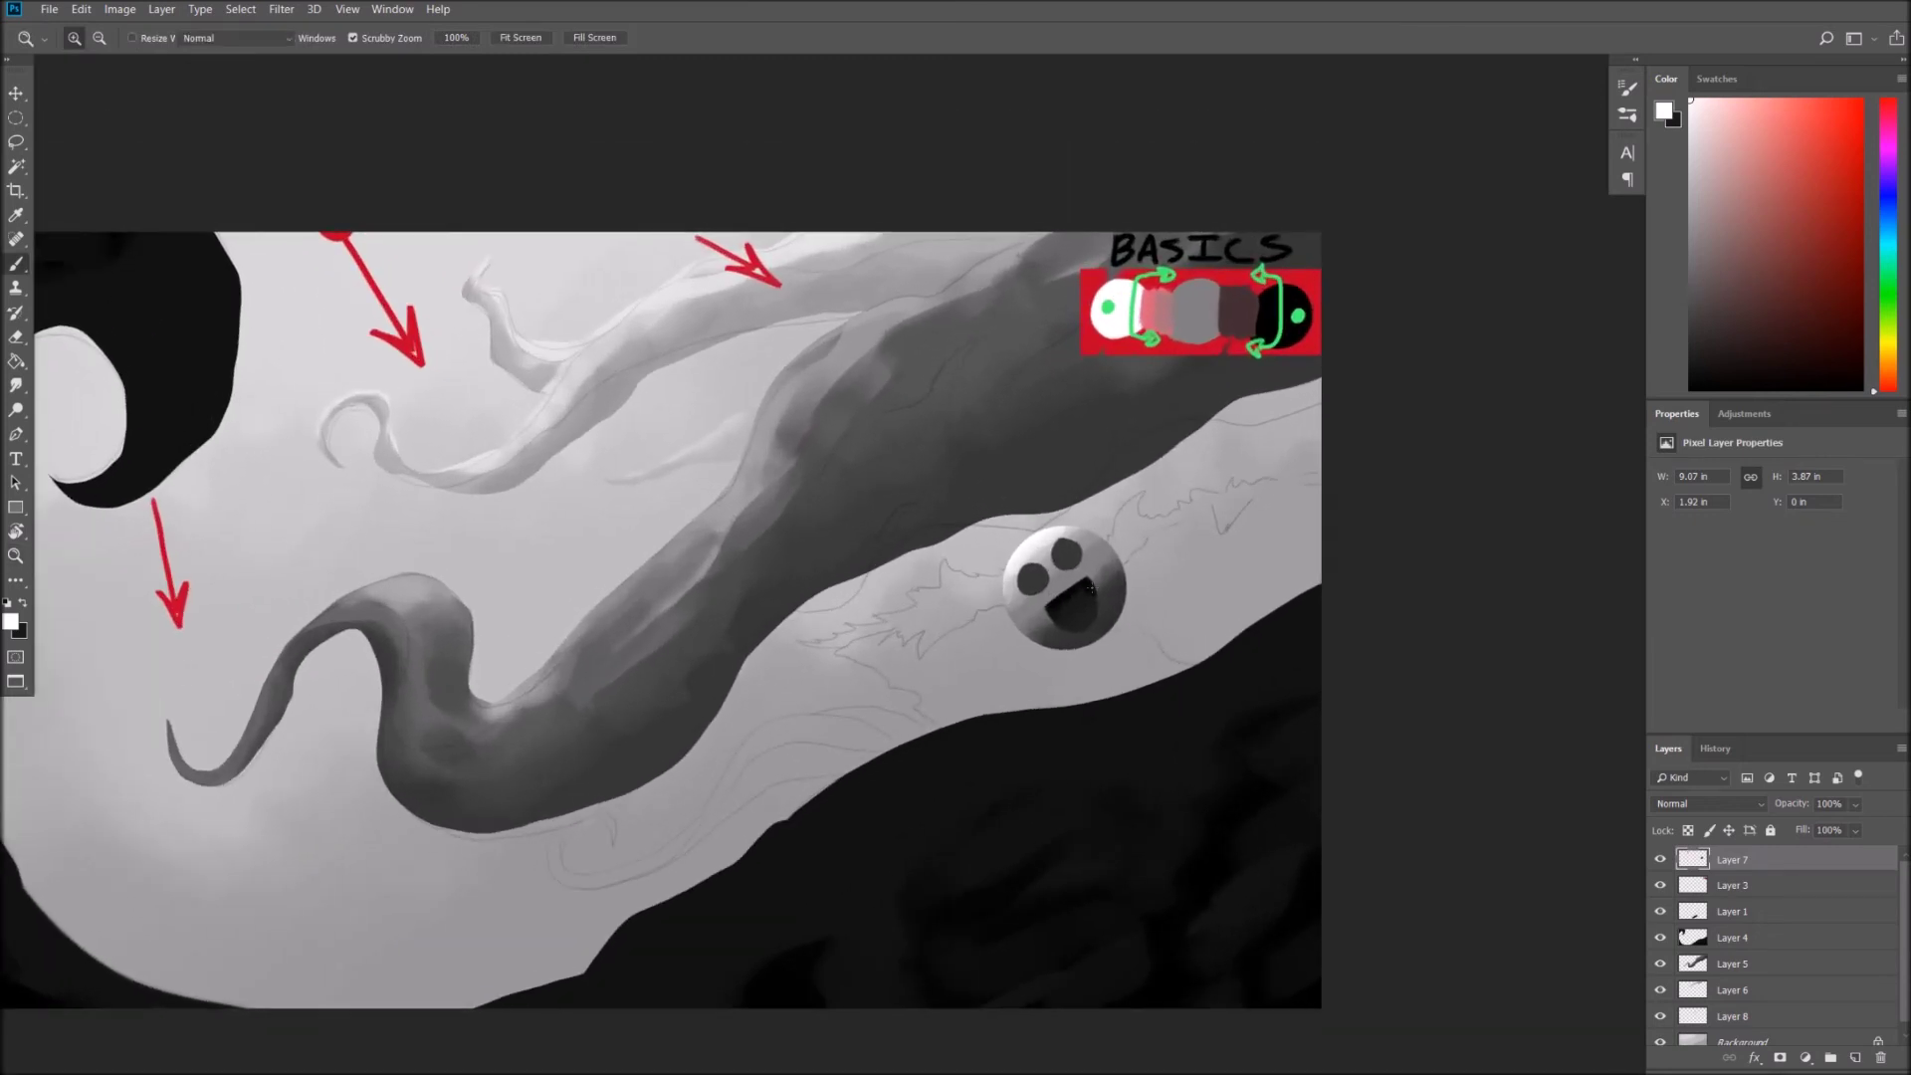
pyautogui.keyDown('alt'); pyautogui.click(1073, 594); pyautogui.keyUp('alt')
pyautogui.moveTo(1031, 575); pyautogui.dragTo(1067, 560)
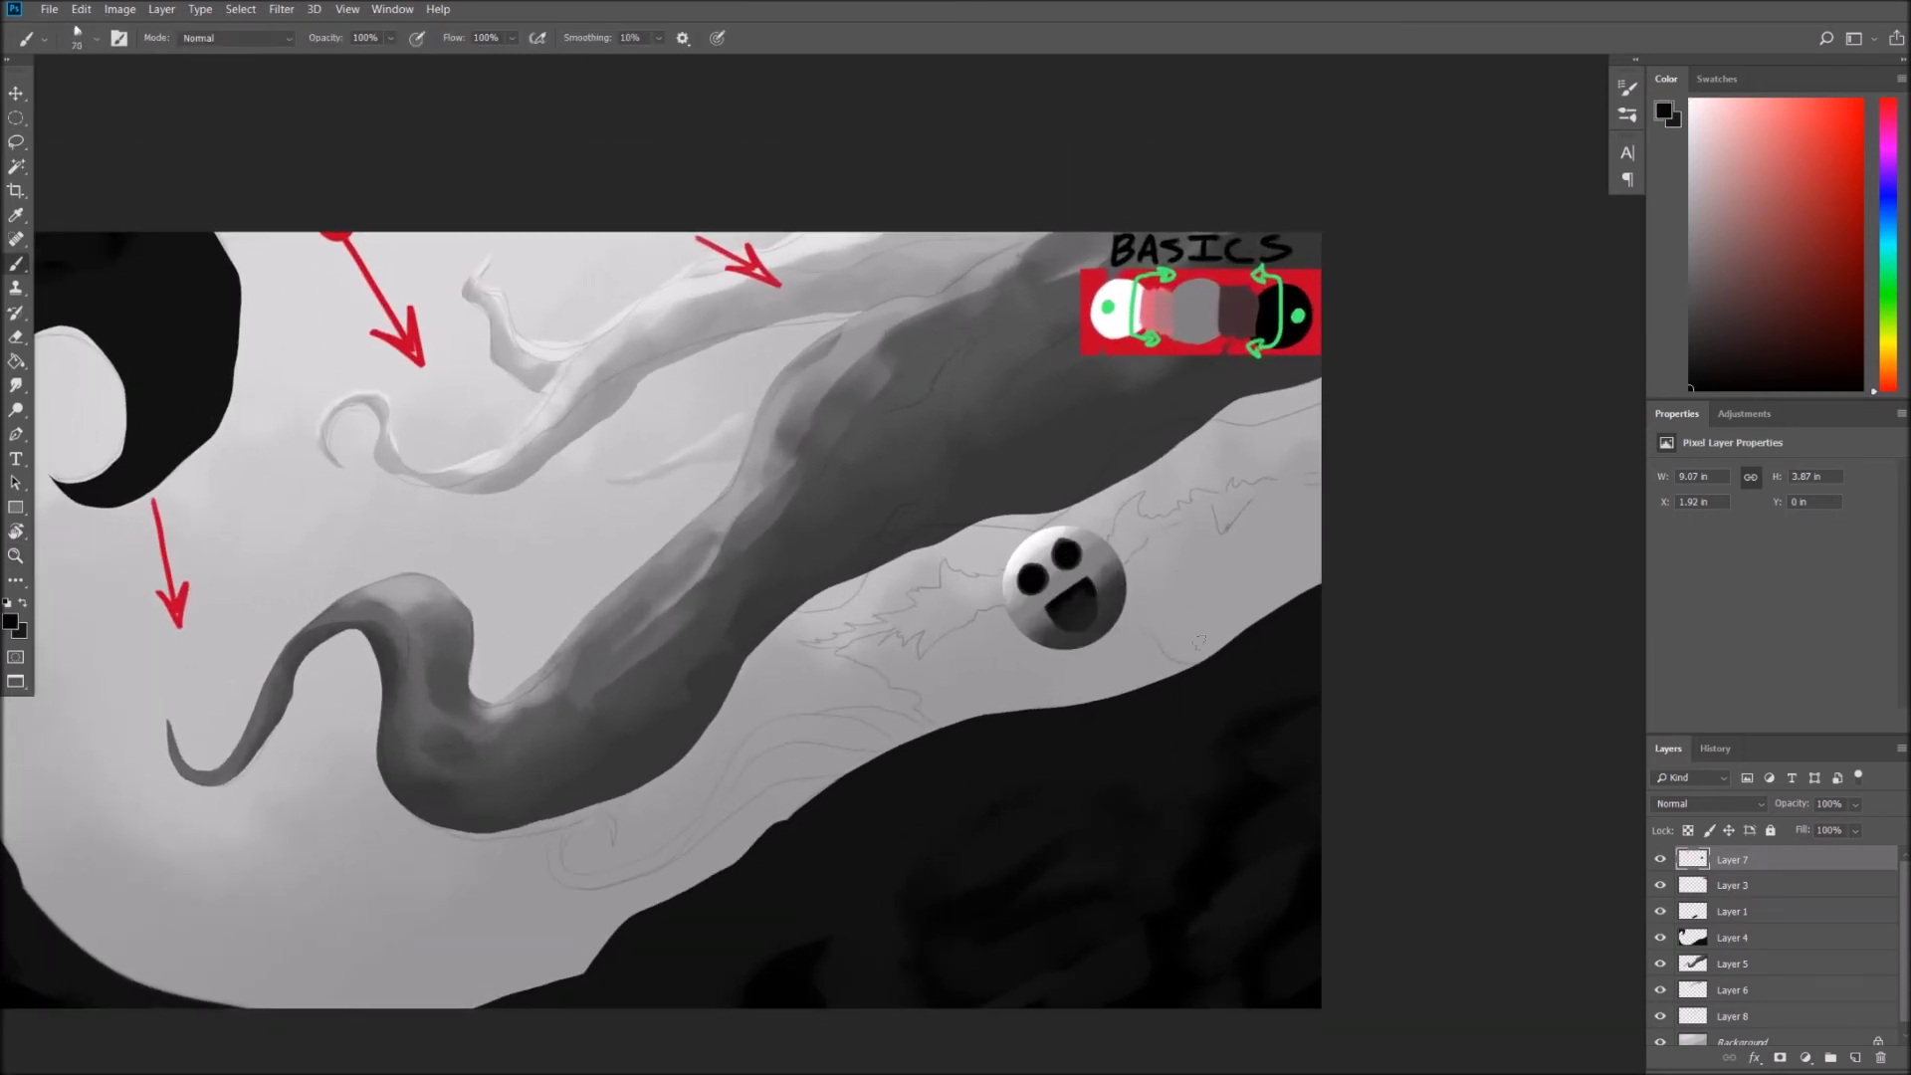
pyautogui.press('z')
pyautogui.scroll(-1, 1199, 647)
pyautogui.scroll(-1, 1195, 667)
pyautogui.scroll(-2, 1190, 686)
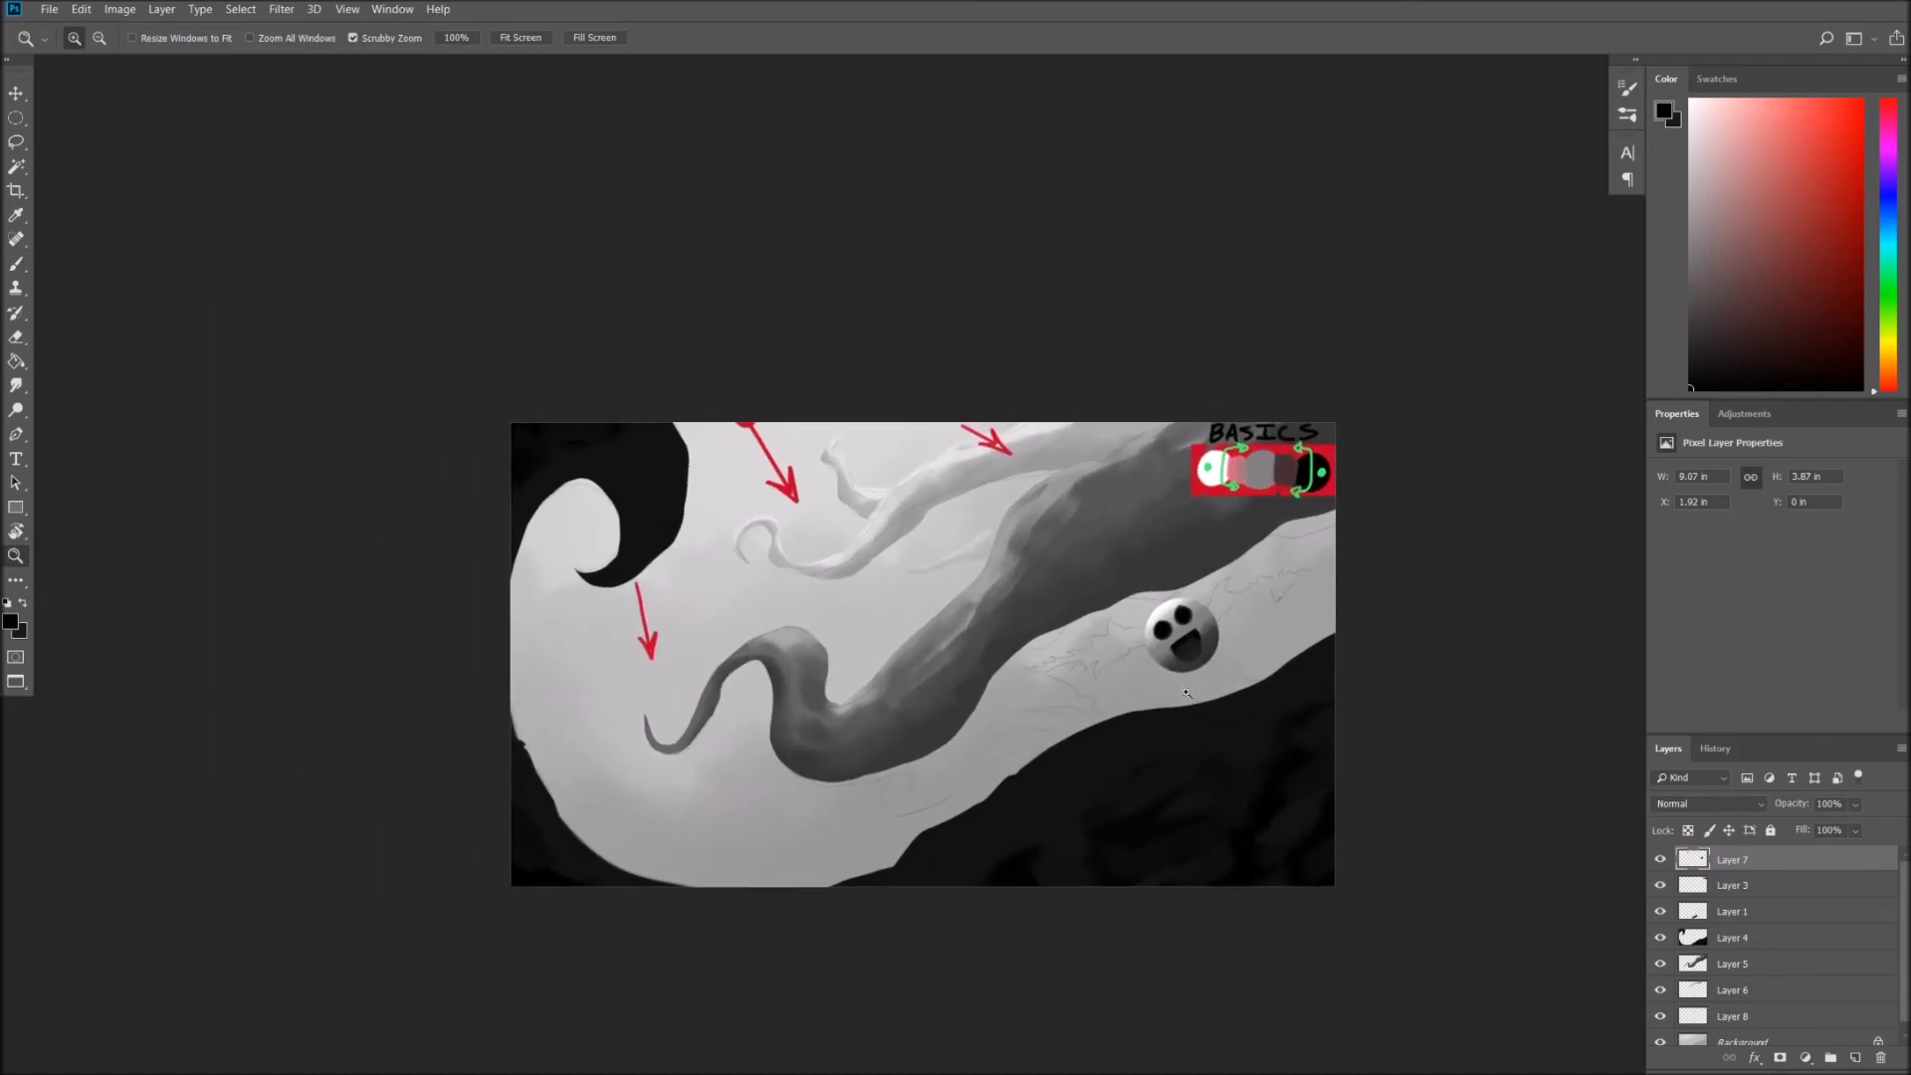
pyautogui.scroll(1, 1190, 693)
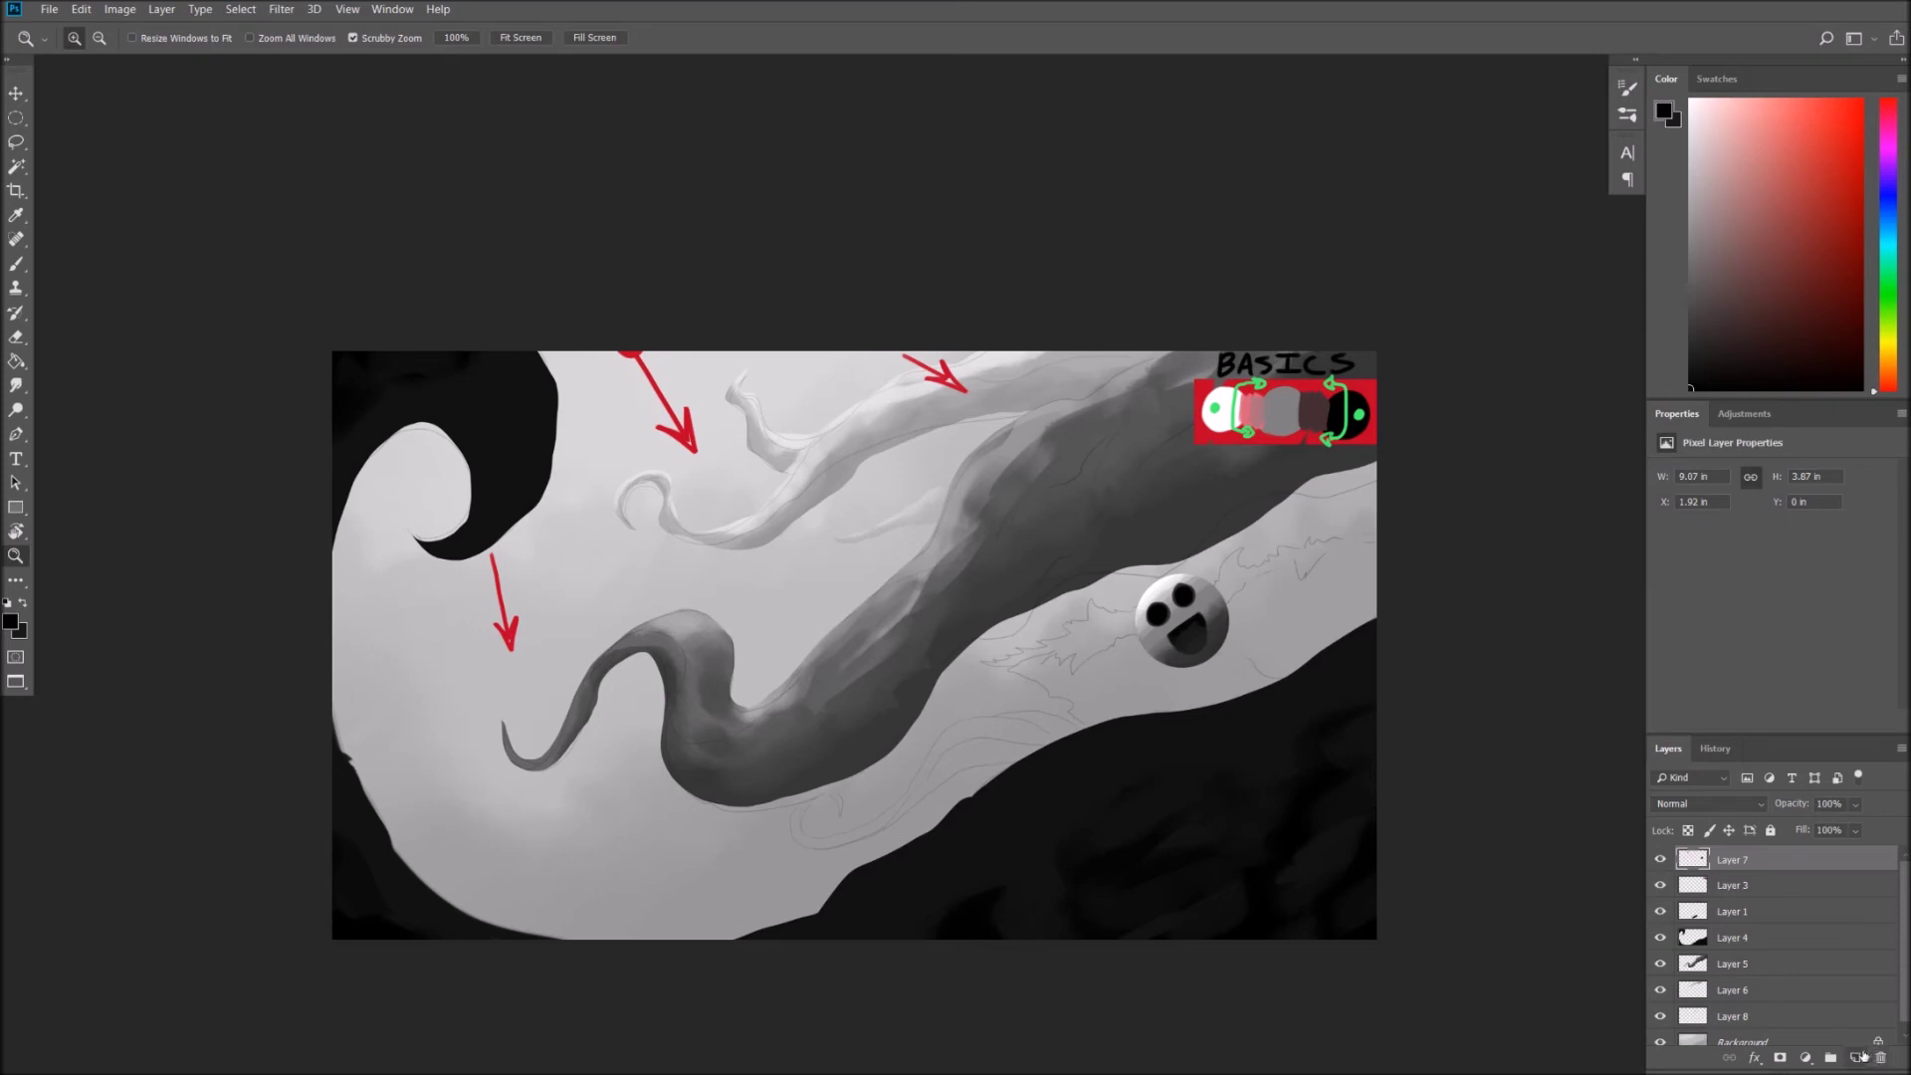
# Hide Layer 7, sample the chart's green and add green vertical marks to the BASICS chart.
pyautogui.press('b')
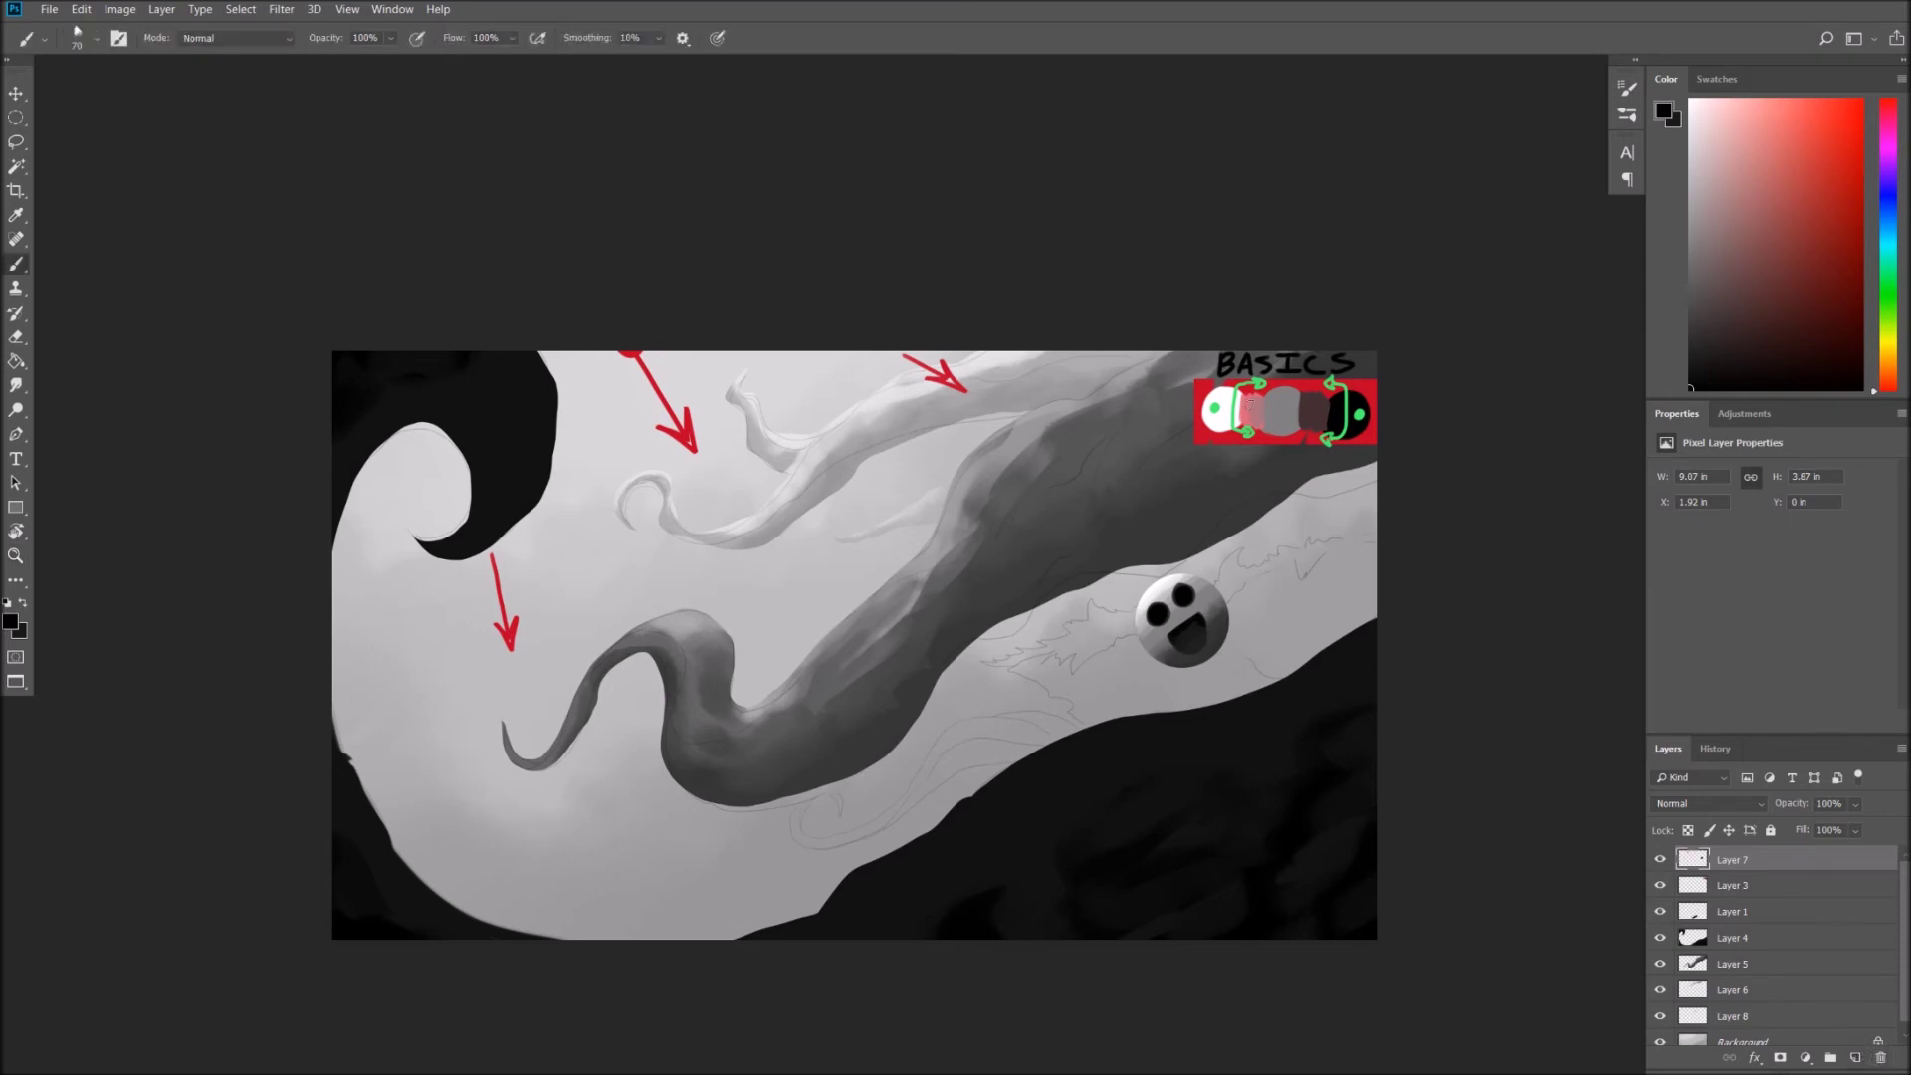
pyautogui.click(1662, 862)
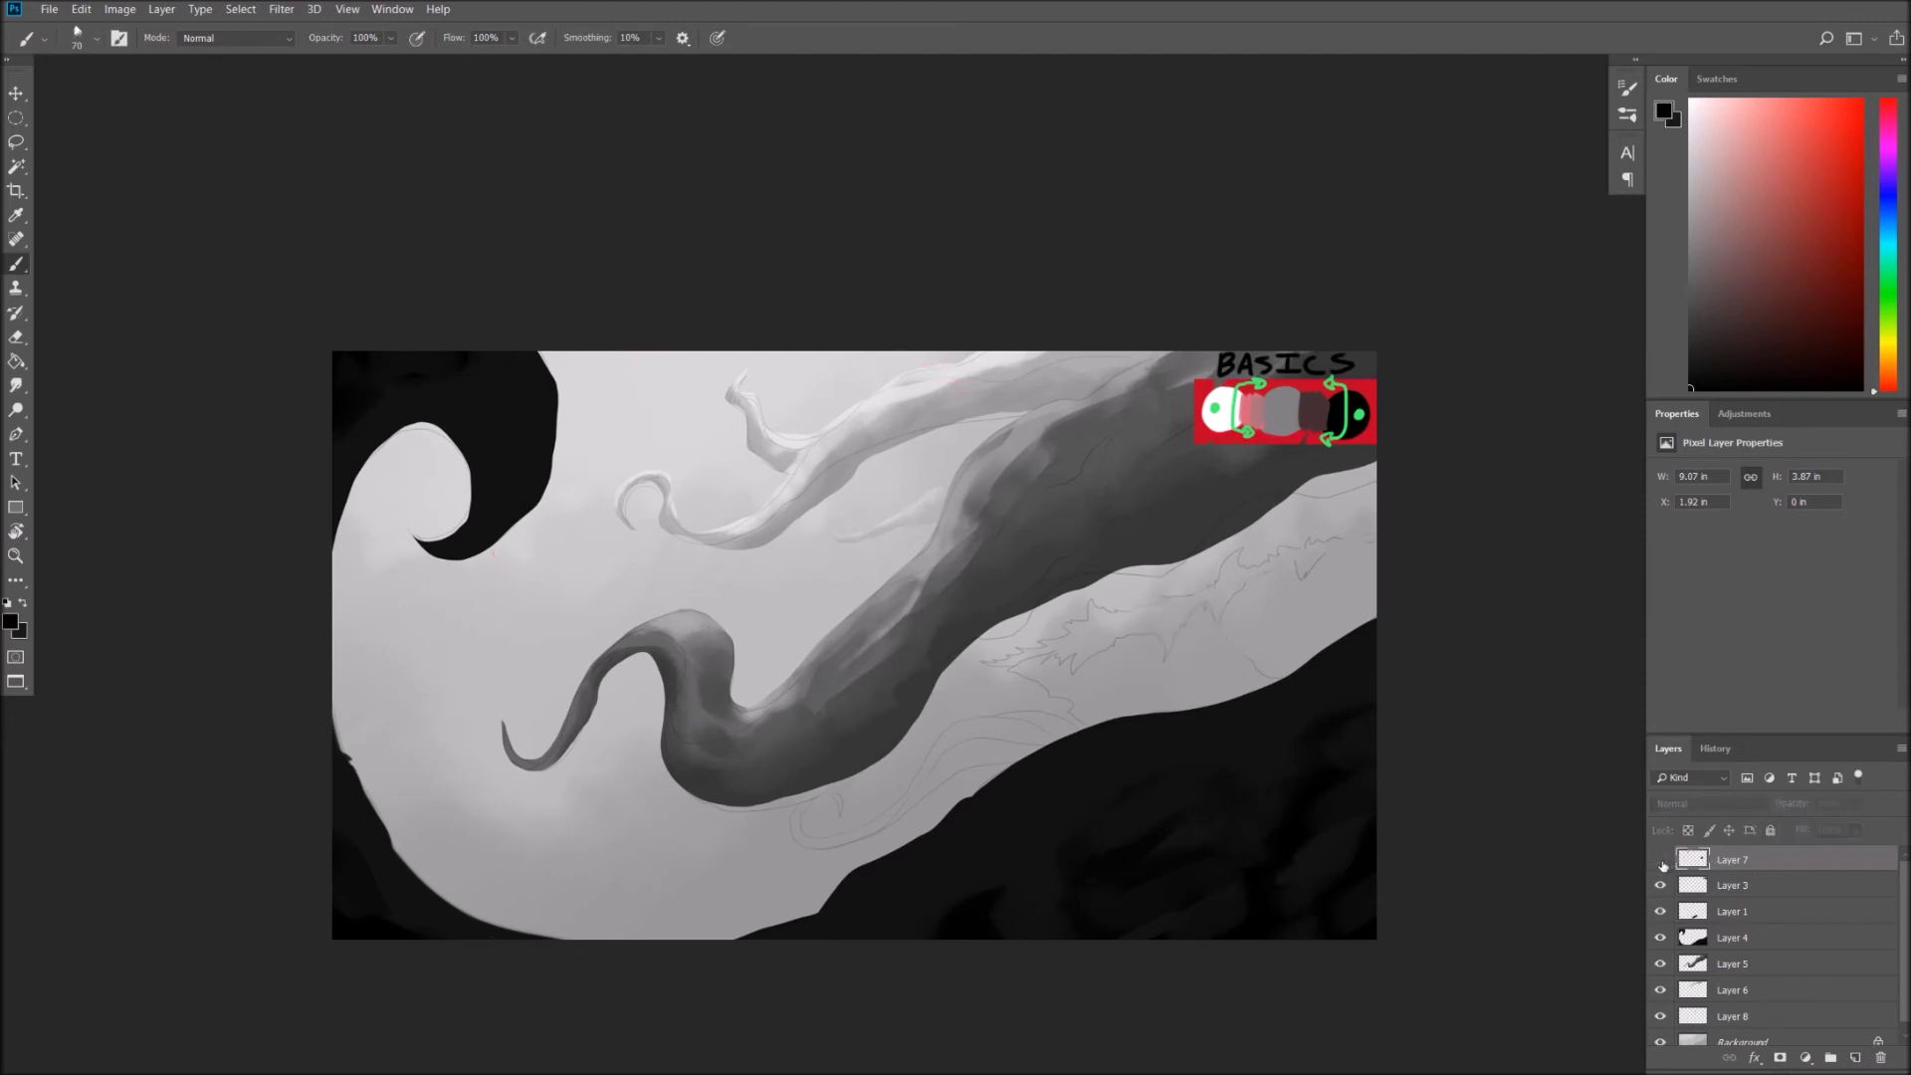
pyautogui.keyDown('alt'); pyautogui.click(1252, 428); pyautogui.keyUp('alt')
pyautogui.moveTo(1236, 391); pyautogui.dragTo(1234, 430)
pyautogui.moveTo(1345, 391); pyautogui.dragTo(1346, 432)
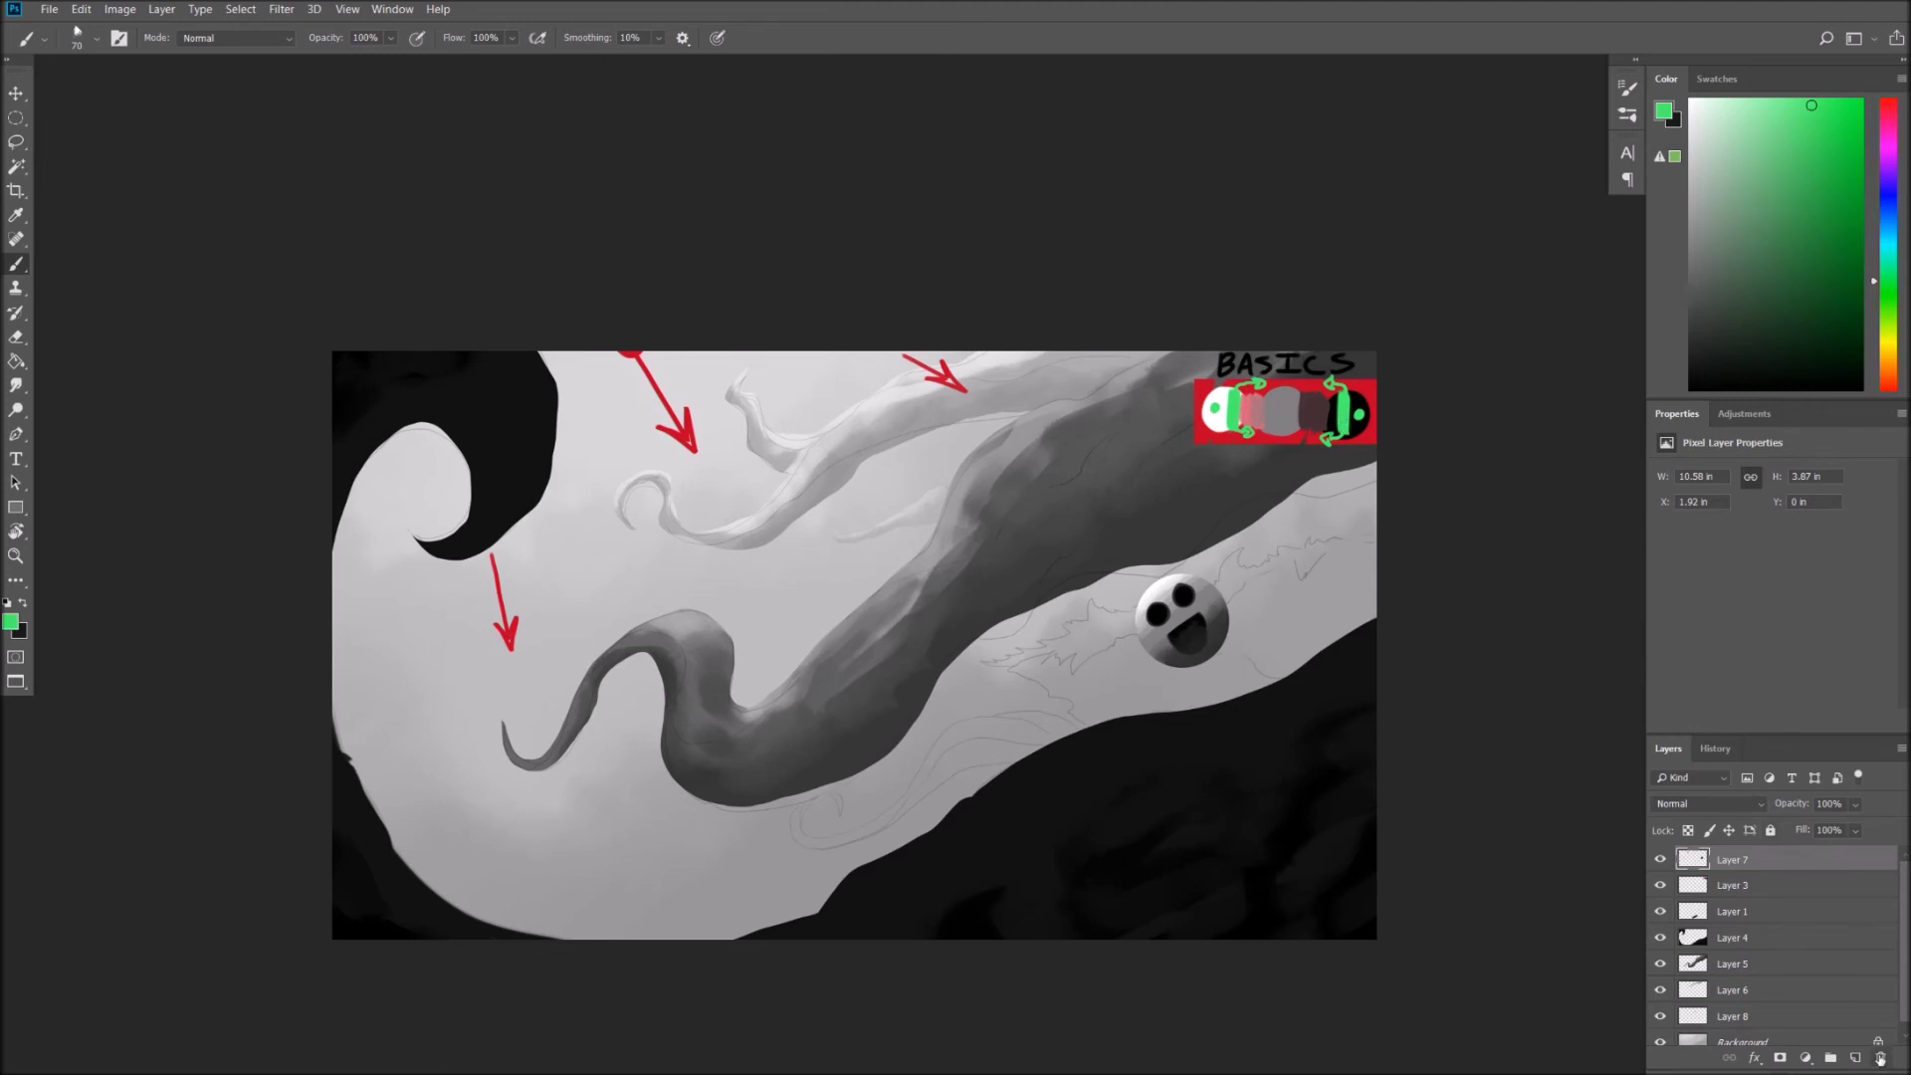
# Cut the round face ball out of its layer with a lasso selection.
pyautogui.click(1879, 1057)
pyautogui.hotkey('ctrl', 'z')
pyautogui.press('l')
pyautogui.moveTo(1279, 677); pyautogui.dragTo(1294, 686)
pyautogui.hotkey('ctrl', 'x')
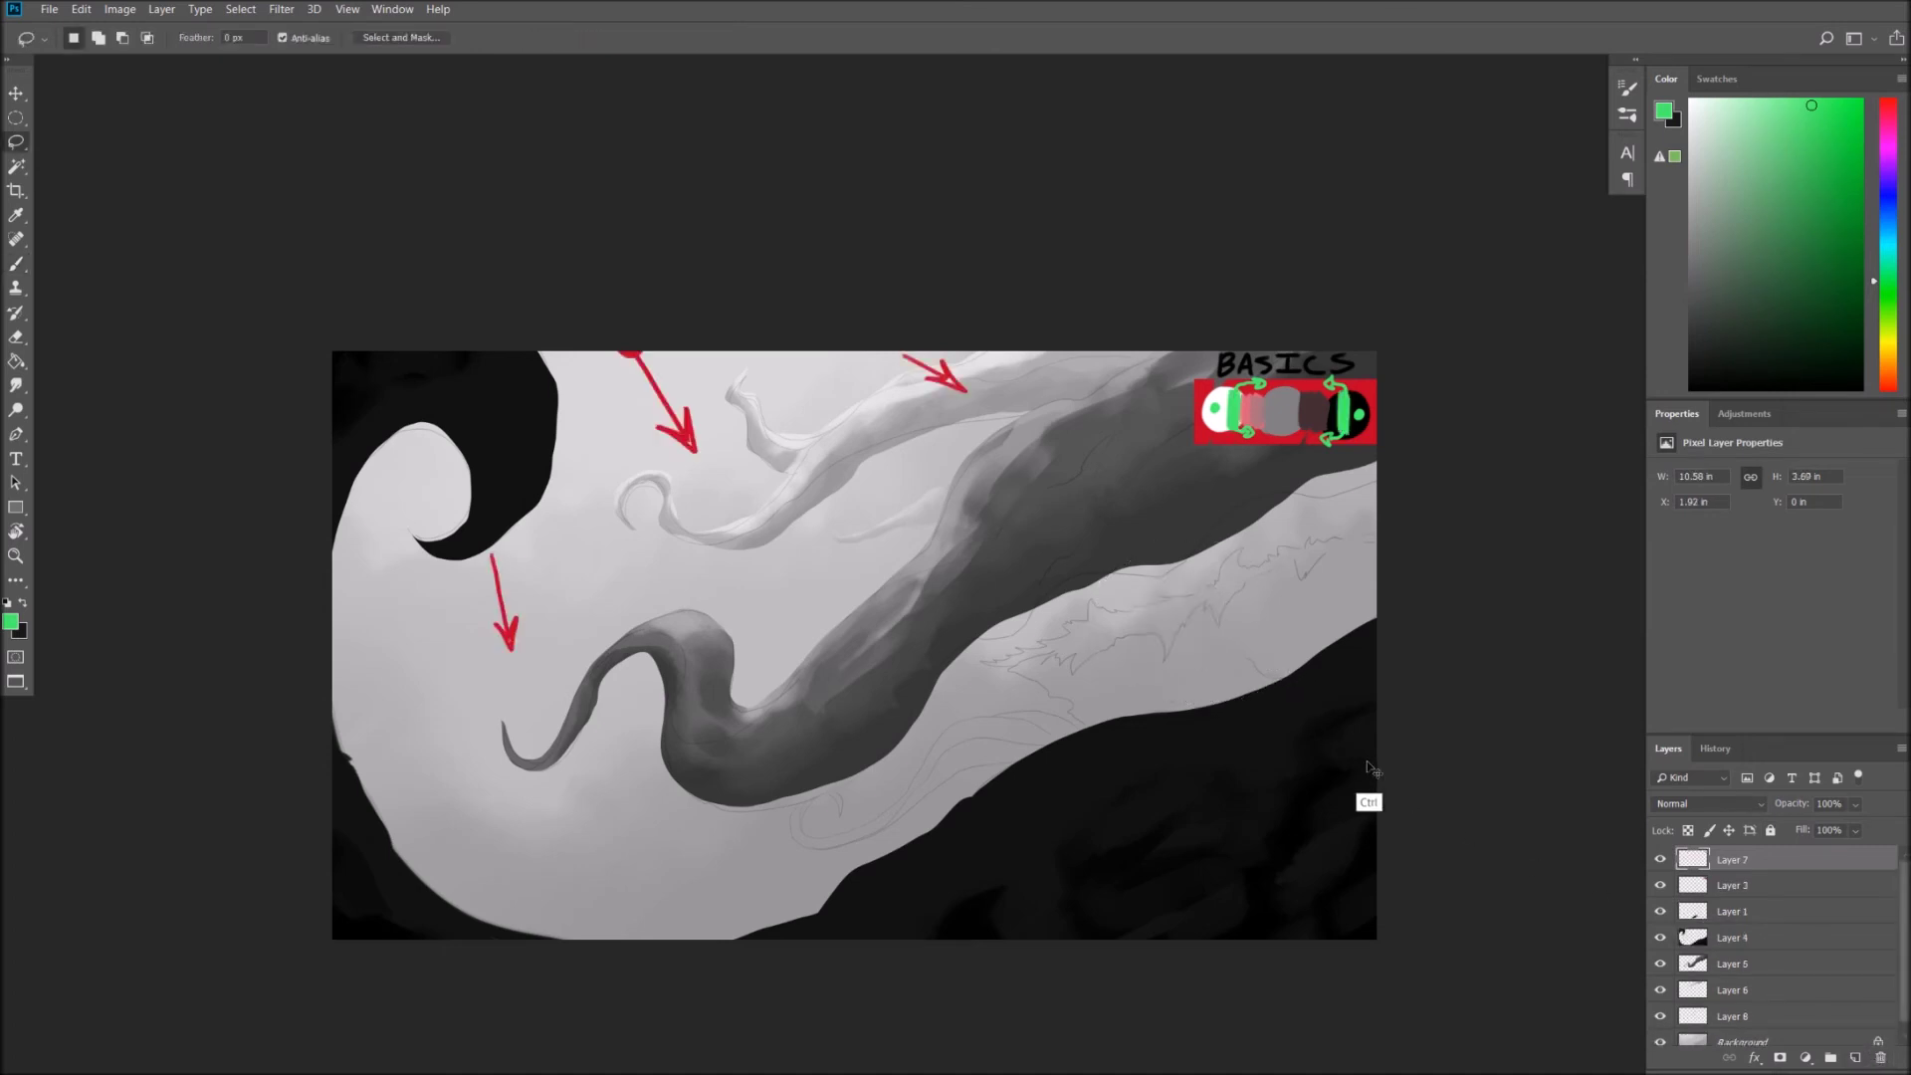
# Add a new empty layer with default black colour and the Brush tool ready.
pyautogui.click(1854, 1057)
pyautogui.press('d')
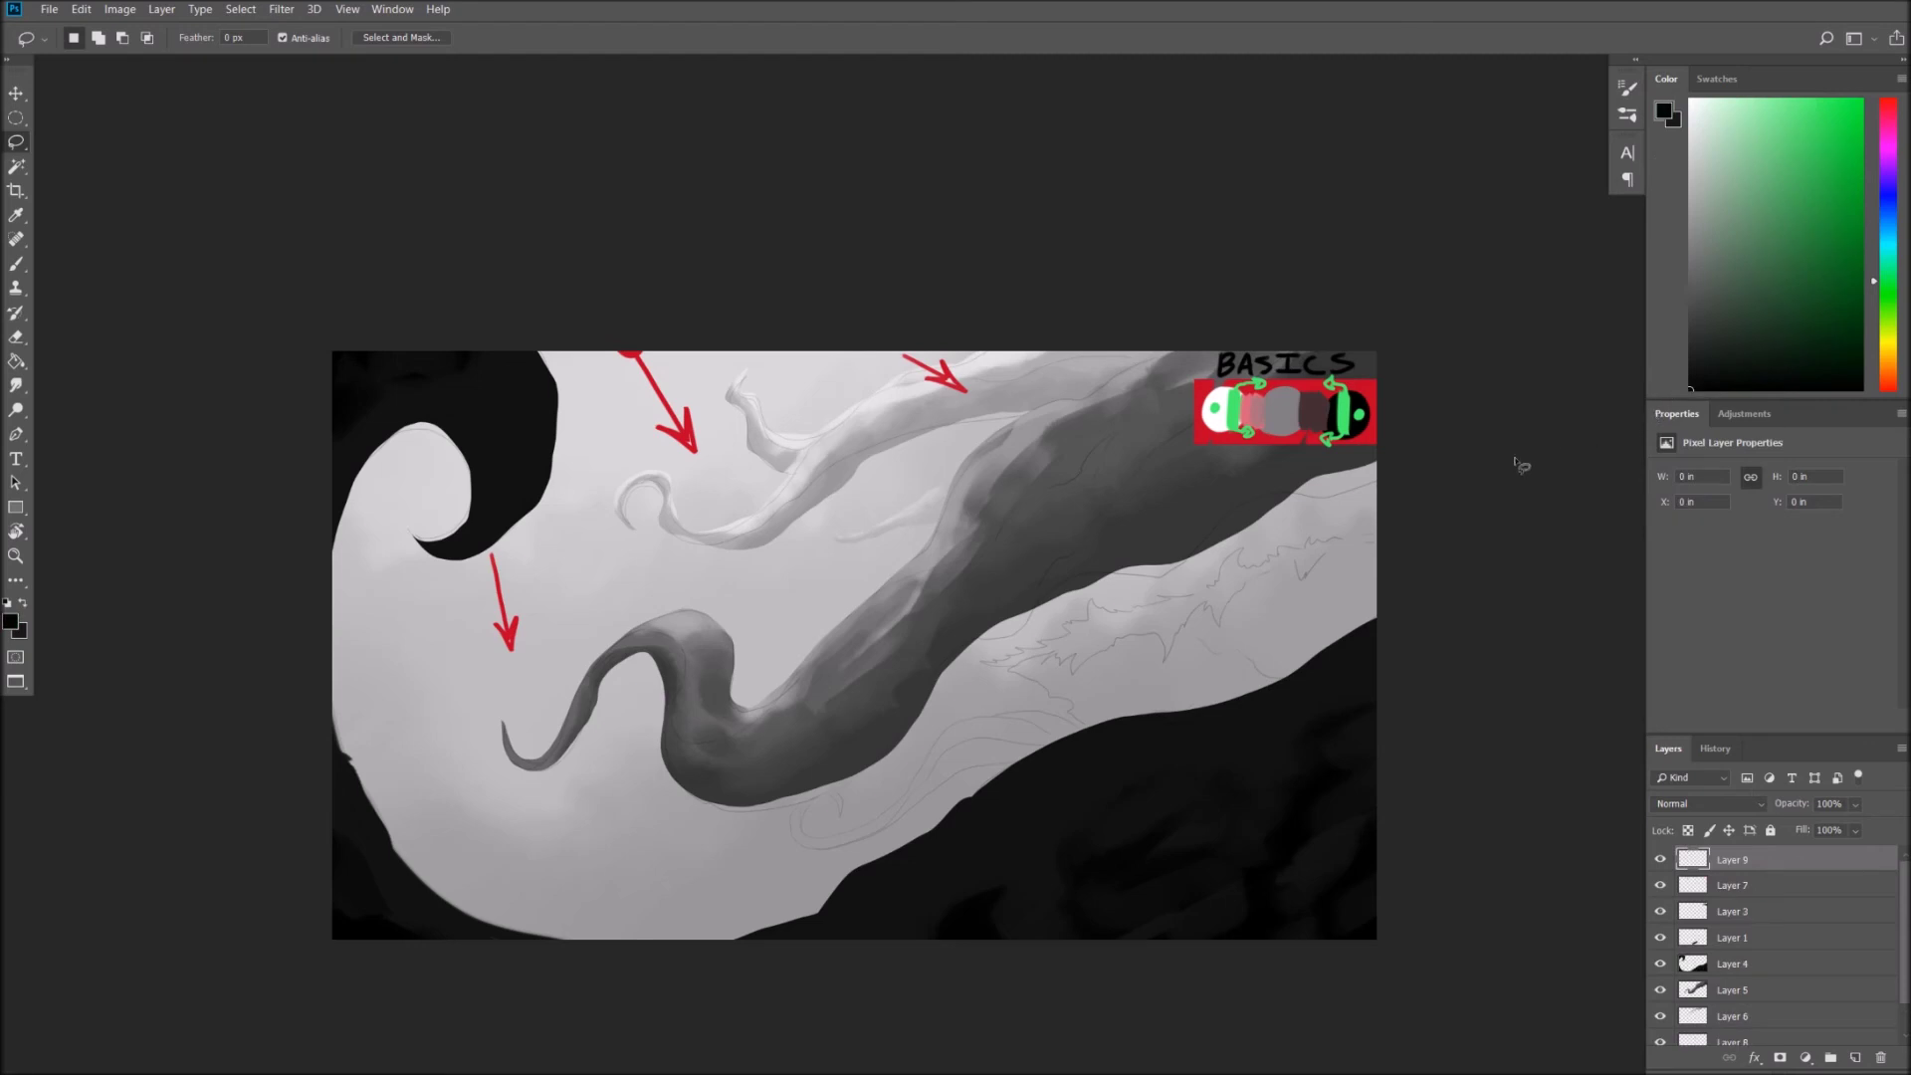
pyautogui.press('b')
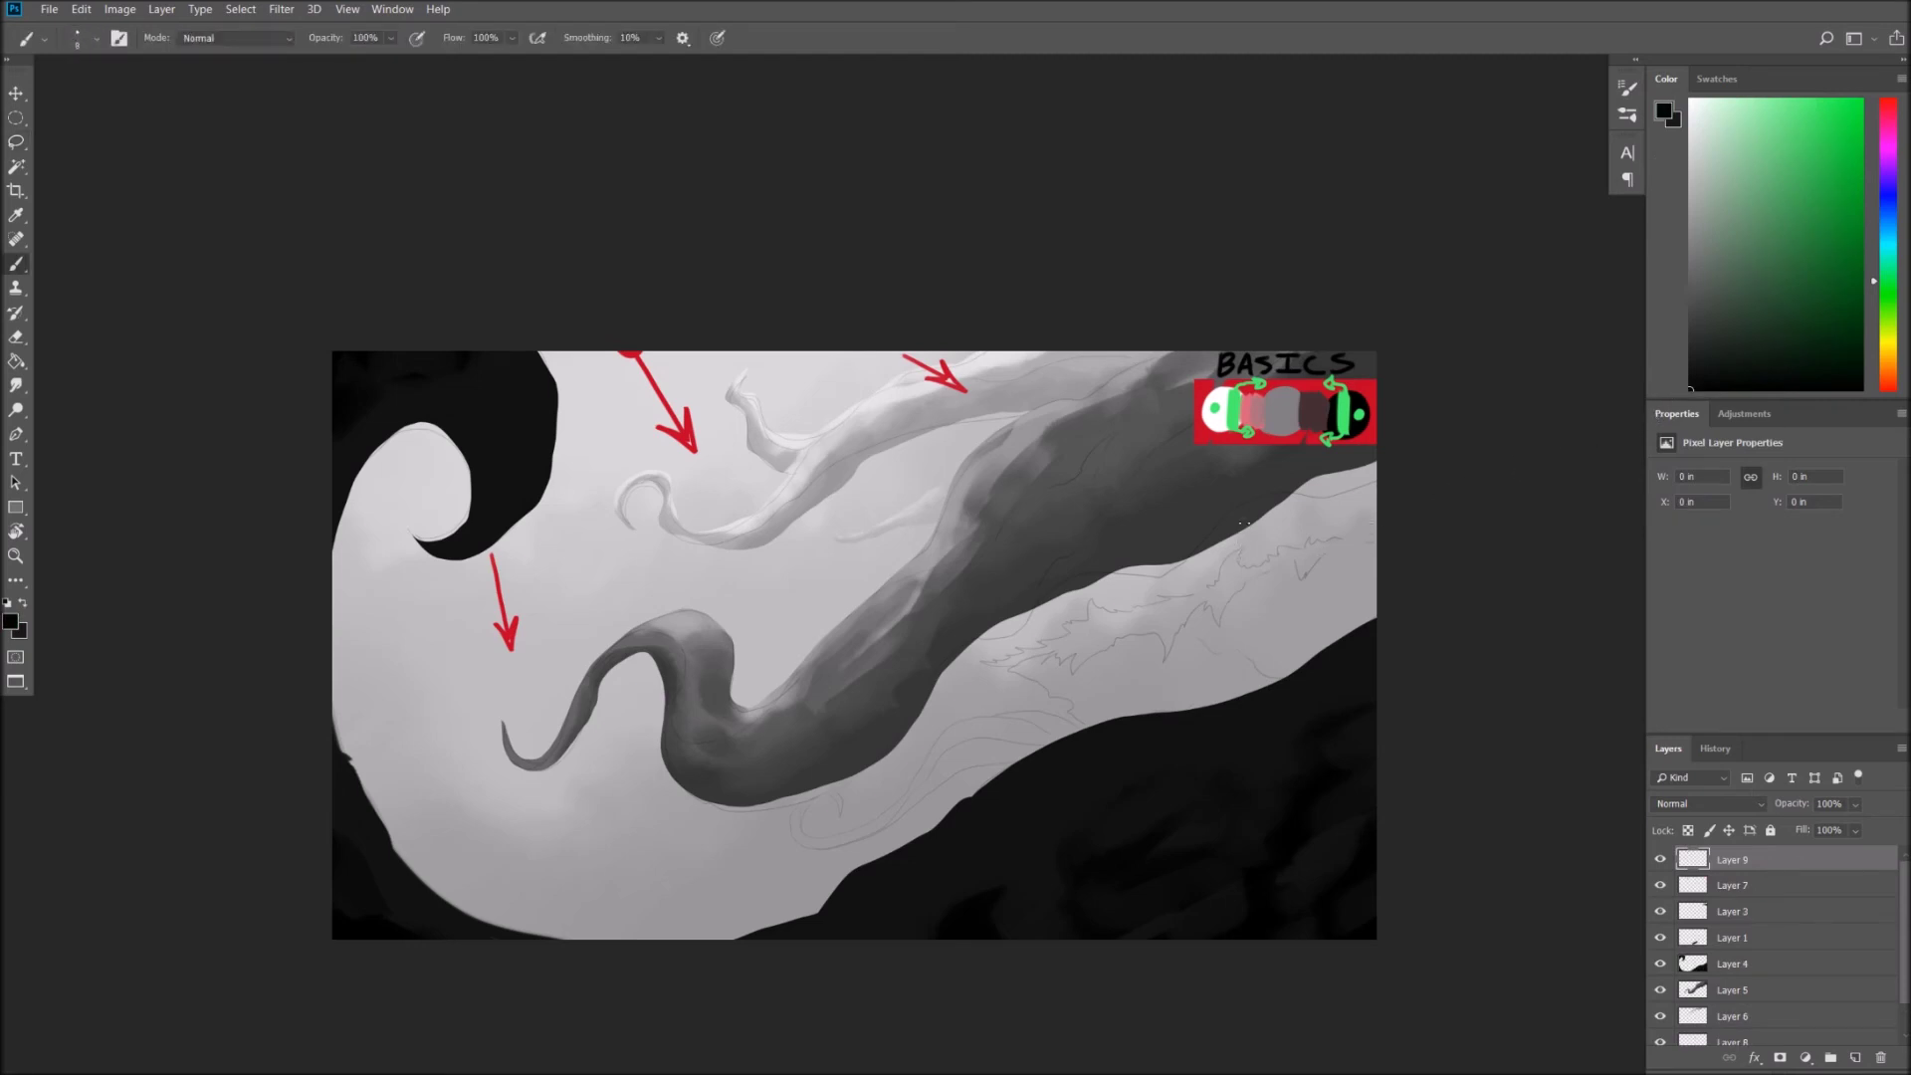
# Sketch thin black curved and triangular wing lines over the lower branch.
pyautogui.moveTo(1057, 720); pyautogui.dragTo(1206, 684)
pyautogui.moveTo(1060, 683); pyautogui.dragTo(1259, 638)
pyautogui.moveTo(1126, 642)
pyautogui.mouseDown()
pyautogui.moveTo(1208, 575)
pyautogui.moveTo(1260, 631)
pyautogui.moveTo(1212, 567)
pyautogui.moveTo(1295, 637)
pyautogui.mouseUp()
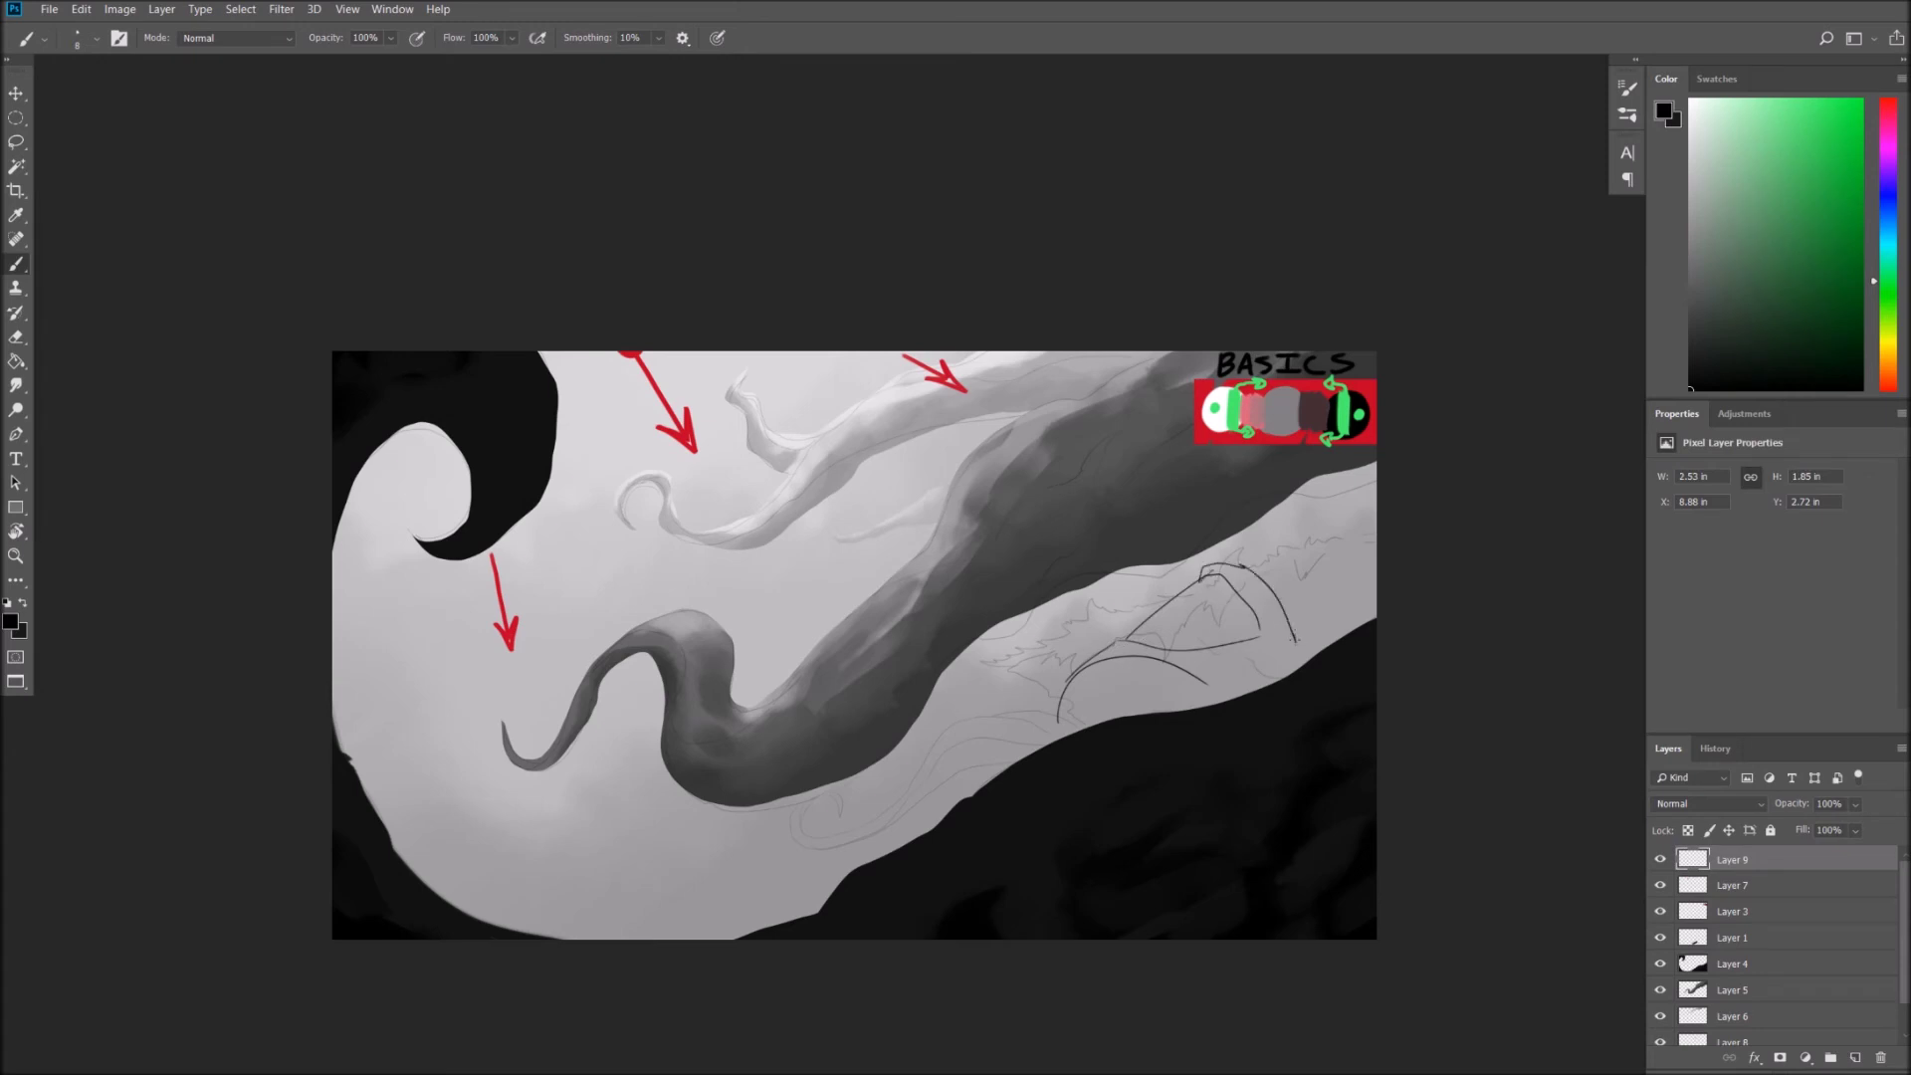
pyautogui.moveTo(1092, 697); pyautogui.dragTo(1133, 661)
pyautogui.moveTo(1244, 548); pyautogui.dragTo(1238, 566)
# Hide the BASICS overlay layer and lasso-delete the green bars at the top right.
pyautogui.click(1660, 885)
pyautogui.click(1660, 885)
pyautogui.click(1660, 911)
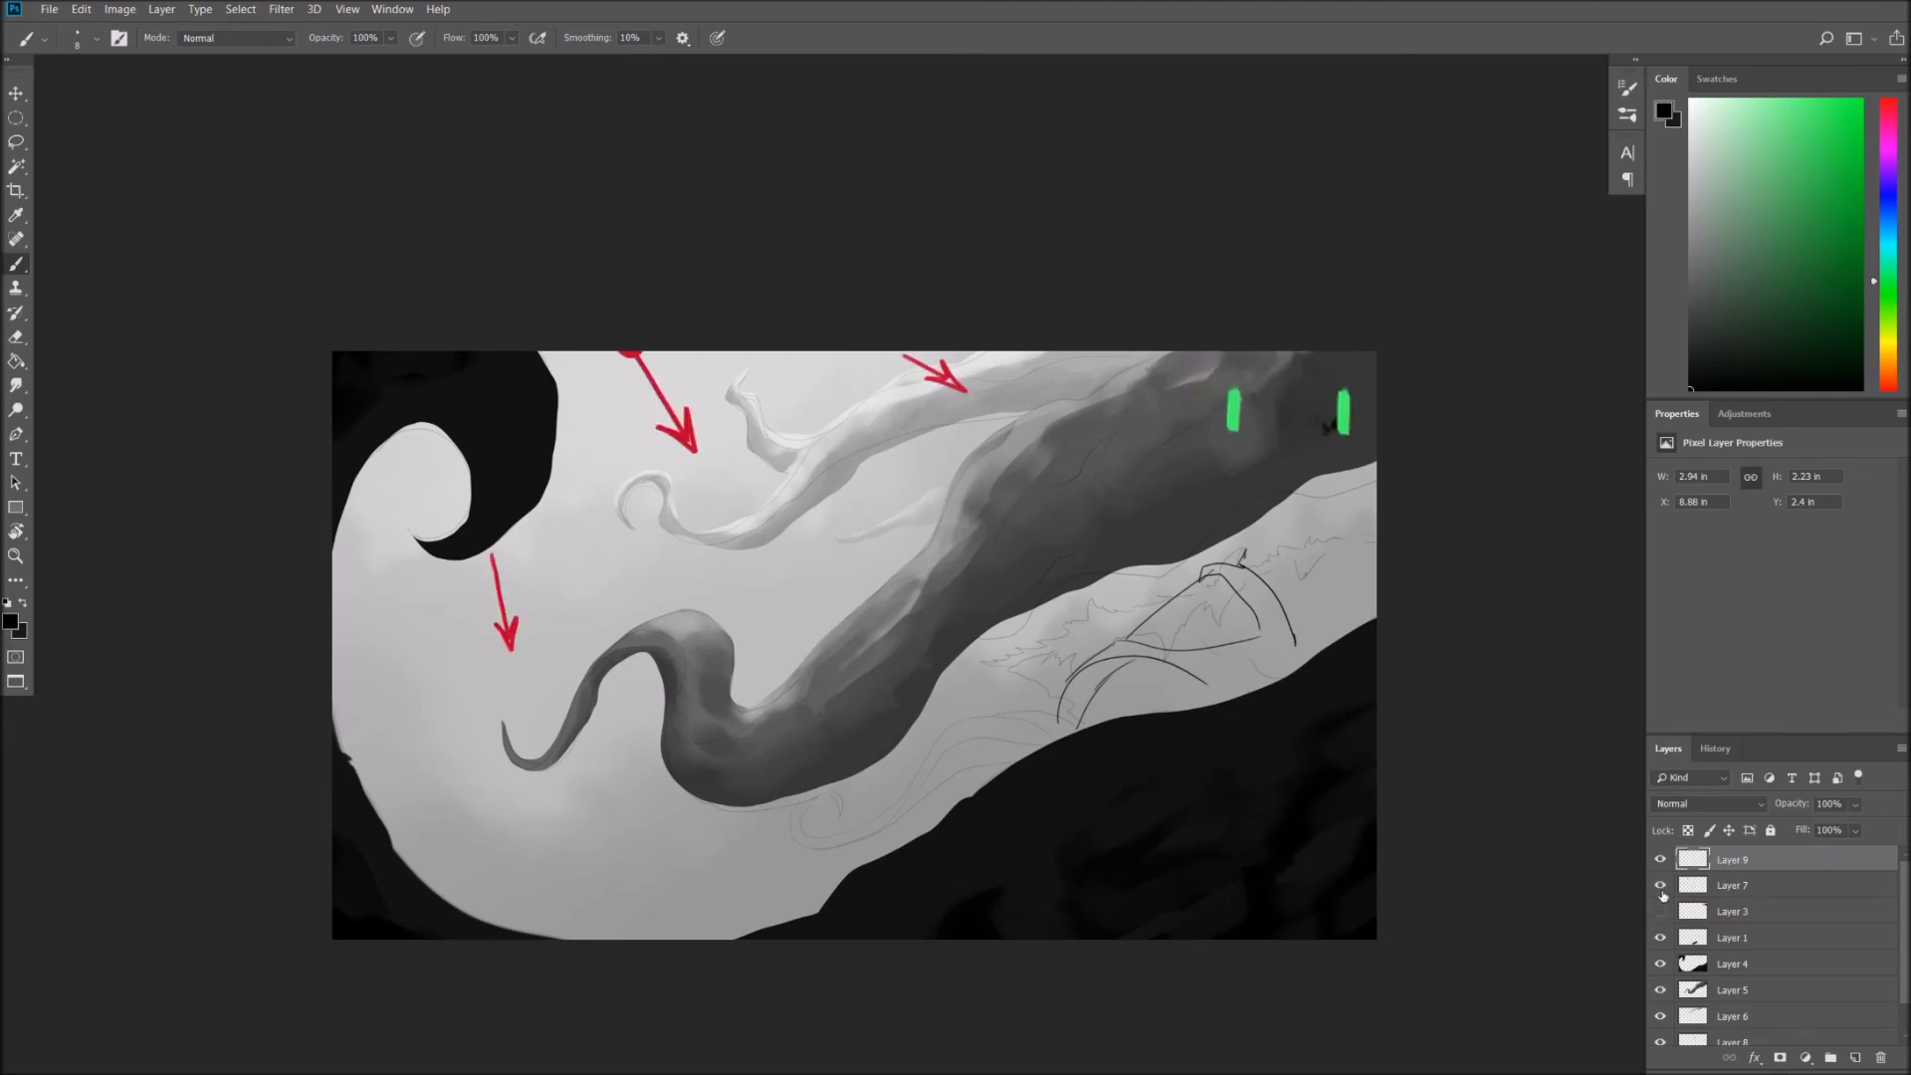
pyautogui.press('l')
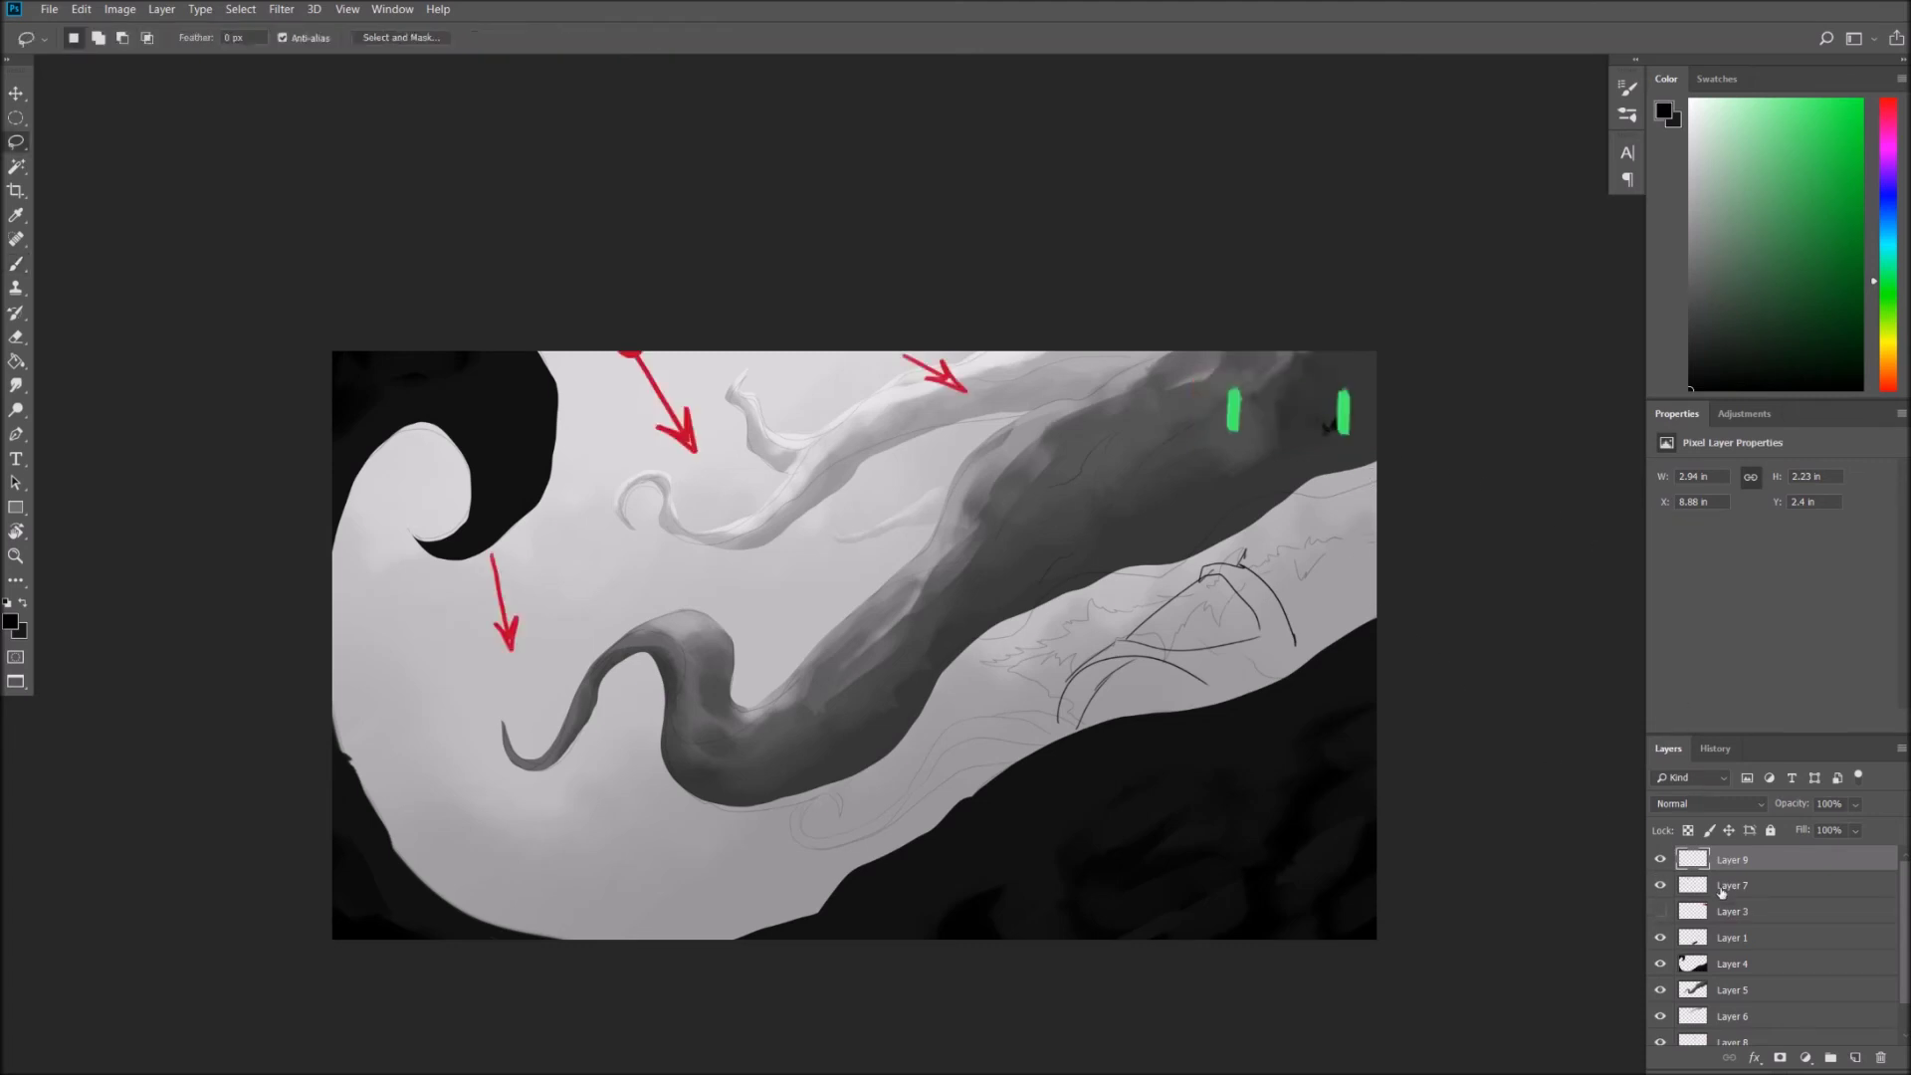
pyautogui.hotkey('alt', '[')
pyautogui.moveTo(1344, 480)
pyautogui.mouseDown()
pyautogui.moveTo(1184, 401)
pyautogui.moveTo(1339, 476)
pyautogui.mouseUp()
pyautogui.press('Delete')
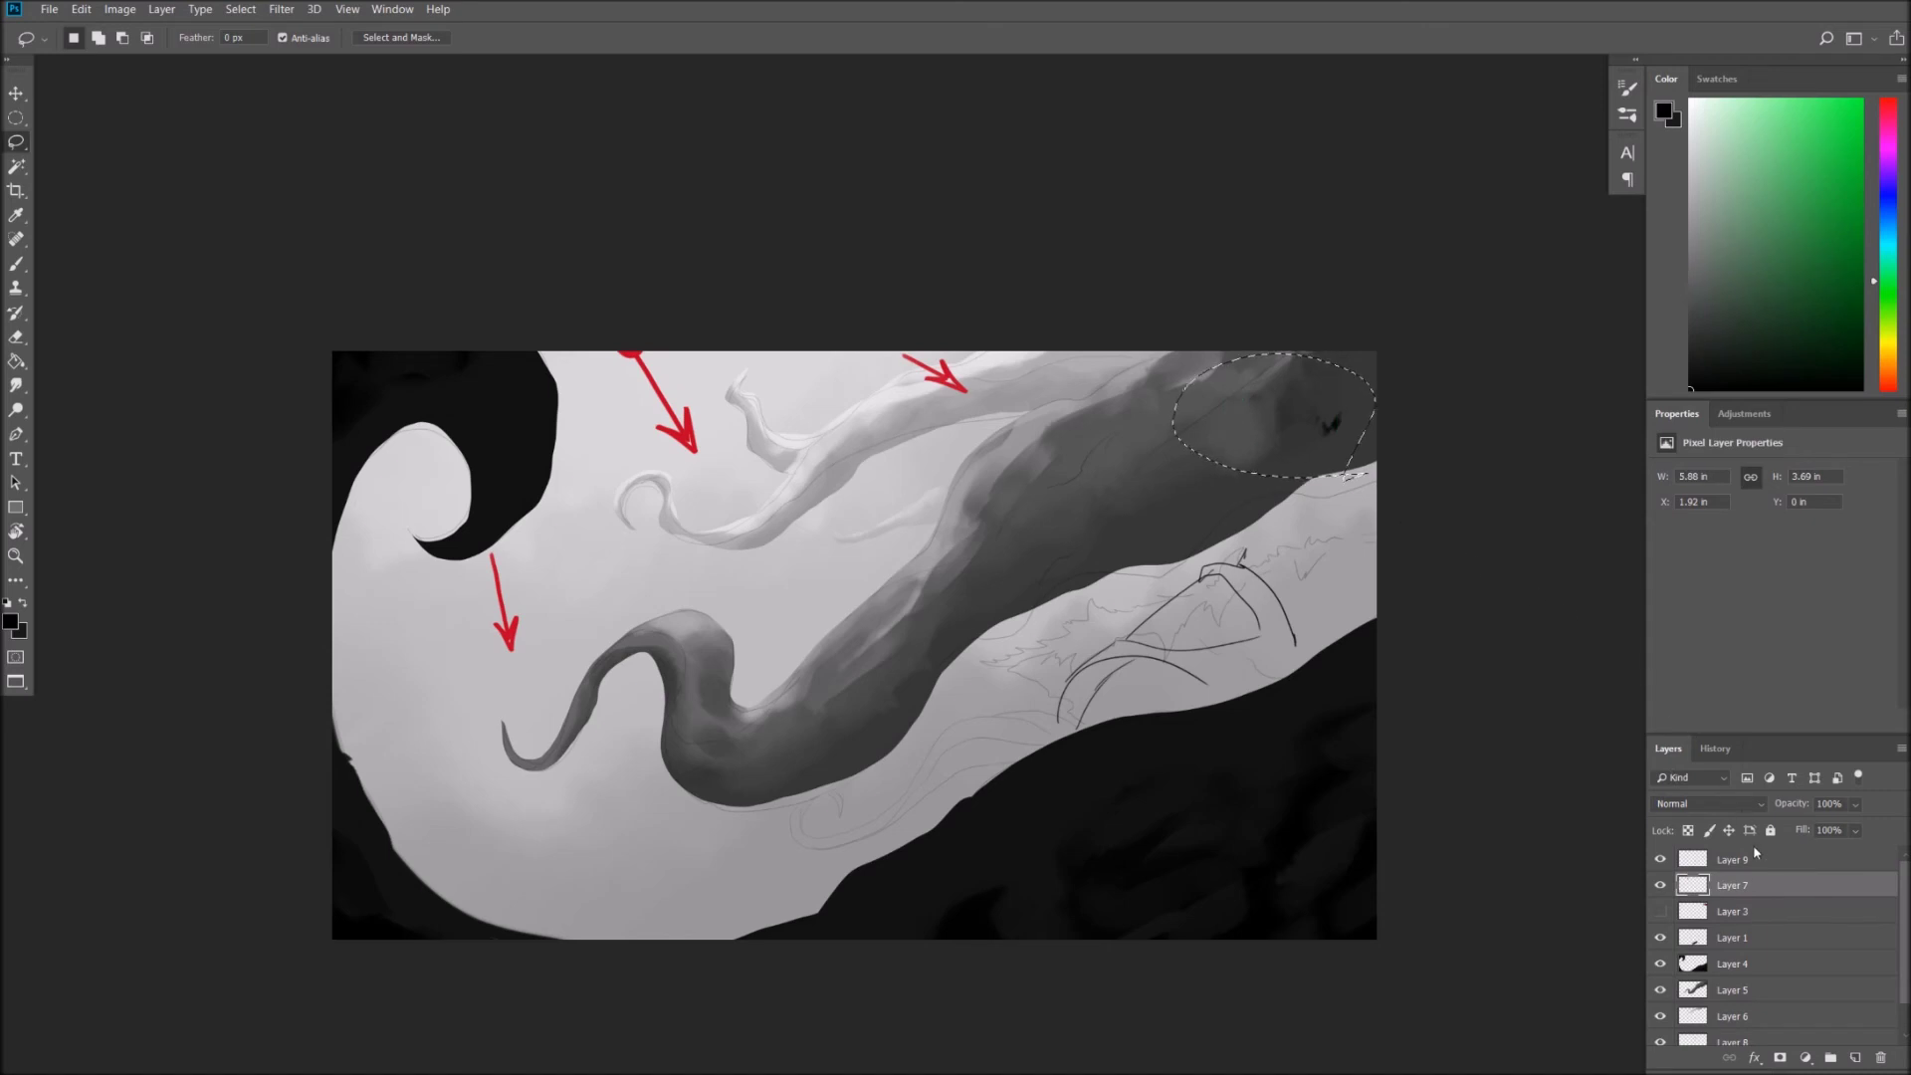
pyautogui.click(1732, 862)
pyautogui.hotkey('ctrl', 'd')
pyautogui.press('b')
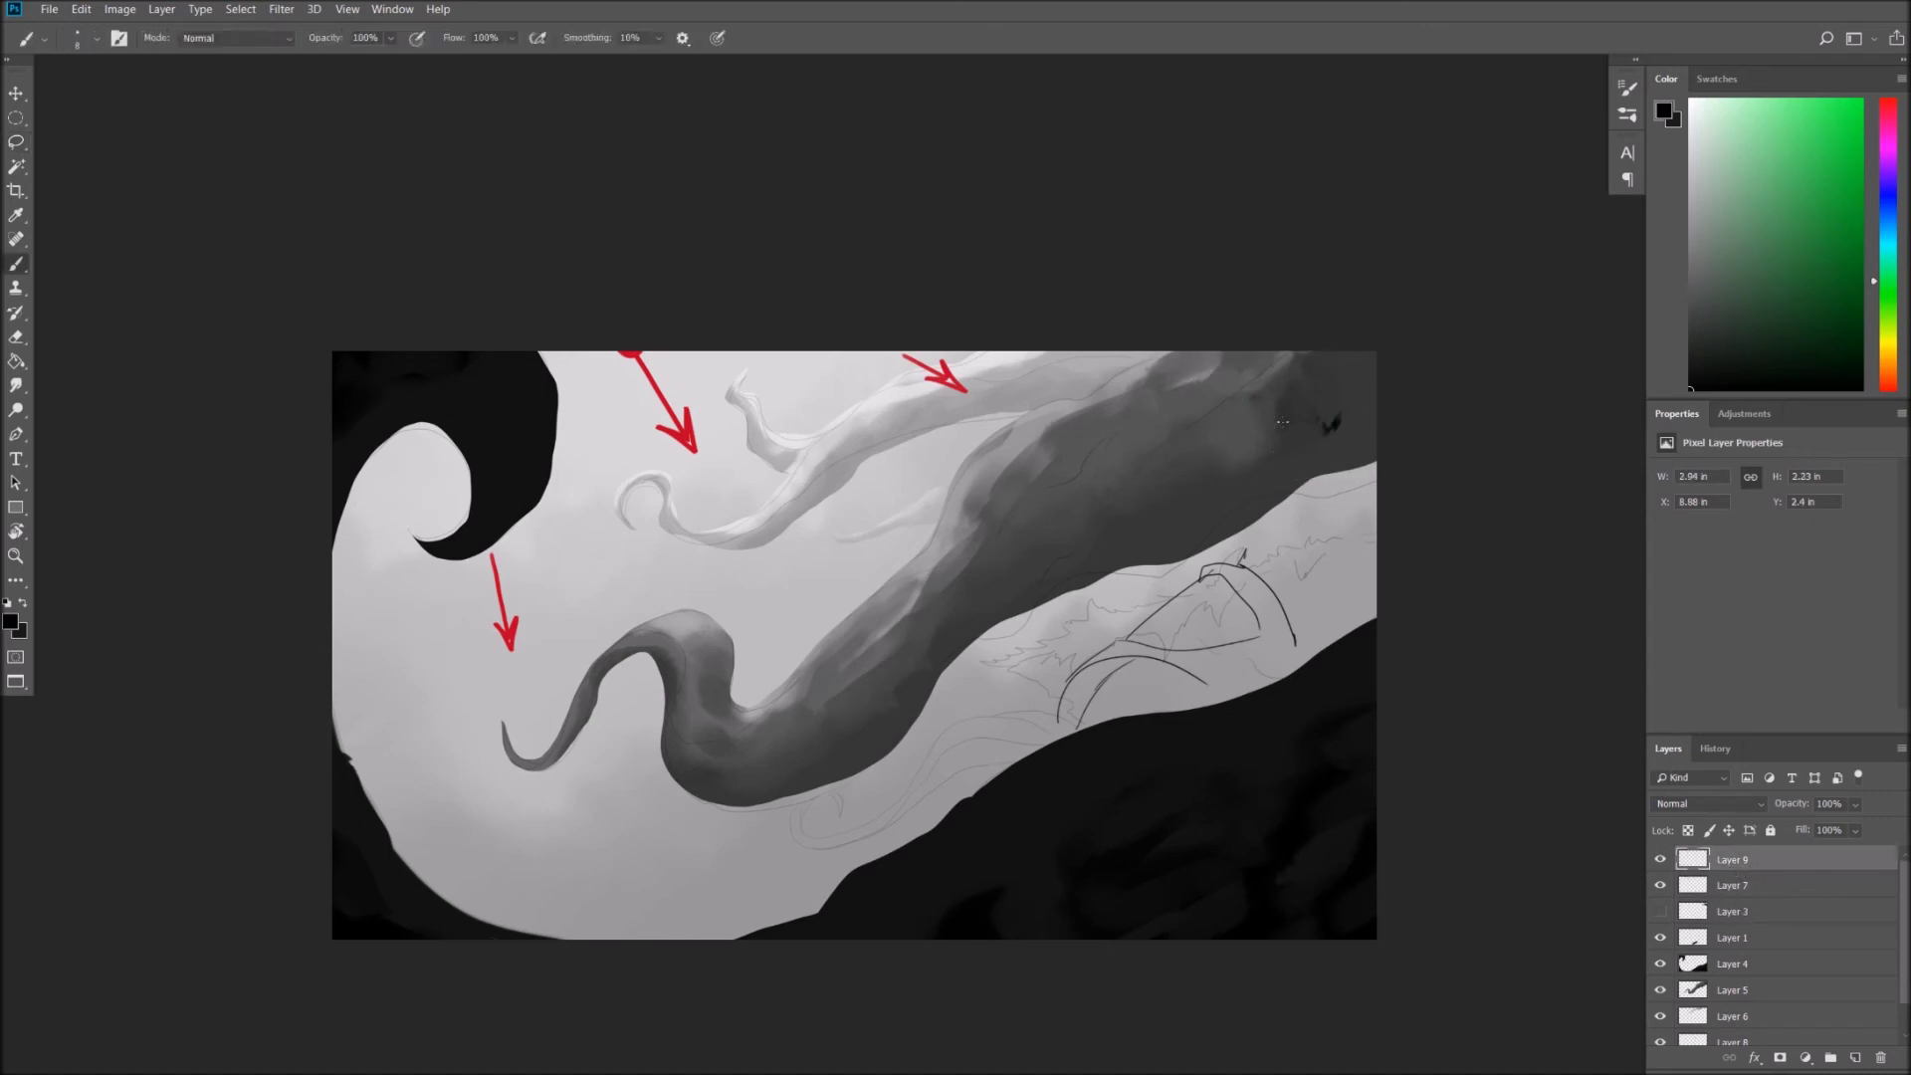
# Add more black wing strokes reaching the right and top edges.
pyautogui.moveTo(1234, 352)
pyautogui.mouseDown()
pyautogui.moveTo(1222, 495)
pyautogui.moveTo(1376, 498)
pyautogui.mouseUp()
pyautogui.hotkey('ctrl', 'z')
pyautogui.moveTo(1236, 545); pyautogui.dragTo(1379, 505)
pyautogui.moveTo(1244, 553); pyautogui.dragTo(1377, 542)
pyautogui.moveTo(1259, 584); pyautogui.dragTo(1367, 617)
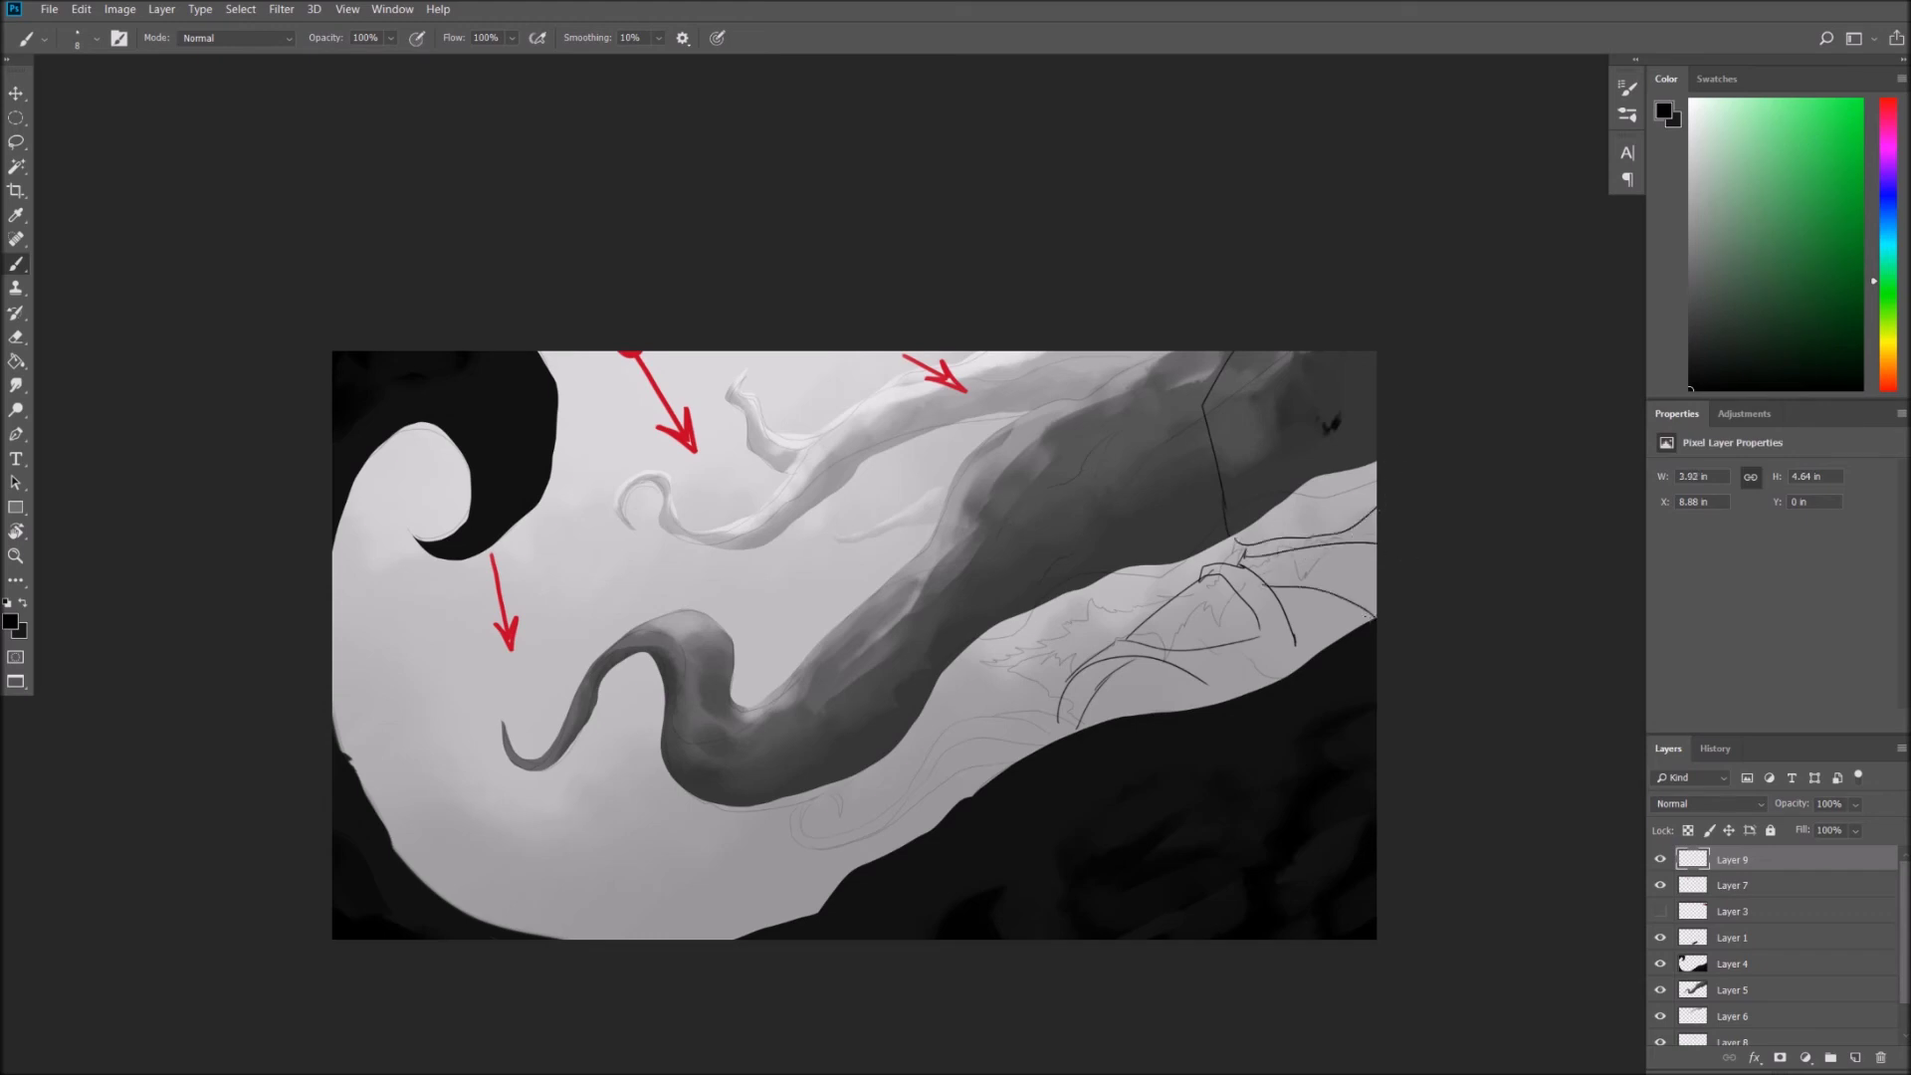
pyautogui.moveTo(1203, 410); pyautogui.dragTo(1194, 347)
pyautogui.moveTo(1272, 676)
pyautogui.mouseDown()
pyautogui.moveTo(1170, 689)
pyautogui.moveTo(1193, 658)
pyautogui.mouseUp()
pyautogui.press('z')
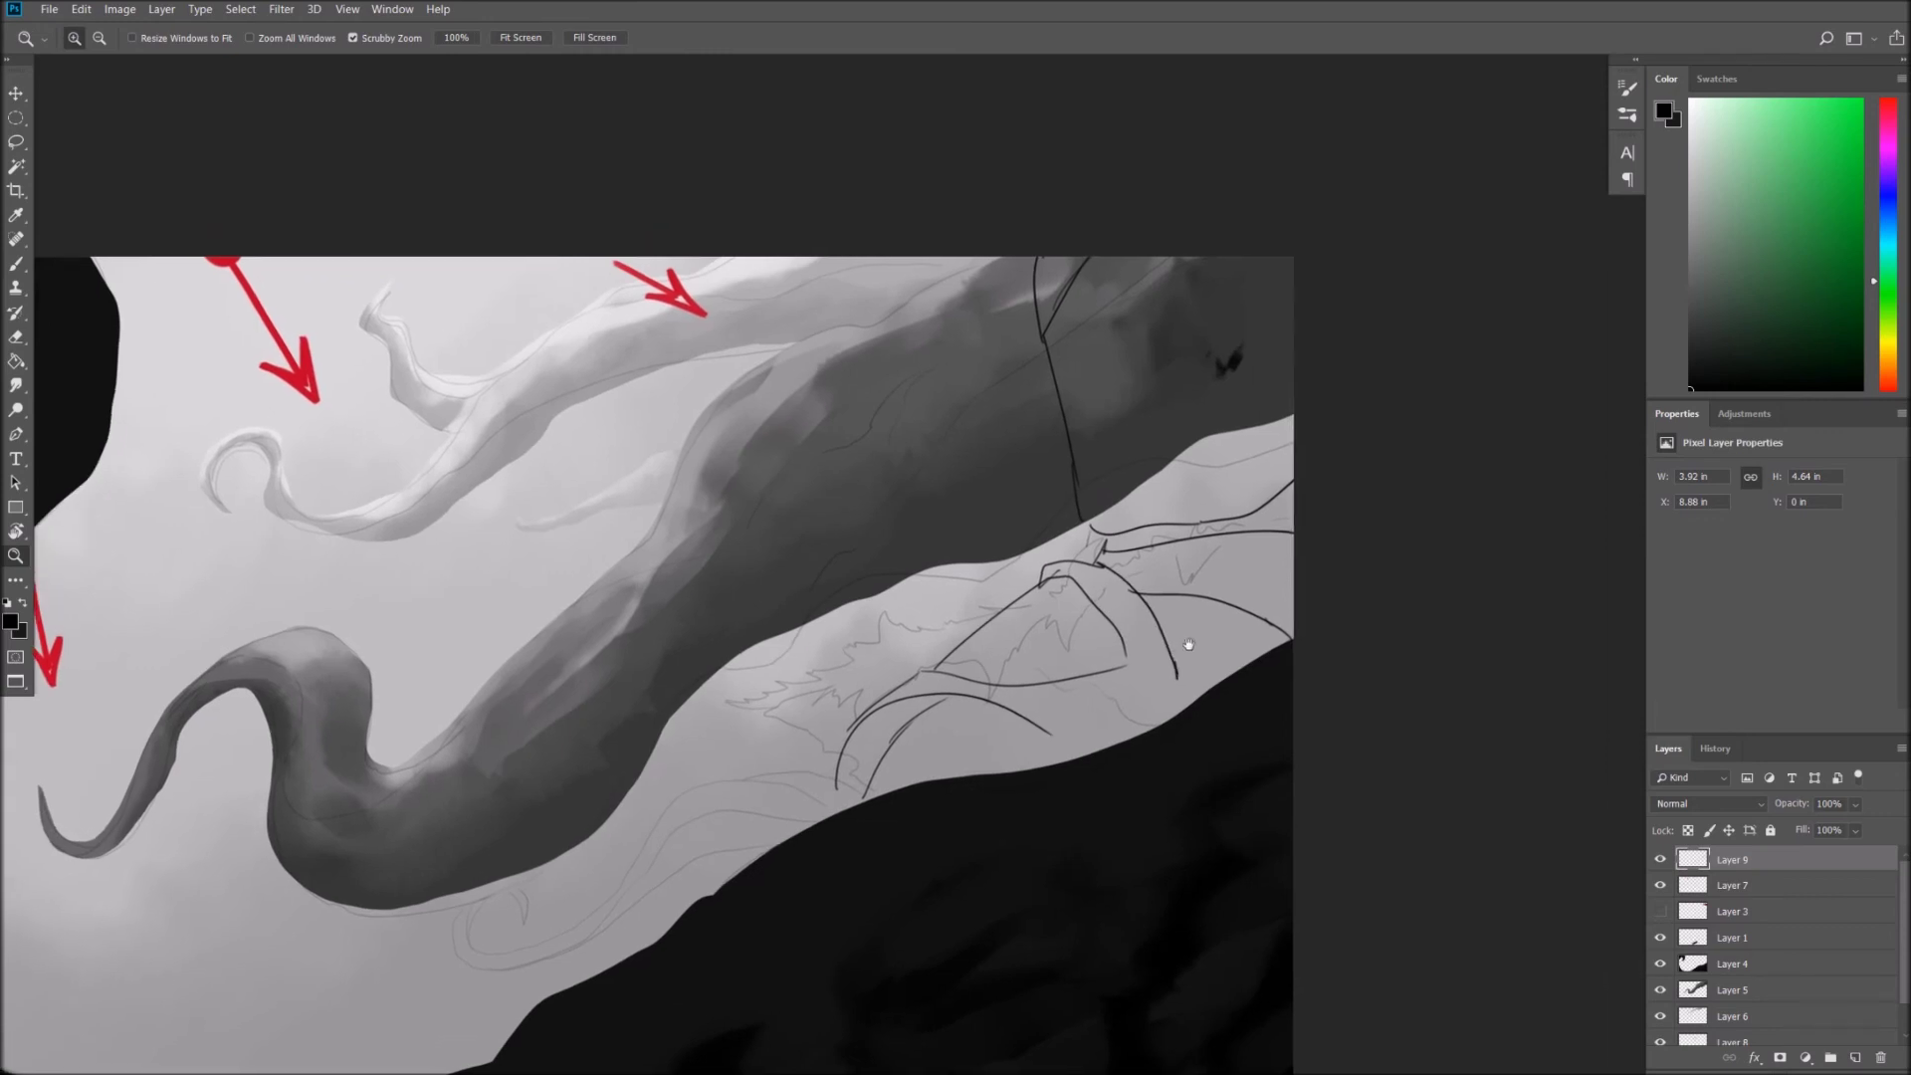
pyautogui.press('b')
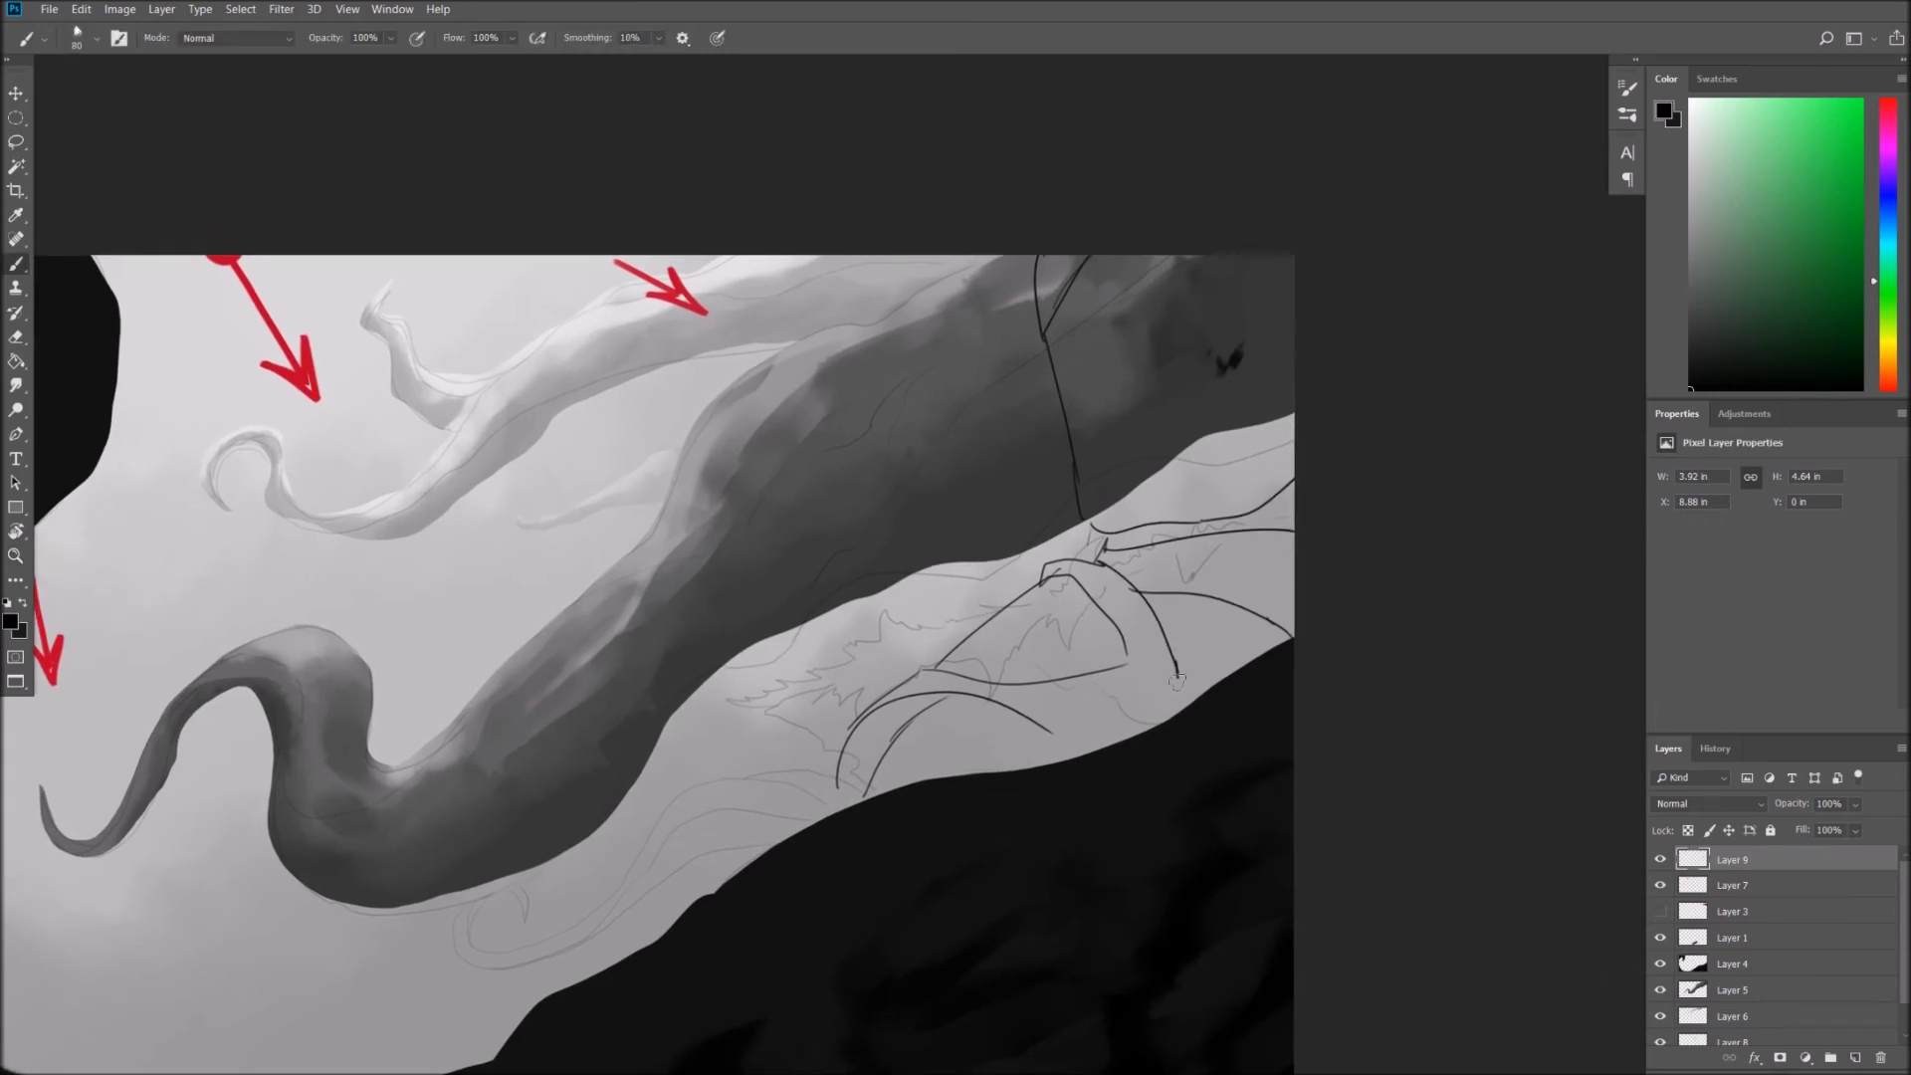
pyautogui.moveTo(1184, 678); pyautogui.dragTo(1169, 683)
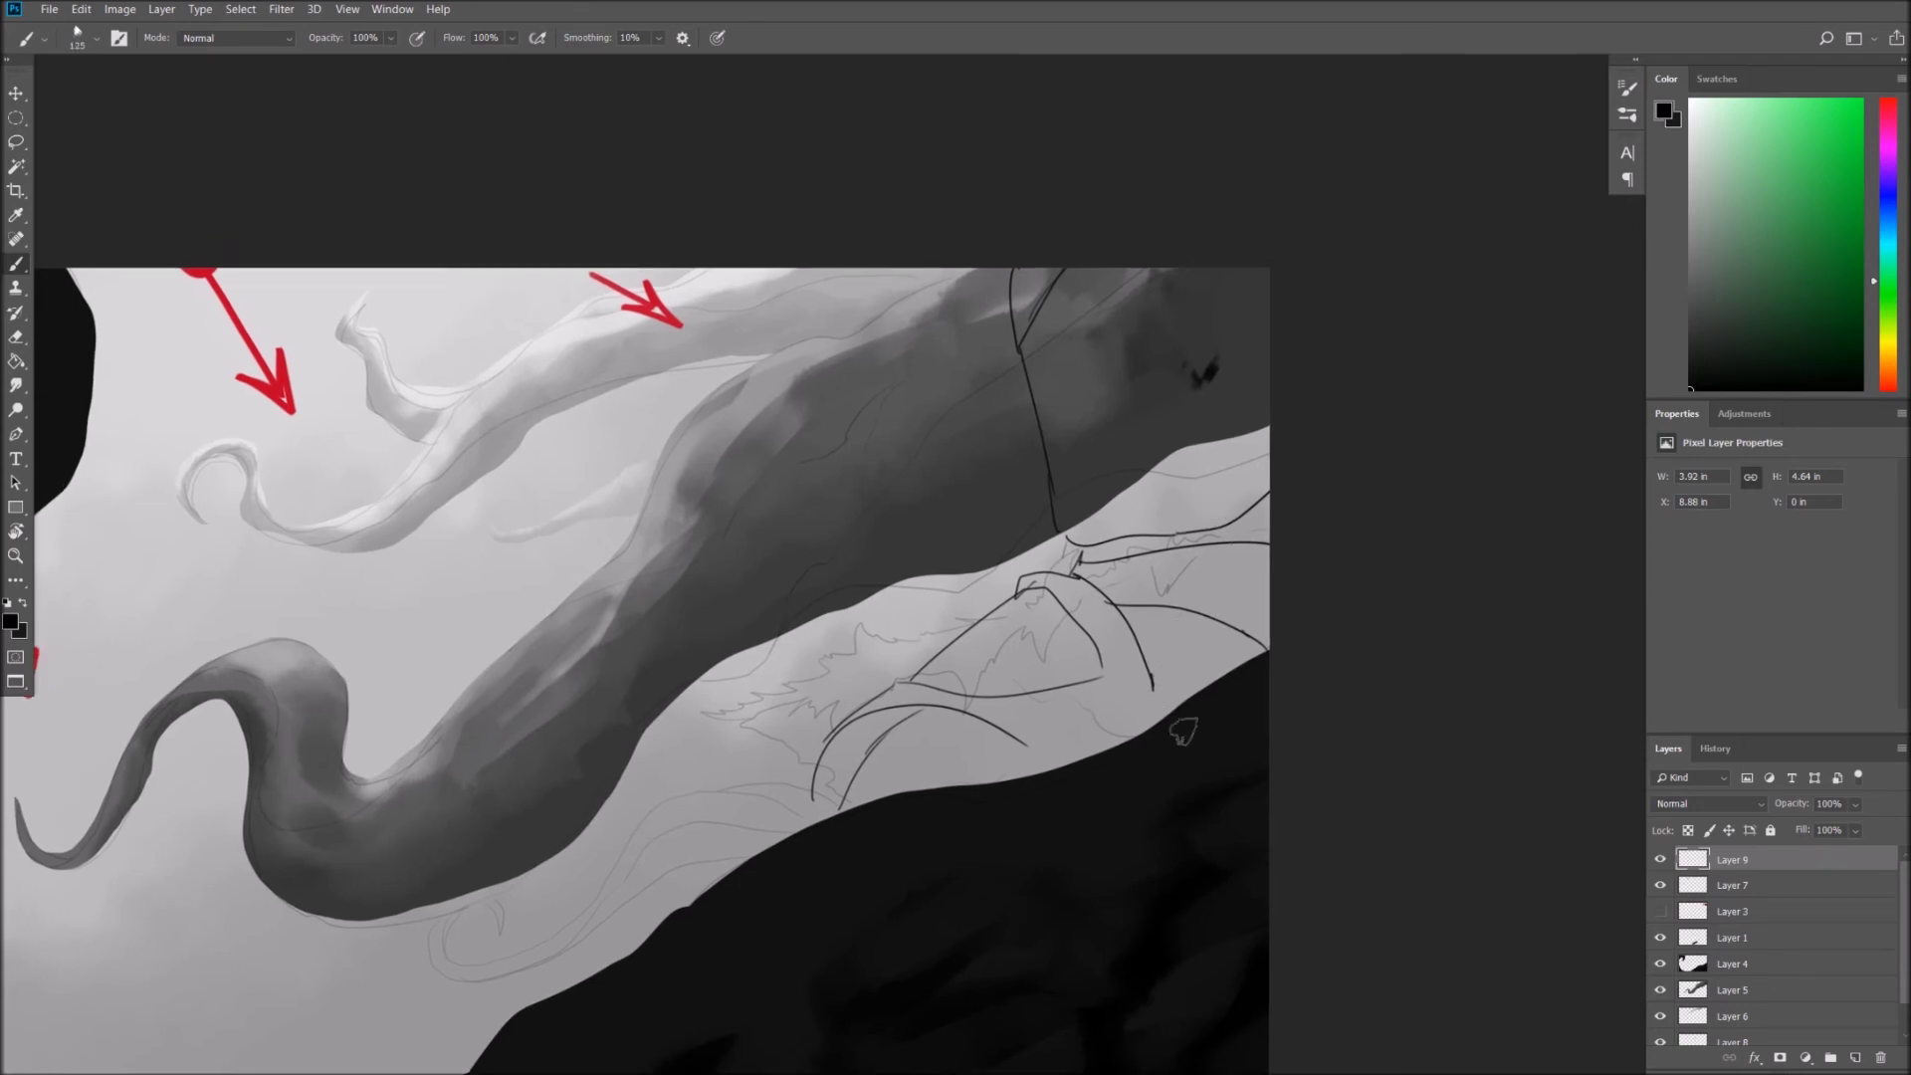
# Fade the wing sketch layer to 64% opacity and add a new layer above it.
pyautogui.click(1660, 859)
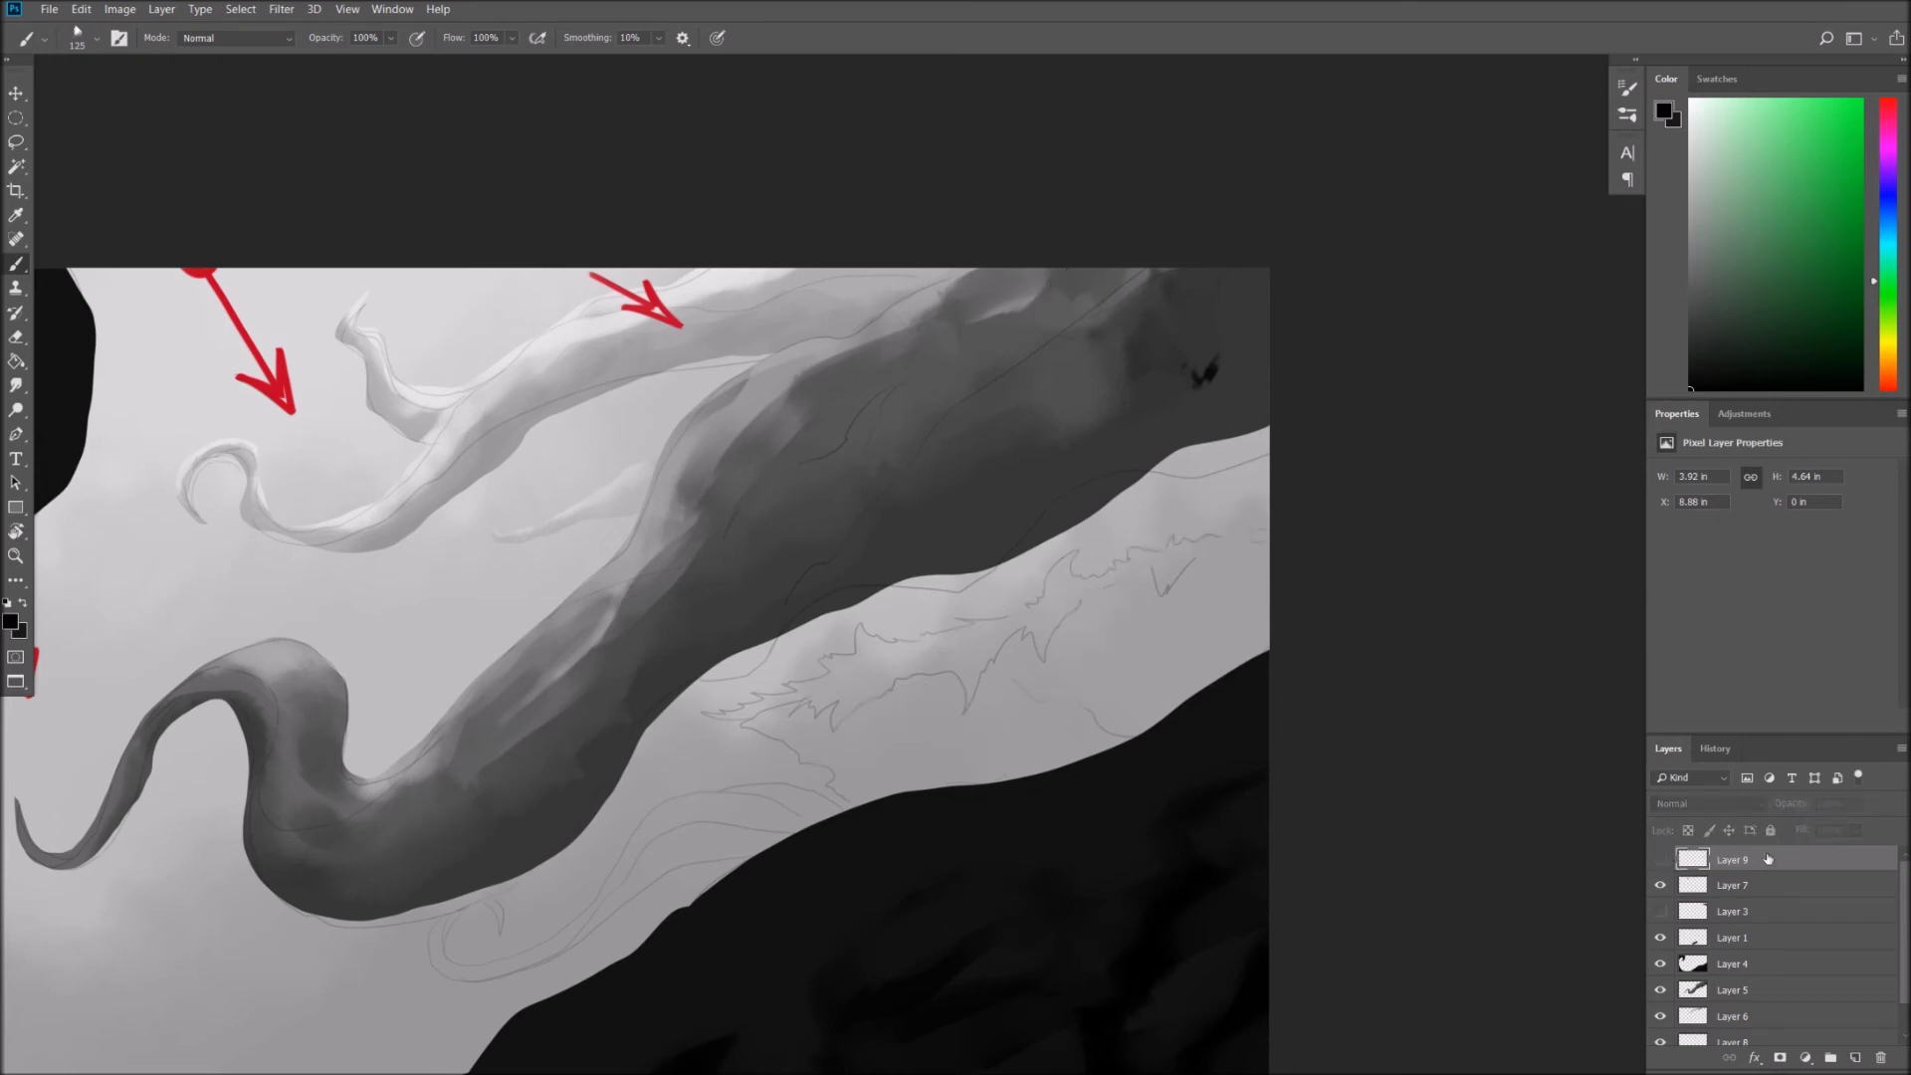
pyautogui.click(1660, 859)
pyautogui.moveTo(1855, 803); pyautogui.dragTo(1811, 831)
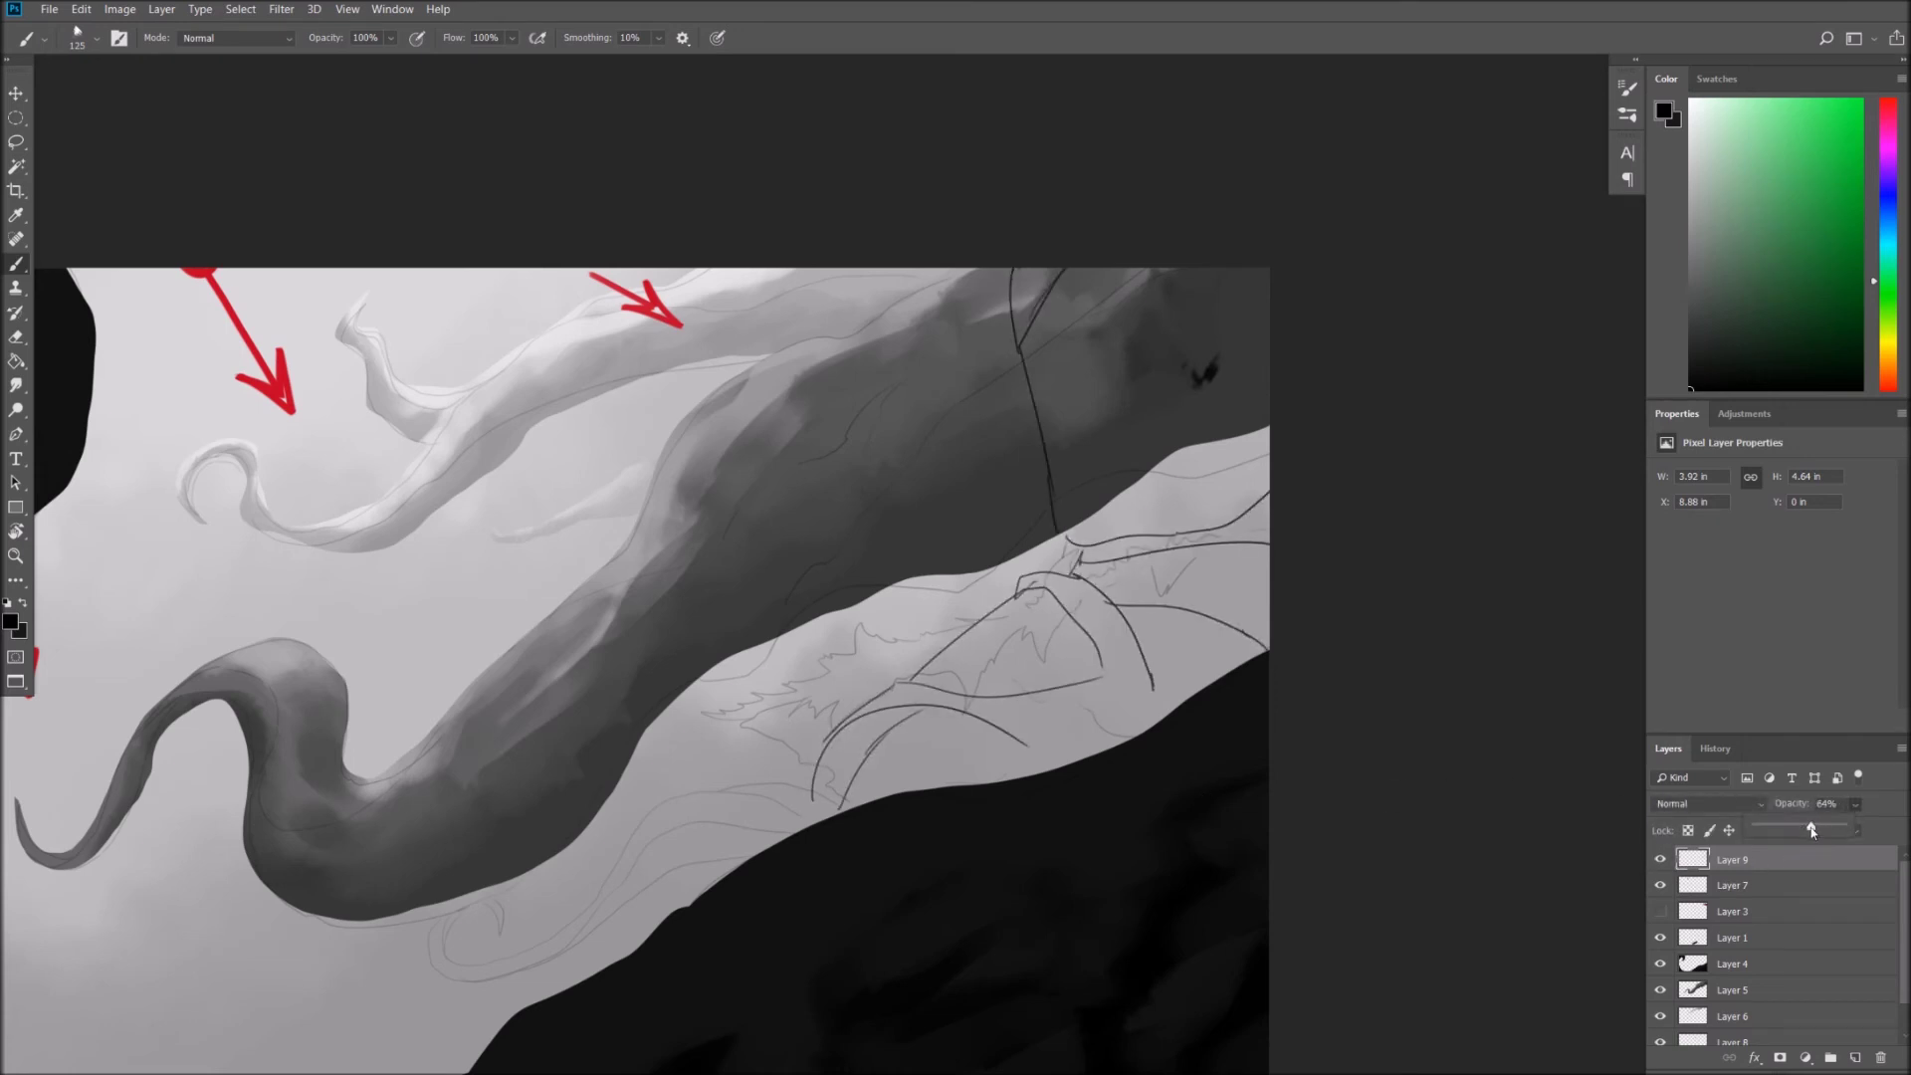
pyautogui.click(1857, 1057)
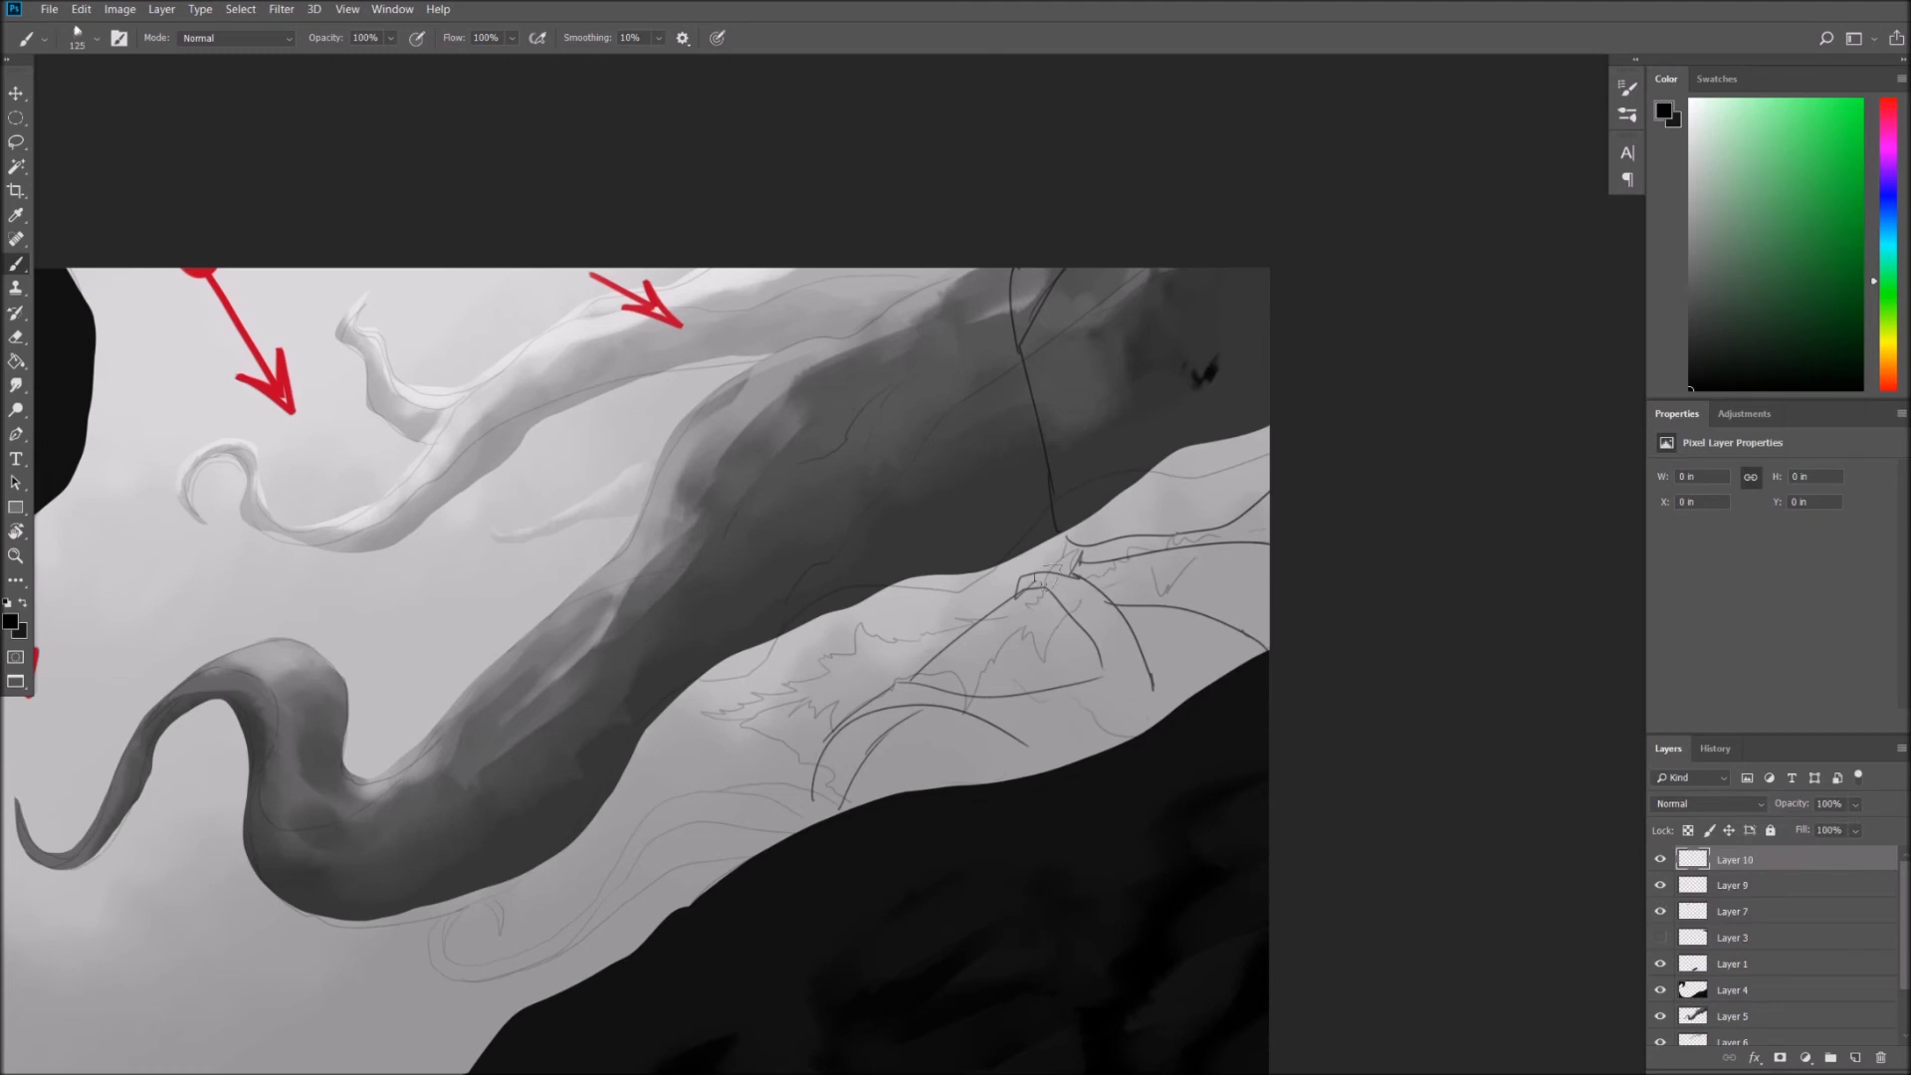
# Set the foreground colour to hex 808080 using brightness 50 in the Color Picker.
pyautogui.moveTo(1712, 256); pyautogui.dragTo(1671, 256)
pyautogui.click(1663, 110)
pyautogui.doubleClick(1020, 451)
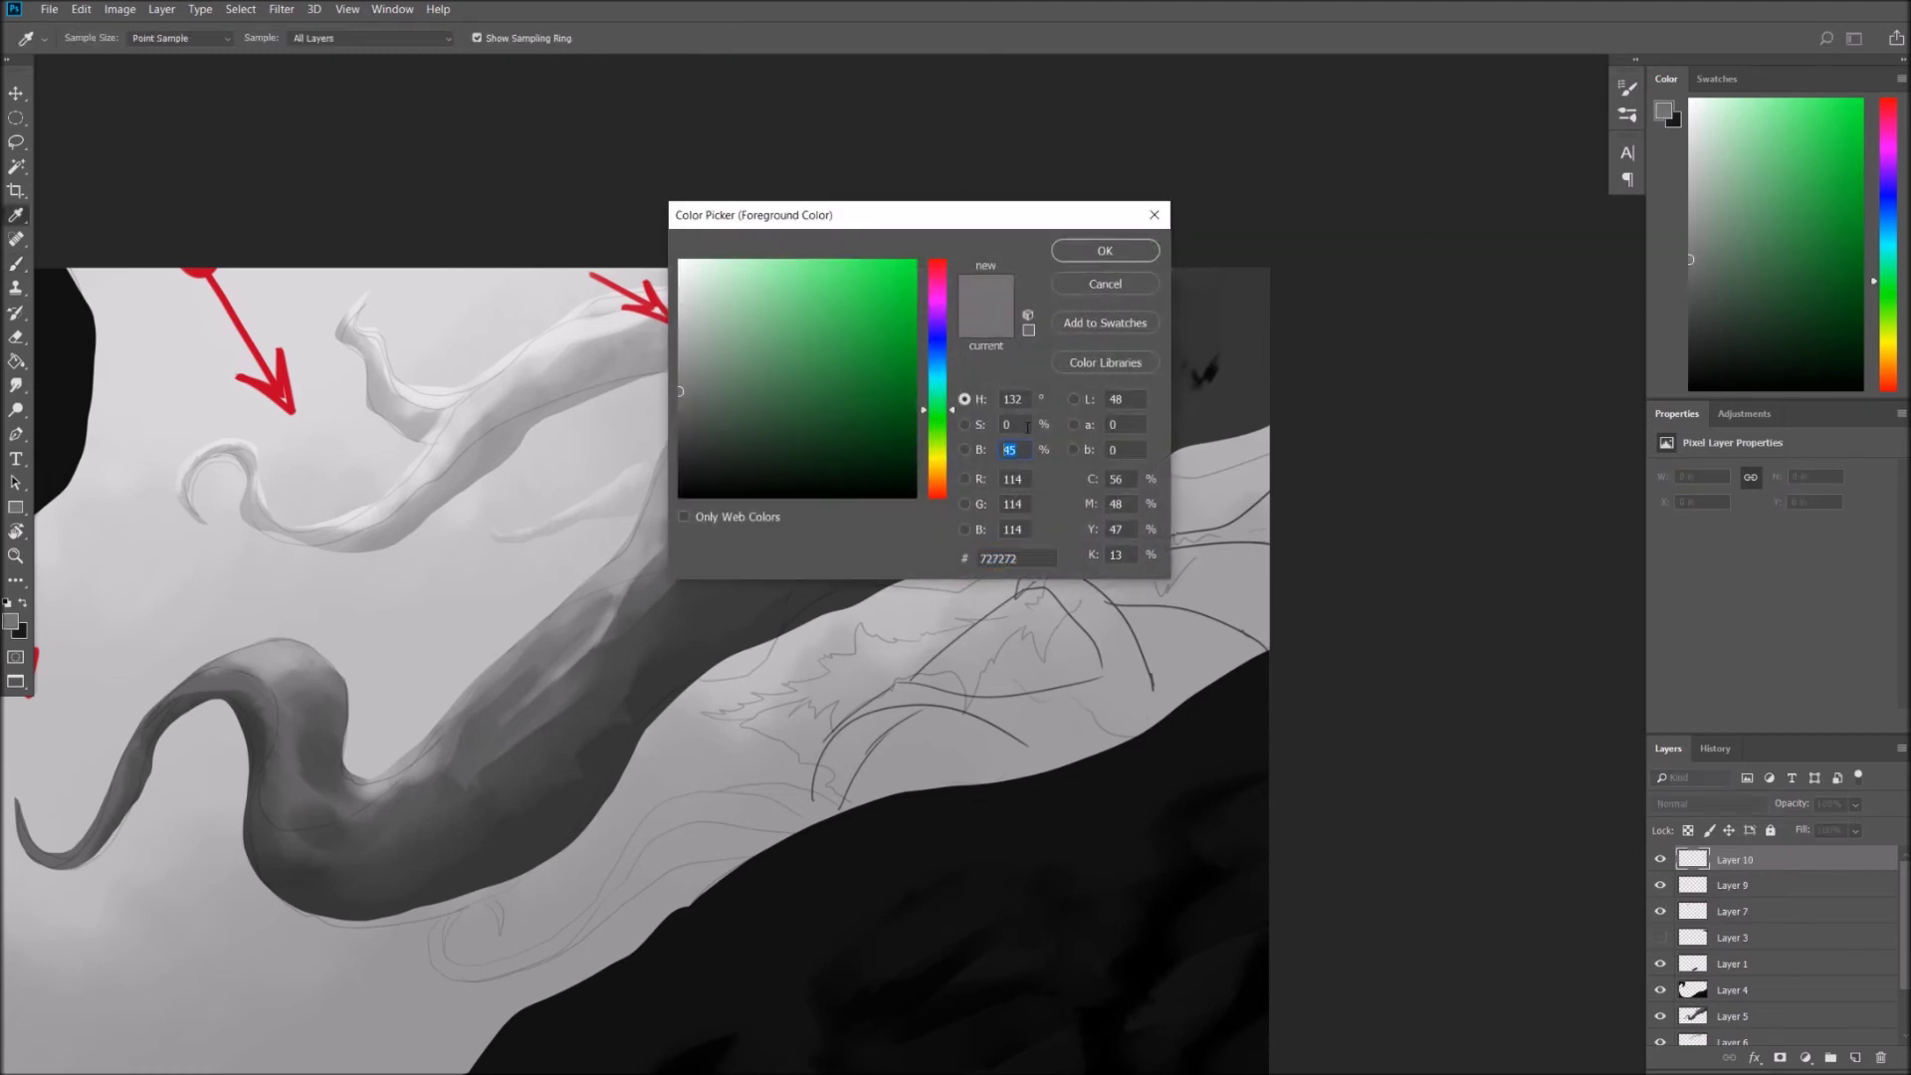
pyautogui.write('50')
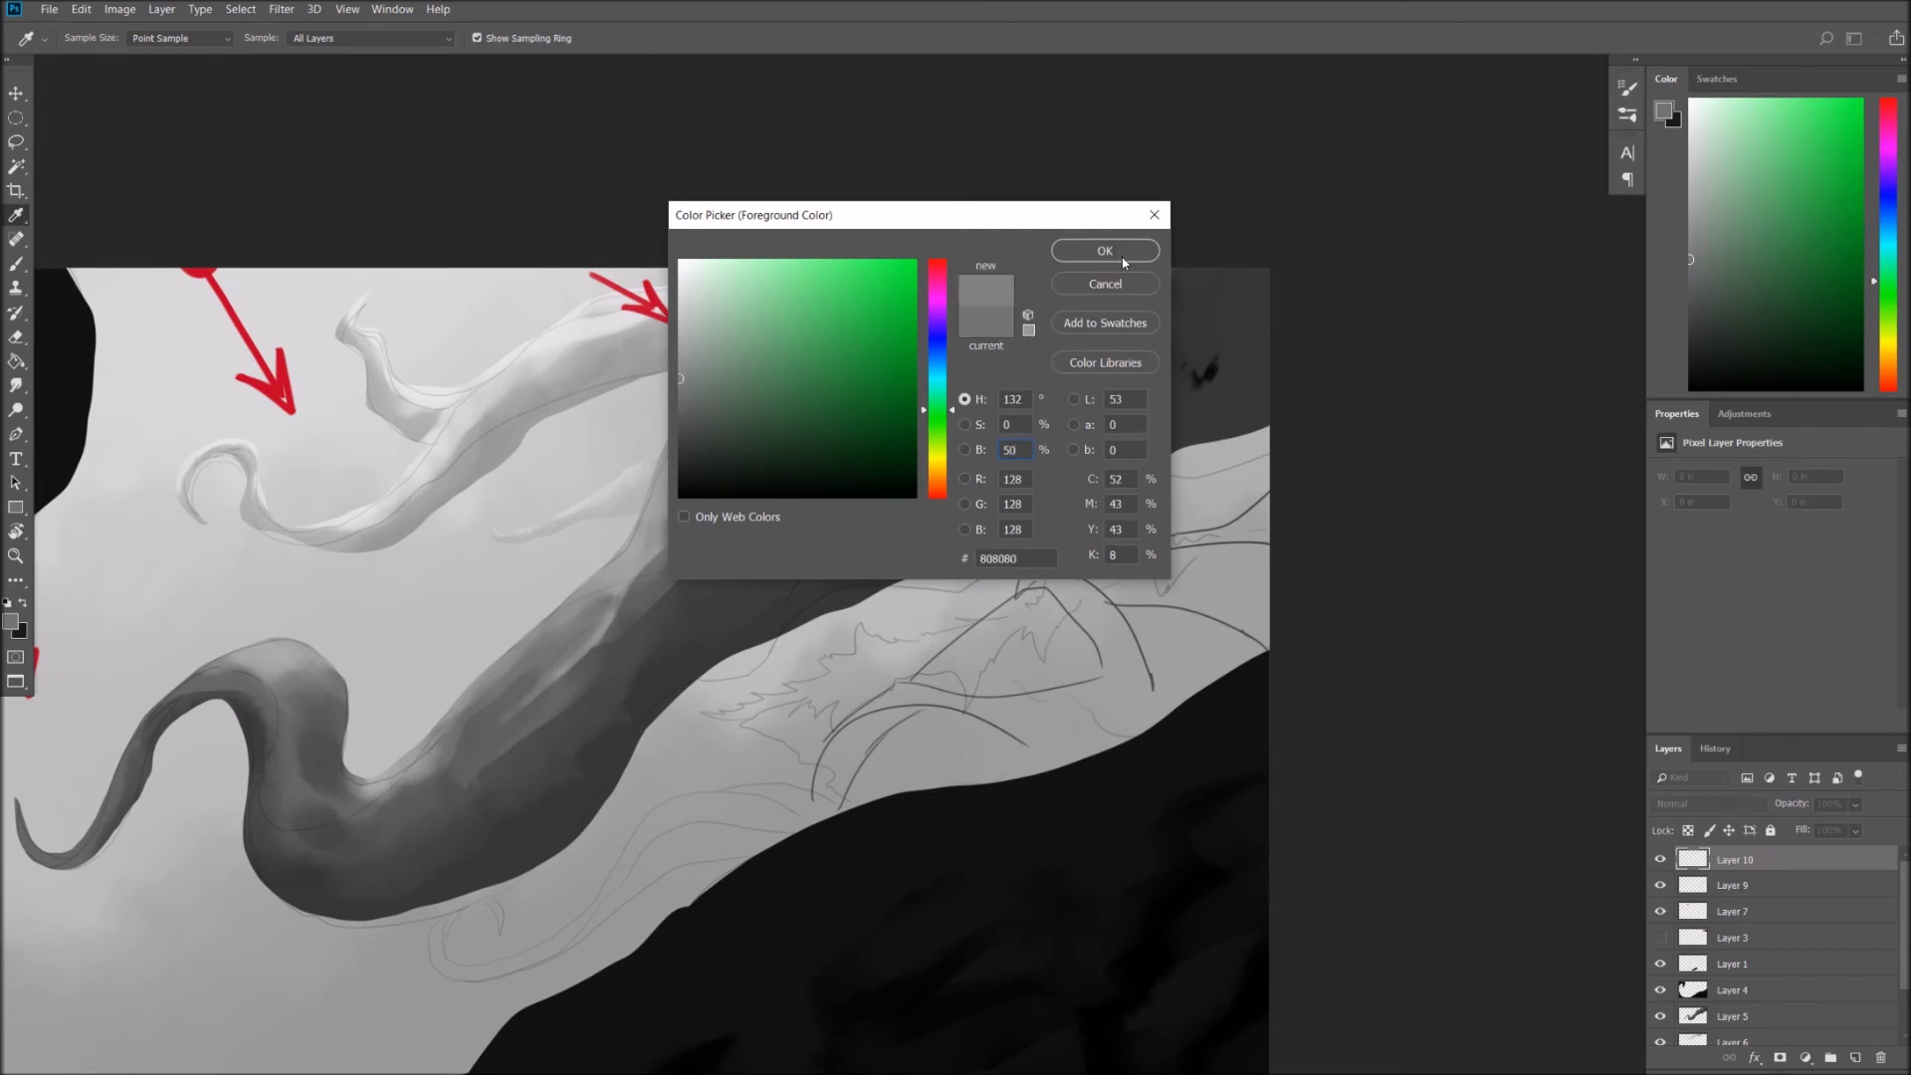
pyautogui.press('BackSpace')
pyautogui.press('BackSpace')
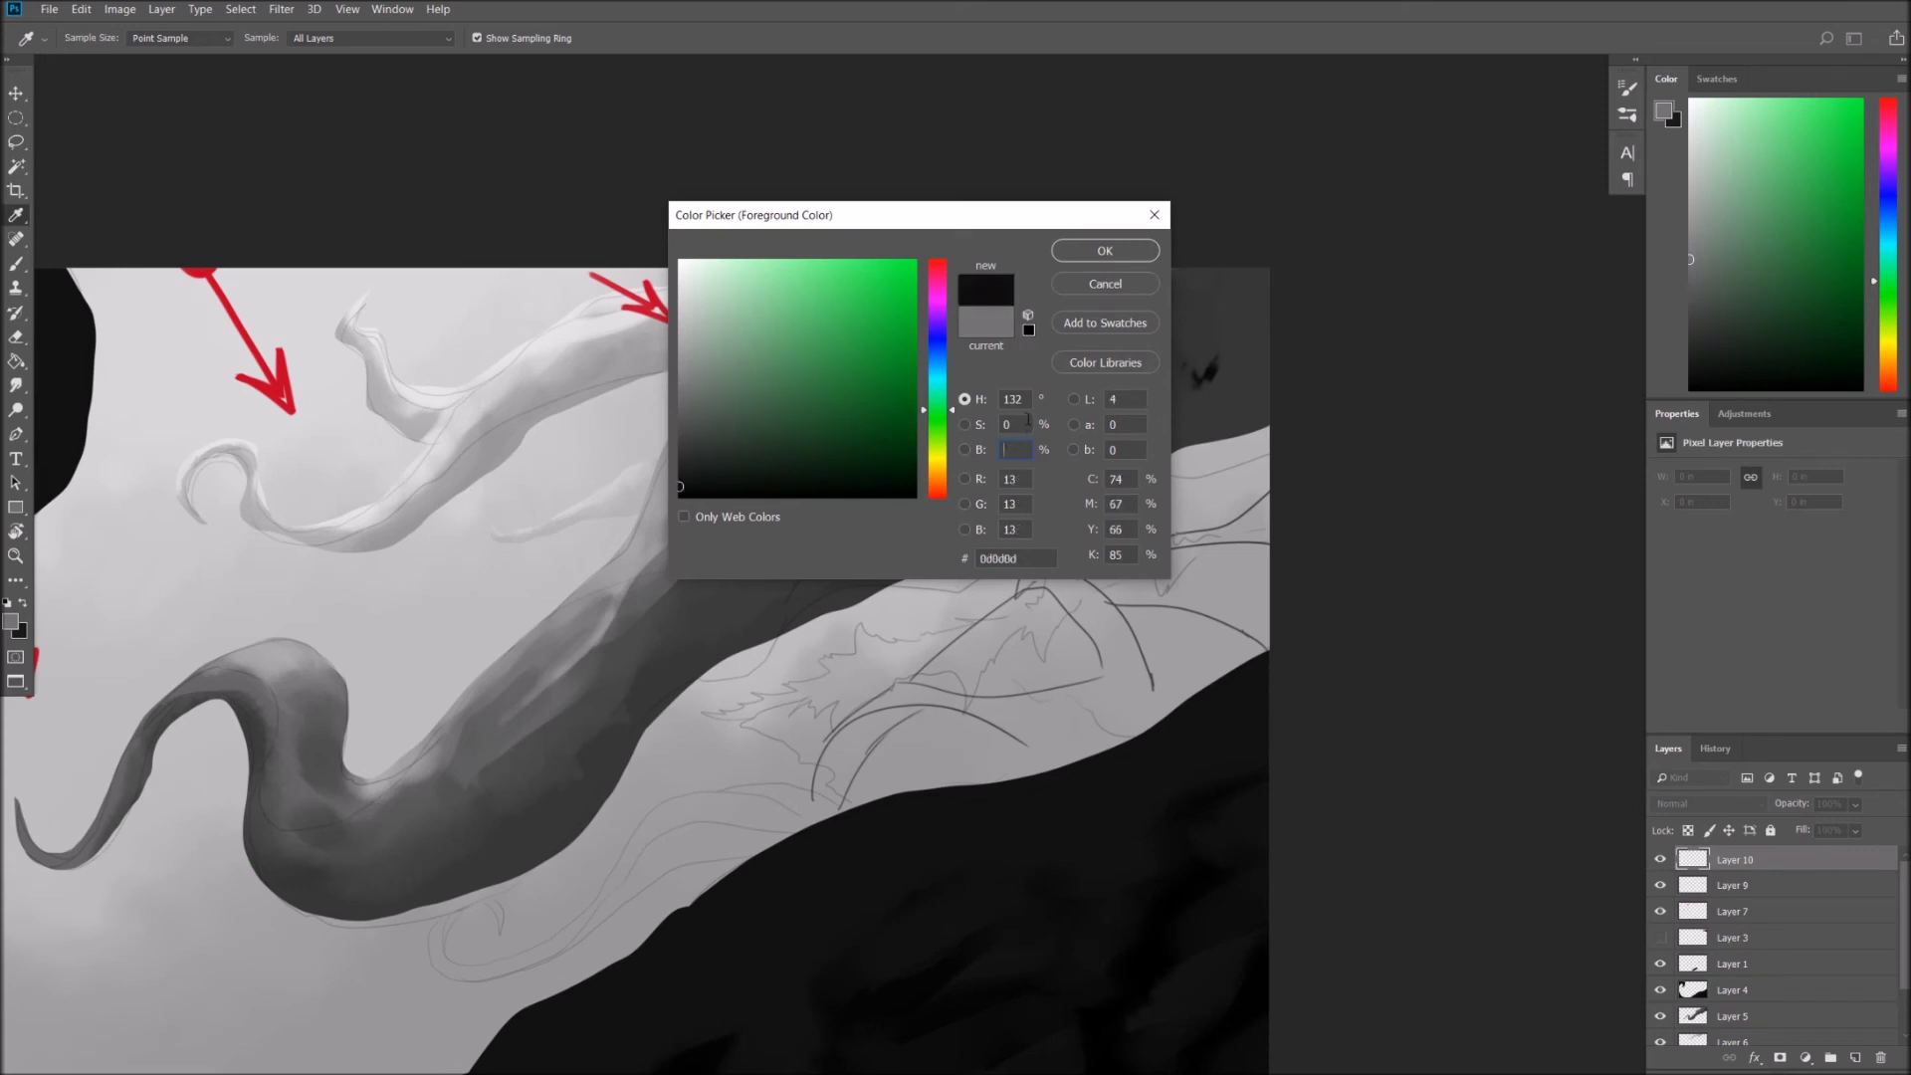
pyautogui.write('50')
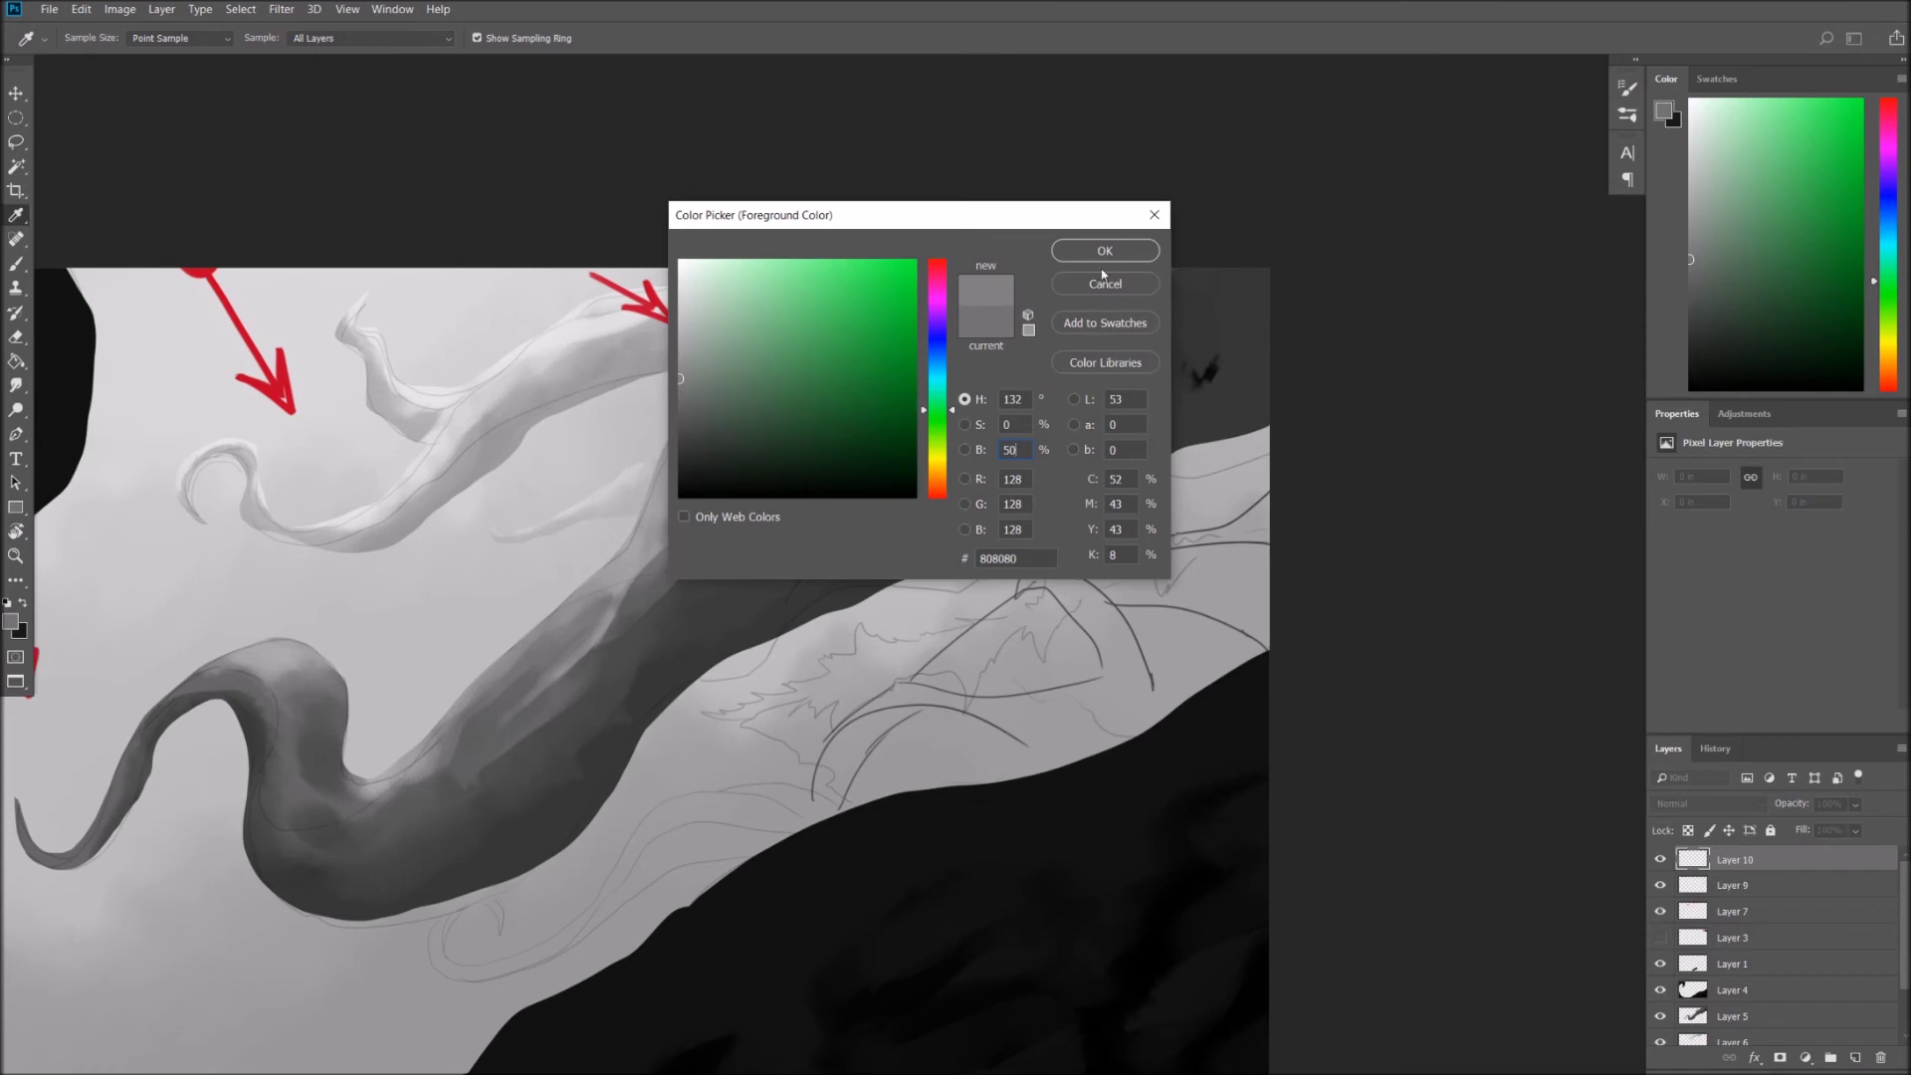
pyautogui.click(1105, 250)
# Paint grey patches on the vine band, then rework them in lighter and darker greys.
pyautogui.moveTo(1121, 649); pyautogui.dragTo(1080, 602)
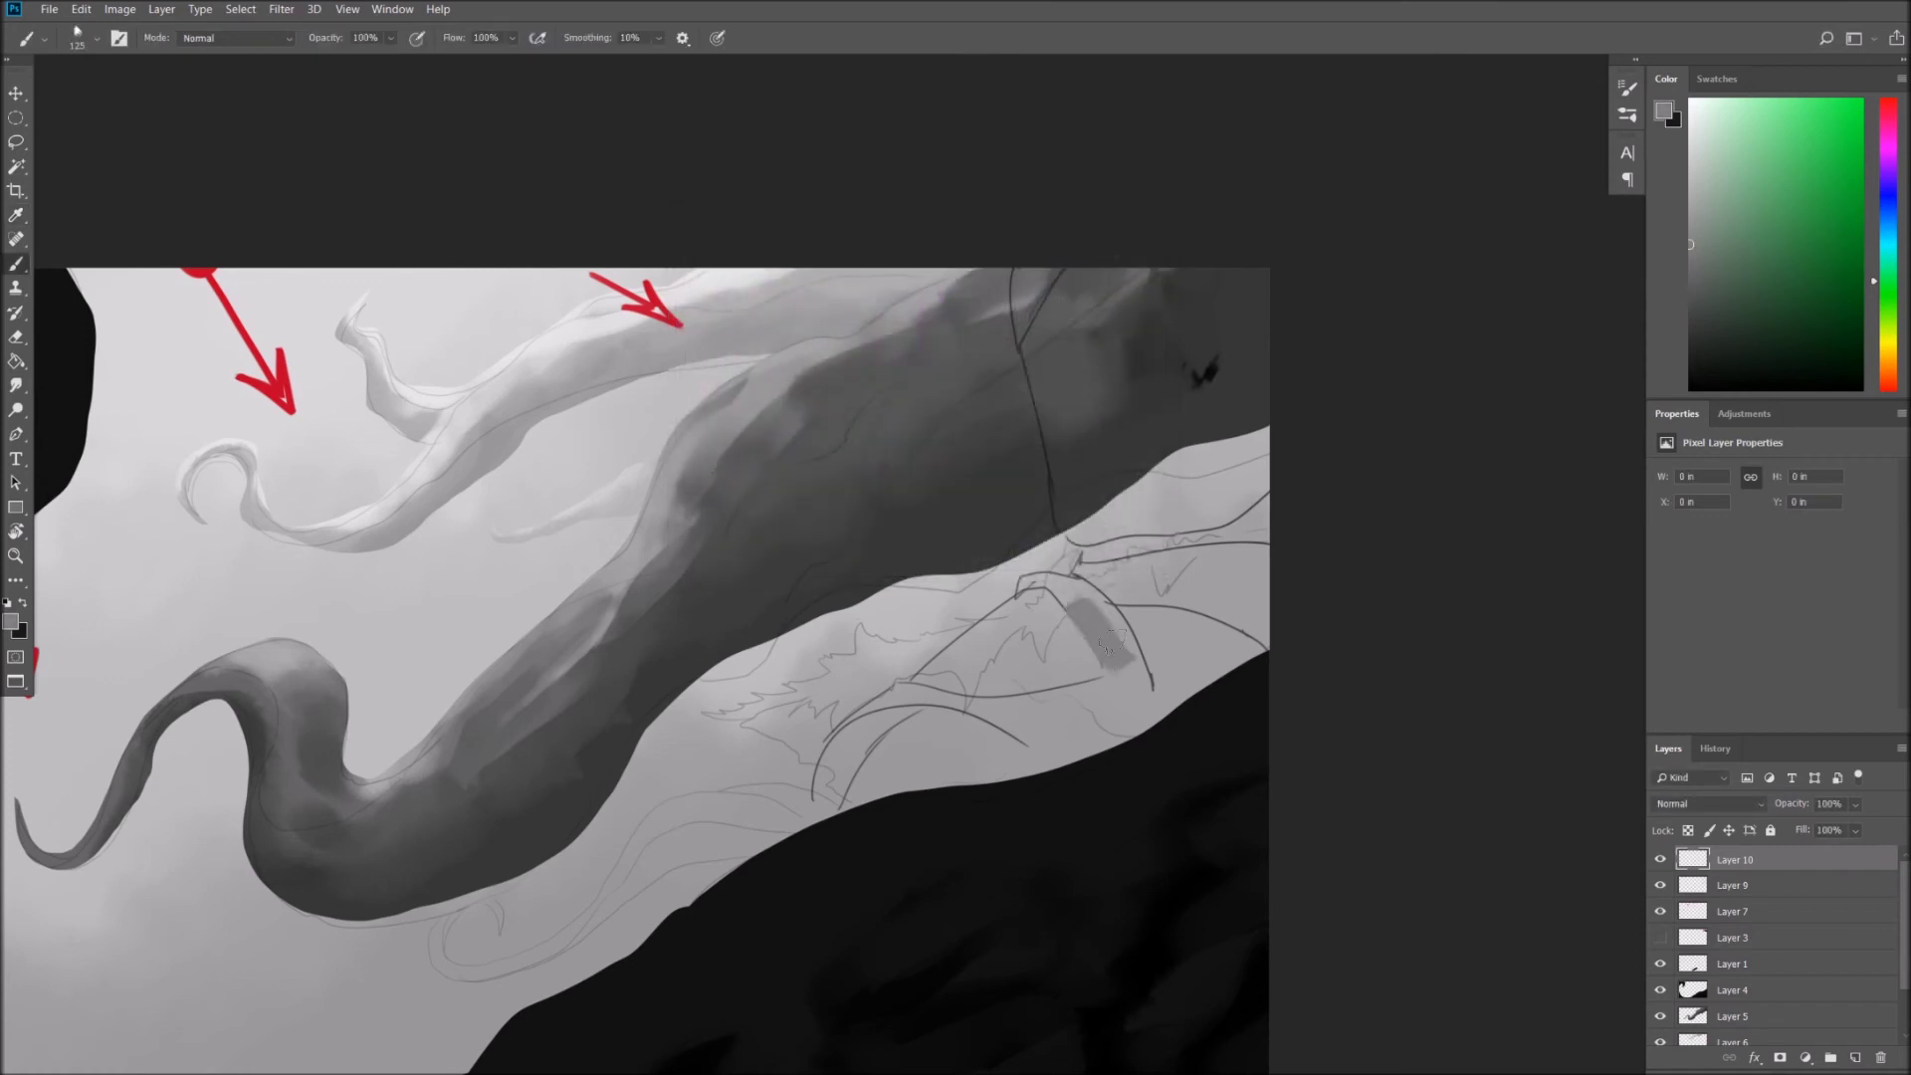
pyautogui.moveTo(985, 715); pyautogui.dragTo(1014, 724)
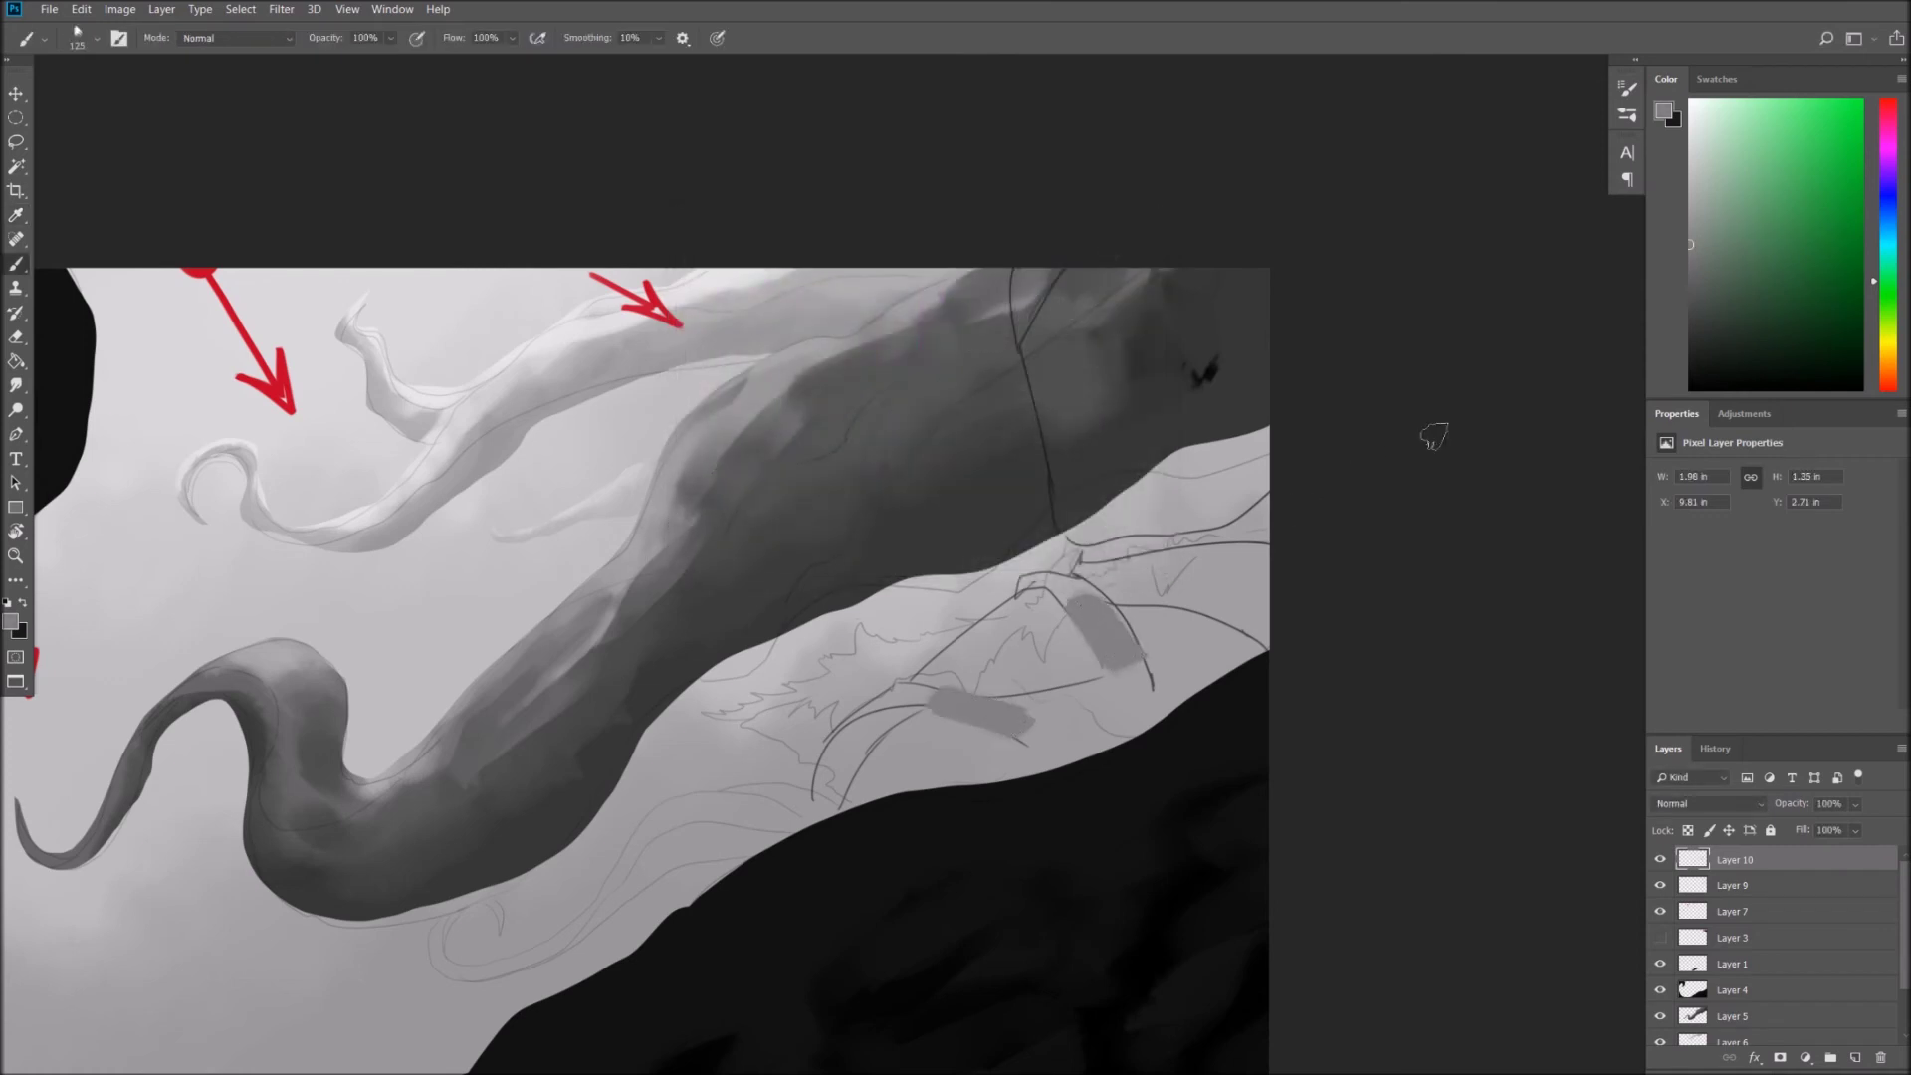
pyautogui.click(1689, 204)
pyautogui.moveTo(1057, 587); pyautogui.dragTo(1097, 609)
pyautogui.click(1689, 160)
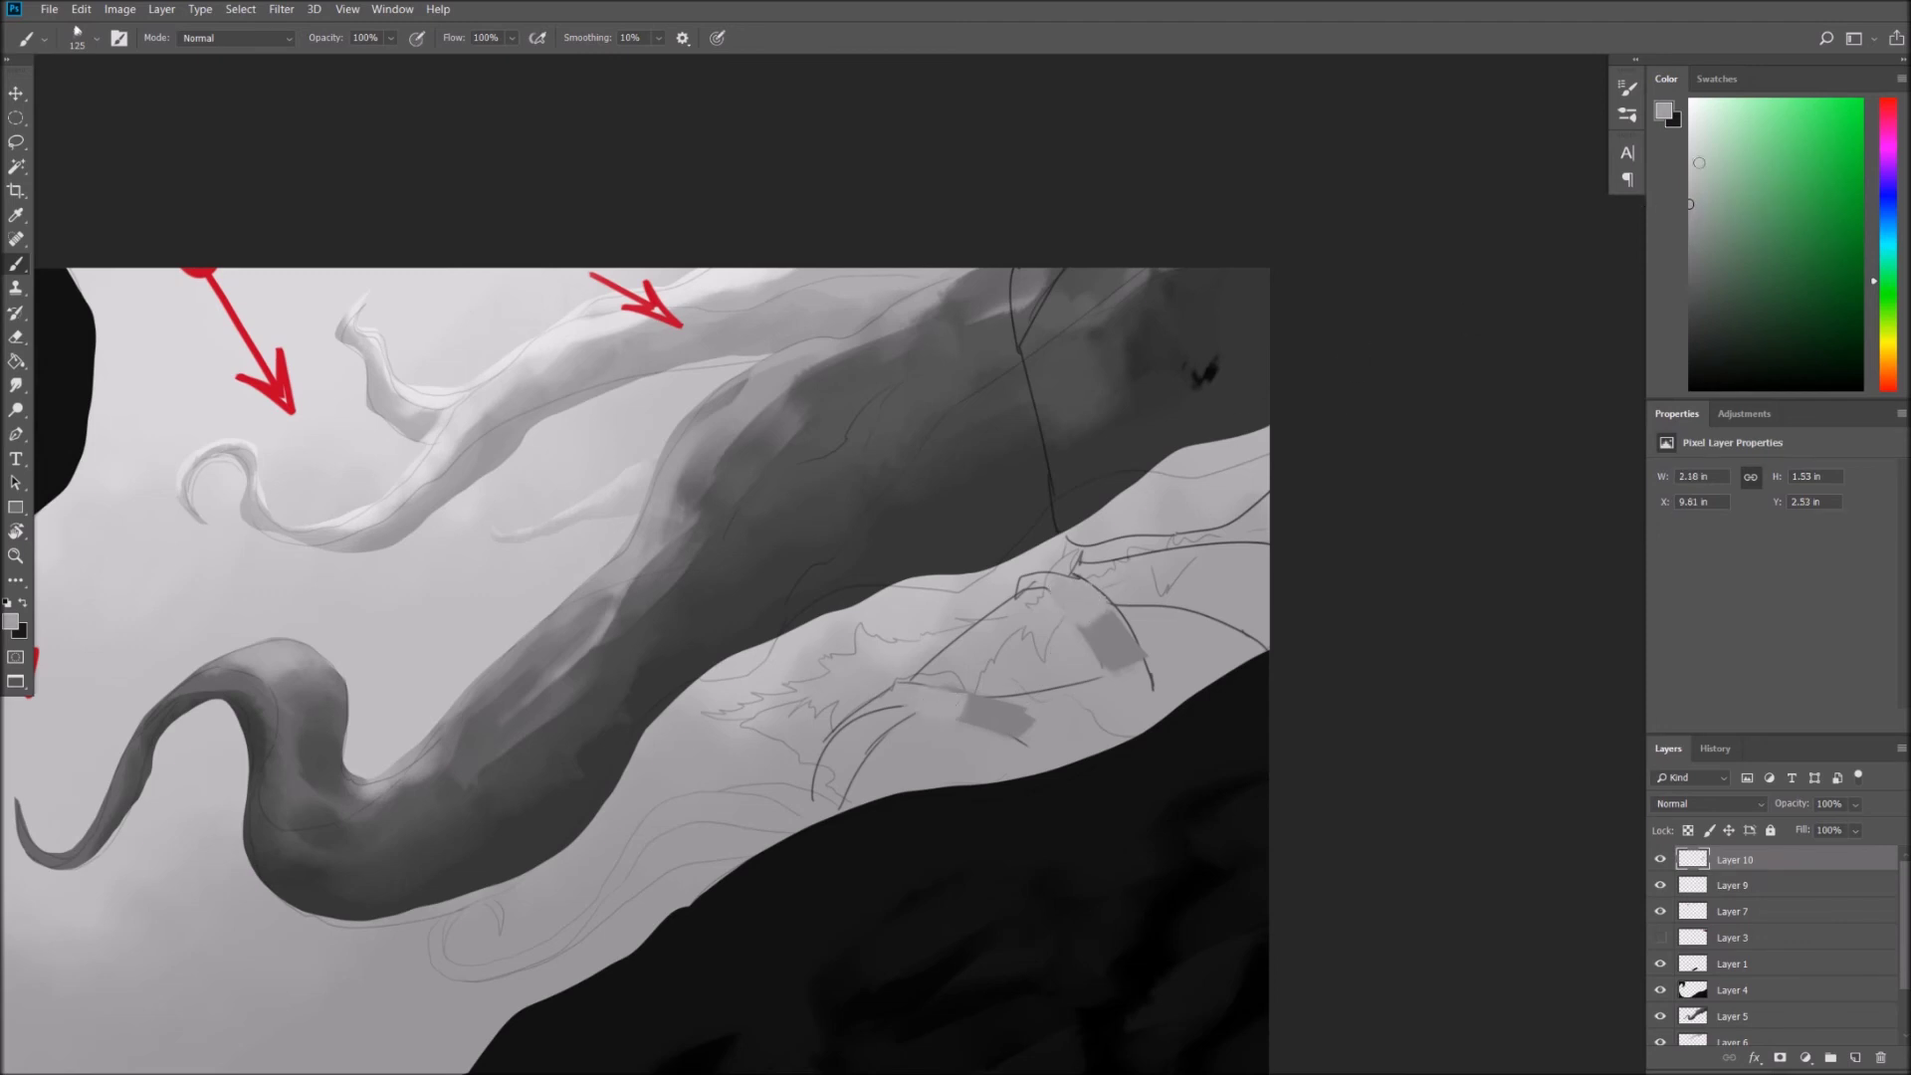
pyautogui.moveTo(1053, 585); pyautogui.dragTo(1090, 602)
pyautogui.moveTo(911, 694); pyautogui.dragTo(971, 708)
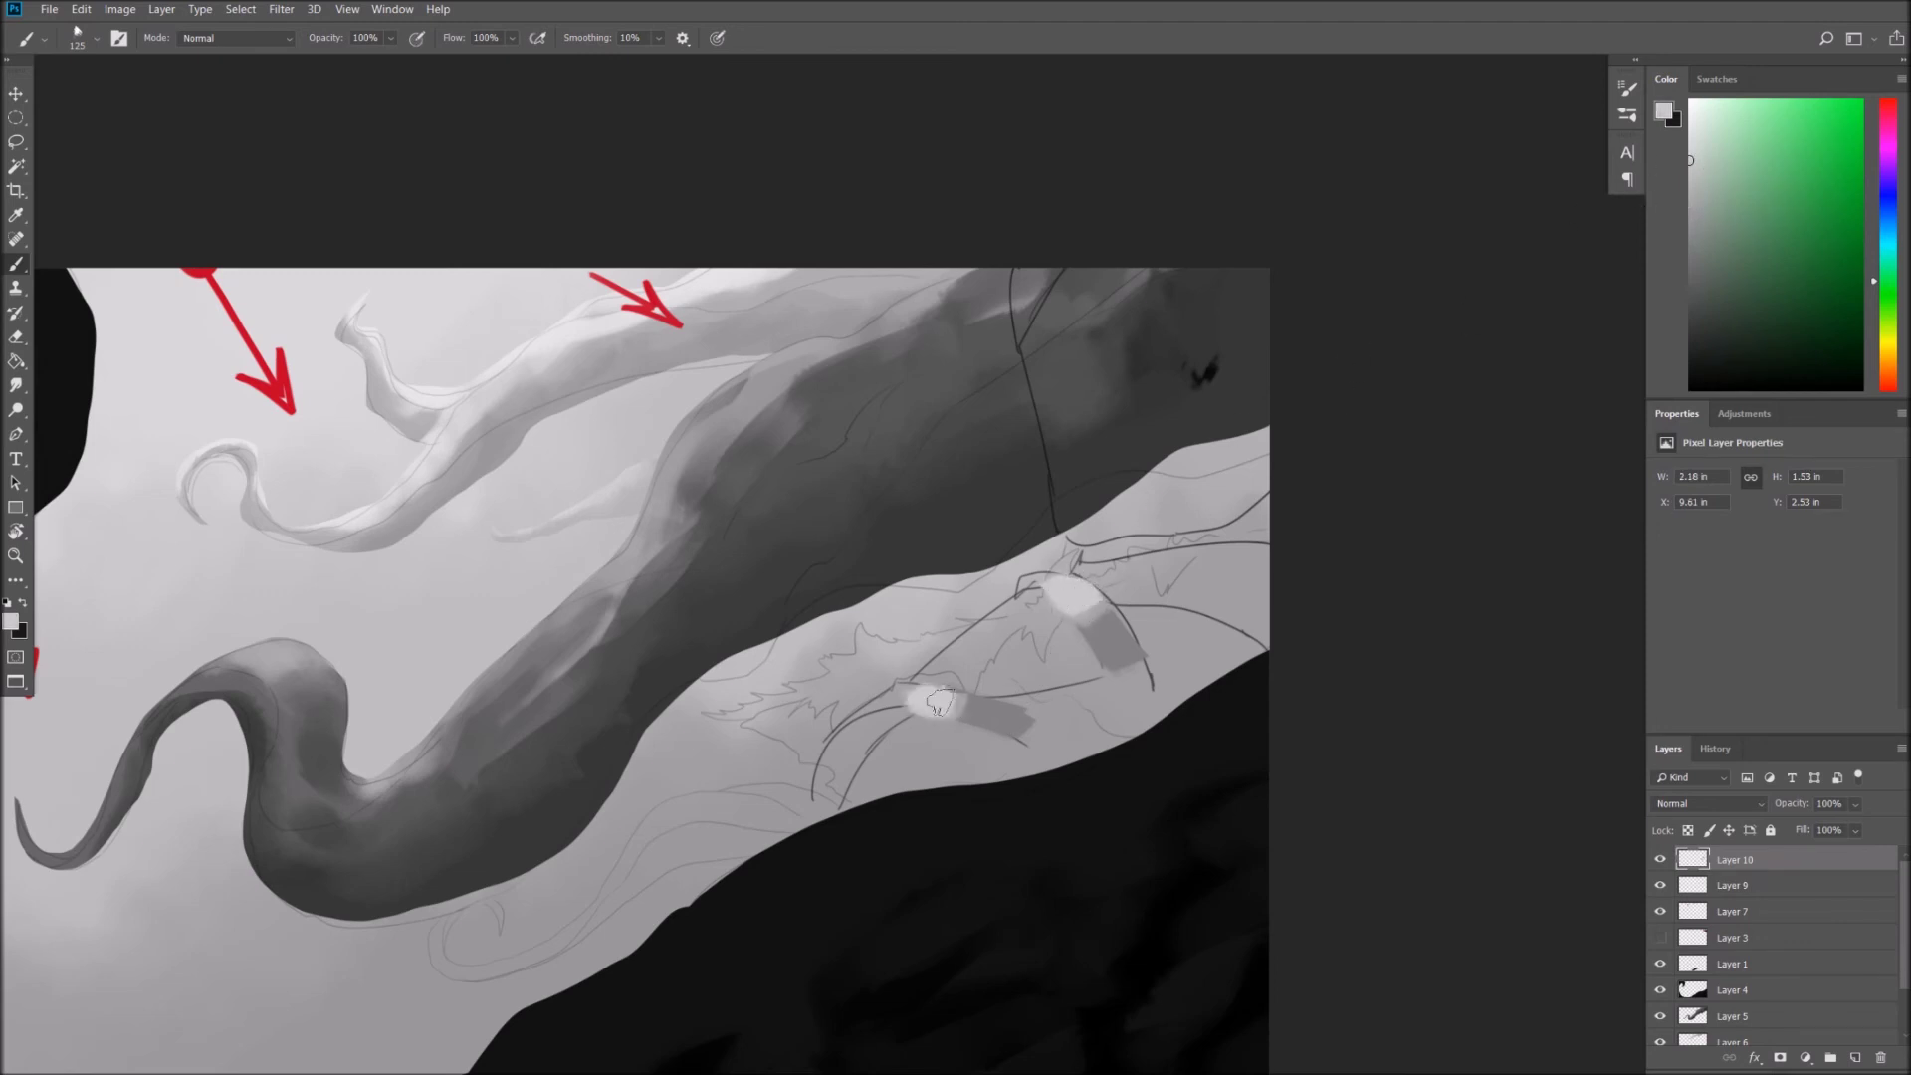
pyautogui.moveTo(1070, 597); pyautogui.dragTo(1085, 597)
pyautogui.click(1689, 297)
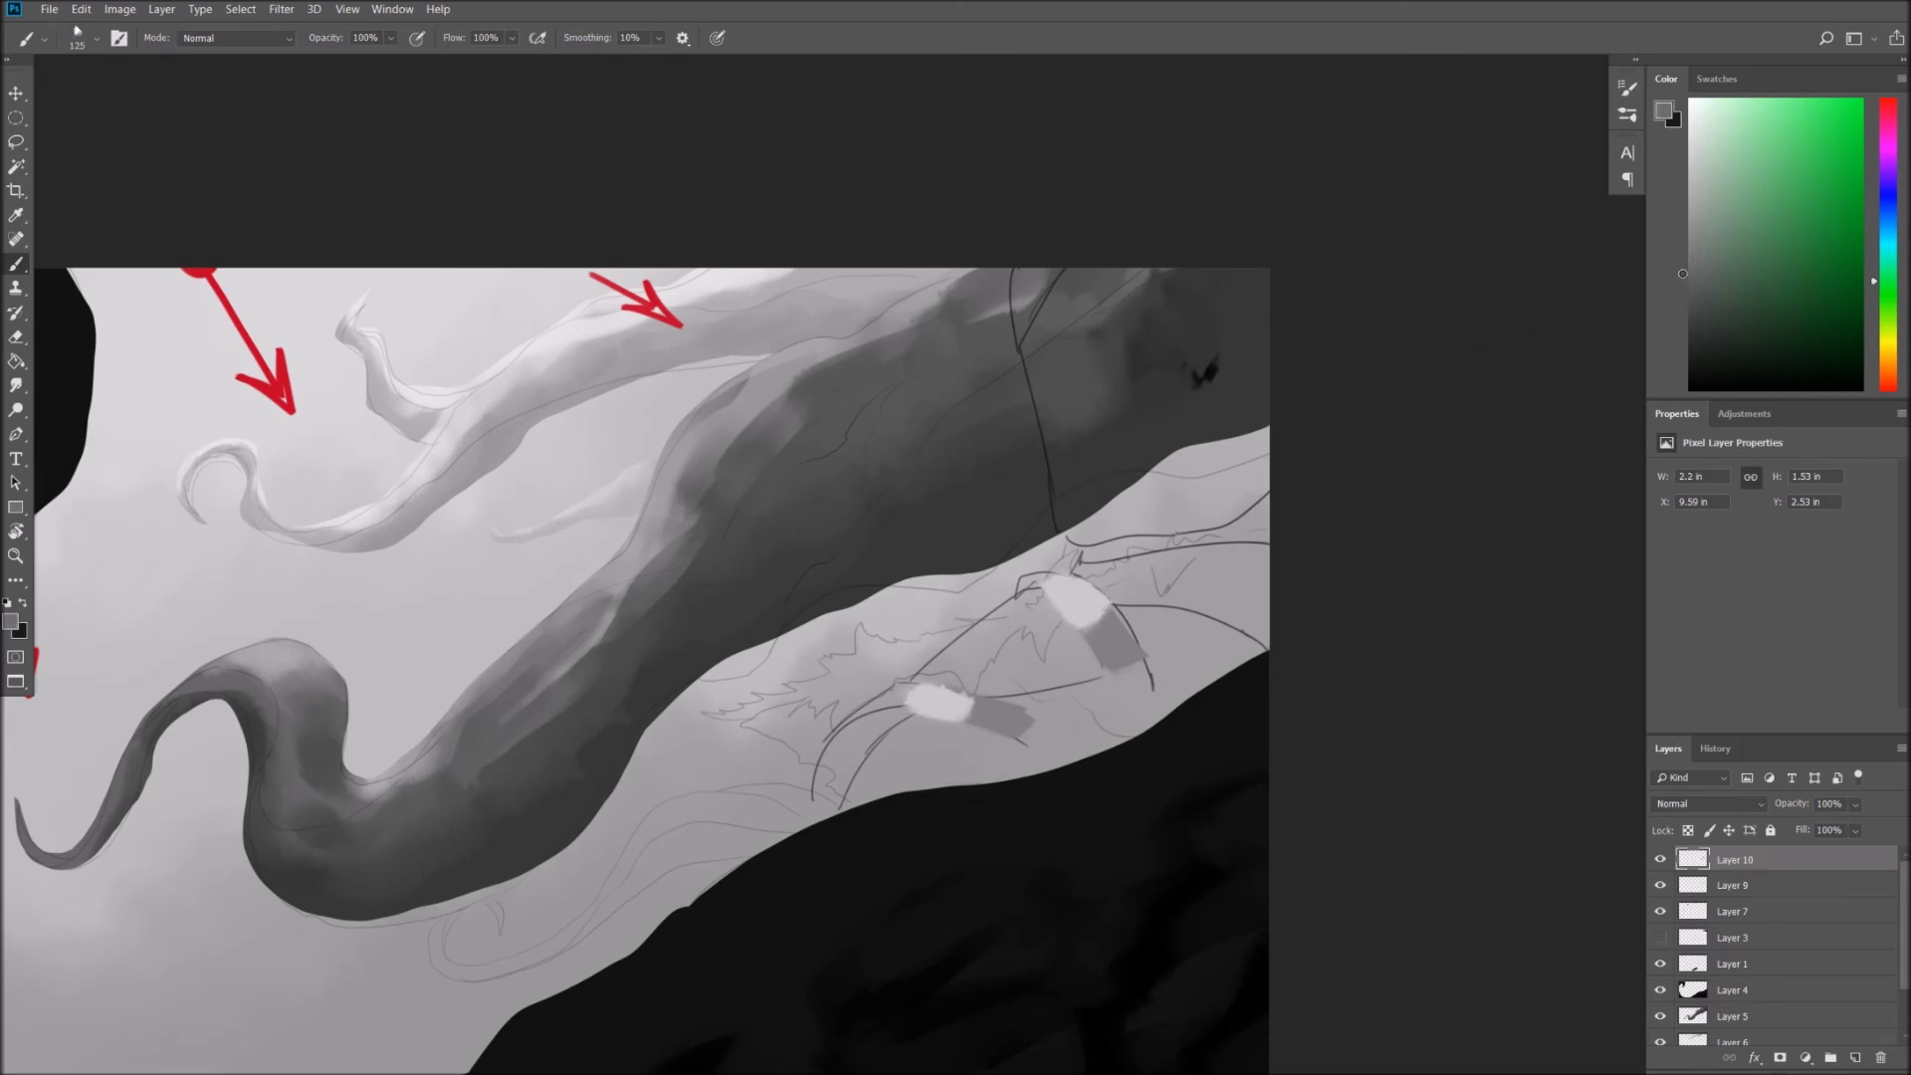
pyautogui.moveTo(1107, 664); pyautogui.dragTo(1144, 685)
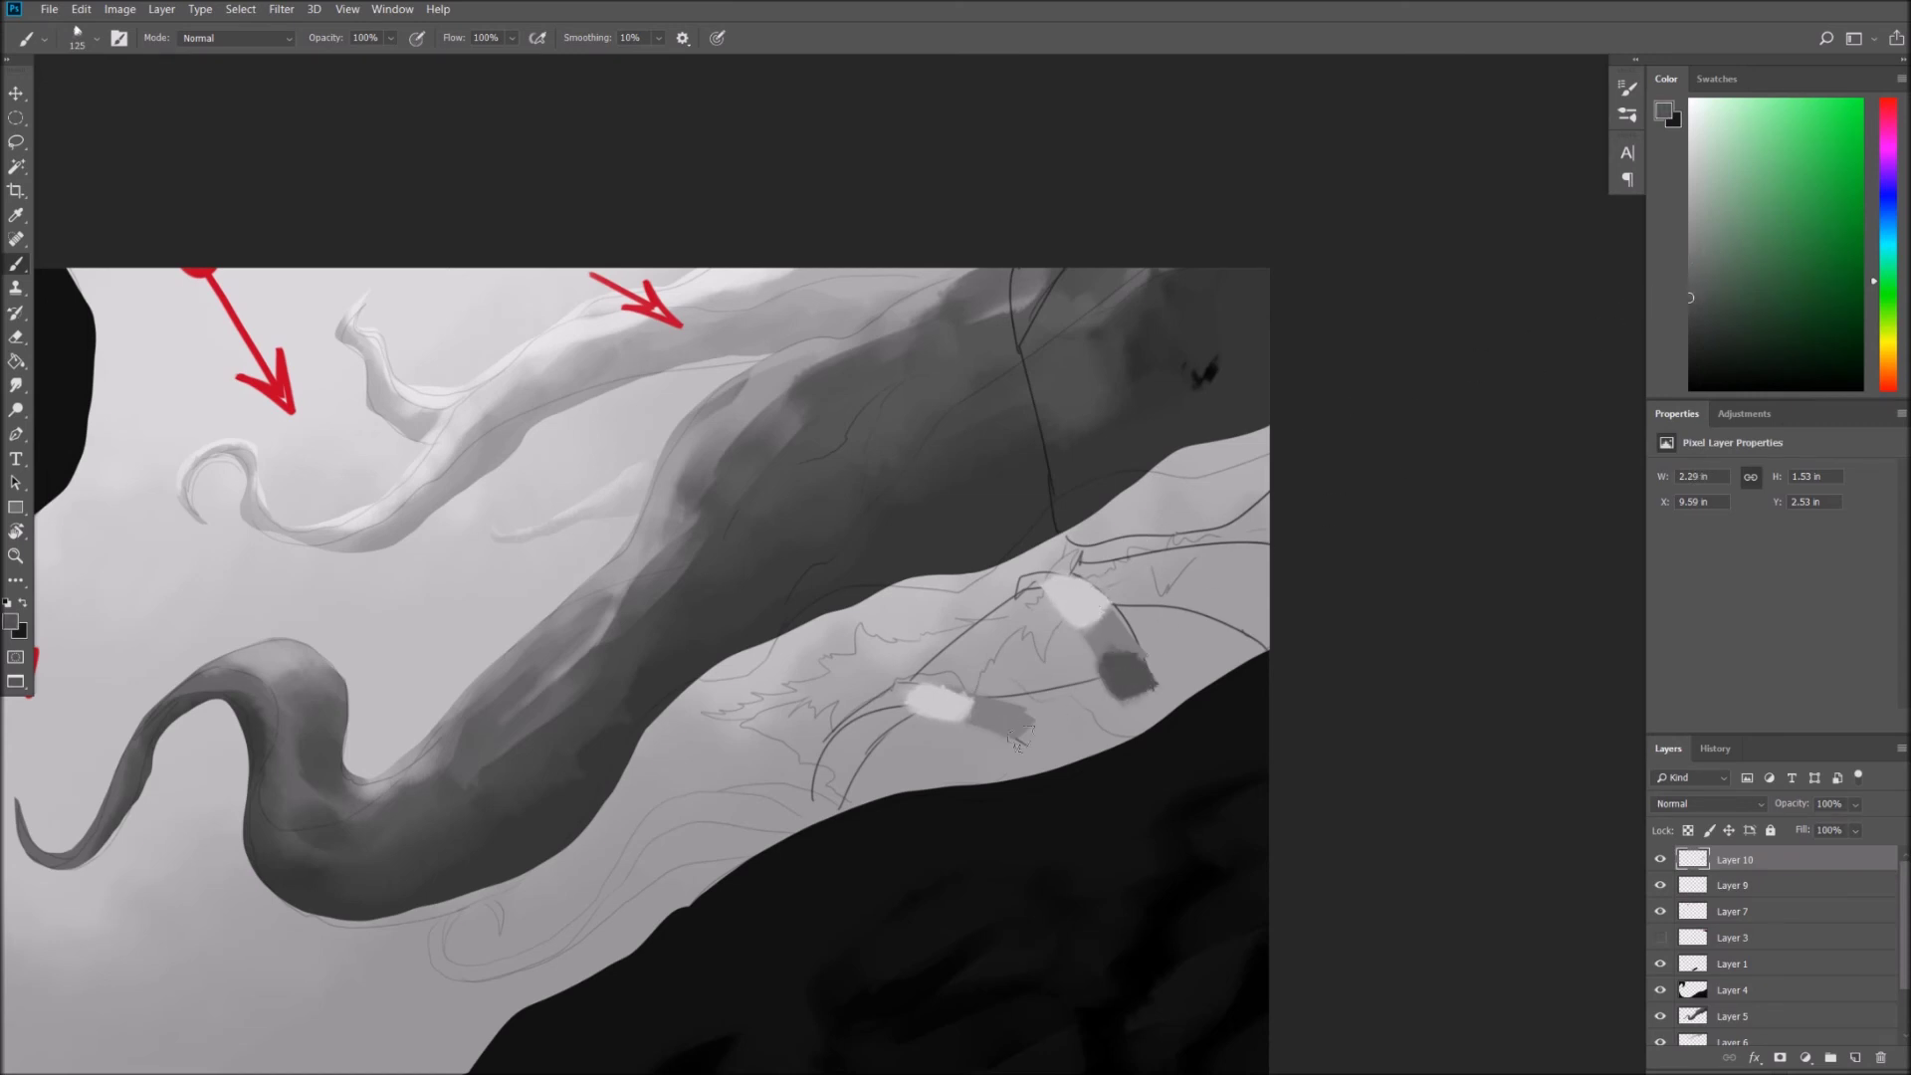
pyautogui.moveTo(995, 731); pyautogui.dragTo(1045, 736)
# Sample a grey from the painting and merge the light and dark patches into mid-grey.
pyautogui.press('z')
pyautogui.scroll(-3, 1142, 662)
pyautogui.scroll(2, 1143, 662)
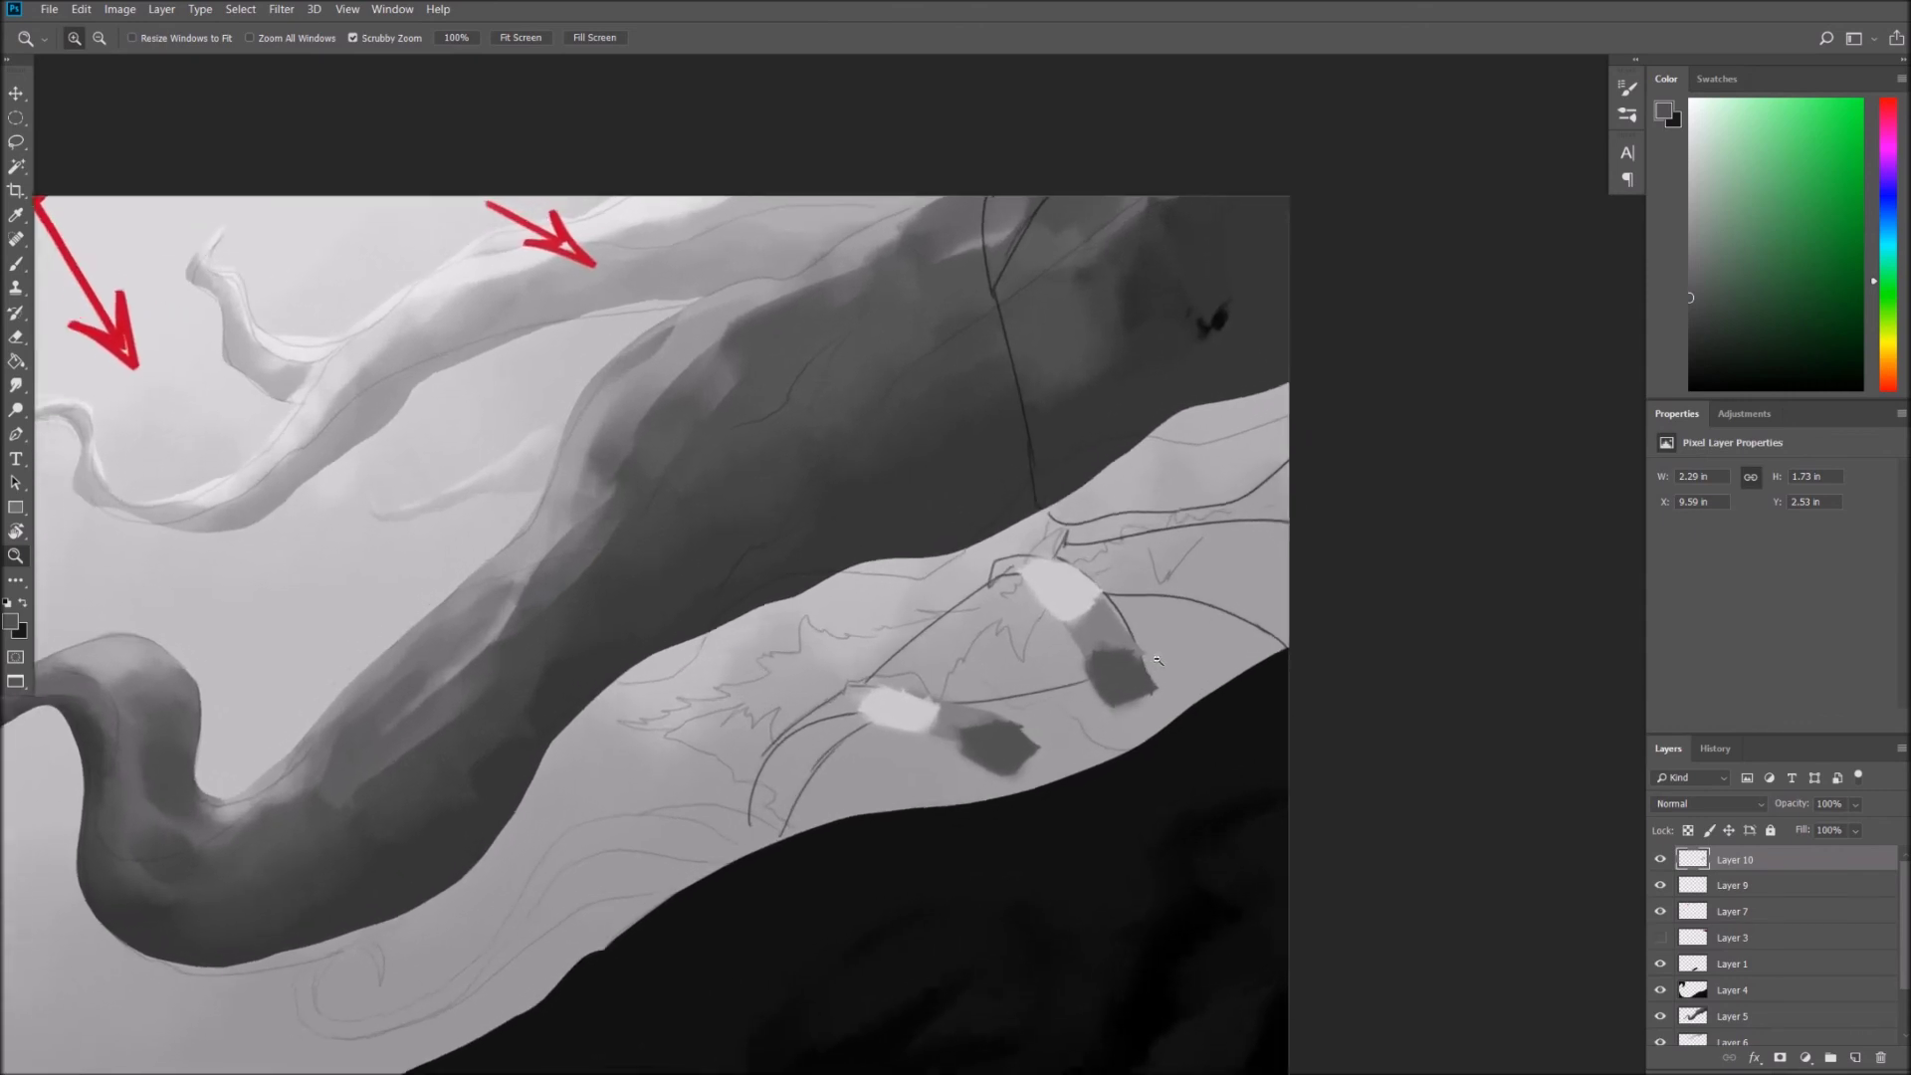
pyautogui.scroll(-3, 1143, 662)
pyautogui.scroll(3, 1144, 661)
pyautogui.scroll(2, 1146, 661)
pyautogui.press('b')
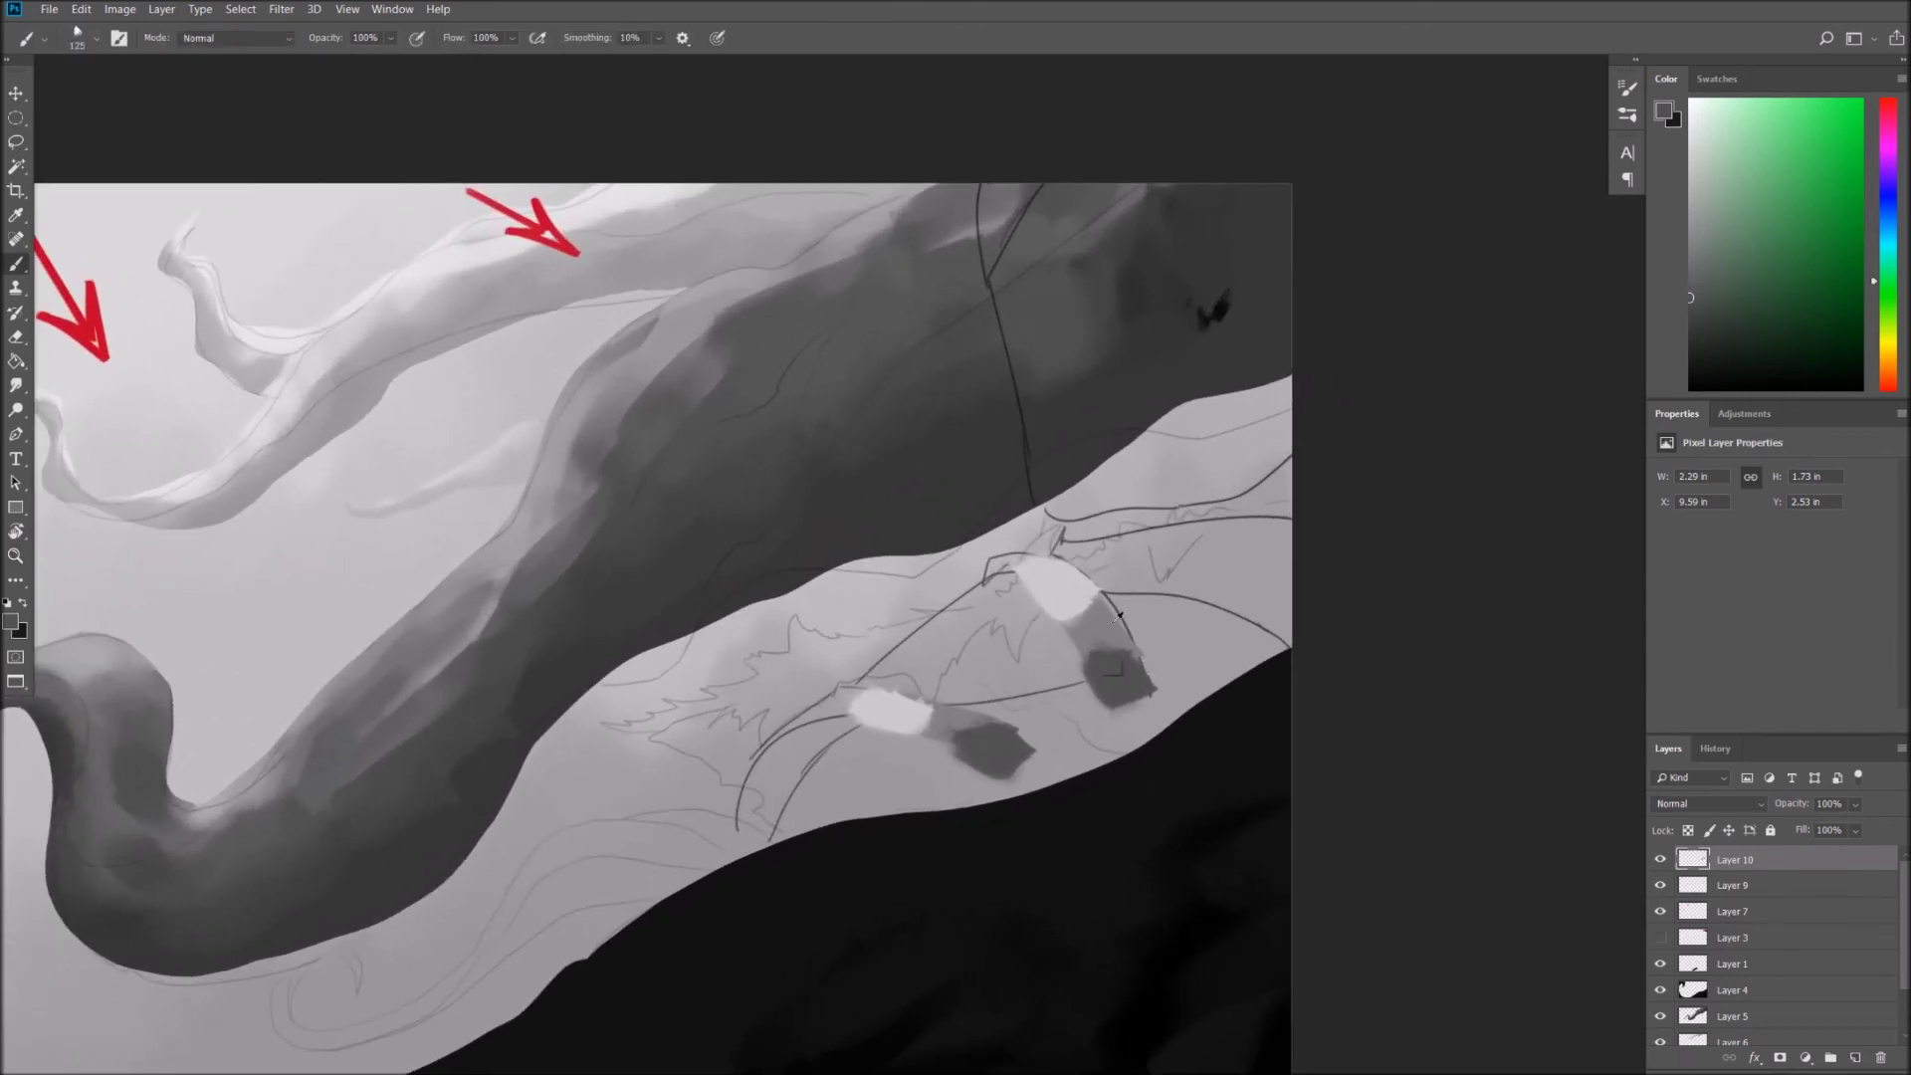
pyautogui.keyDown('alt'); pyautogui.click(1099, 667); pyautogui.keyUp('alt')
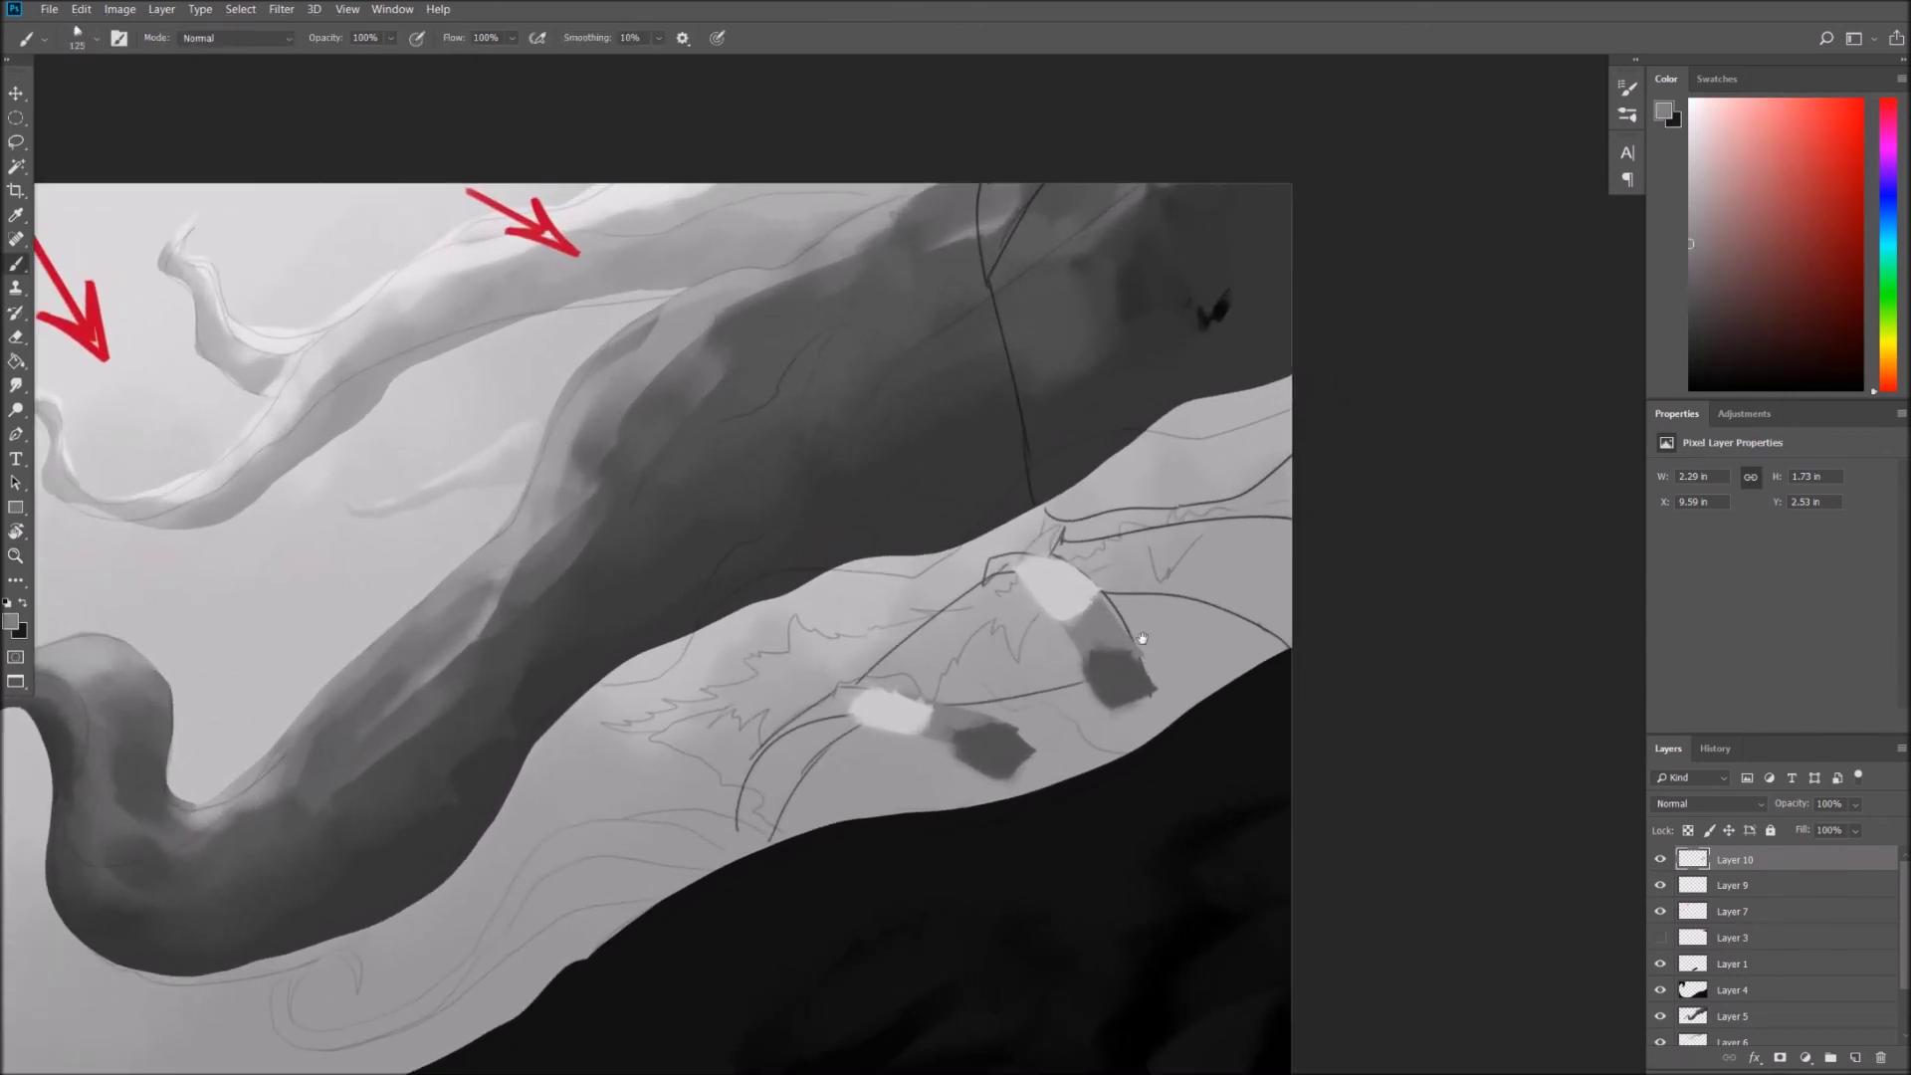
pyautogui.scroll(-1, 1143, 638)
pyautogui.scroll(-1, 1154, 627)
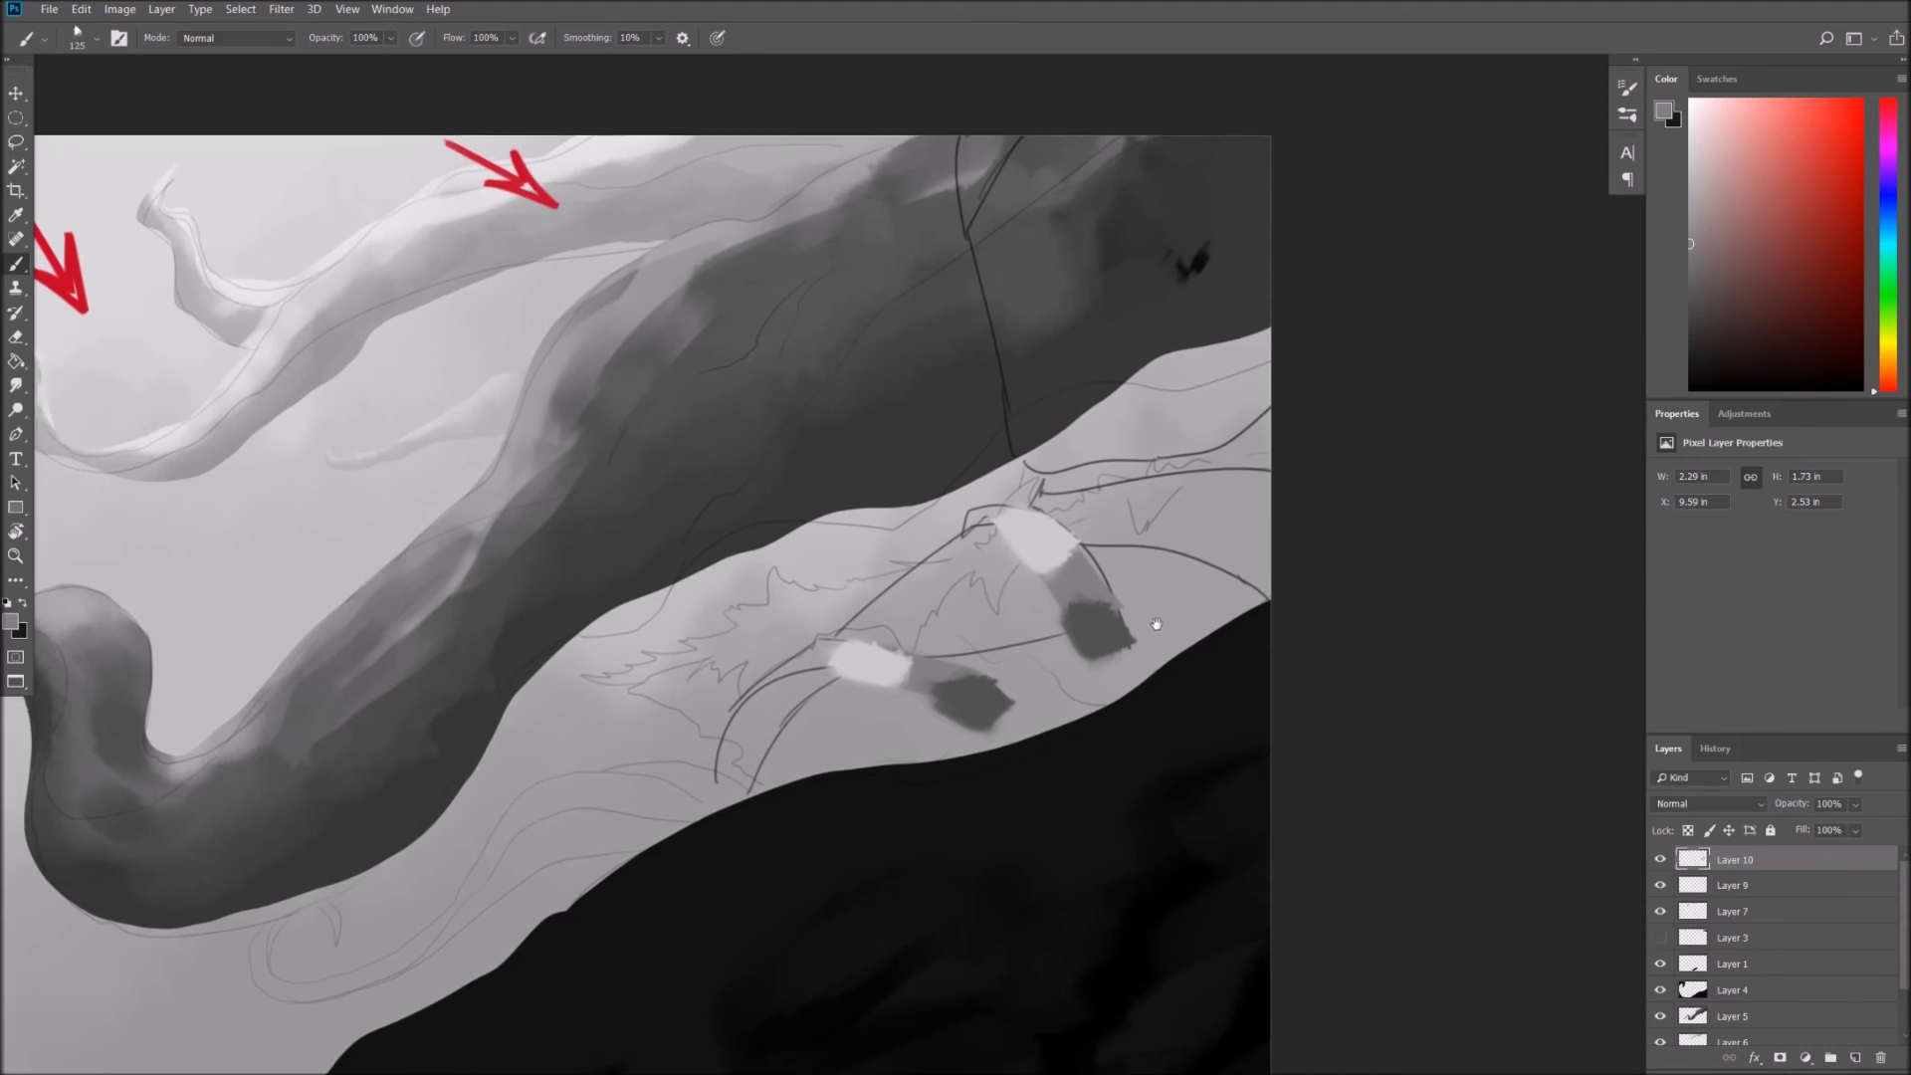
pyautogui.moveTo(1079, 602)
pyautogui.mouseDown()
pyautogui.moveTo(1035, 528)
pyautogui.moveTo(1053, 551)
pyautogui.mouseUp()
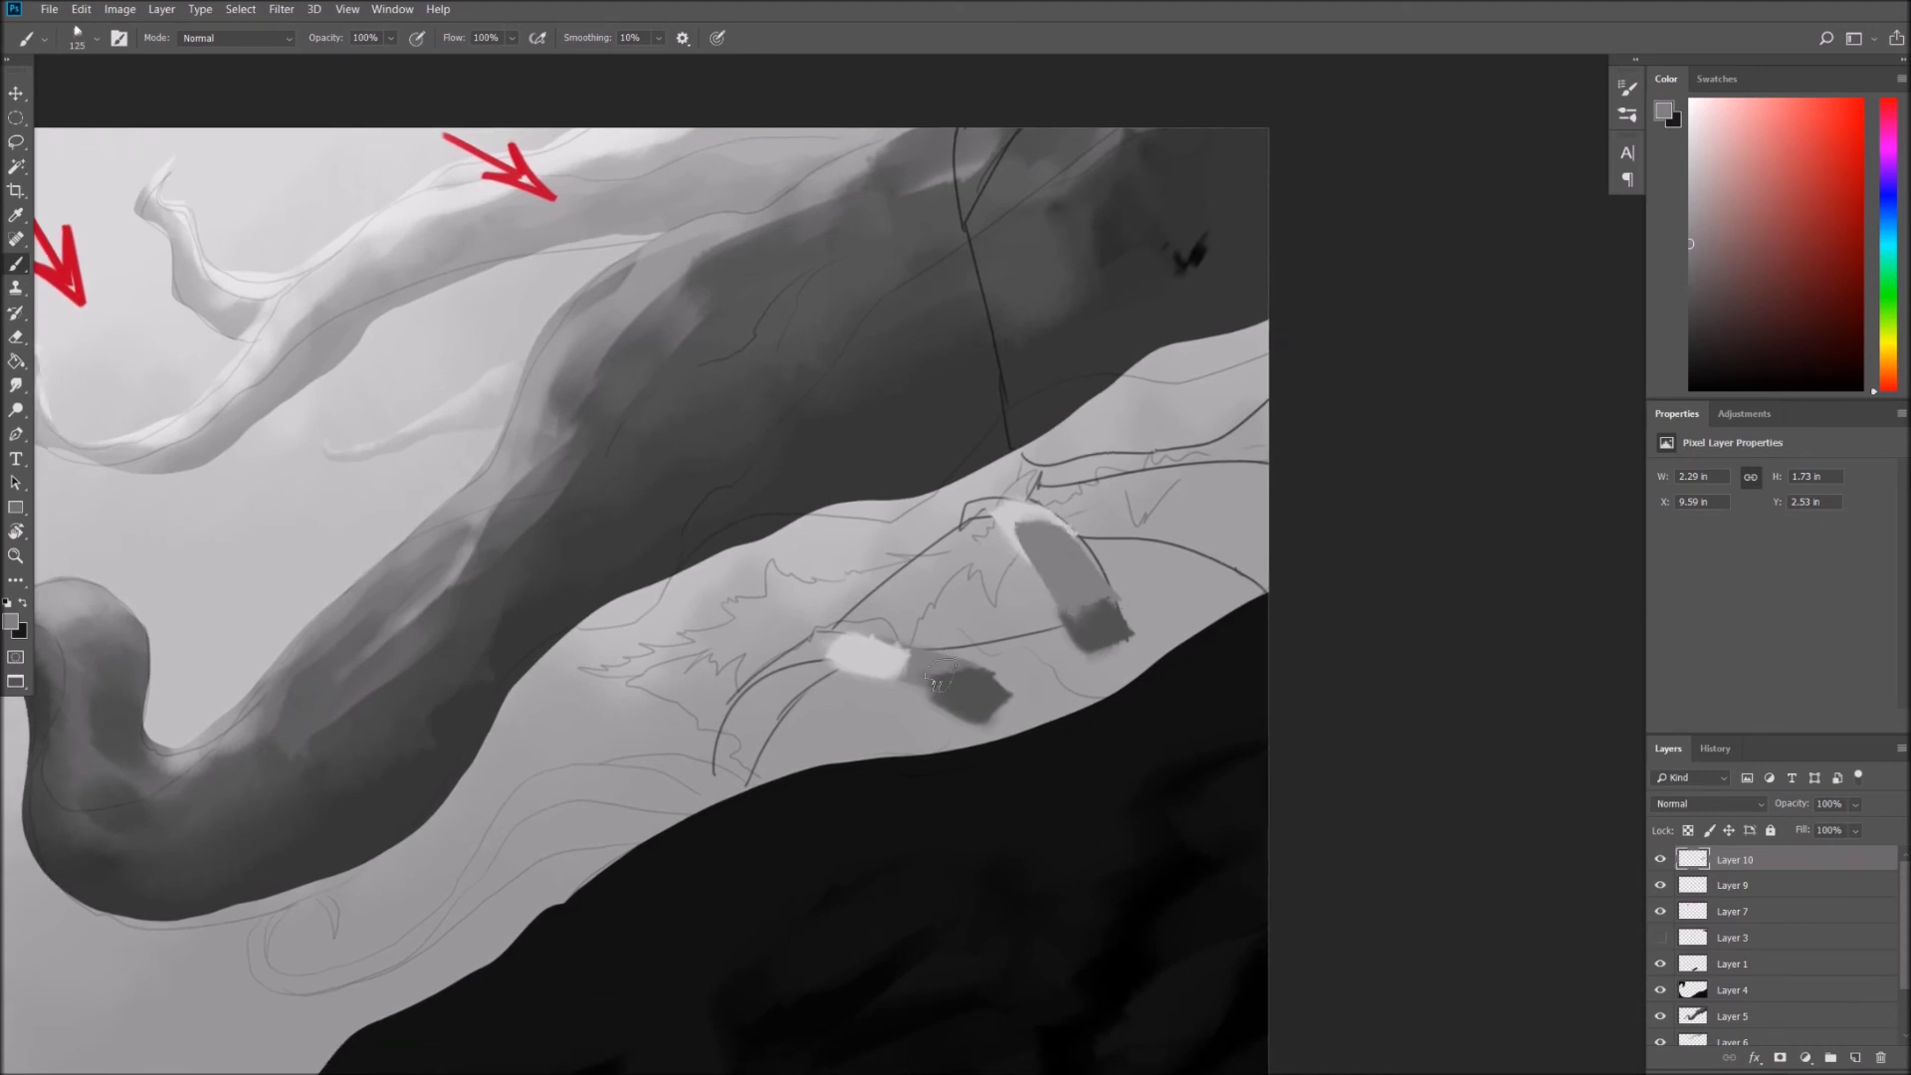
pyautogui.moveTo(935, 680); pyautogui.dragTo(990, 687)
pyautogui.moveTo(1026, 513); pyautogui.dragTo(1087, 575)
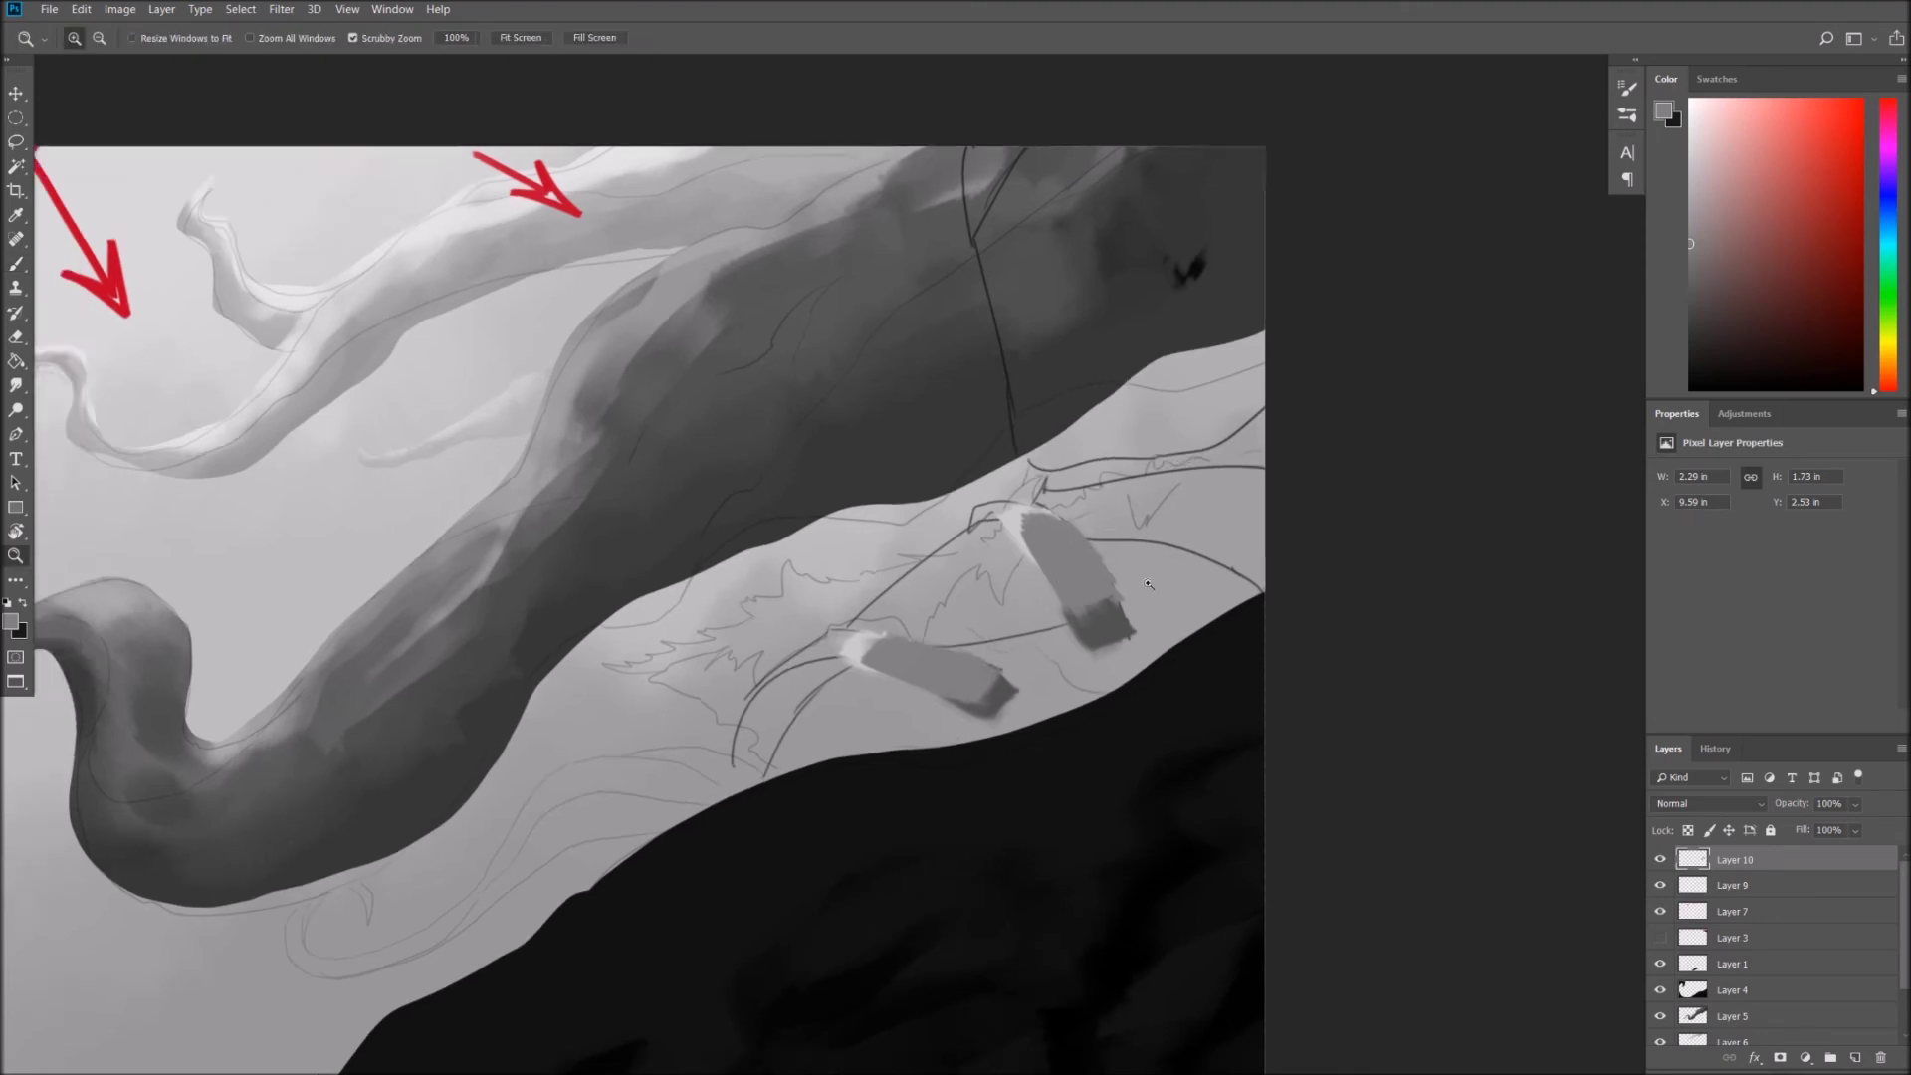
pyautogui.scroll(-3, 1107, 569)
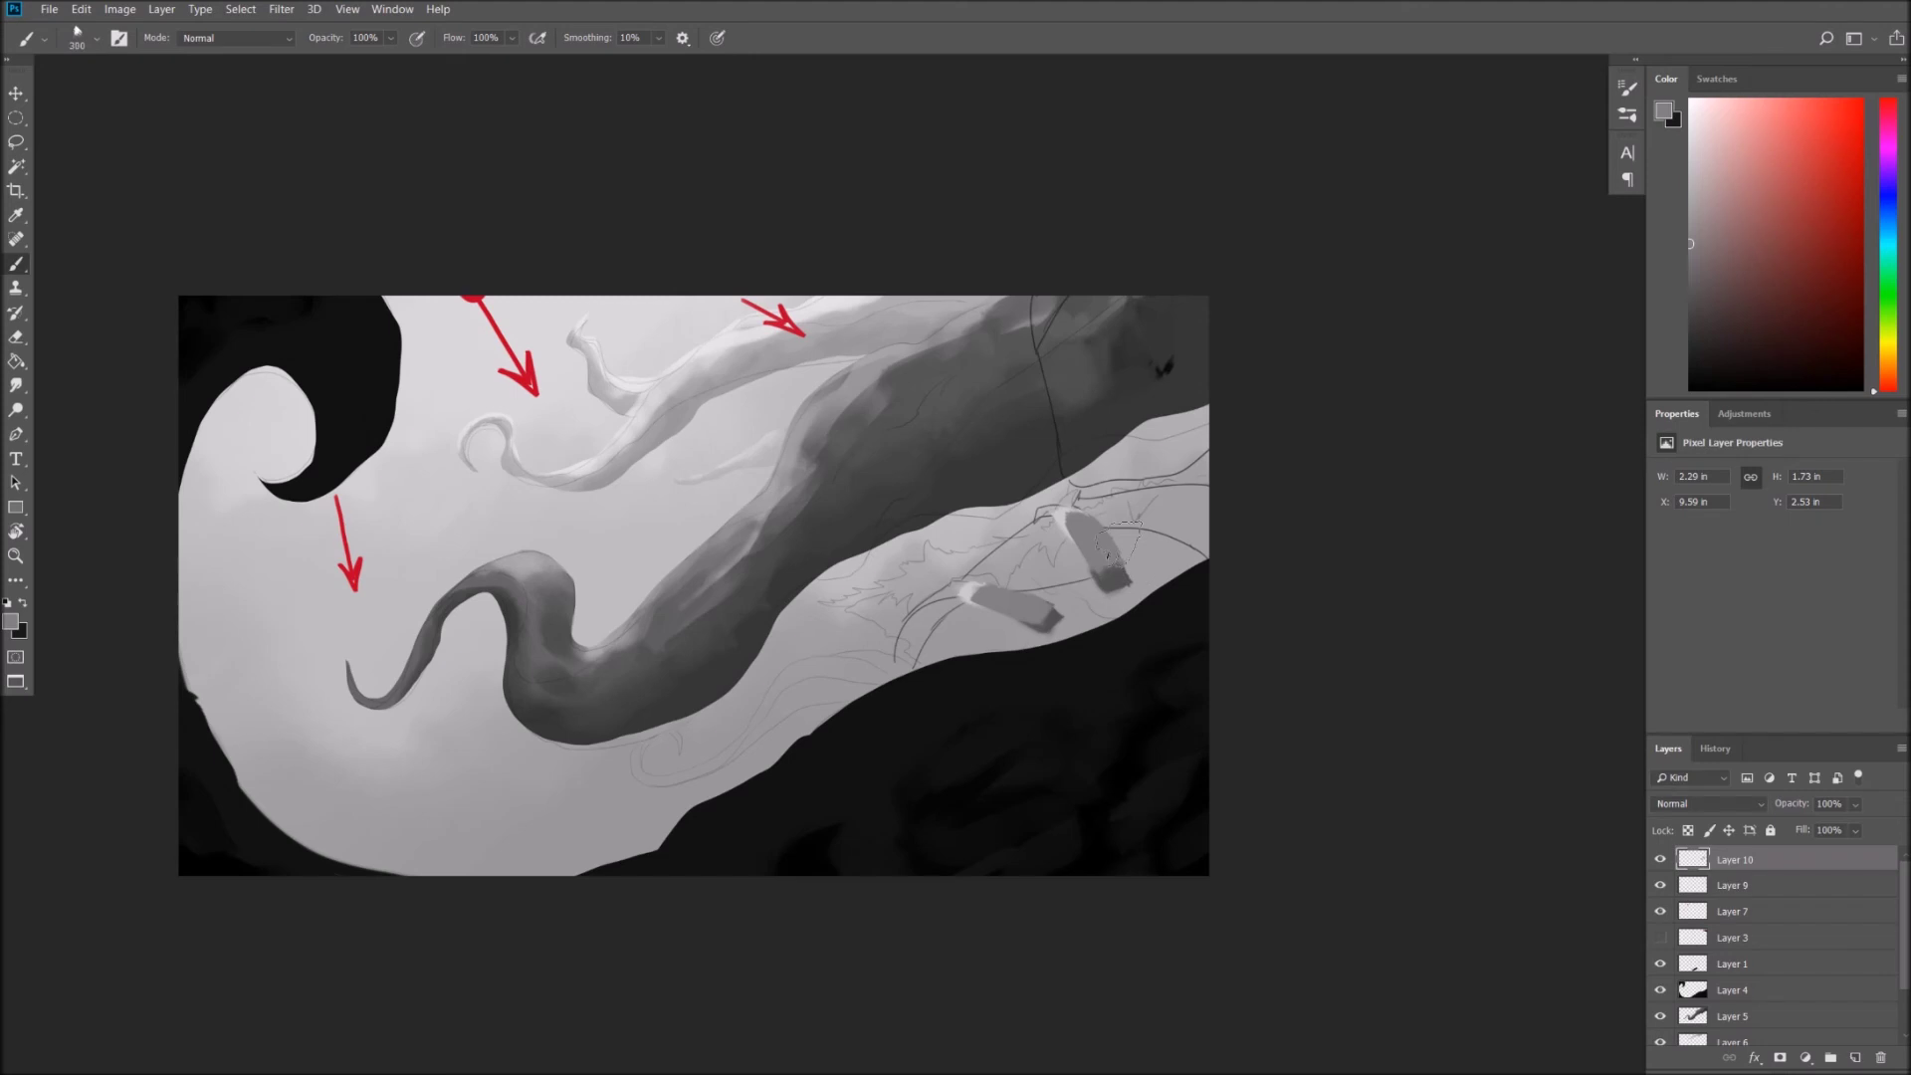
# Paint mid-grey over the upper-right corner of the painting.
pyautogui.press('[')
pyautogui.press('[')
pyautogui.press('[')
pyautogui.press('[')
pyautogui.press(']')
pyautogui.press(']')
pyautogui.press(']')
pyautogui.moveTo(1144, 458)
pyautogui.mouseDown()
pyautogui.moveTo(1163, 449)
pyautogui.moveTo(1174, 543)
pyautogui.mouseUp()
pyautogui.press('[')
# Merge Layer 10 down into Layer 9 and move Layer 9 below Layer 4.
pyautogui.rightClick(1747, 861)
pyautogui.click(1708, 620)
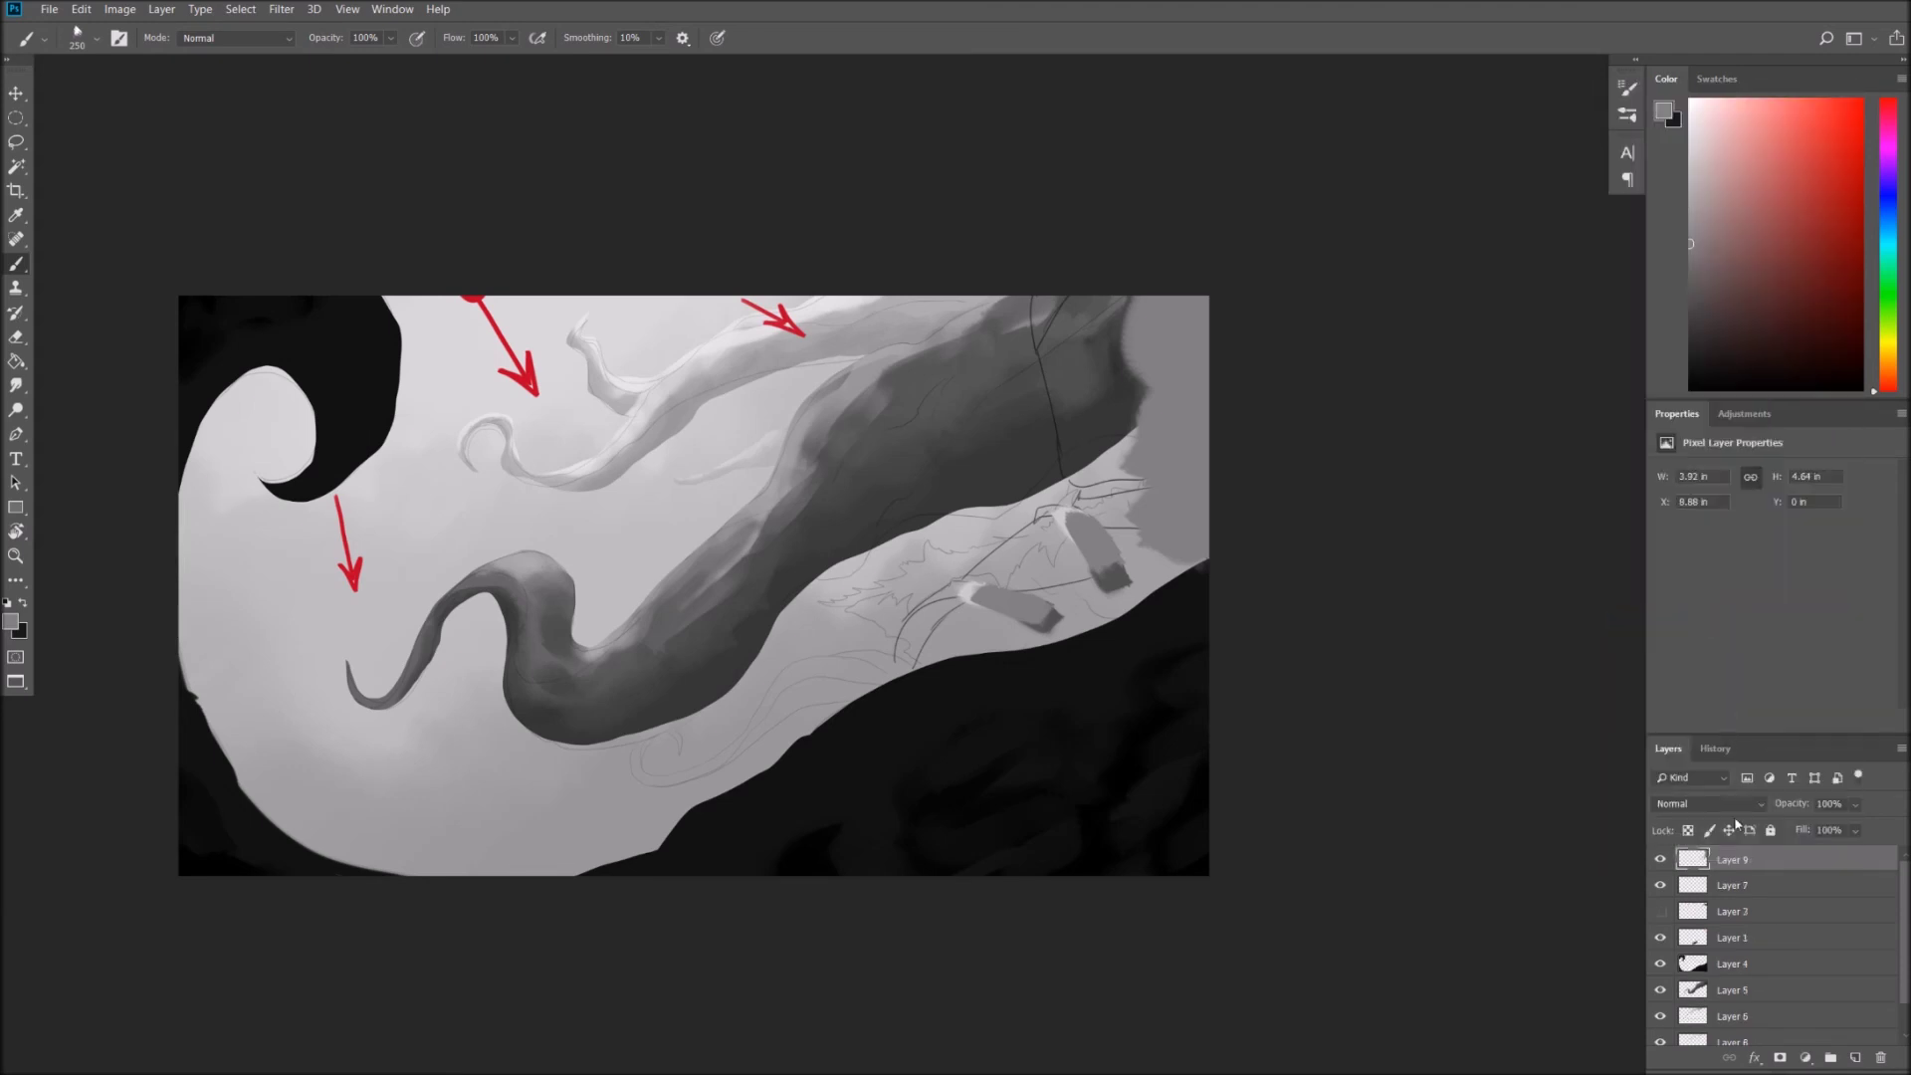
pyautogui.moveTo(1731, 938); pyautogui.dragTo(1733, 972)
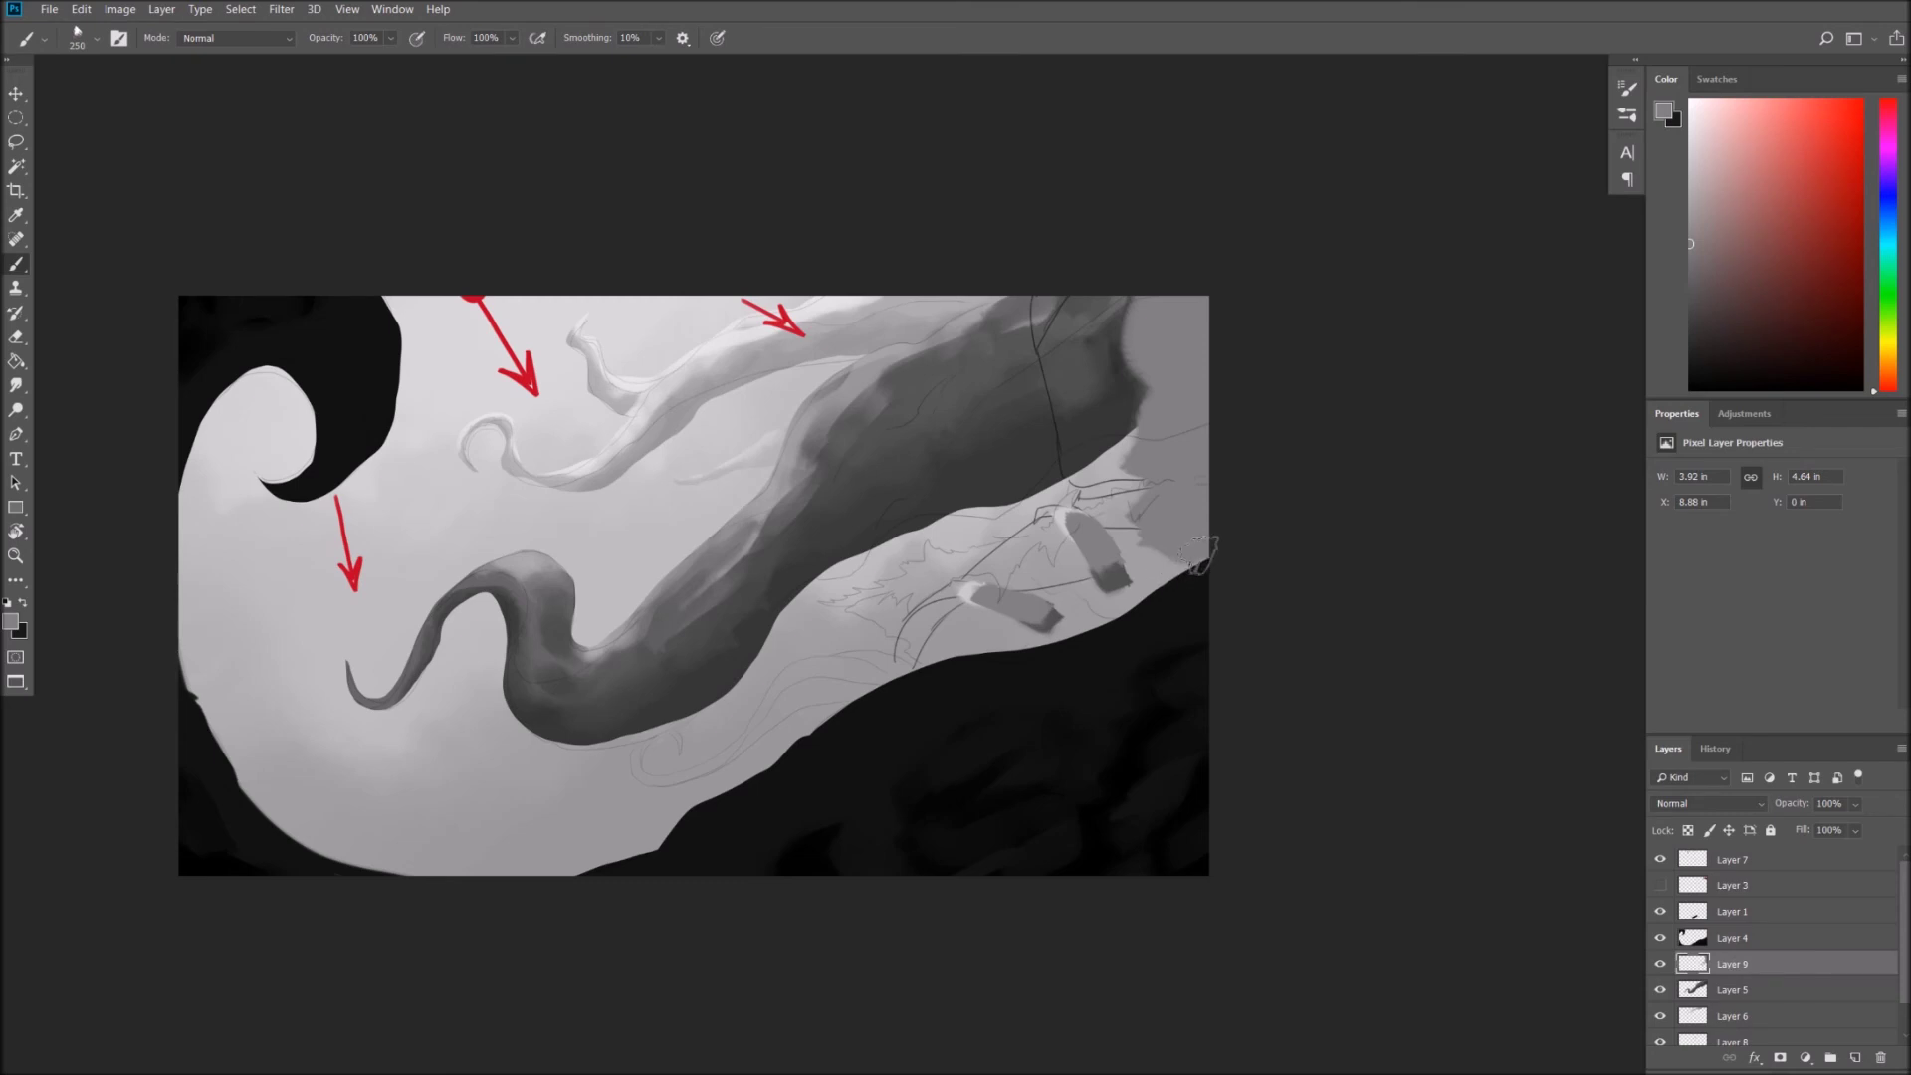
# Blend both grey patches into the surrounding grey and soften the trunk's right edge.
pyautogui.moveTo(1129, 542)
pyautogui.mouseDown()
pyautogui.moveTo(1100, 622)
pyautogui.moveTo(985, 652)
pyautogui.mouseUp()
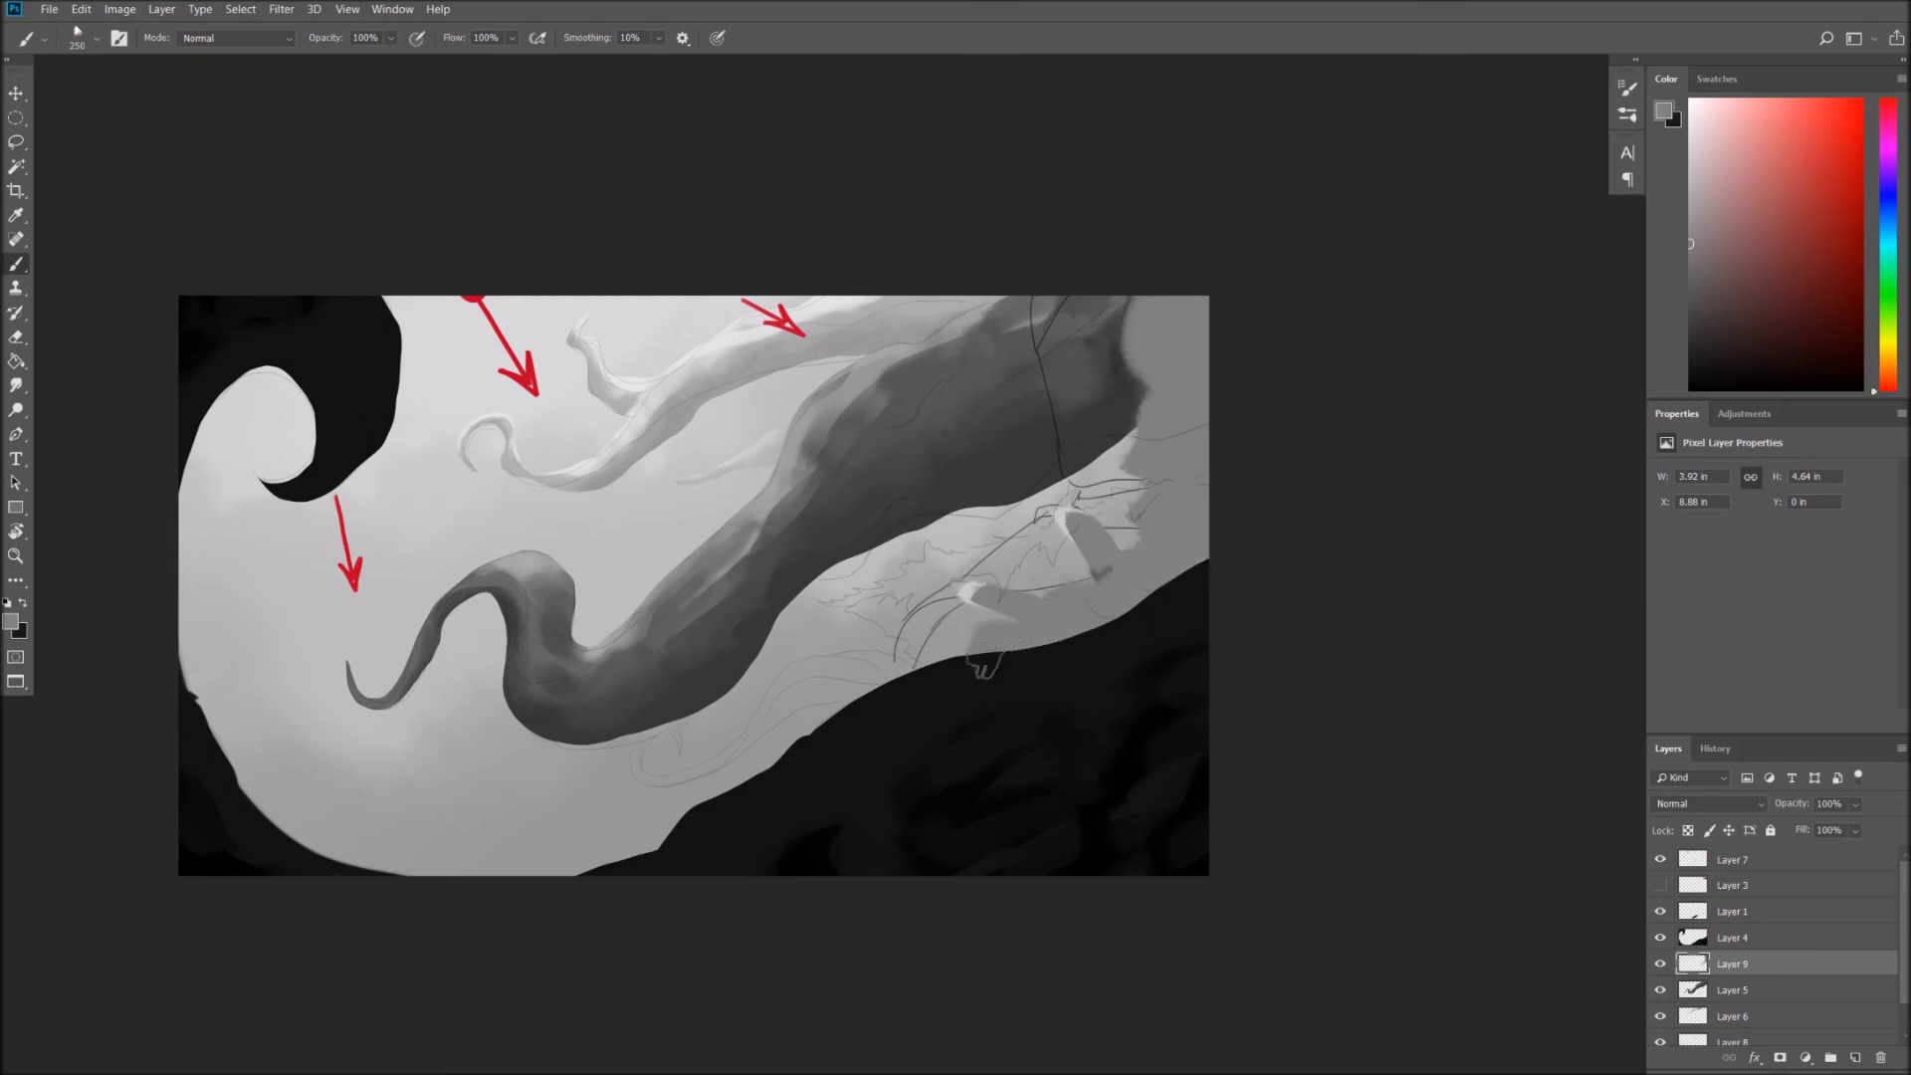
pyautogui.moveTo(1074, 557)
pyautogui.mouseDown()
pyautogui.moveTo(1115, 602)
pyautogui.moveTo(1128, 497)
pyautogui.mouseUp()
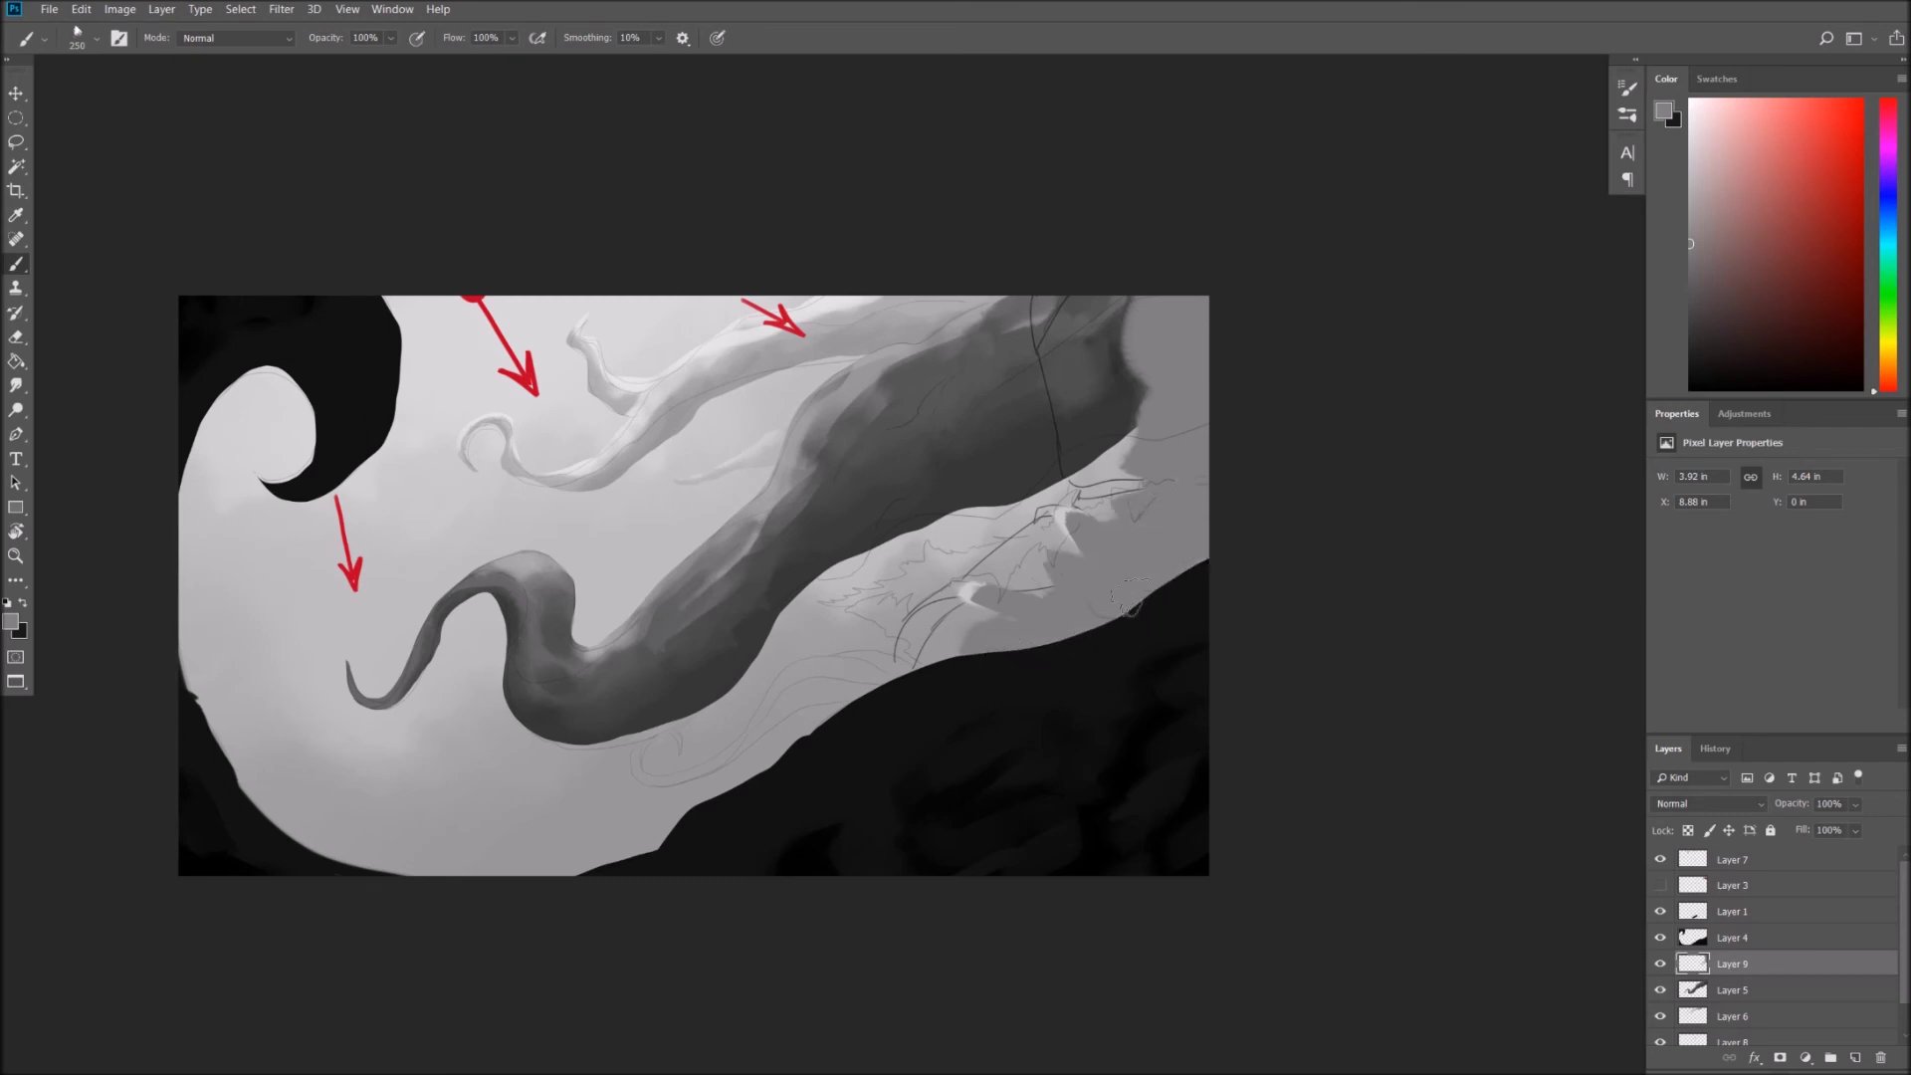
pyautogui.moveTo(1134, 428)
pyautogui.mouseDown()
pyautogui.moveTo(1114, 263)
pyautogui.moveTo(1130, 507)
pyautogui.moveTo(1110, 520)
pyautogui.mouseUp()
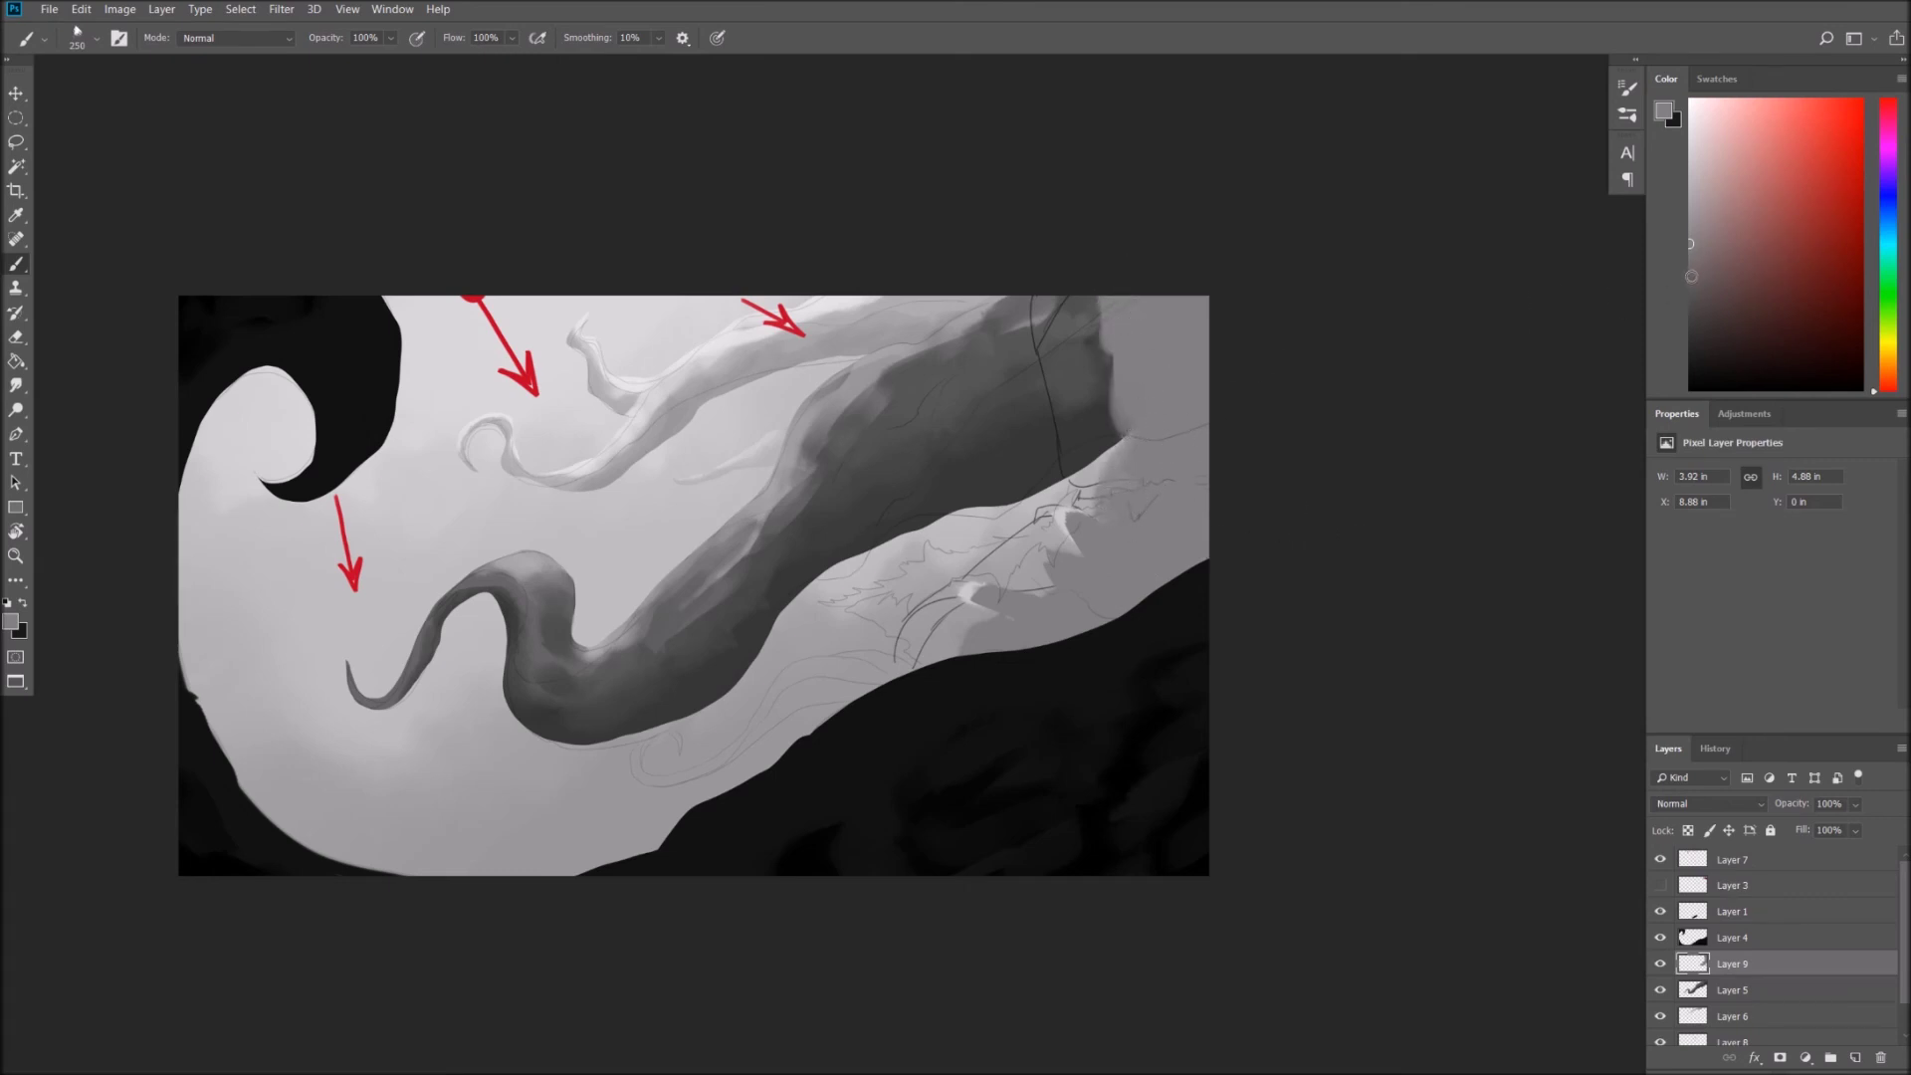
# Shade the painting's right edge with dark grey.
pyautogui.click(1688, 295)
pyautogui.moveTo(1209, 458); pyautogui.dragTo(1184, 488)
pyautogui.moveTo(1199, 298)
pyautogui.mouseDown()
pyautogui.moveTo(1180, 438)
pyautogui.moveTo(1194, 495)
pyautogui.moveTo(1124, 612)
pyautogui.moveTo(1040, 656)
pyautogui.moveTo(1068, 621)
pyautogui.mouseUp()
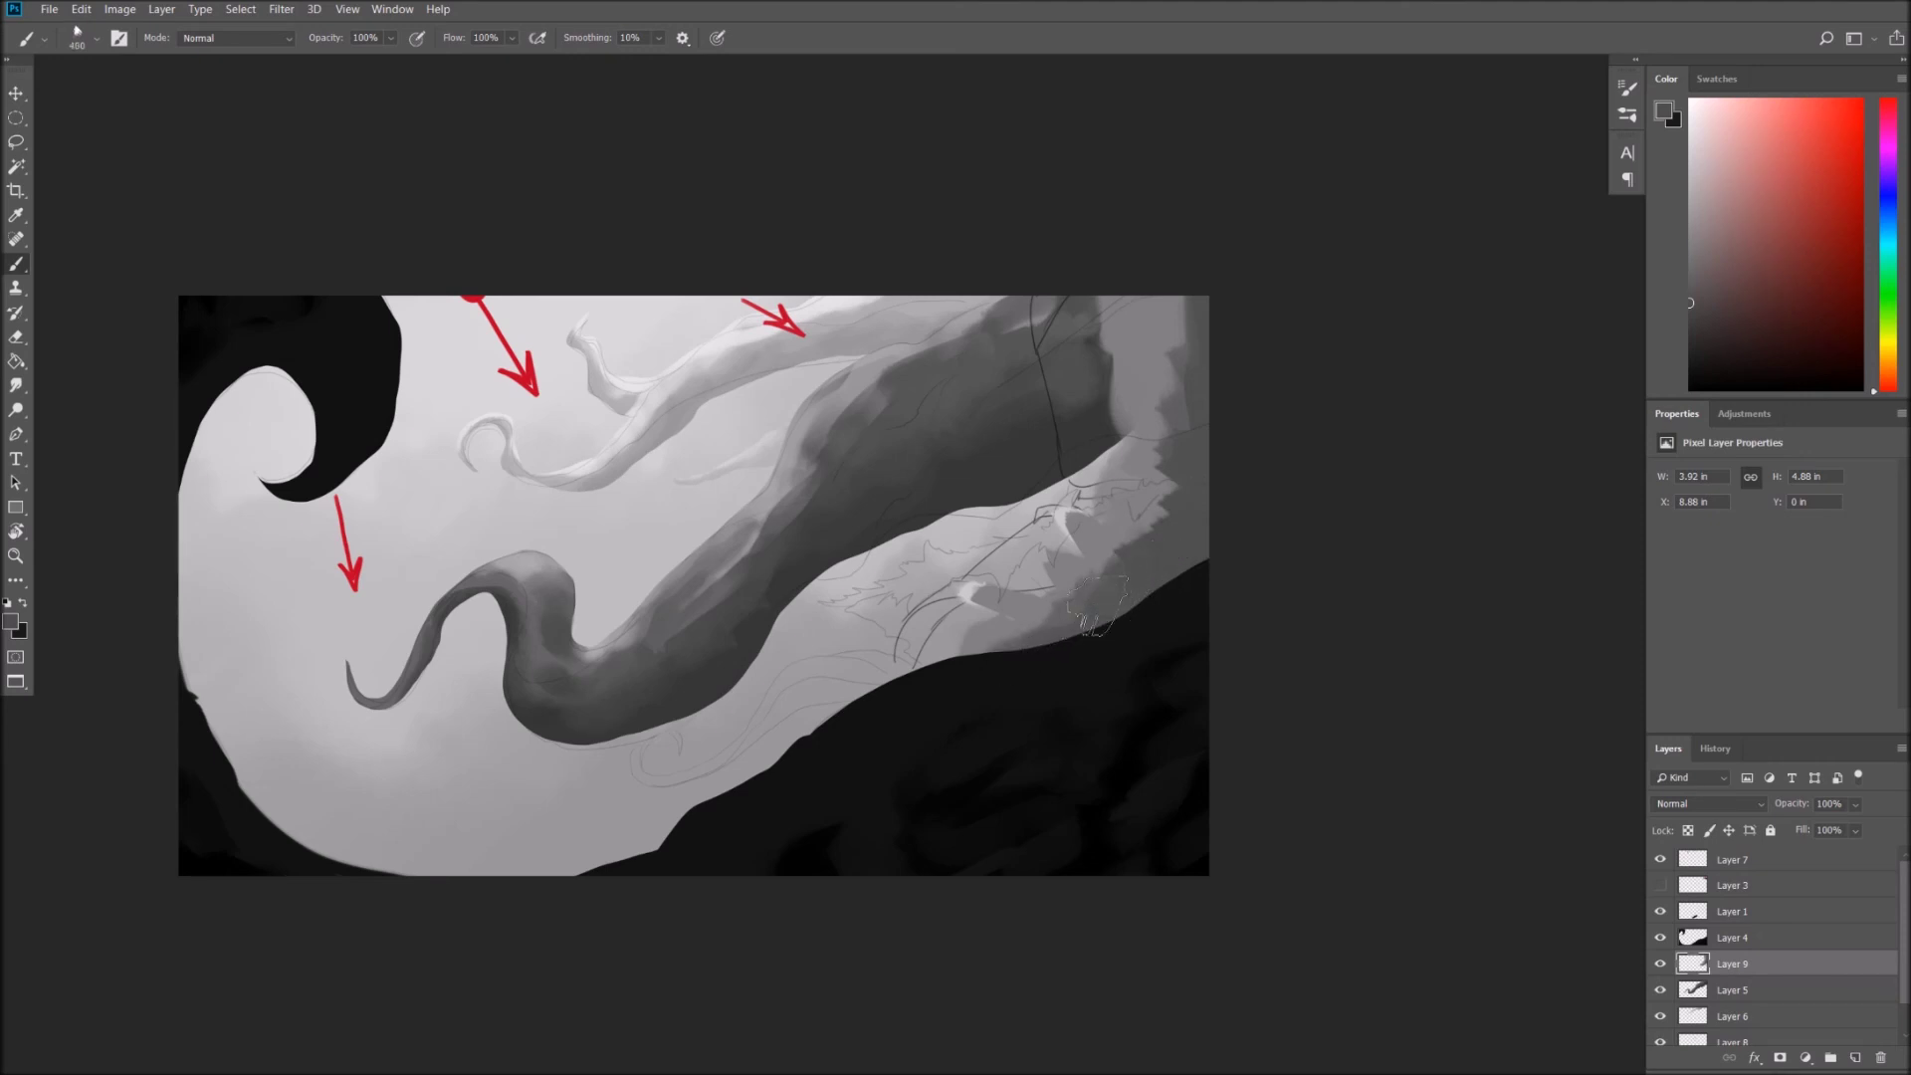
pyautogui.press(']')
pyautogui.press(']')
pyautogui.press(']')
pyautogui.press('[')
pyautogui.press('[')
pyautogui.moveTo(1170, 438)
pyautogui.mouseDown()
pyautogui.moveTo(1157, 520)
pyautogui.moveTo(1095, 607)
pyautogui.moveTo(1035, 647)
pyautogui.mouseUp()
pyautogui.press('[')
pyautogui.press('[')
pyautogui.press('[')
# Paint dark curved strokes on the pale band running up toward the trunk.
pyautogui.moveTo(955, 599); pyautogui.dragTo(901, 672)
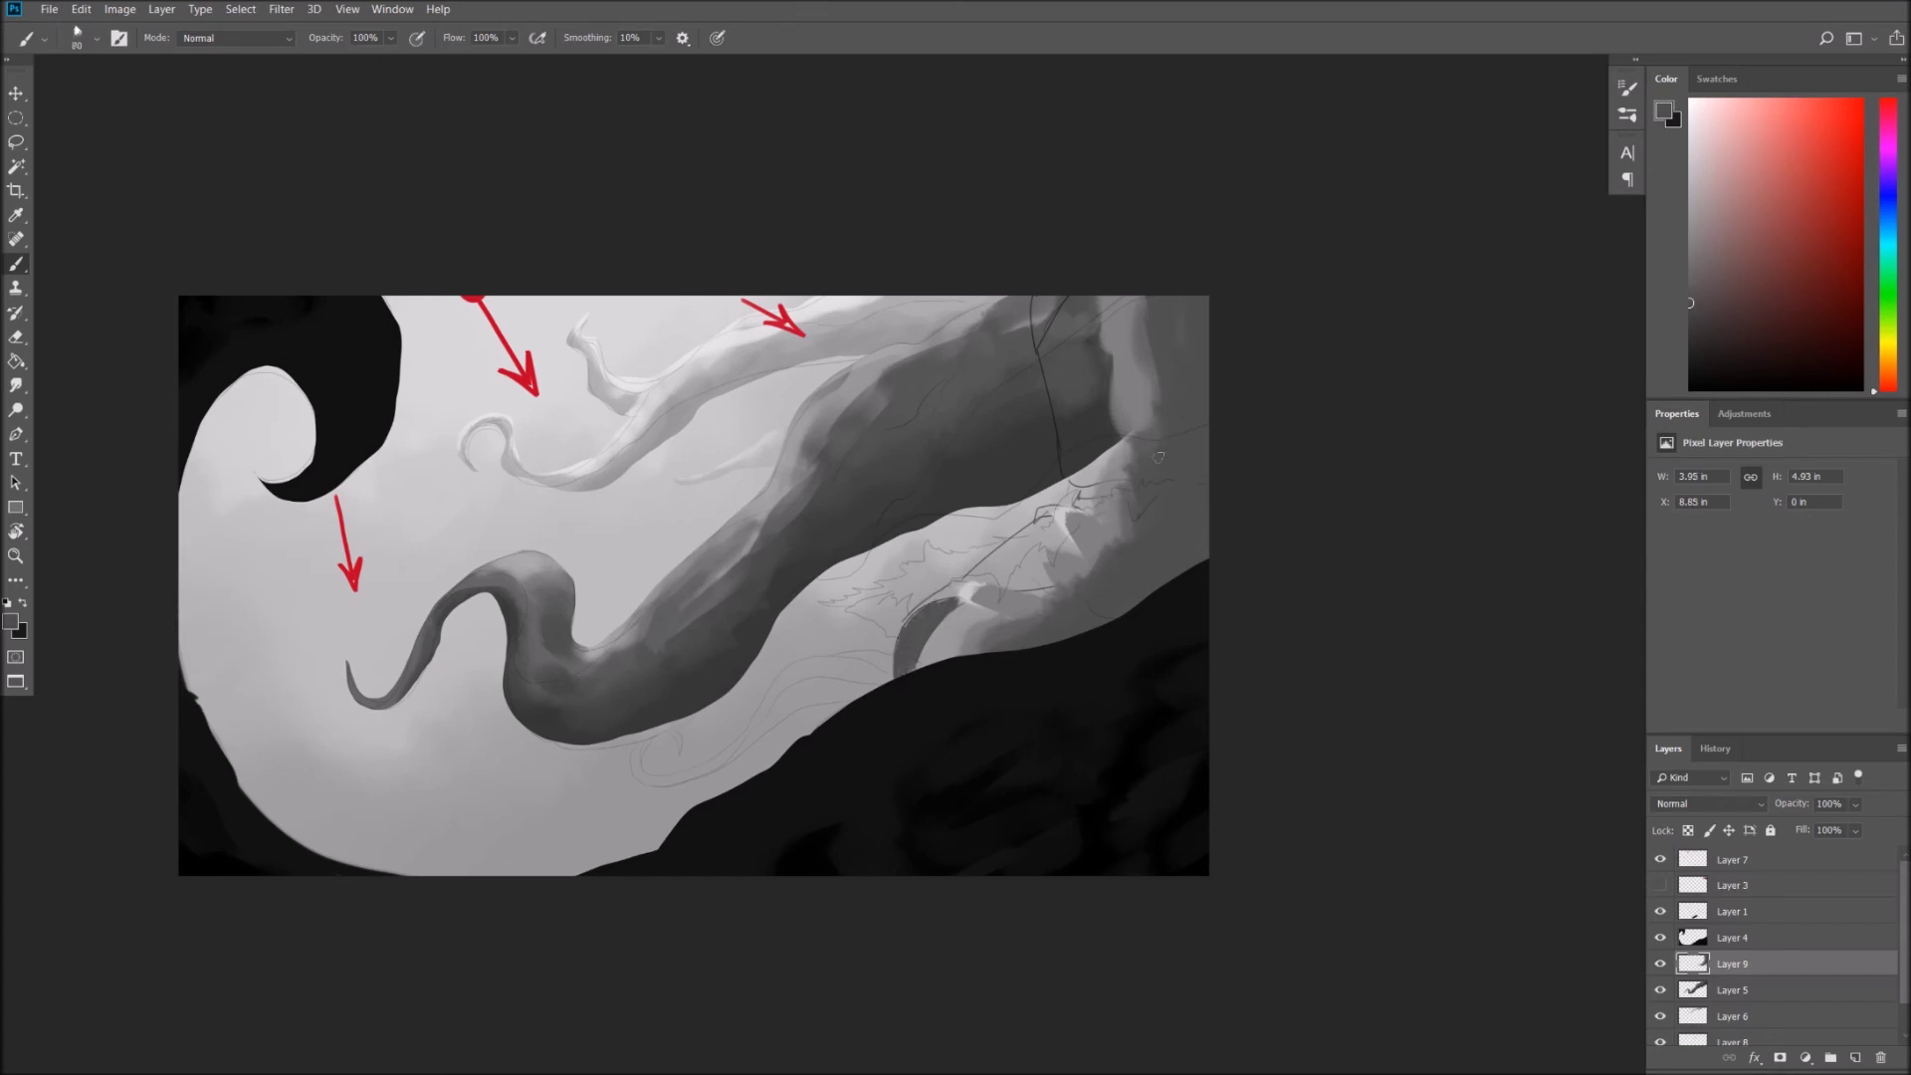
pyautogui.moveTo(939, 616); pyautogui.dragTo(1010, 637)
pyautogui.press(']')
pyautogui.press(']')
pyautogui.press(']')
pyautogui.moveTo(1005, 627); pyautogui.dragTo(1113, 540)
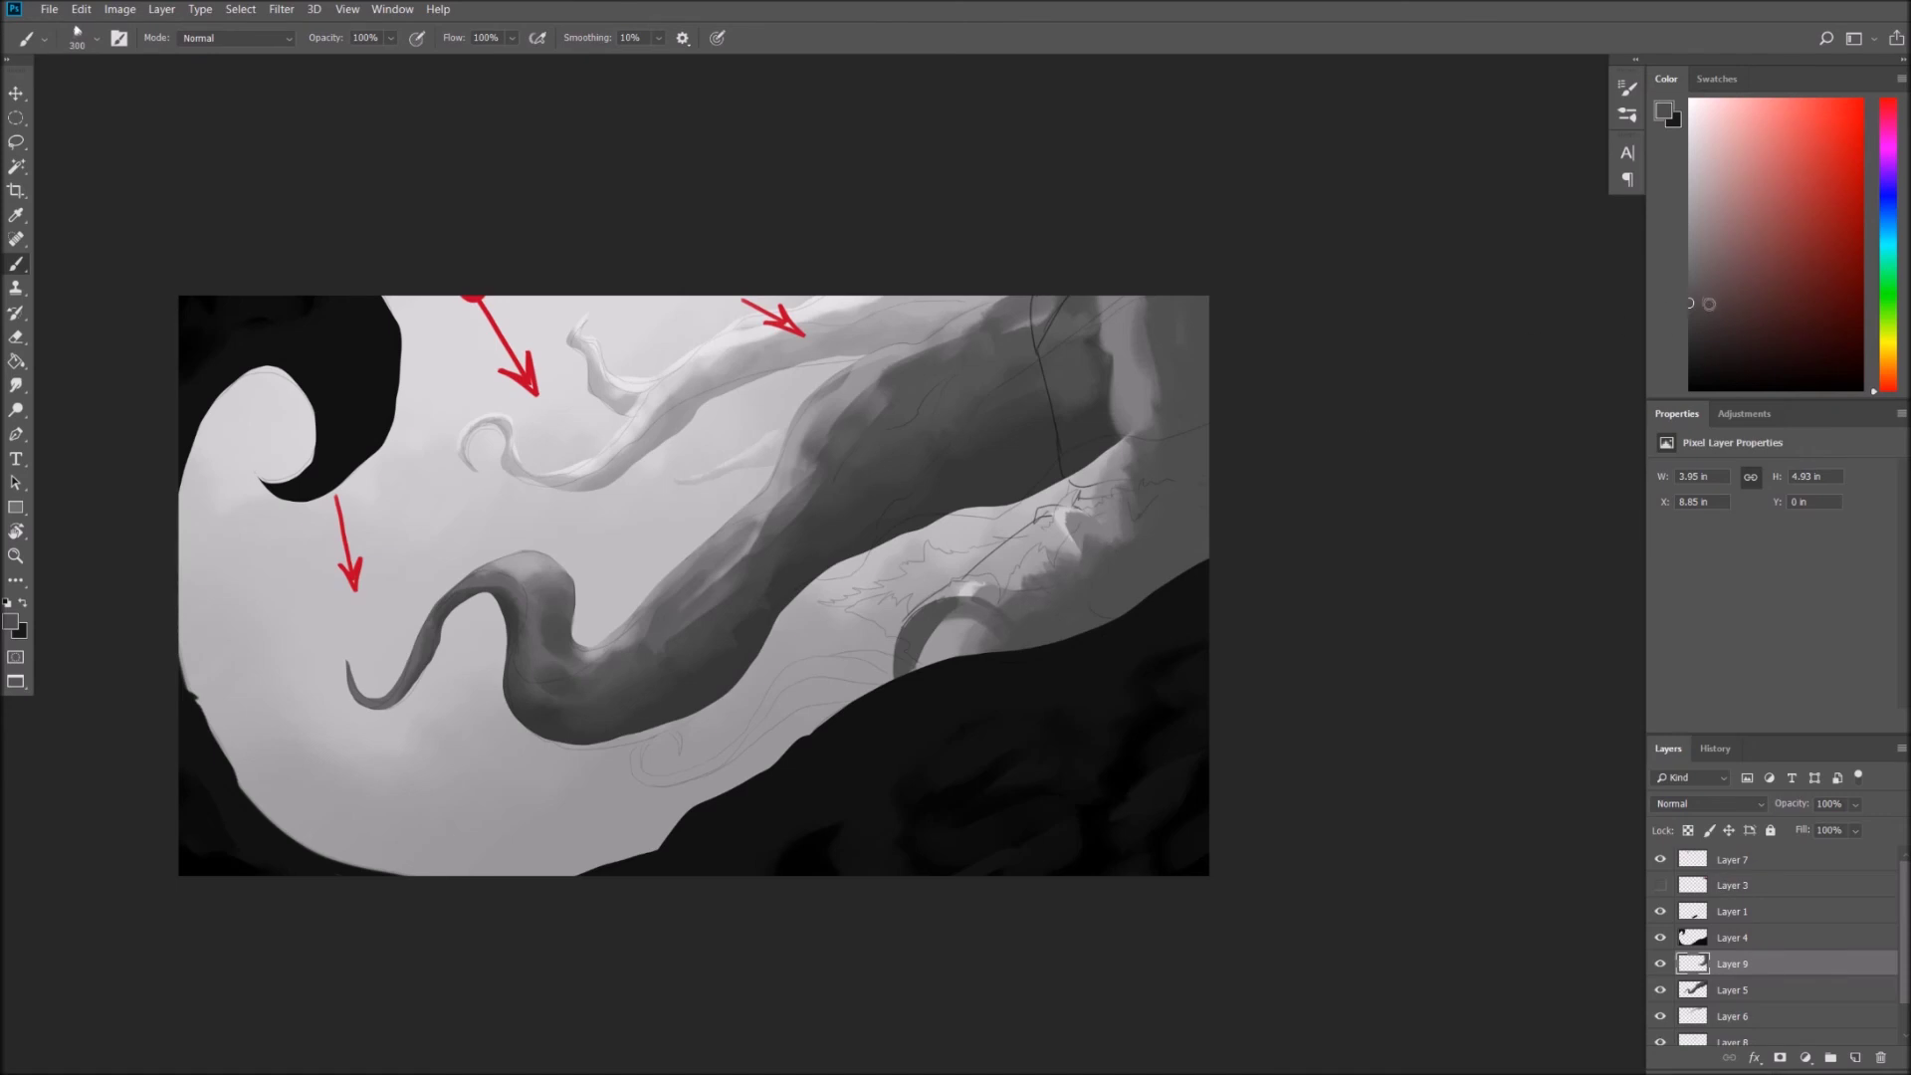
# Darken the curled vine's left edge with a smaller brush, then view the whole painting.
pyautogui.click(1685, 342)
pyautogui.press(']')
pyautogui.press(']')
pyautogui.press(']')
pyautogui.press('[')
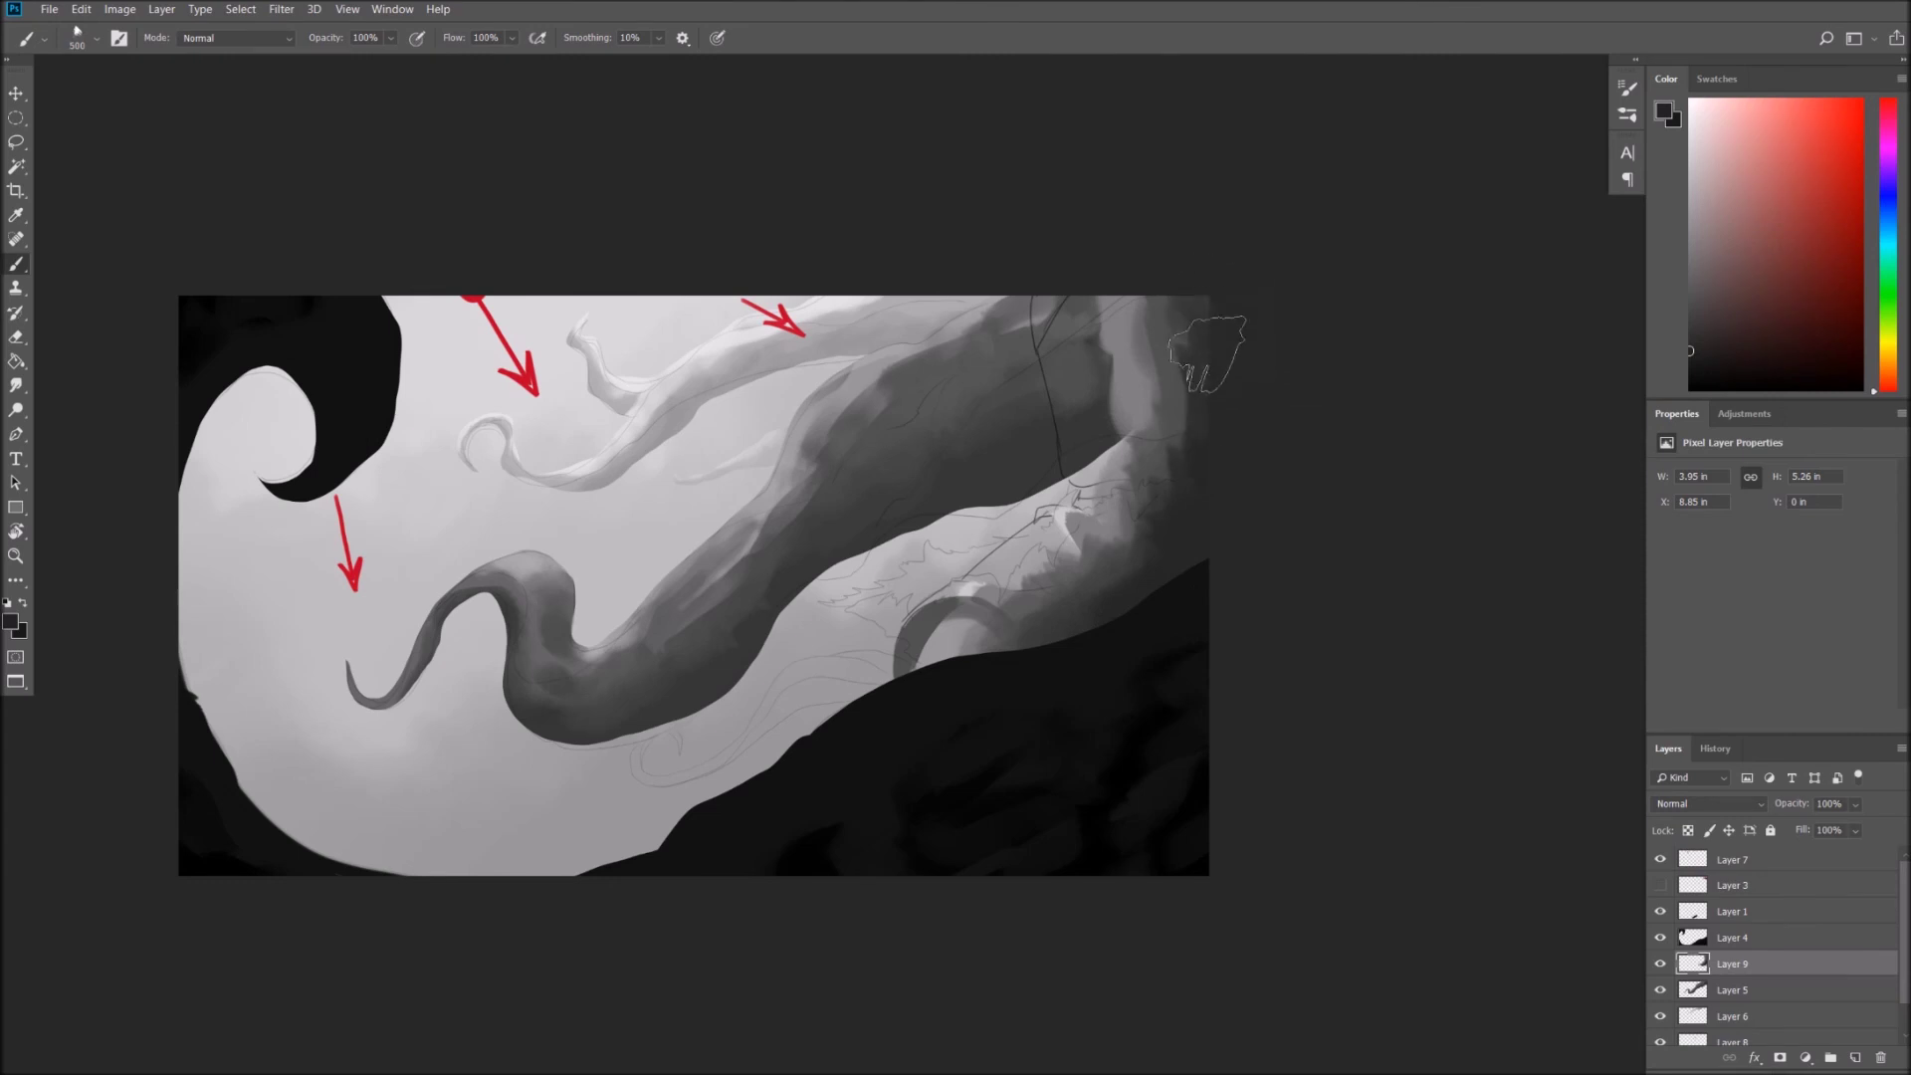
pyautogui.press('[')
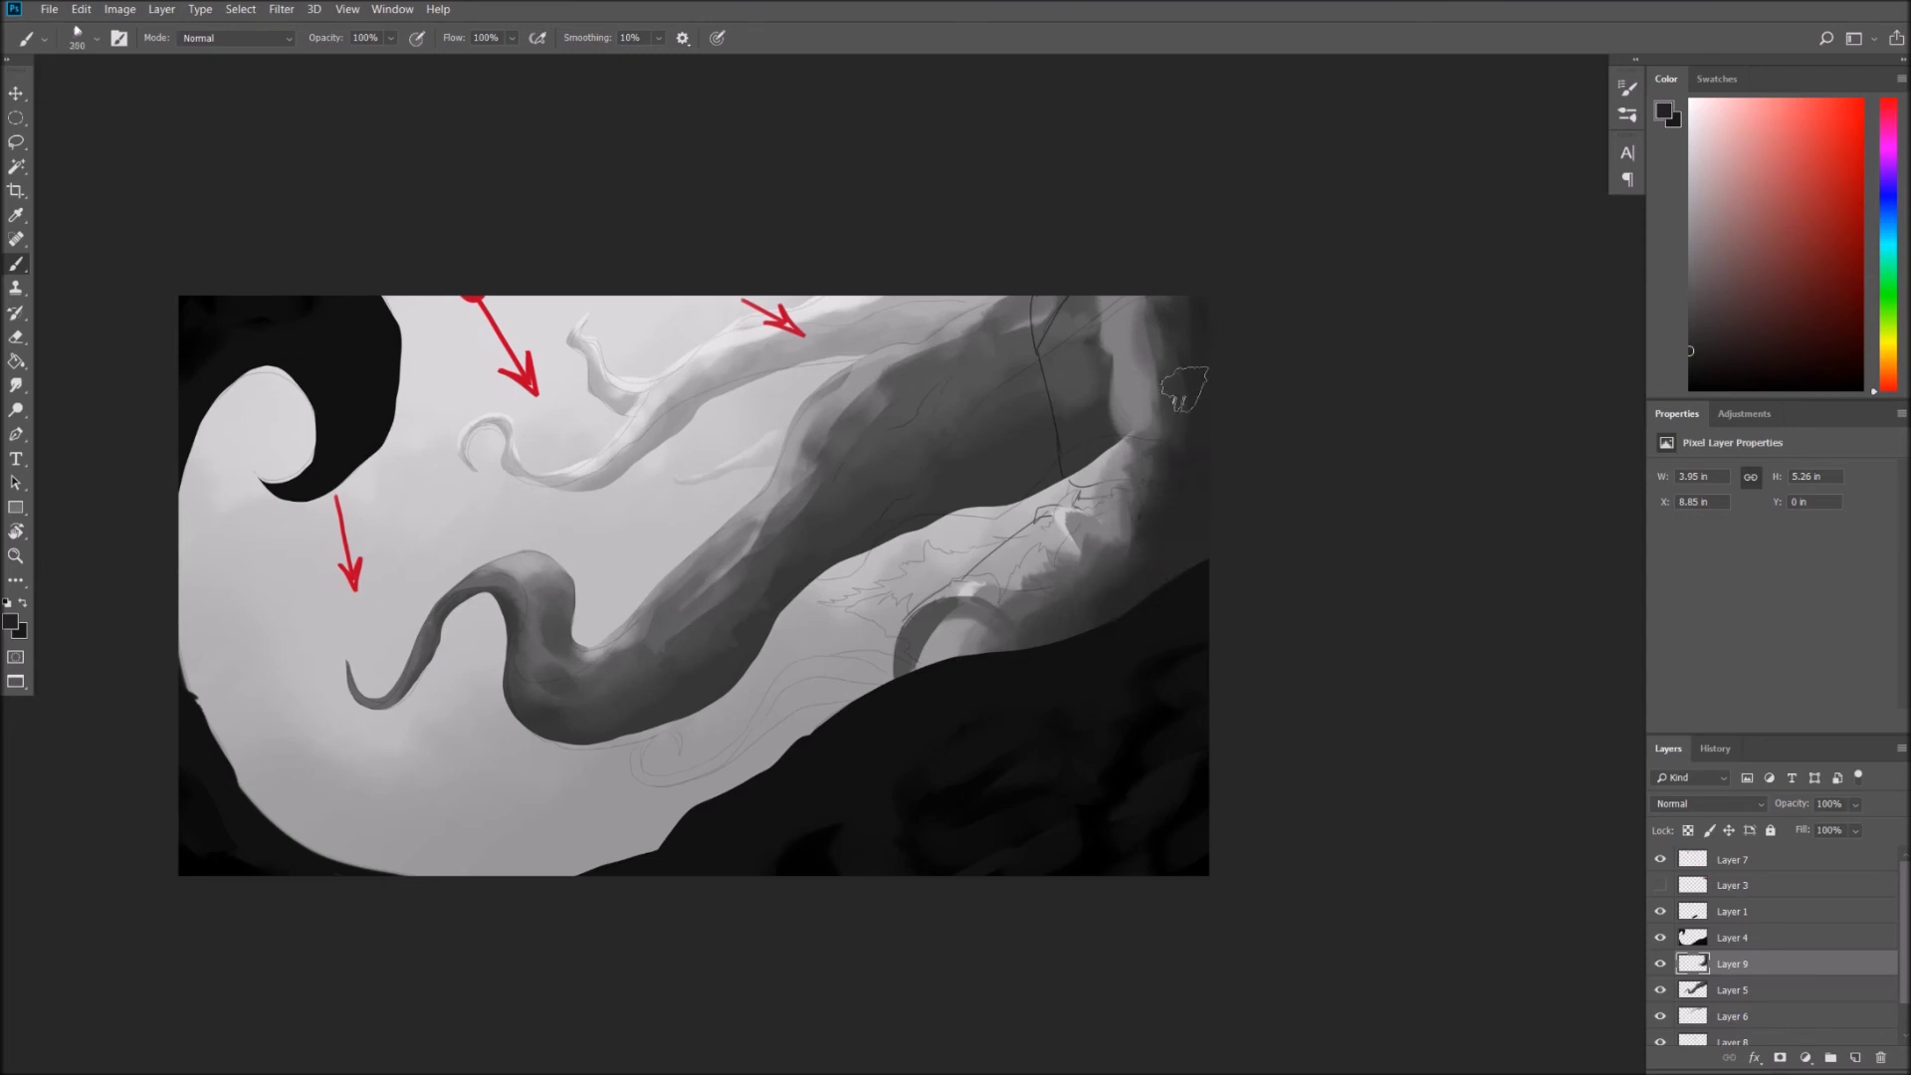
pyautogui.press('[')
pyautogui.press('[')
pyautogui.press('[')
pyautogui.moveTo(908, 679)
pyautogui.mouseDown()
pyautogui.moveTo(930, 622)
pyautogui.moveTo(912, 670)
pyautogui.moveTo(911, 650)
pyautogui.mouseUp()
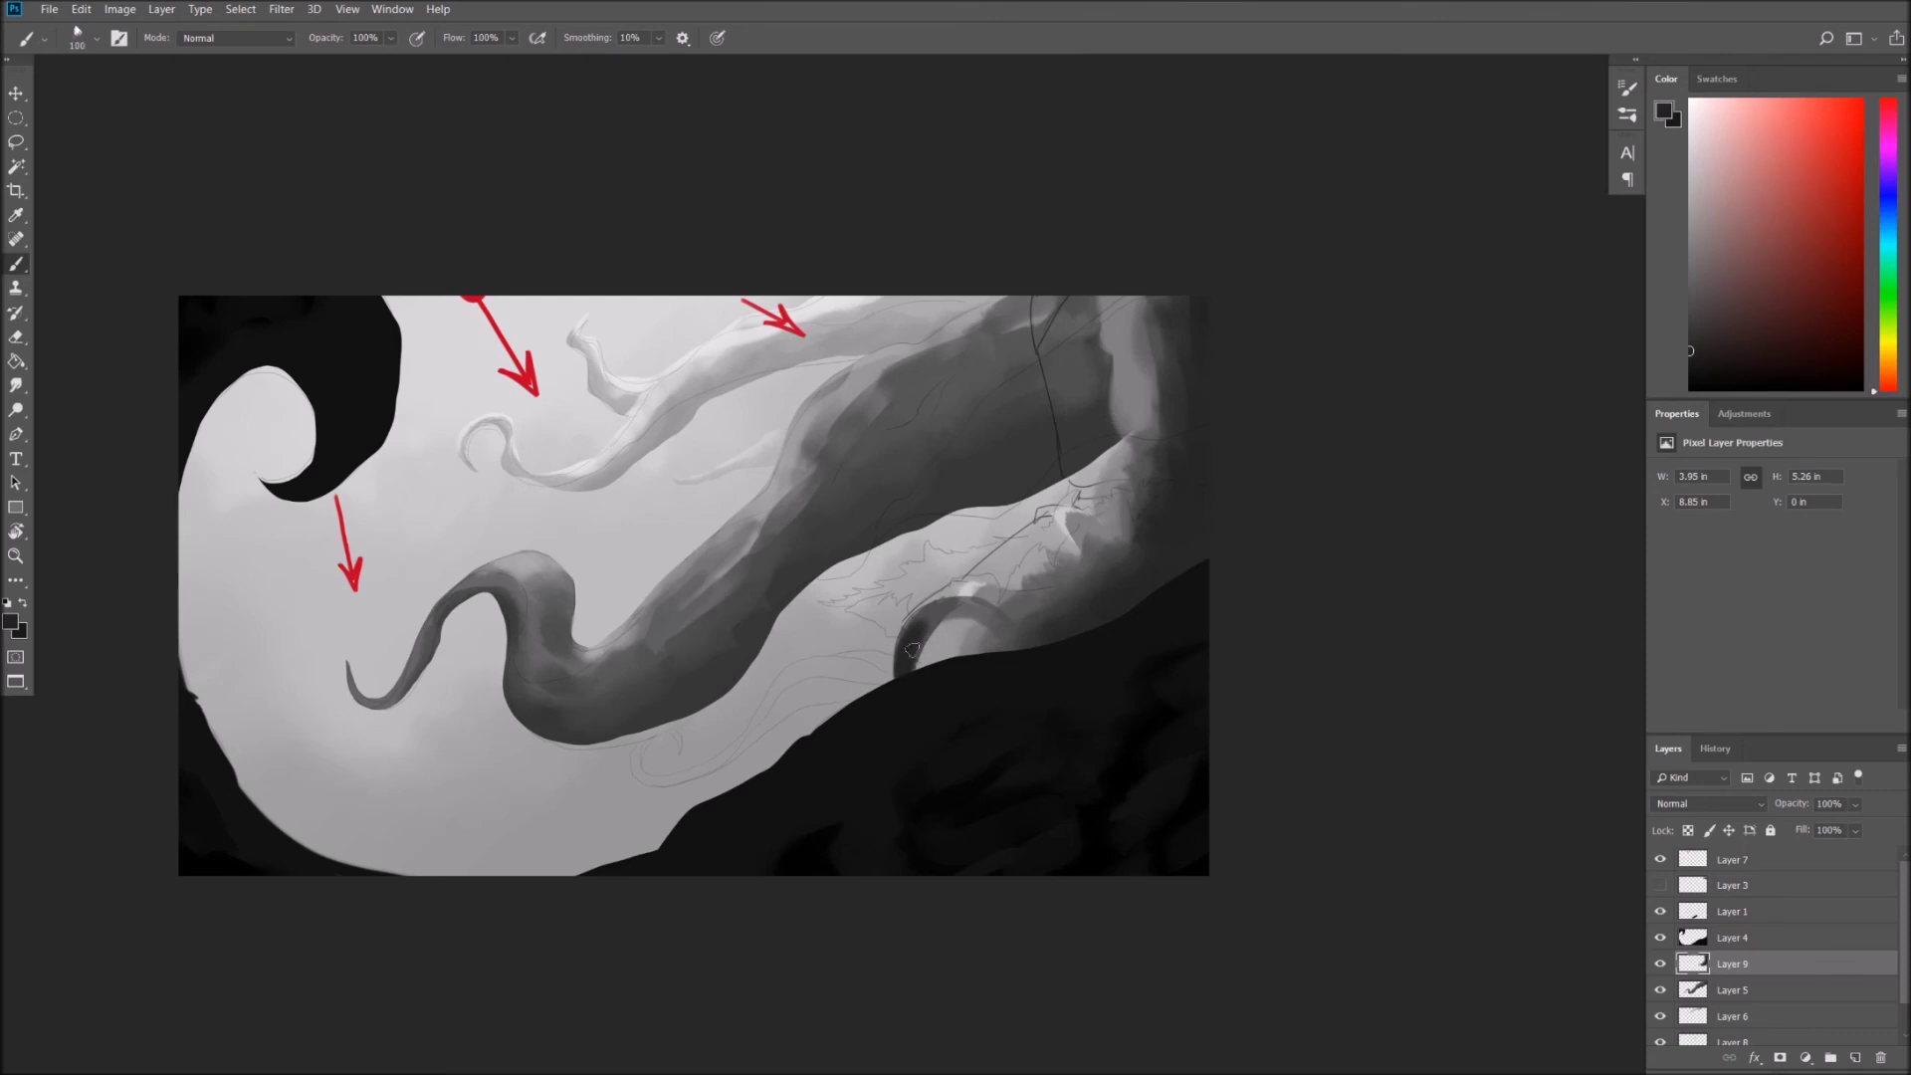
pyautogui.scroll(1, 920, 645)
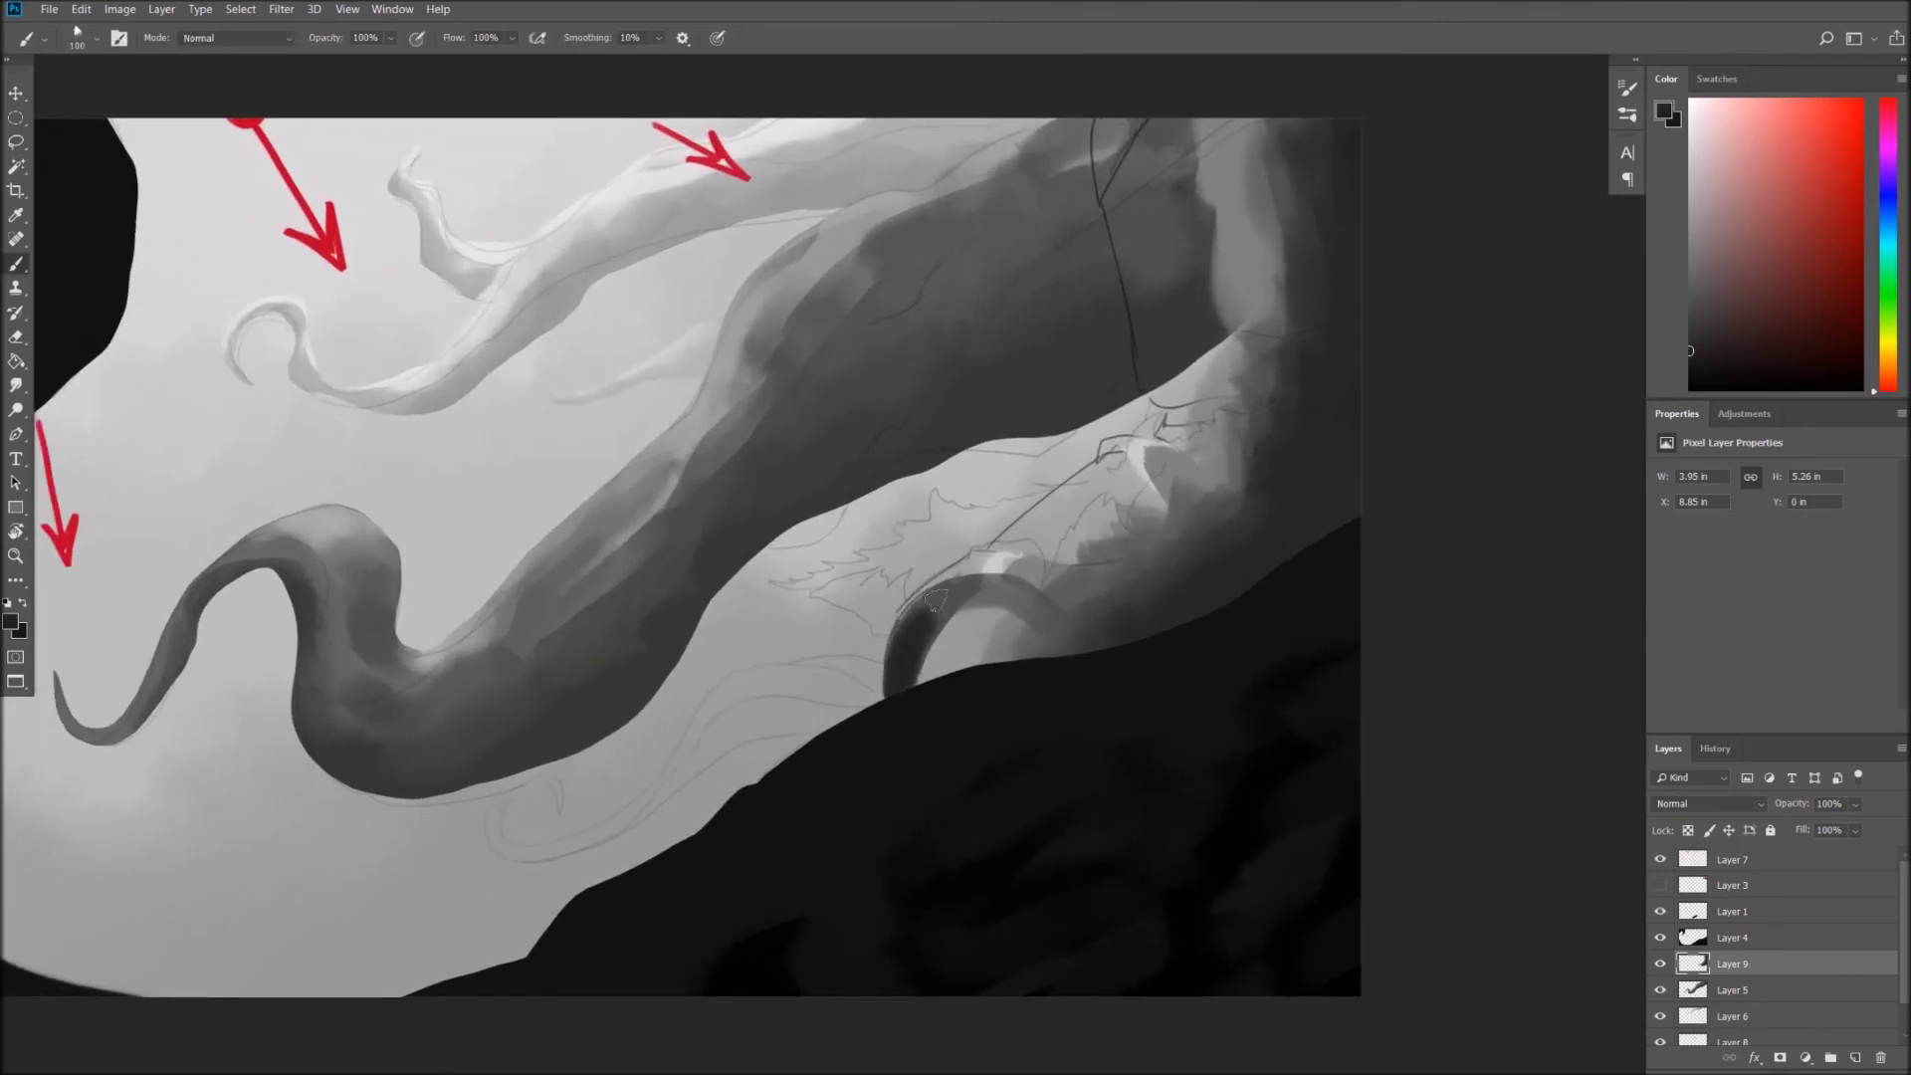
pyautogui.moveTo(889, 691)
pyautogui.mouseDown()
pyautogui.moveTo(1007, 637)
pyautogui.moveTo(1066, 710)
pyautogui.mouseUp()
pyautogui.hotkey('ctrl', 'z')
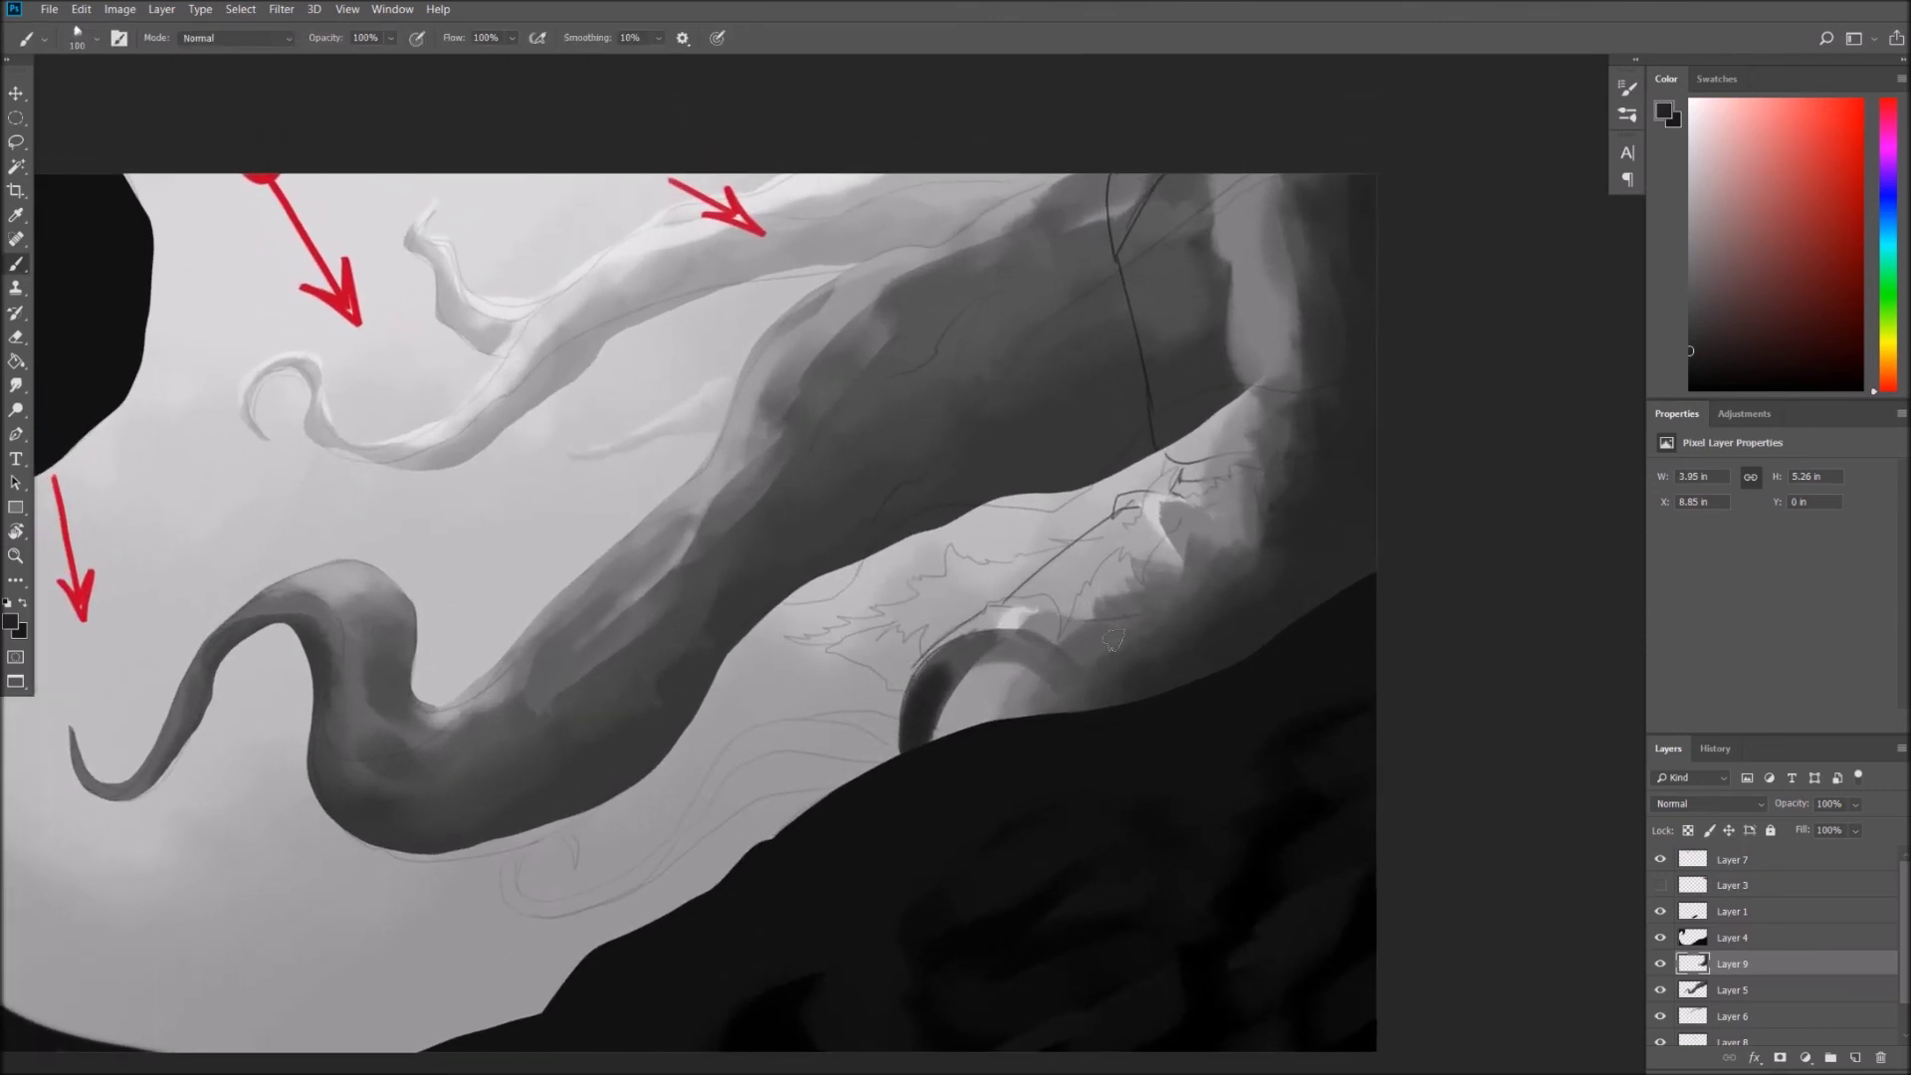
pyautogui.click(1695, 350)
pyautogui.click(1667, 117)
pyautogui.click(1105, 251)
pyautogui.press('z')
pyautogui.keyDown('alt'); pyautogui.click(1013, 640); pyautogui.keyUp('alt')
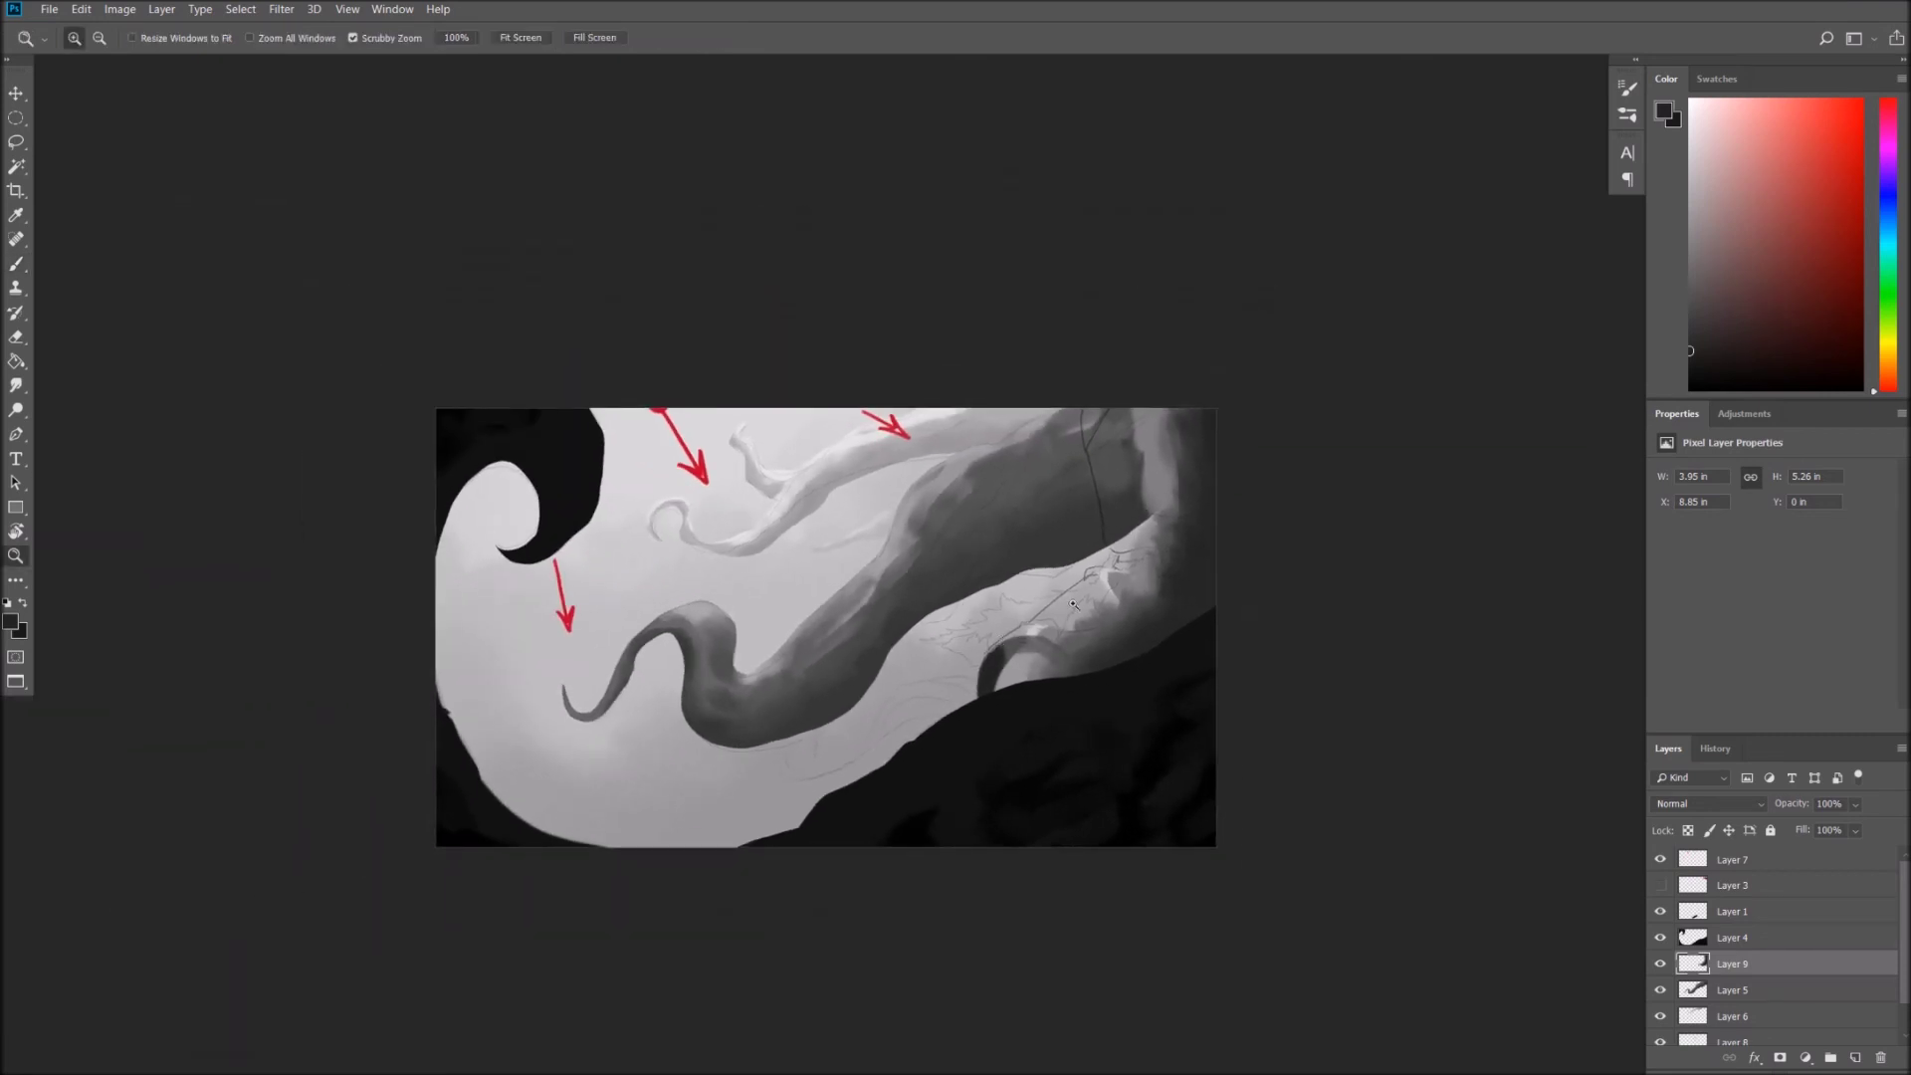
# Sample a light grey and paint a light strand down the right-hand branch.
pyautogui.press('b')
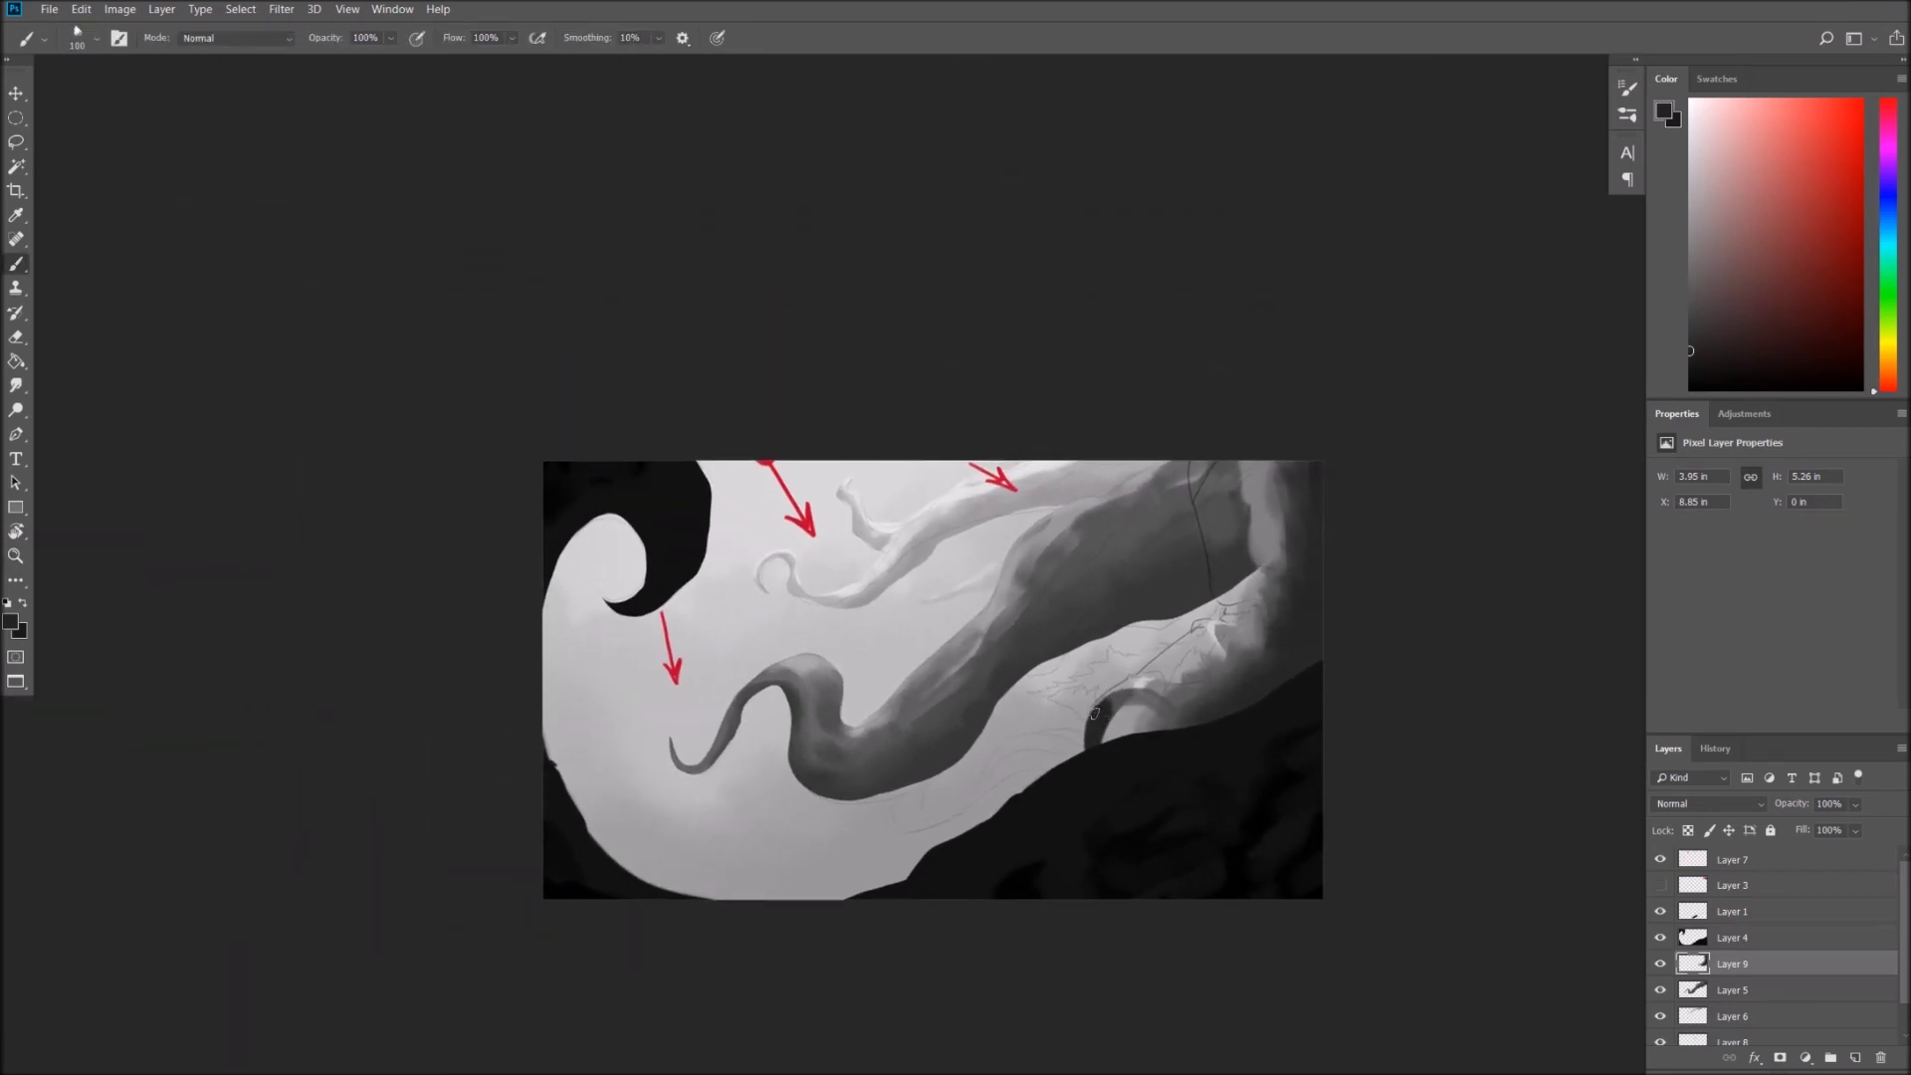
pyautogui.moveTo(1077, 700); pyautogui.dragTo(1105, 737)
pyautogui.hotkey('ctrl', 'z')
pyautogui.moveTo(1698, 369); pyautogui.dragTo(1674, 359)
pyautogui.moveTo(1380, 659); pyautogui.dragTo(1299, 667)
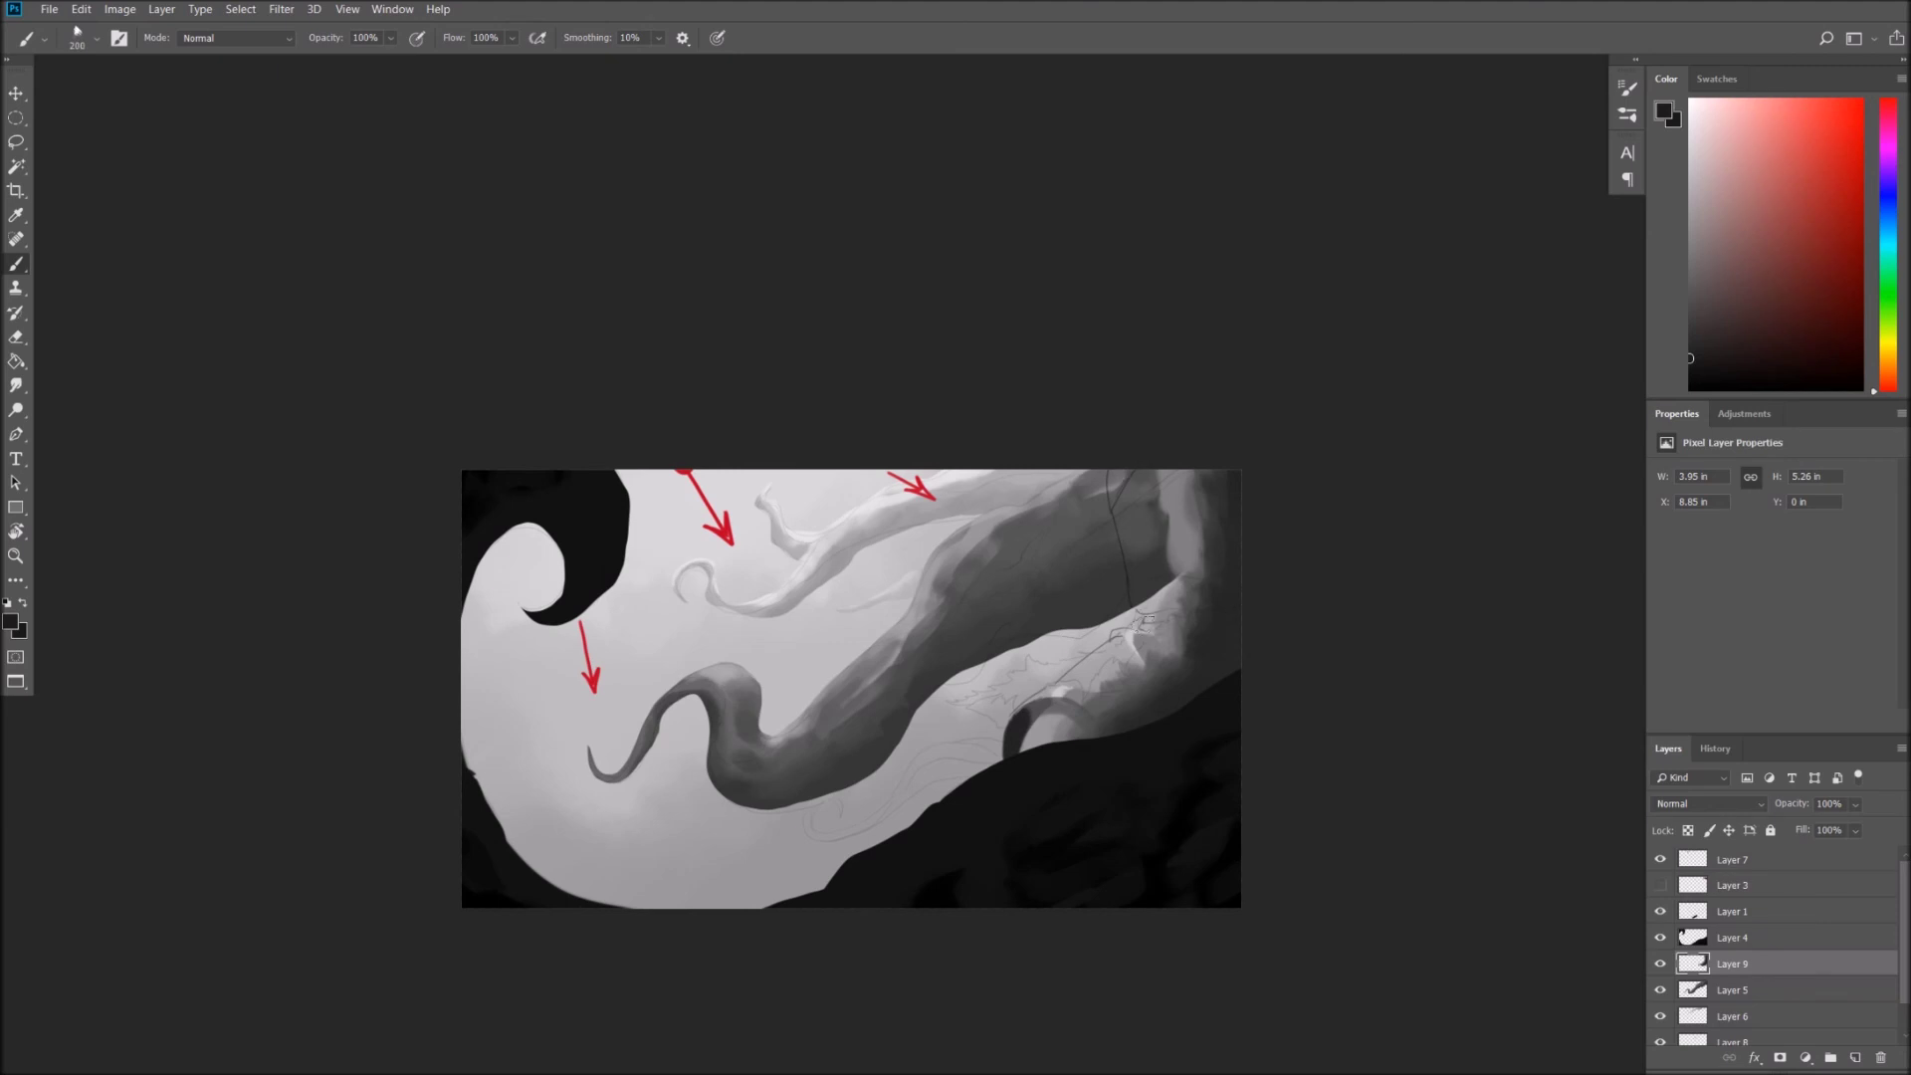
pyautogui.keyDown('alt'); pyautogui.click(1193, 543); pyautogui.keyUp('alt')
pyautogui.click(1677, 211)
pyautogui.press('[')
pyautogui.moveTo(1106, 489); pyautogui.dragTo(1133, 602)
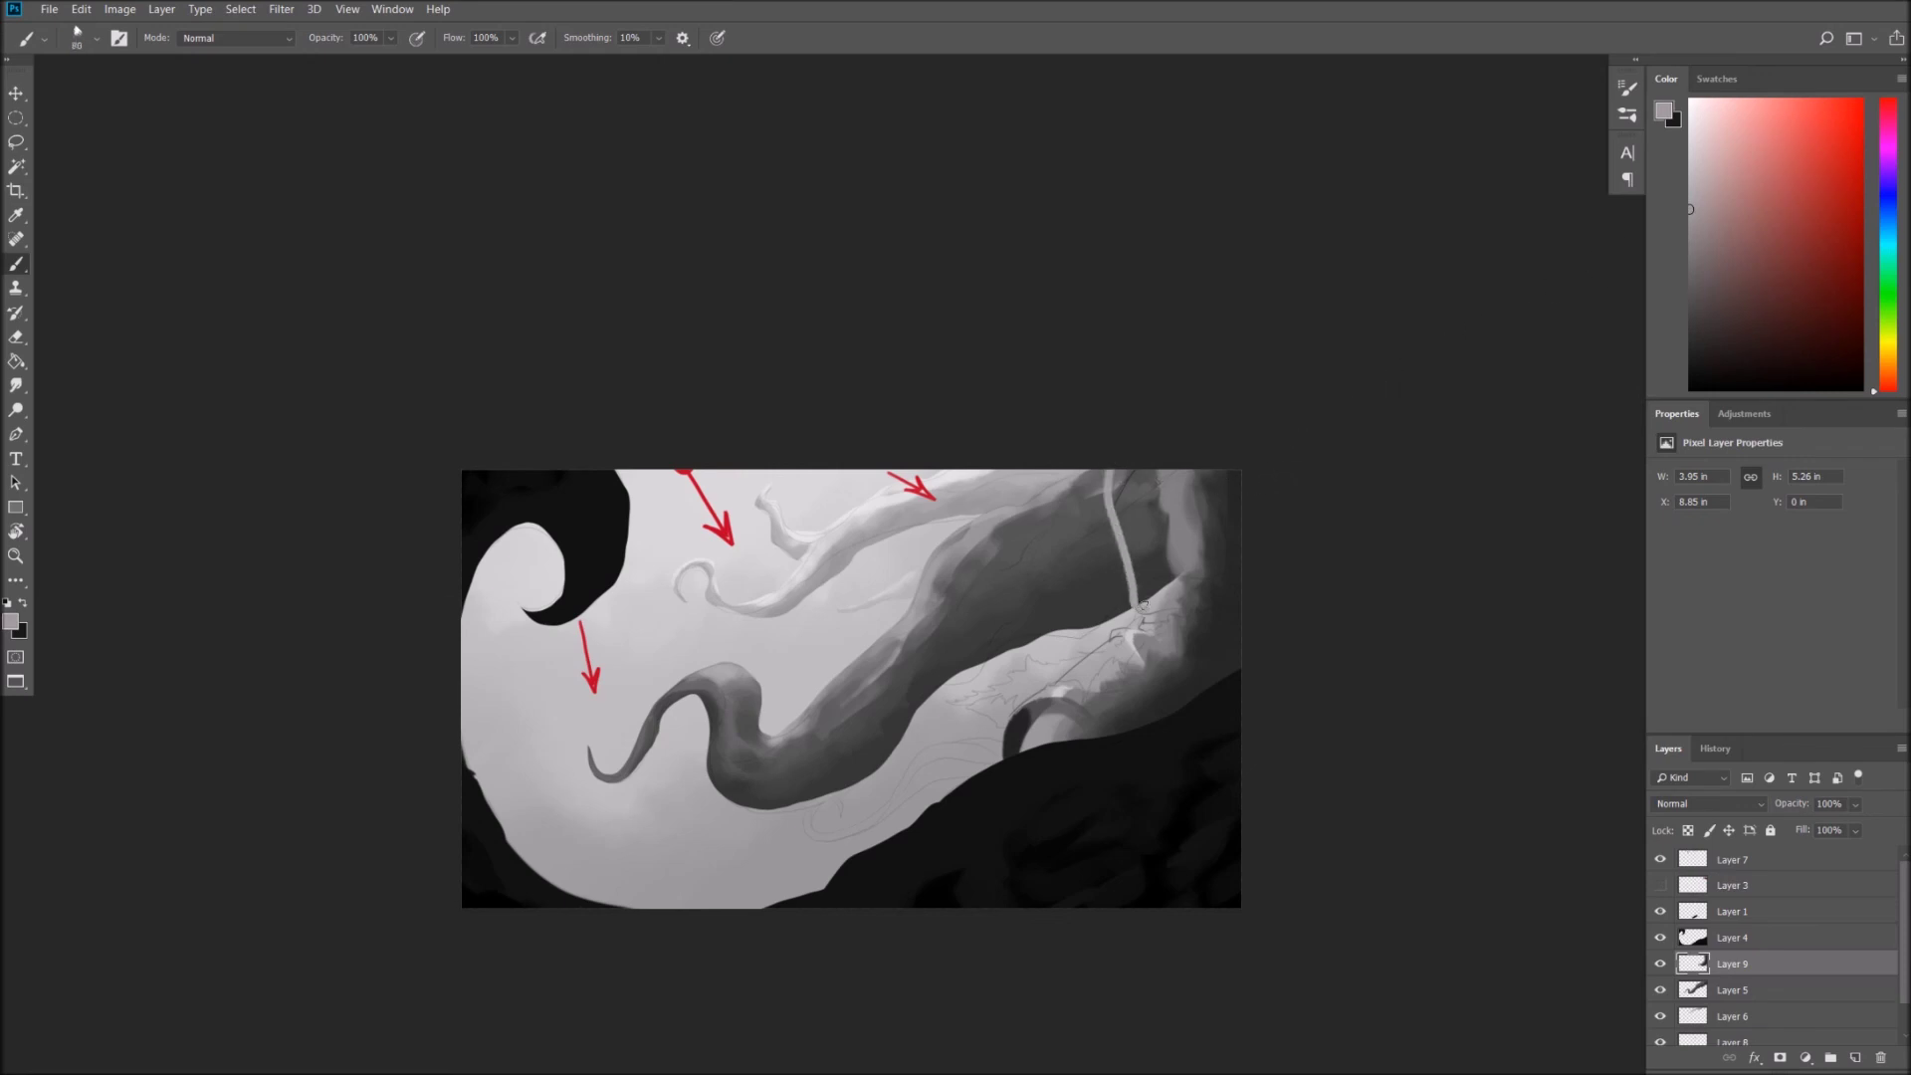
pyautogui.press(']')
pyautogui.press(']')
pyautogui.press(']')
pyautogui.moveTo(1129, 472)
pyautogui.mouseDown()
pyautogui.moveTo(1146, 590)
pyautogui.moveTo(1160, 463)
pyautogui.mouseUp()
pyautogui.press(']')
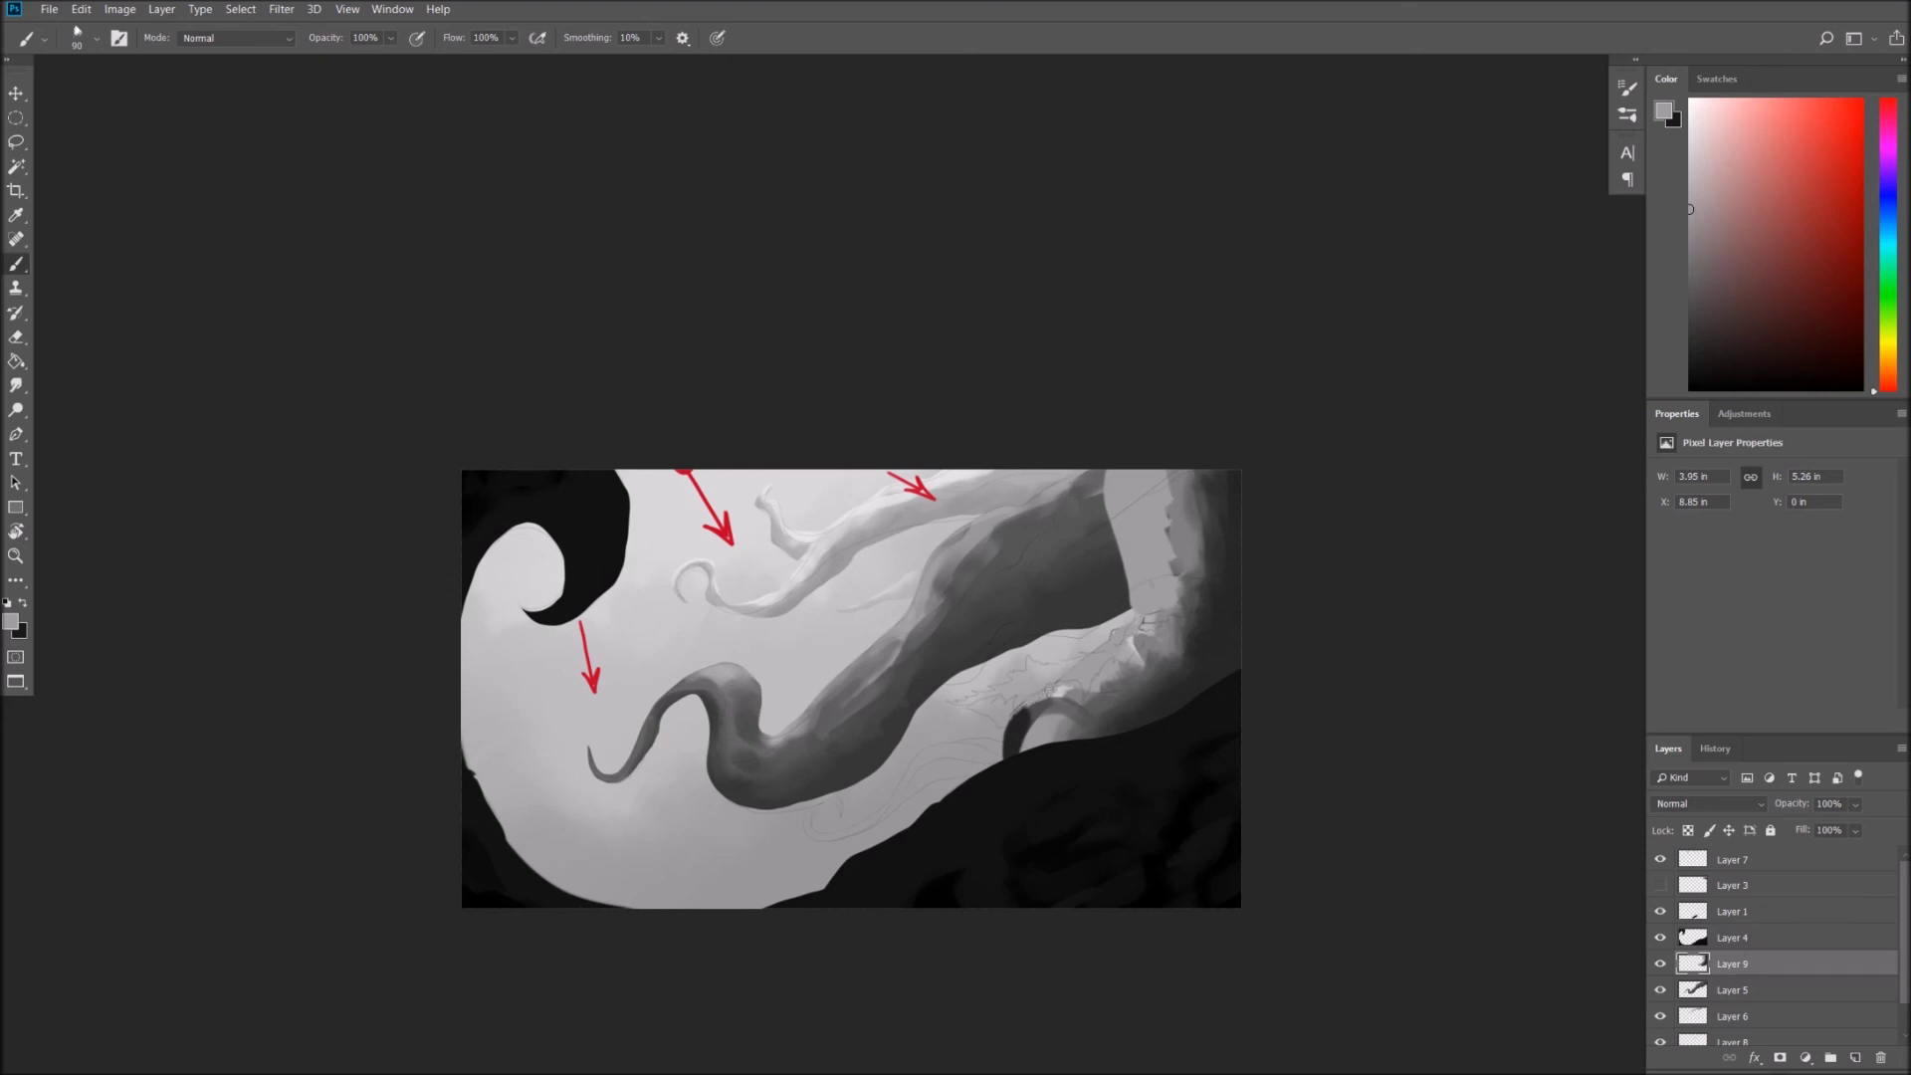
# Widen and brighten the light band with lighter vertical strokes, smoothing its stepped edge.
pyautogui.moveTo(1688, 209); pyautogui.dragTo(1689, 177)
pyautogui.moveTo(1132, 612)
pyautogui.mouseDown()
pyautogui.moveTo(1124, 456)
pyautogui.moveTo(1149, 607)
pyautogui.moveTo(1142, 472)
pyautogui.mouseUp()
pyautogui.press(']')
pyautogui.press(']')
pyautogui.press(']')
pyautogui.press('[')
pyautogui.press('[')
pyautogui.press('[')
pyautogui.press('[')
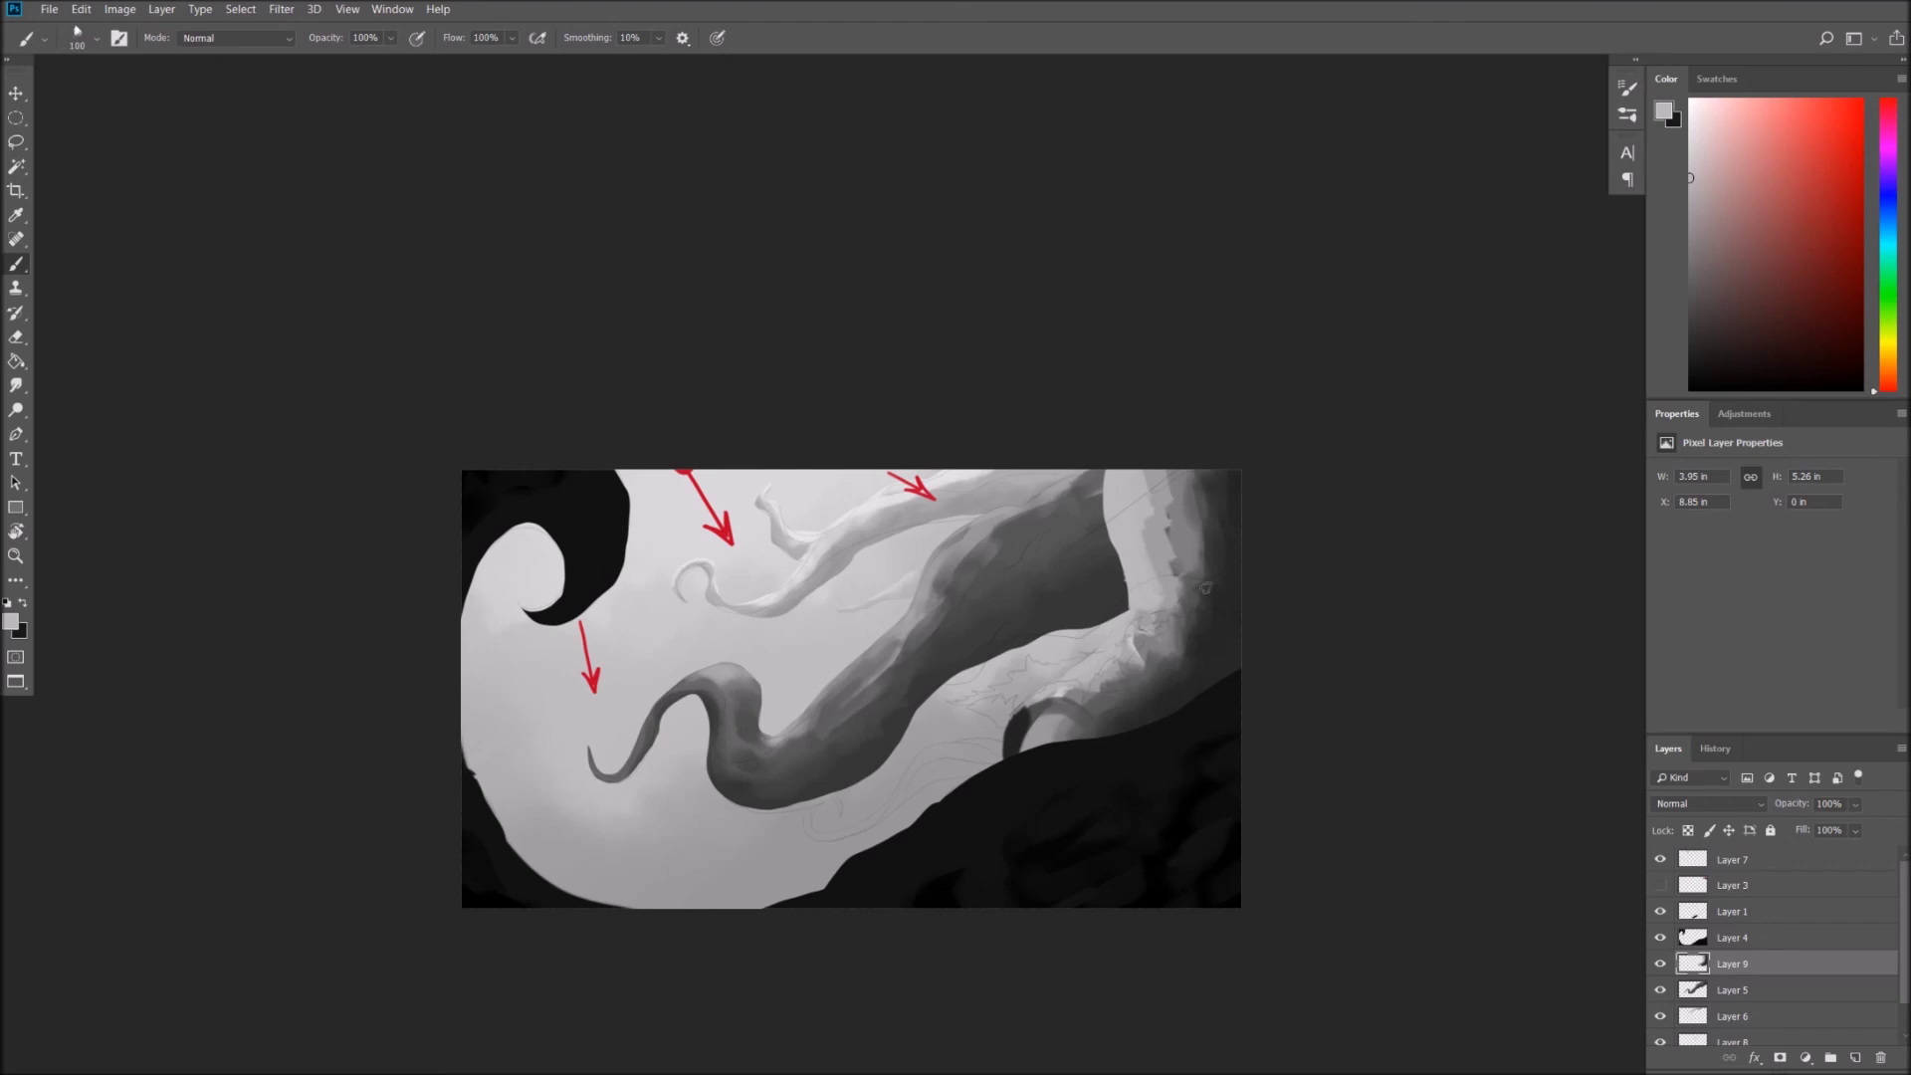
pyautogui.click(1685, 151)
pyautogui.press(']')
pyautogui.moveTo(1109, 463); pyautogui.dragTo(1145, 597)
pyautogui.moveTo(1120, 460); pyautogui.dragTo(1130, 557)
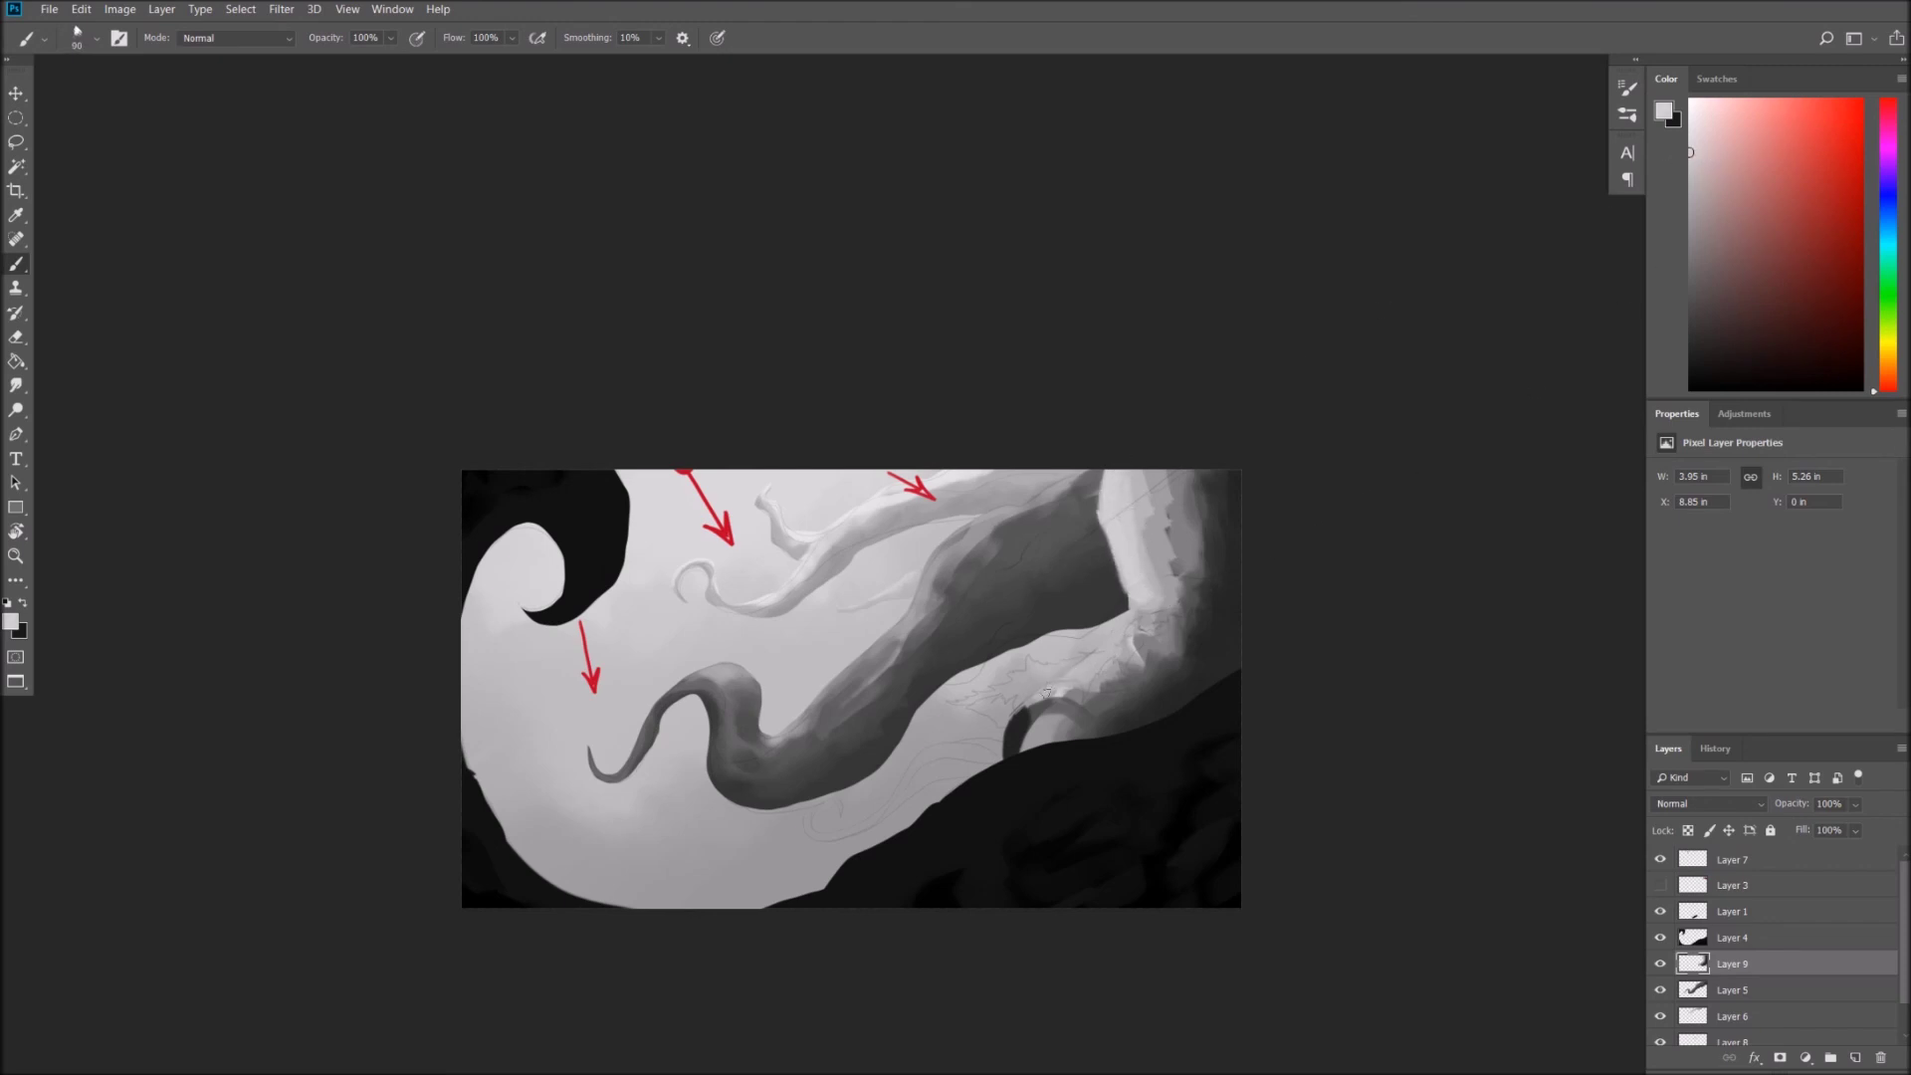
pyautogui.press('[')
pyautogui.moveTo(1011, 712); pyautogui.dragTo(1046, 688)
pyautogui.keyDown('alt'); pyautogui.click(1170, 542); pyautogui.keyUp('alt')
pyautogui.moveTo(1172, 575); pyautogui.dragTo(1169, 498)
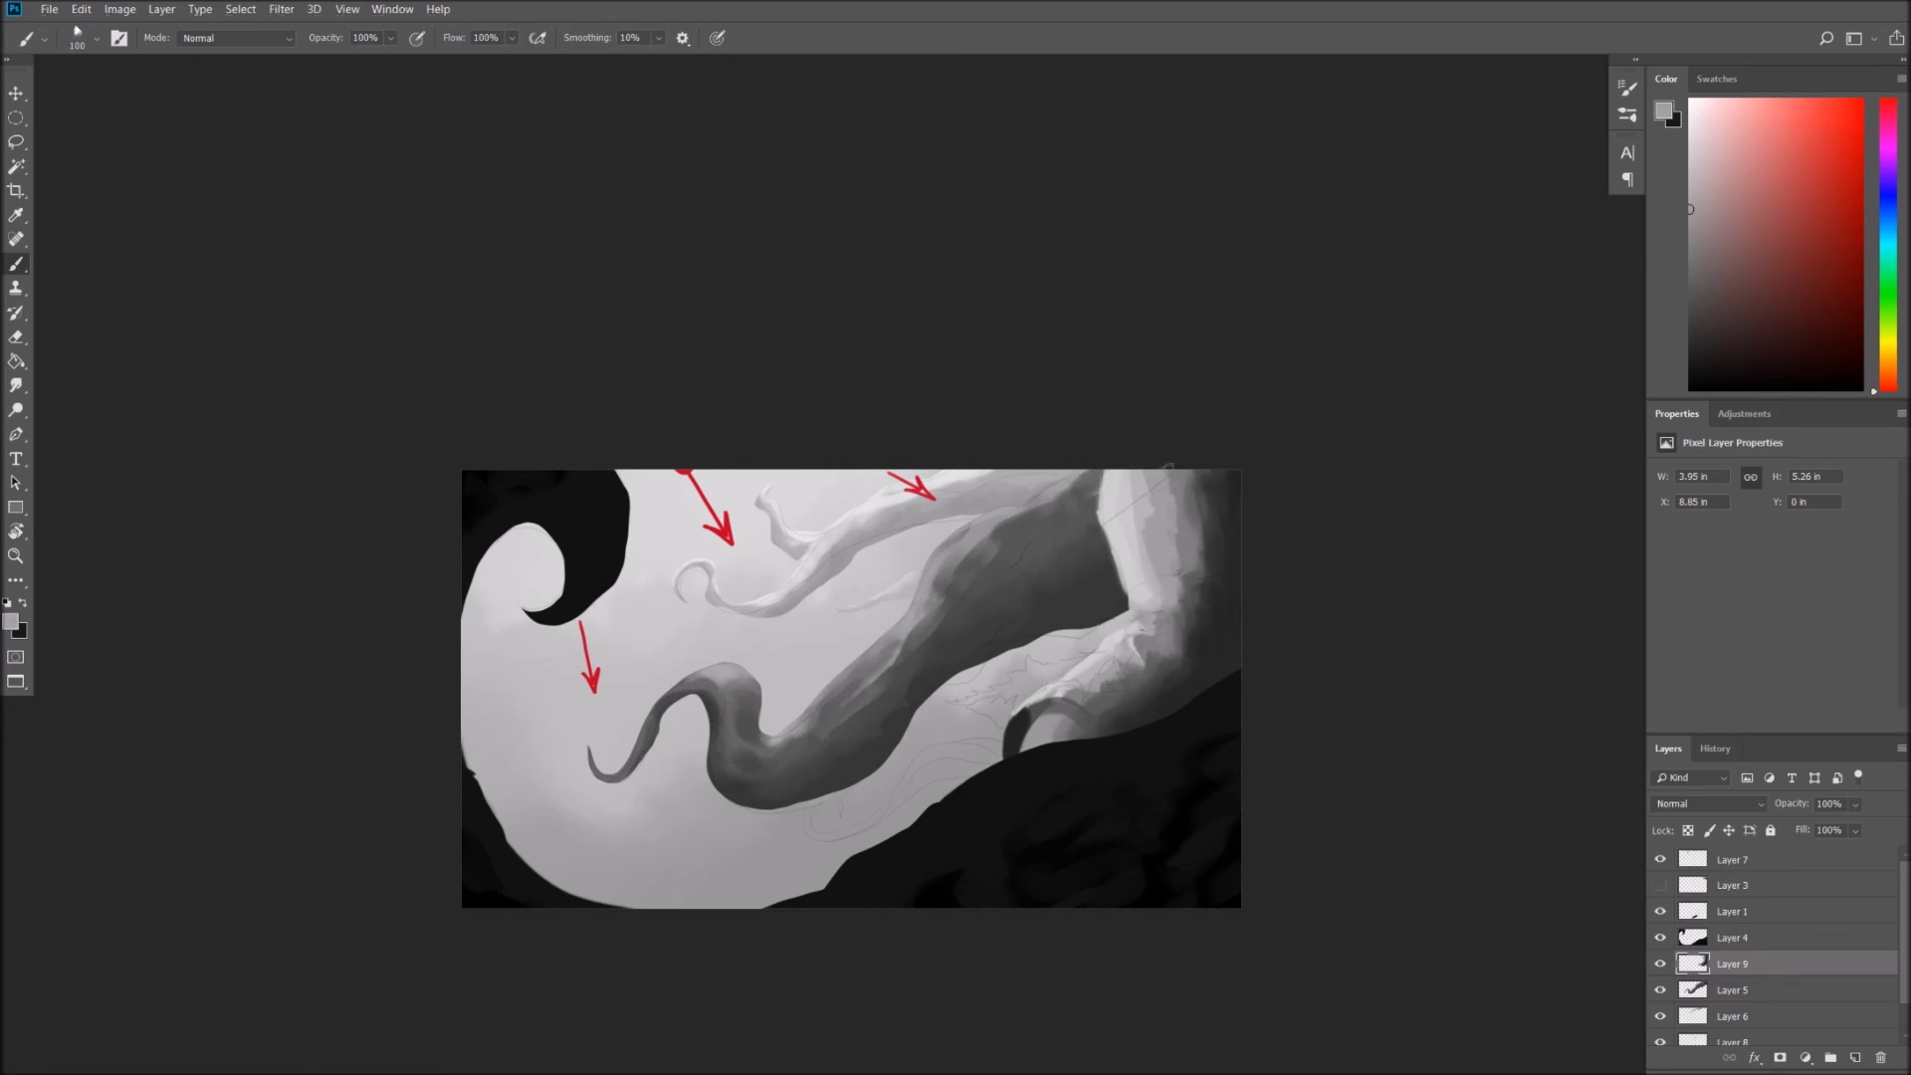
# Dab a large dark grey round blob beneath the curling tail.
pyautogui.keyDown('alt'); pyautogui.click(1182, 563); pyautogui.keyUp('alt')
pyautogui.moveTo(1691, 311); pyautogui.dragTo(1661, 314)
pyautogui.press(']')
pyautogui.press(']')
pyautogui.press(']')
pyautogui.press(']')
pyautogui.press(']')
pyautogui.press(']')
pyautogui.moveTo(642, 841); pyautogui.dragTo(647, 832)
pyautogui.press('[')
pyautogui.press('[')
pyautogui.press('[')
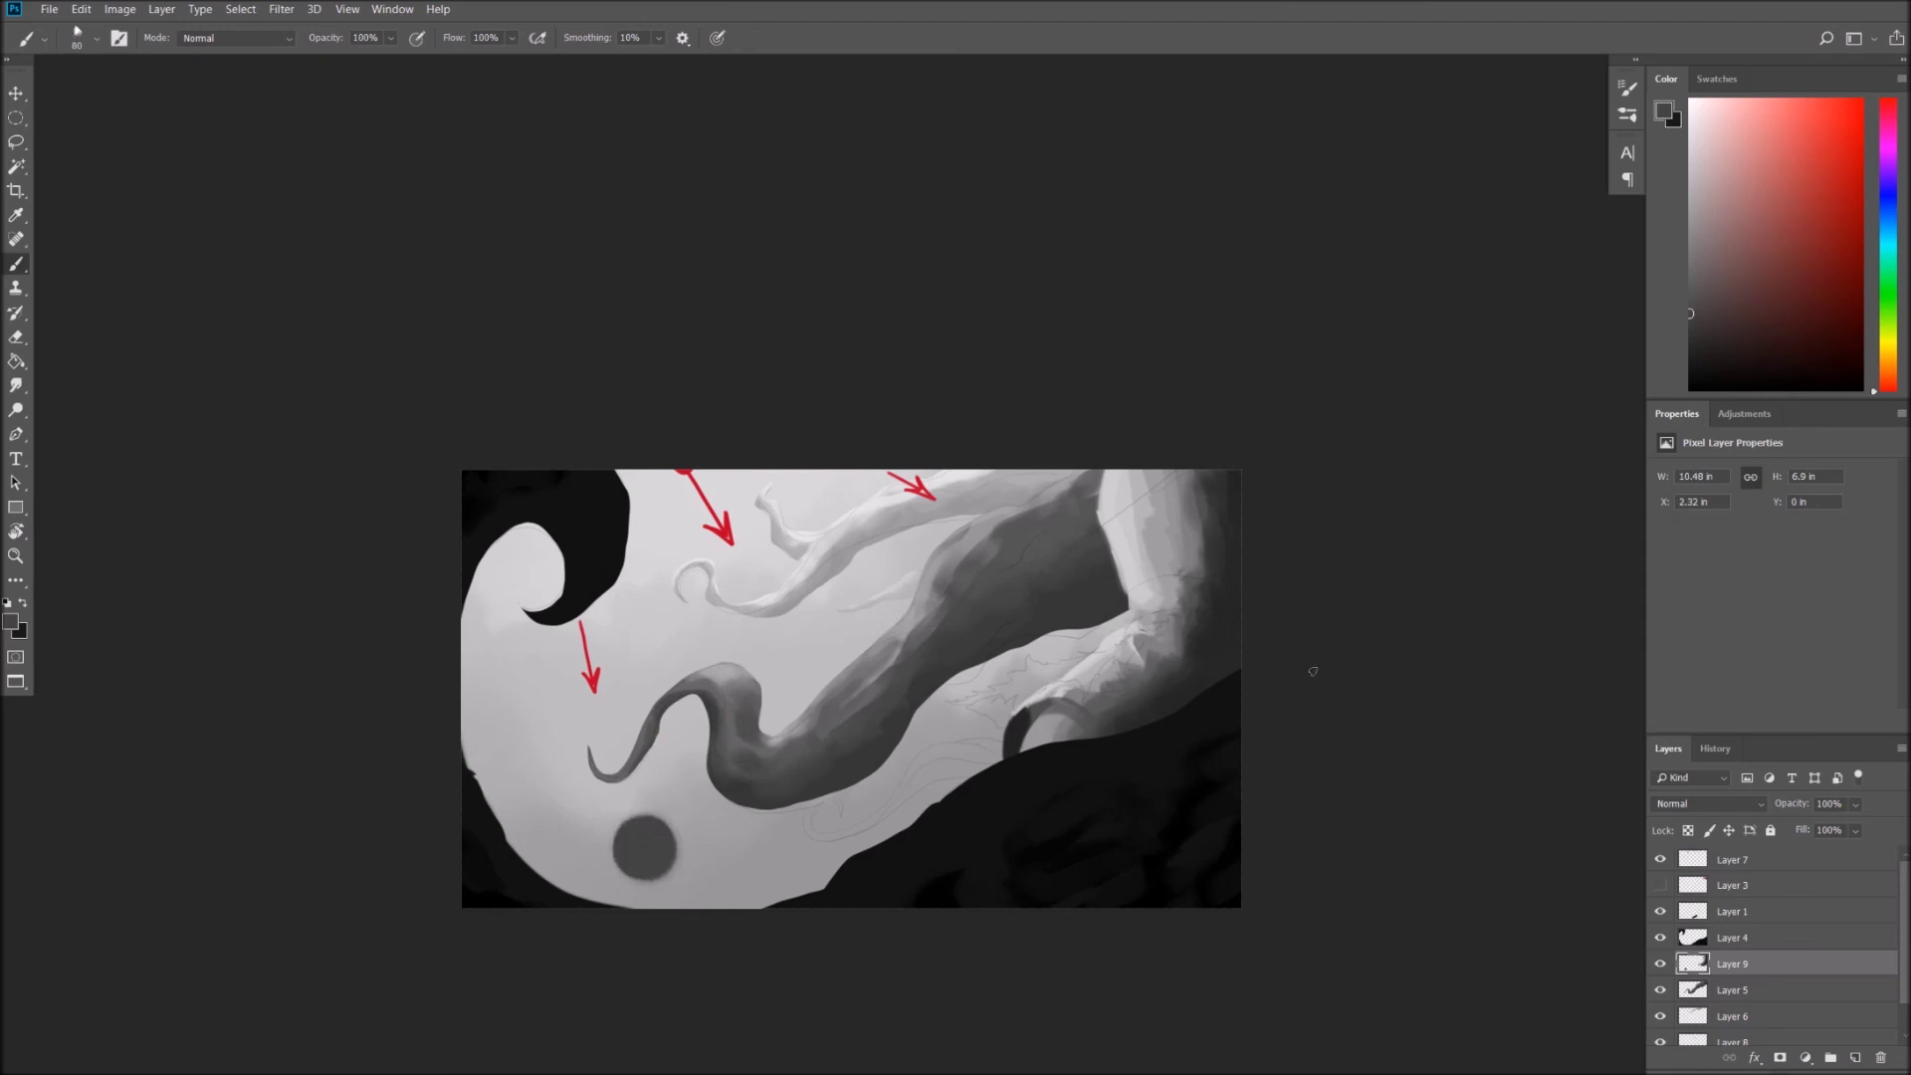
# Shade the lower half of the dark blob in darker grey, undoing an overly dark stroke.
pyautogui.click(1684, 350)
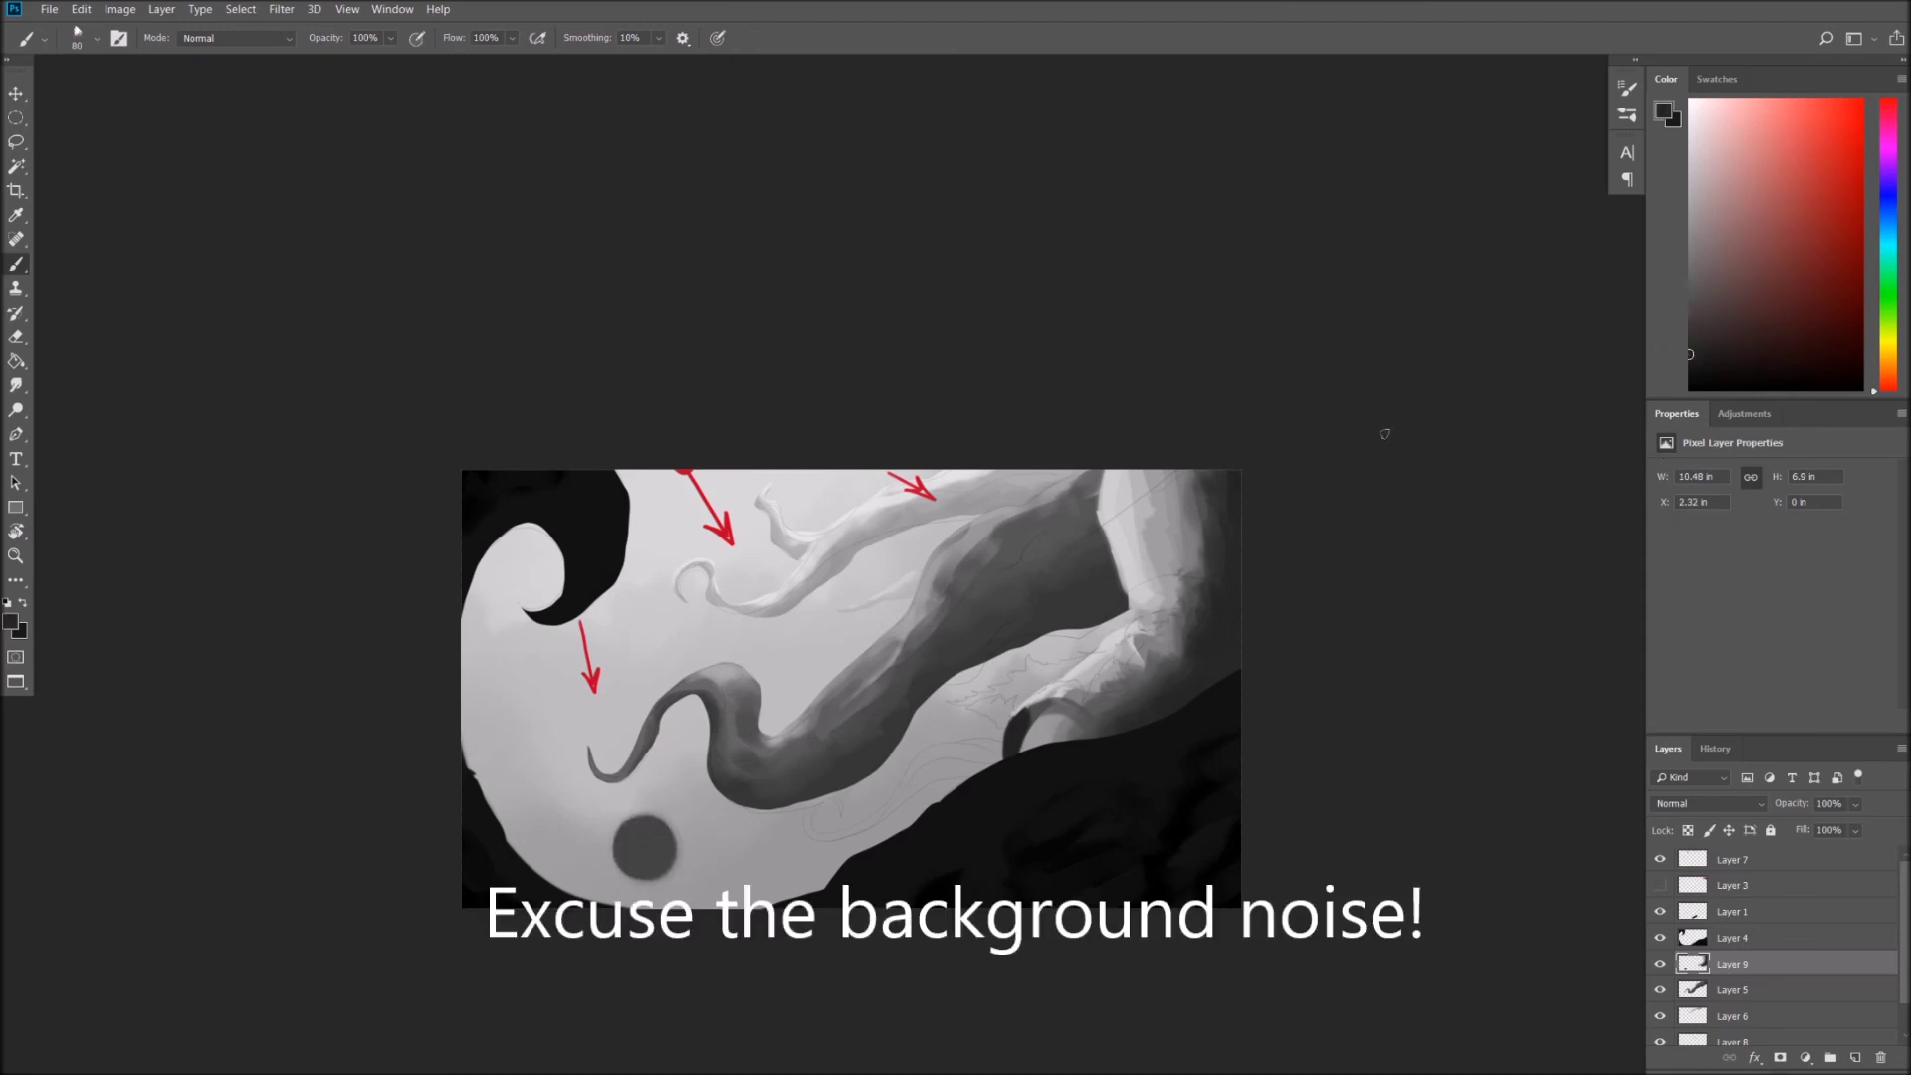
pyautogui.moveTo(627, 853); pyautogui.dragTo(669, 856)
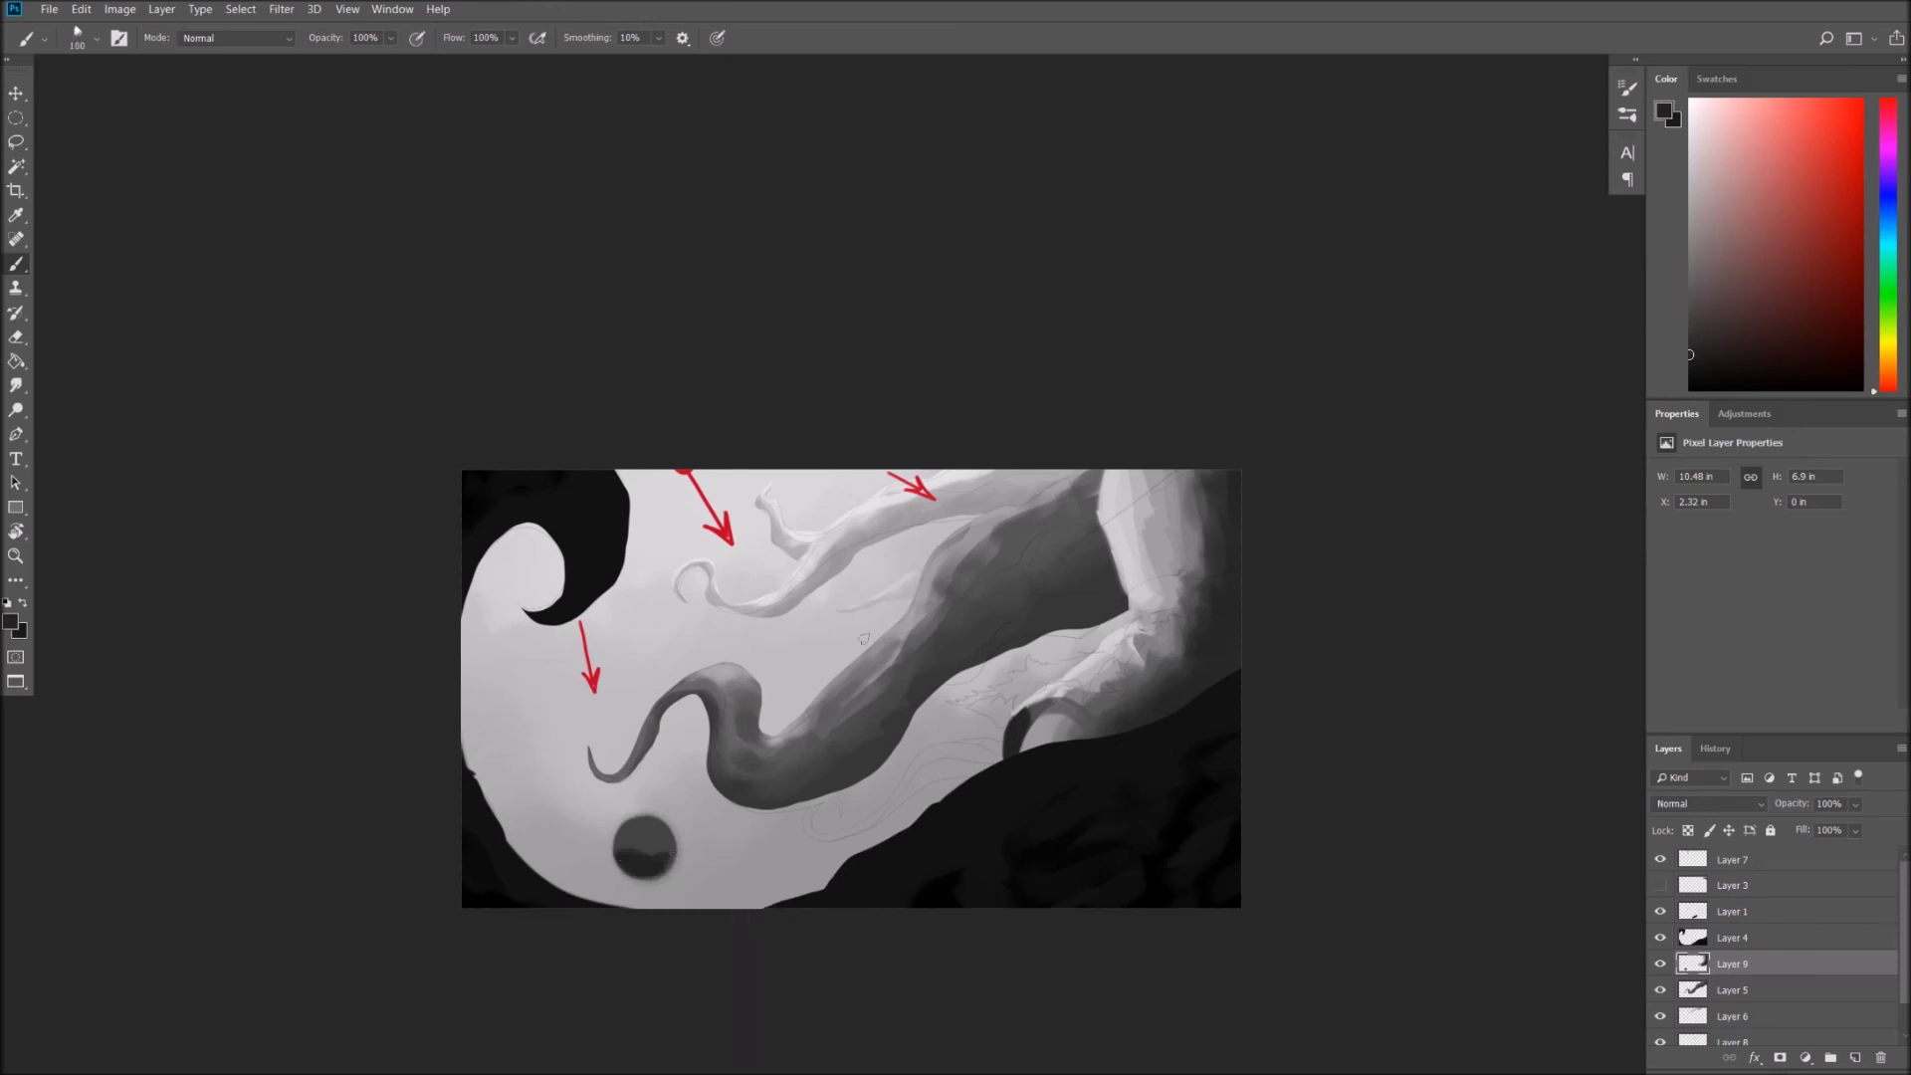
pyautogui.click(1690, 375)
pyautogui.press(']')
pyautogui.moveTo(619, 858); pyautogui.dragTo(667, 874)
pyautogui.hotkey('ctrl', 'z')
# Paint a second mid-grey blob beside the first and shade its lower part darker.
pyautogui.click(1690, 262)
pyautogui.moveTo(712, 840); pyautogui.dragTo(720, 842)
pyautogui.click(721, 841)
pyautogui.click(1690, 313)
pyautogui.moveTo(705, 858); pyautogui.dragTo(738, 856)
# Paint a dark arrow mark above the blobs, then undo it.
pyautogui.click(1690, 350)
pyautogui.moveTo(694, 763)
pyautogui.mouseDown()
pyautogui.moveTo(649, 788)
pyautogui.moveTo(684, 799)
pyautogui.mouseUp()
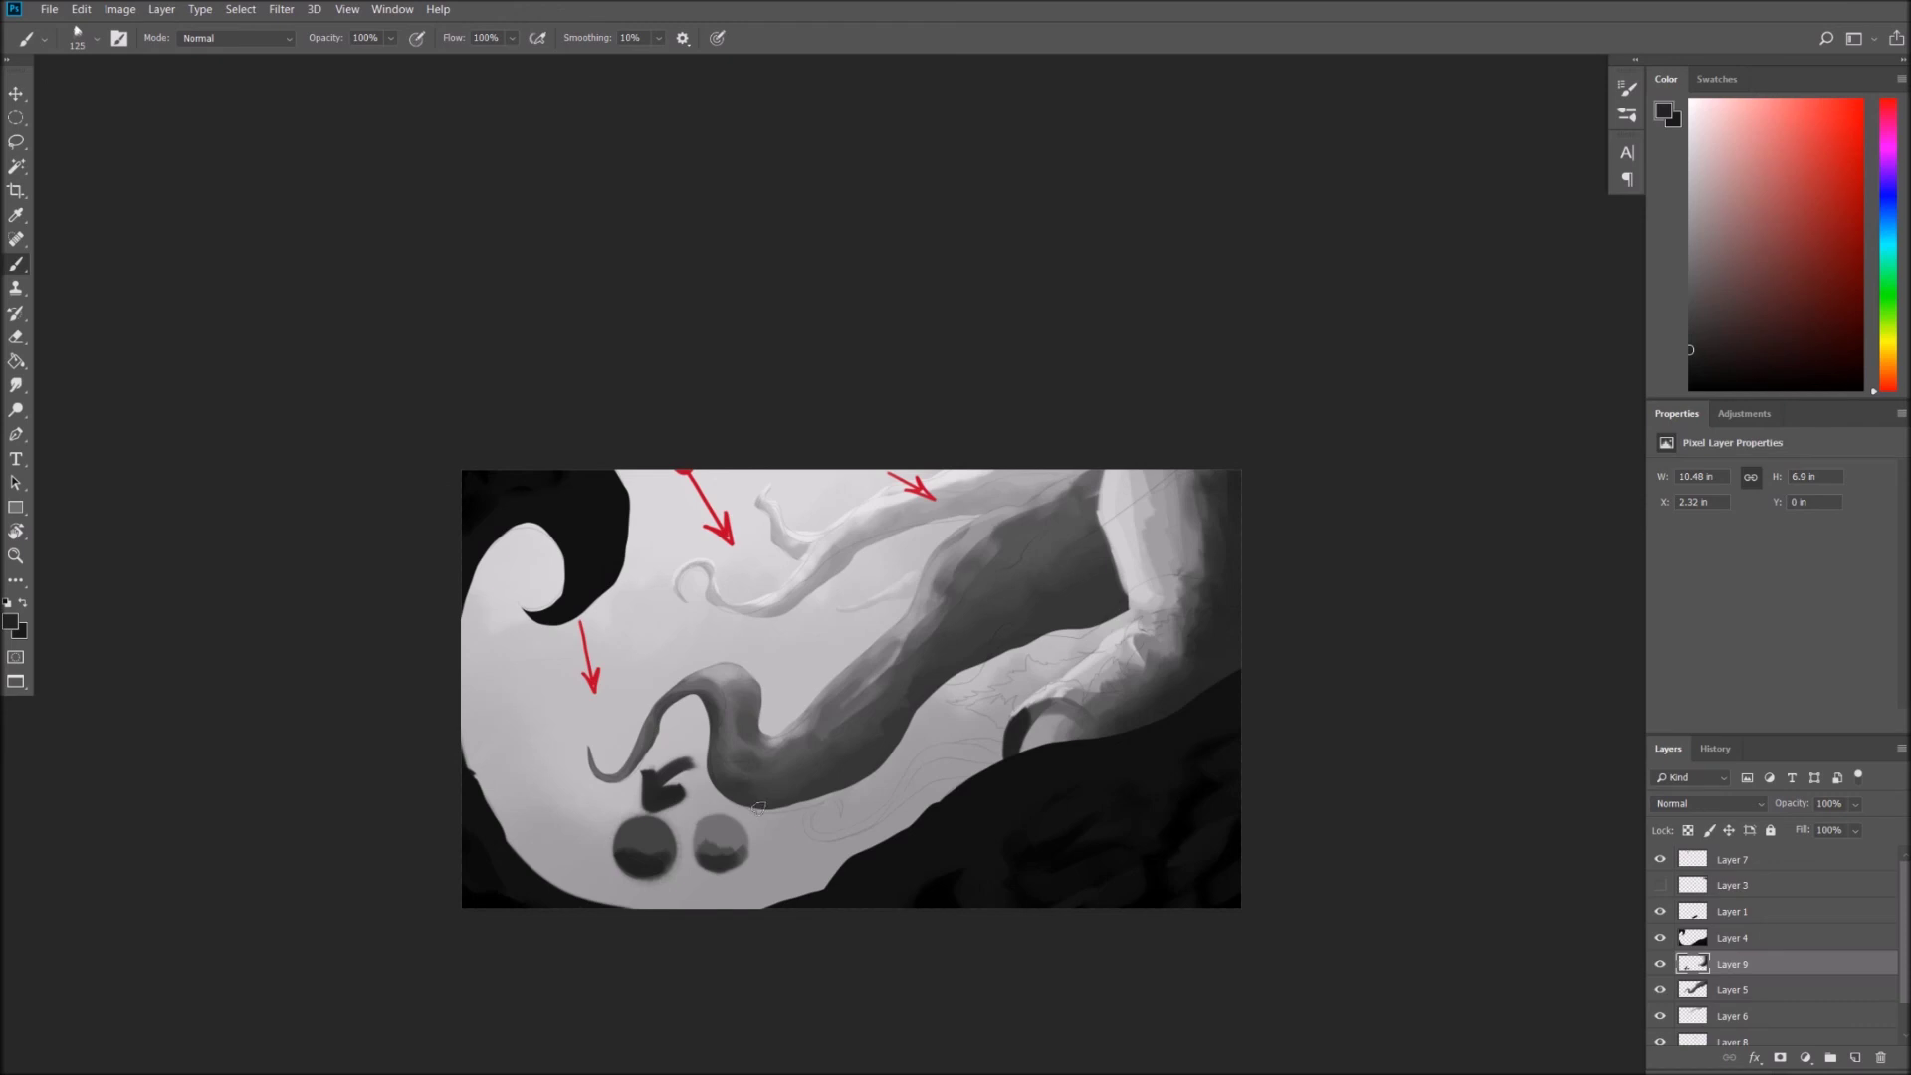
pyautogui.hotkey('ctrl', 'z')
# Light the top of the left sphere with a lighter grey and smaller brush.
pyautogui.keyDown('alt'); pyautogui.click(716, 828); pyautogui.keyUp('alt')
pyautogui.moveTo(1711, 275); pyautogui.dragTo(1662, 263)
pyautogui.press('[')
pyautogui.moveTo(627, 826)
pyautogui.mouseDown()
pyautogui.moveTo(670, 829)
pyautogui.moveTo(648, 816)
pyautogui.mouseUp()
# Highlight the top of the right sphere, then toggle the sphere layer to compare.
pyautogui.click(1689, 215)
pyautogui.press('[')
pyautogui.click(1689, 182)
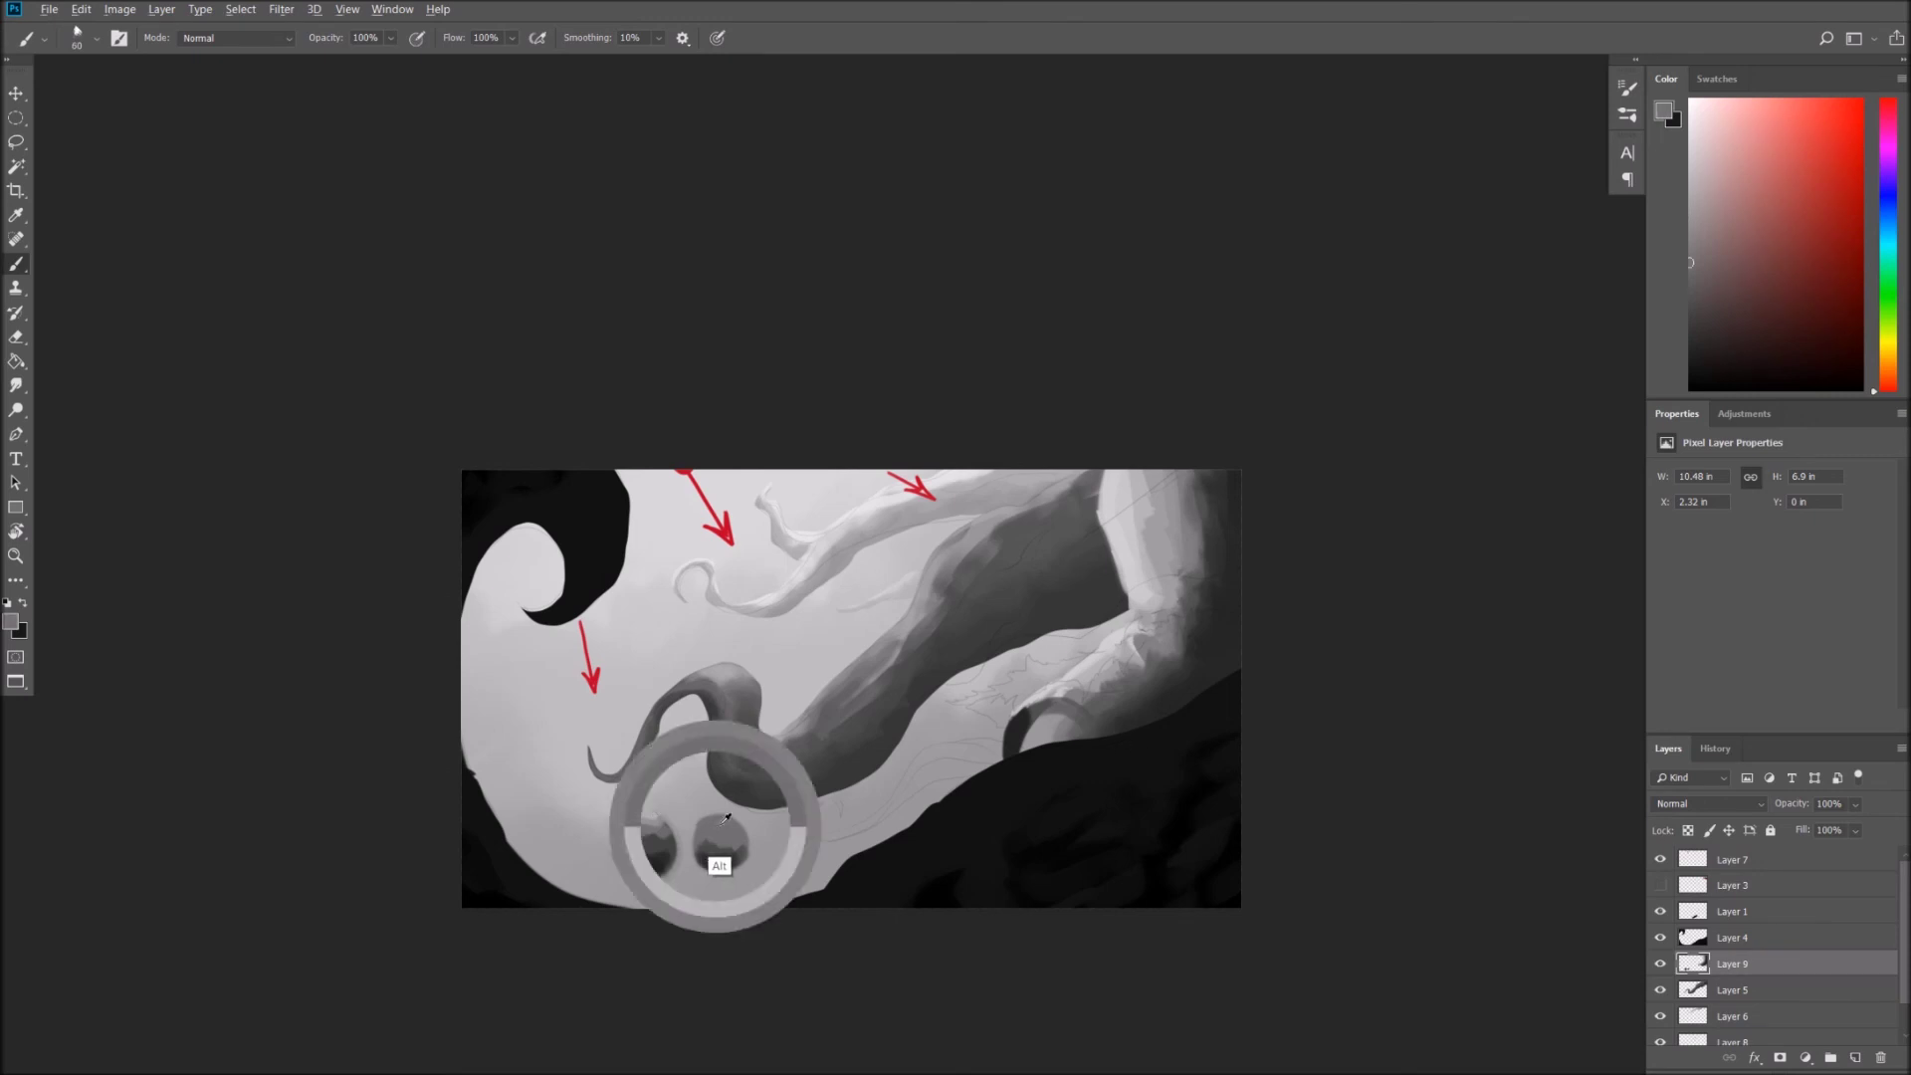
pyautogui.keyDown('alt'); pyautogui.click(824, 759); pyautogui.keyUp('alt')
pyautogui.moveTo(709, 824); pyautogui.dragTo(721, 817)
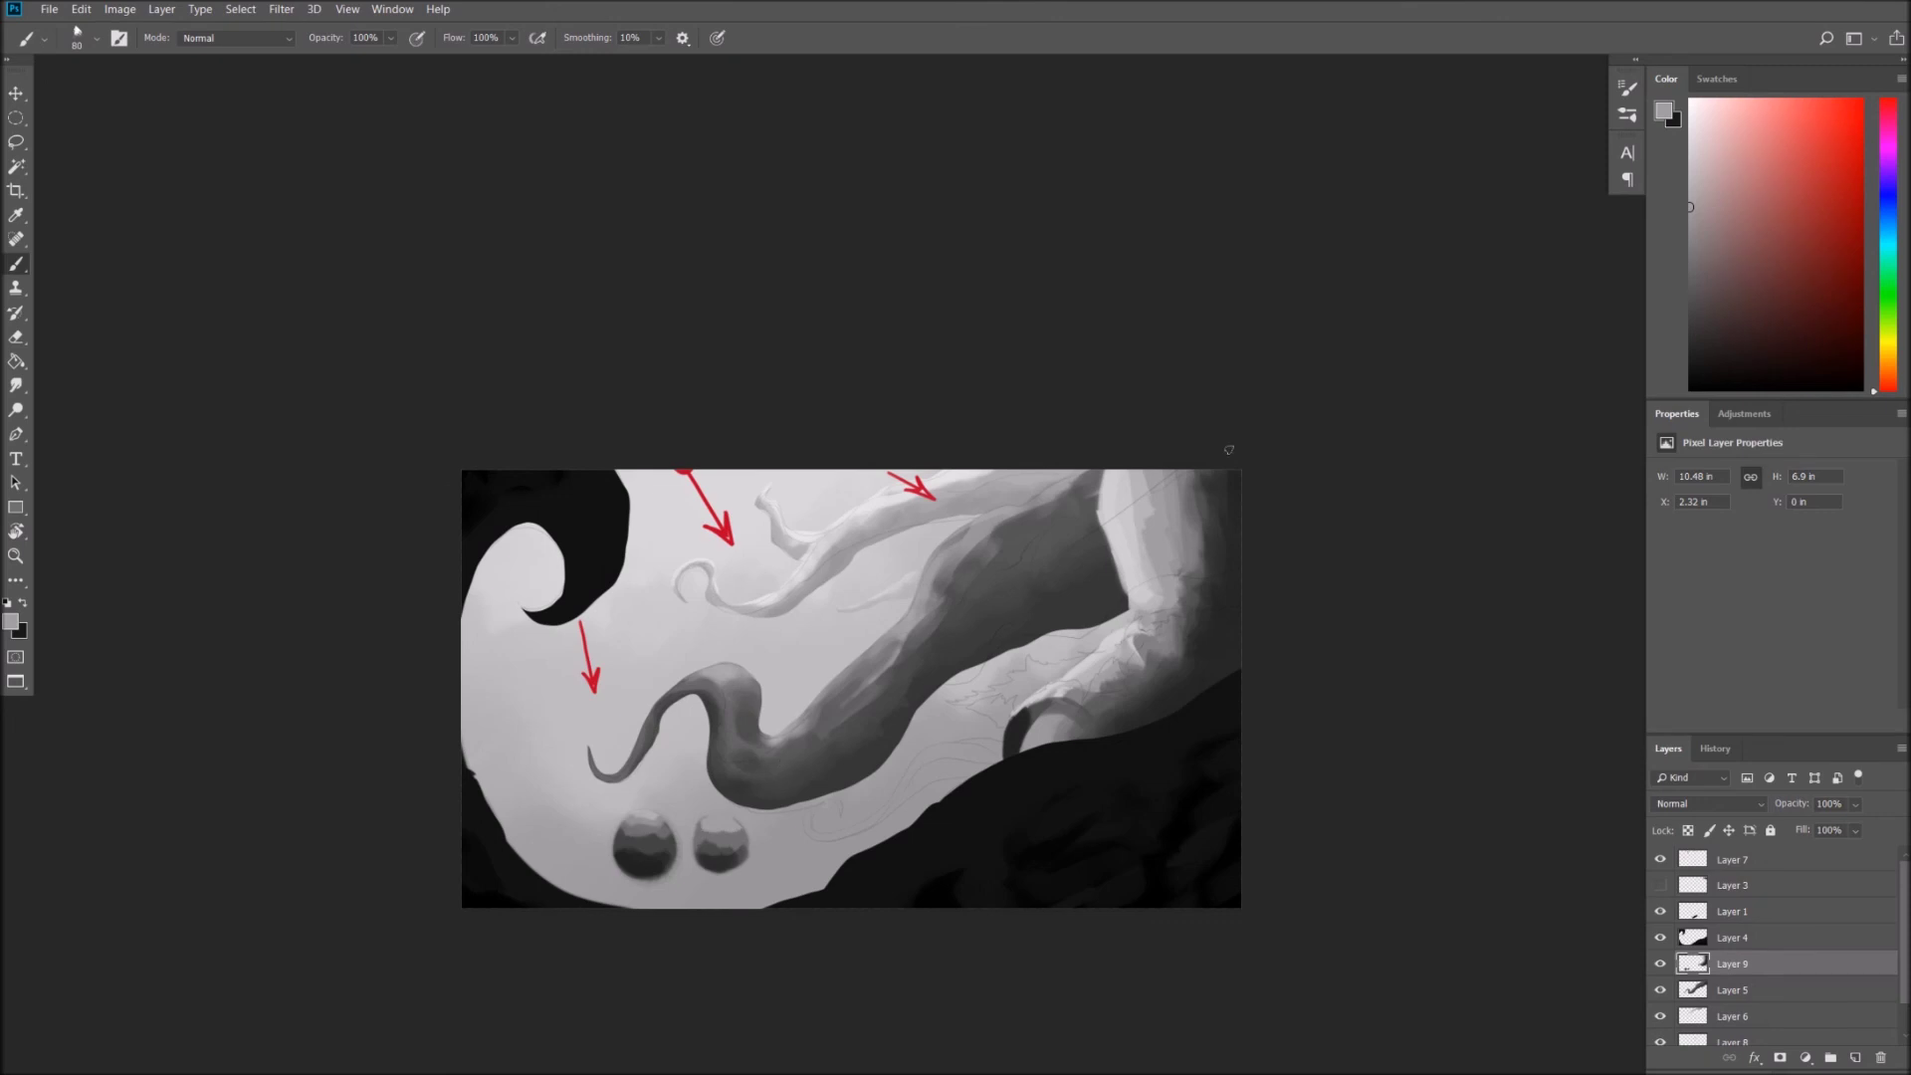
pyautogui.click(1690, 177)
pyautogui.moveTo(713, 815); pyautogui.dragTo(718, 814)
pyautogui.click(1660, 965)
pyautogui.hscroll(3, 1198, 840)
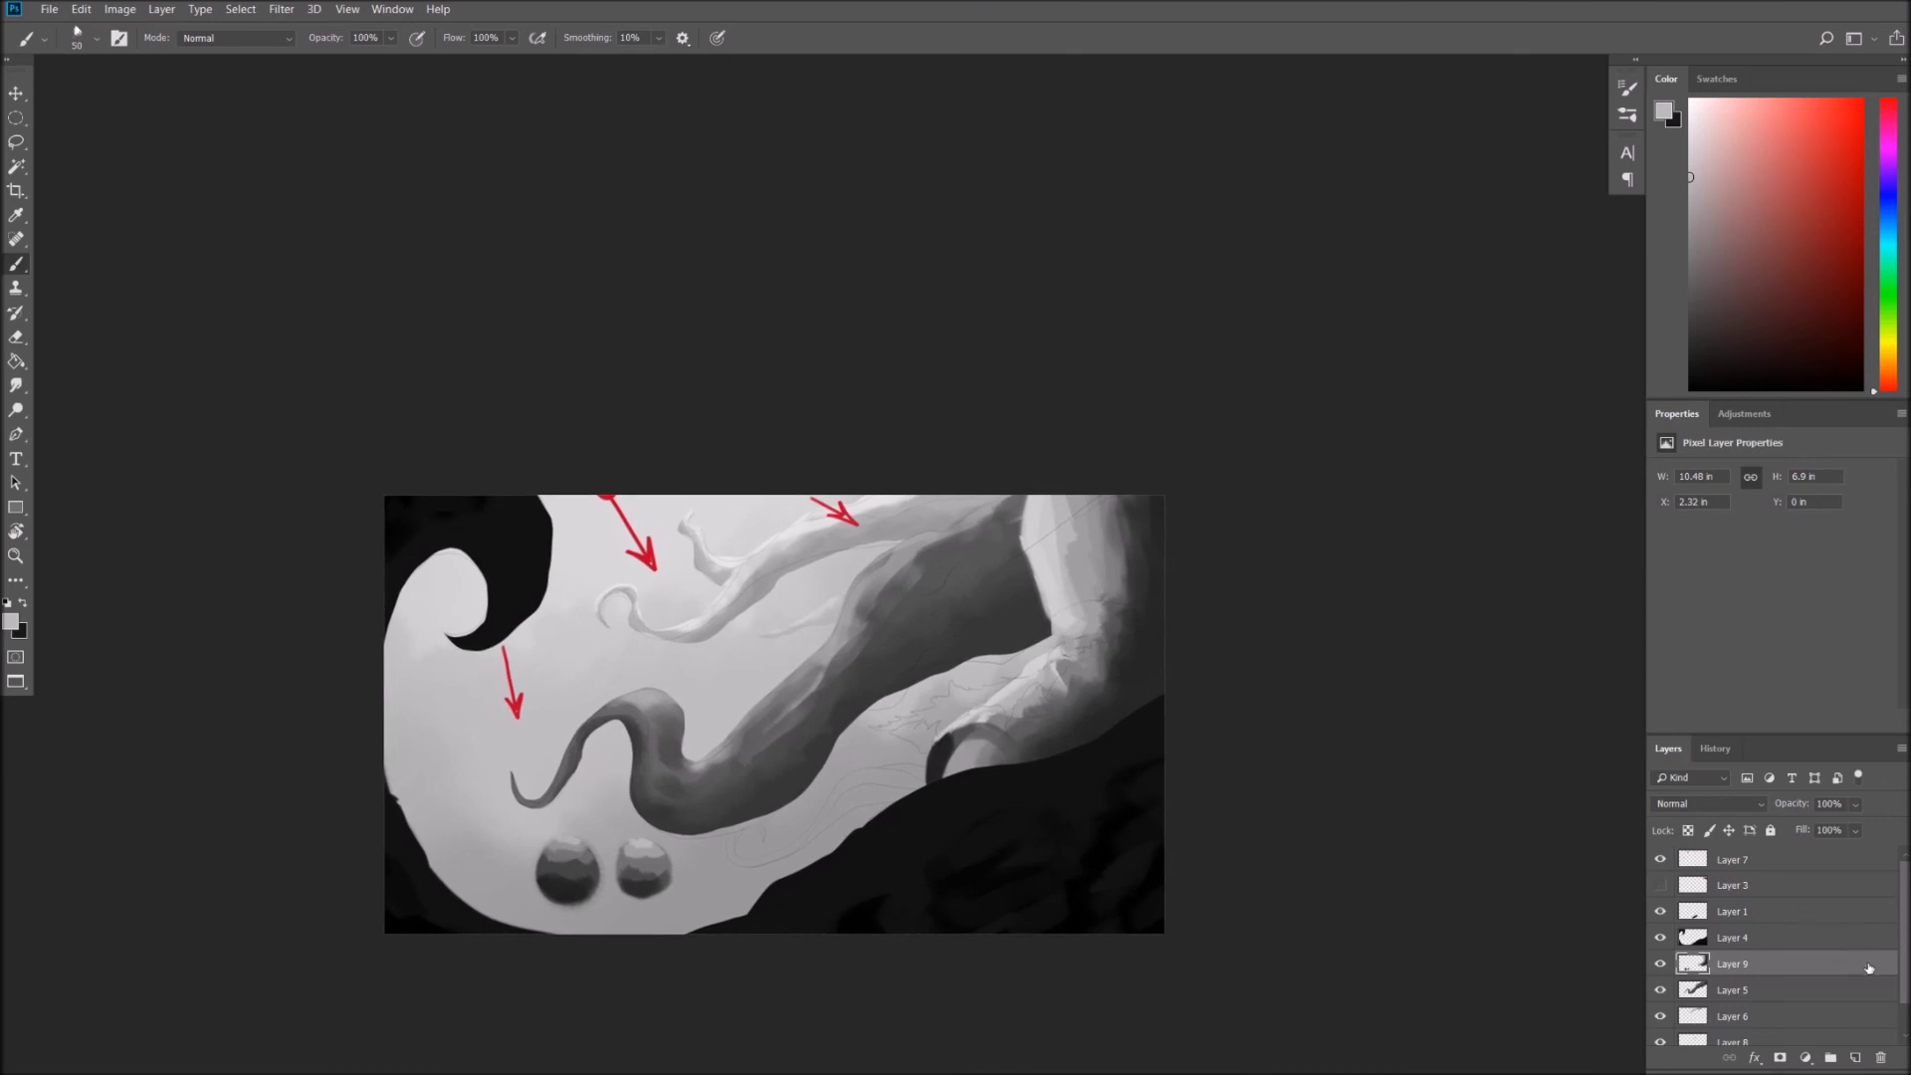
# Hide Layer 9's sphere study, show Layer 3's BASICS strip, and test-paint a branch stroke, undoing it.
pyautogui.click(1880, 1057)
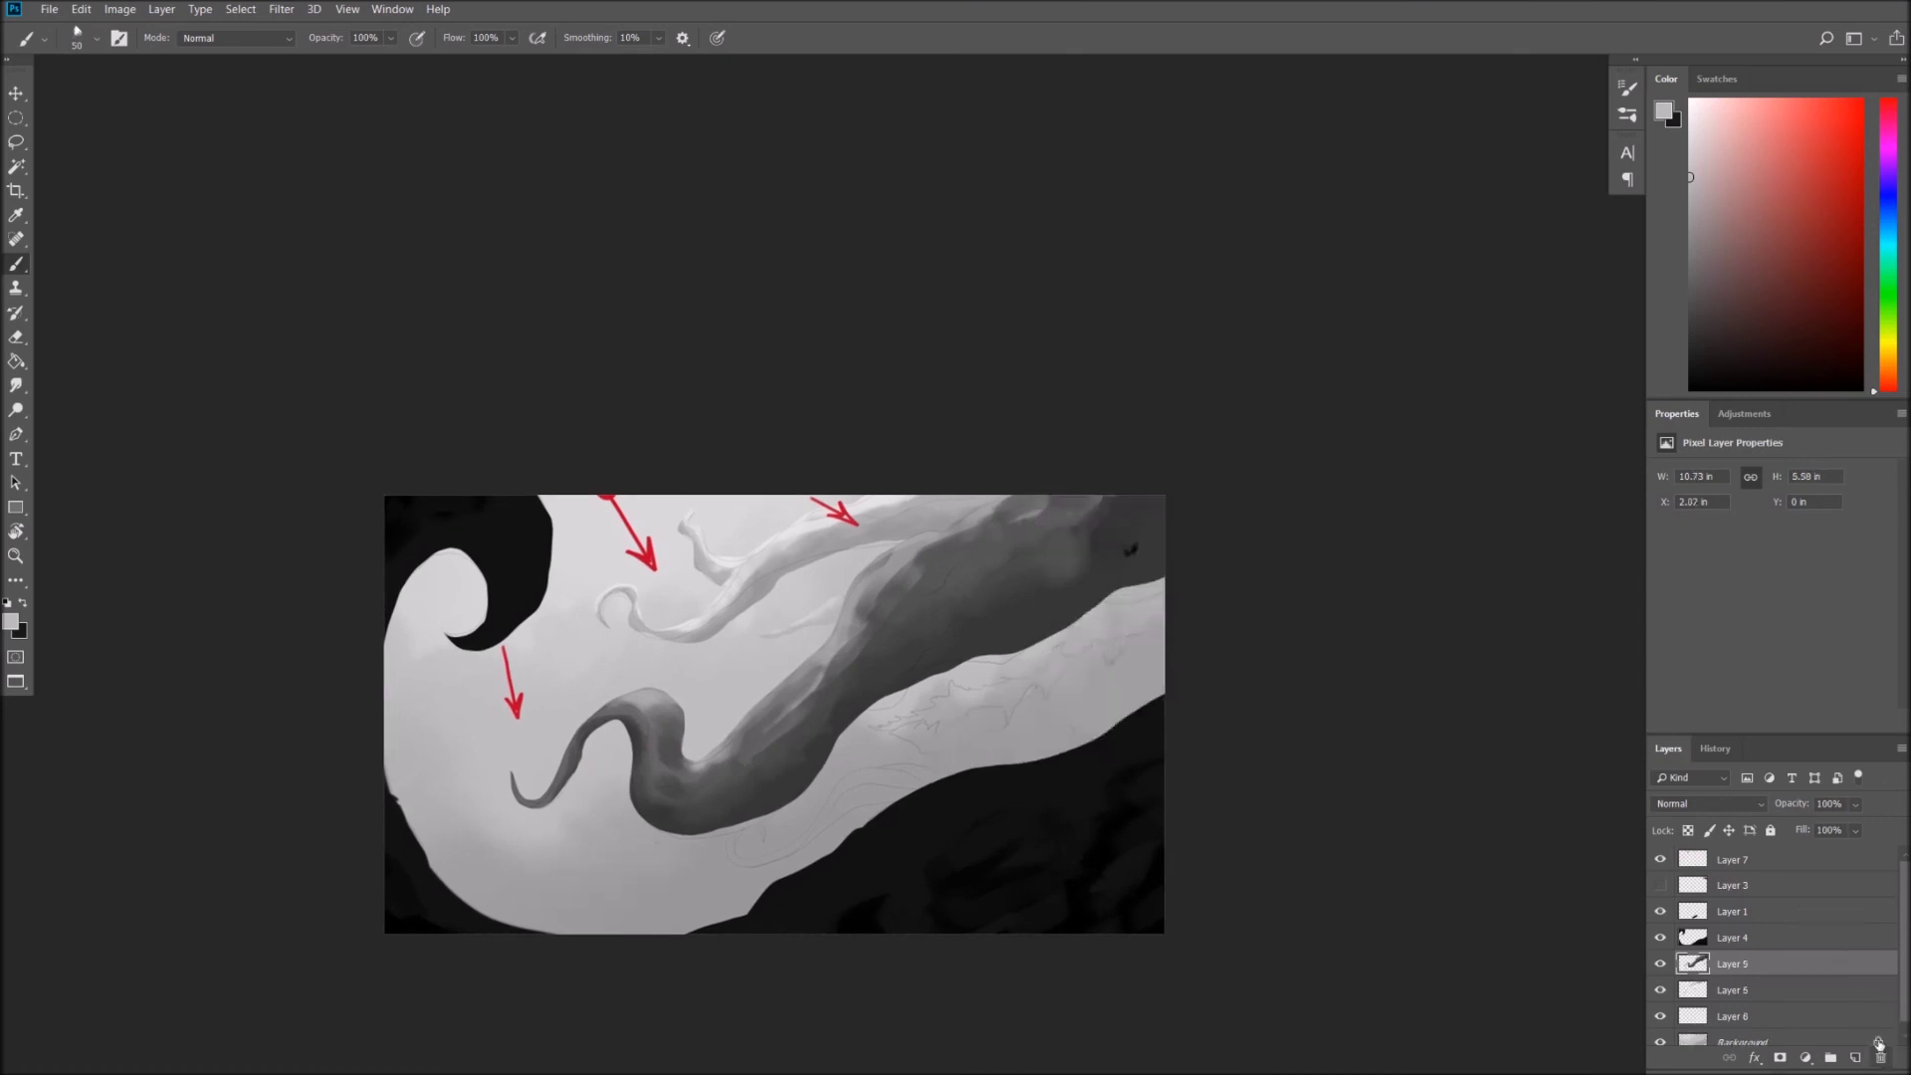
pyautogui.click(1660, 885)
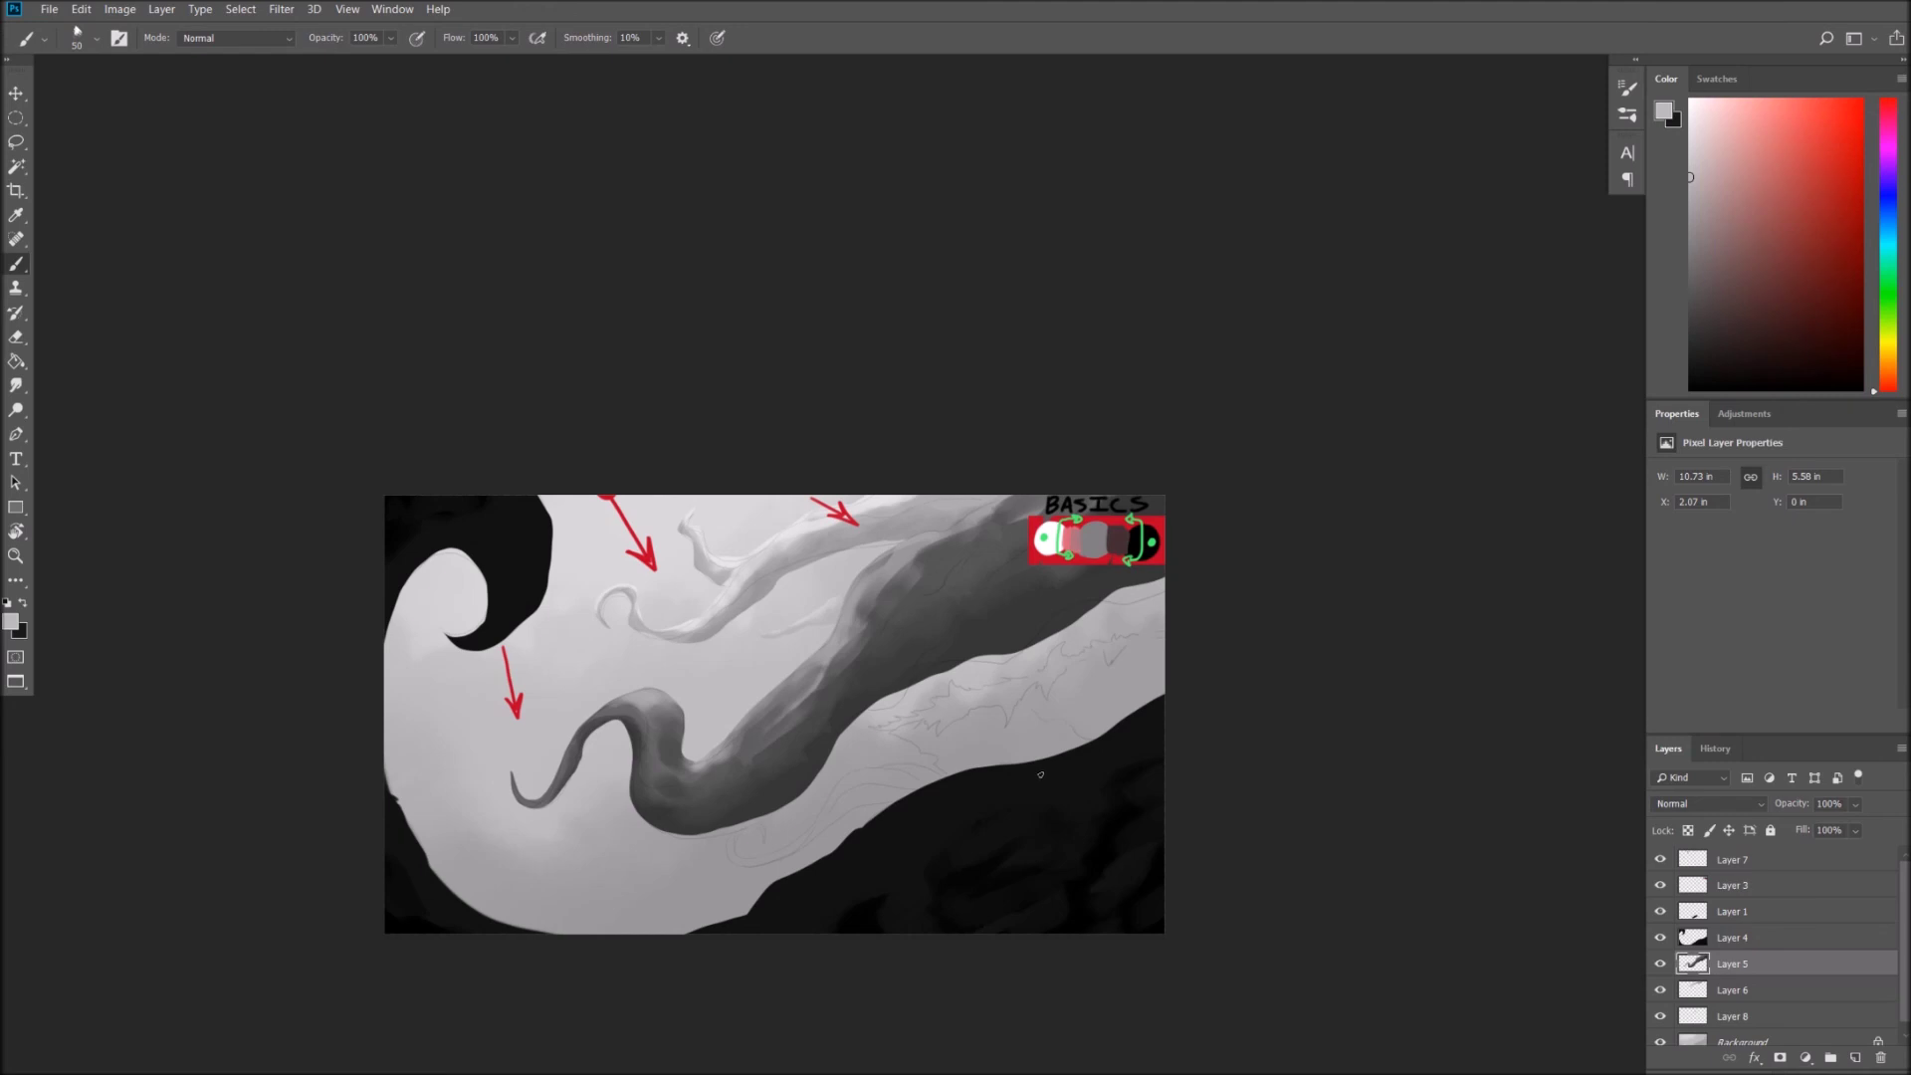
pyautogui.moveTo(1148, 570); pyautogui.dragTo(1135, 643)
pyautogui.hotkey('ctrl', 'z')
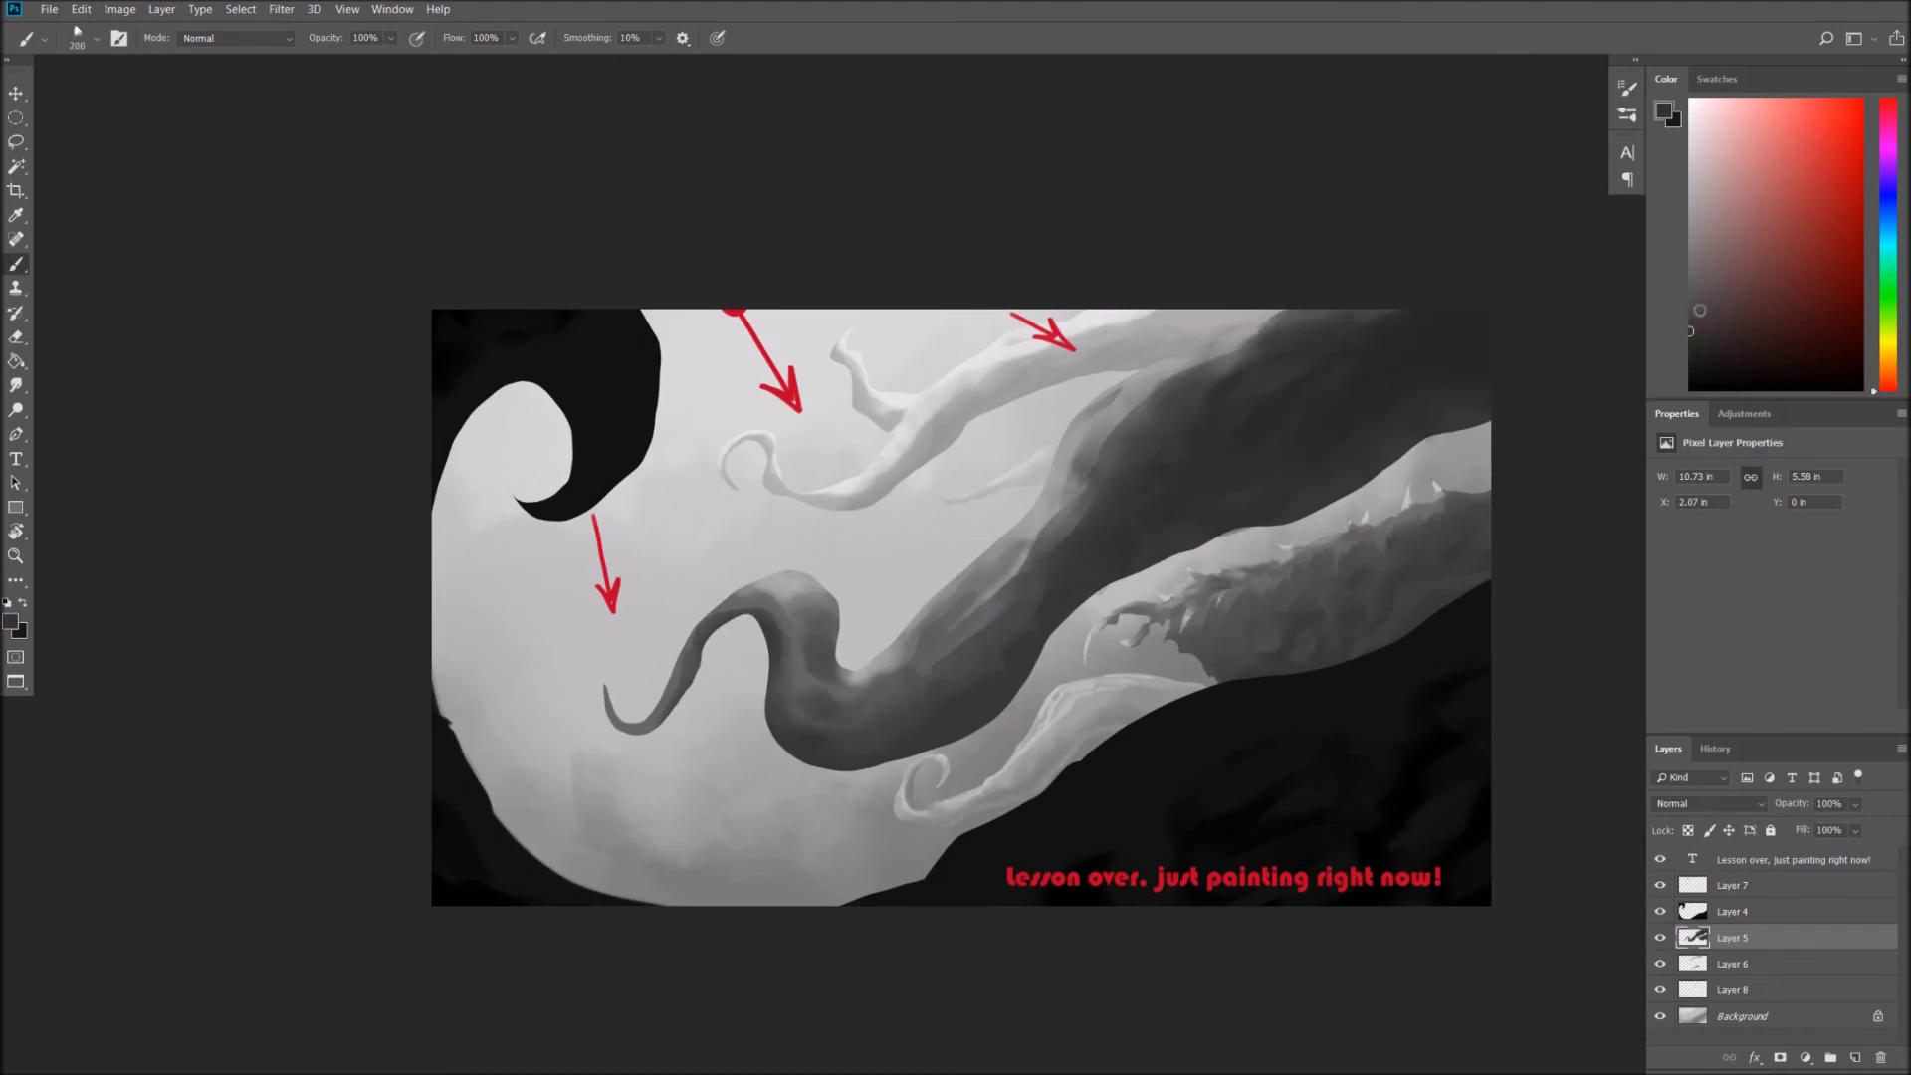
# Add darker texture and spiky thorns to the large, right, and lower-right tentacles.
pyautogui.moveTo(1144, 547); pyautogui.dragTo(1334, 418)
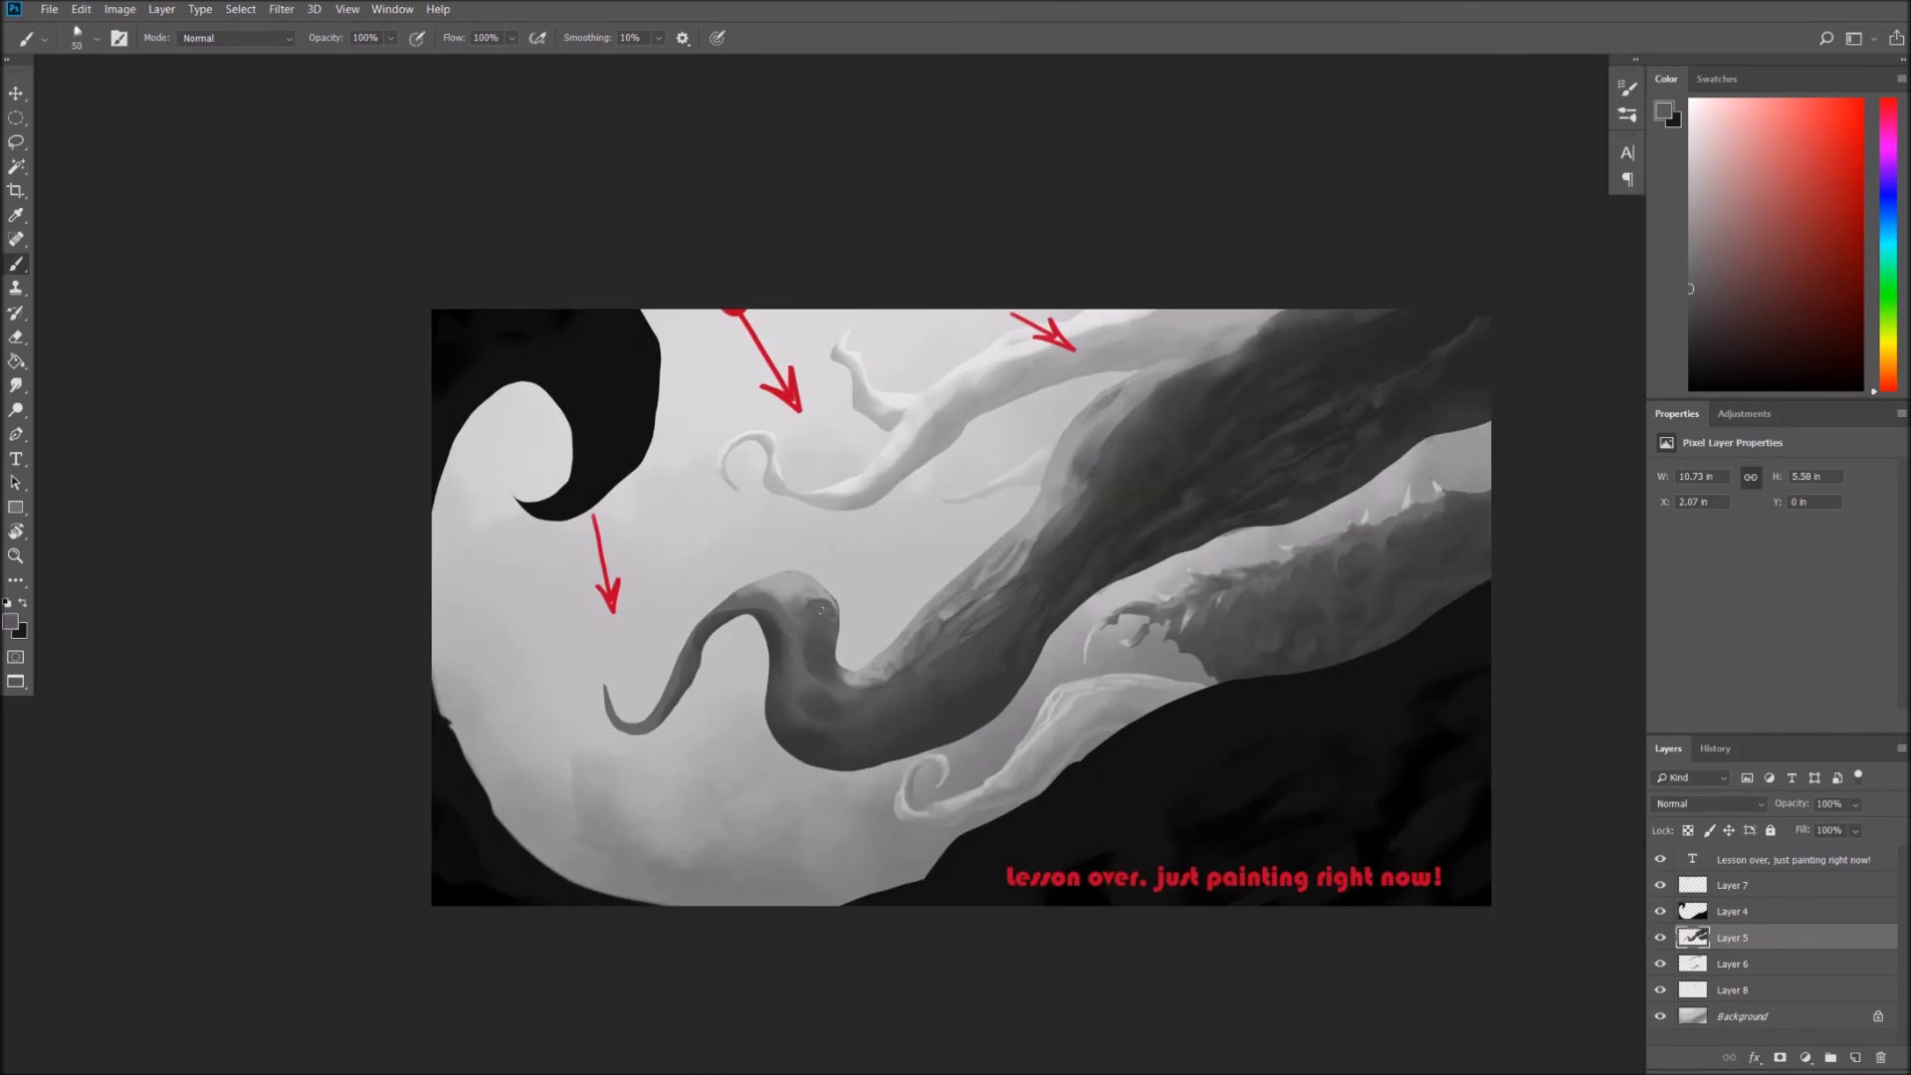
pyautogui.scroll(-2, 705, 523)
pyautogui.moveTo(1239, 498); pyautogui.dragTo(1232, 582)
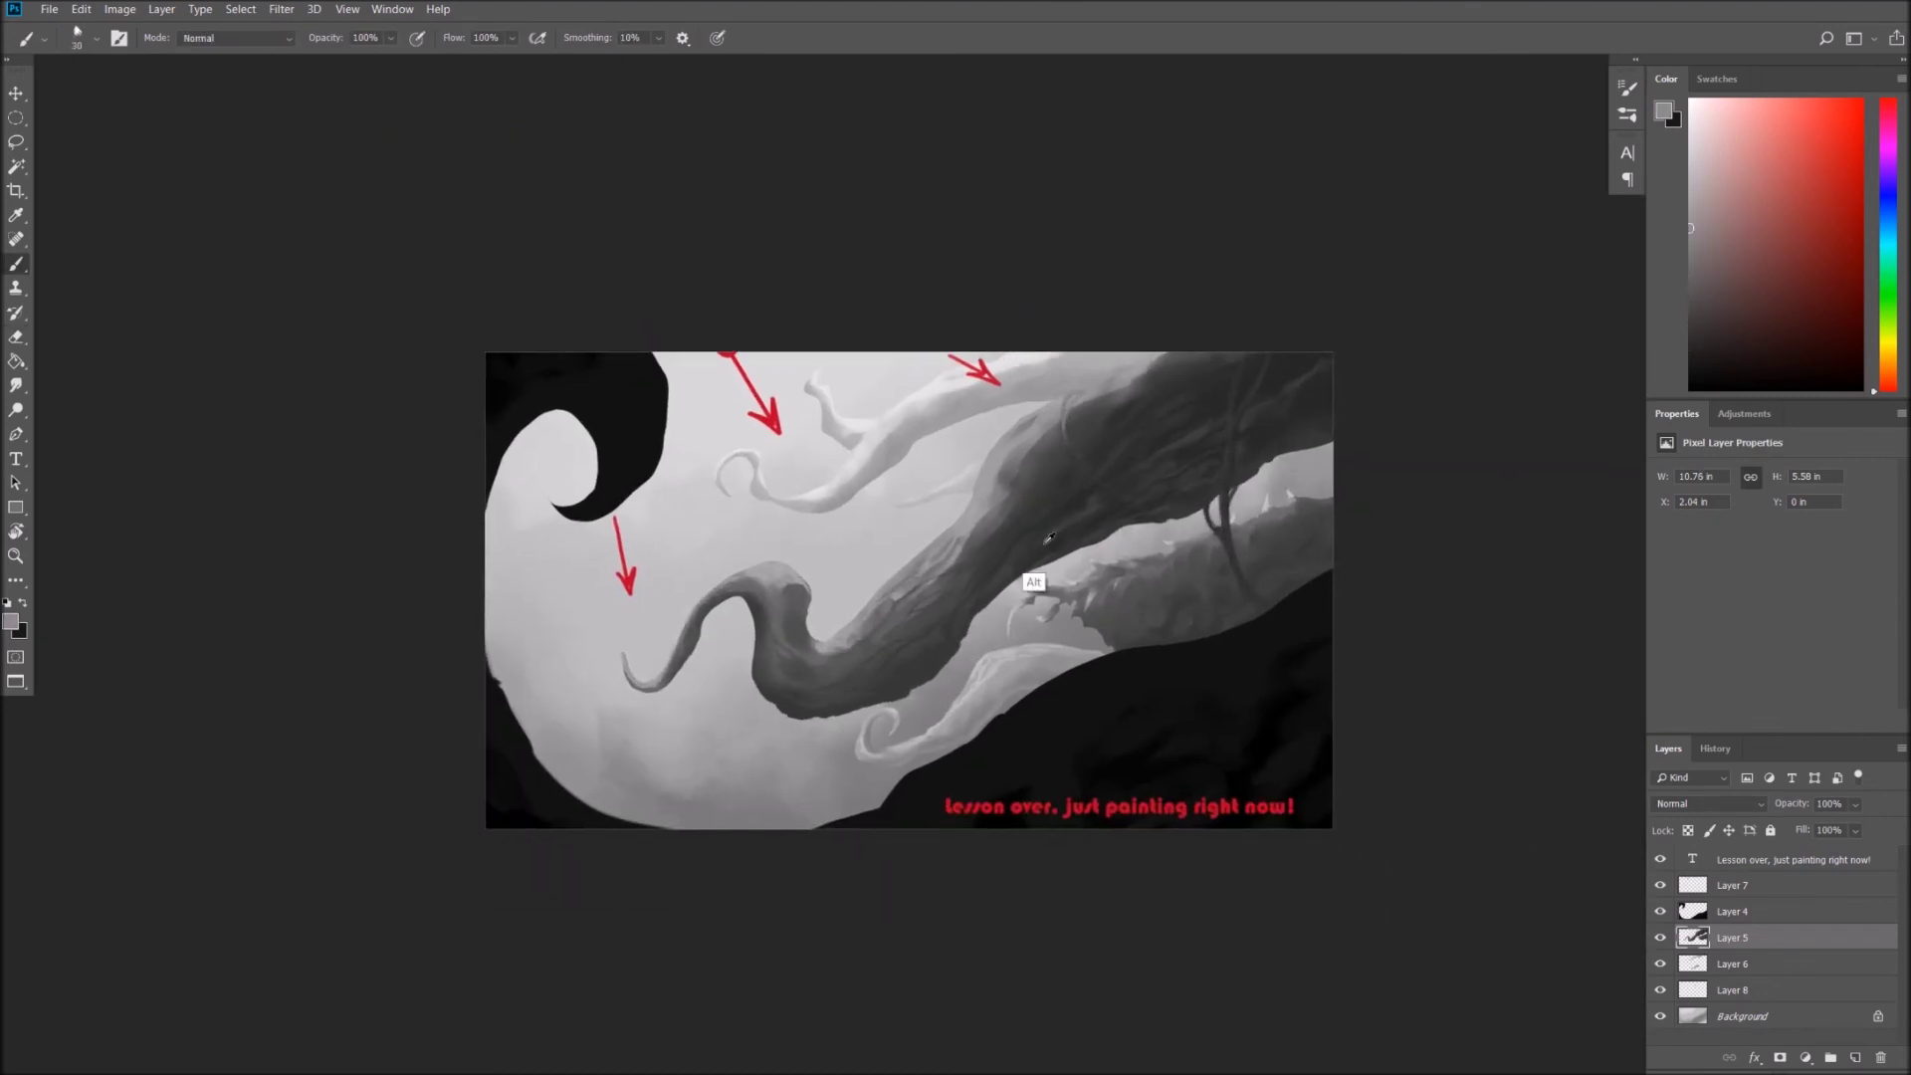
pyautogui.moveTo(681, 624); pyautogui.dragTo(680, 725)
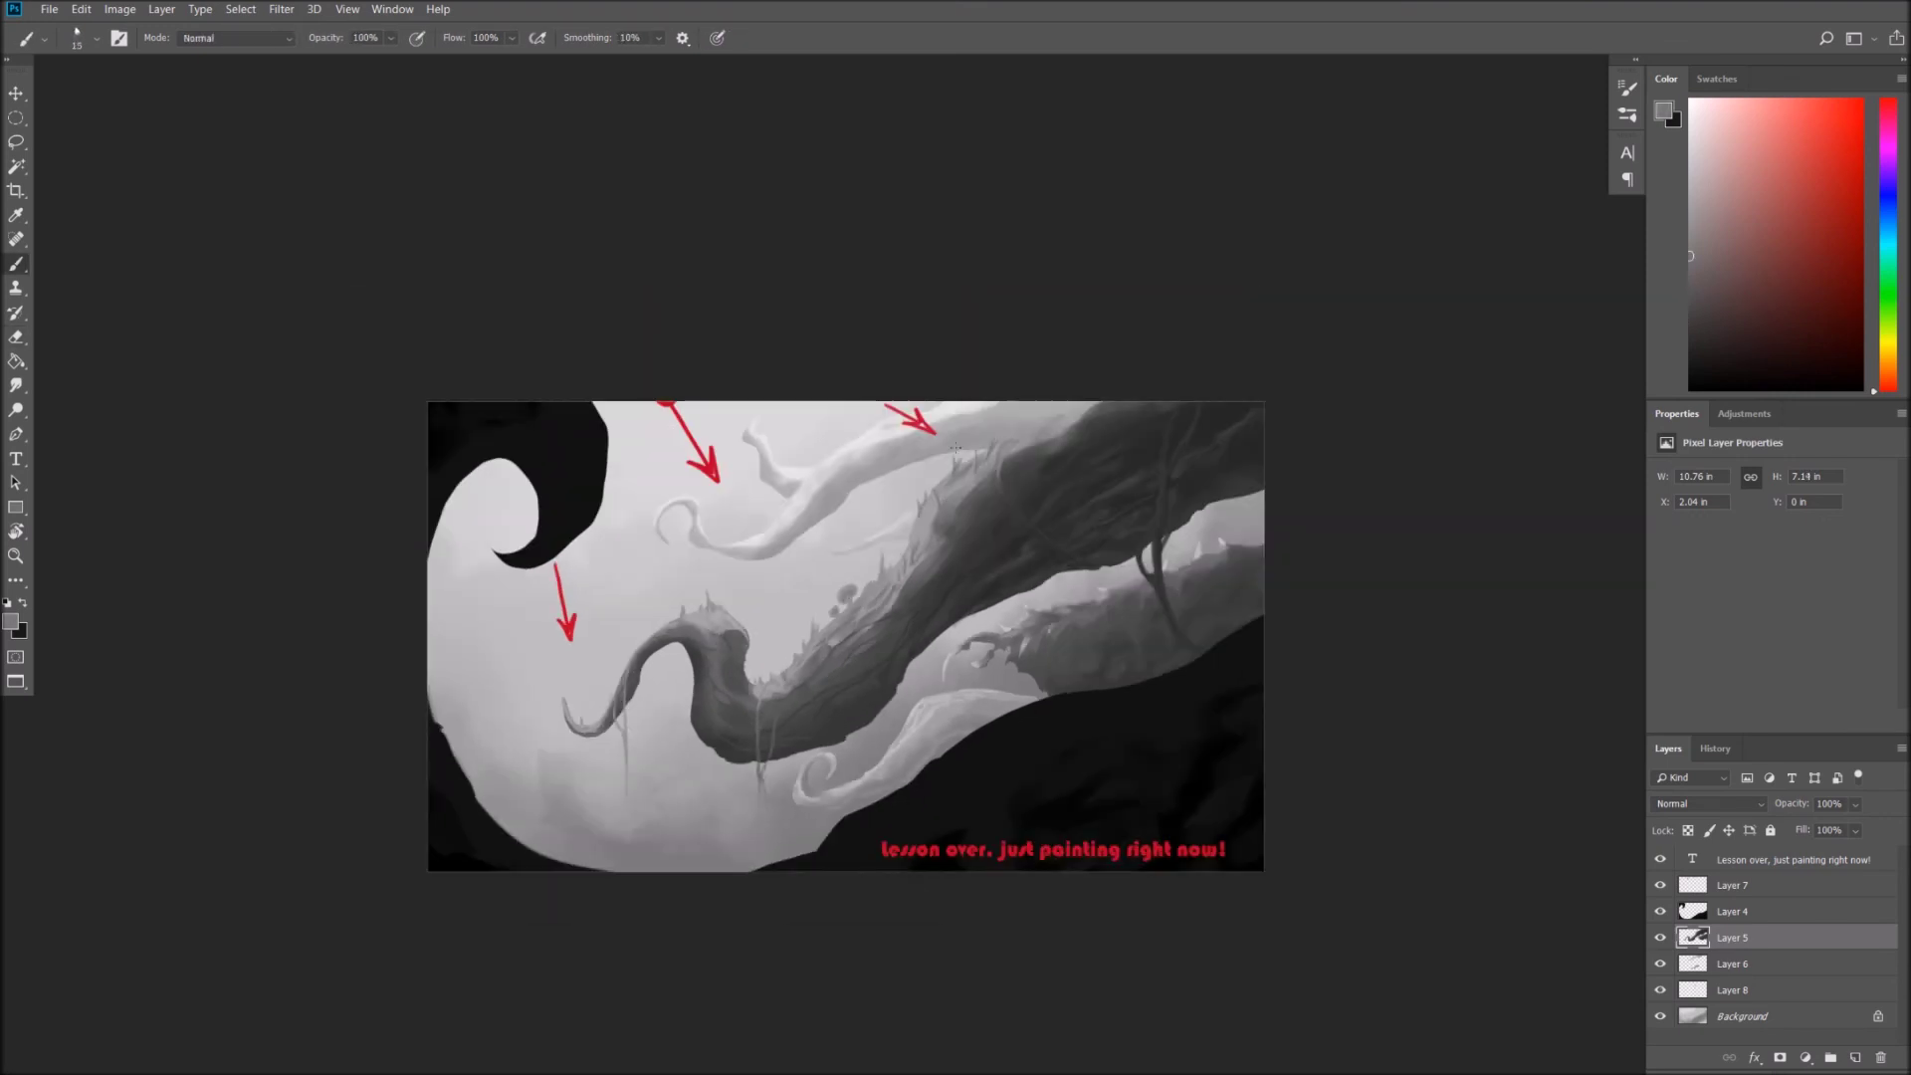
pyautogui.moveTo(964, 455); pyautogui.dragTo(871, 500)
pyautogui.moveTo(975, 751); pyautogui.dragTo(1150, 677)
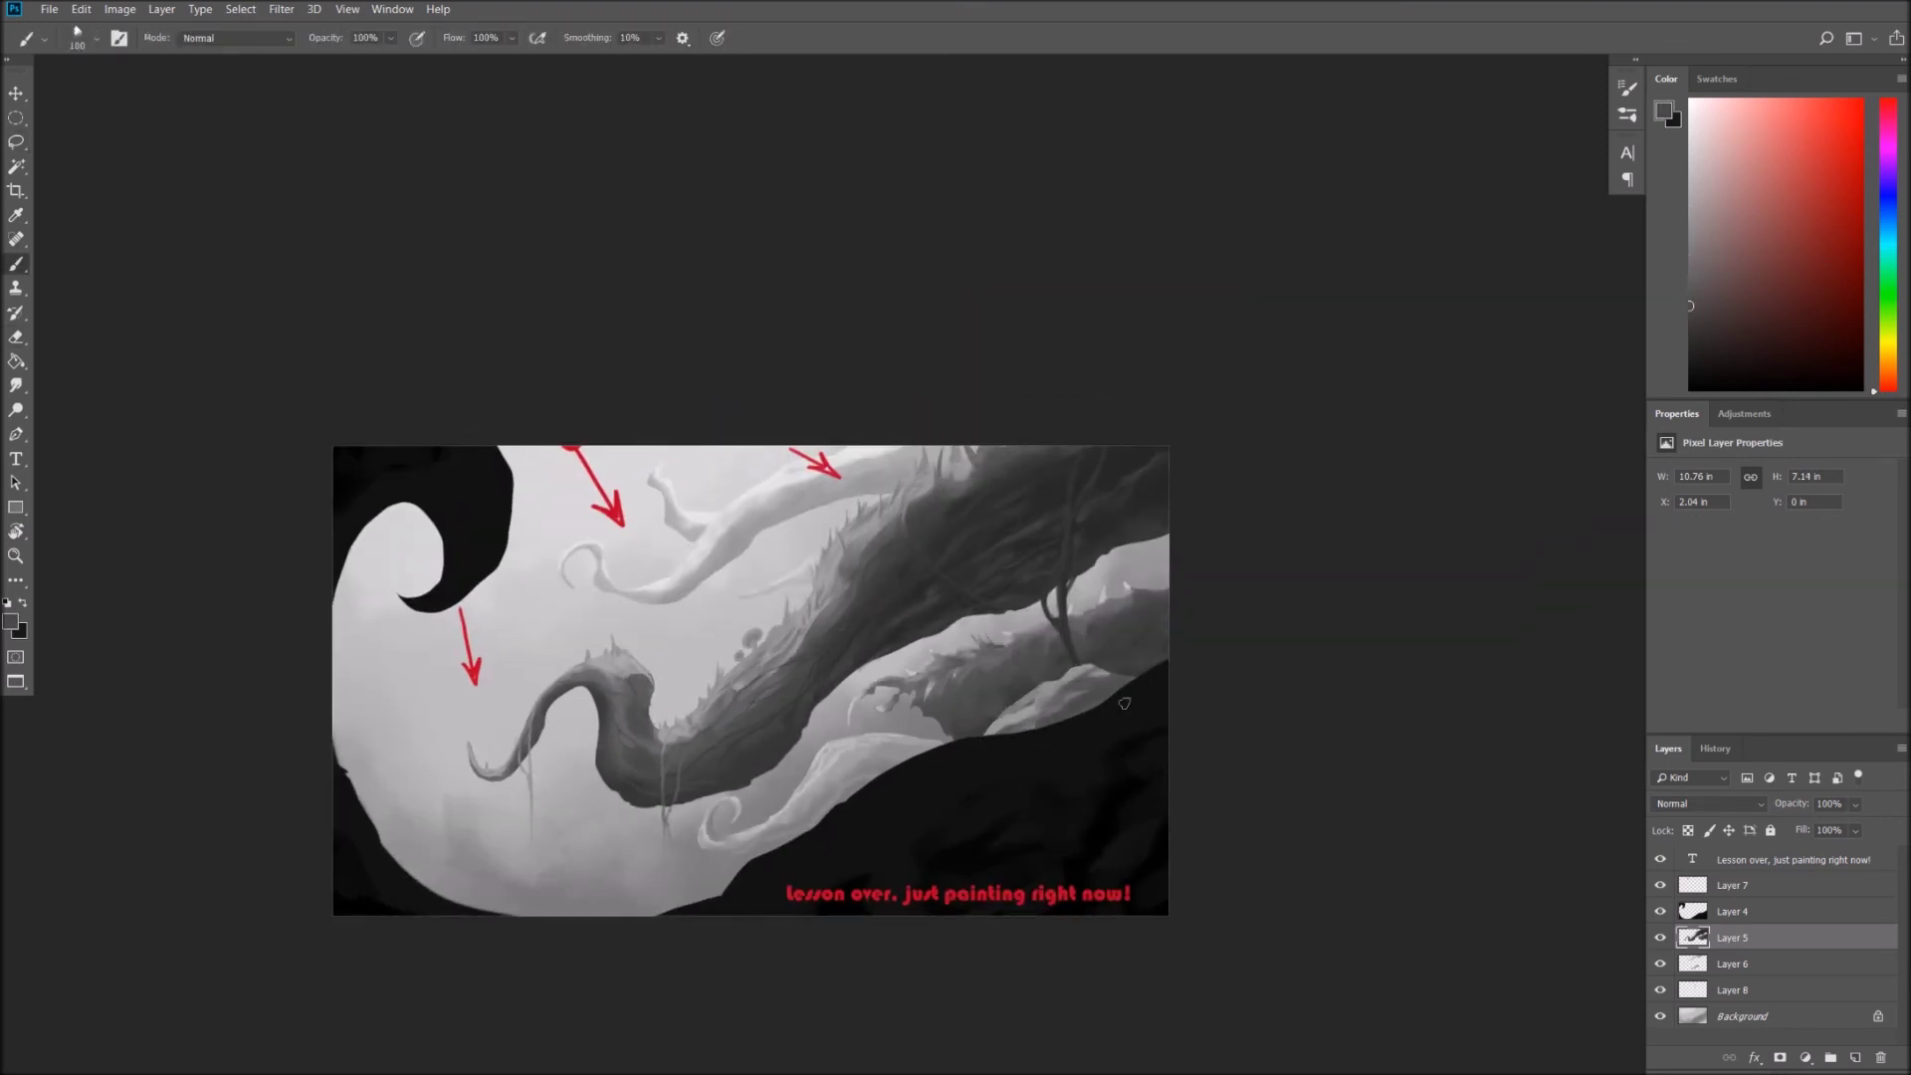
pyautogui.moveTo(995, 722); pyautogui.dragTo(1085, 687)
pyautogui.scroll(2, 1239, 688)
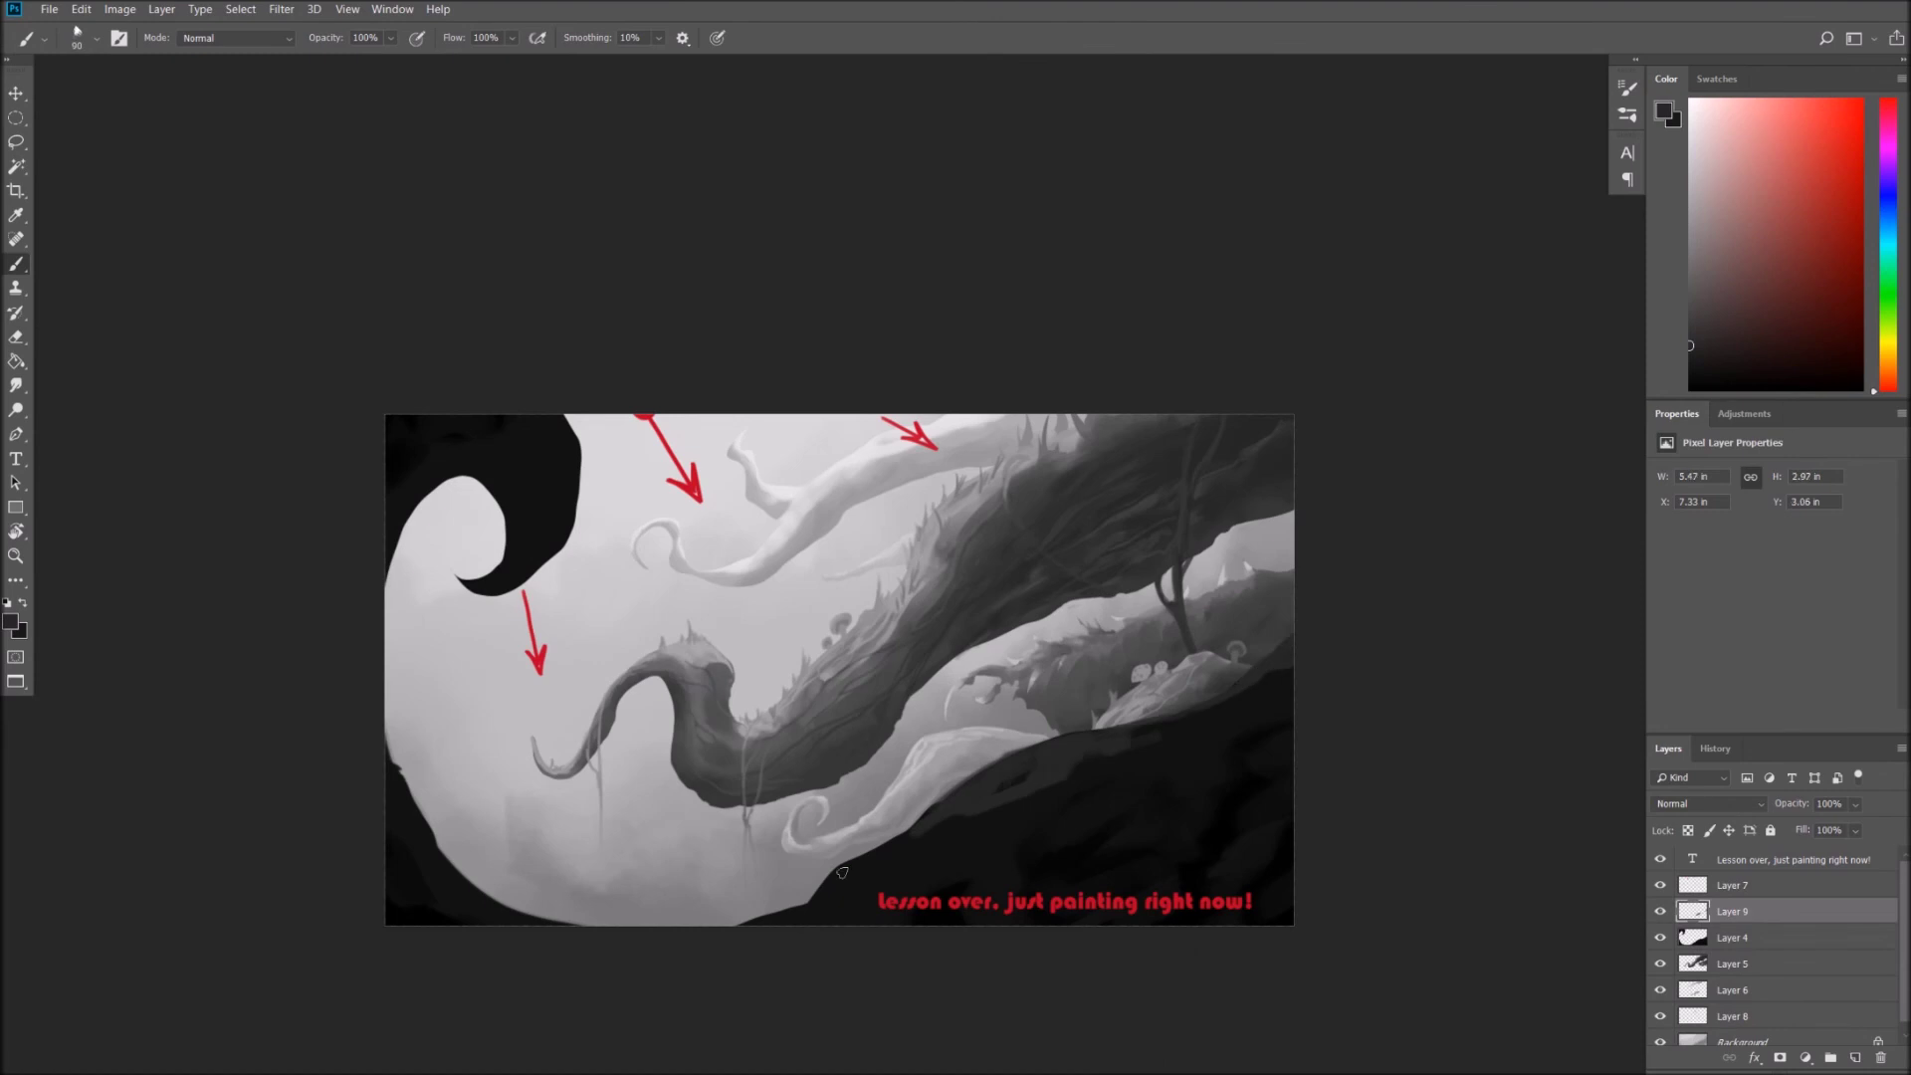
# Paint dark foreground plants and hanging drips, merging the new layer into Layer 4.
pyautogui.moveTo(428, 916); pyautogui.dragTo(438, 796)
pyautogui.moveTo(955, 796); pyautogui.dragTo(996, 742)
pyautogui.moveTo(483, 598); pyautogui.dragTo(482, 687)
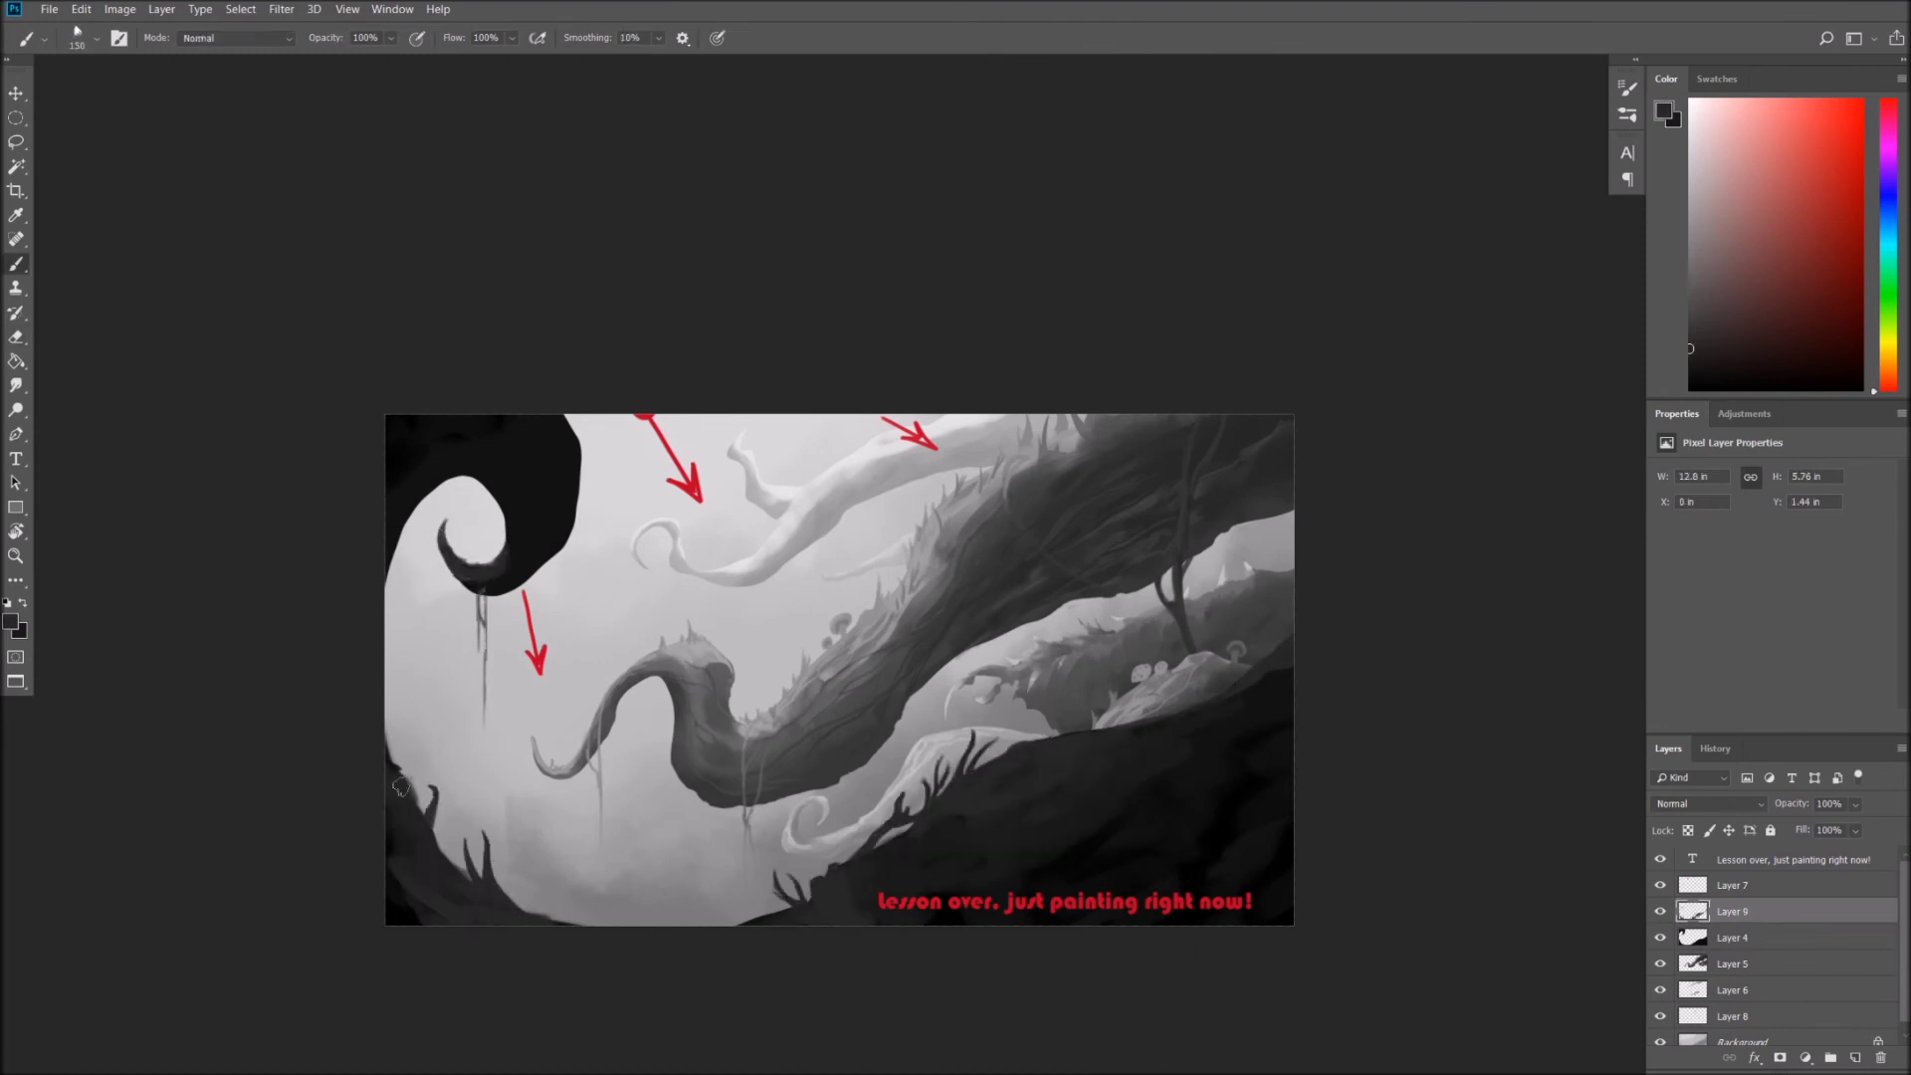
pyautogui.scroll(2, 708, 624)
pyautogui.hotkey('ctrl', 'e')
pyautogui.moveTo(555, 509)
pyautogui.mouseDown()
pyautogui.moveTo(676, 553)
pyautogui.moveTo(622, 530)
pyautogui.mouseUp()
pyautogui.press('e')
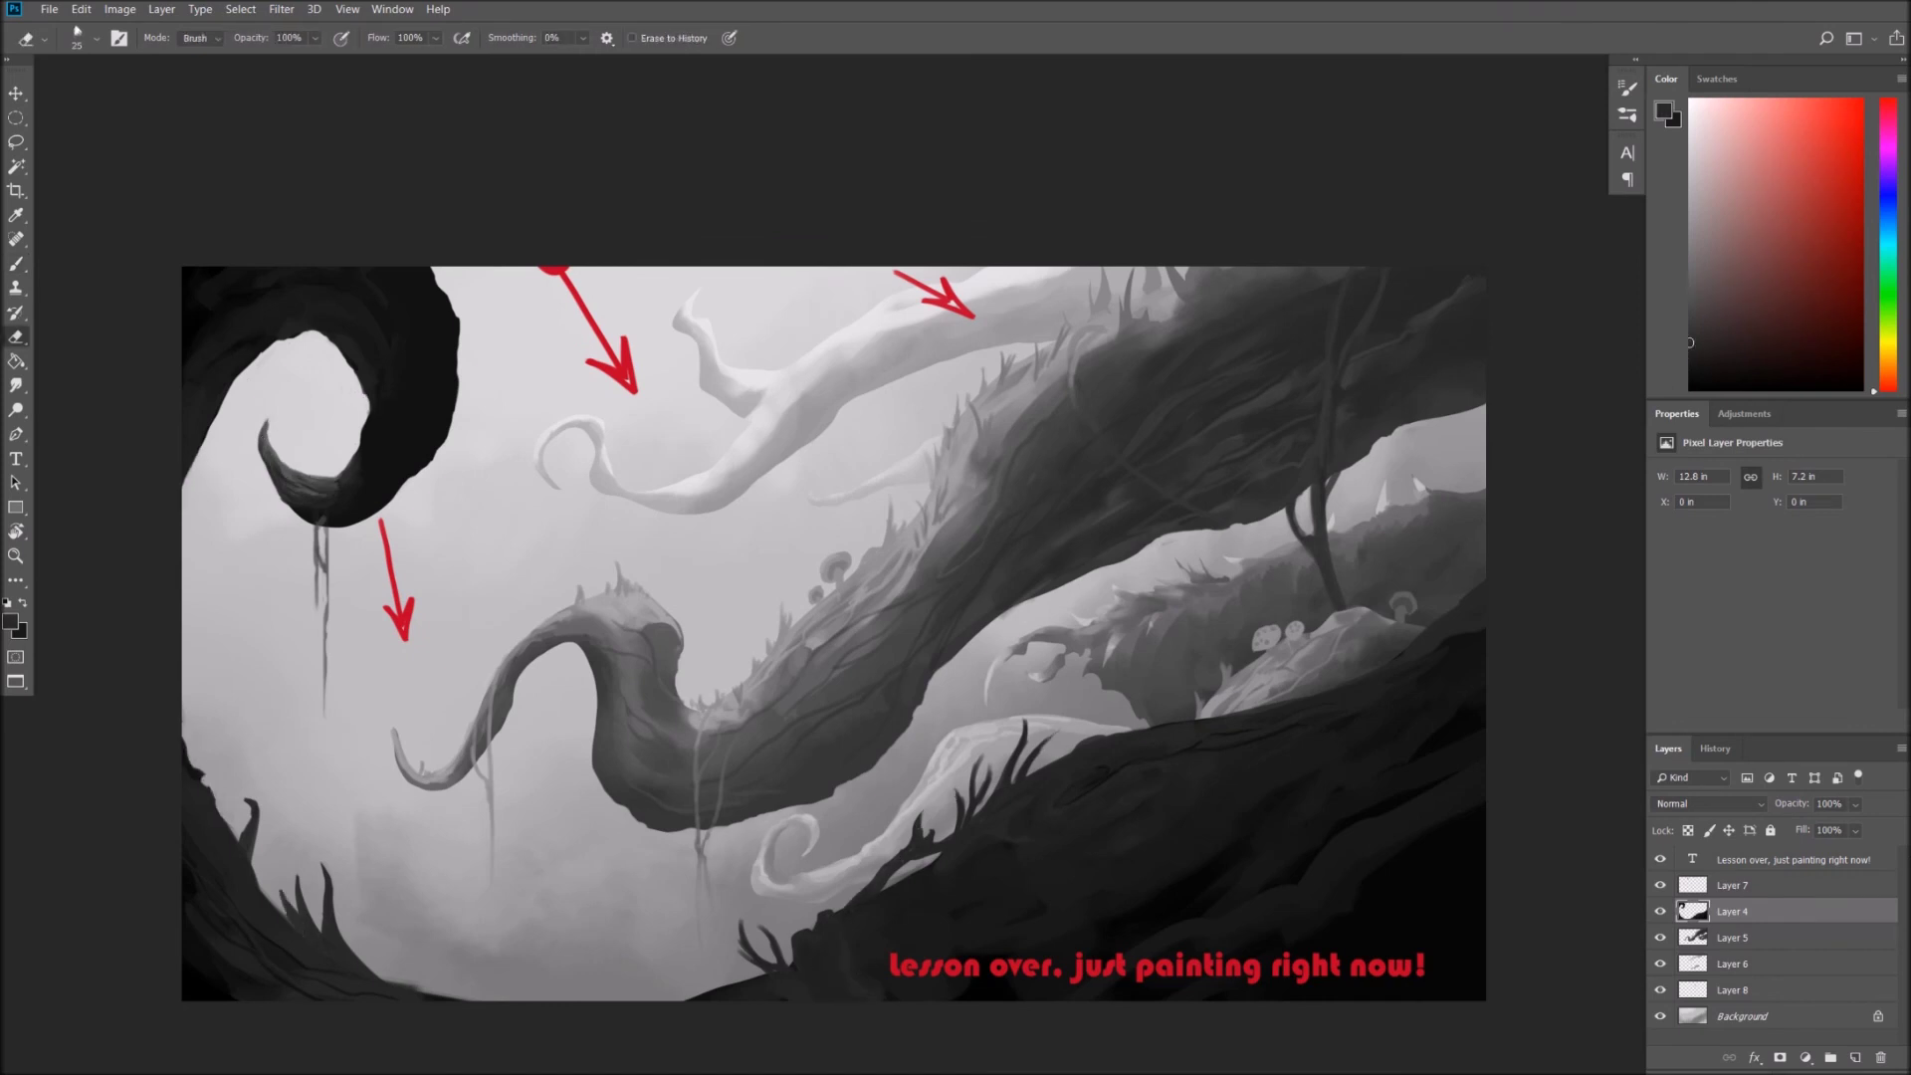
pyautogui.press('b')
pyautogui.scroll(-3, 519, 910)
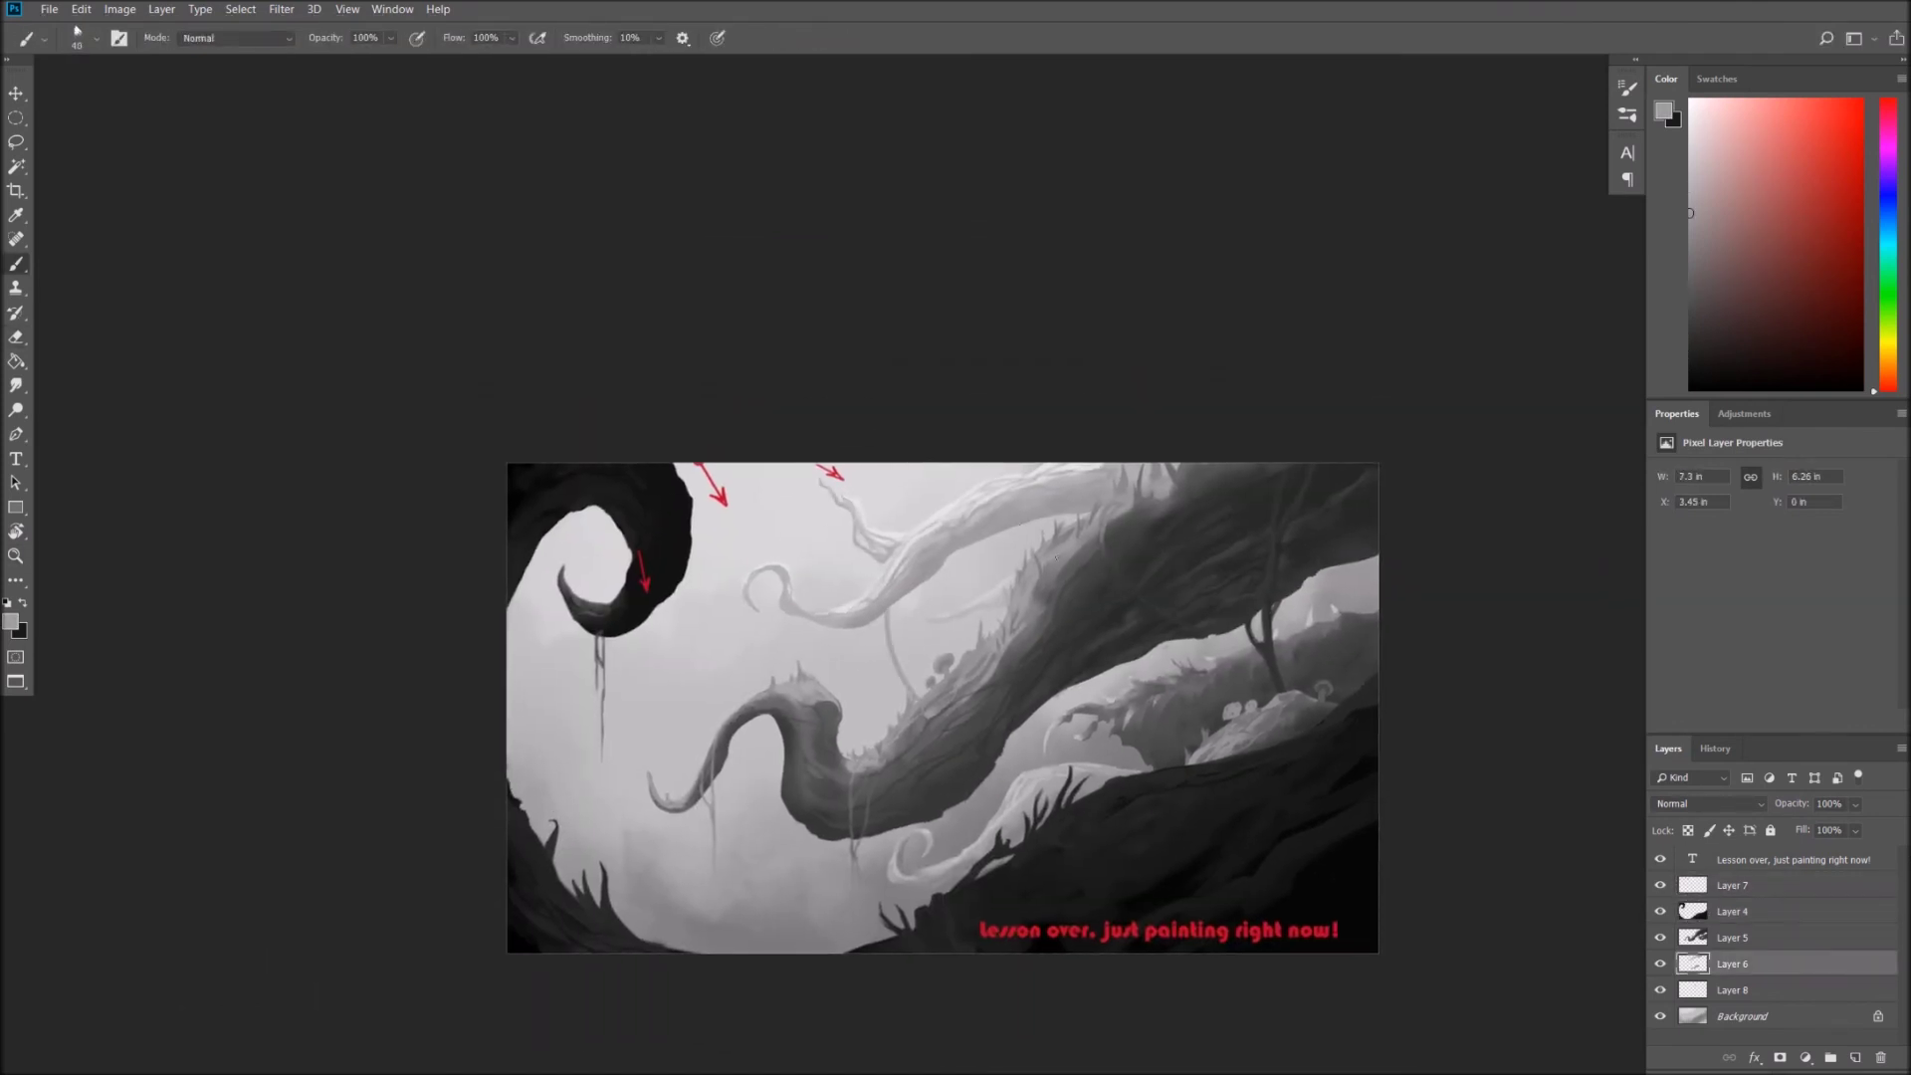